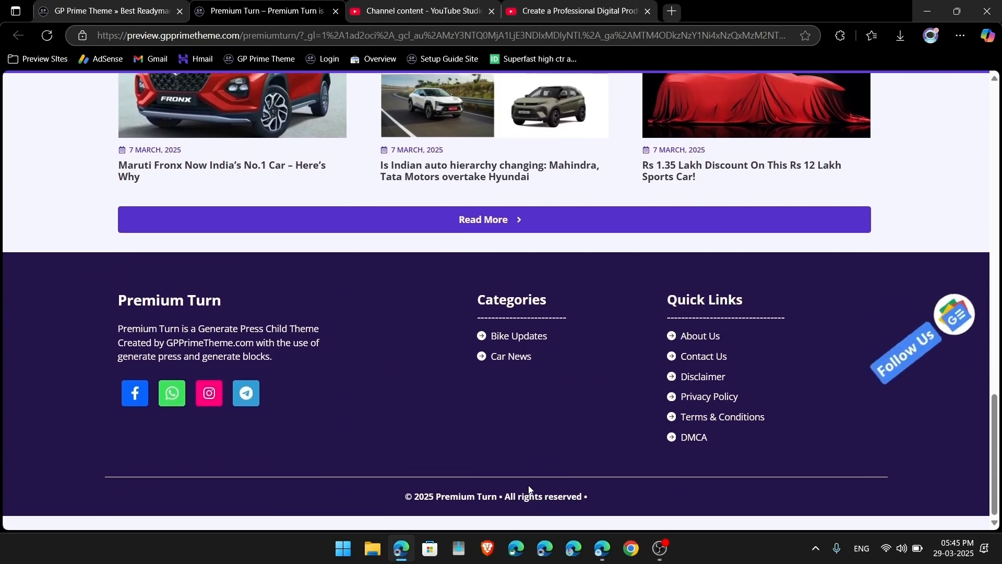
Step: Return to the gpprimetheme.com store tab and browse its template listing
scroll(602, 499, "up", 15)
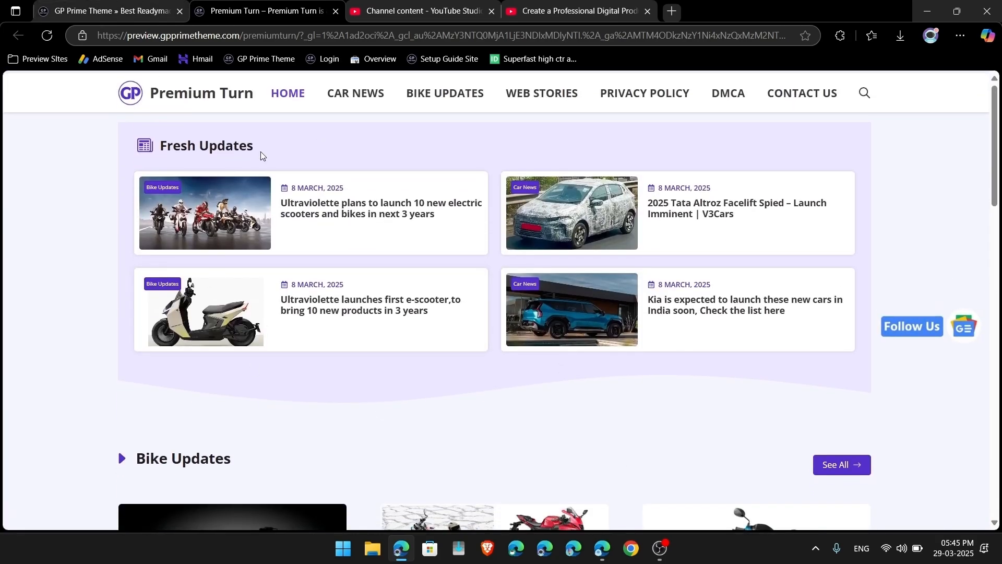
left_click(103, 11)
scroll(414, 164, "down", 5)
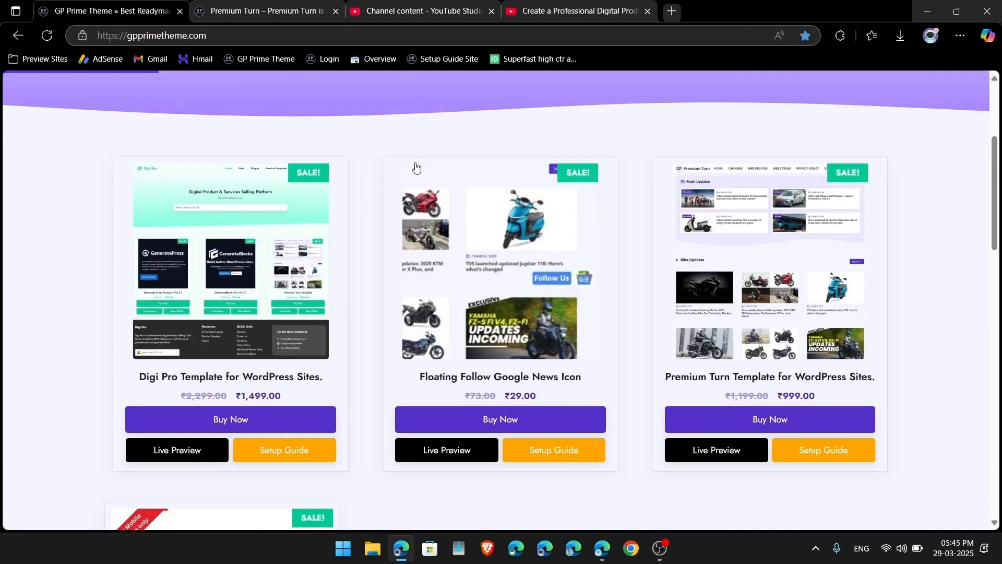
scroll(415, 166, "down", 2)
scroll(702, 303, "up", 2)
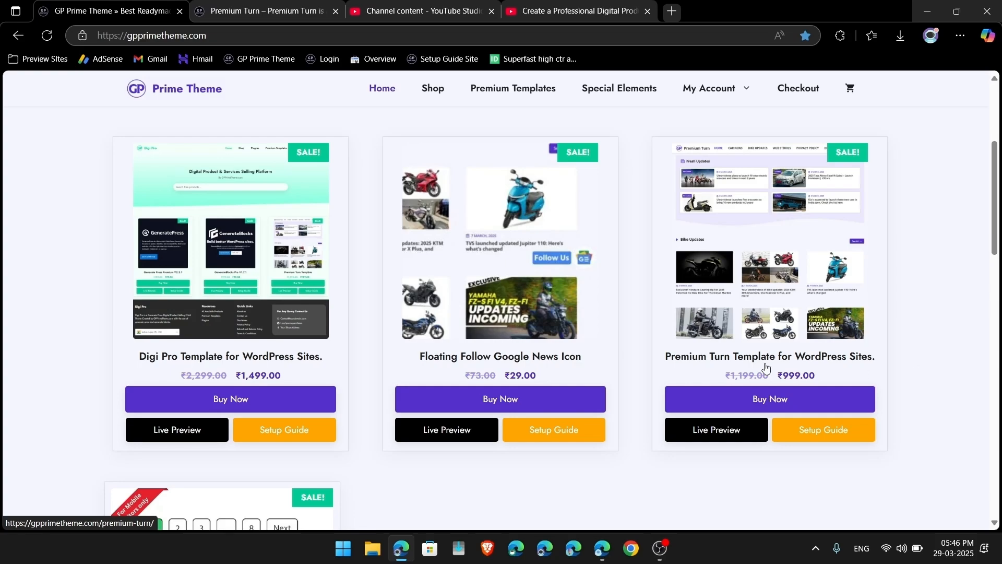
scroll(513, 173, "up", 4)
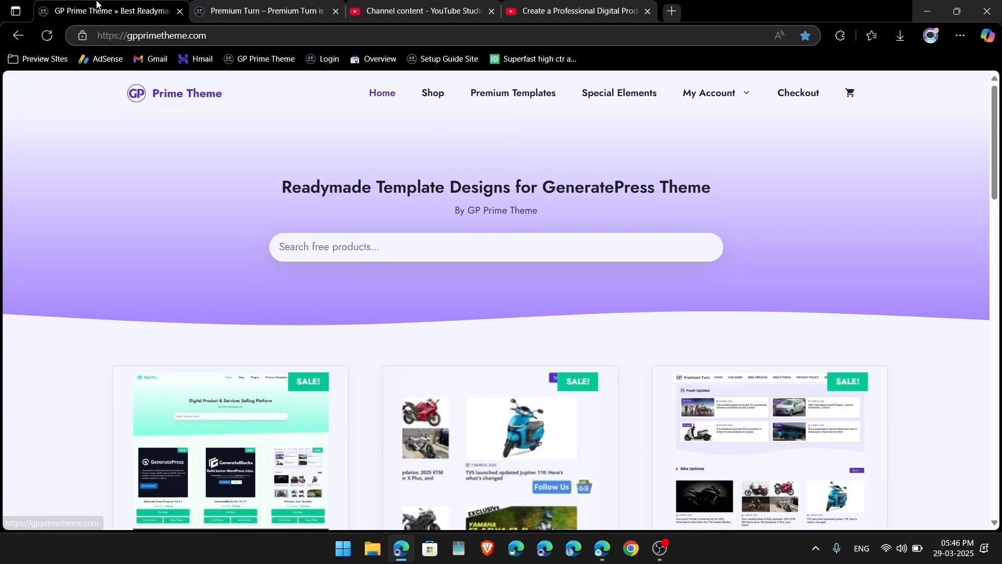
left_click_drag(126, 37, 211, 39)
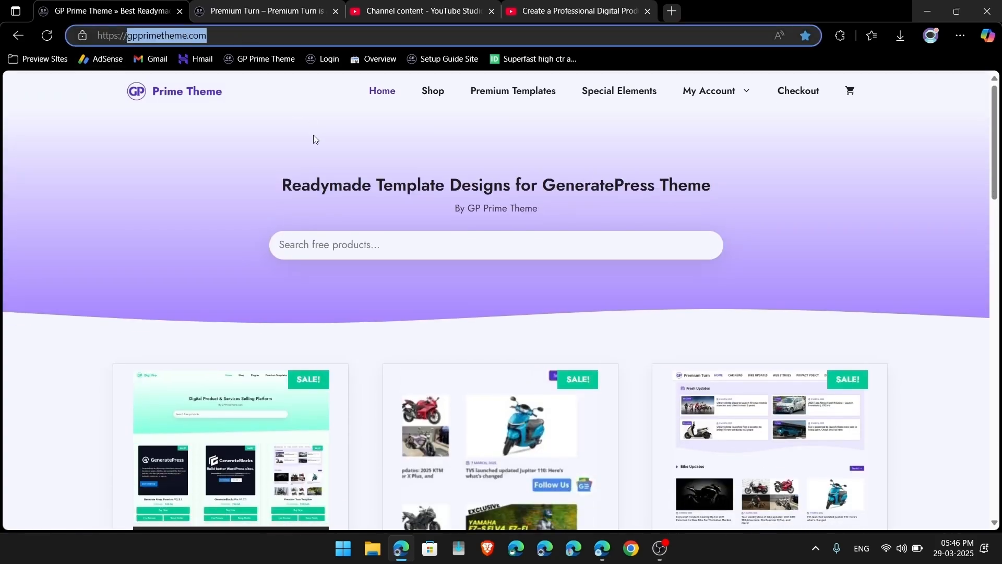
left_click(314, 135)
scroll(314, 134, "down", 7)
scroll(903, 258, "up", 2)
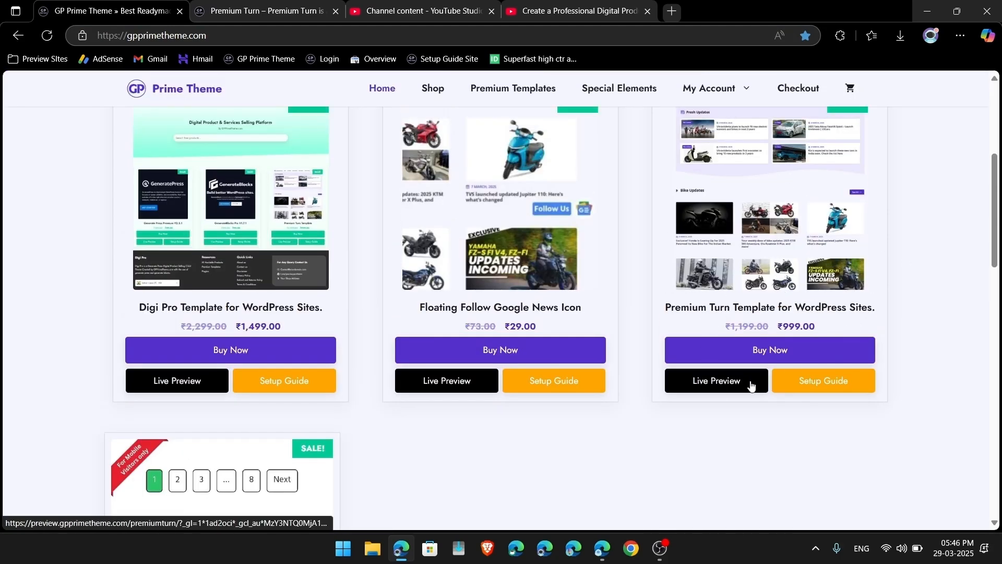
Step: Open the Premium Turn template's Live Preview, then its Setup Guide, in new tabs
left_click(707, 387)
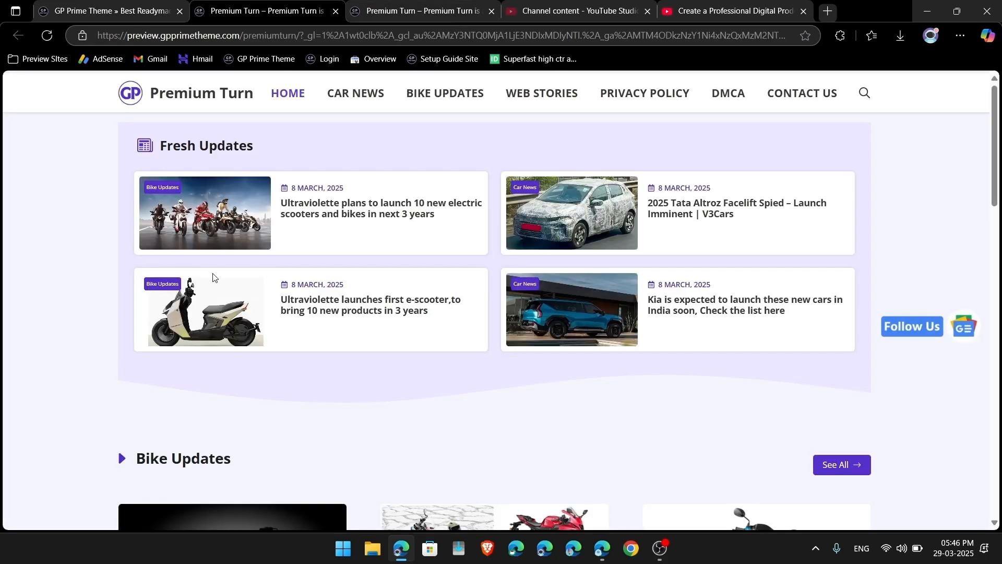
left_click(73, 4)
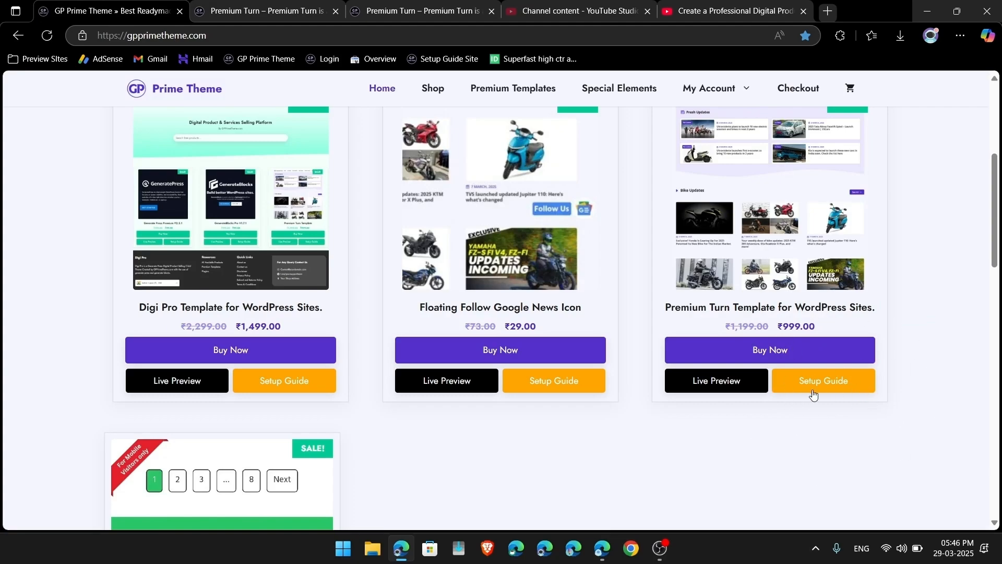
left_click(833, 385)
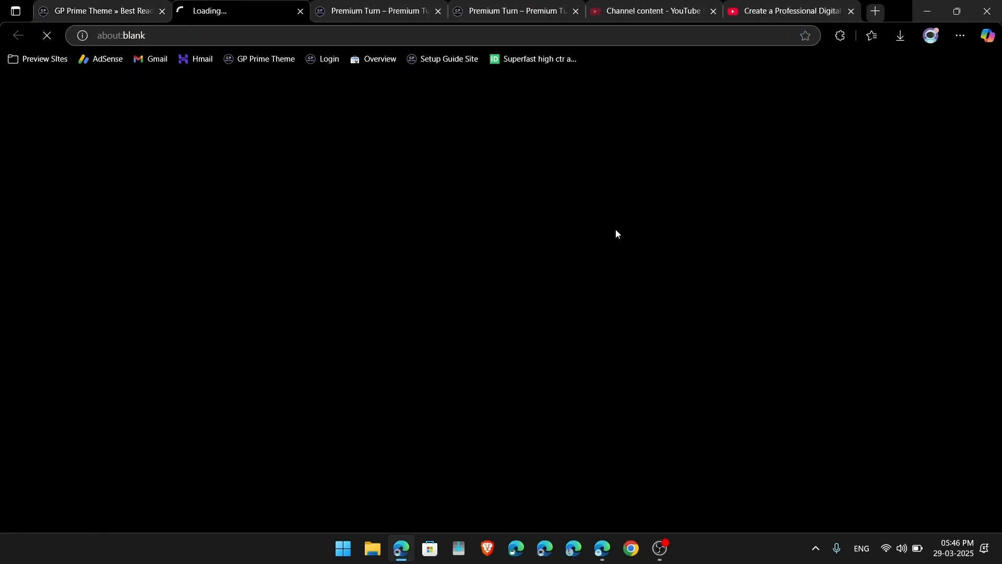
Step: Open the GP Prime Theme channel's public YouTube page, pause its featured video, then return to the store
left_click(674, 9)
left_click(778, 6)
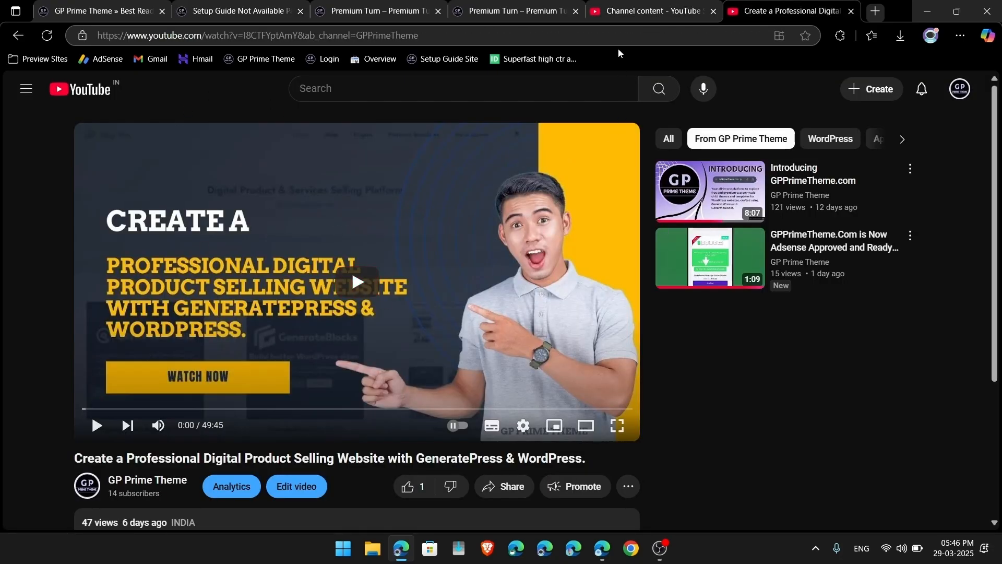
left_click(632, 7)
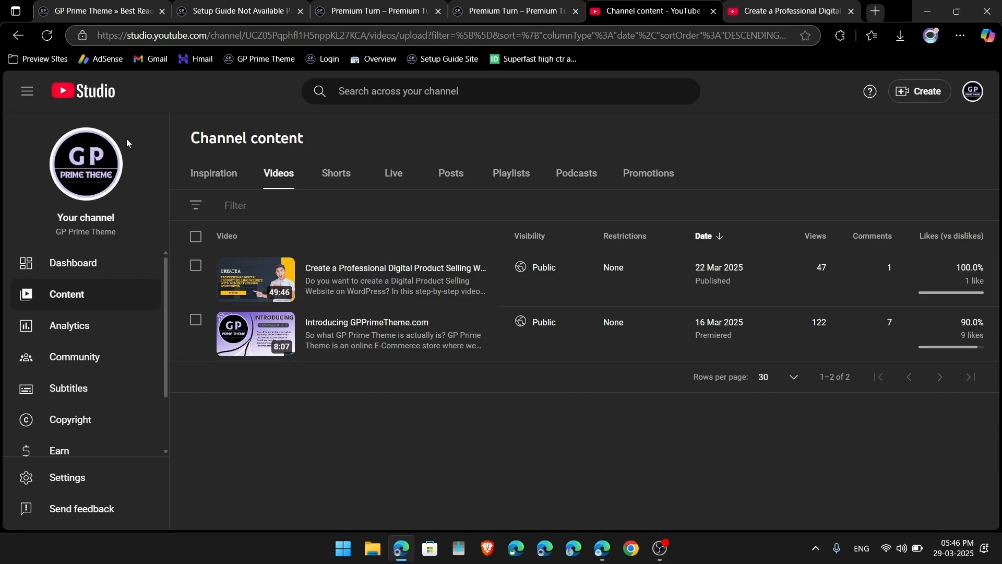
left_click(95, 168)
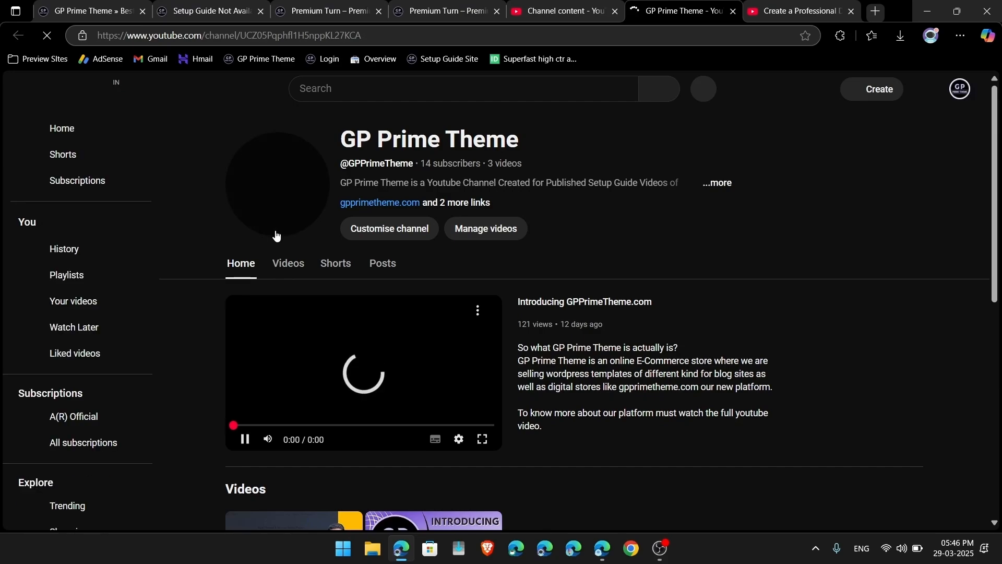
left_click(245, 438)
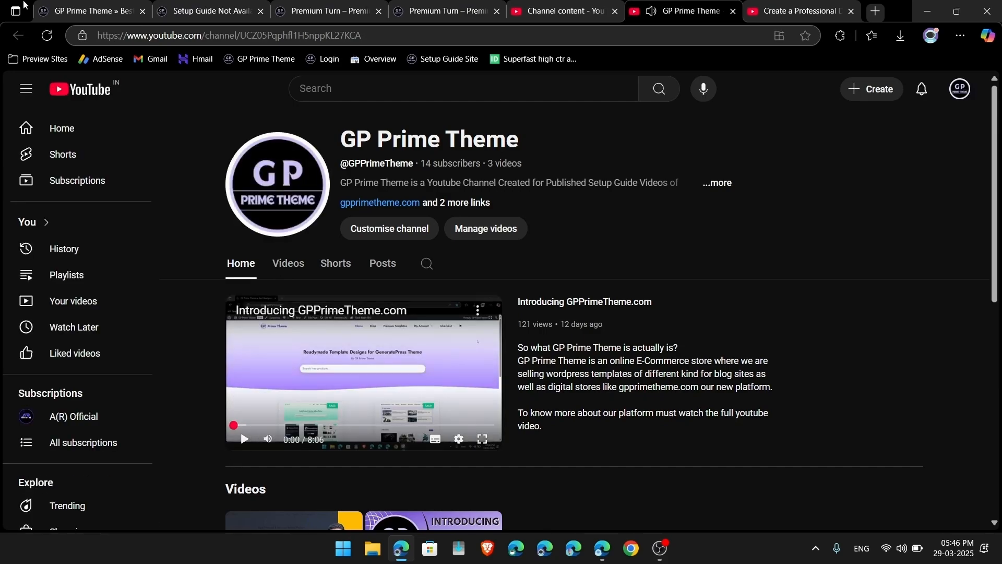
left_click(87, 8)
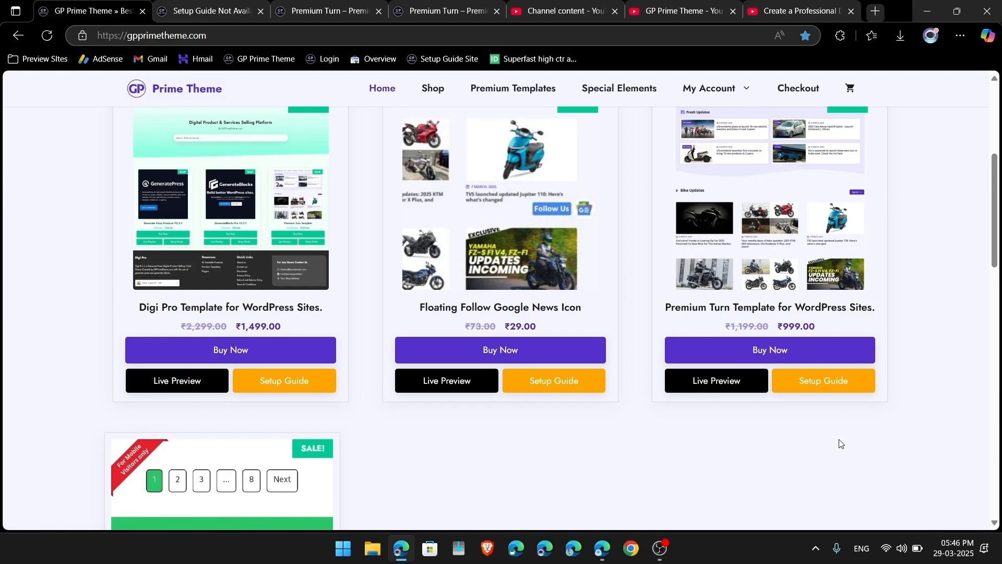
Step: Start checkout for the Premium Turn template and reveal the coupon field
scroll(846, 438, "up", 1)
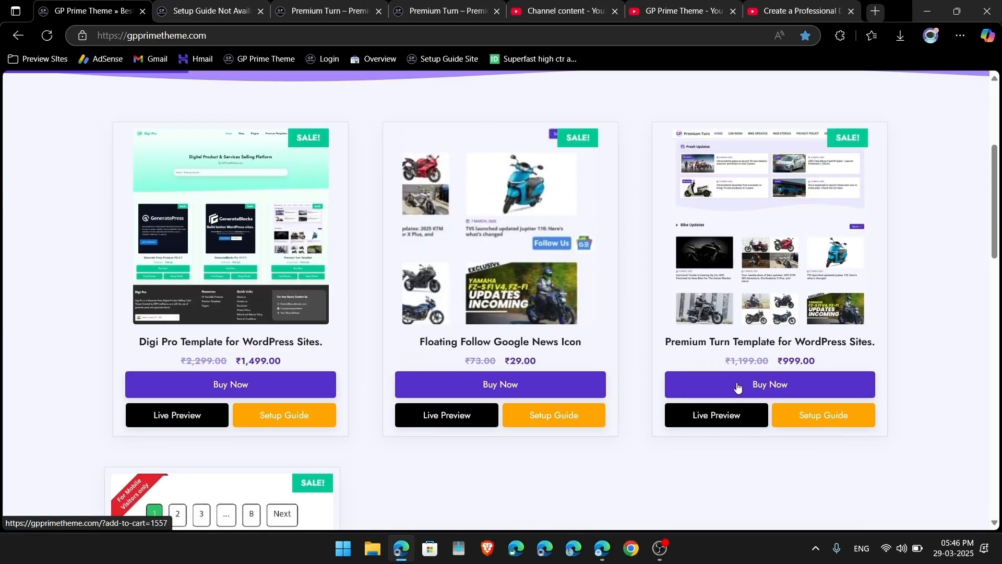
left_click(781, 391)
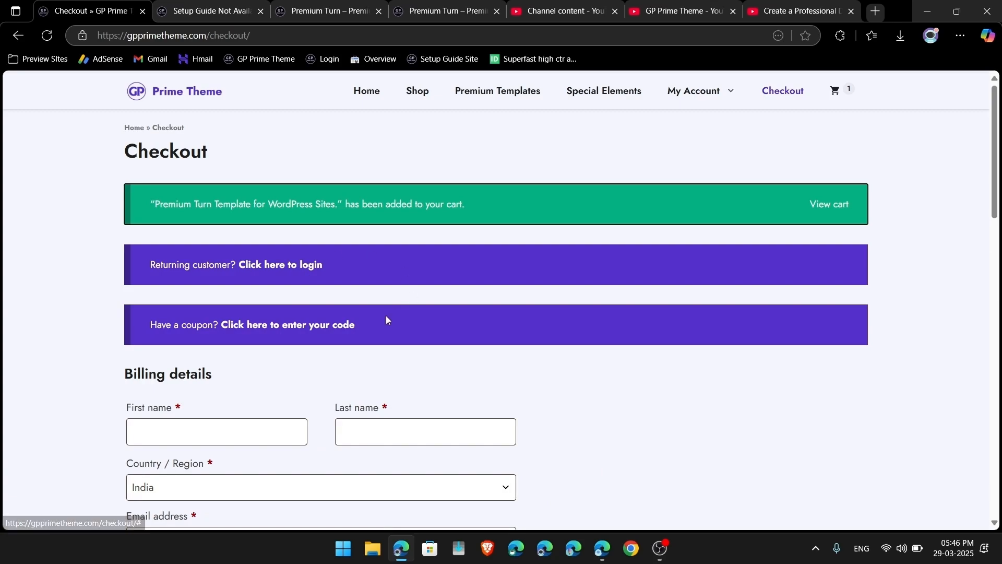
left_click(304, 270)
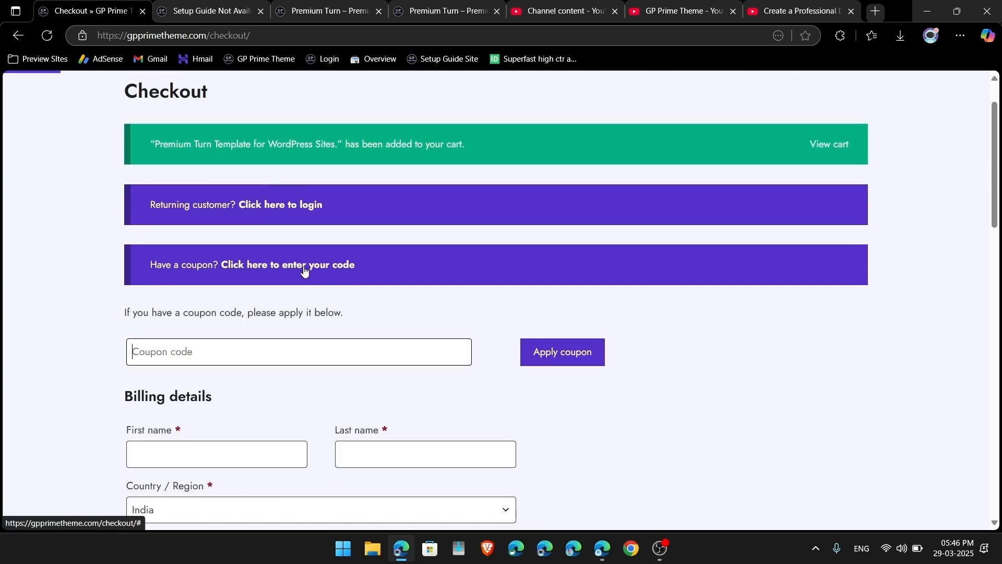
left_click(713, 8)
left_click(767, 5)
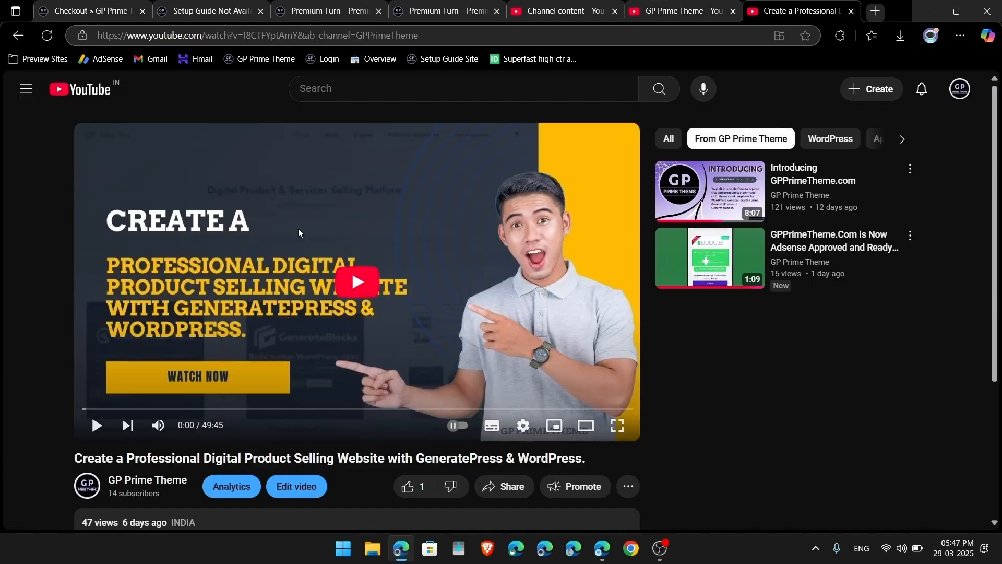
left_click(78, 4)
Step: Apply coupon newly33 and review the order summary total
left_click(295, 356)
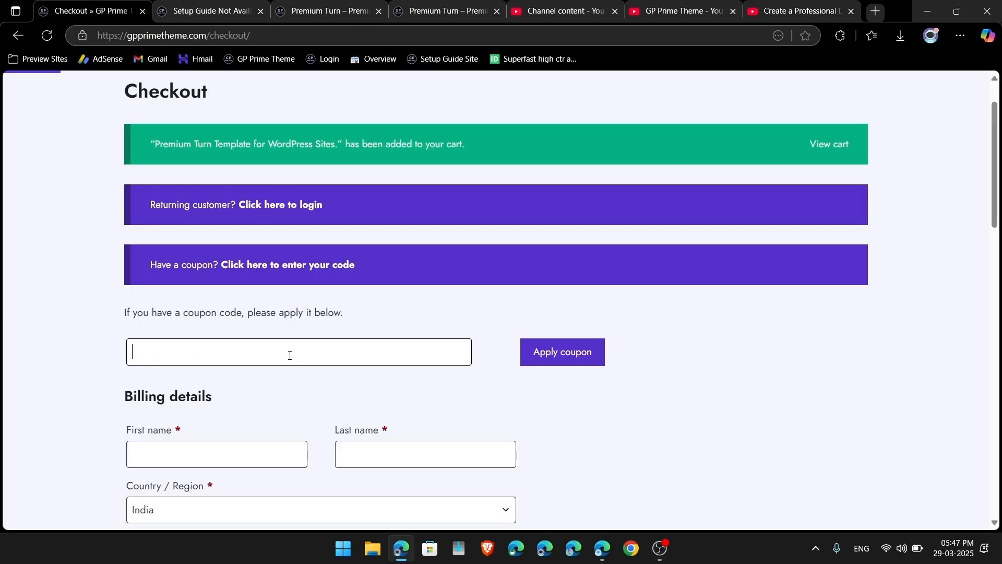
type("newly33")
key("Return")
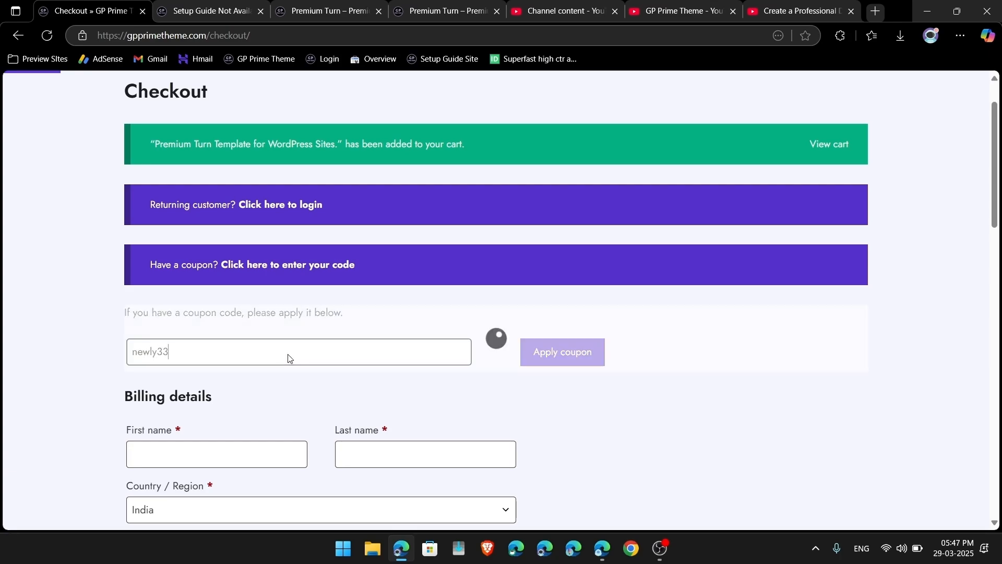
scroll(707, 355, "down", 5)
scroll(707, 358, "down", 5)
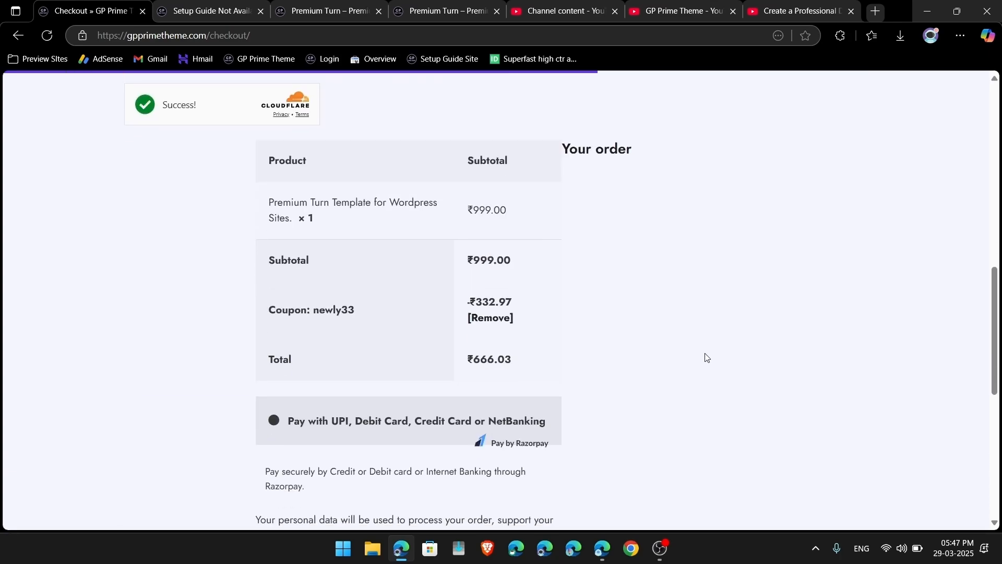
left_click_drag(469, 303, 579, 321)
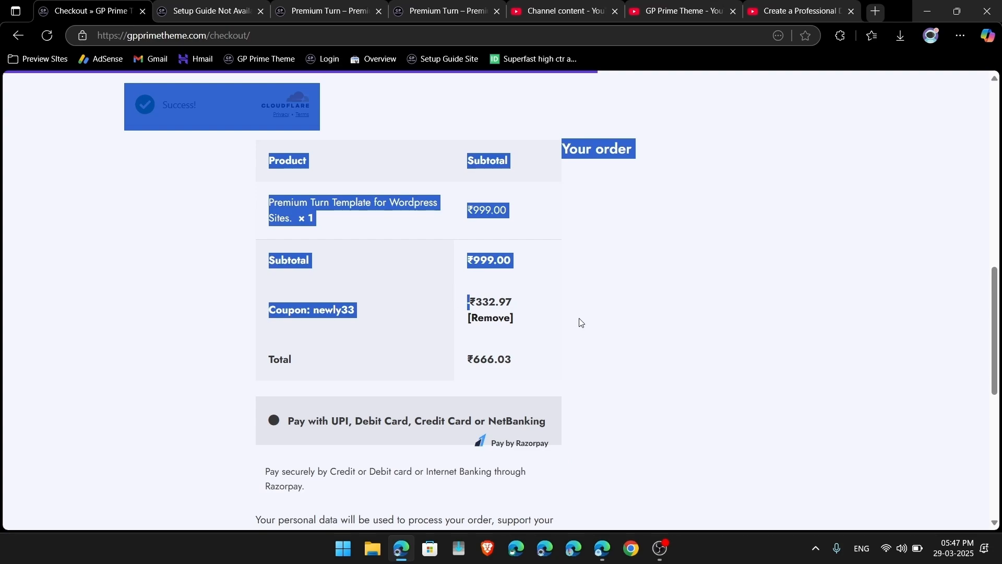
left_click_drag(447, 358, 571, 366)
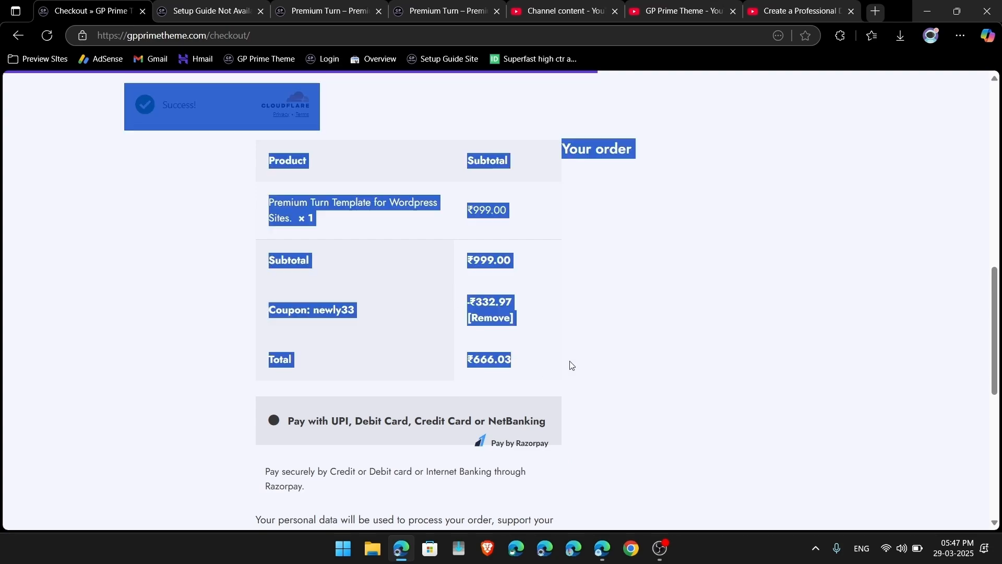
scroll(678, 398, "down", 5)
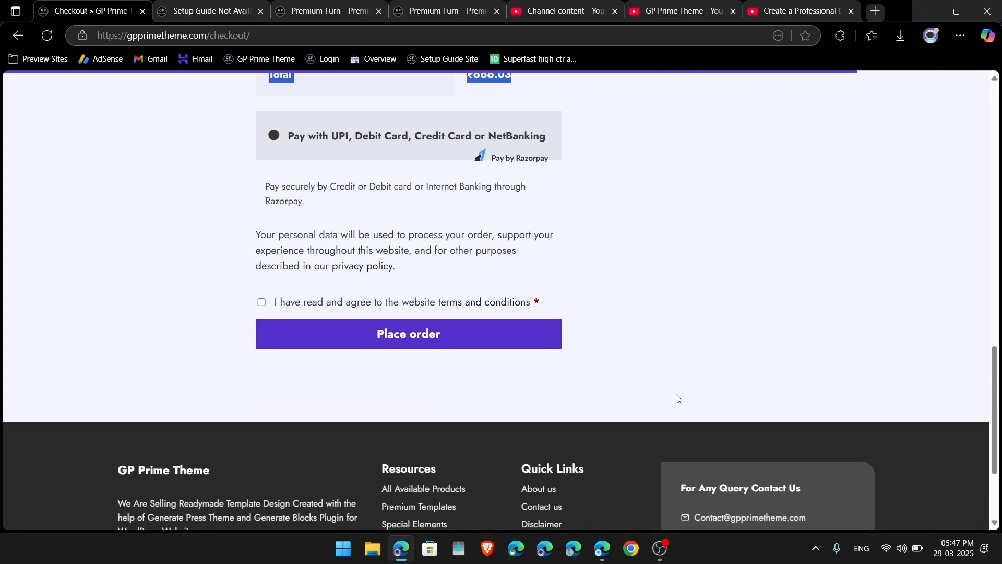
left_click(269, 132)
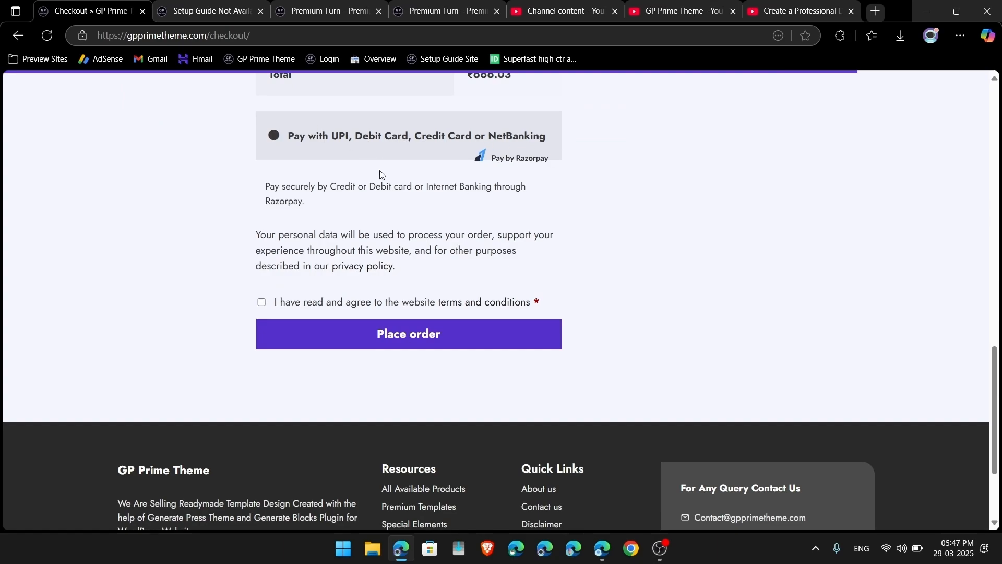
Step: Set the currency to United States dollars and choose the BTC, ETH, USDT, XRP payment option
scroll(311, 313, "down", 3)
left_click(192, 424)
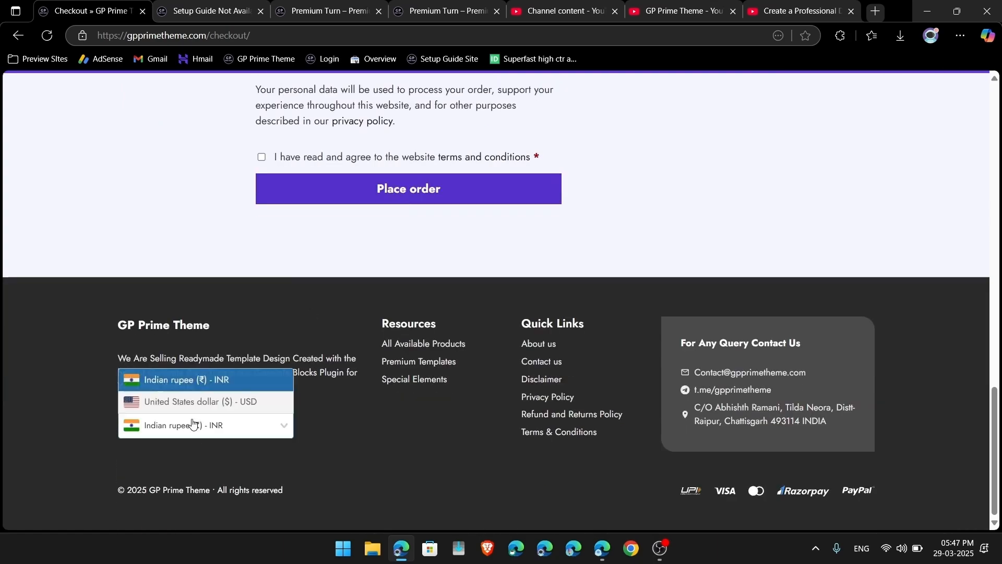
left_click(166, 407)
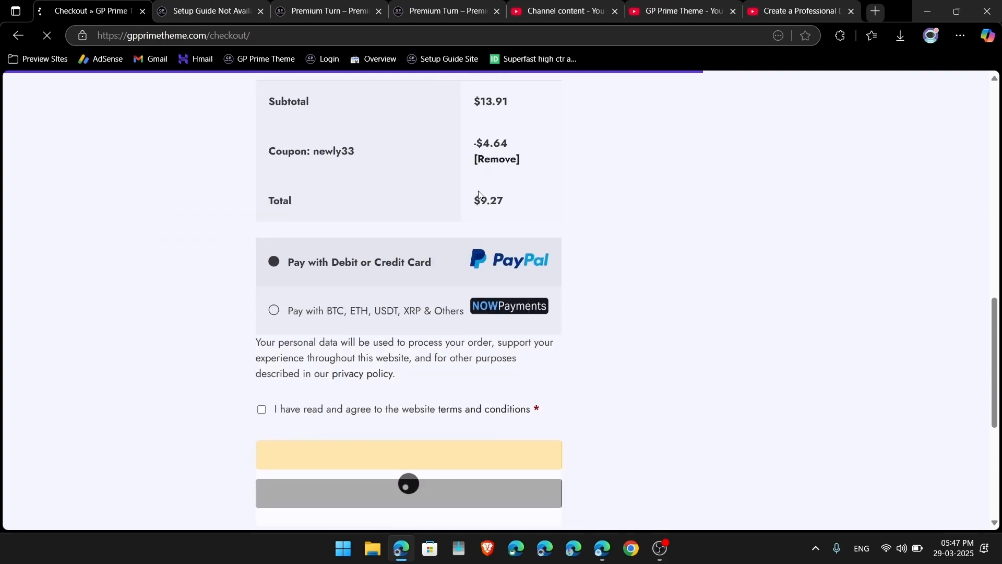
left_click_drag(328, 266, 462, 267)
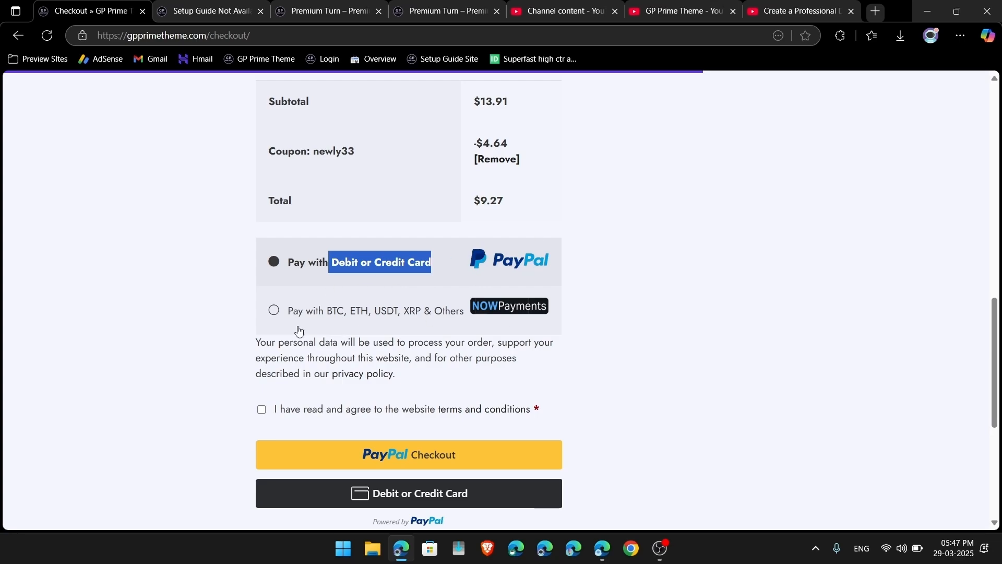
left_click(272, 310)
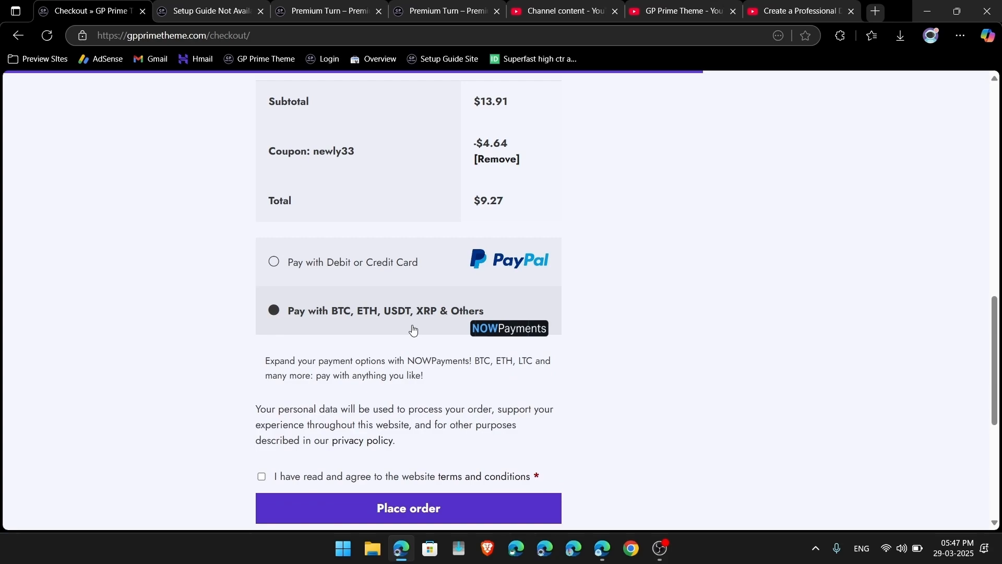
Step: Log in to the store account through the returning customer form at checkout
scroll(413, 329, "up", 15)
scroll(472, 330, "down", 15)
scroll(472, 329, "up", 15)
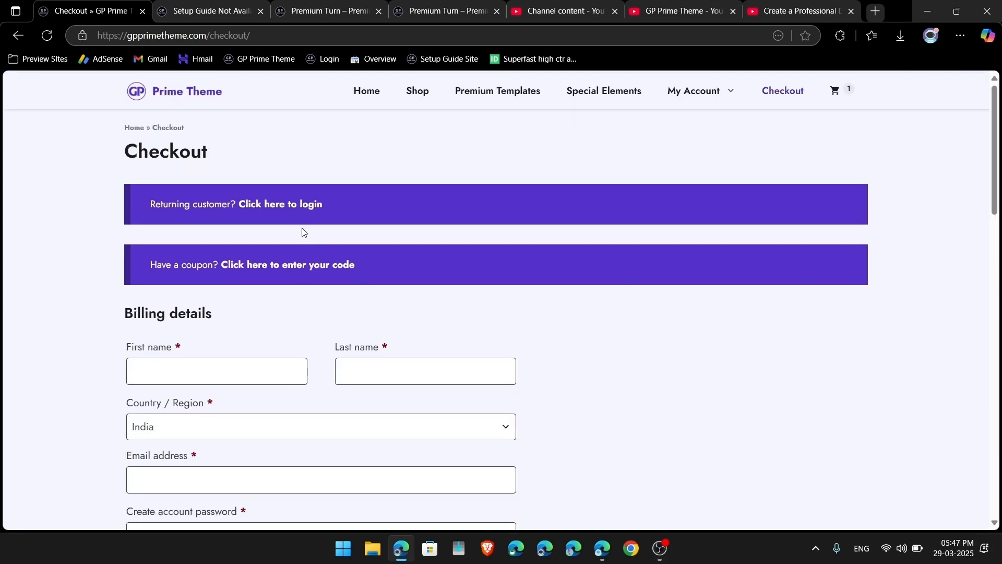
left_click(284, 204)
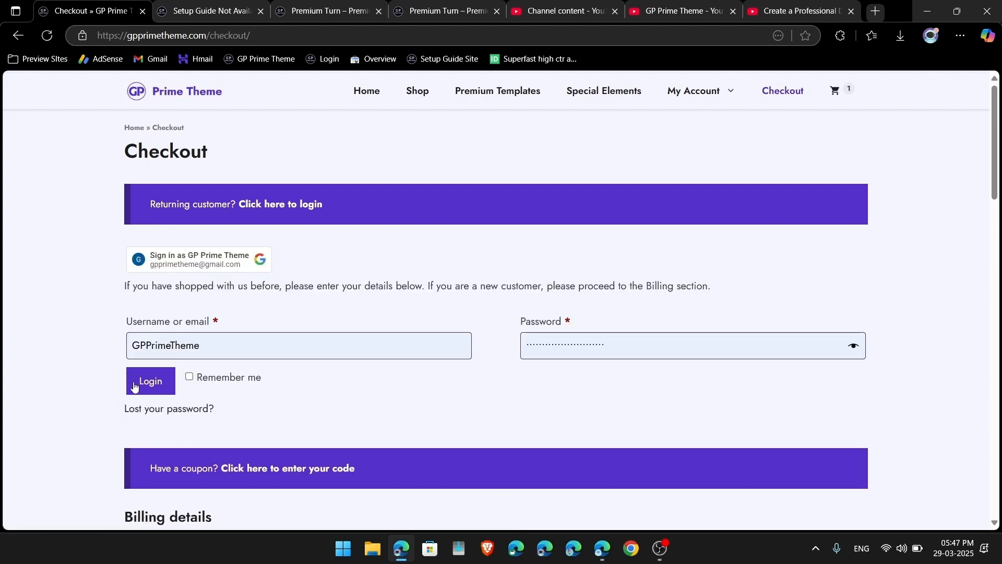
left_click(141, 387)
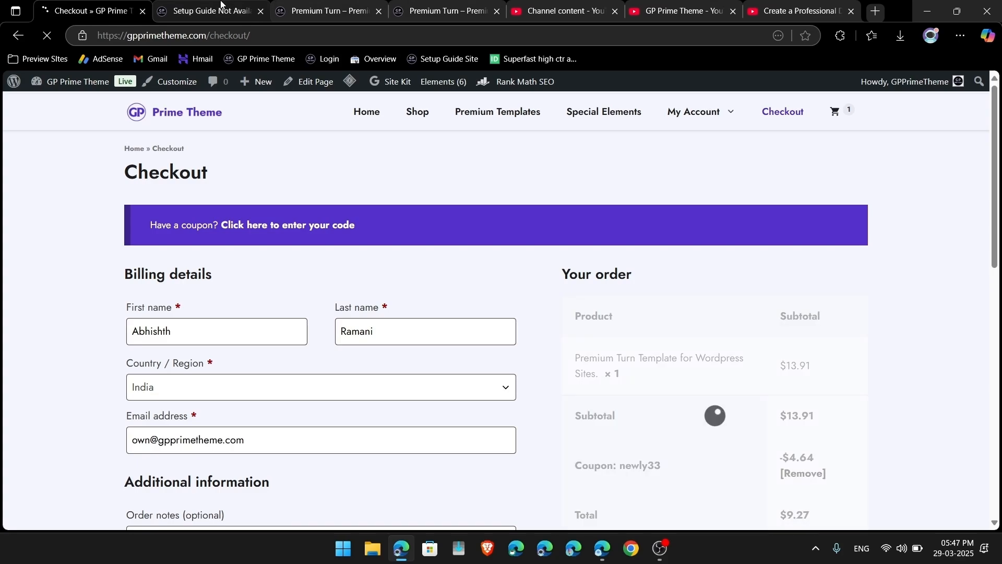
Step: Close the Setup Guide, both Premium Turn, Channel content and video tabs
left_click(260, 11)
left_click(261, 11)
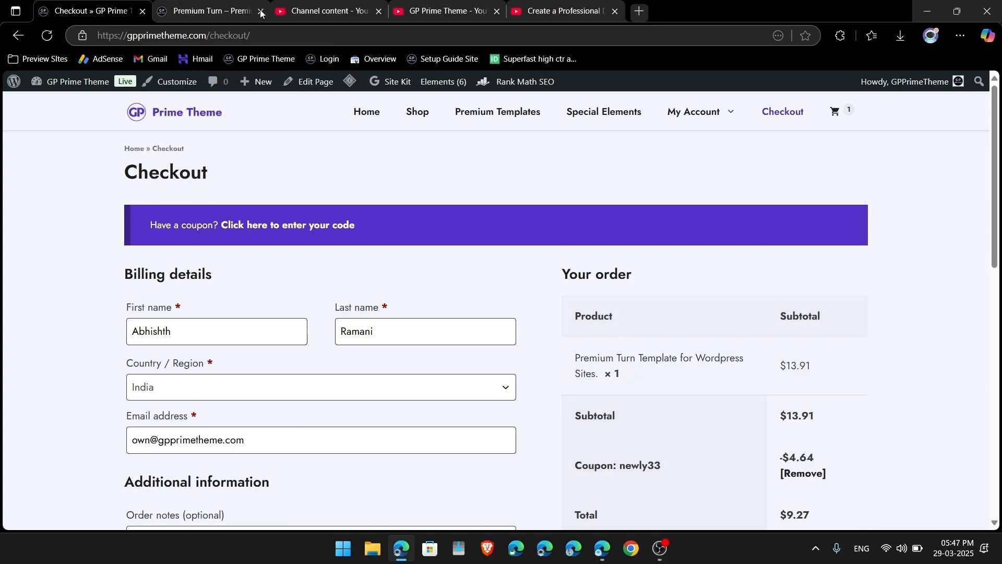
left_click(261, 11)
left_click(261, 11)
left_click(260, 11)
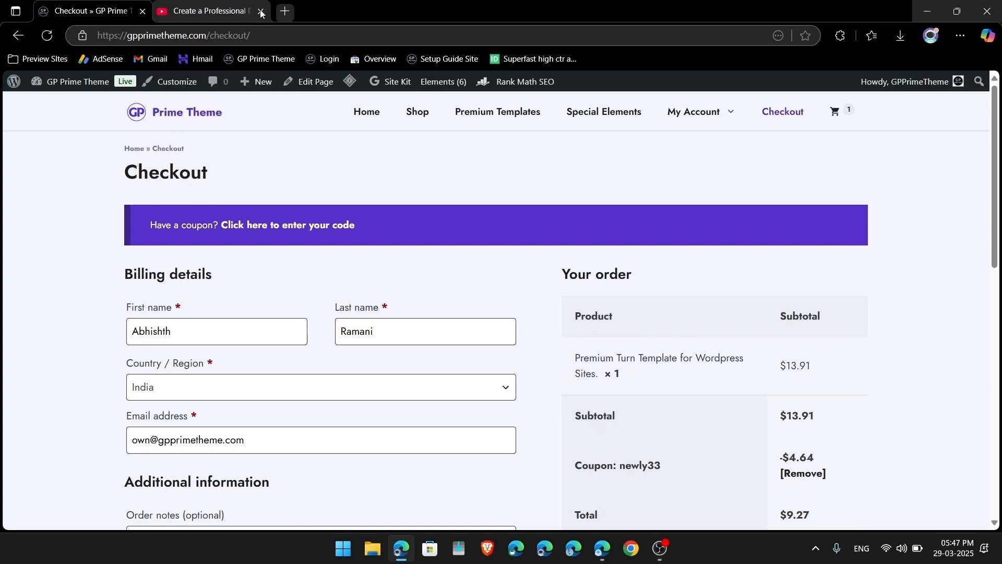
left_click(261, 11)
Step: Open the Setup Guide Site bookmark in a new tab and log in to its WordPress admin
left_click(204, 11)
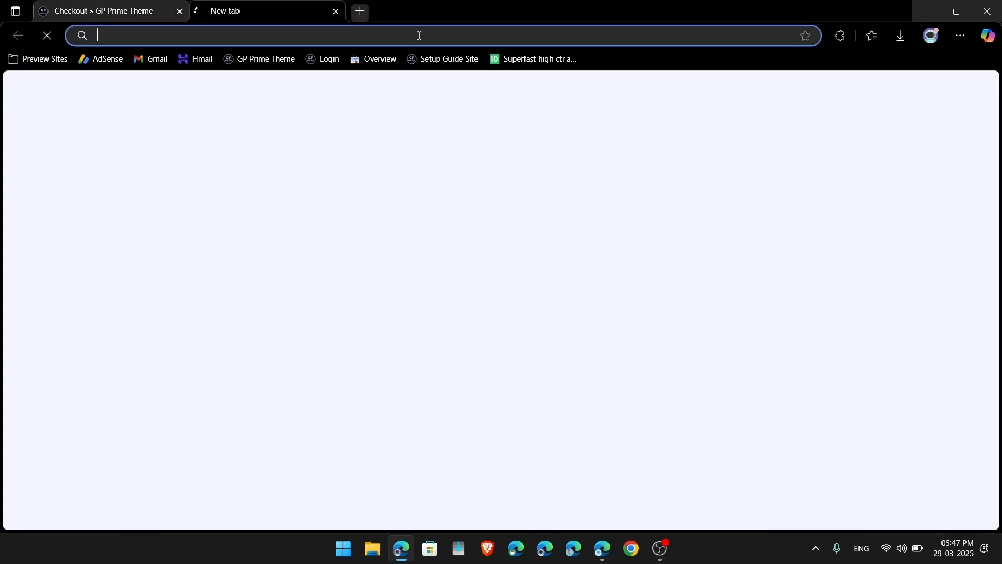
left_click(434, 61)
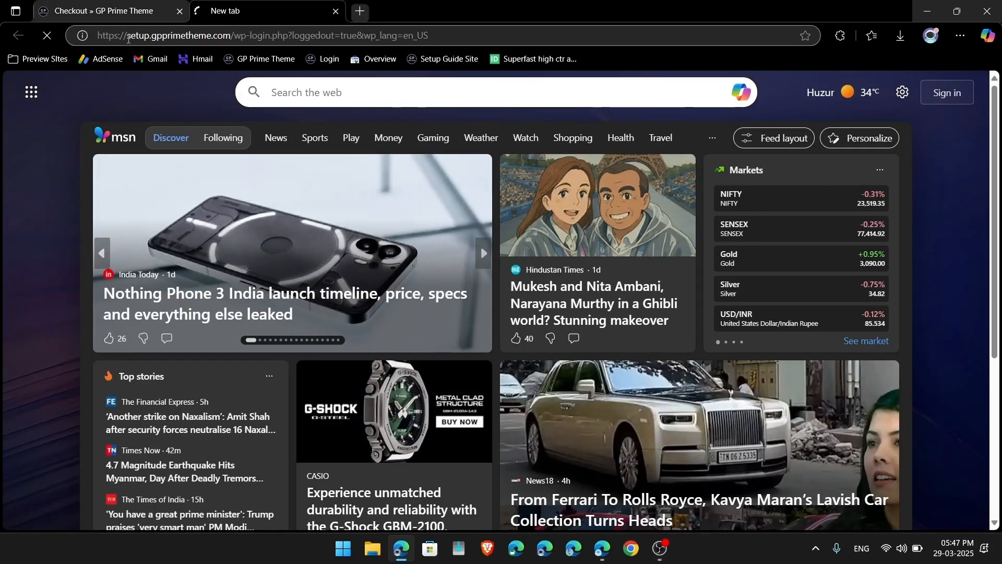
left_click_drag(126, 39, 230, 37)
left_click_drag(429, 35, 230, 37)
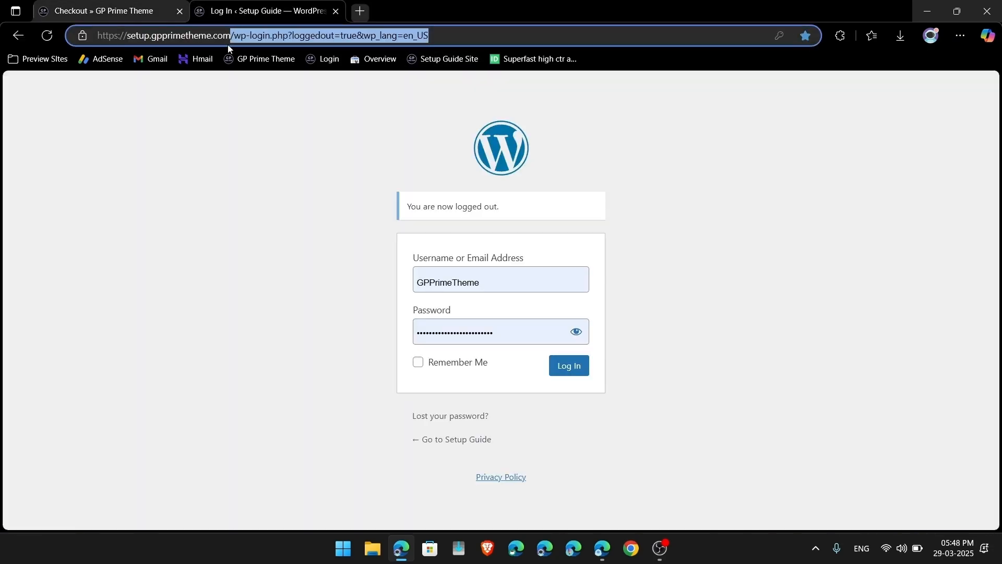
left_click(235, 168)
left_click(583, 377)
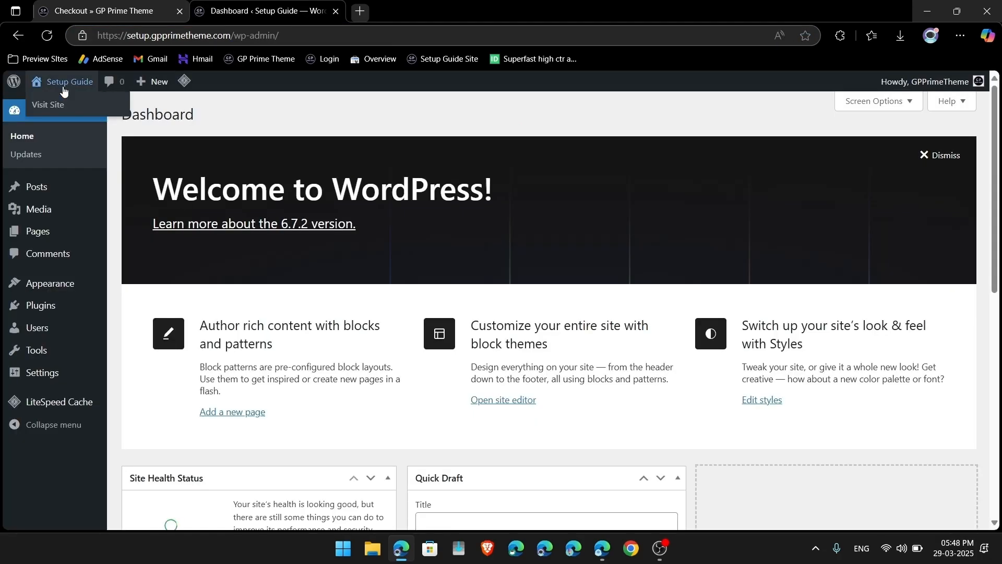
Step: Open the site's front end in a new tab and look it over
right_click(68, 91)
left_click(105, 97)
left_click(426, 7)
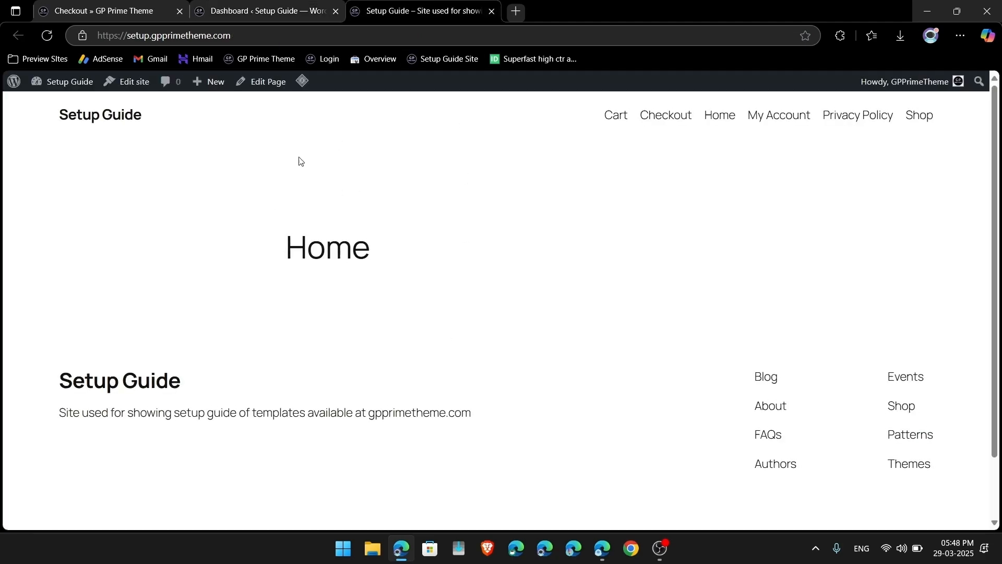
scroll(475, 274, "down", 2)
scroll(414, 311, "up", 2)
Step: Set the homepage in Reading settings to 'Your latest posts', save, and reload the front page
left_click(73, 89)
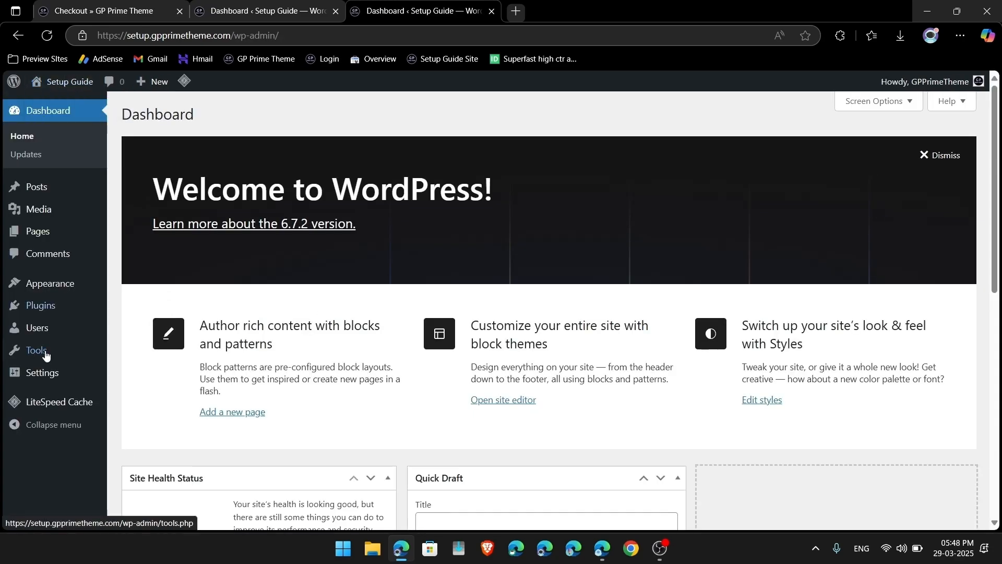
scroll(47, 342, "down", 1)
mouse_move(42, 372)
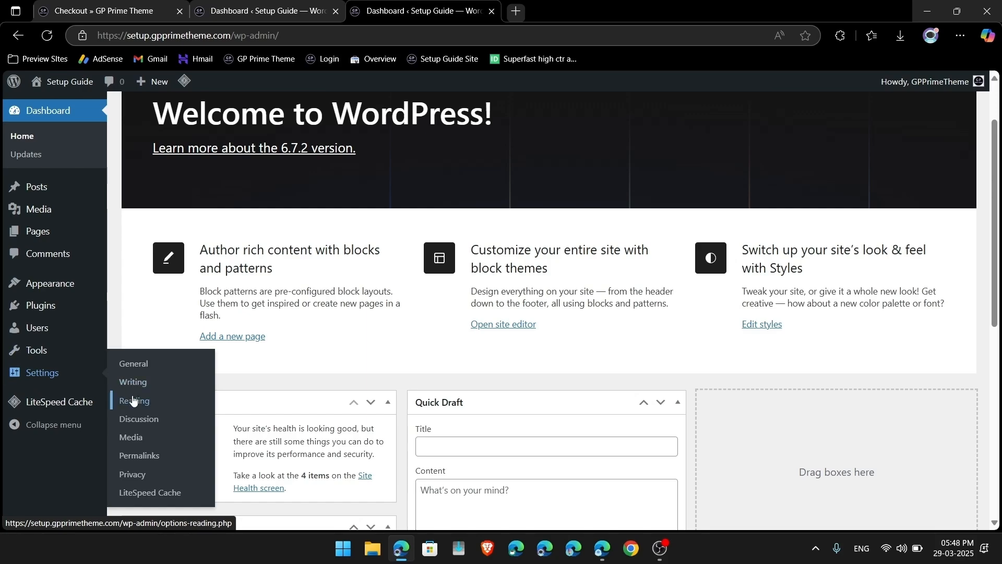
left_click(132, 398)
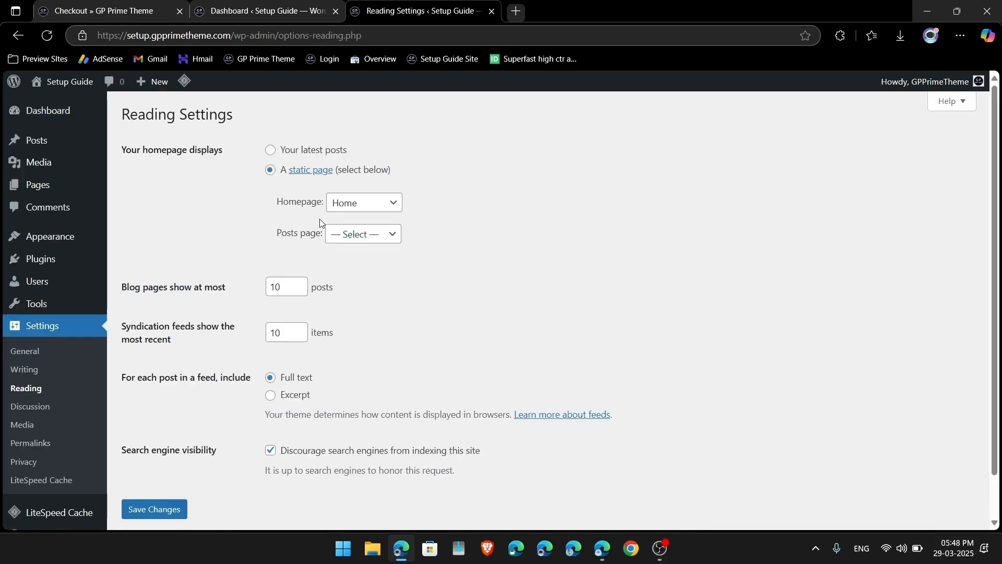
left_click(270, 151)
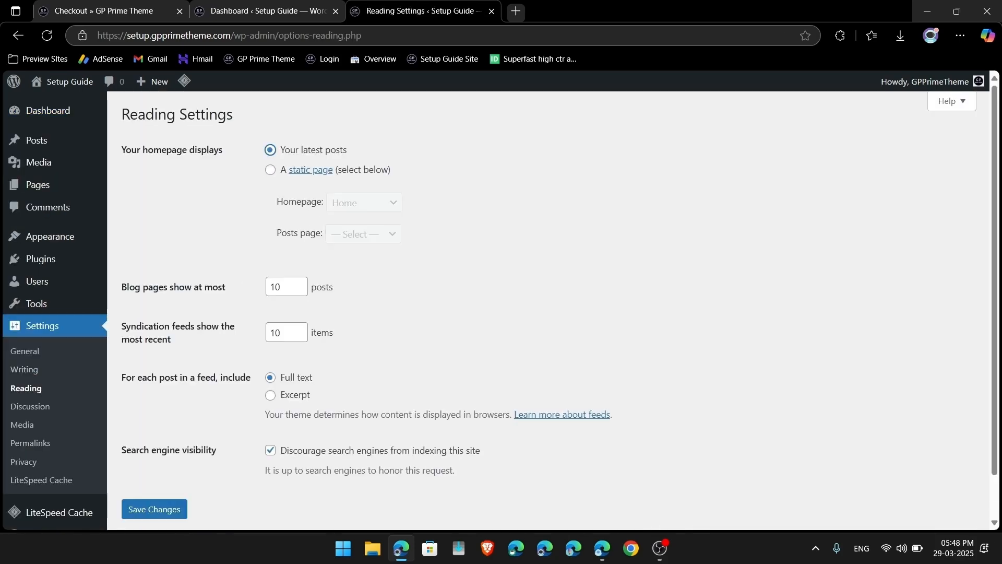
left_click(156, 509)
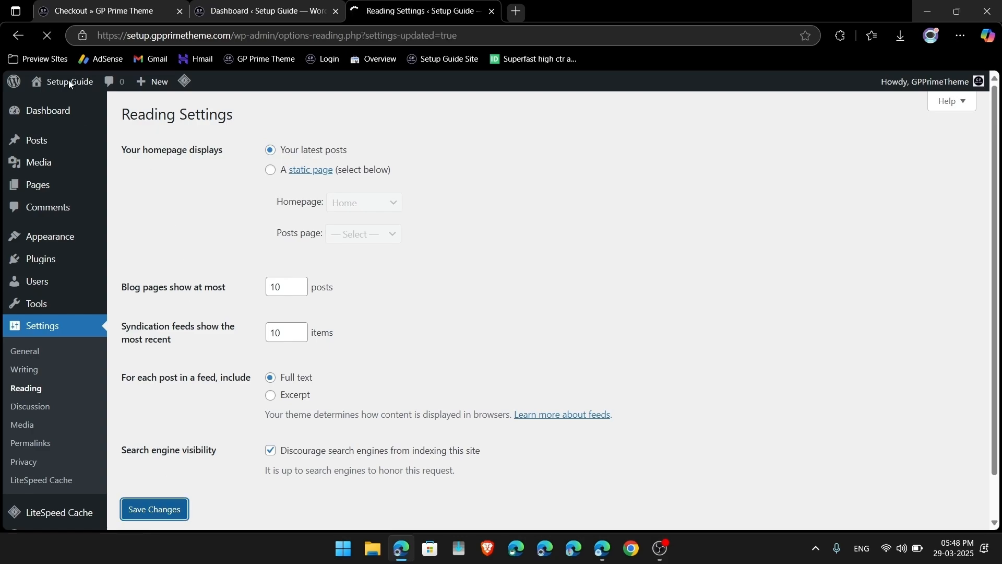
left_click(68, 81)
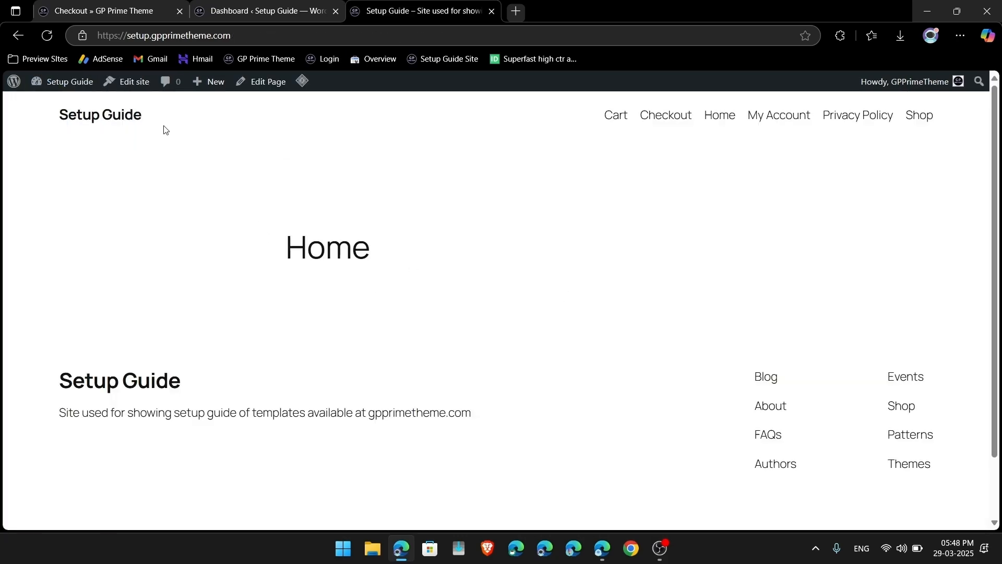
key("F5")
Step: Move the Home page to the trash from the page editor
scroll(531, 251, "down", 2)
scroll(340, 255, "up", 3)
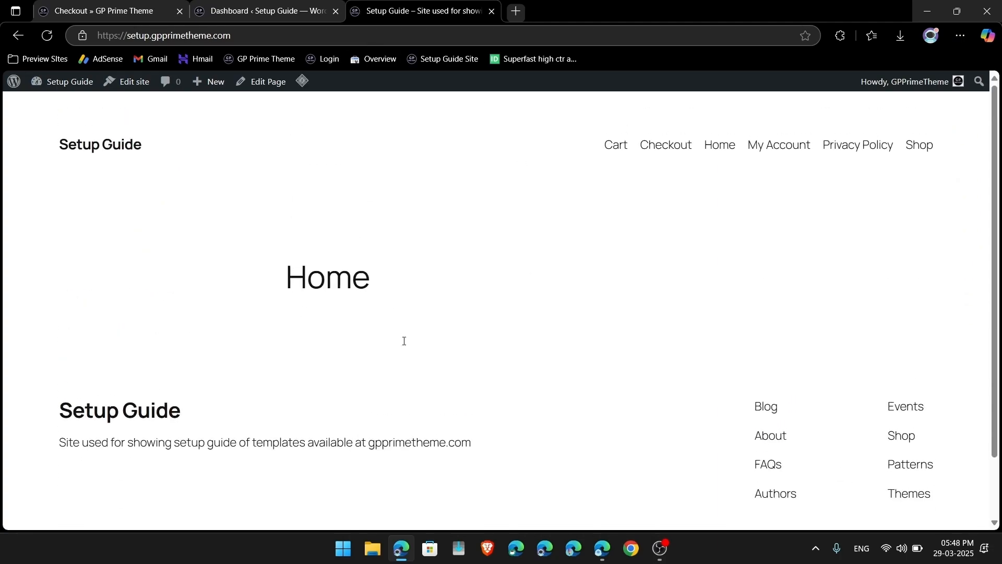
left_click(269, 84)
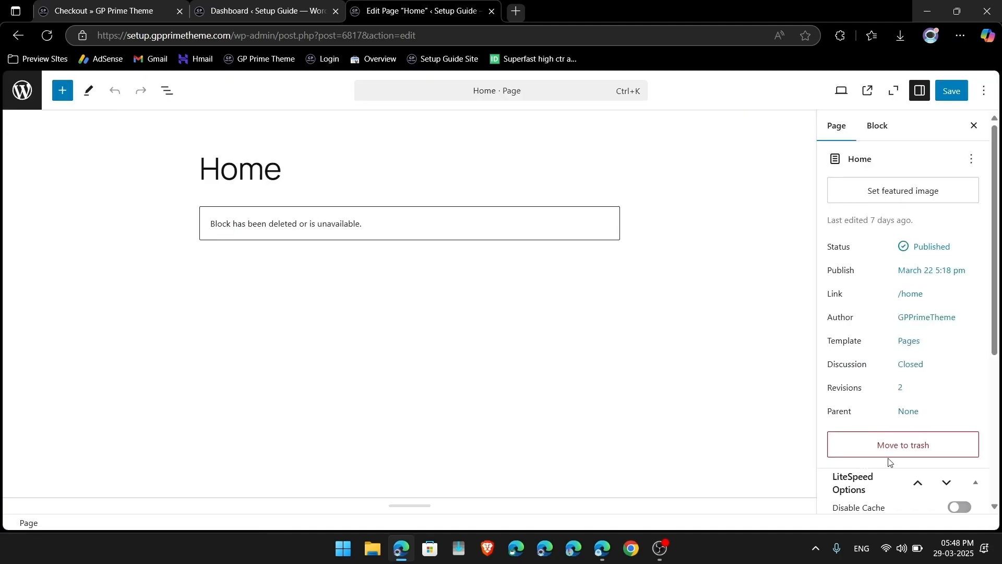
left_click(891, 444)
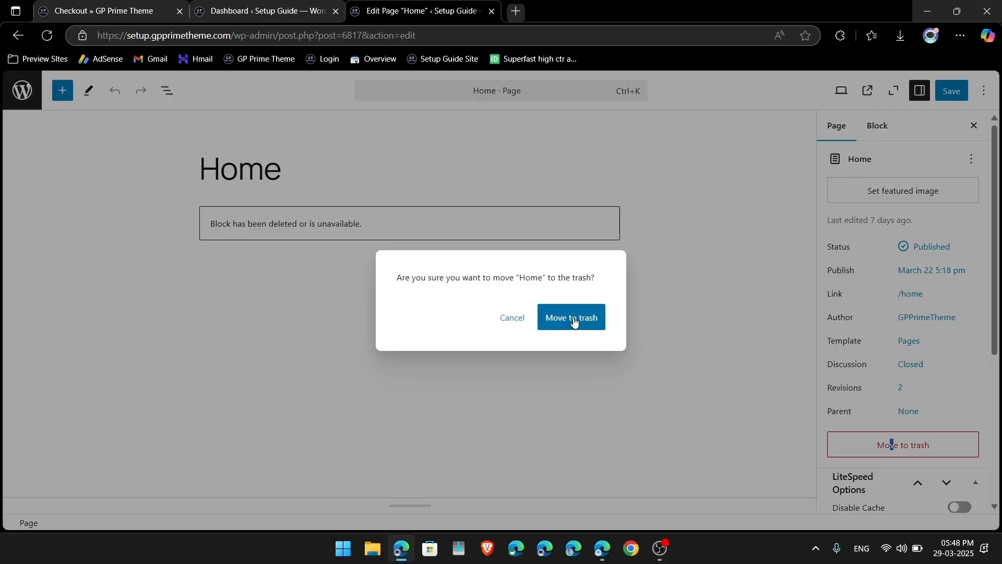
left_click(574, 319)
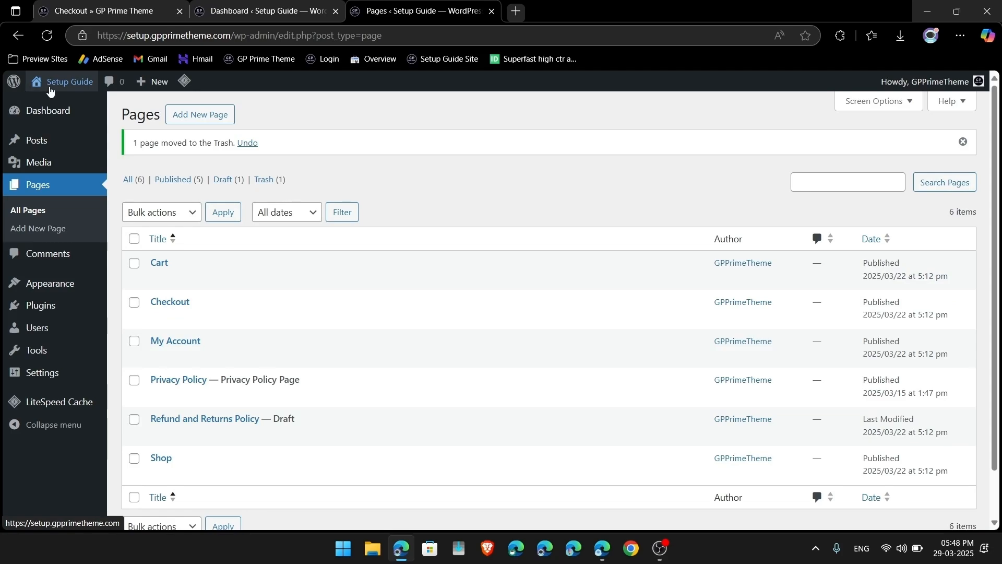
Step: Check that the front page now shows the Hello world! blog post, then go to Hostinger
left_click(52, 84)
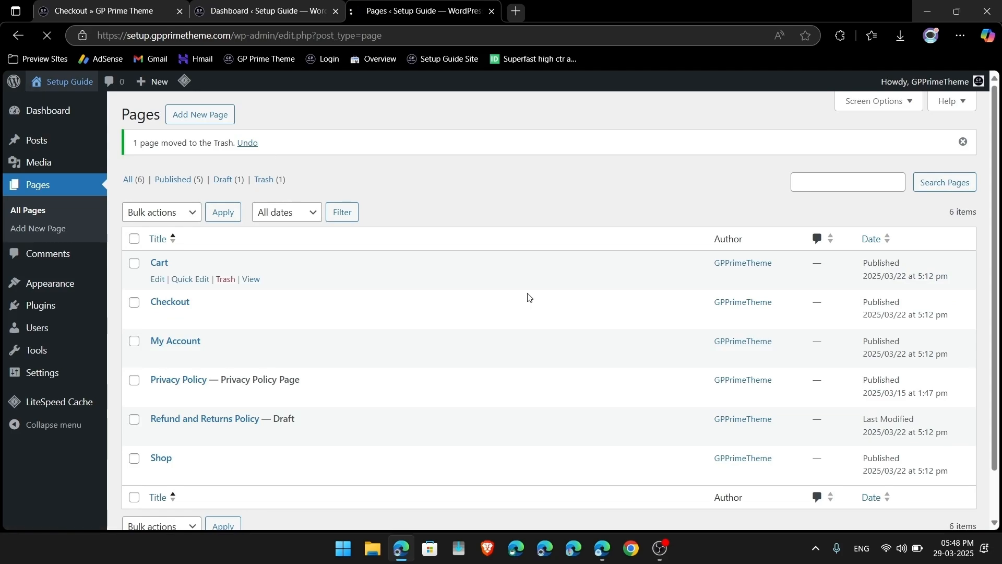
scroll(754, 275, "down", 5)
scroll(569, 252, "up", 5)
scroll(570, 254, "down", 5)
scroll(570, 254, "up", 5)
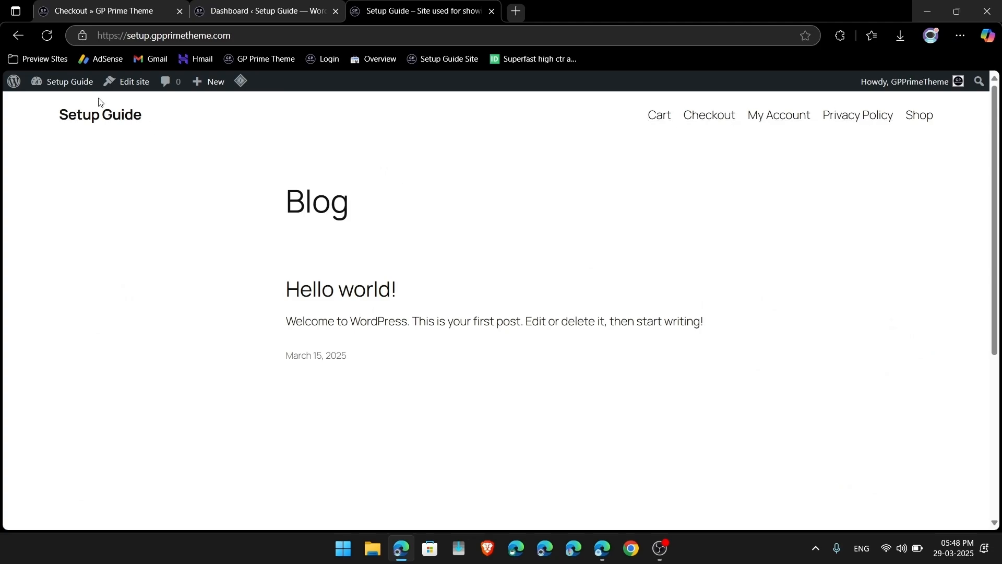
scroll(413, 342, "down", 5)
scroll(413, 340, "up", 5)
left_click(603, 548)
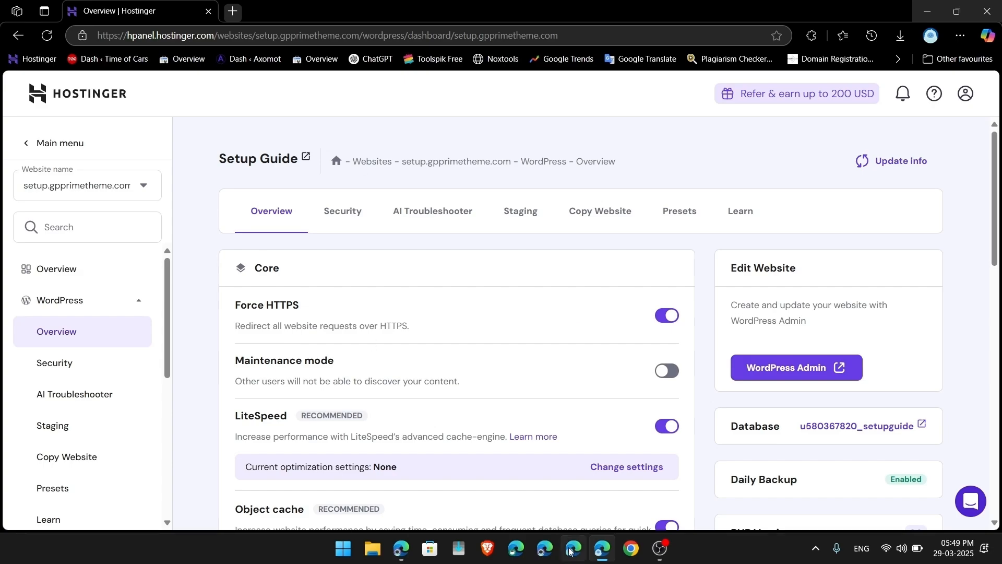
Step: Turn off the object cache and LiteSpeed caching for setup.gpprimetheme.com
scroll(350, 314, "down", 3)
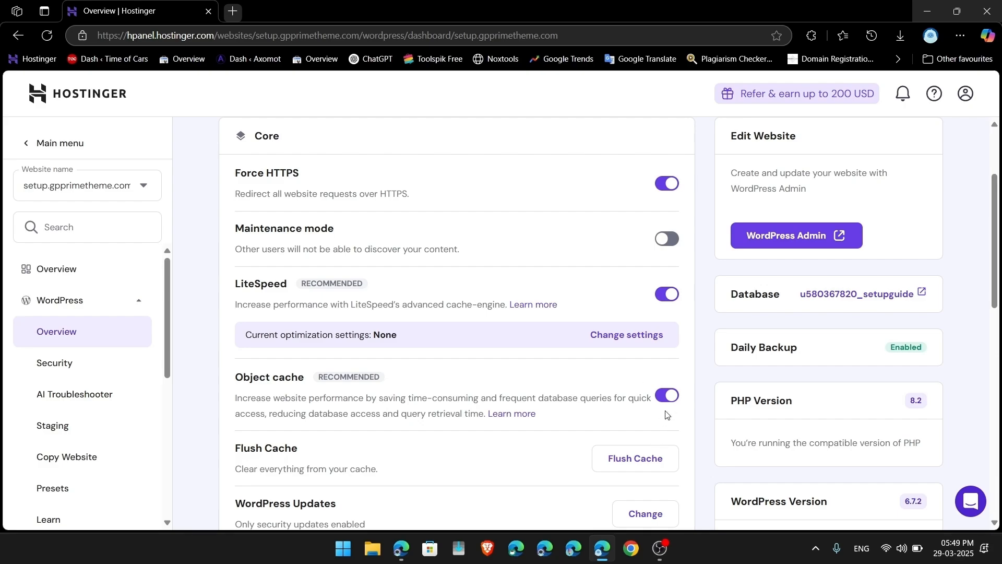
left_click(673, 394)
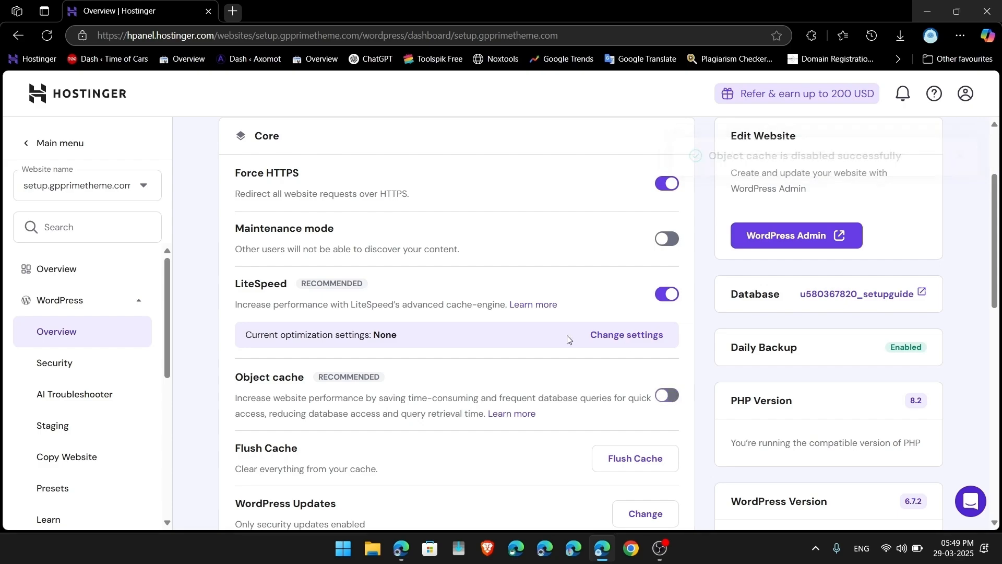
left_click(671, 295)
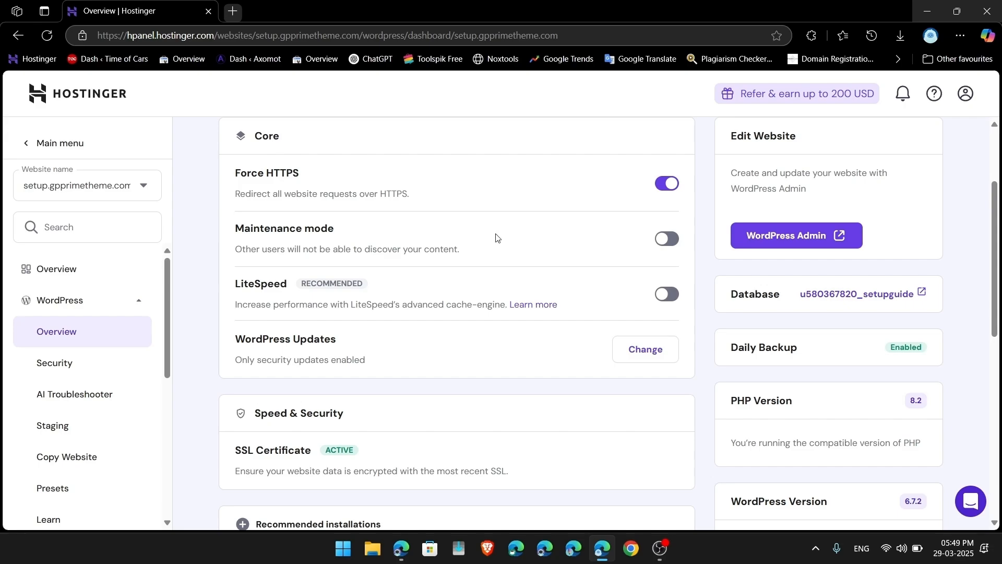
Step: Disable the Hostinger CDN under Performance > CDN
scroll(86, 377, "down", 5)
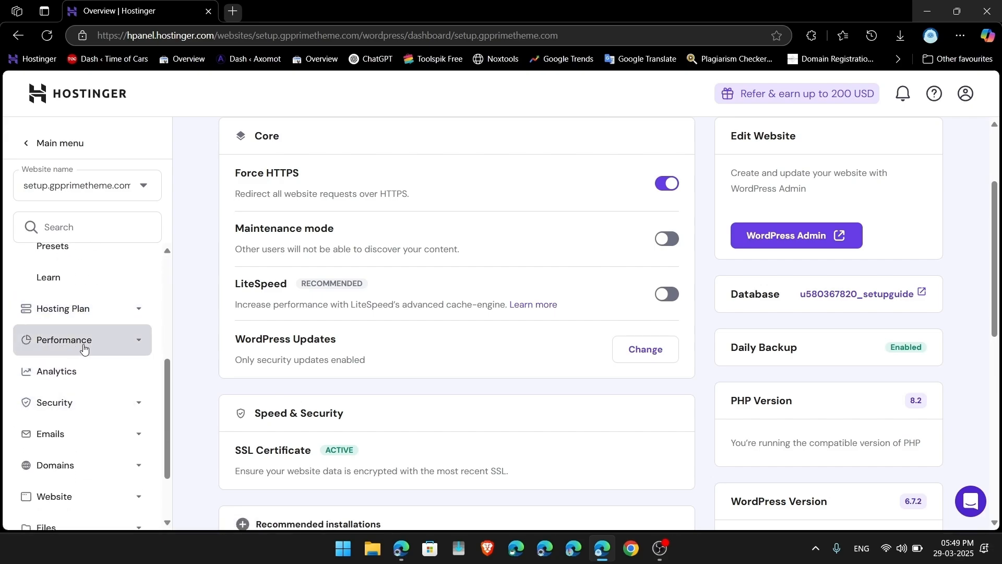
left_click(83, 345)
scroll(22, 349, "up", 2)
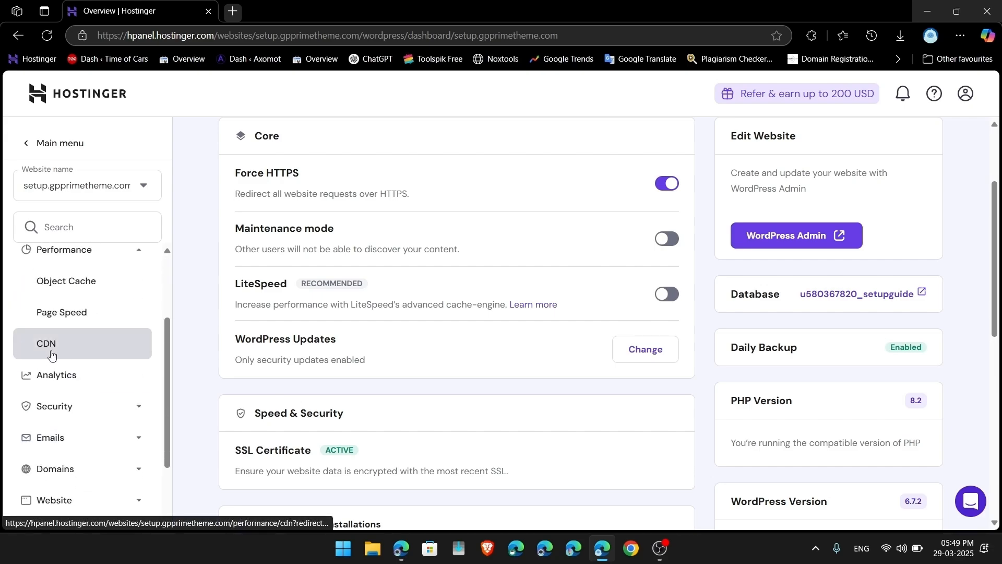
left_click(47, 346)
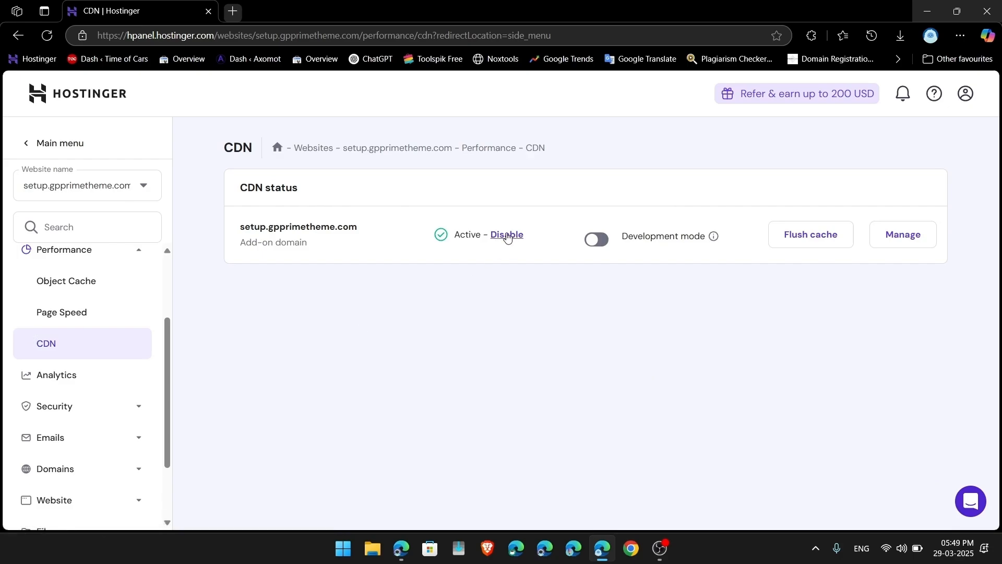
left_click(506, 235)
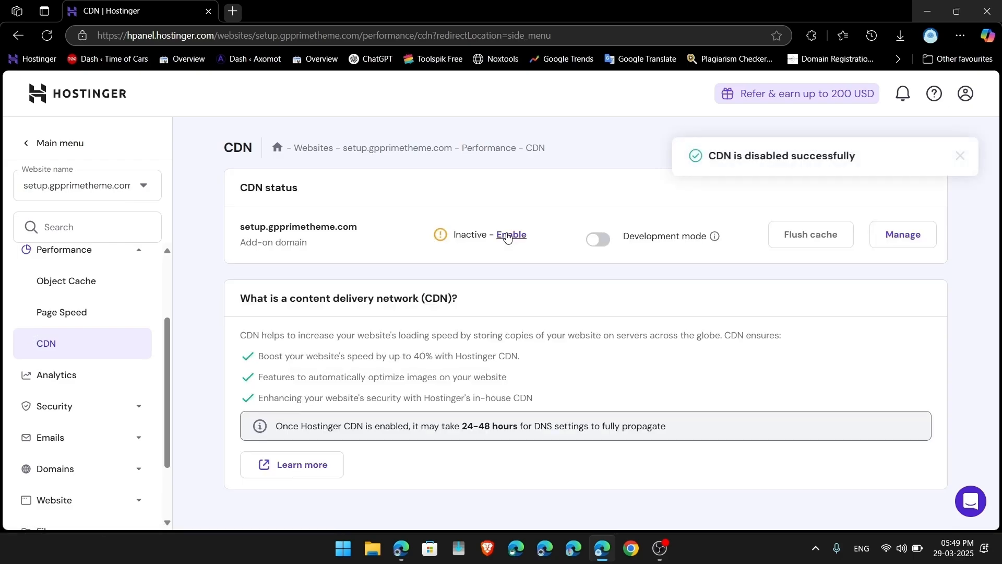
Step: Go back to the site's WordPress Overview in hPanel
scroll(115, 297, "up", 3)
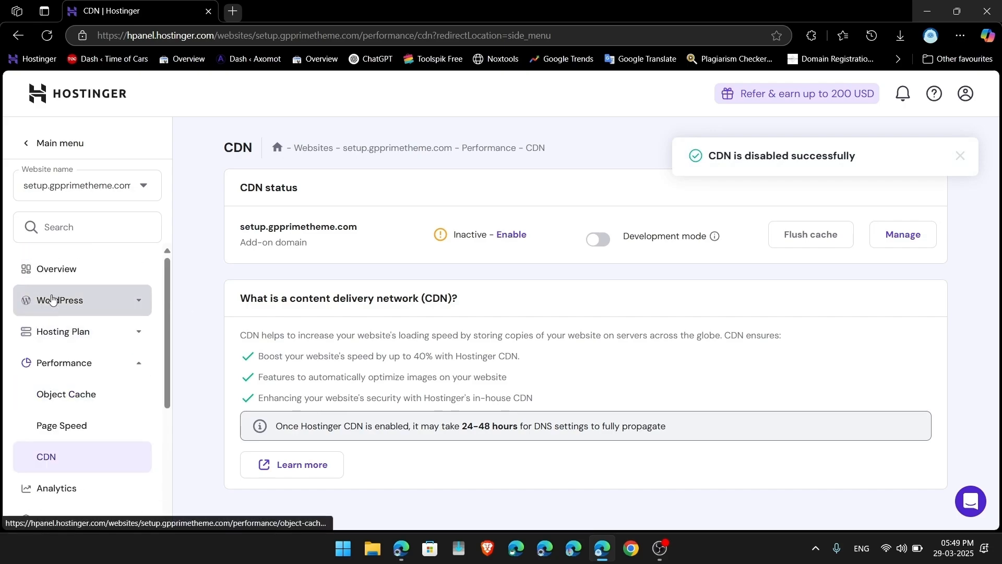
left_click(89, 298)
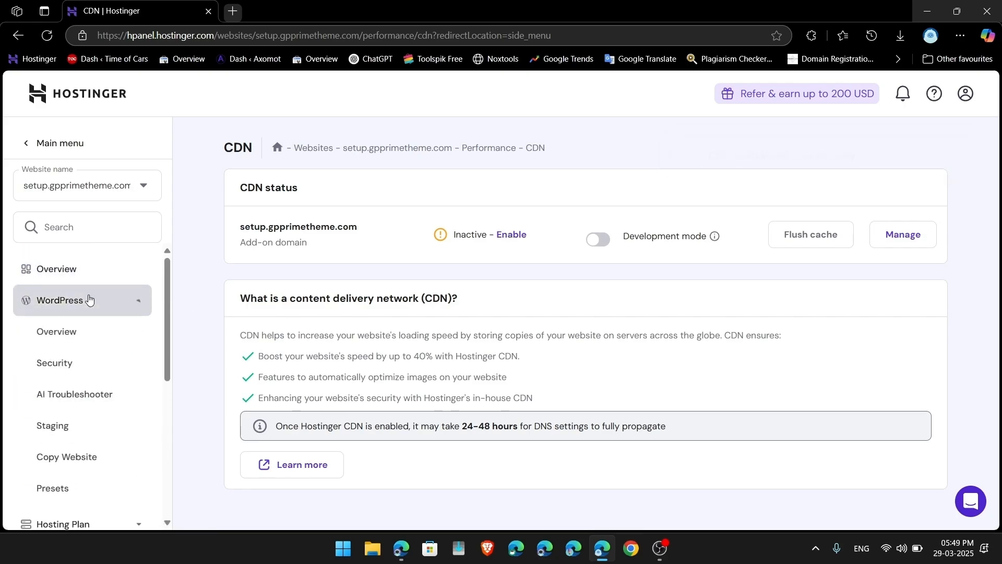
left_click(55, 346)
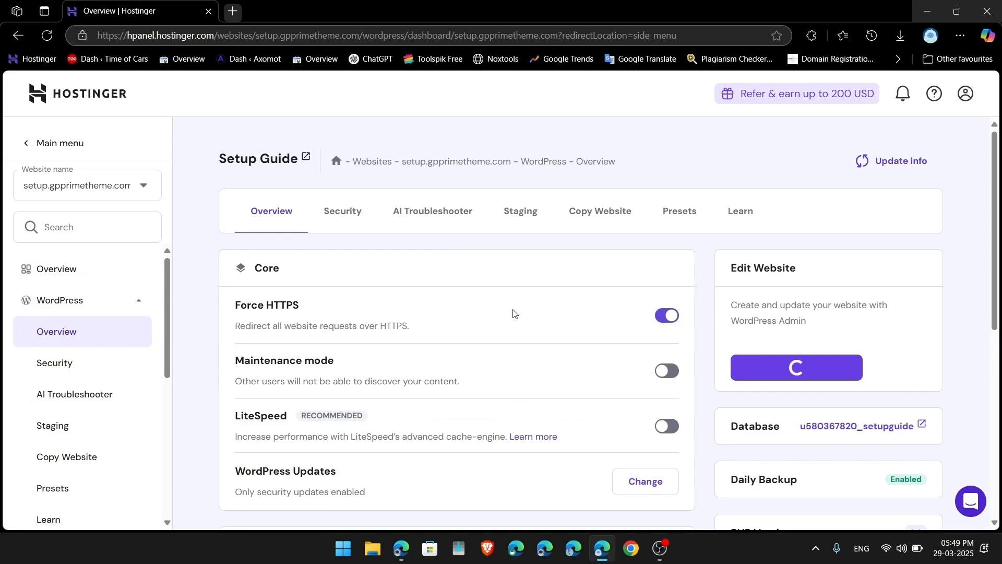
left_click(71, 272)
Step: Clear the website cache covering the Caching Plugin, Hostinger CDN and server-side cache
scroll(677, 327, "down", 2)
left_click(914, 373)
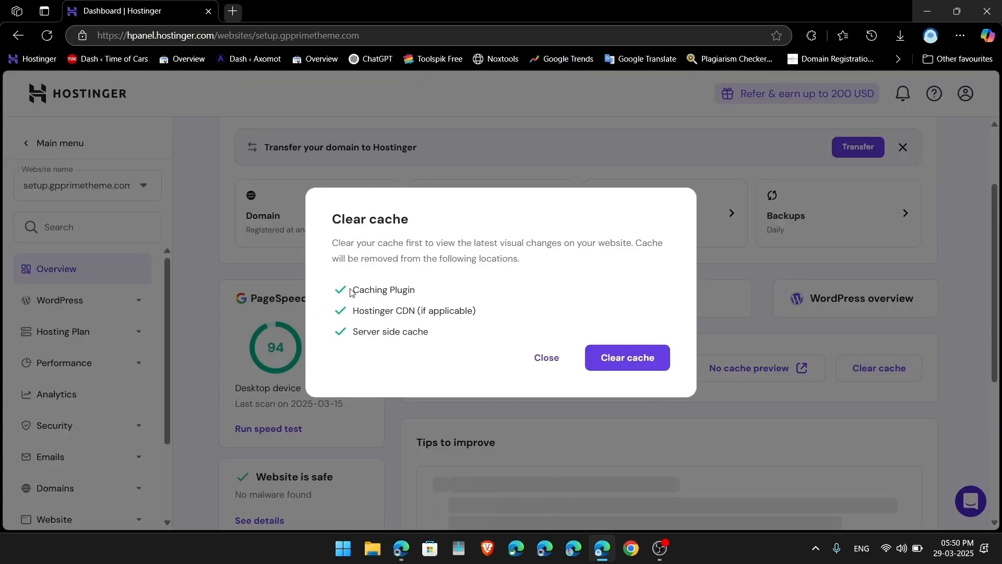
left_click_drag(351, 292, 426, 290)
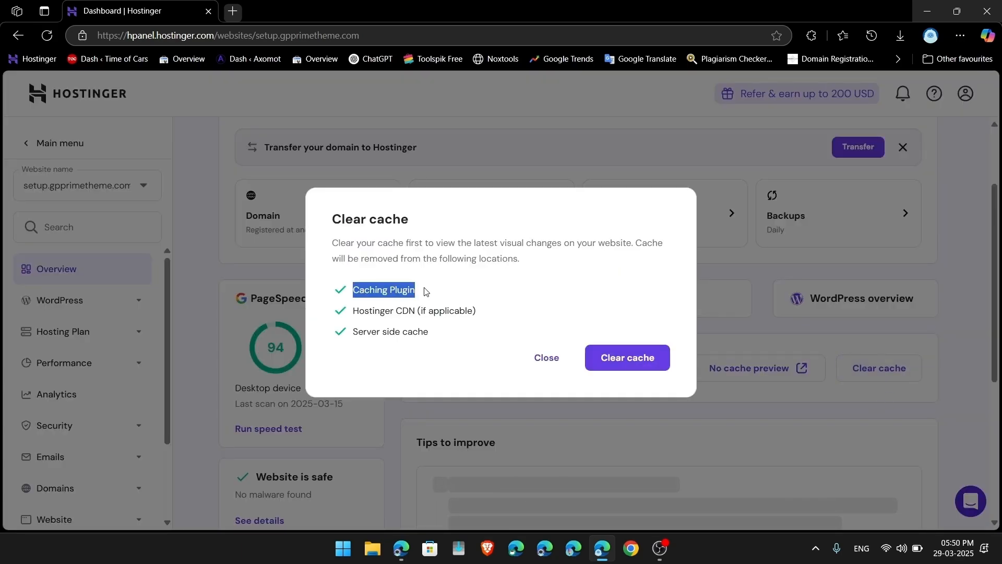
left_click(353, 312)
left_click_drag(353, 312, 455, 315)
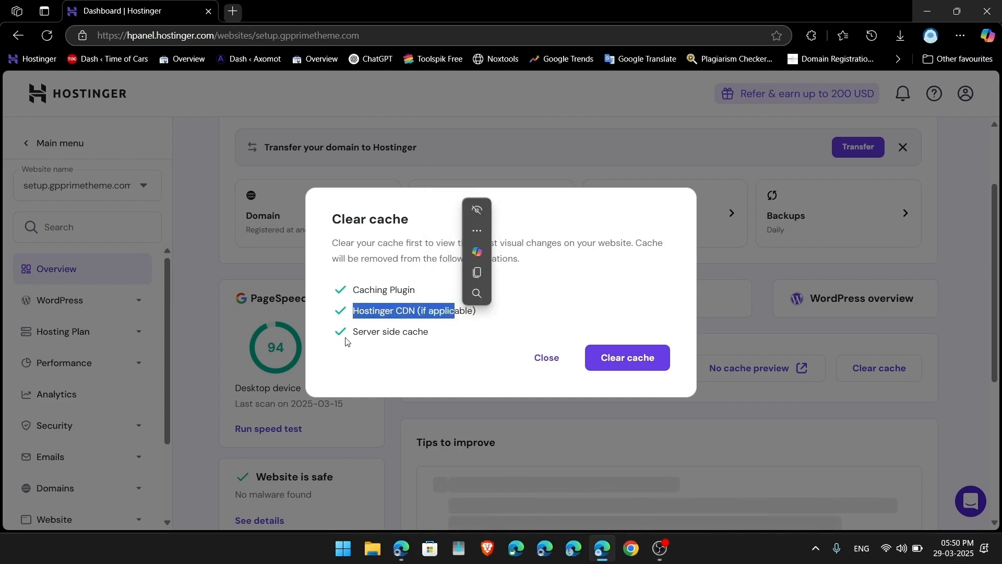
left_click_drag(351, 339, 447, 346)
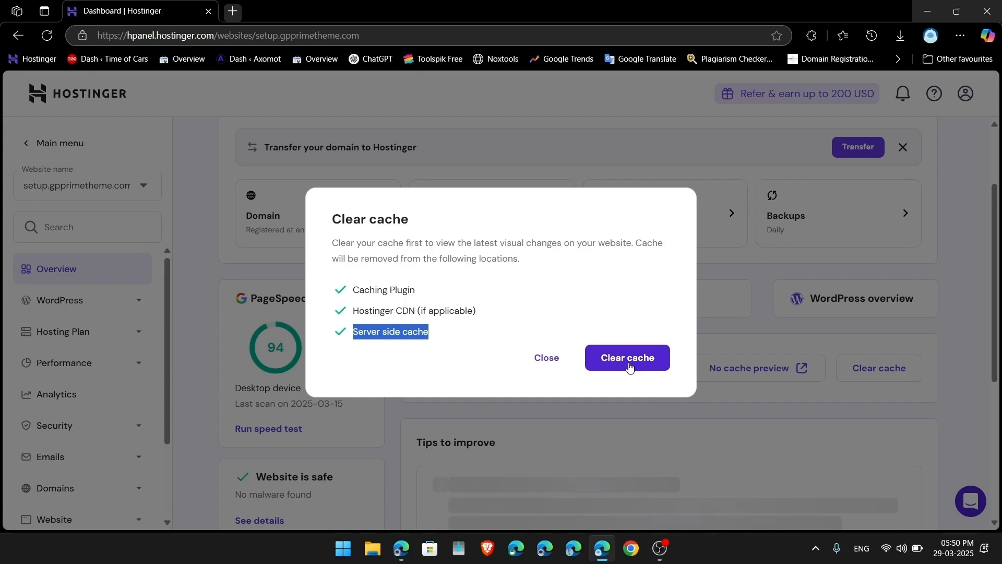
left_click(628, 358)
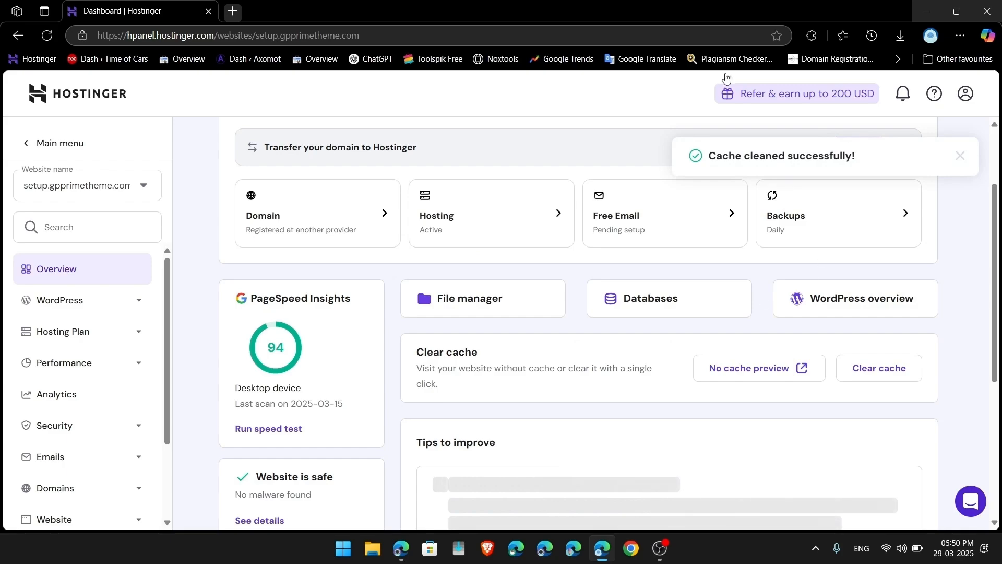
Step: Close Hostinger, reload the Setup Guide site, and return to the GP Prime Theme checkout tab
left_click(989, 9)
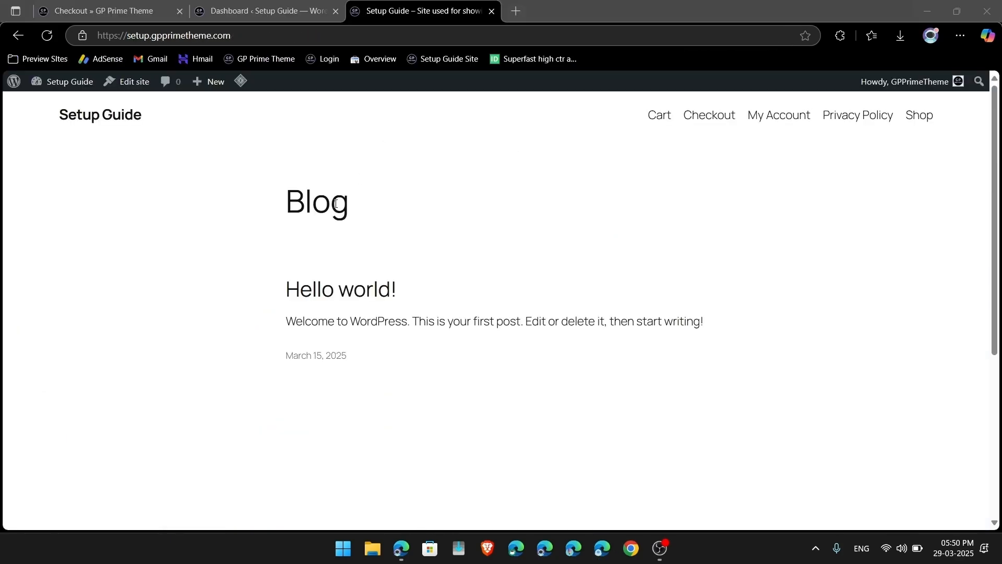
left_click(363, 119)
scroll(360, 119, "down", 5)
scroll(361, 119, "up", 5)
scroll(287, 365, "down", 5)
scroll(286, 365, "up", 5)
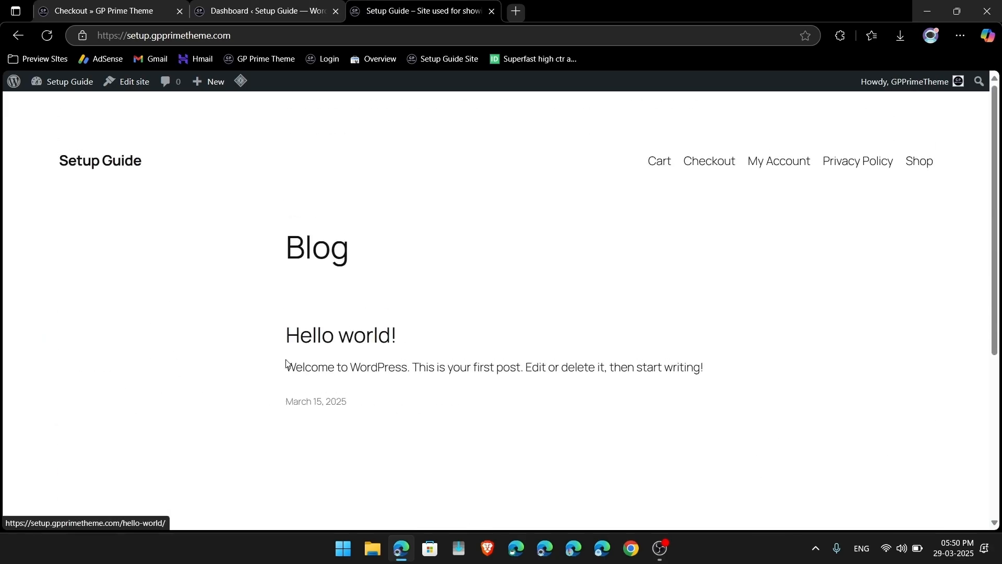
key("F5")
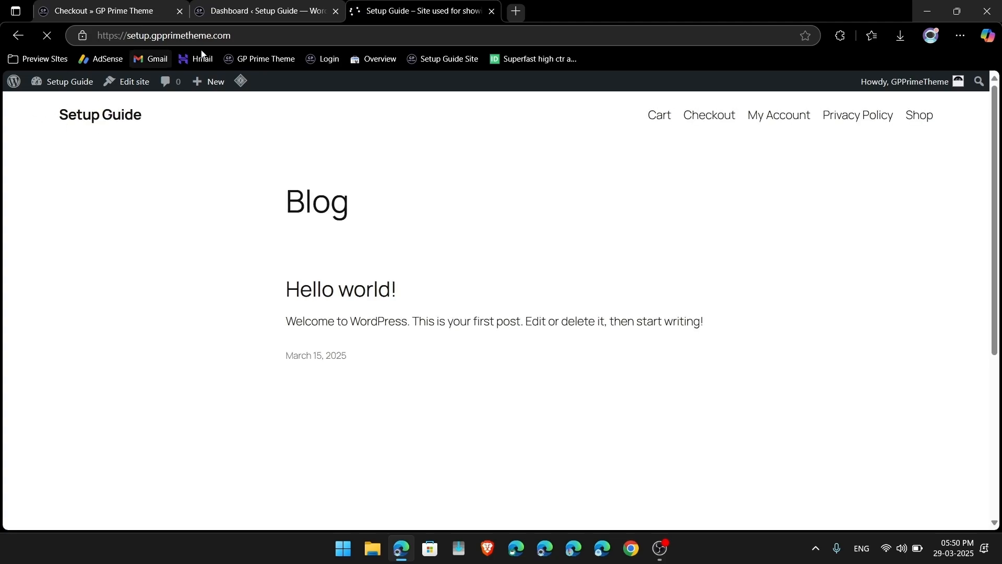
left_click(260, 5)
left_click(144, 4)
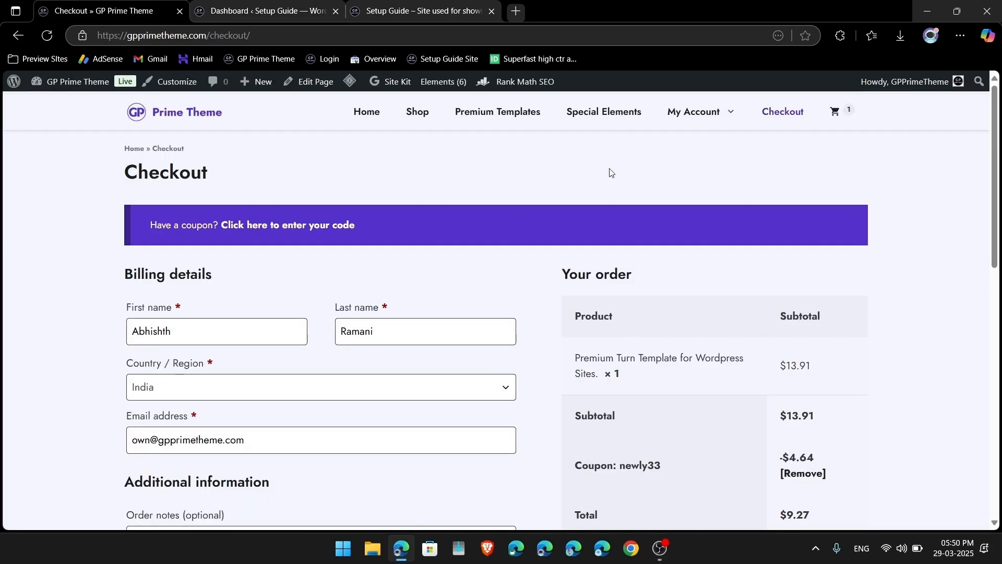
Step: View order #1675 for the Premium Turn Template under My Account > Orders
left_click(685, 110)
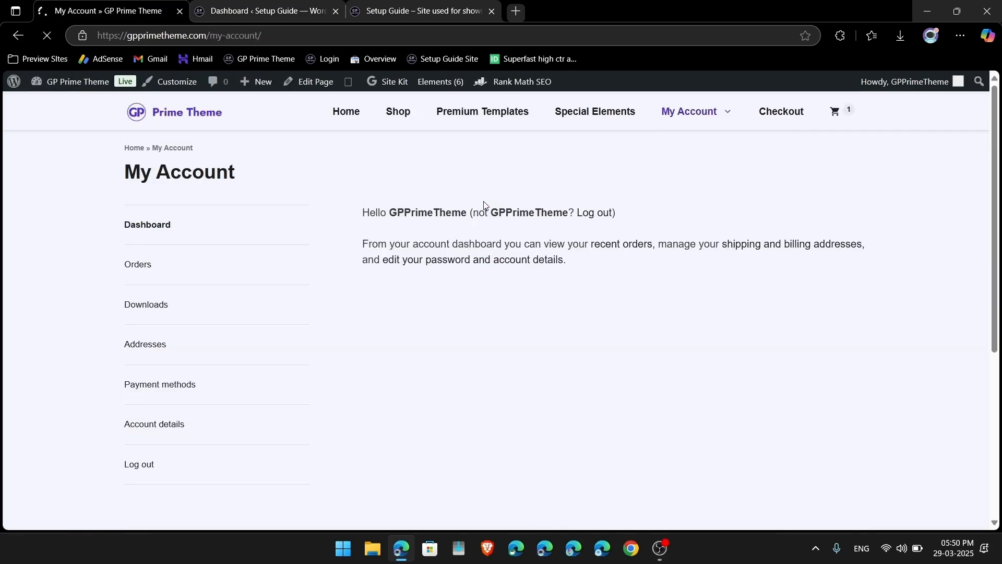
left_click(137, 282)
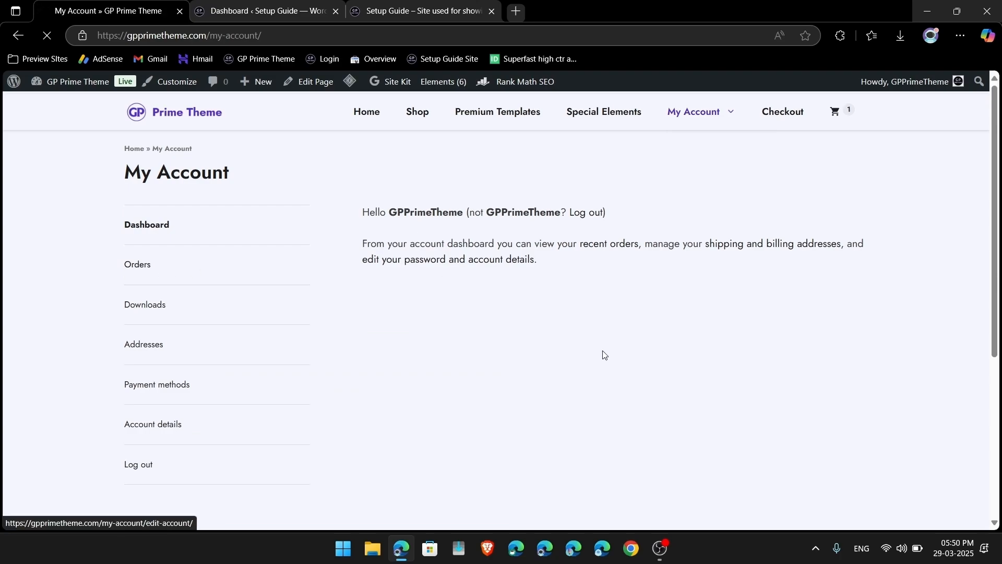
scroll(615, 379, "down", 1)
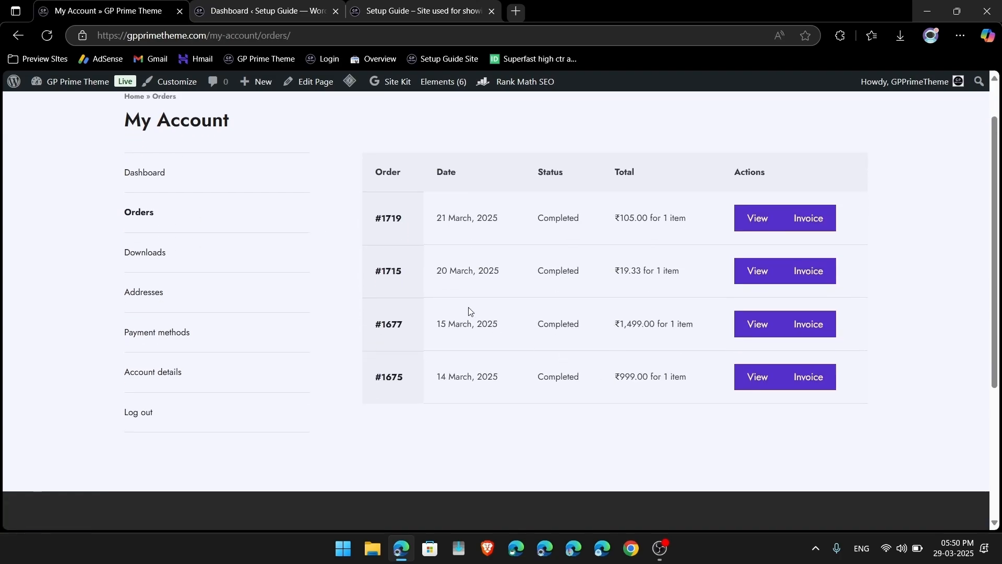
left_click(761, 387)
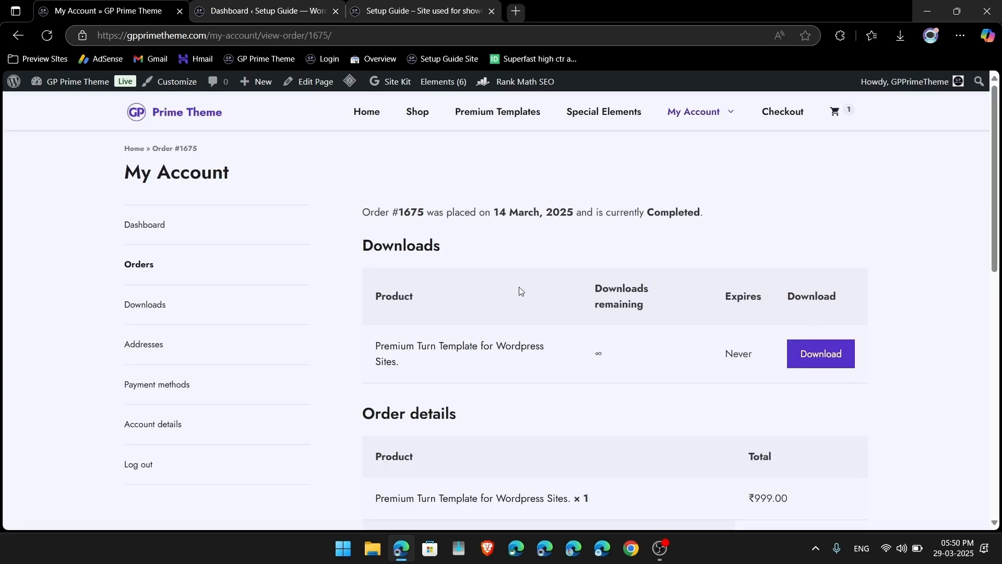
scroll(502, 403, "down", 2)
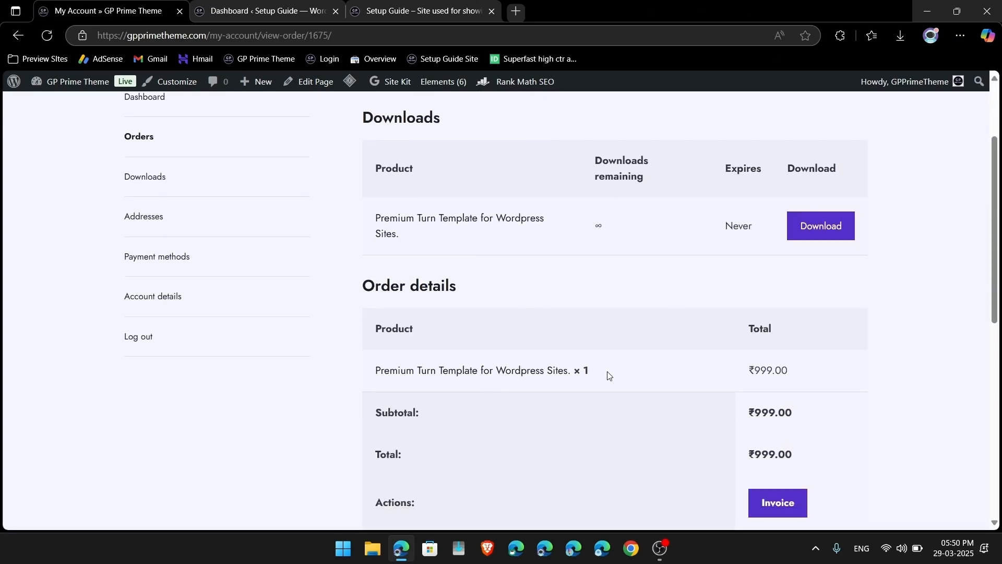
scroll(471, 357, "up", 2)
left_click_drag(374, 328, 568, 336)
left_click(578, 346)
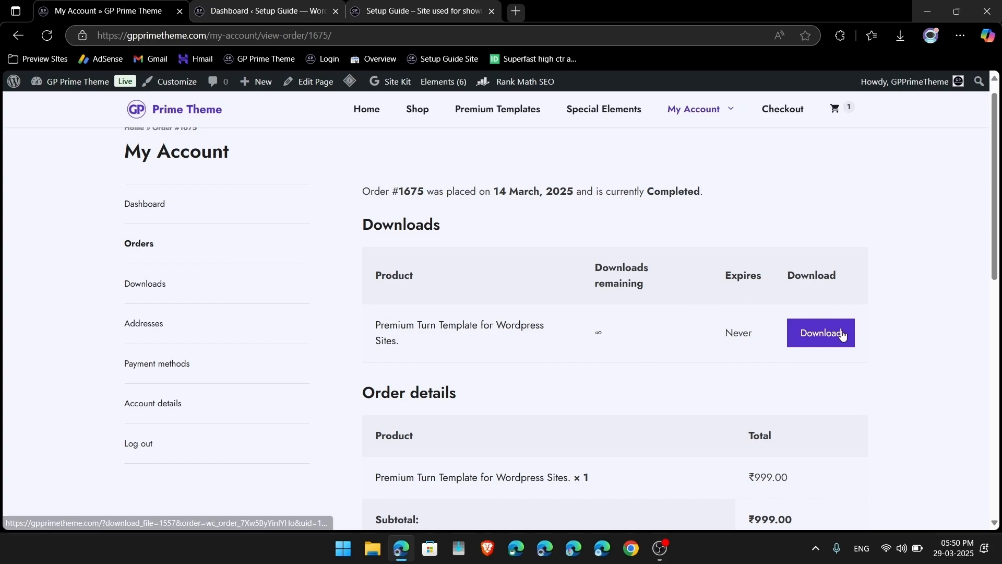
Step: Download the Premium Turn Template zip from the account's Downloads, then launch File Explorer
left_click(144, 292)
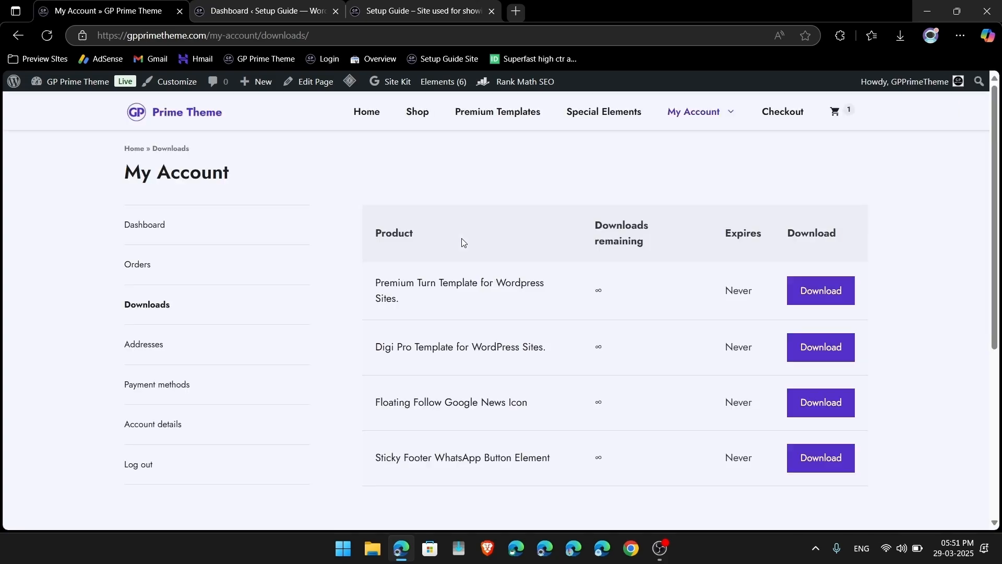
left_click(379, 285)
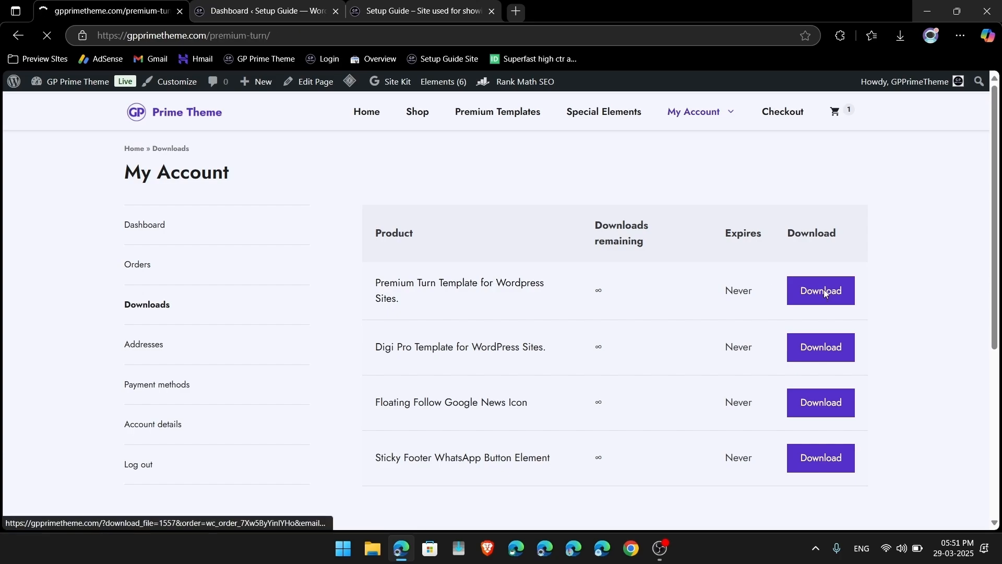
left_click(18, 35)
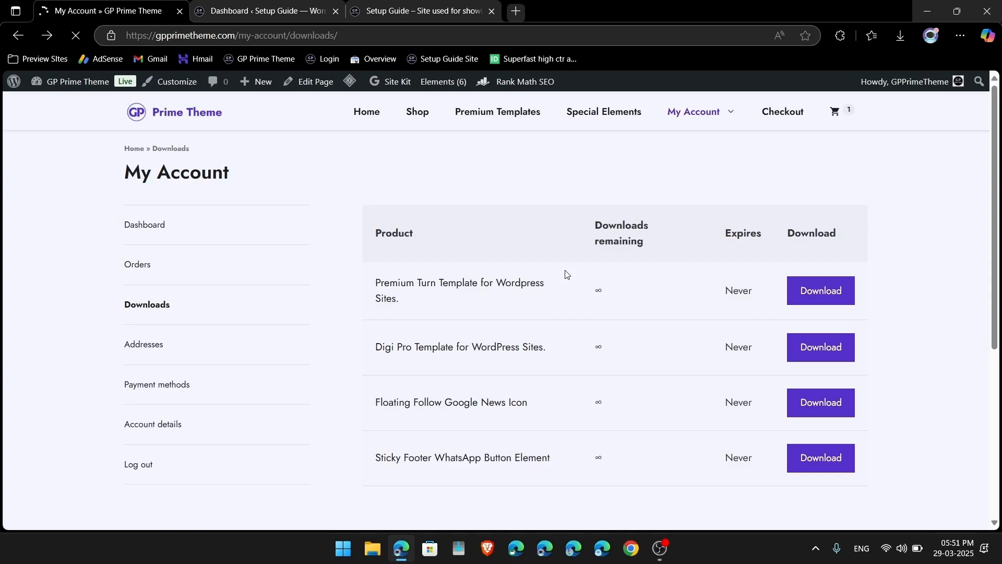
left_click(837, 305)
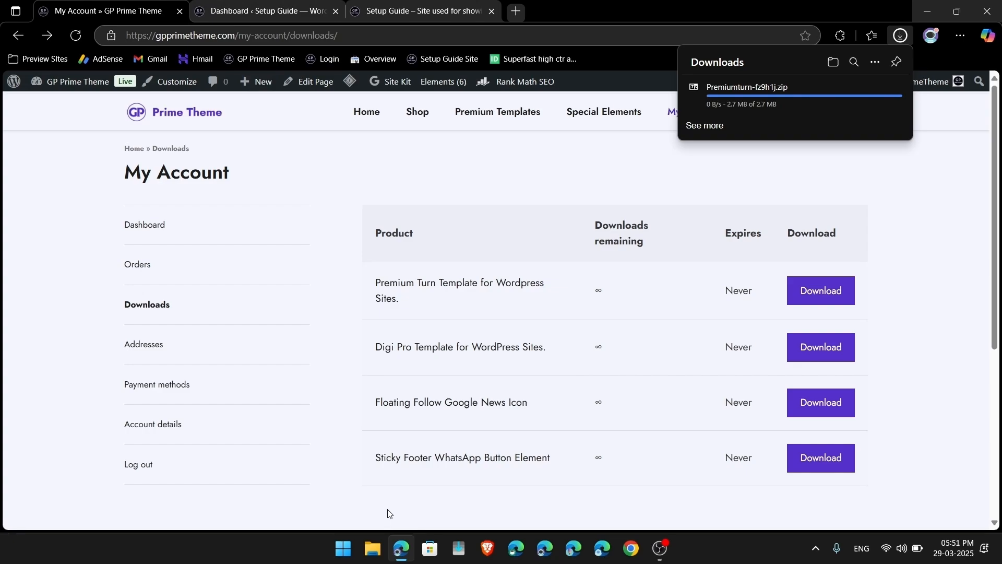
left_click(368, 556)
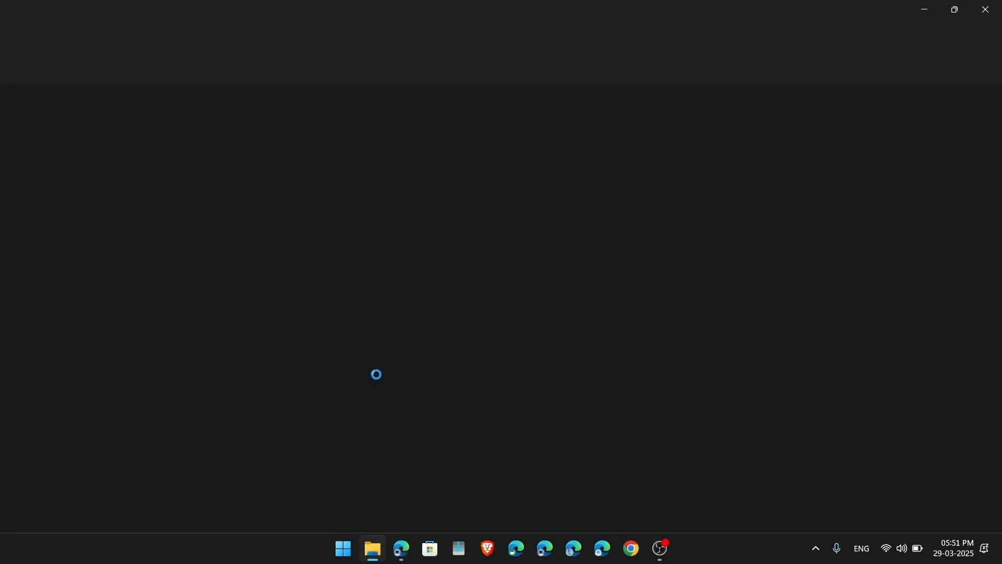
Step: Locate the downloaded Premiumturn-fz9h1j.zip in the Downloads folder
left_click(72, 191)
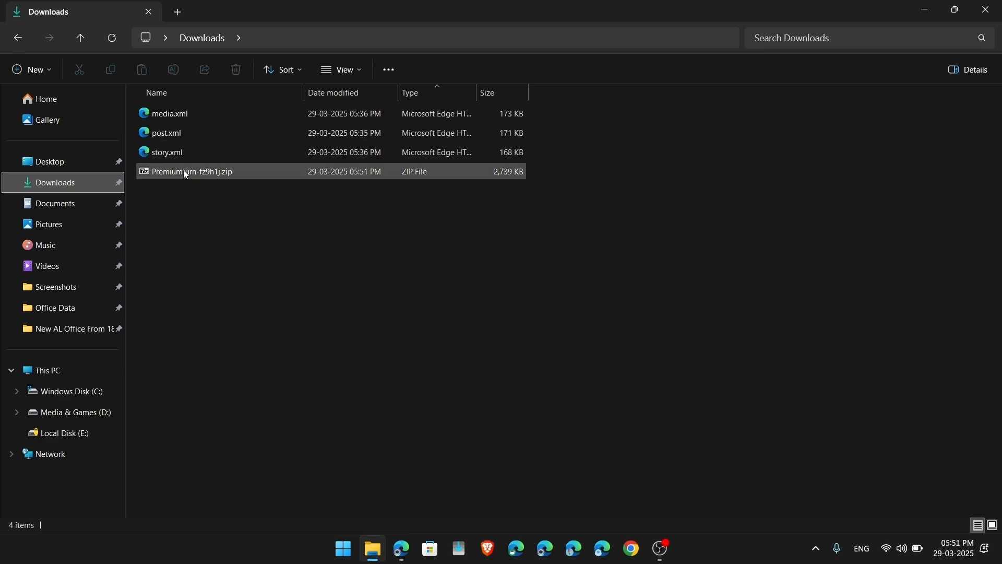
key("alt+Tab")
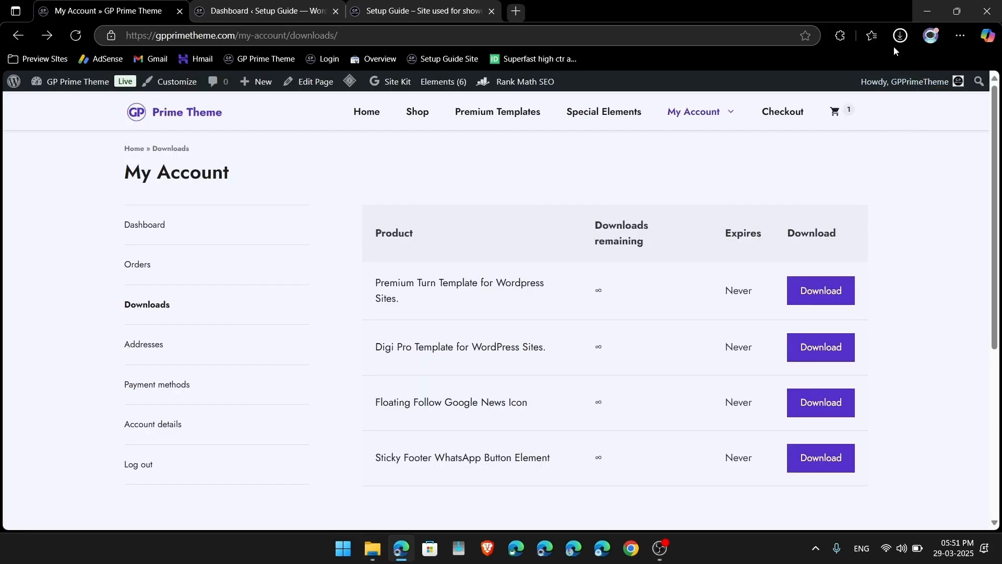
left_click(896, 40)
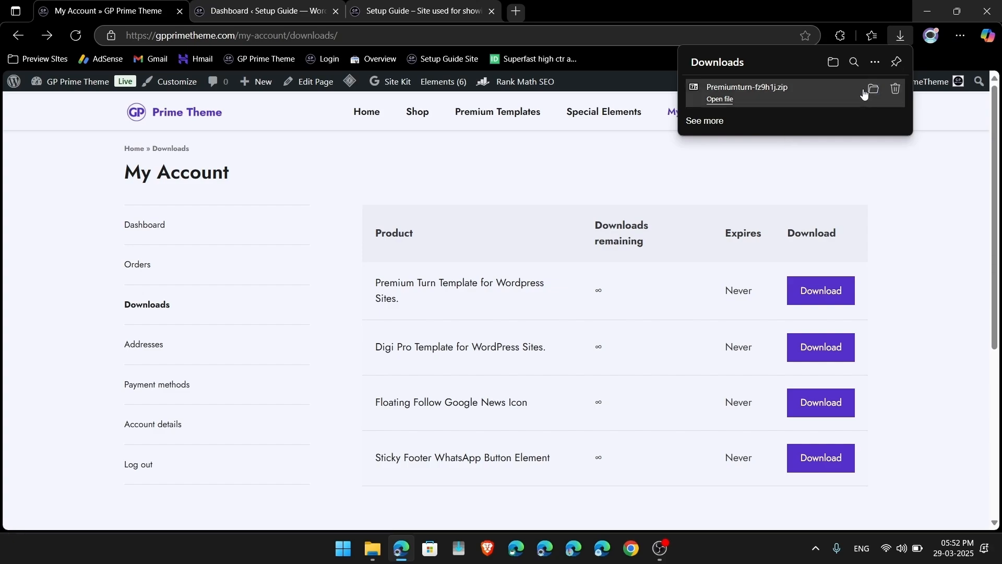
left_click(871, 92)
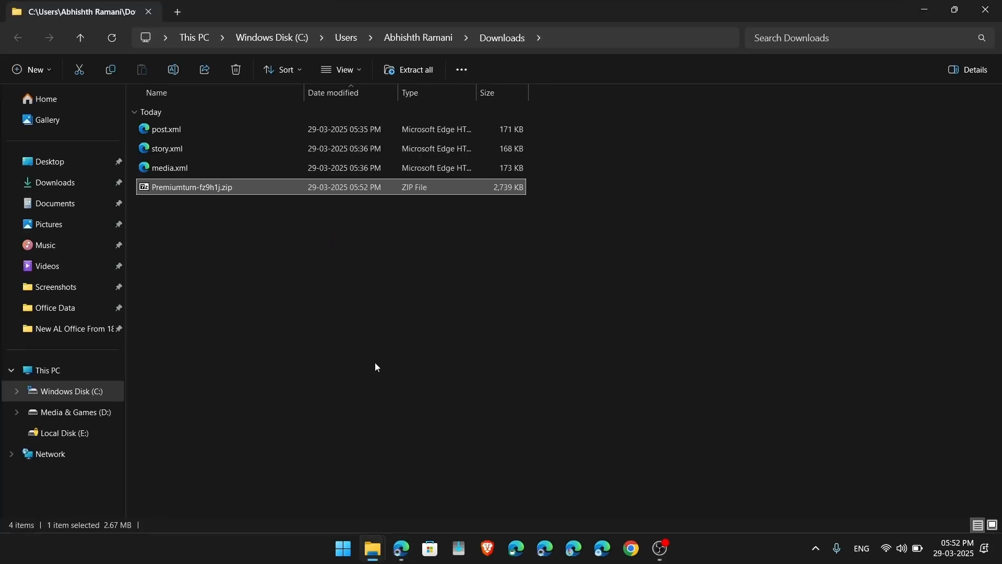
mouse_move(376, 561)
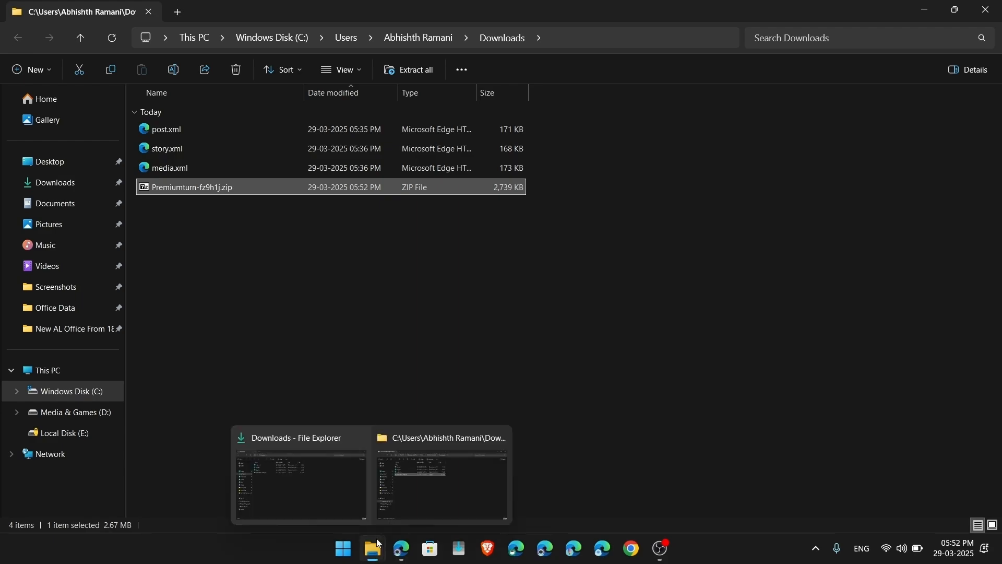
left_click(505, 437)
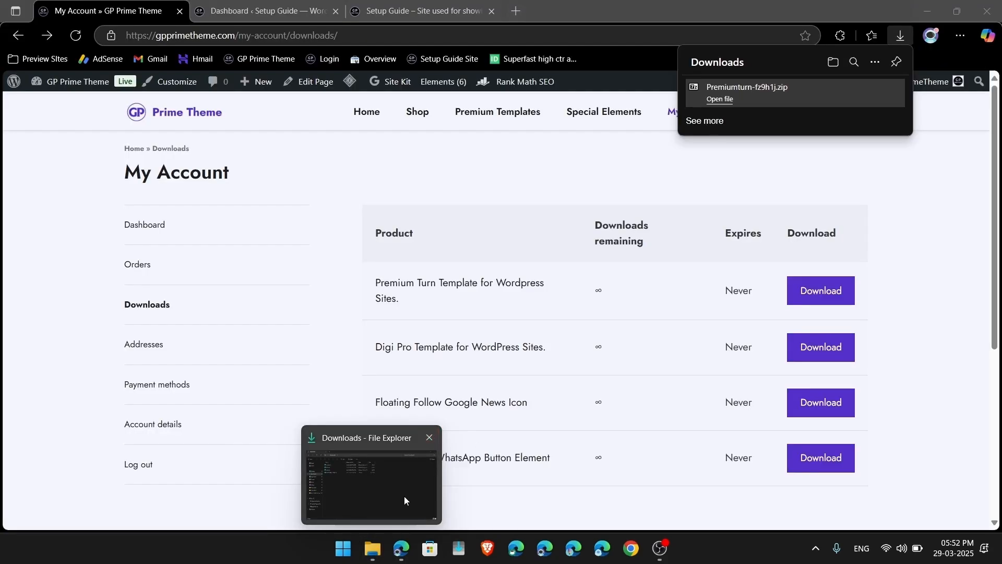
left_click(405, 497)
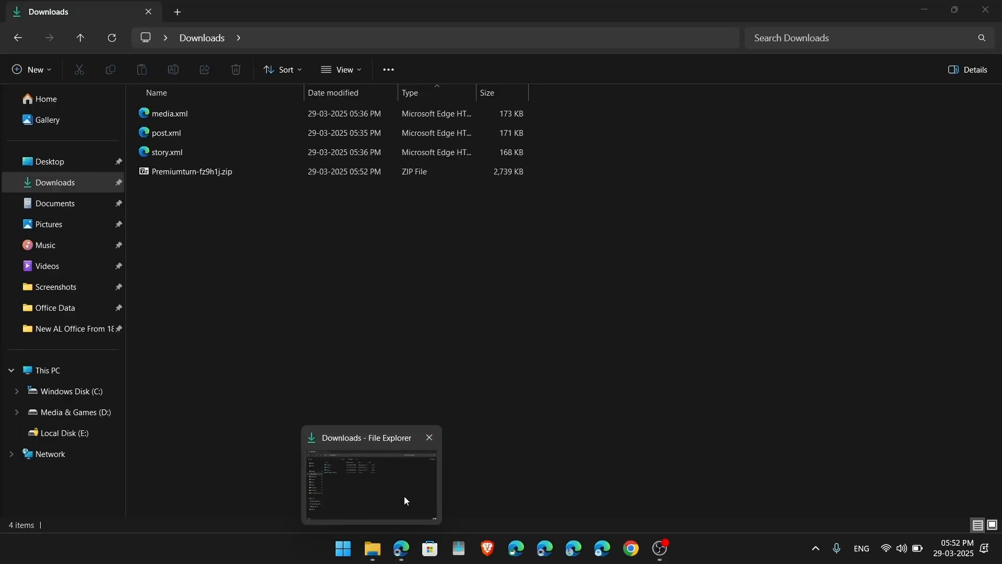
Step: Extract Premiumturn-fz9h1j.zip into Downloads, delete the zip, and return to the browser
left_click(208, 172)
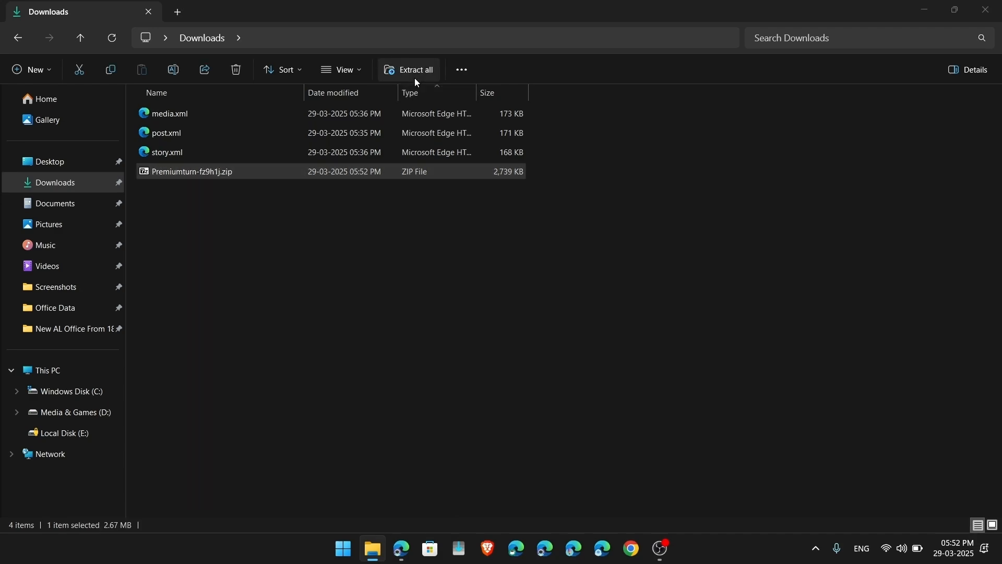
left_click(417, 82)
left_click(598, 412)
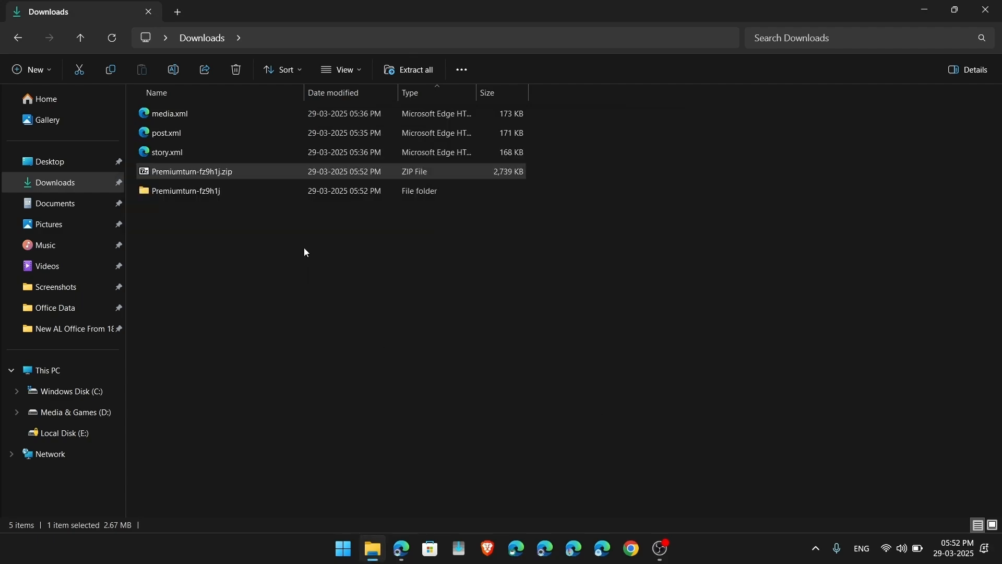
left_click(306, 252)
left_click(413, 172)
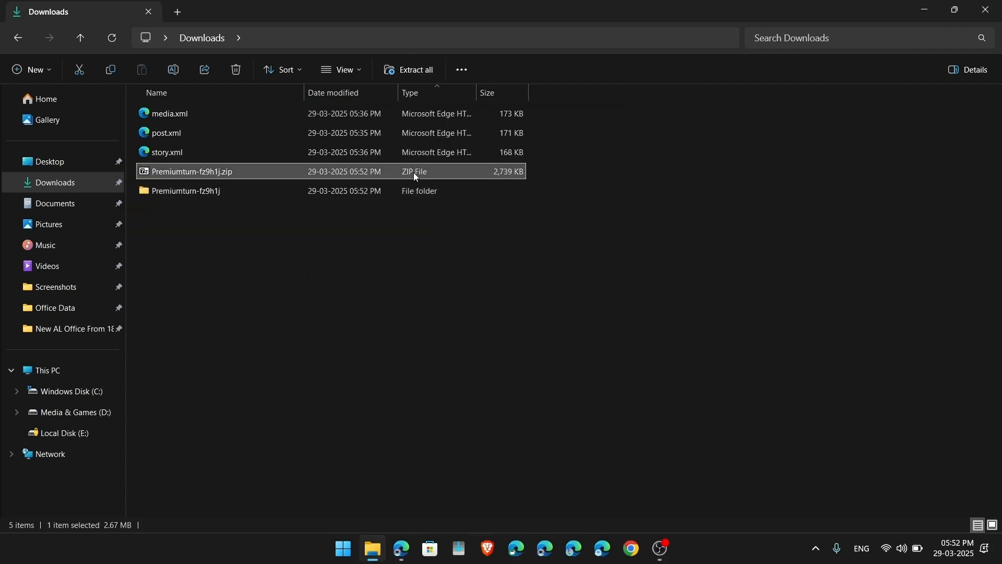
key("Delete")
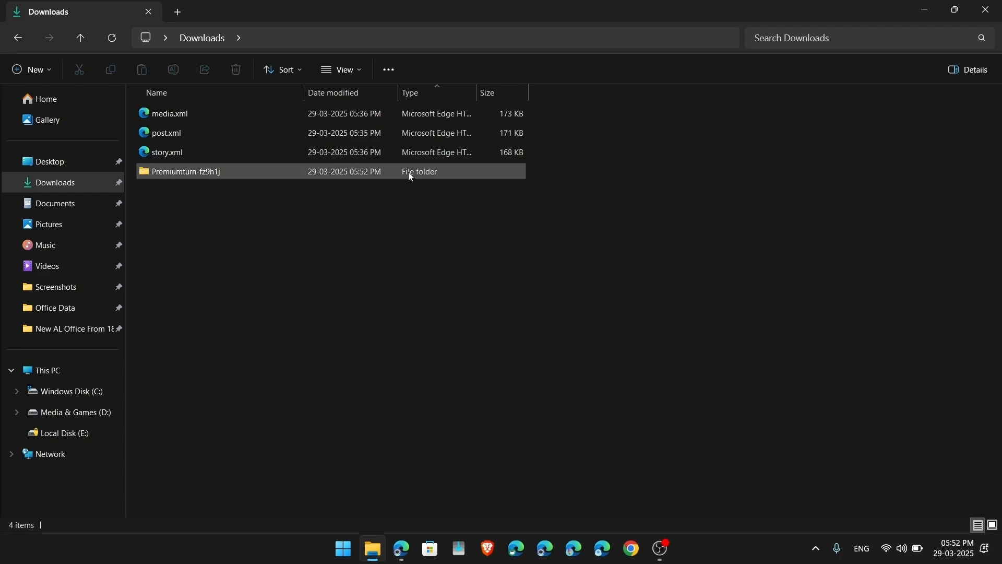
key("alt+Tab")
left_click(303, 12)
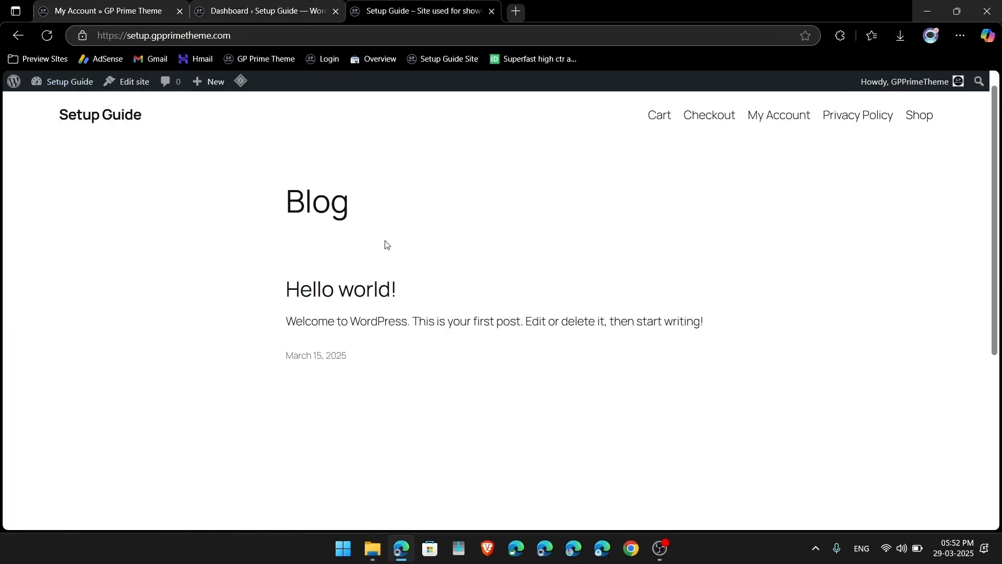
Step: Close the store account tab and go from the Dashboard to Appearance > Themes > Add New Theme
left_click(180, 11)
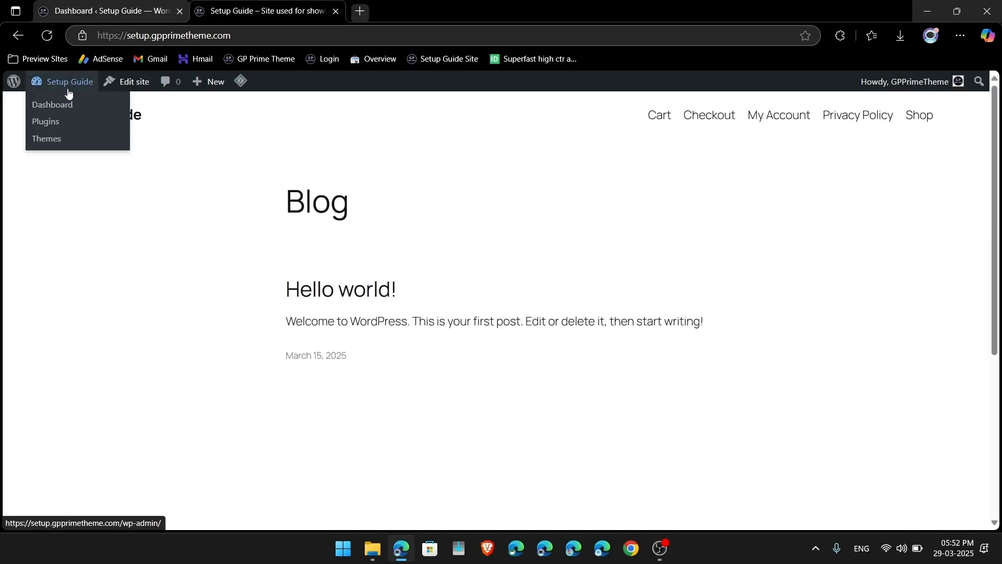
left_click(68, 92)
mouse_move(52, 294)
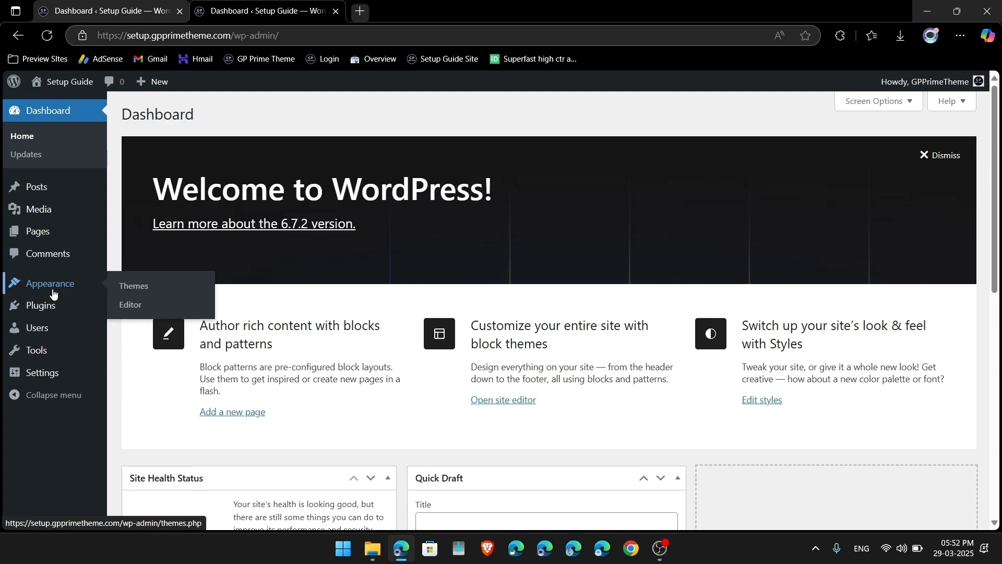
left_click(135, 286)
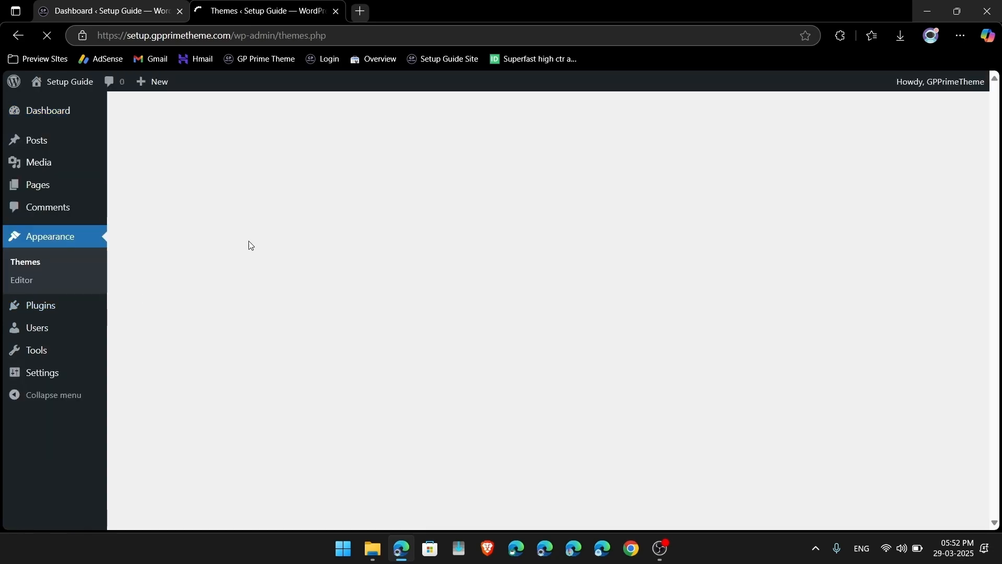
scroll(564, 285, "up", 1)
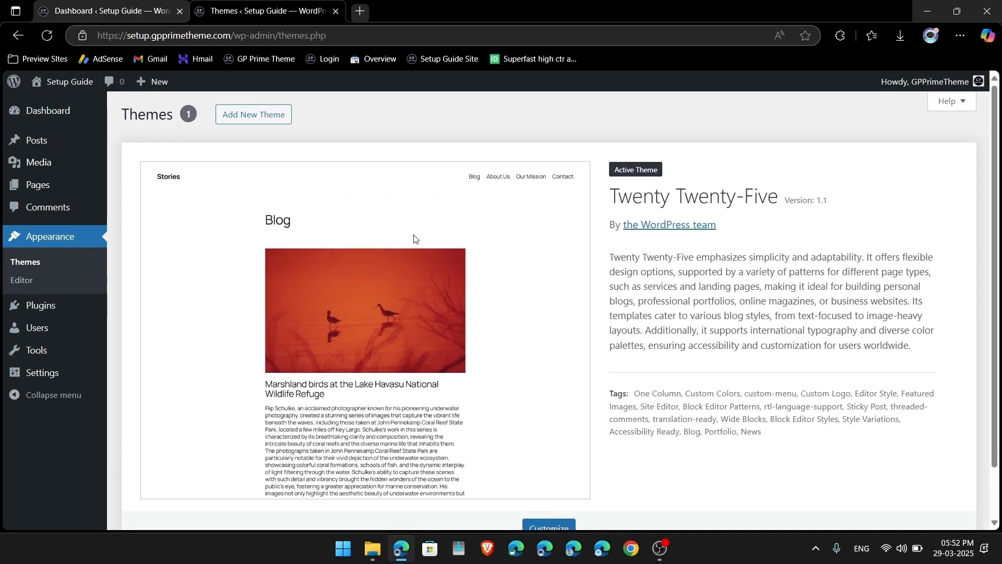
left_click(252, 118)
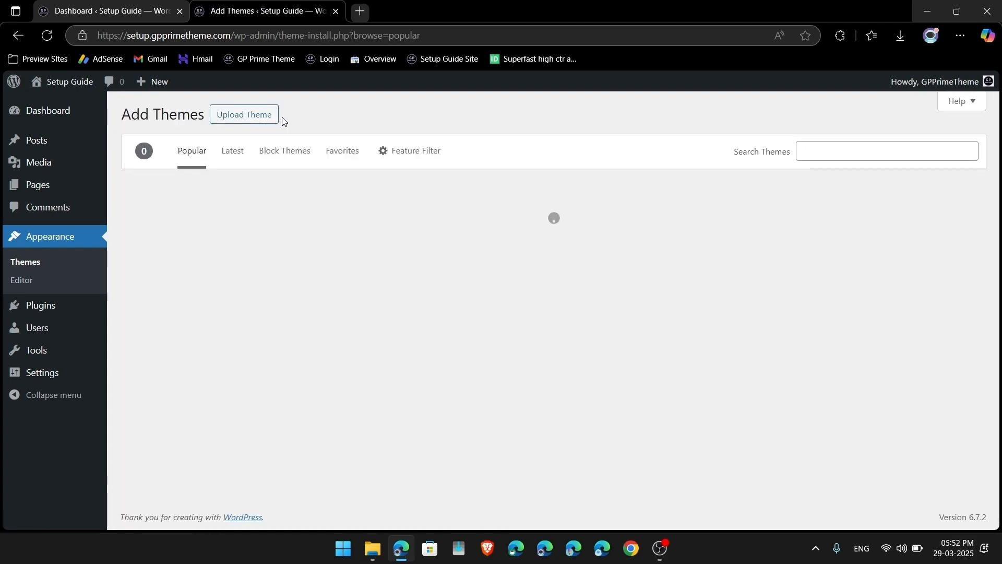
Step: Upload Premiumturn > Main Theme > premiumturn.zip, install it and activate the Premium Turn theme
left_click(253, 113)
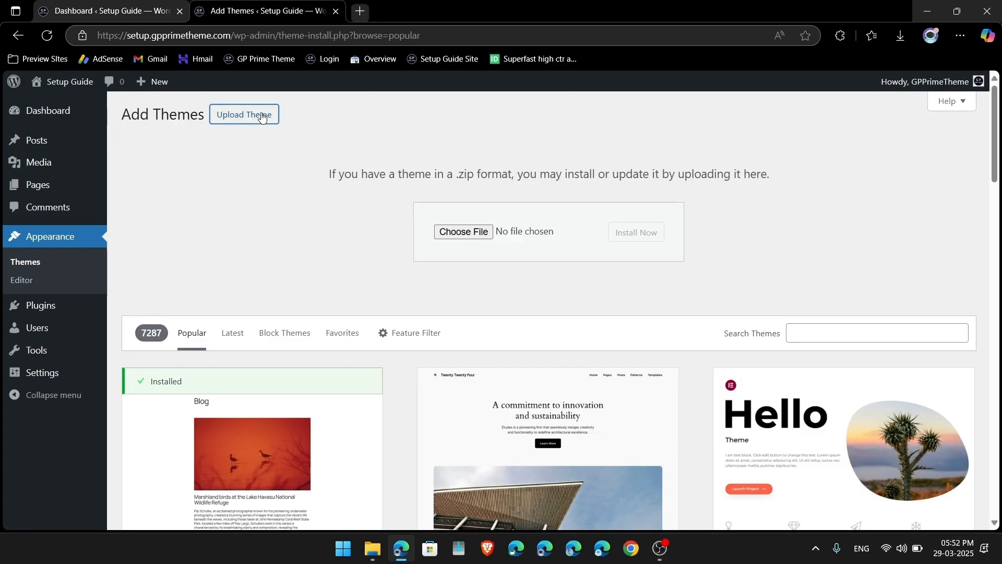
left_click(464, 232)
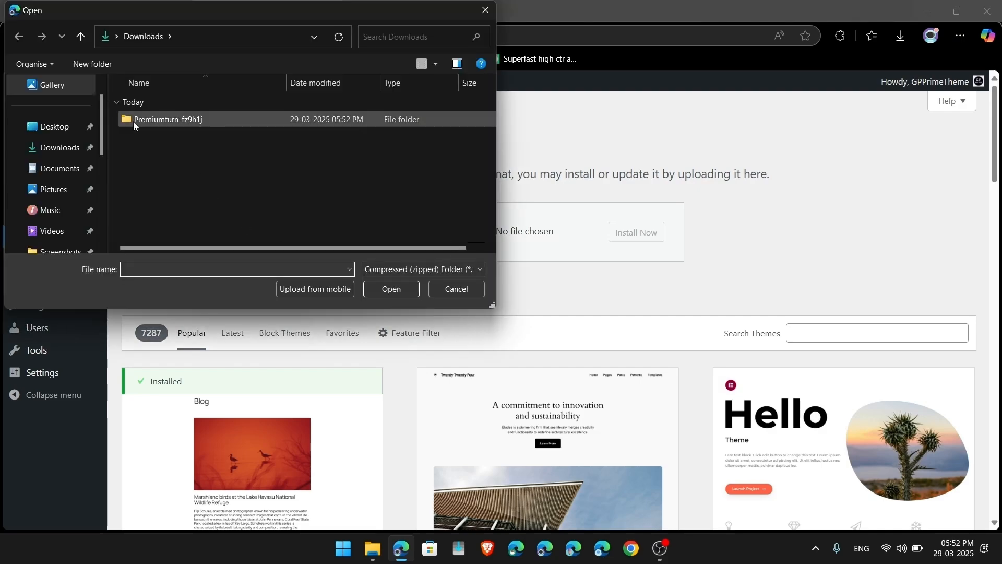
double_click(144, 124)
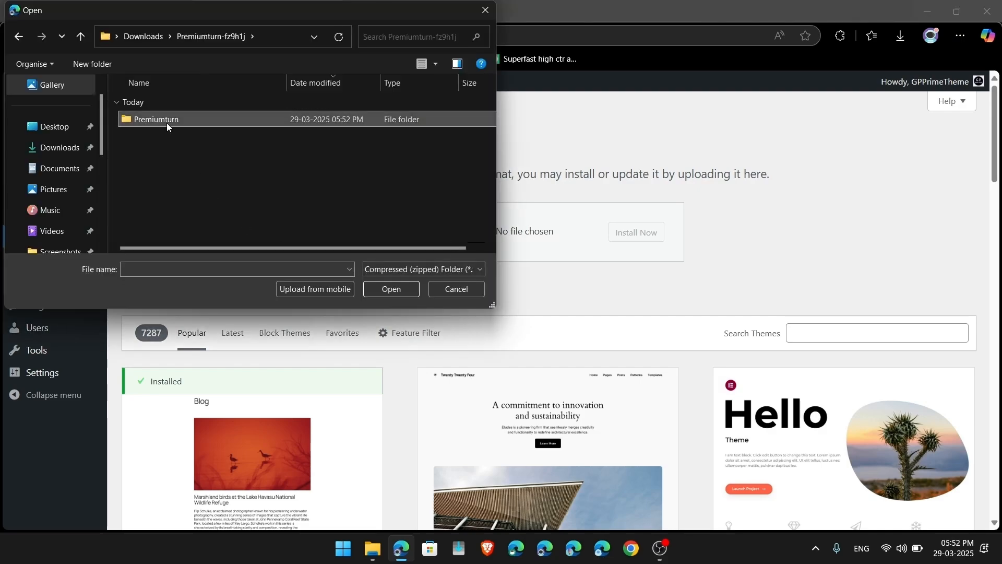
double_click(167, 123)
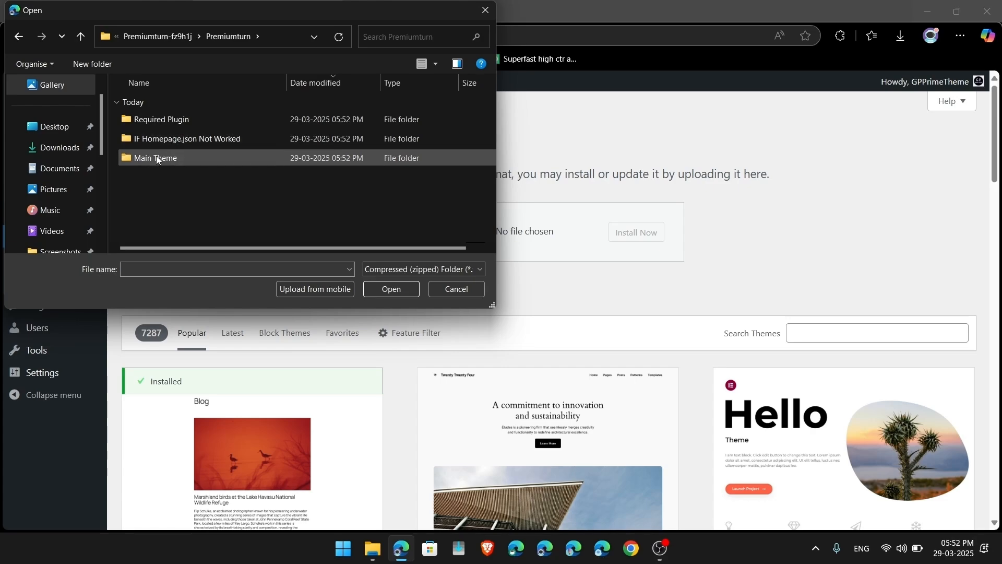
double_click(164, 156)
double_click(165, 124)
left_click(625, 238)
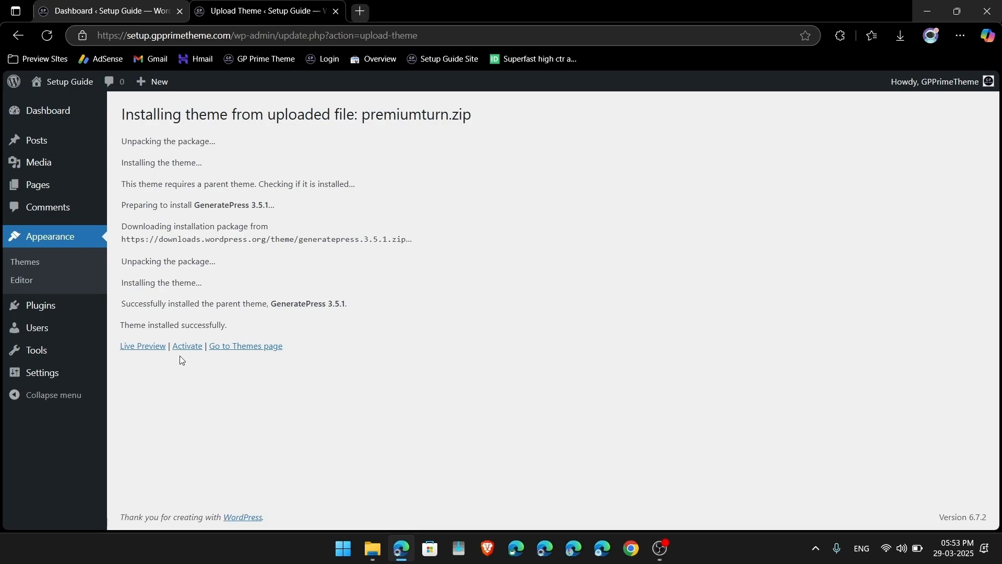
left_click(187, 347)
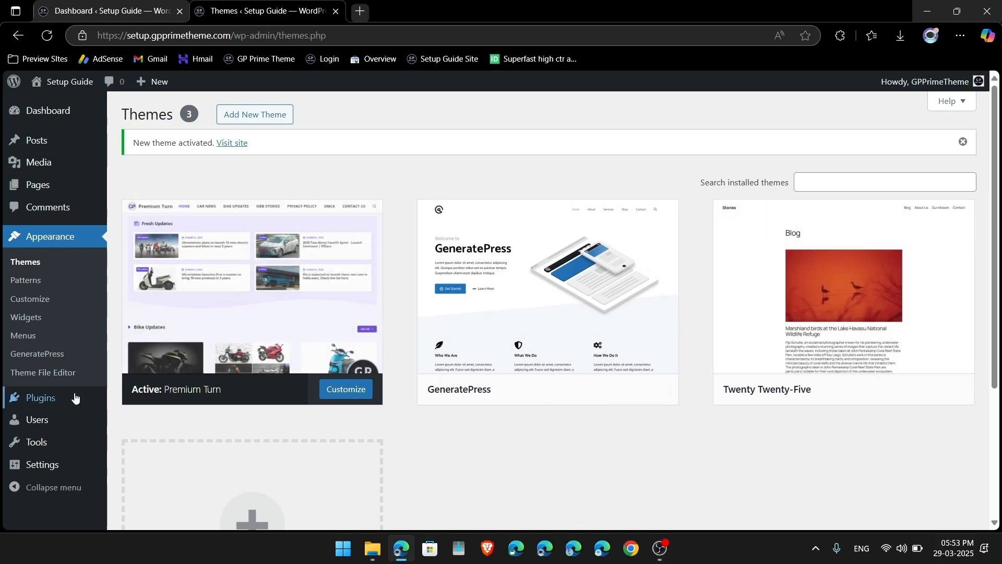
Step: Upload Required Plugin > gp-premium.zip, then install and activate the GP Premium plugin
mouse_move(24, 400)
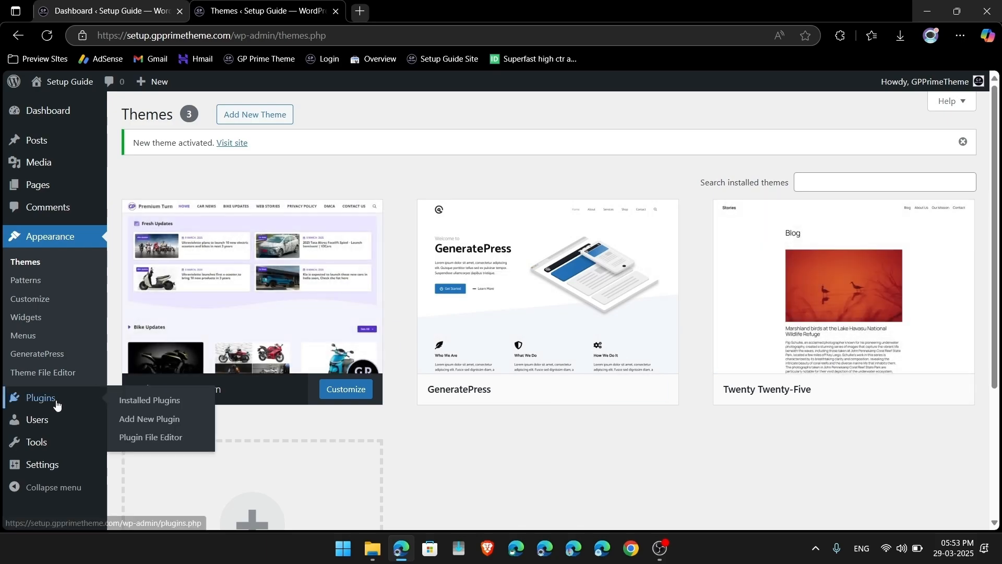
left_click(157, 420)
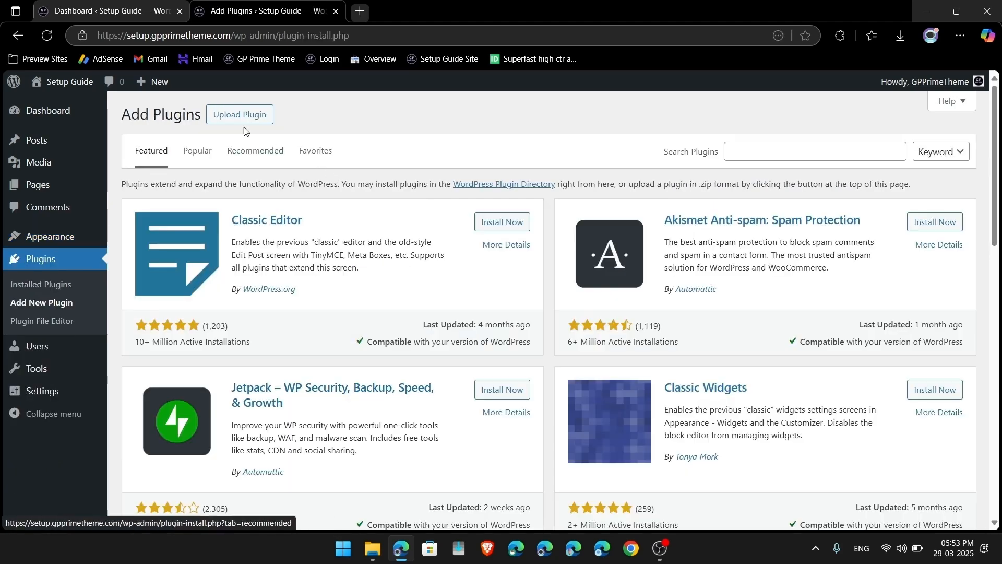
left_click(238, 118)
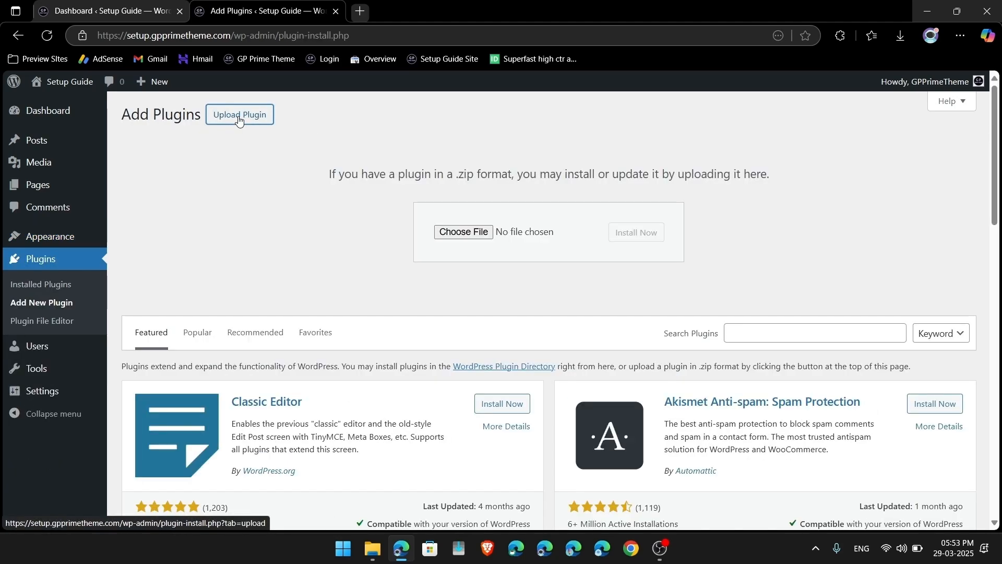
left_click(454, 231)
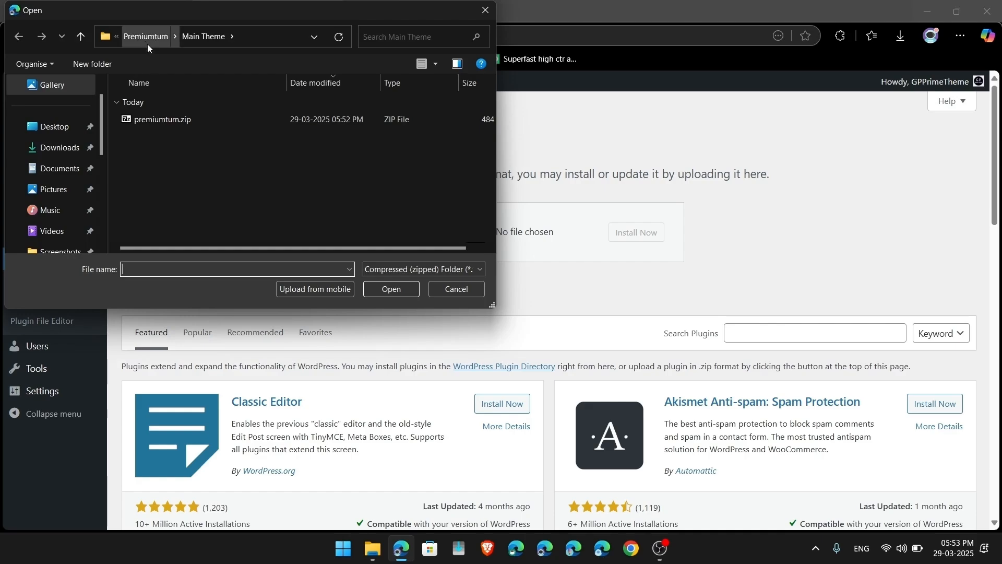
left_click(144, 38)
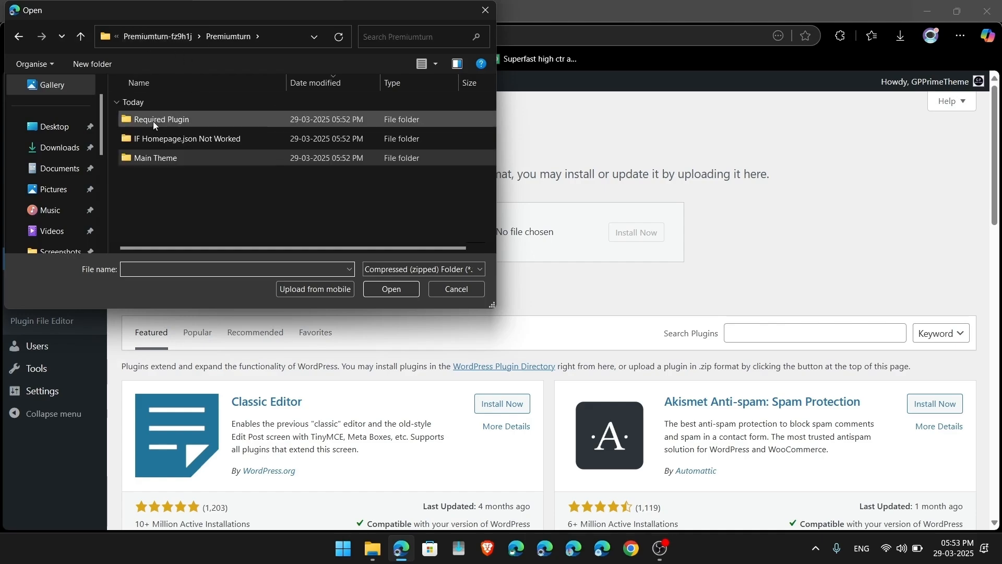
double_click(192, 118)
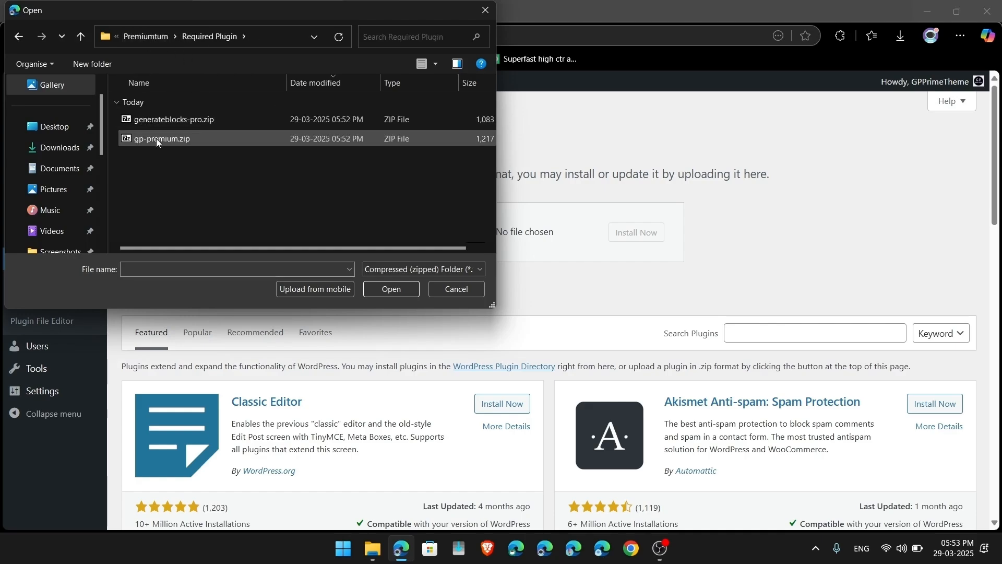
double_click(155, 139)
left_click(662, 231)
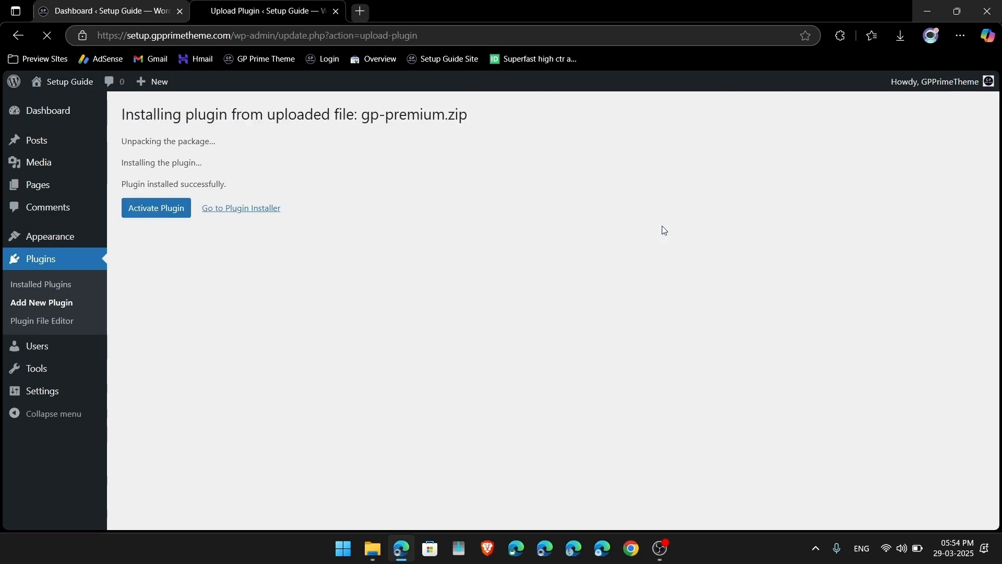
left_click(146, 216)
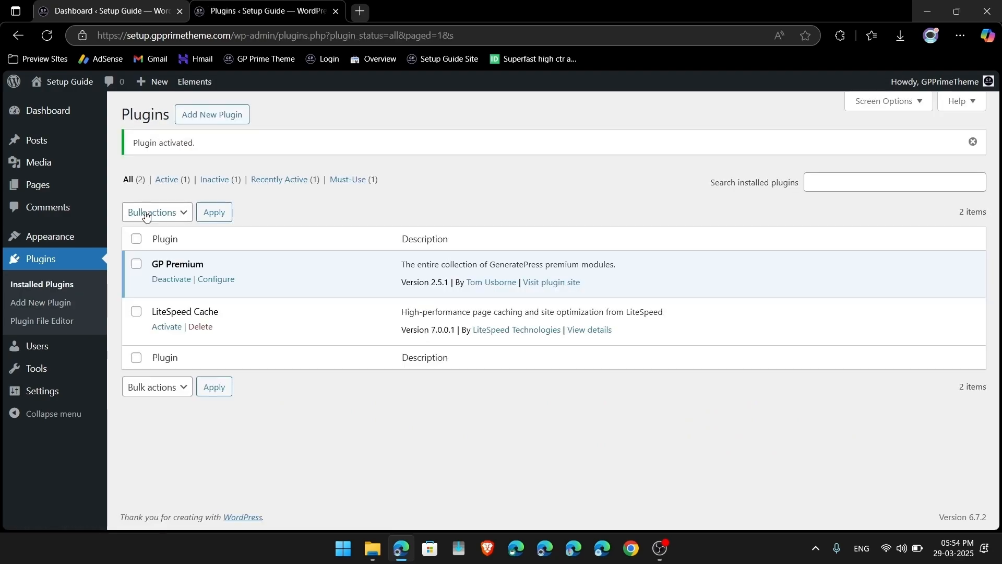
left_click(225, 115)
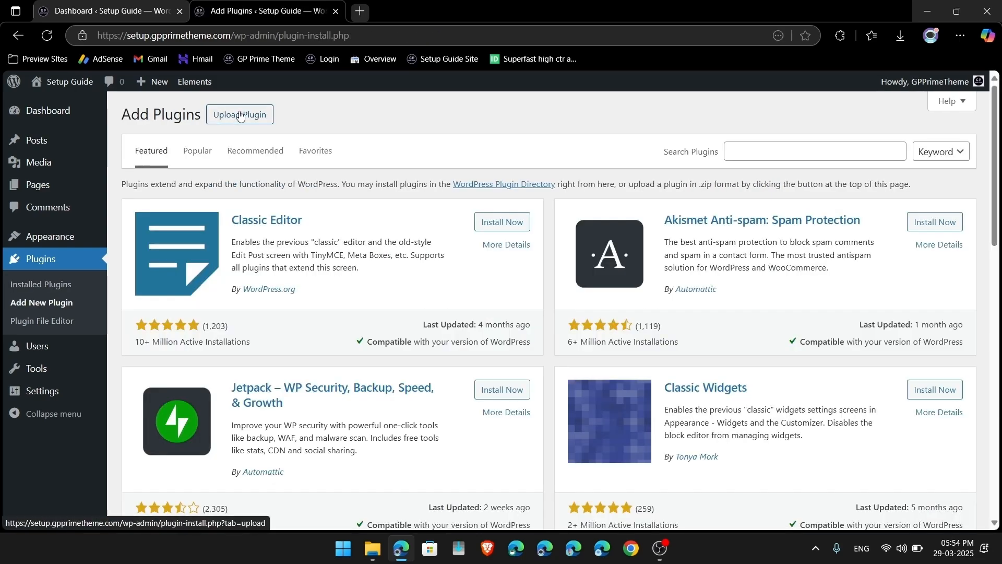
Step: Upload generateblocks-pro.zip, then install and activate GenerateBlocks Pro
left_click(240, 116)
left_click(462, 232)
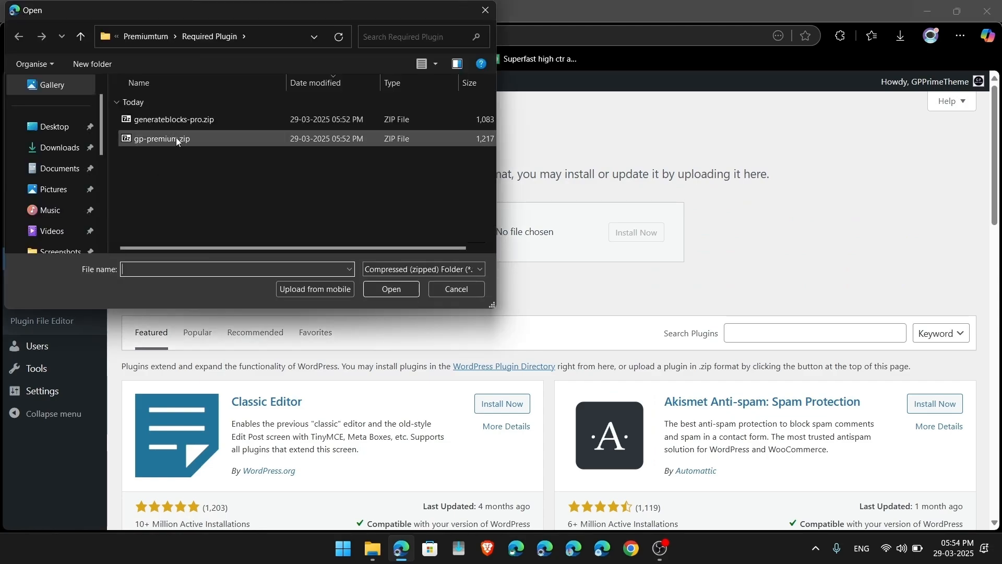
double_click(202, 121)
left_click(652, 231)
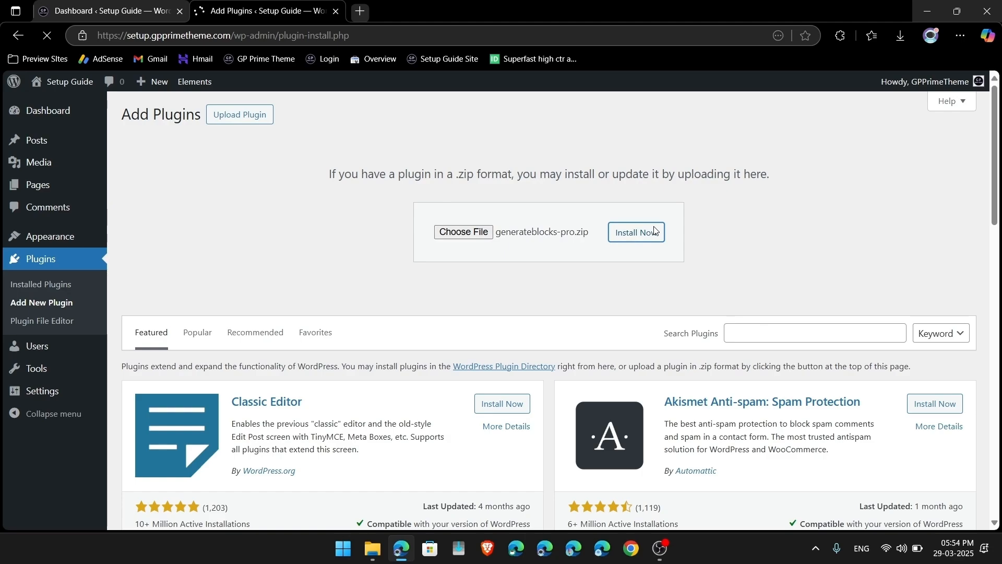
left_click(178, 220)
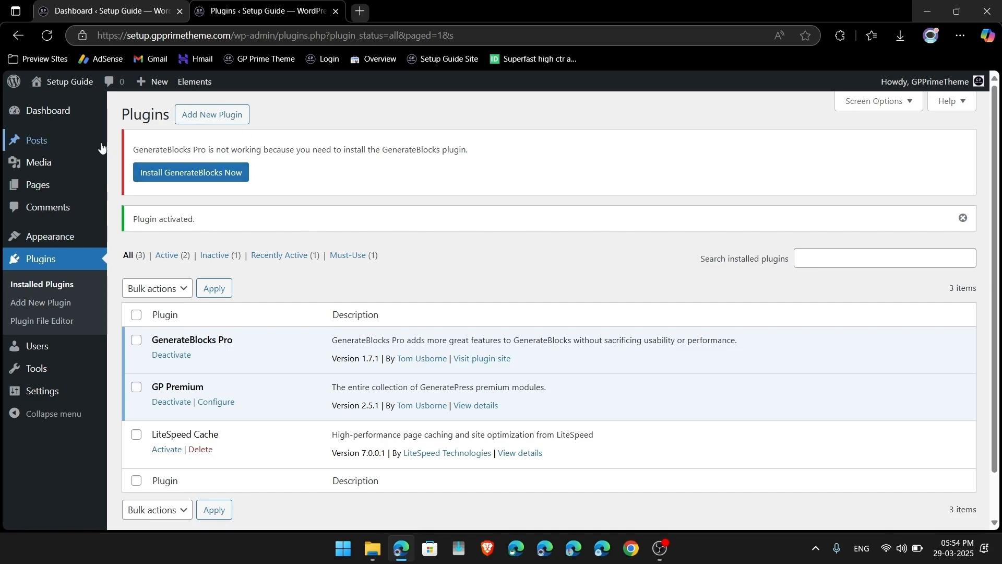
Step: Install and activate the required GenerateBlocks plugin from the missing-plugin notice
left_click_drag(132, 150, 411, 148)
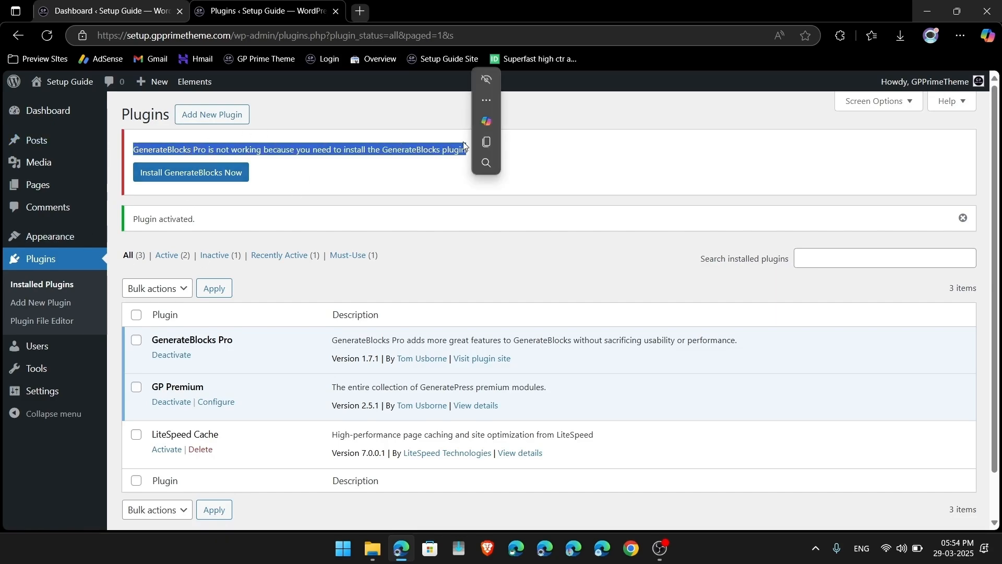
left_click(172, 177)
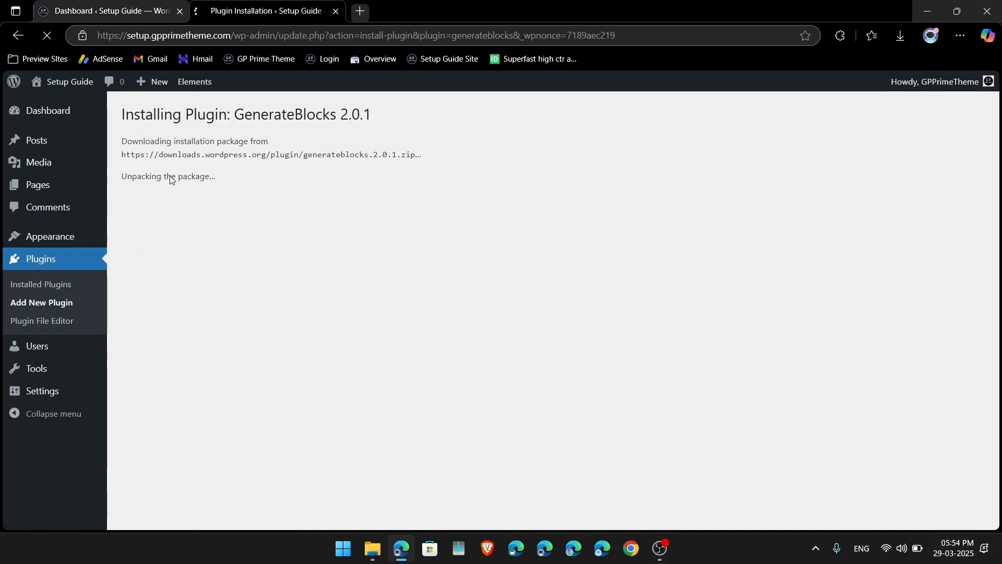
left_click(163, 250)
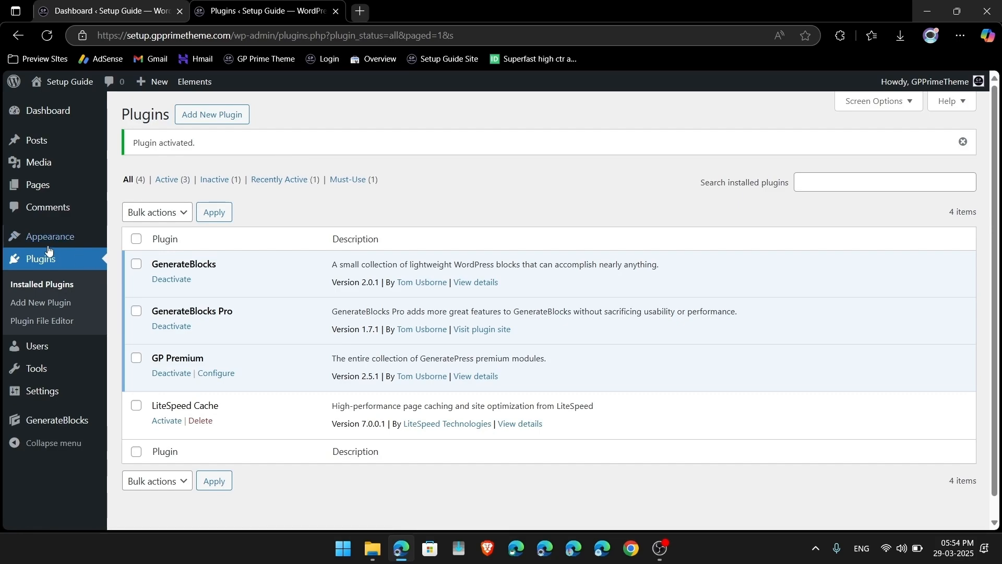
mouse_move(63, 239)
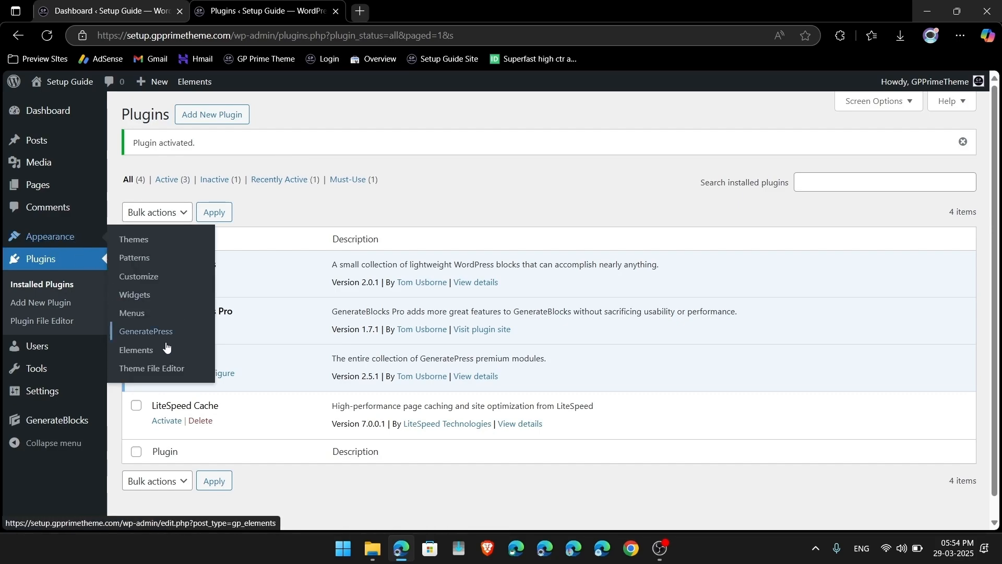
Step: On the GeneratePress settings page, deactivate the Blog, Elements, Menu Plus and Spacing modules
left_click(150, 340)
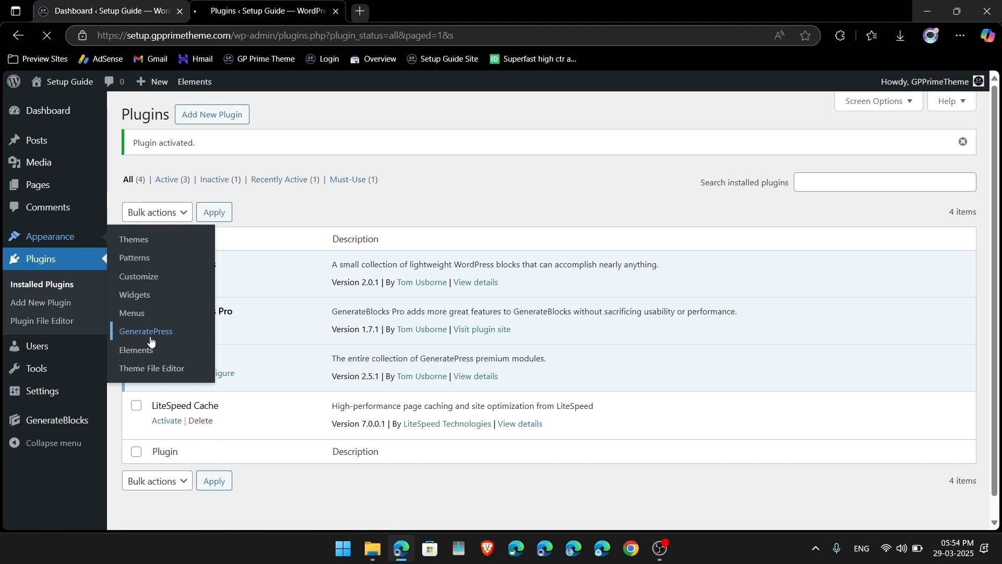
scroll(384, 329, "down", 3)
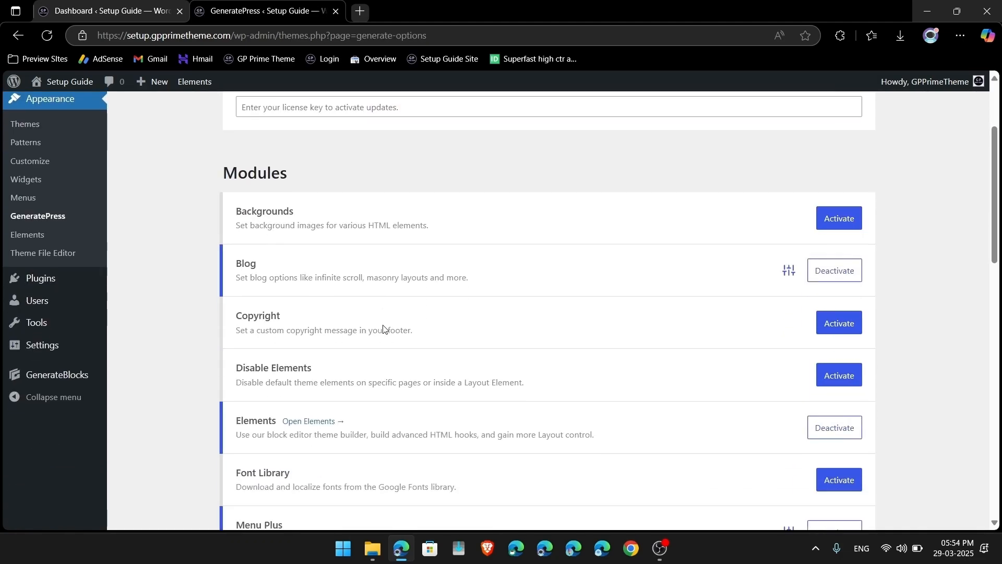
scroll(376, 327, "up", 2)
scroll(314, 305, "down", 3)
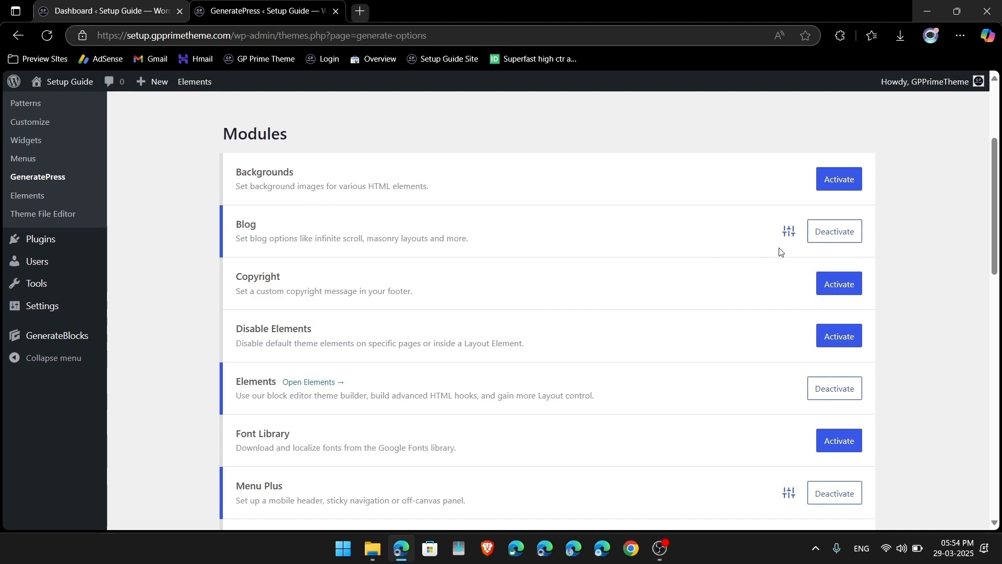
left_click(833, 231)
scroll(833, 233, "down", 2)
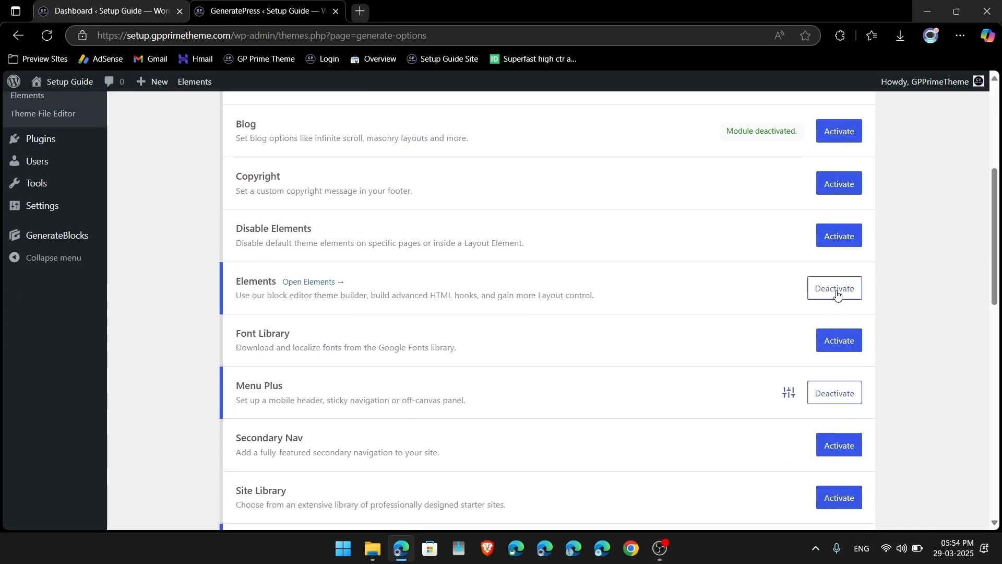
left_click(836, 295)
scroll(837, 293, "down", 2)
left_click(835, 320)
scroll(835, 319, "down", 3)
left_click(834, 321)
Step: Reactivate the Blog, Elements, Menu Plus and Spacing modules
scroll(825, 318, "down", 8)
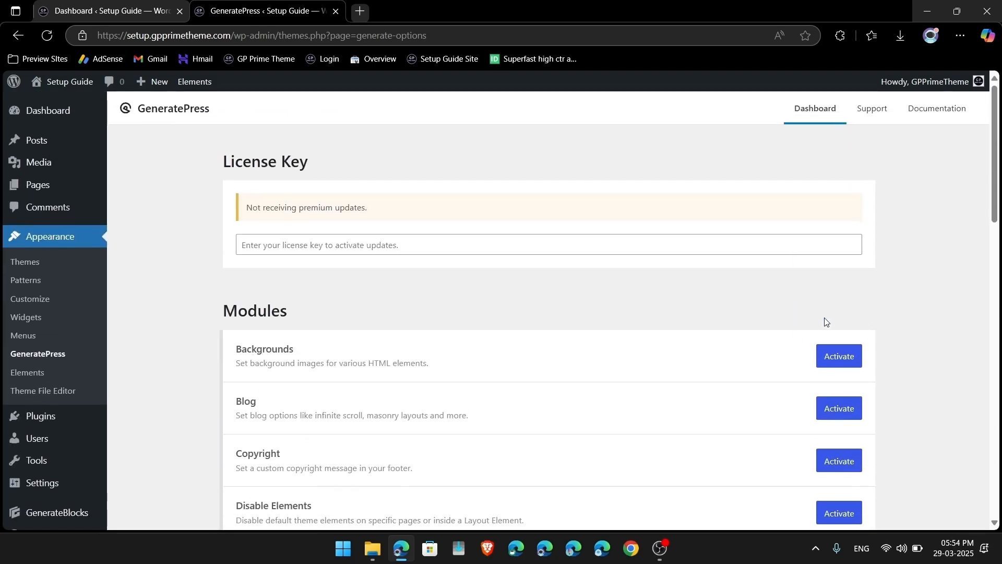
scroll(825, 321, "down", 3)
left_click(839, 271)
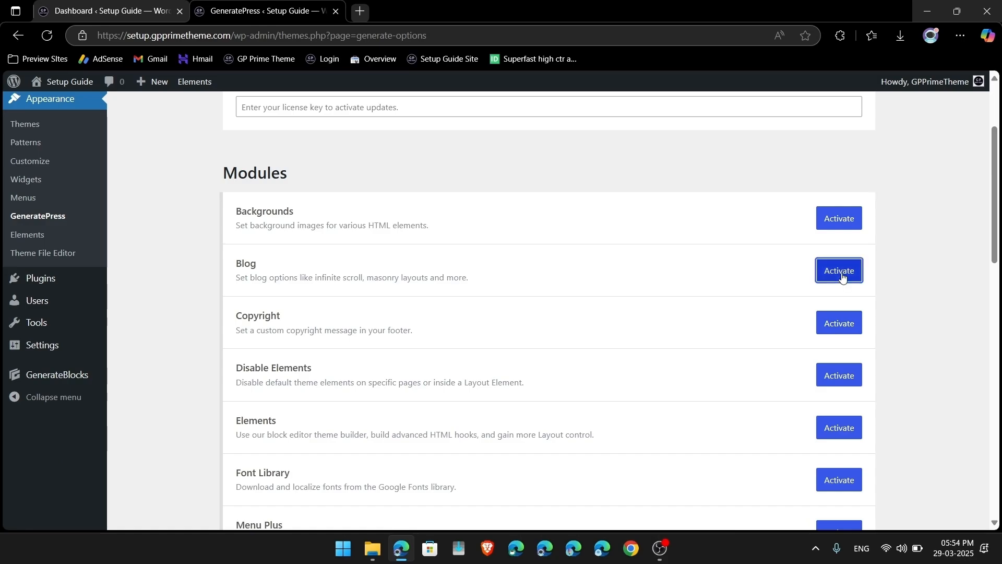
scroll(843, 276, "down", 2)
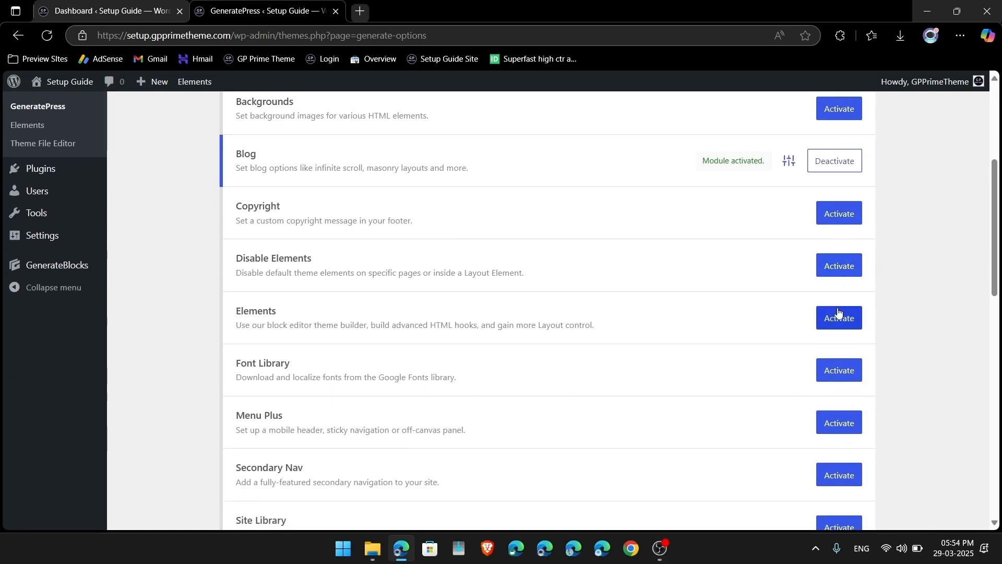
left_click(836, 316)
scroll(838, 316, "down", 2)
left_click(839, 357)
scroll(835, 365, "down", 2)
left_click(836, 406)
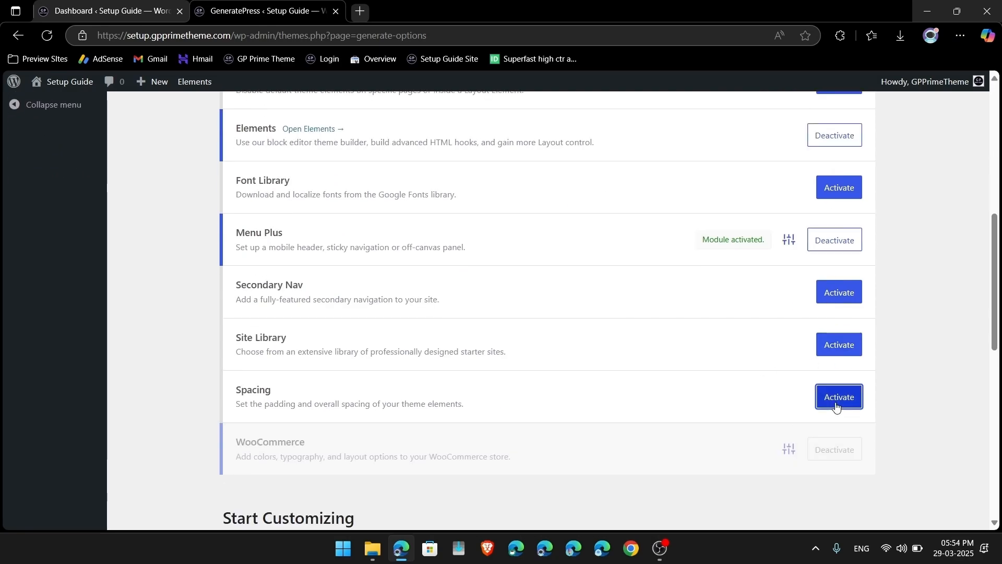
scroll(677, 414, "down", 10)
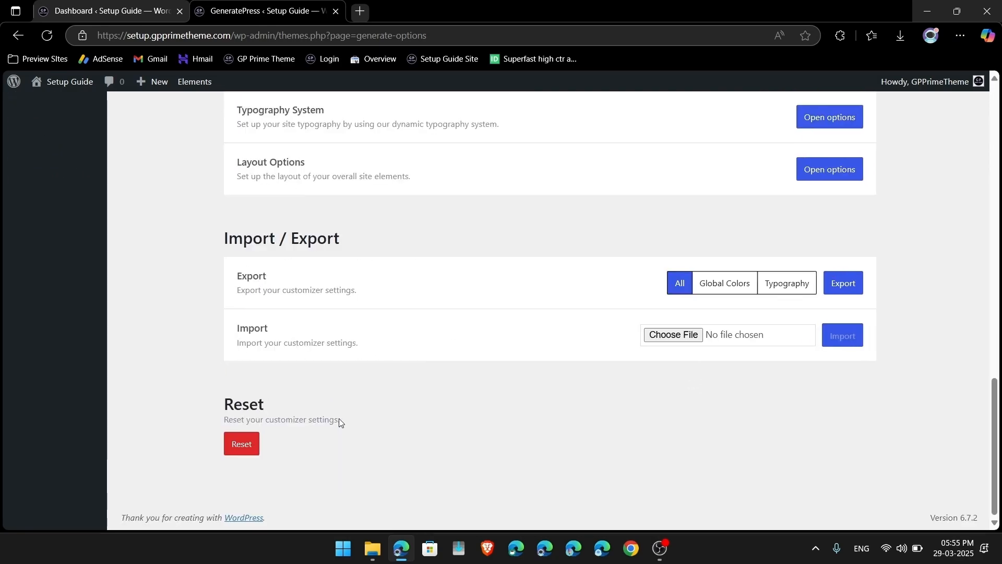
Step: Import generatepress-settings.json from the Premiumturn folder, confirming the overwrite of existing settings
left_click(673, 339)
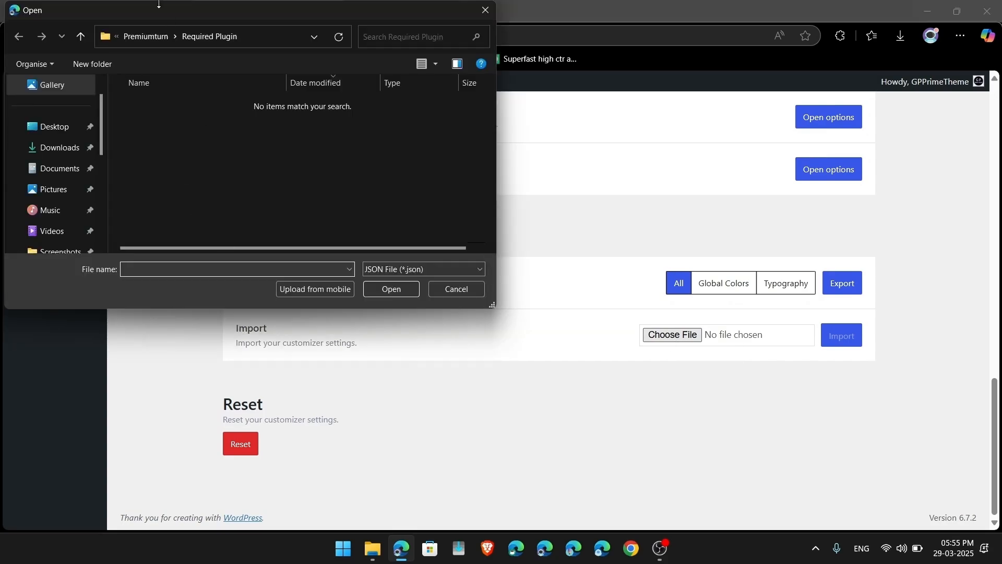
left_click(148, 37)
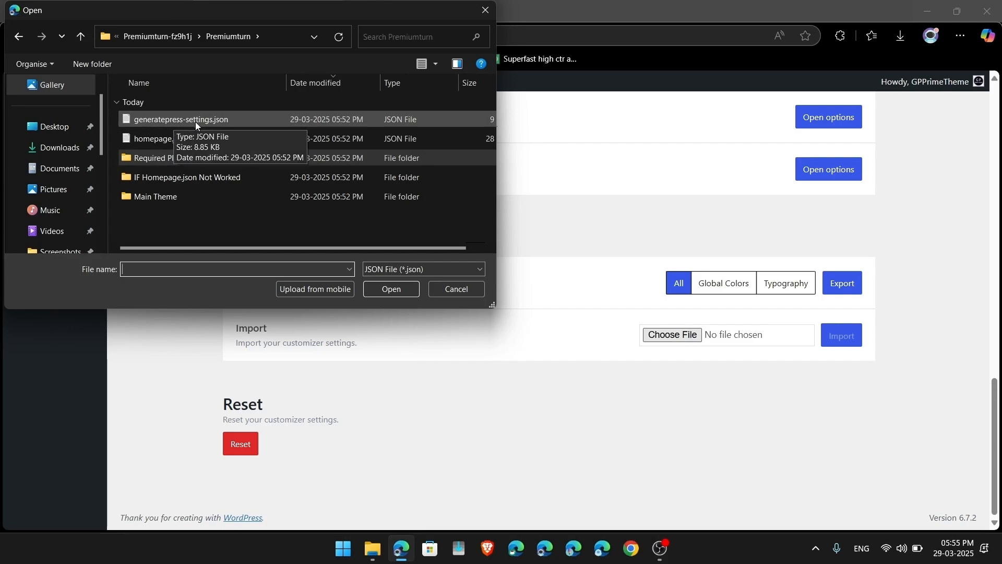
double_click(212, 123)
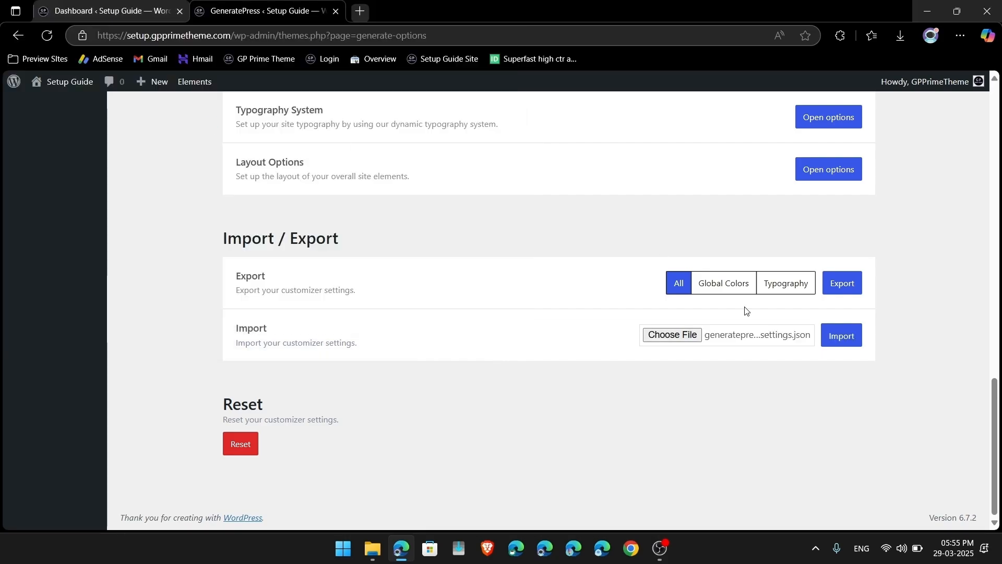
left_click(862, 343)
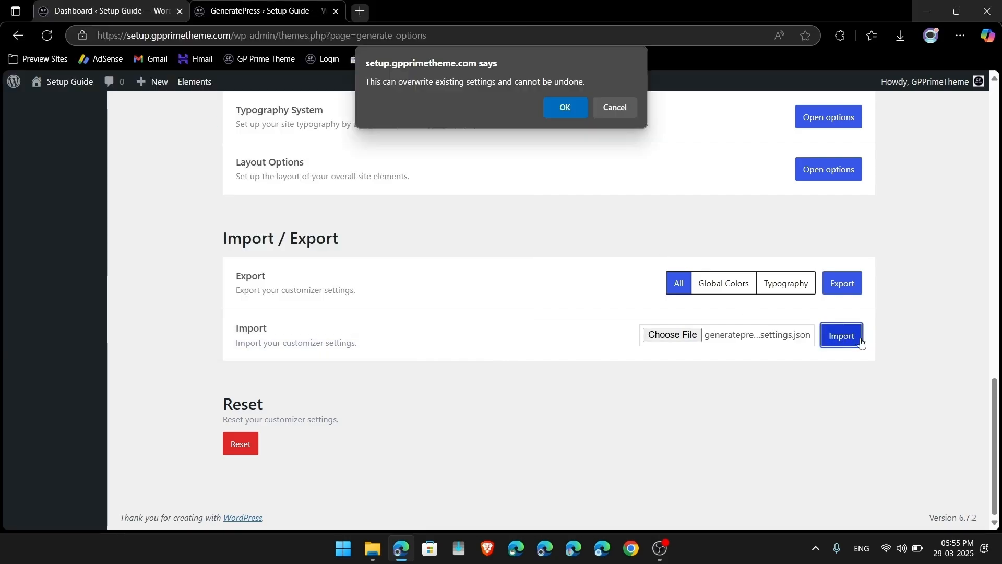
left_click(563, 108)
Step: Open the empty GeneratePress Elements list
scroll(567, 238, "down", 10)
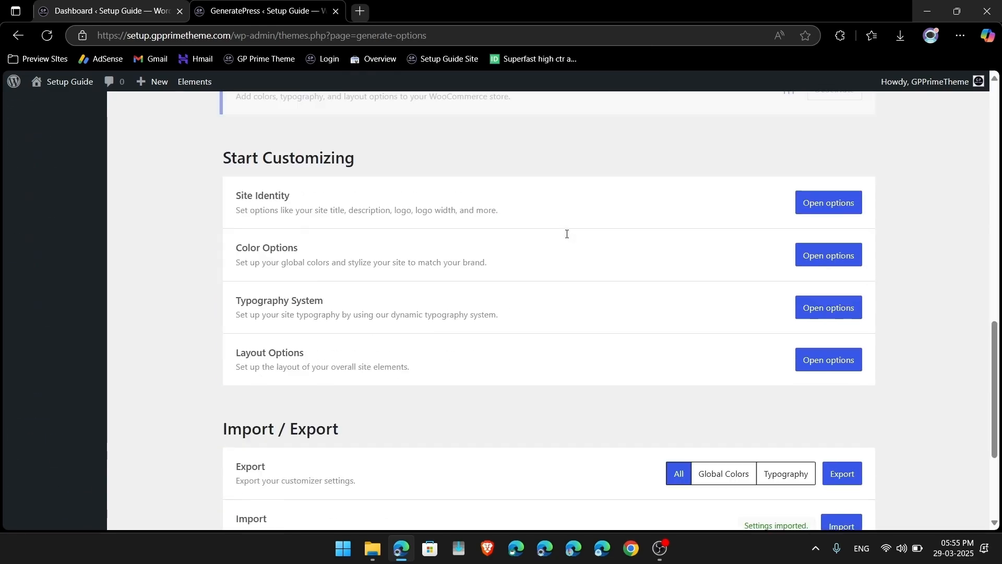
left_click_drag(738, 329, 815, 345)
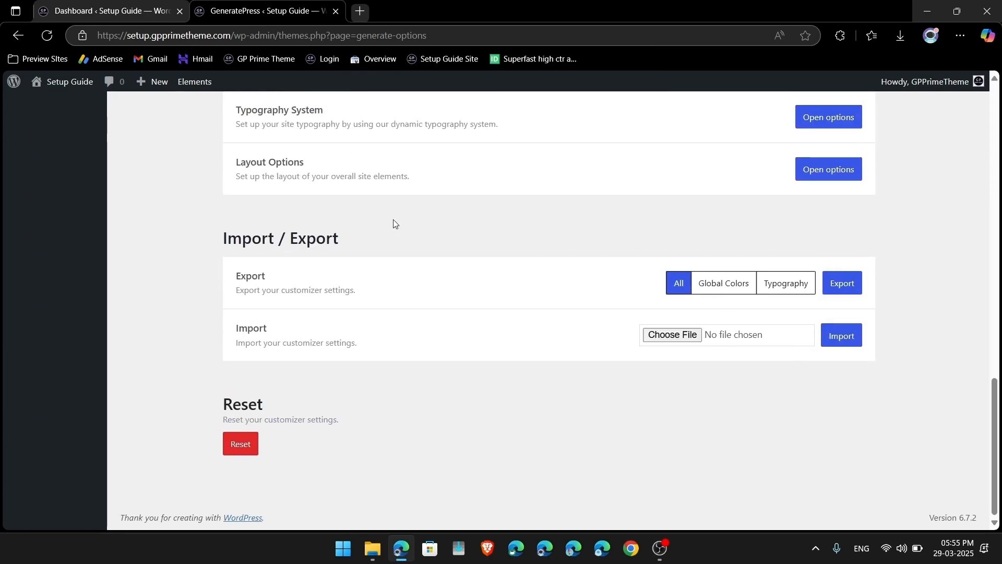
scroll(20, 383, "down", 1)
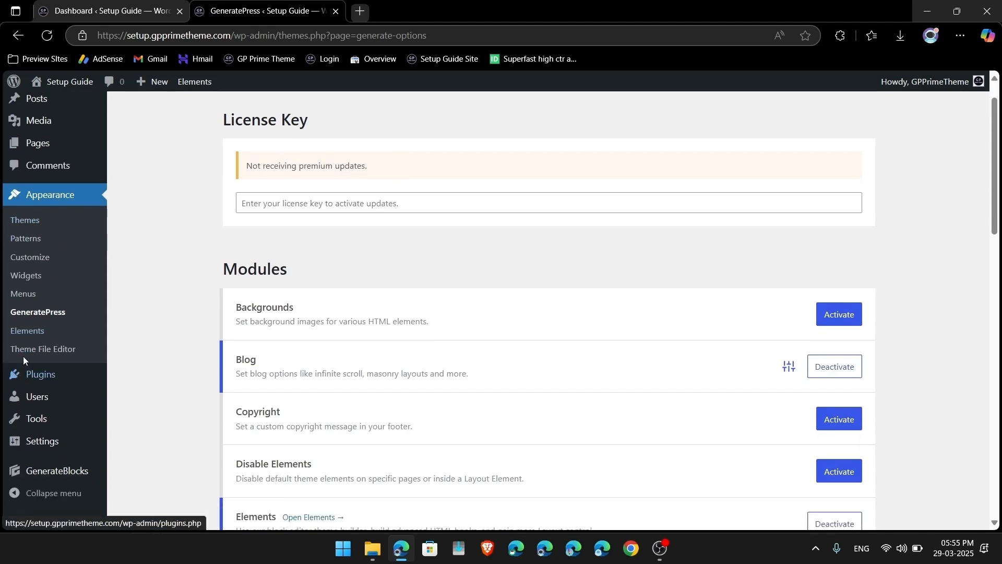
left_click(26, 336)
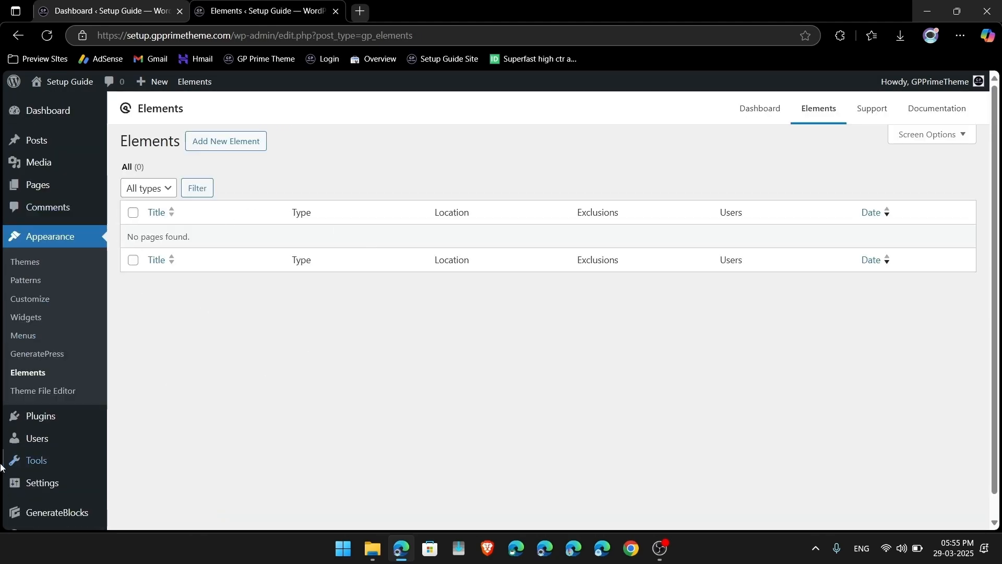
Step: From Tools > Import, install and run the WordPress importer, then browse for the content file
scroll(5, 462, "down", 1)
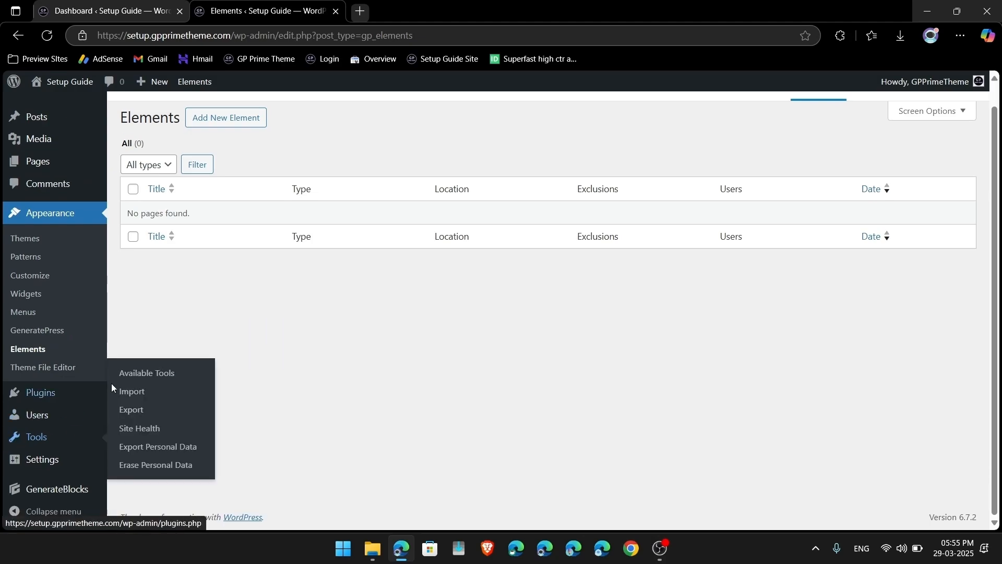
left_click(137, 392)
scroll(375, 374, "down", 1)
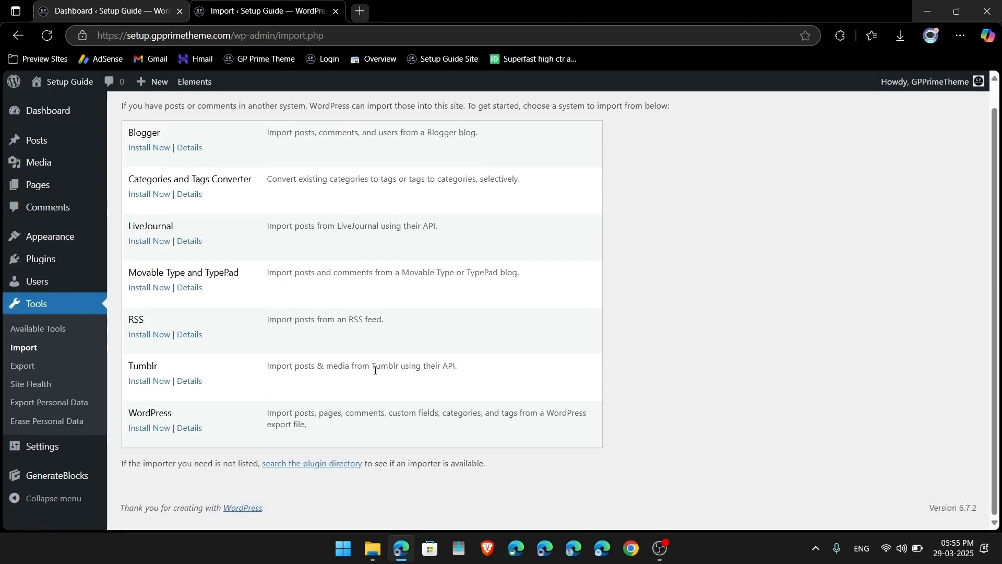
scroll(375, 373, "up", 1)
left_click(145, 442)
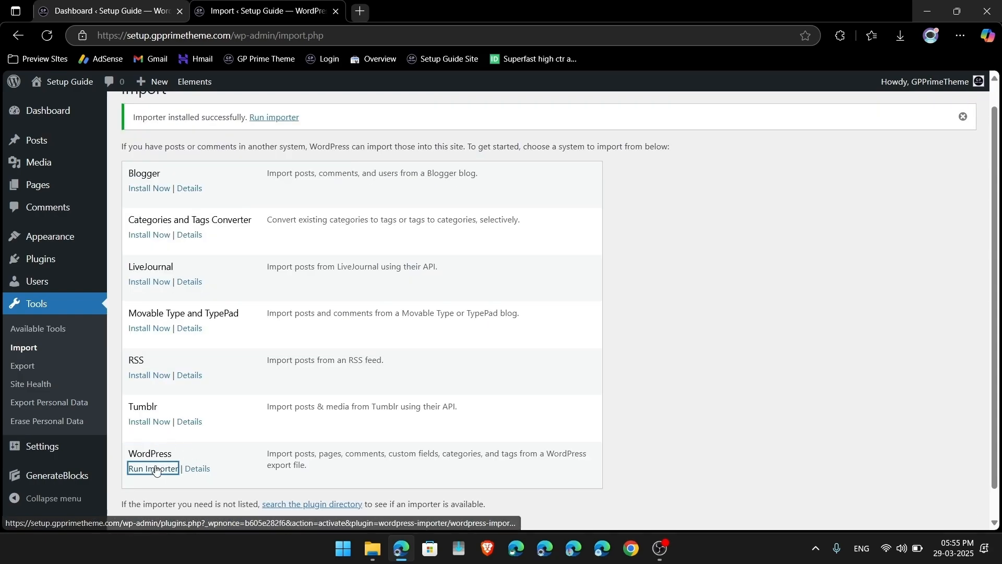
left_click(150, 472)
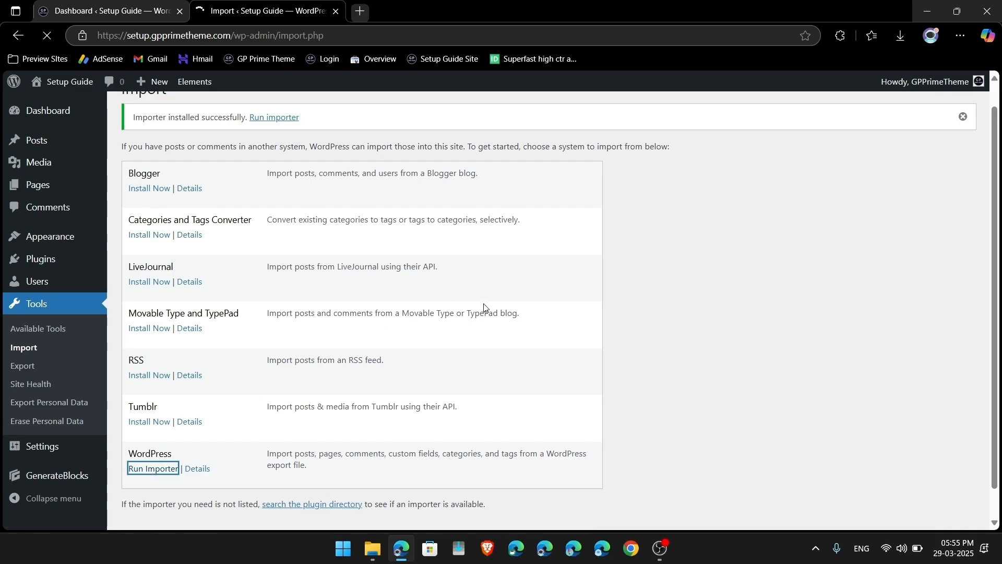
left_click(366, 188)
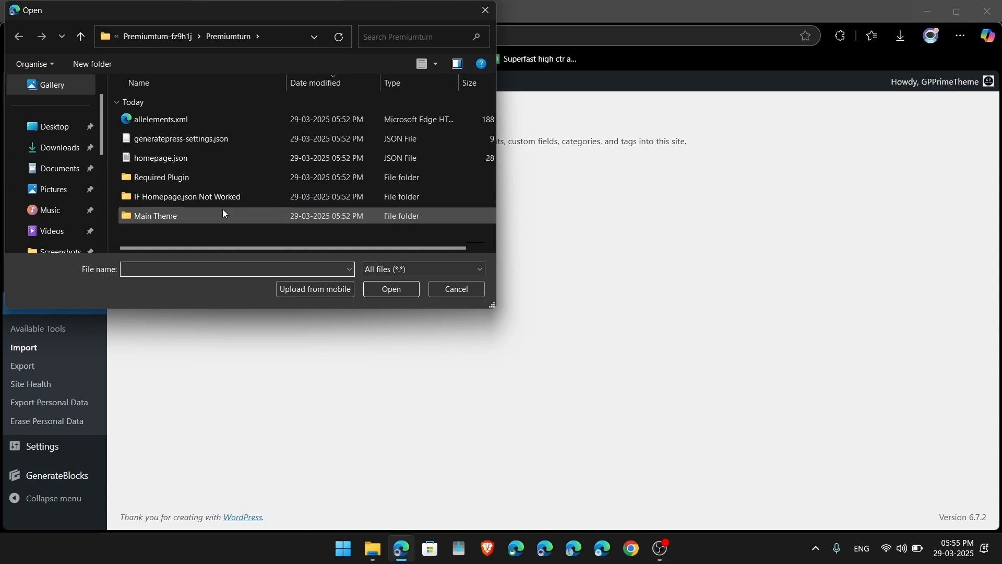
Step: Upload allelements.xml and import it, assigning the posts to the existing site user
double_click(182, 119)
left_click(174, 225)
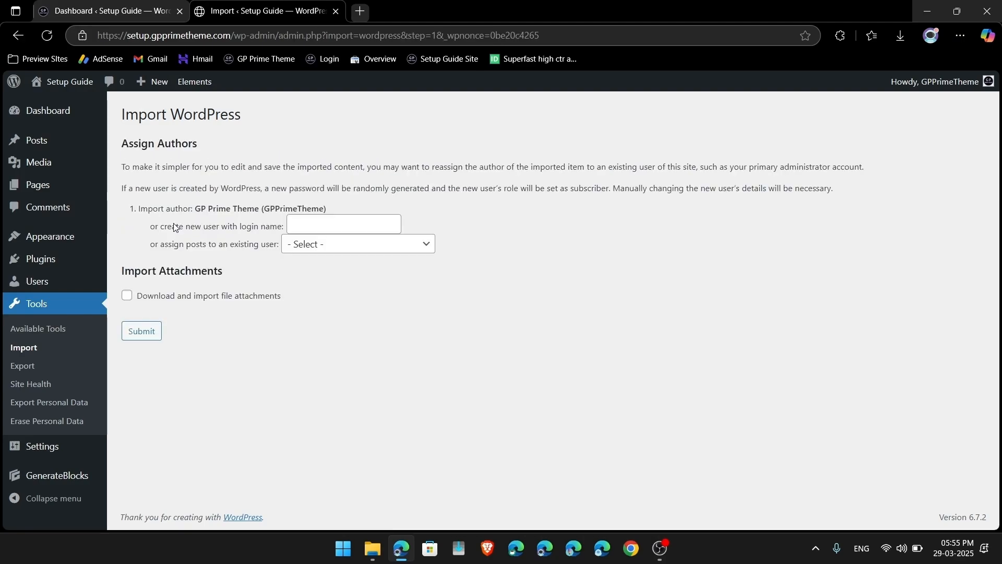
left_click(337, 250)
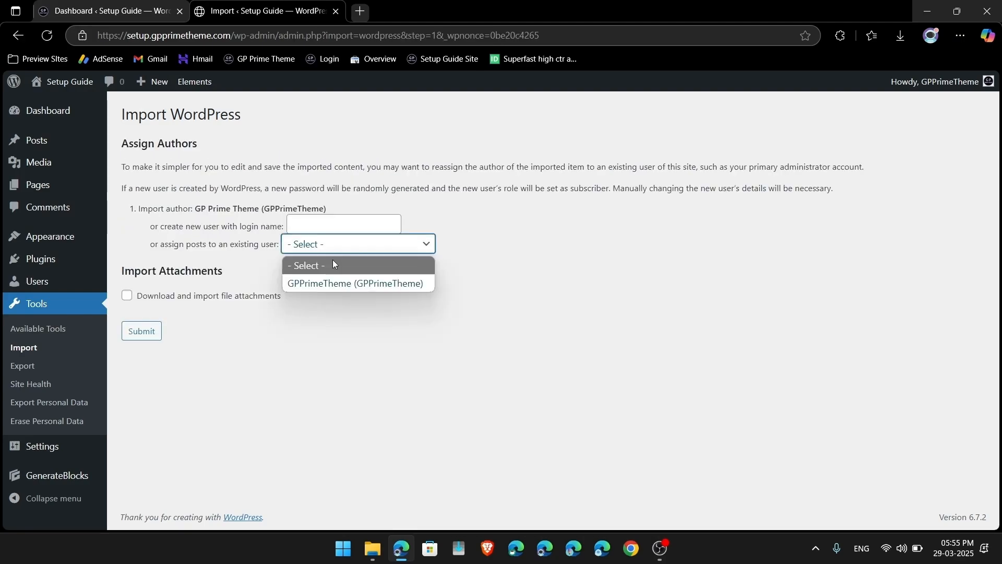
left_click(367, 283)
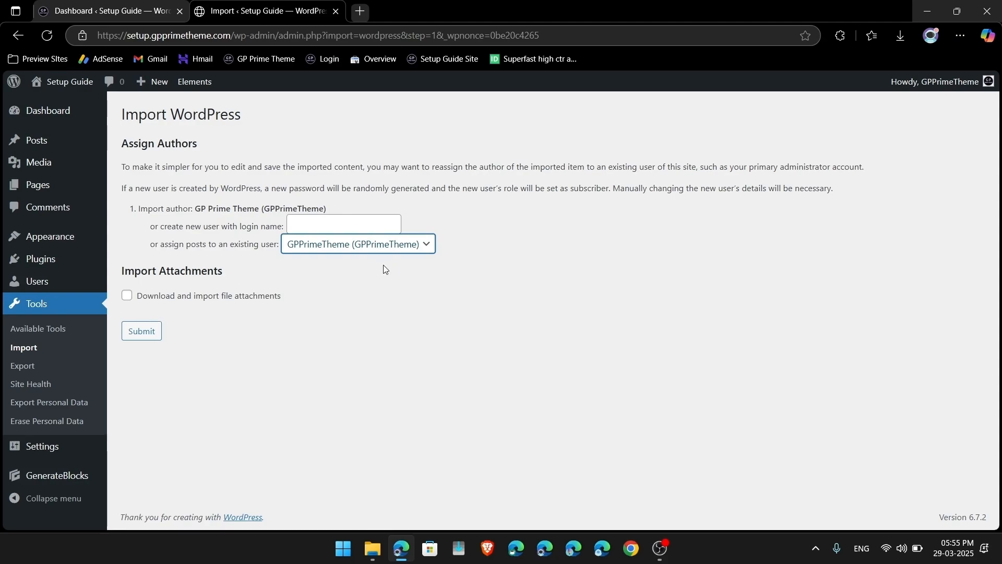
left_click(151, 334)
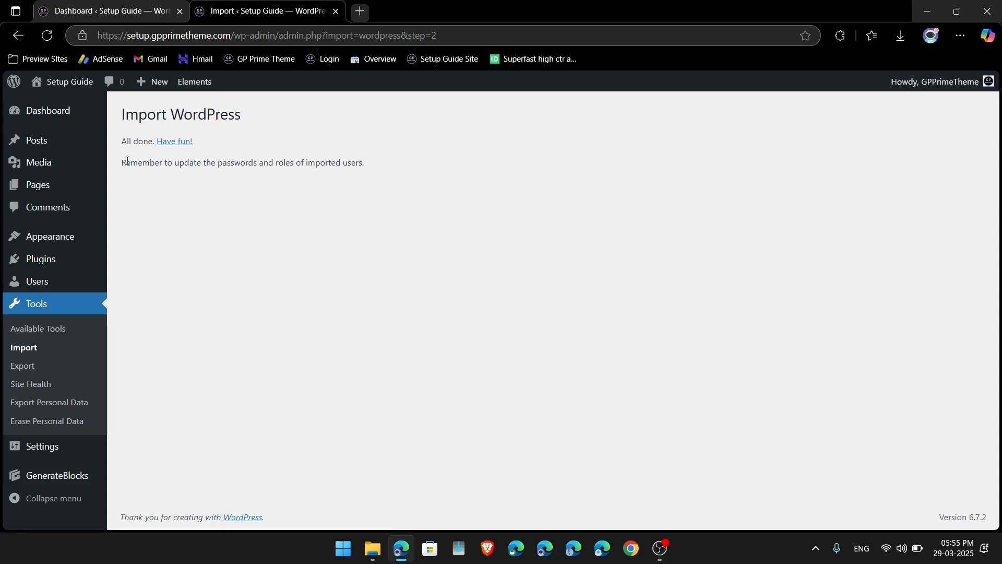
Step: Select the reminder about imported users on the All done page
left_click_drag(122, 166, 374, 173)
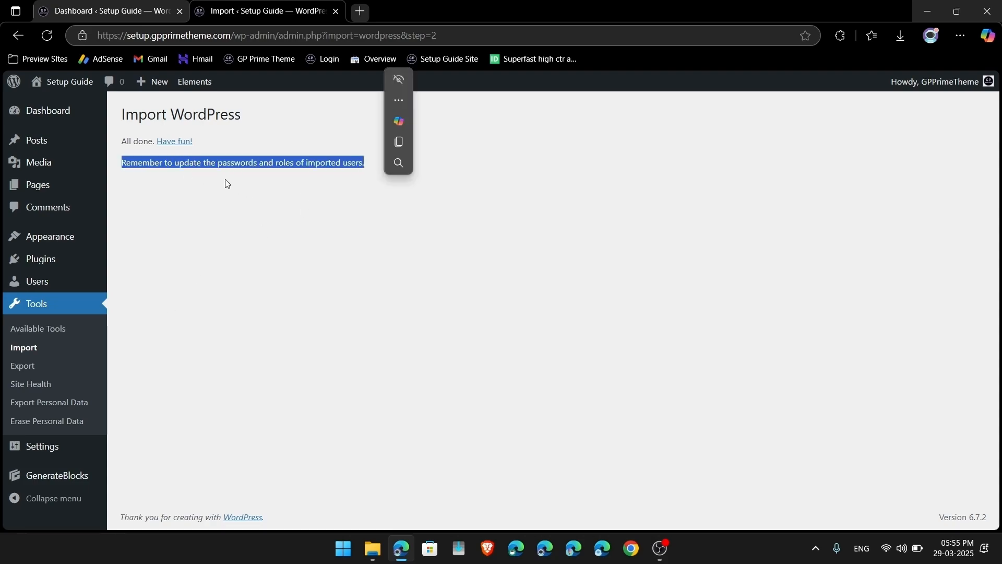
left_click(320, 177)
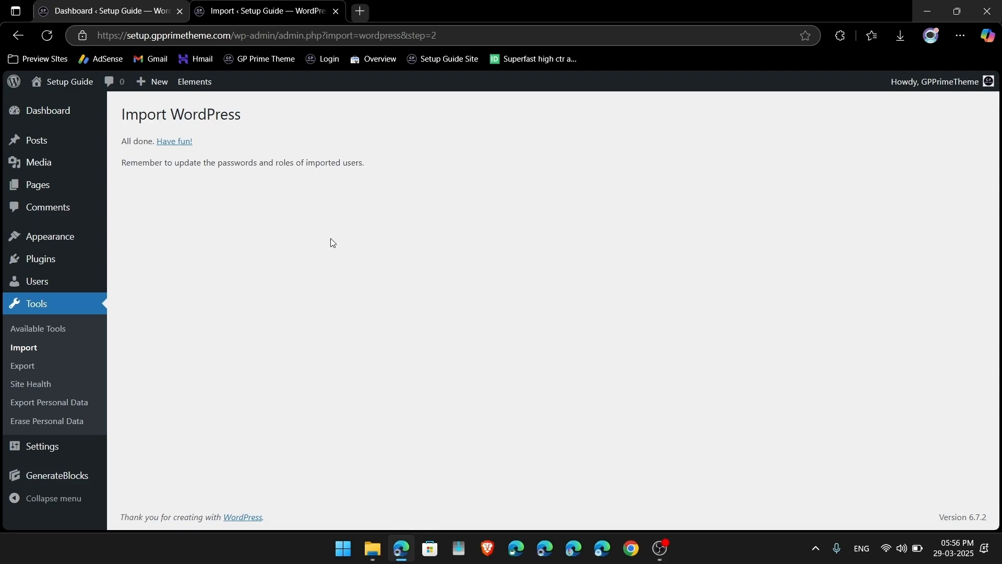
triple_click(223, 163)
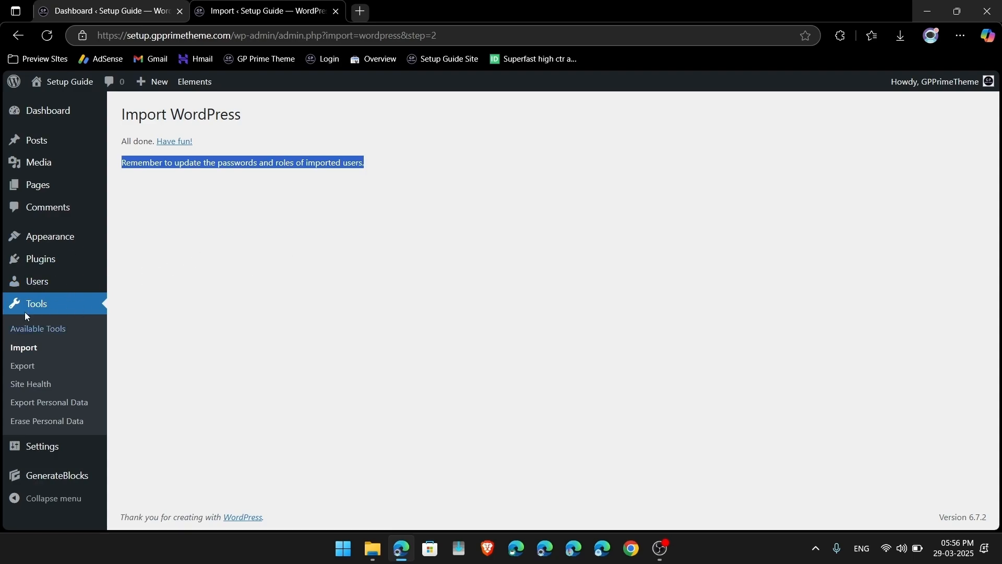
scroll(42, 382, "down", 1)
scroll(42, 382, "up", 1)
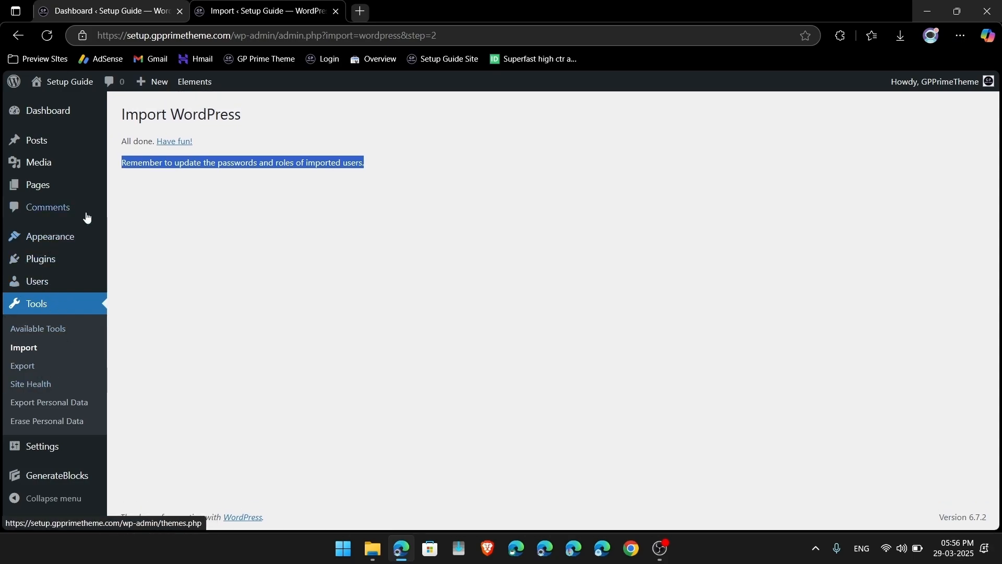
Step: Import homepage.json as the Home Page pattern in the Patterns library, then return to the Dashboard
mouse_move(46, 242)
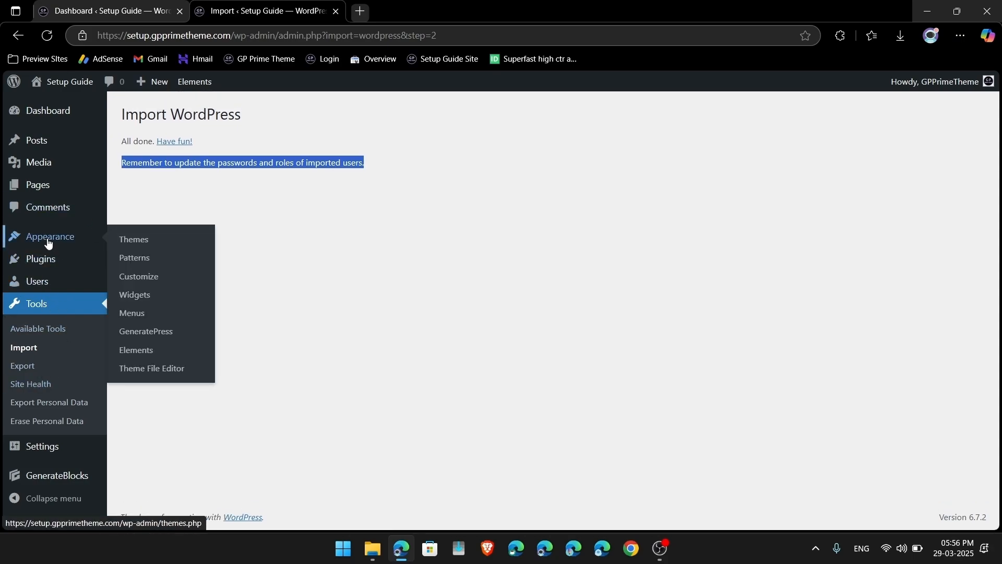
left_click(138, 259)
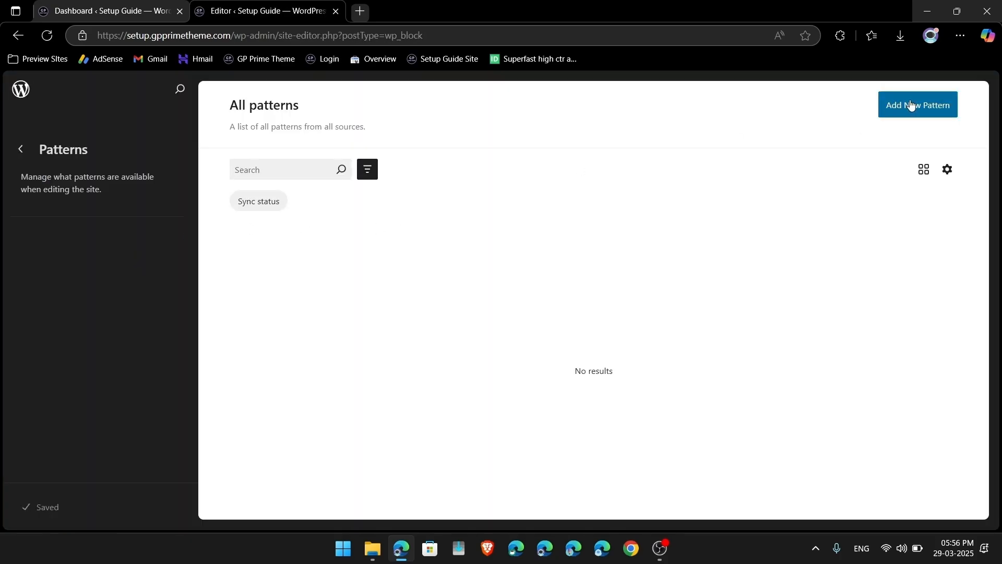
left_click(911, 104)
left_click(864, 166)
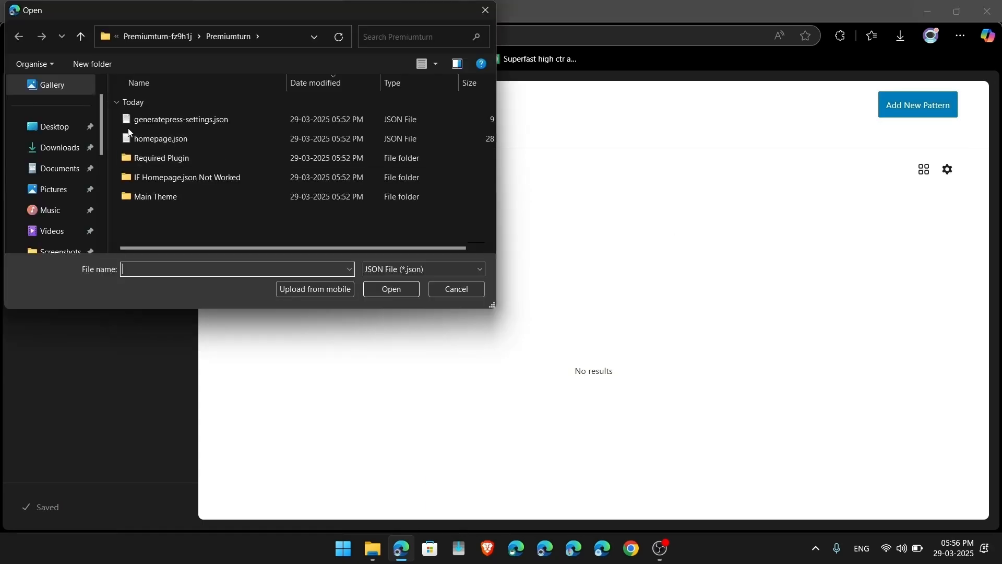
double_click(161, 138)
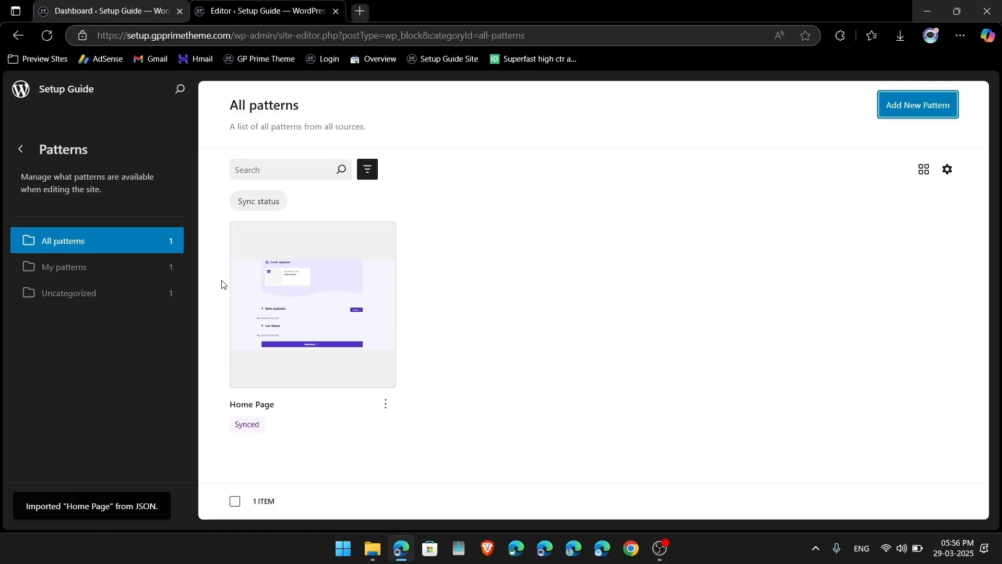
left_click(19, 151)
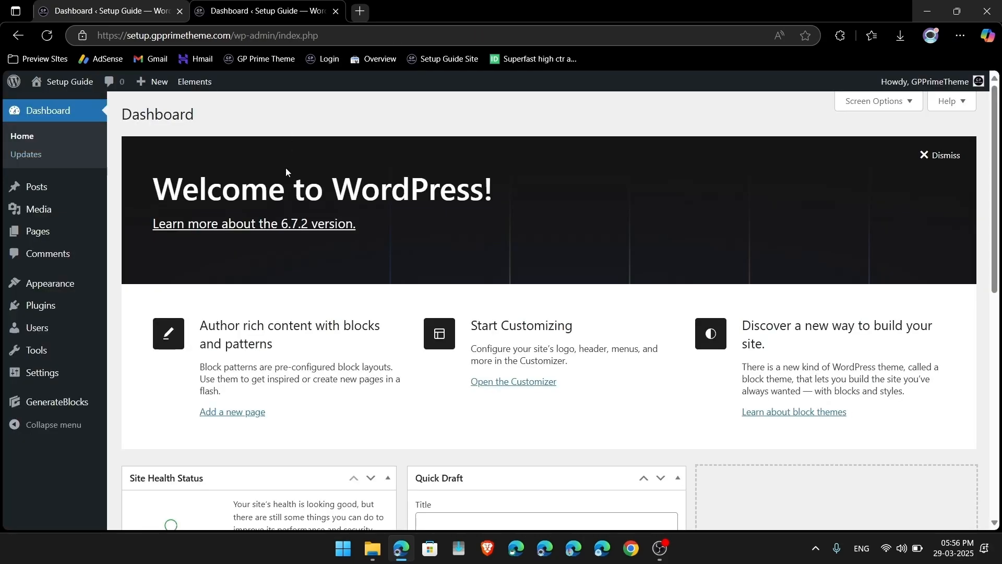
Step: Open the live site in a new tab, reload it and scroll through the plain Blog layout
right_click(63, 82)
left_click(89, 98)
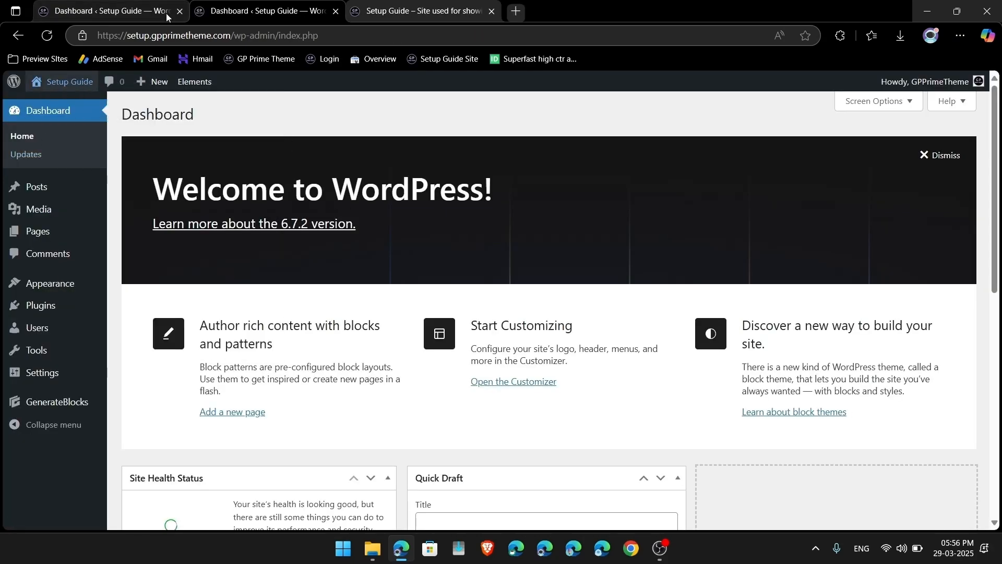
left_click(179, 12)
left_click(240, 5)
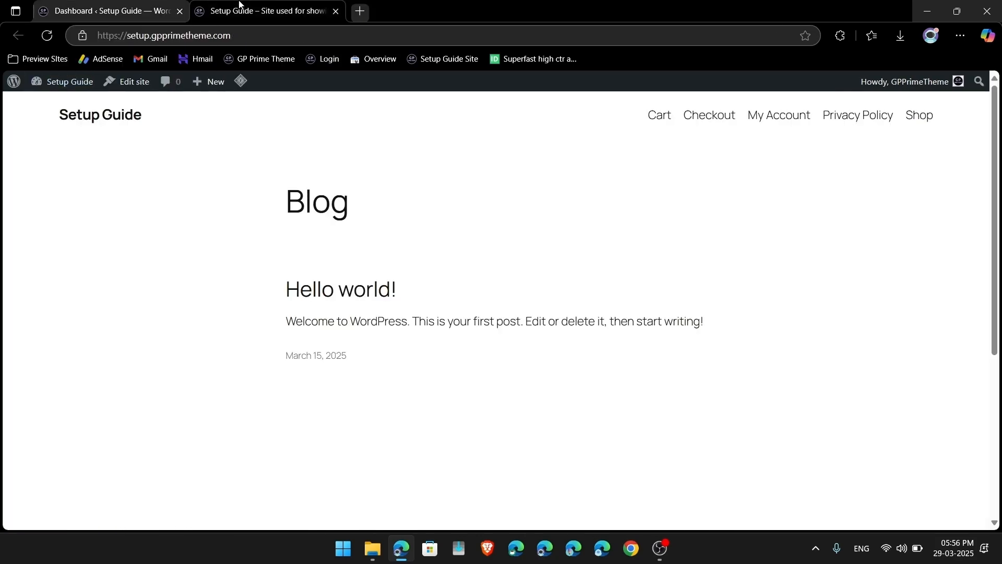
key("ctrl+r")
scroll(167, 129, "down", 5)
scroll(321, 204, "down", 5)
scroll(321, 204, "up", 5)
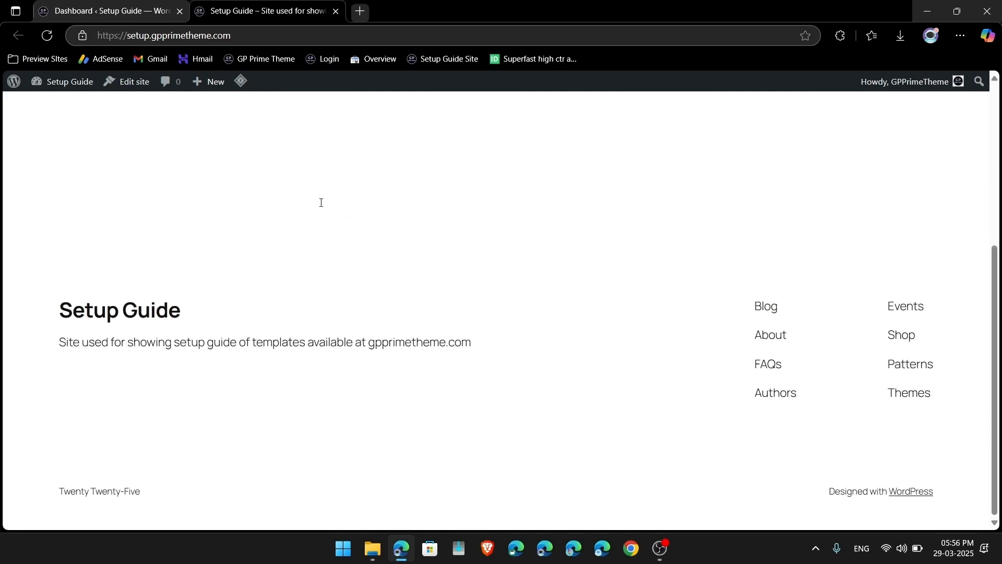
scroll(321, 204, "down", 4)
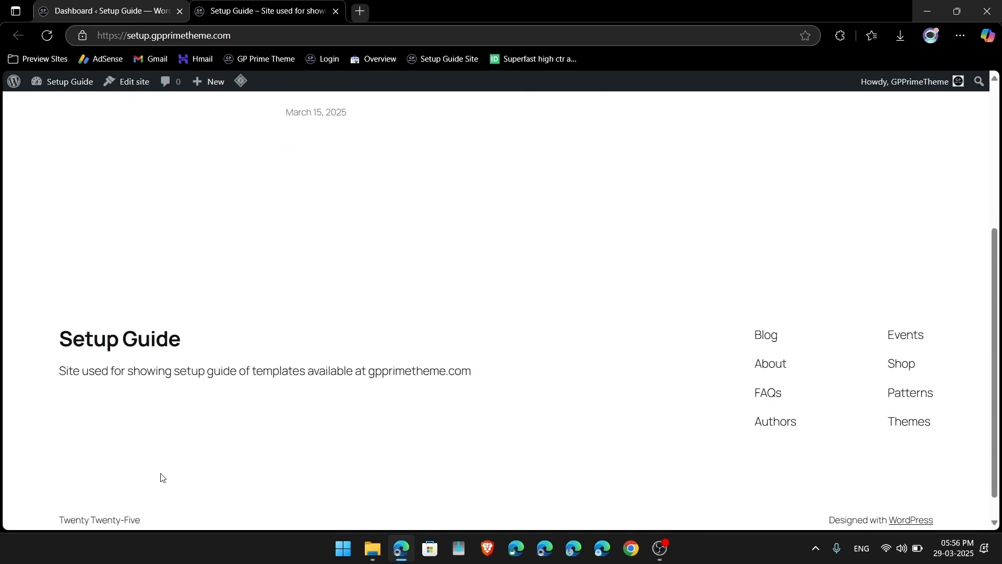
scroll(230, 376, "up", 5)
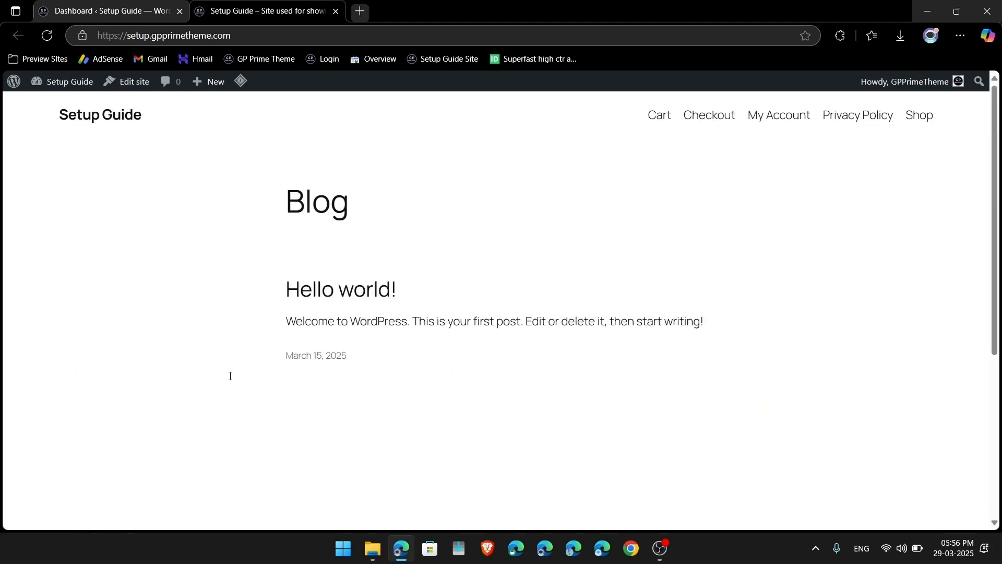
Step: Confirm Premium Turn is active under Appearance > Themes, then visit the site
left_click(961, 37)
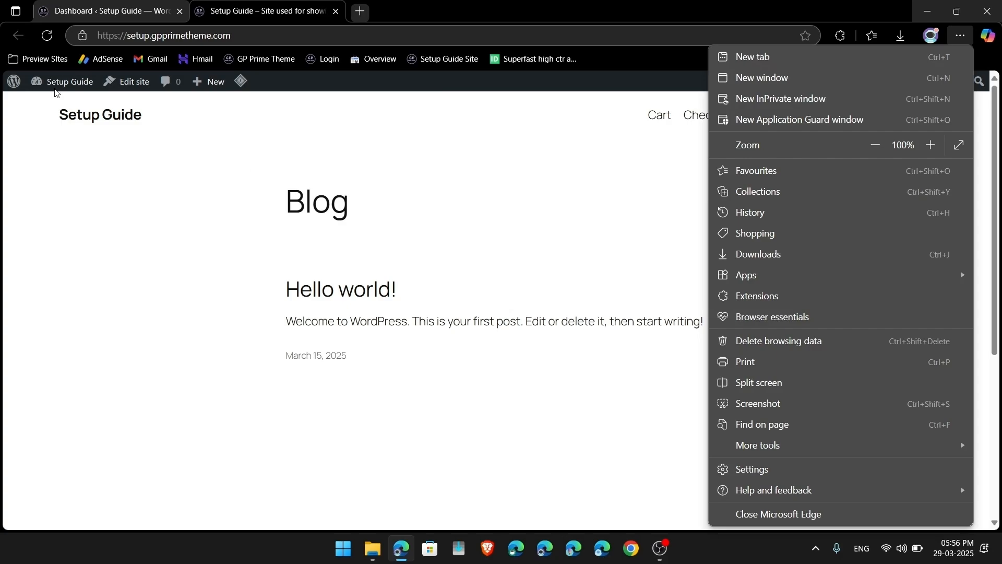
left_click(62, 82)
left_click(62, 81)
mouse_move(28, 291)
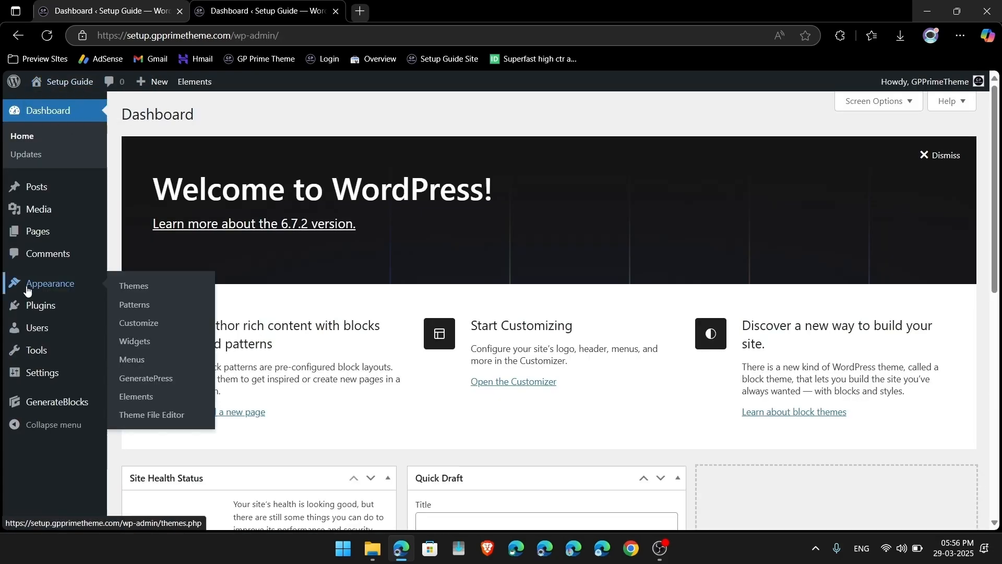
left_click(133, 286)
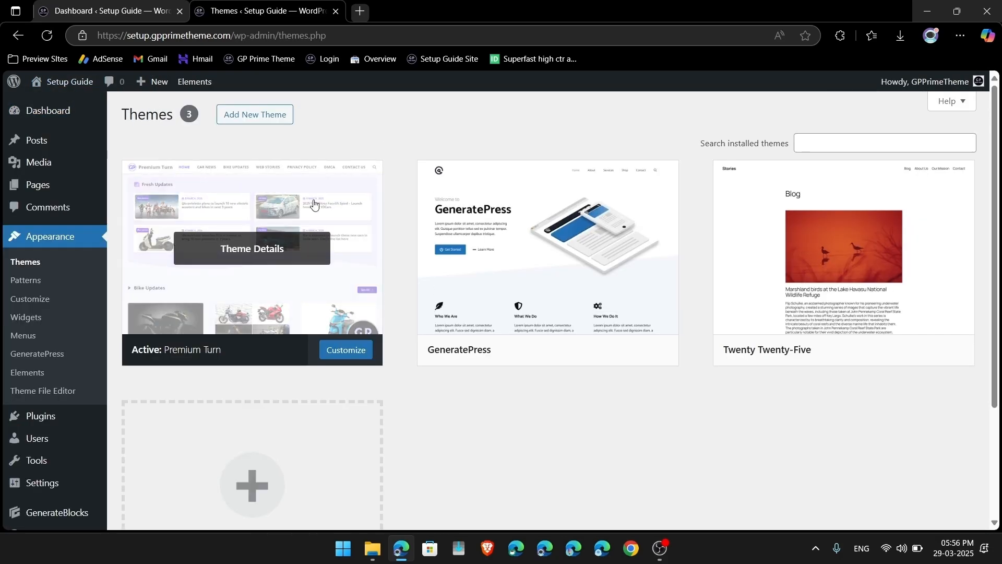
left_click(77, 81)
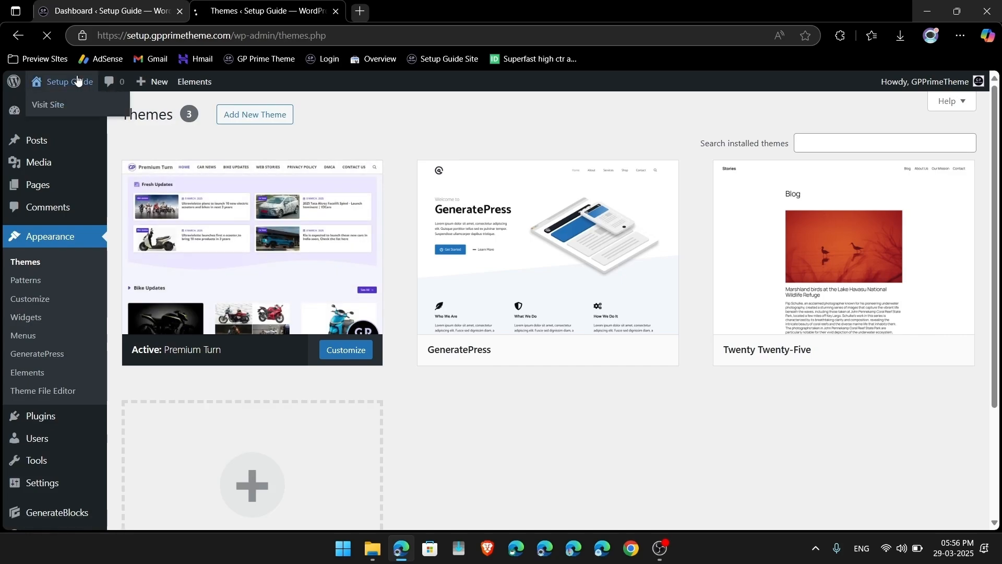
left_click(961, 35)
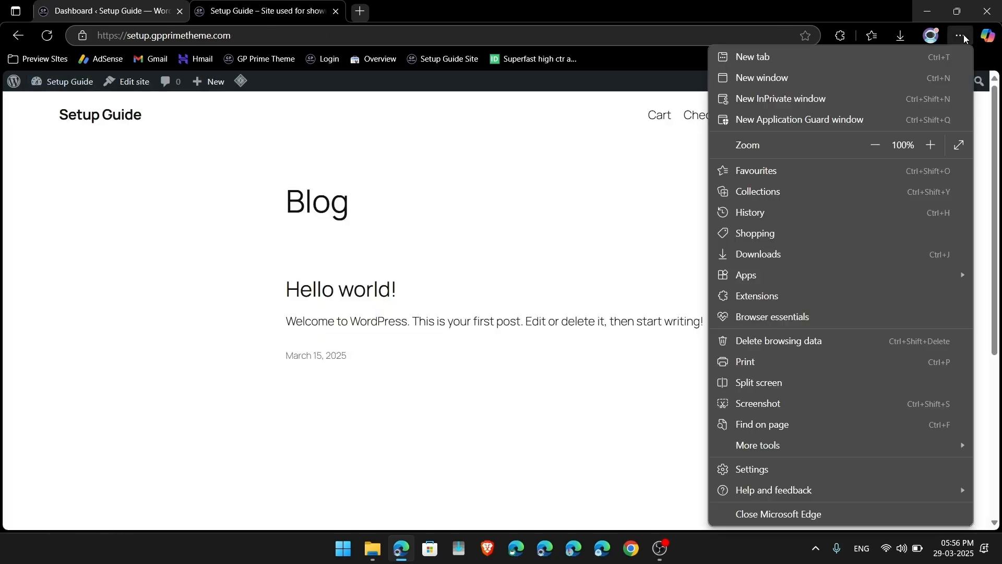
Step: Bring up Edge's full list of stored cookies and site data under Cookies and site permissions
left_click(772, 214)
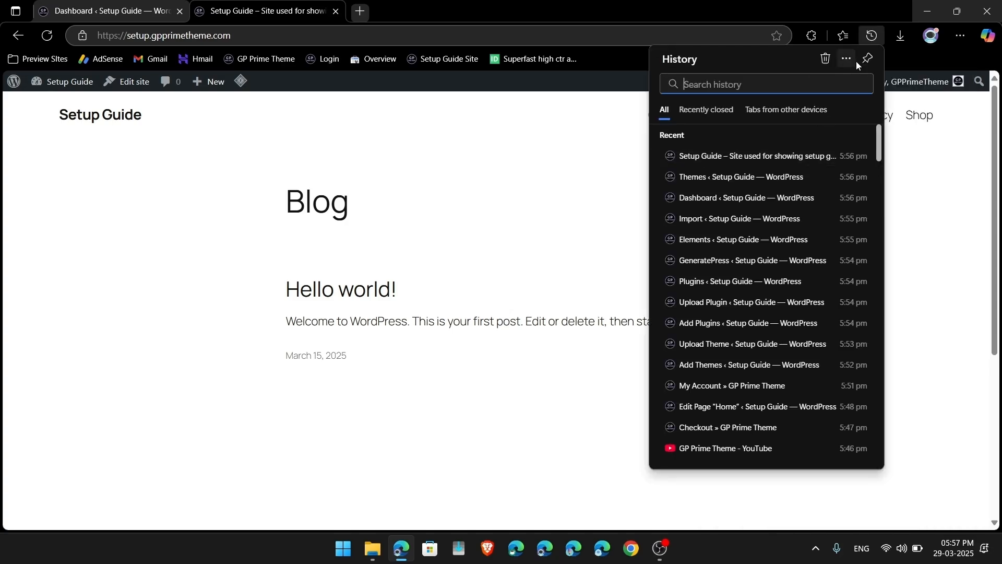
left_click(825, 59)
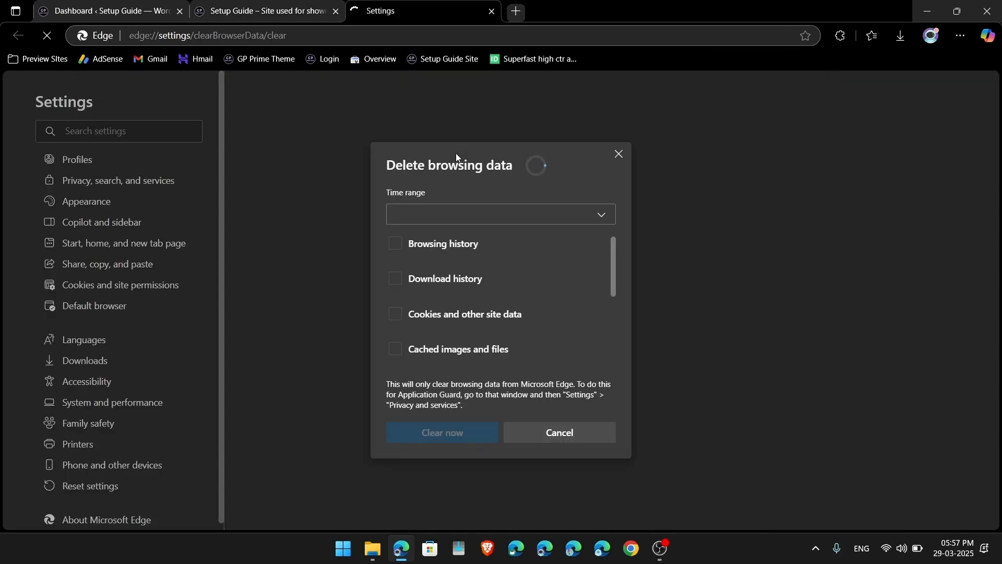
left_click(619, 154)
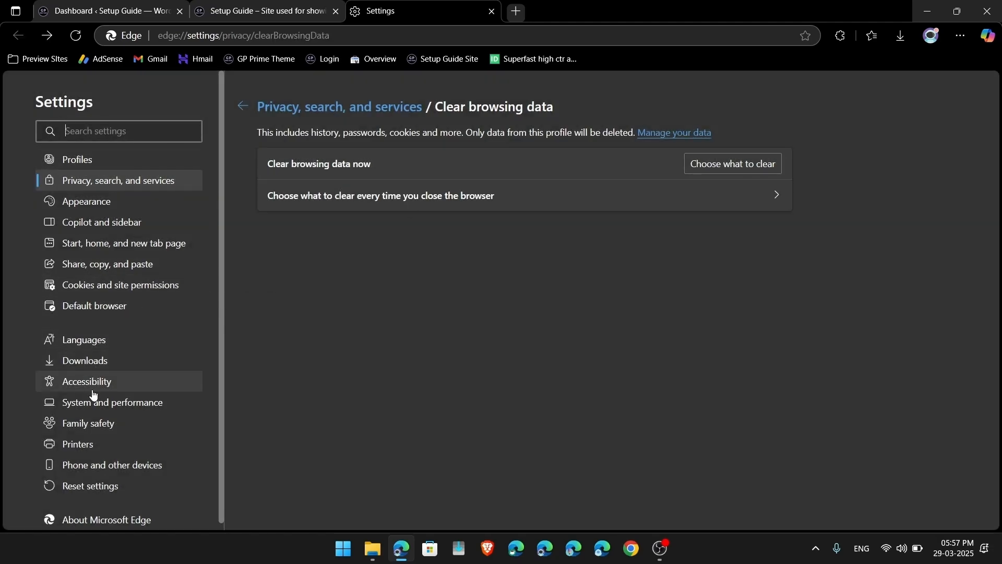
scroll(63, 390, "down", 1)
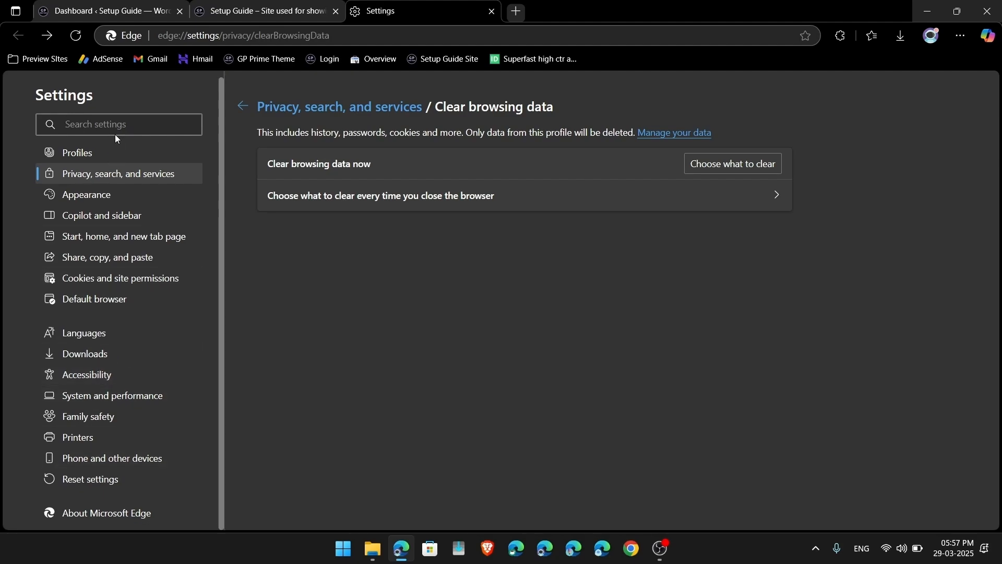
left_click(105, 280)
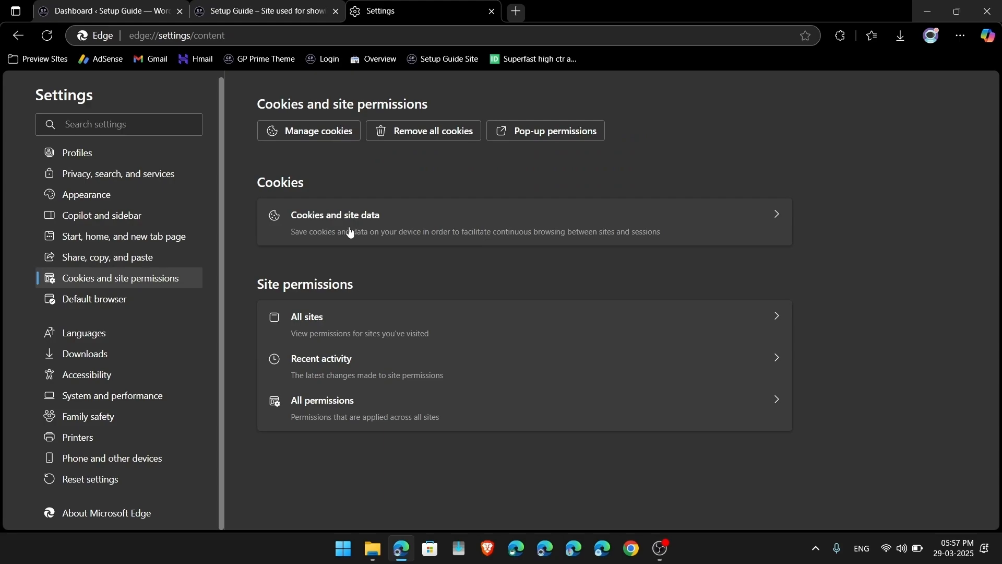
left_click(378, 237)
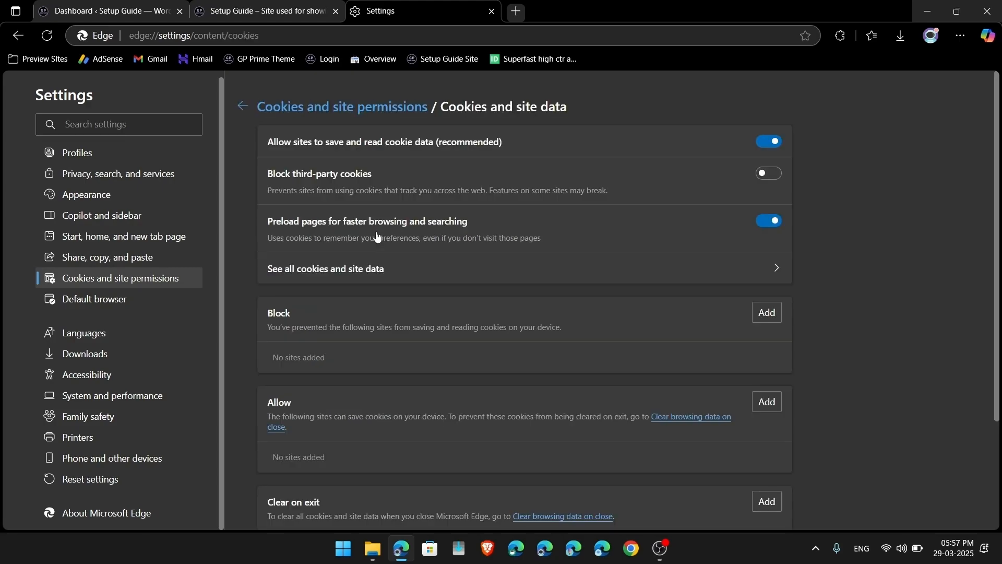
left_click(386, 276)
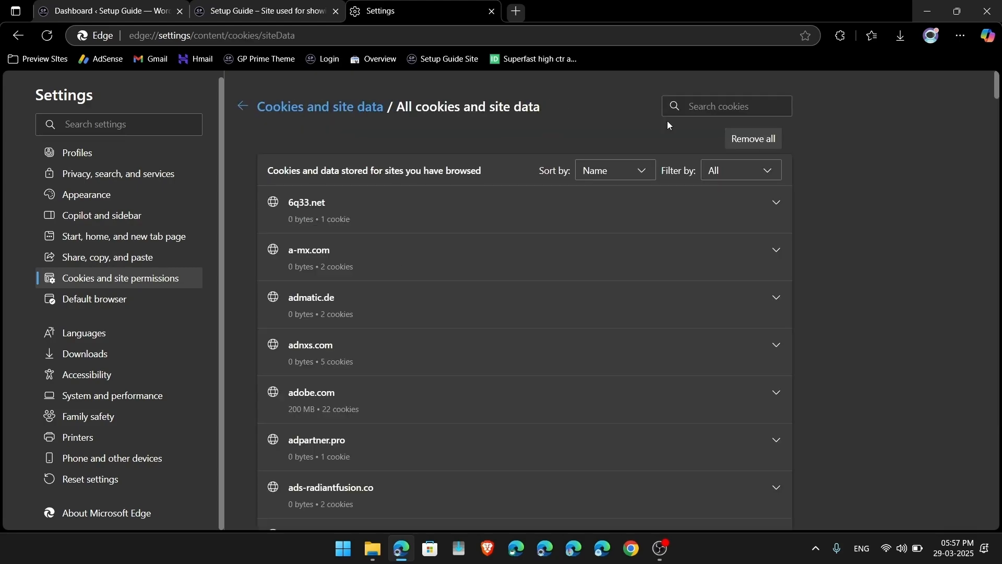
Step: Search 'gpp', remove and clear gpprimetheme.com's cookies and site data, then close the browser tabs
left_click(727, 106)
type("gpprimetheme")
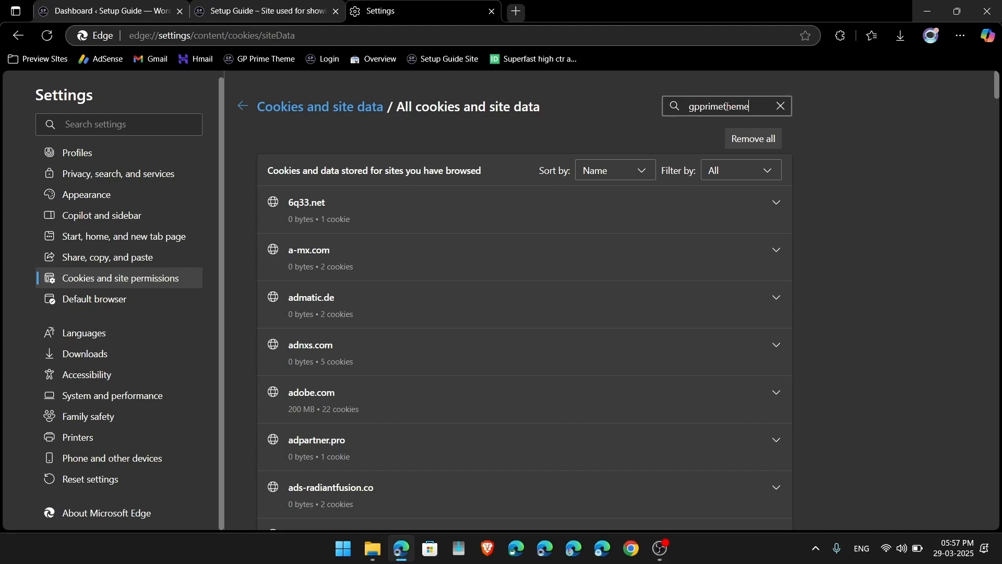
left_click(722, 139)
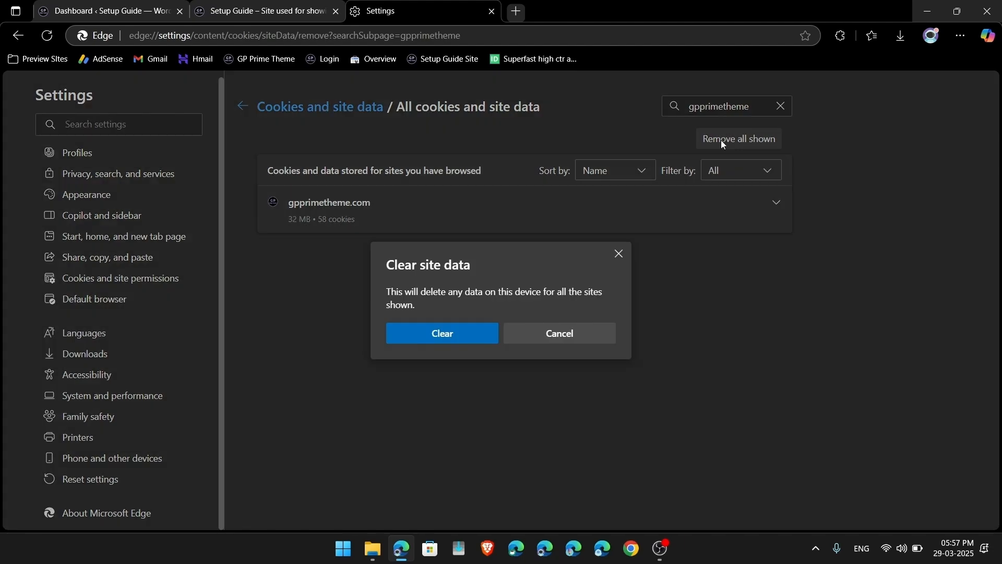
left_click(479, 334)
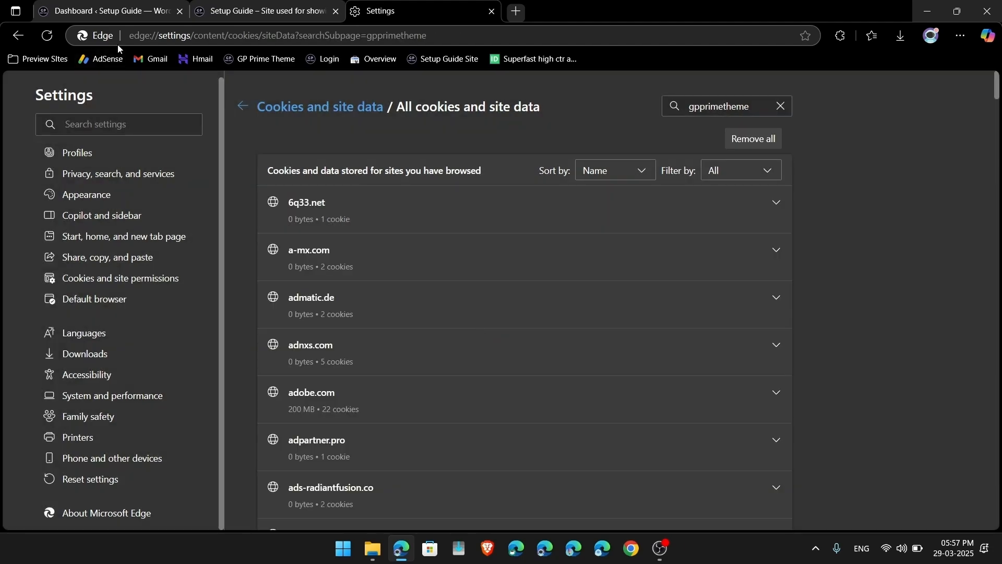
left_click(179, 12)
left_click(179, 12)
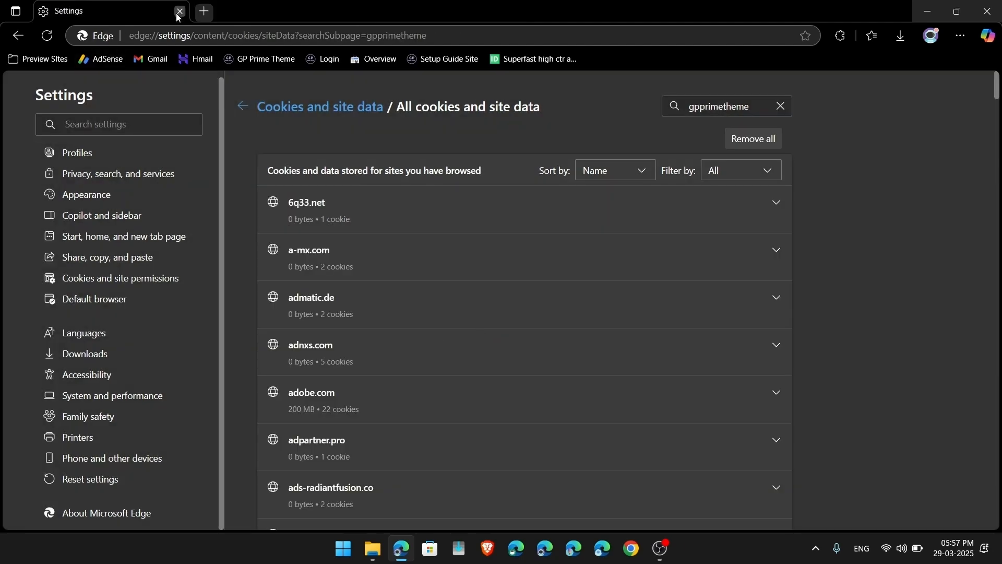
left_click(179, 12)
Step: Relaunch Edge and open the Setup Guide site's front page
left_click(401, 548)
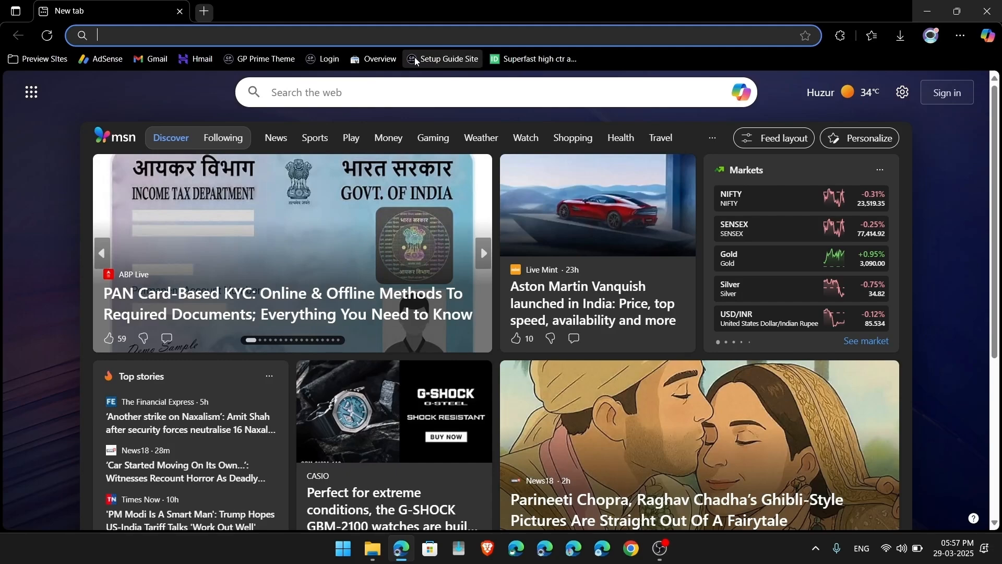
left_click(414, 58)
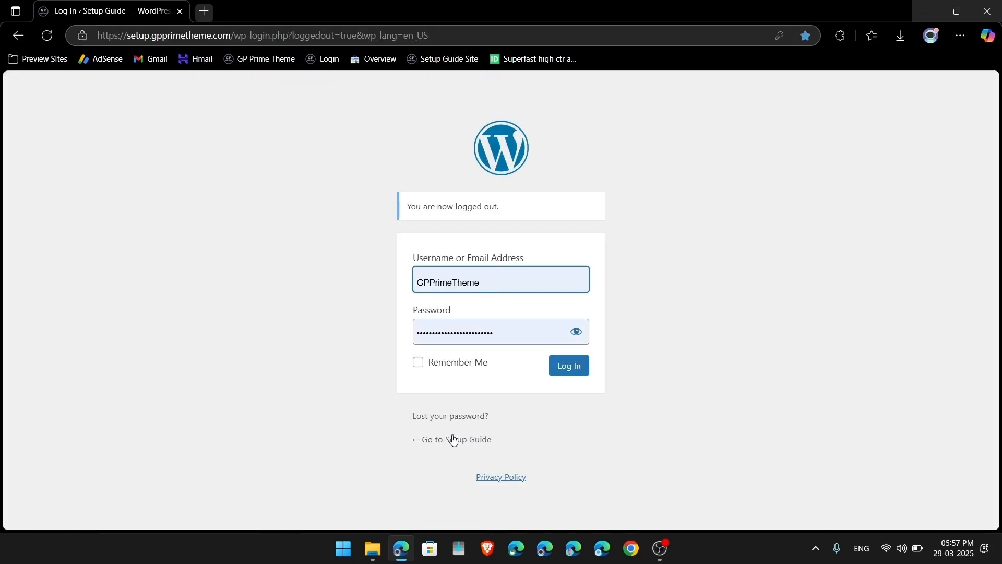
left_click(432, 439)
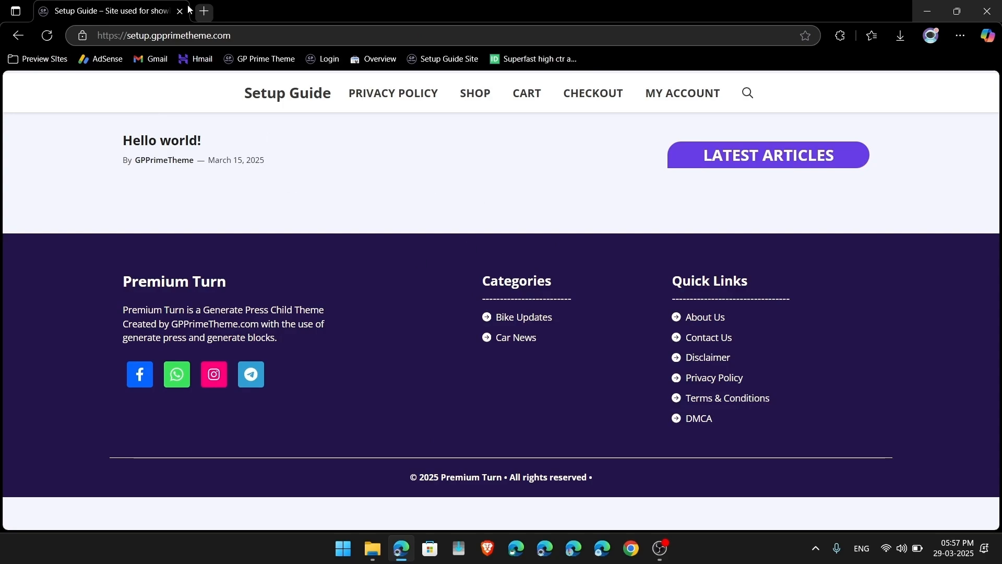
Step: Log in to the WordPress admin in a new tab placed before the live site tab
left_click(205, 11)
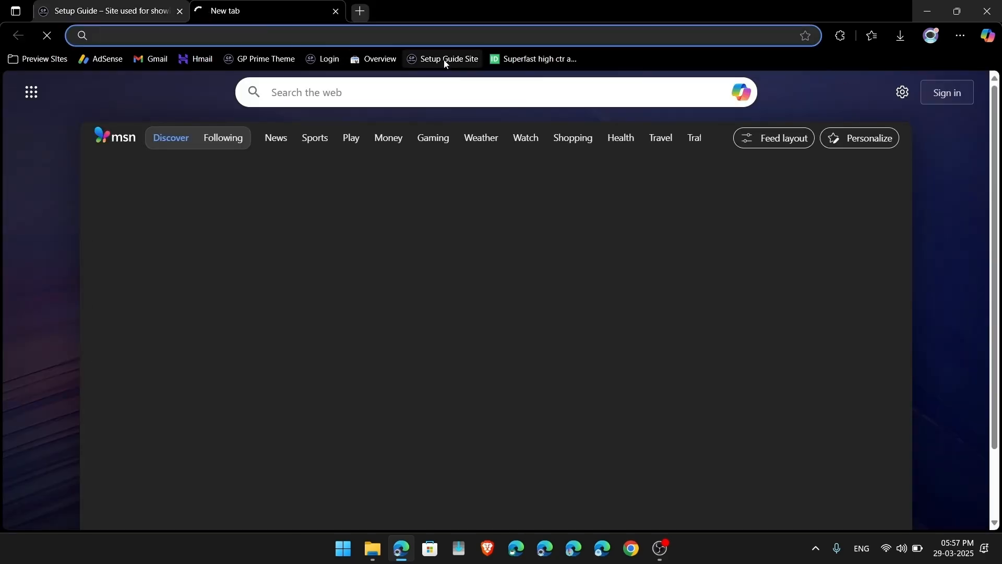
left_click(443, 59)
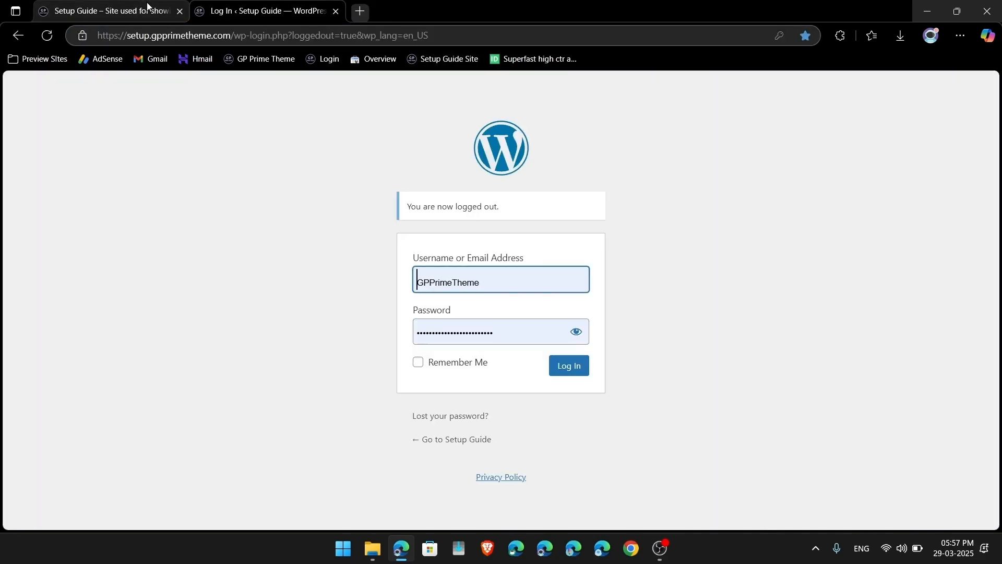
left_click(565, 366)
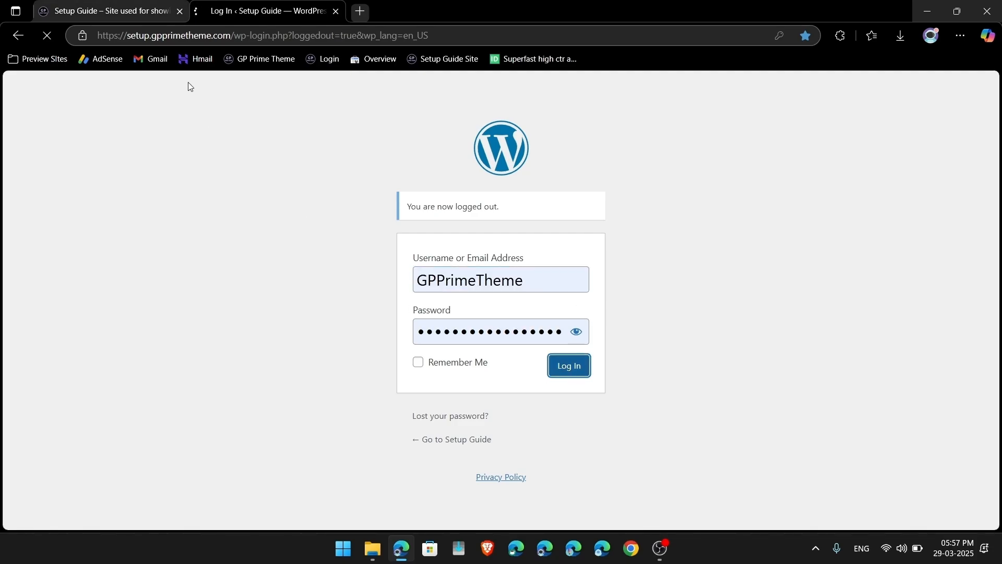
left_click_drag(125, 10, 251, 6)
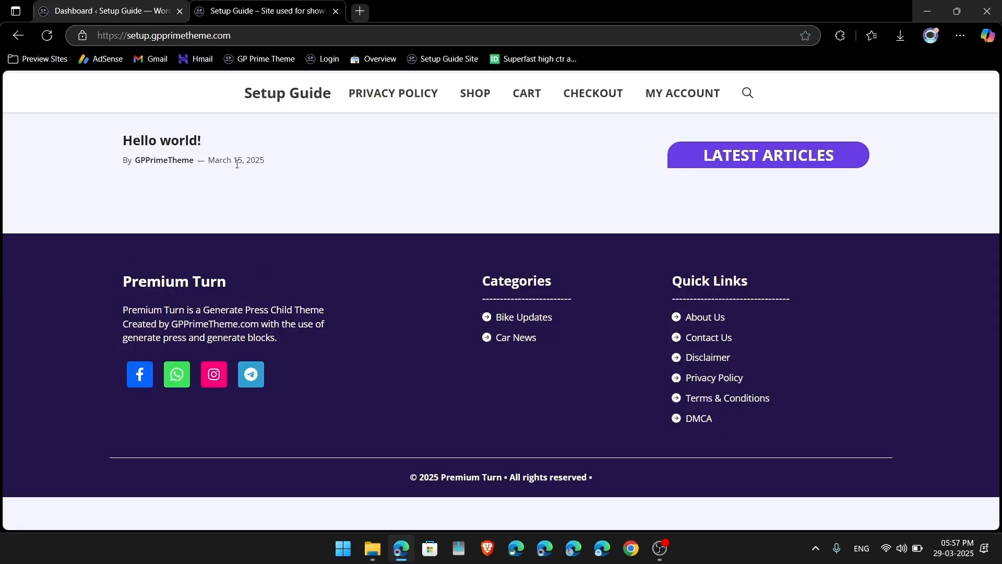
left_click(106, 4)
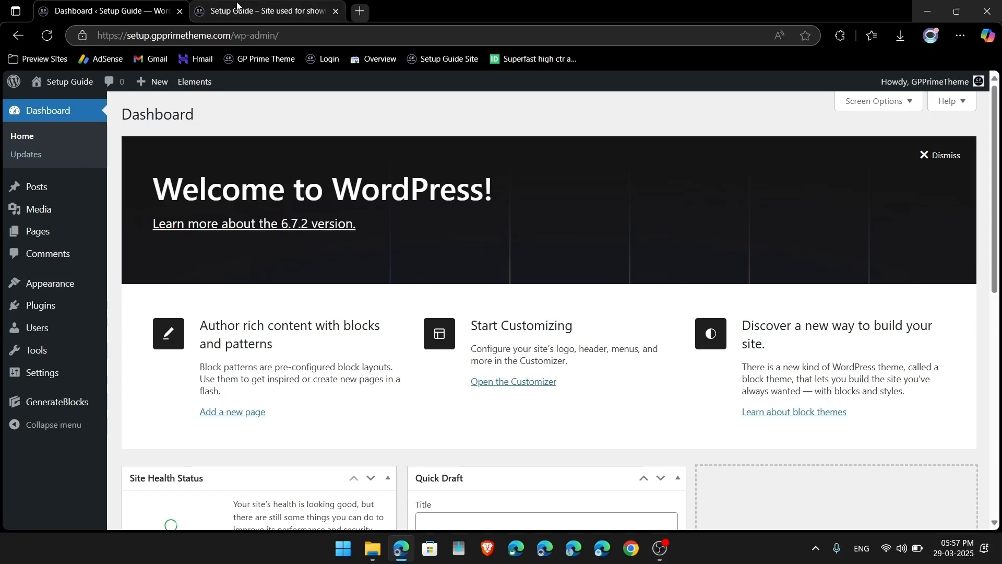
left_click(238, 6)
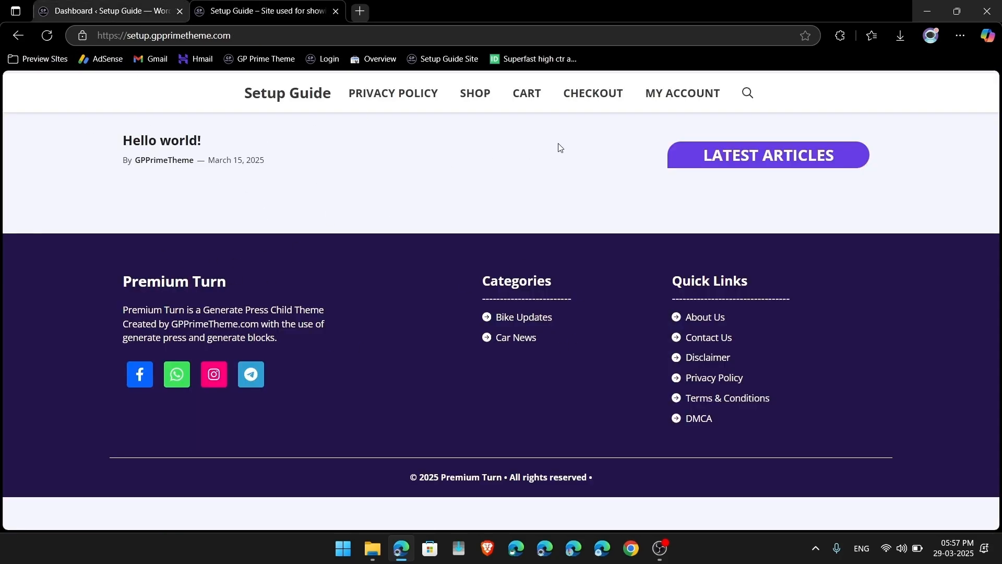
left_click(115, 9)
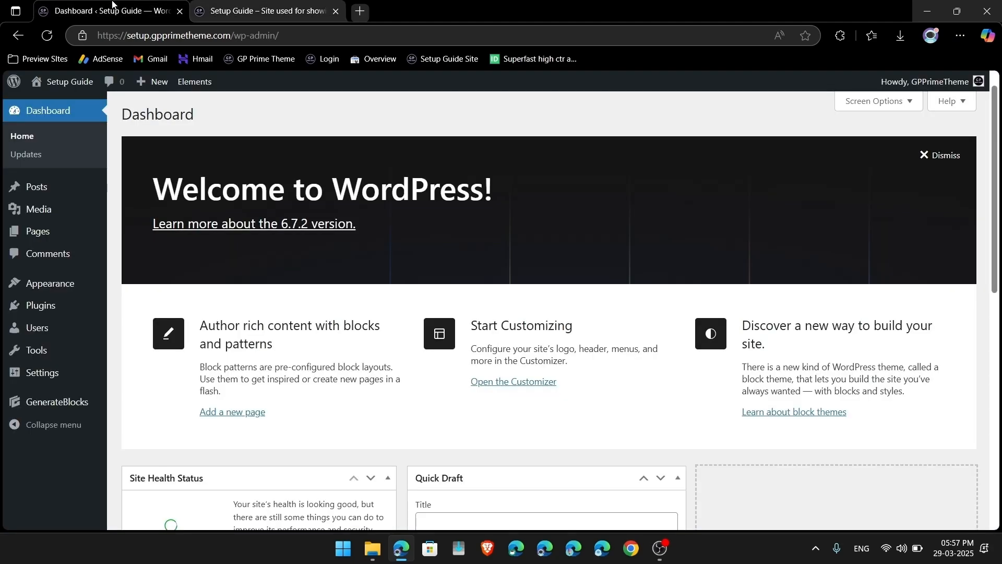
Step: Permanently delete the existing navigation menu under Appearance > Menus
mouse_move(31, 282)
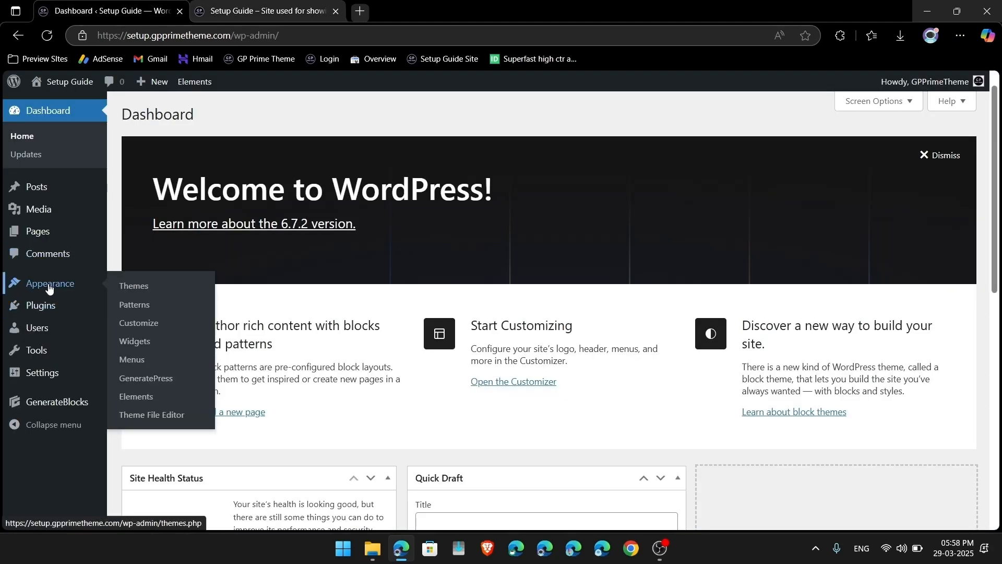
left_click(138, 364)
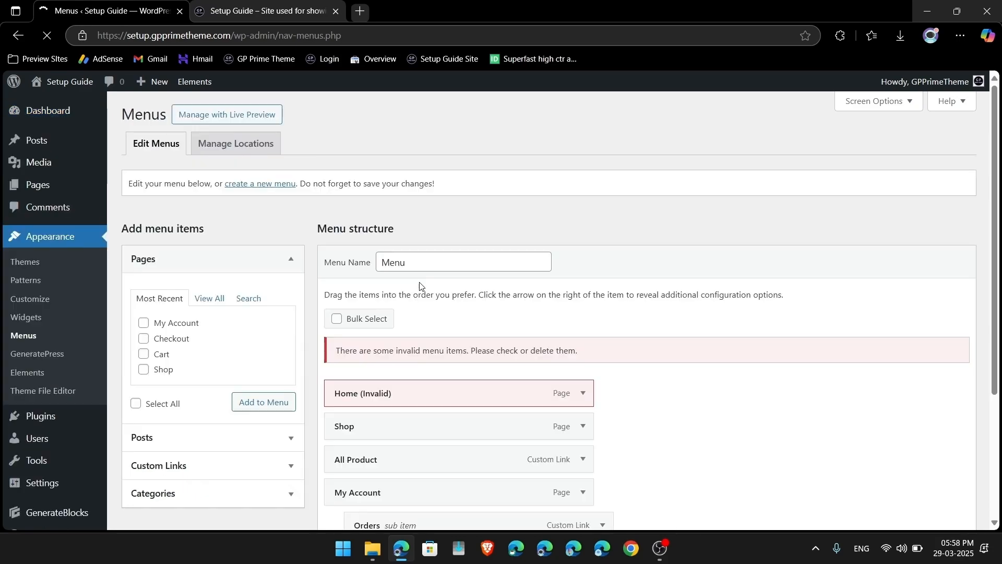
scroll(381, 380, "down", 7)
left_click(412, 514)
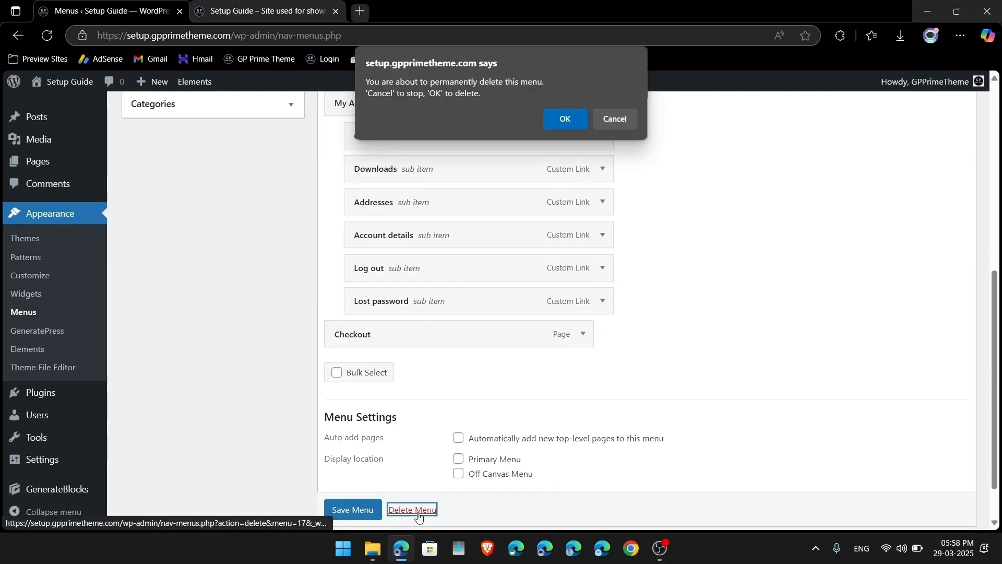
left_click(583, 112)
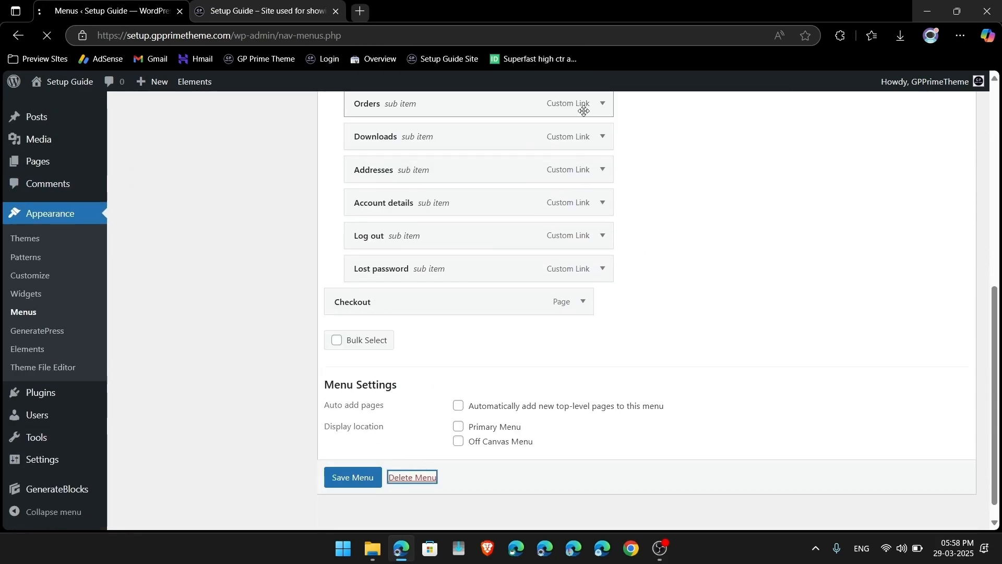
Step: View the live Setup Guide front page, then return to the admin Dashboard
left_click(48, 82)
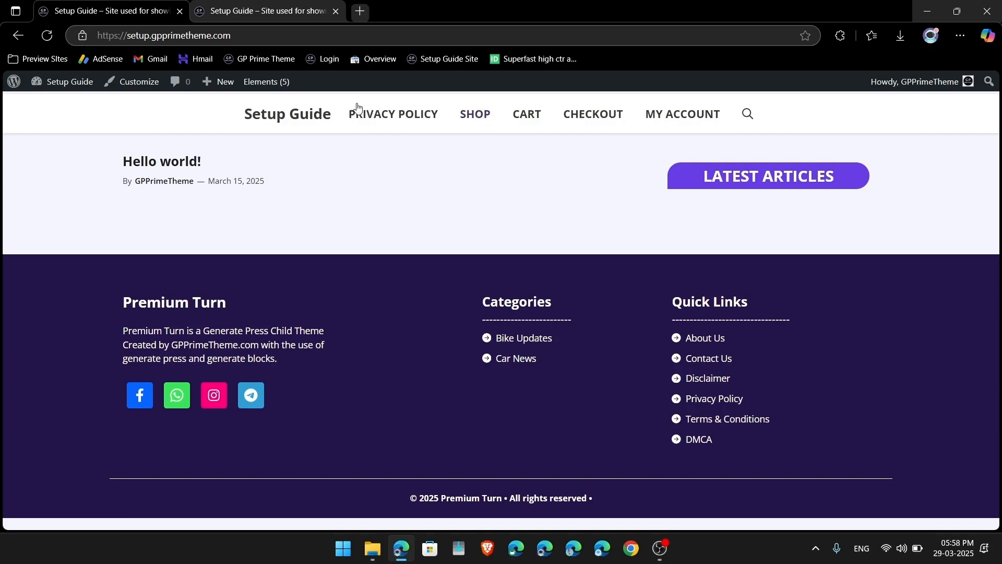
scroll(295, 377, "down", 1)
scroll(294, 374, "up", 1)
left_click(81, 84)
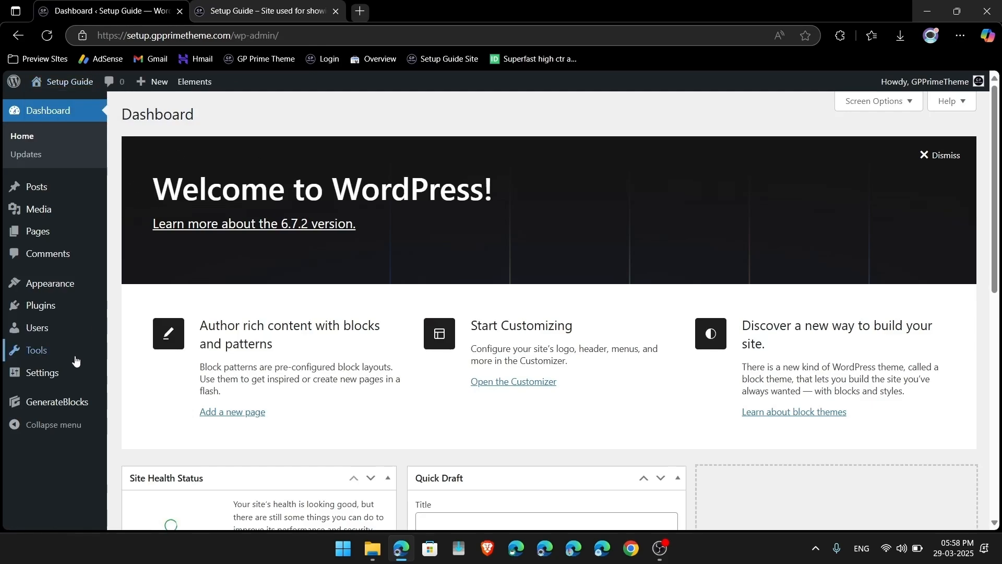
Step: Add a new page and title it 'Front page'
mouse_move(27, 358)
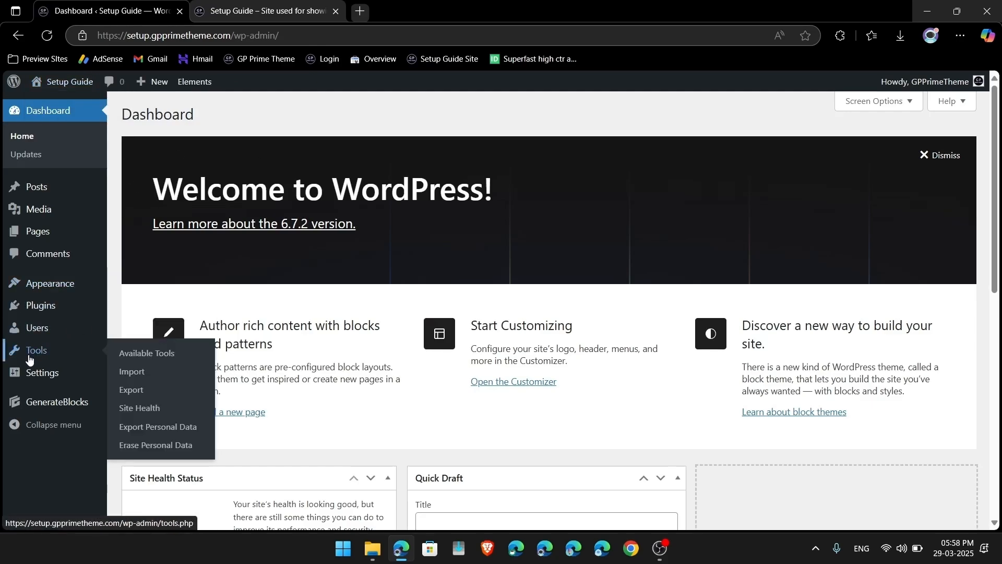
mouse_move(38, 231)
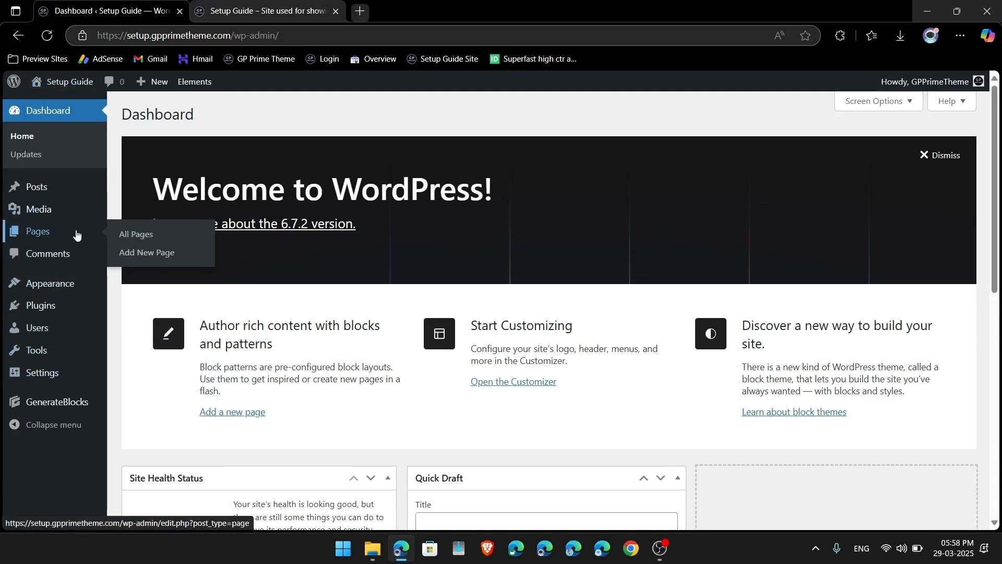
left_click(147, 253)
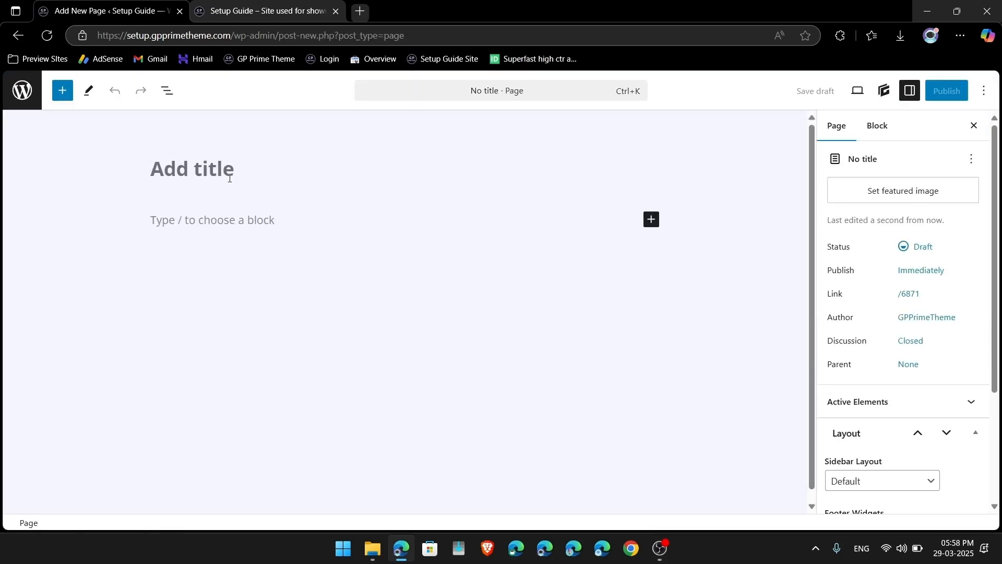
type("Homepage")
key("ctrl+a")
key("BackSpace")
type("Front pg")
key("BackSpace")
key("BackSpace")
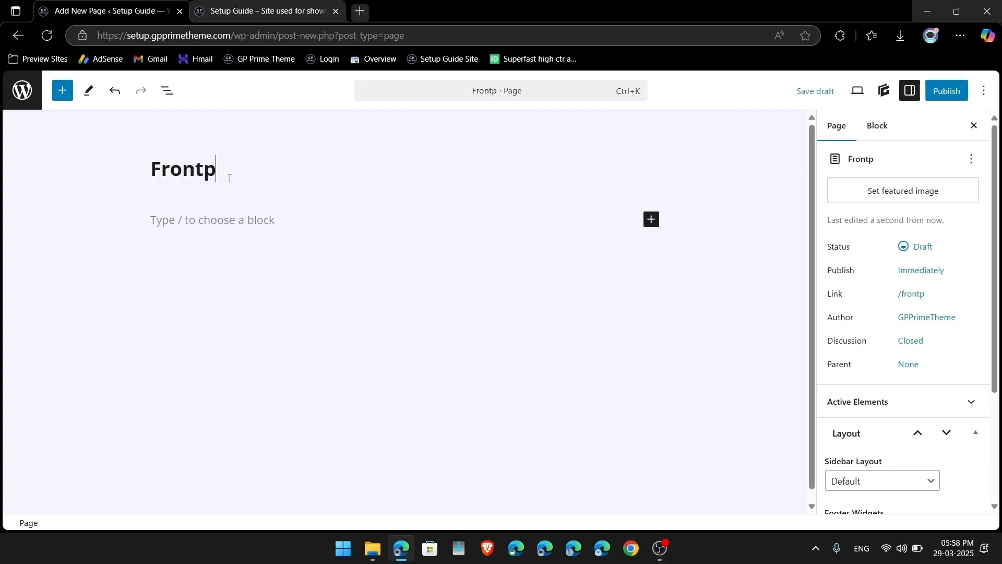
type("page")
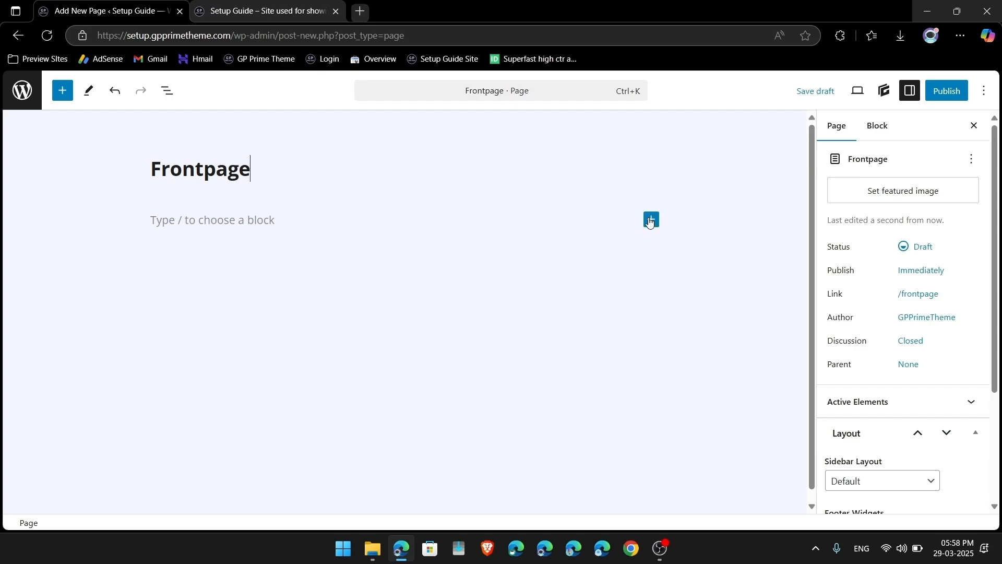
Step: Open the full pattern library and show the saved patterns under My patterns
left_click(650, 222)
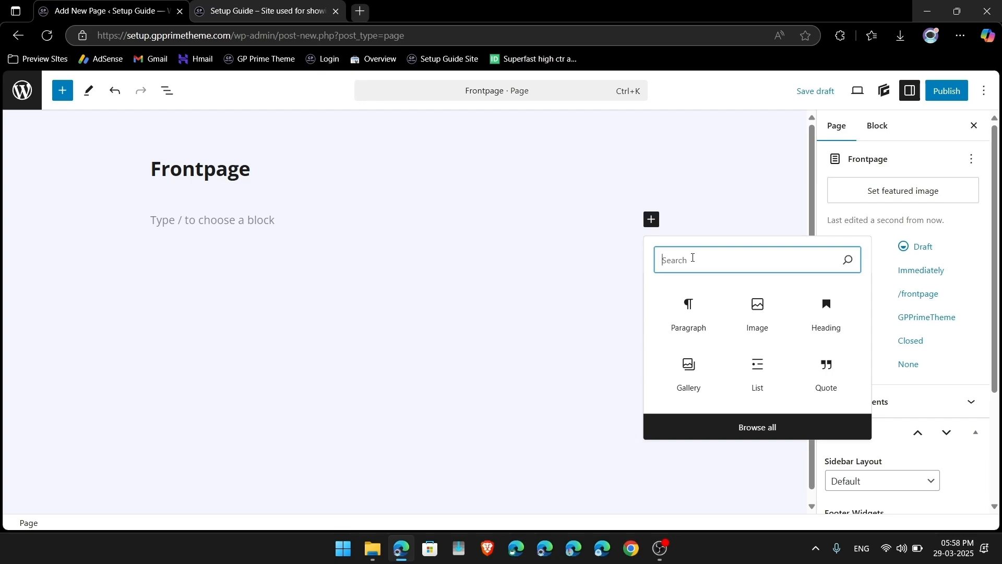
type("home")
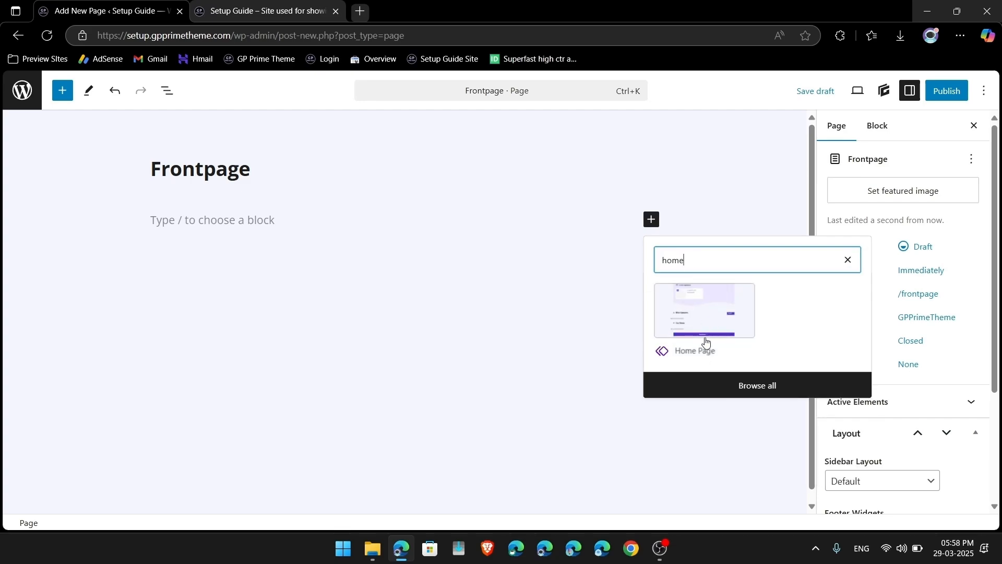
left_click(762, 396)
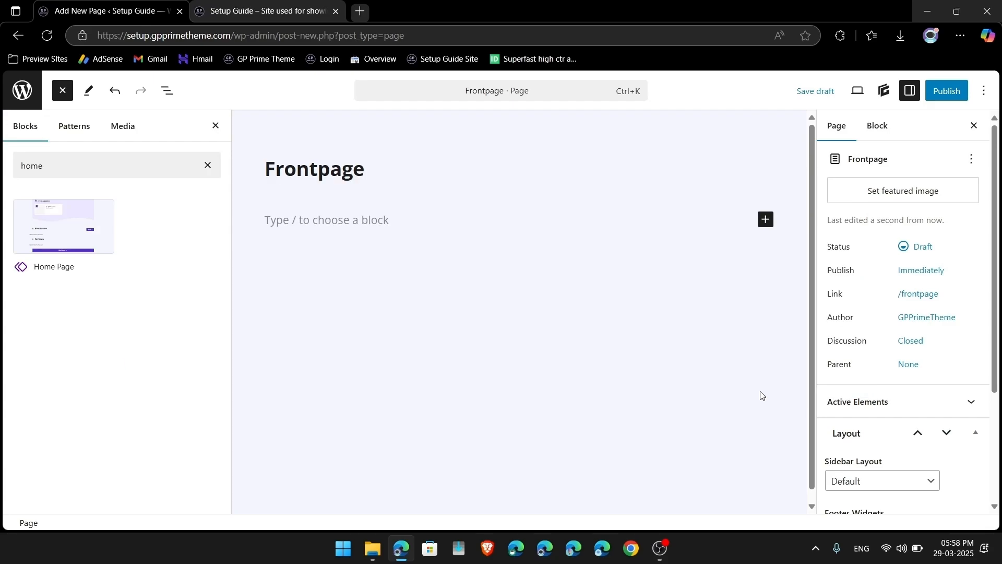
left_click(85, 130)
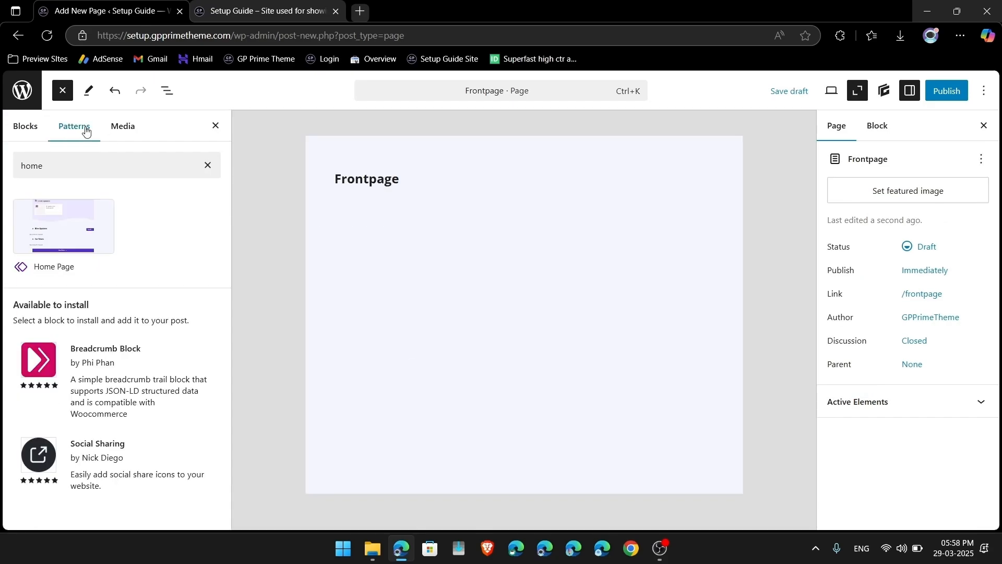
left_click(208, 166)
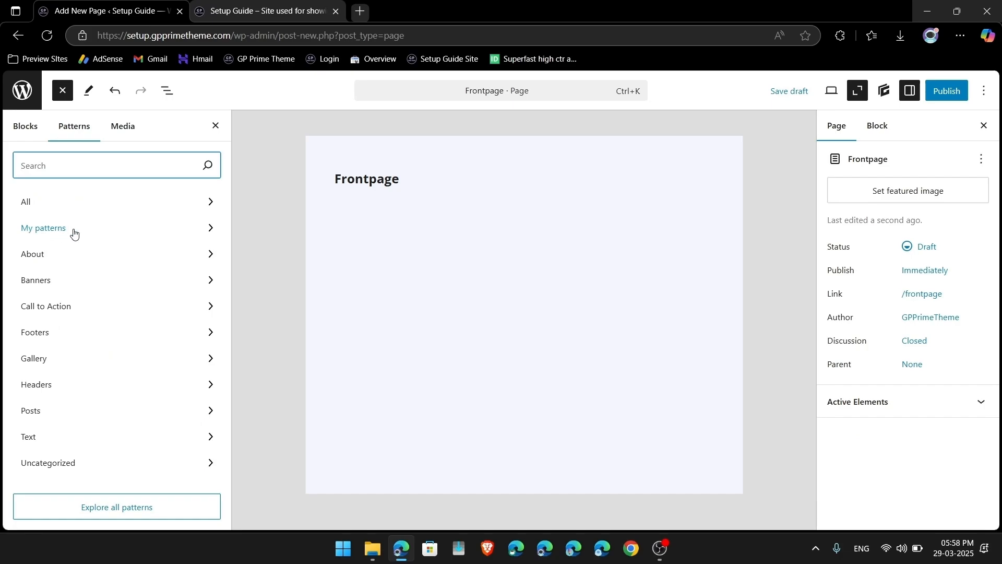
left_click(74, 229)
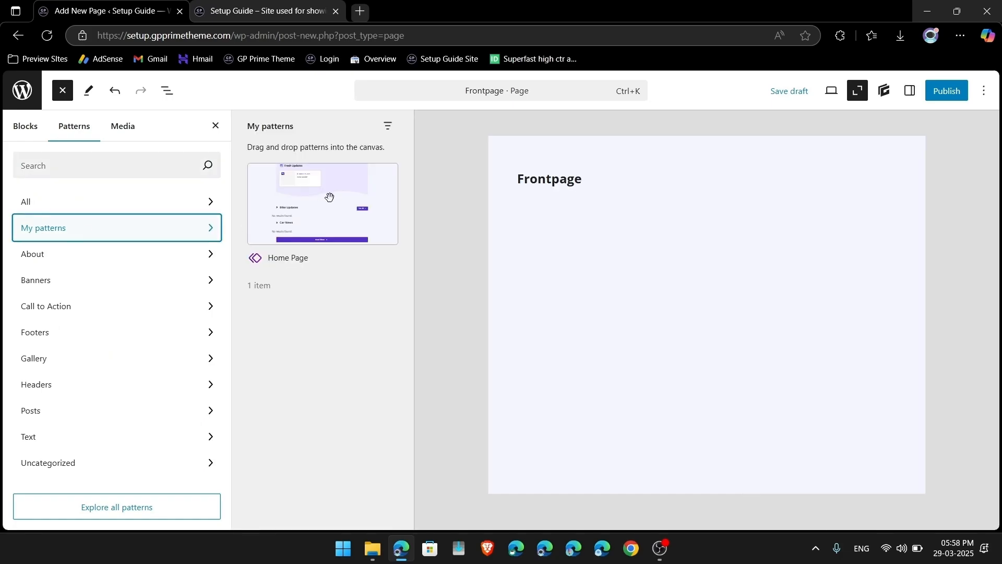
Step: Insert the Home Page pattern and open its original, checking the Bike Updates and Car News headings
left_click(329, 198)
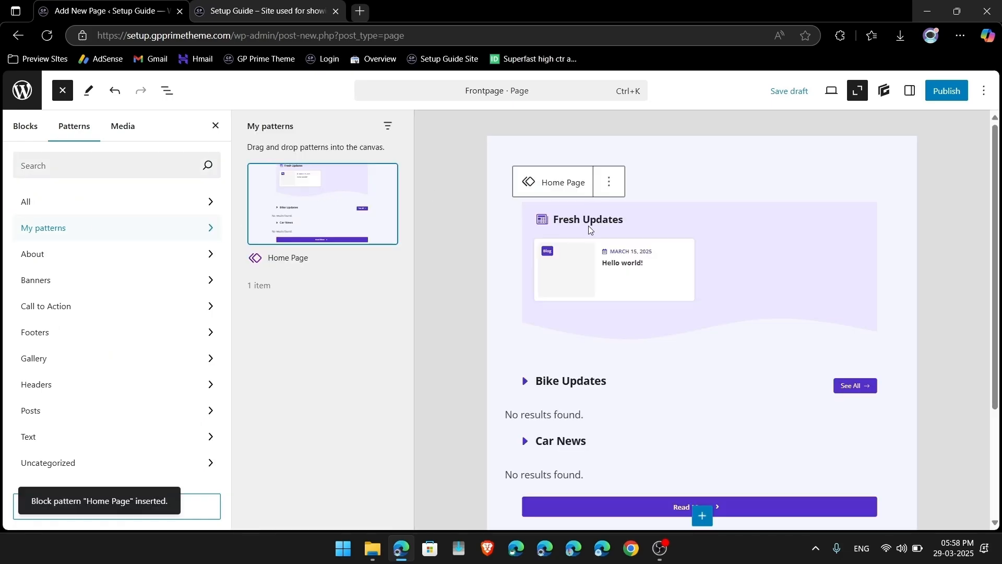
left_click(215, 126)
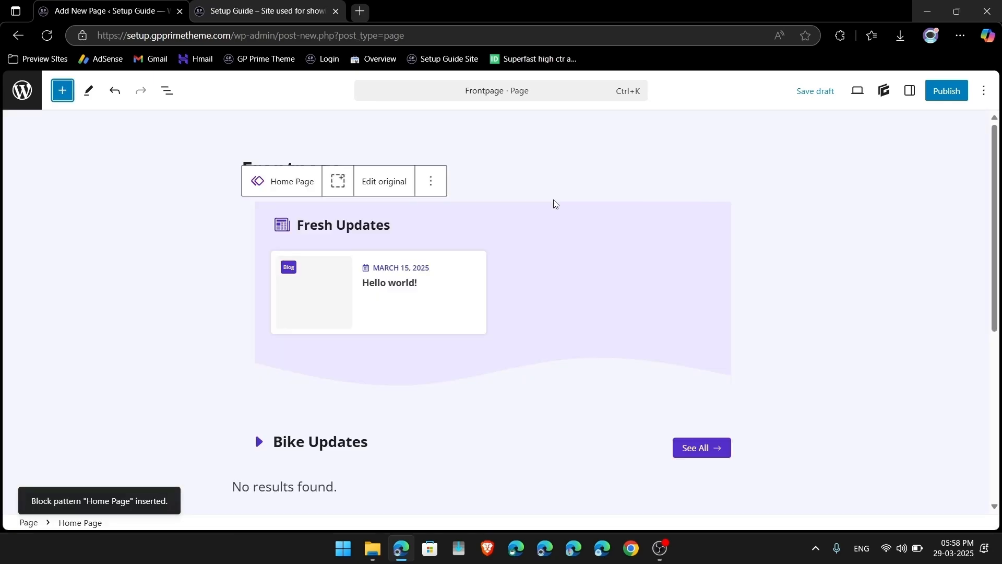
left_click(391, 180)
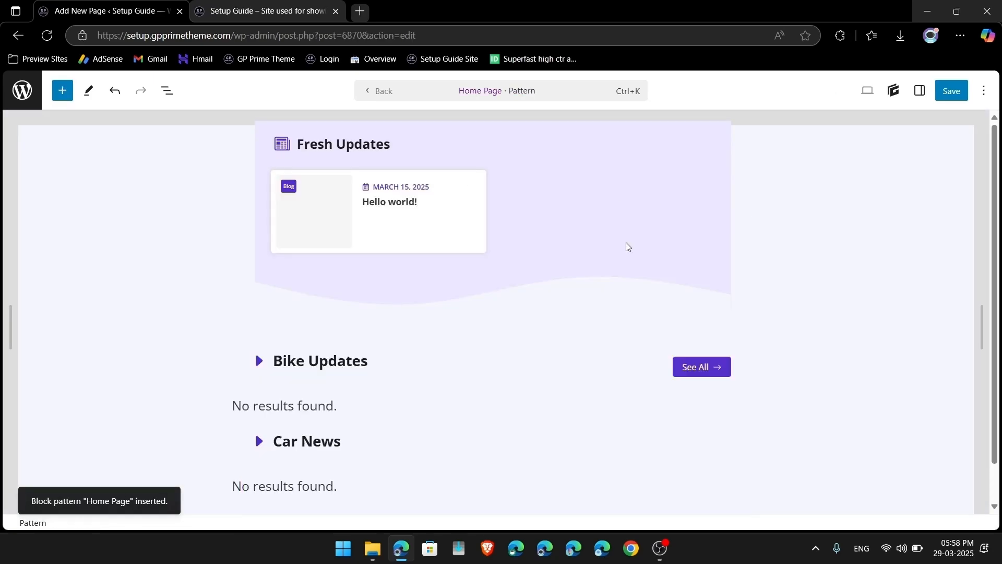
scroll(425, 253, "down", 1)
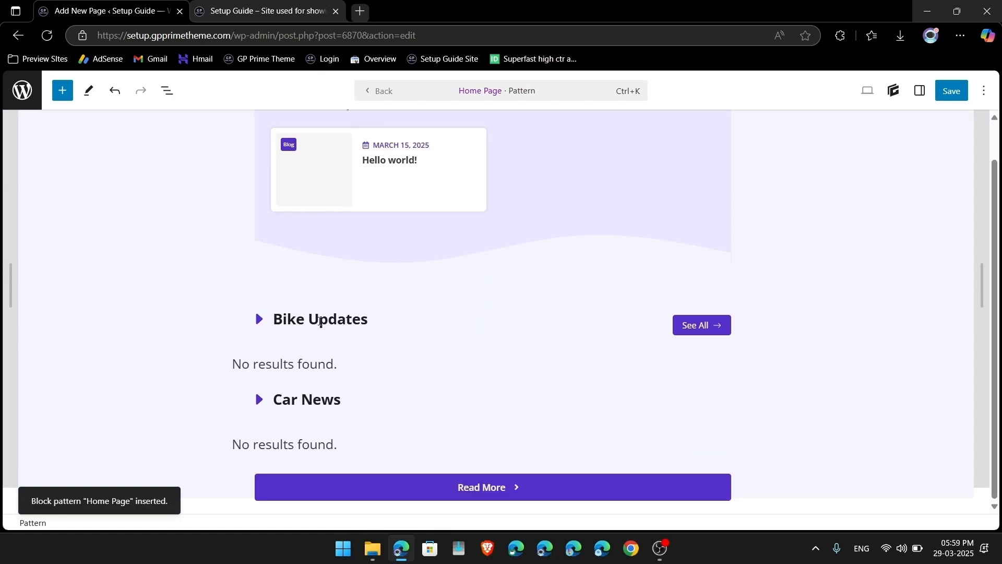
left_click_drag(265, 327, 352, 327)
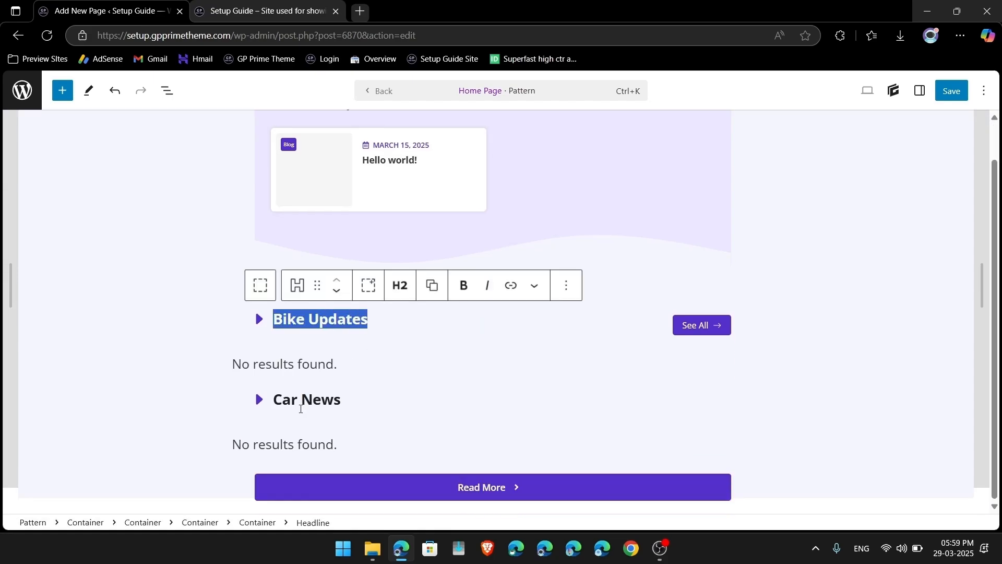
left_click_drag(273, 400, 342, 401)
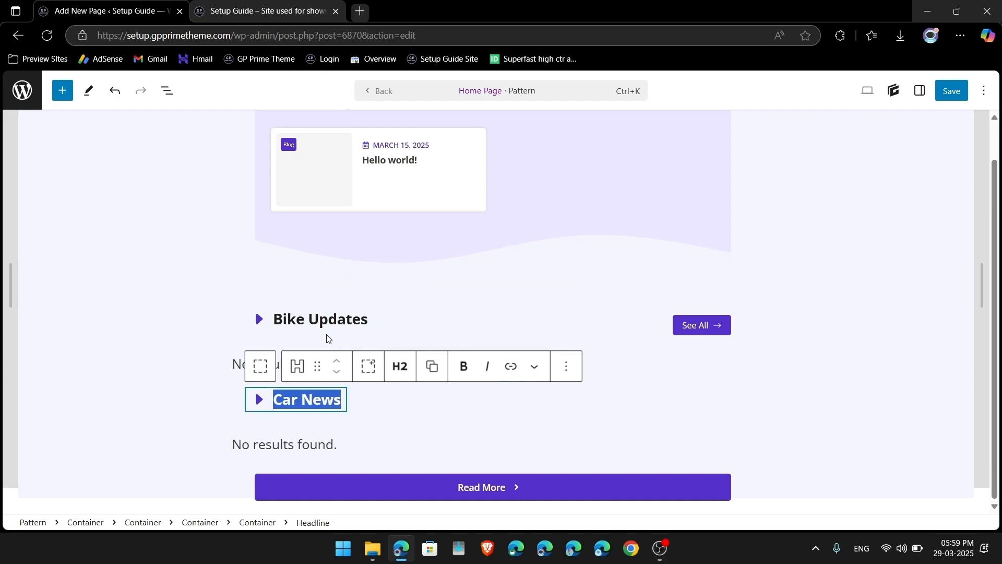
scroll(760, 216, "up", 1)
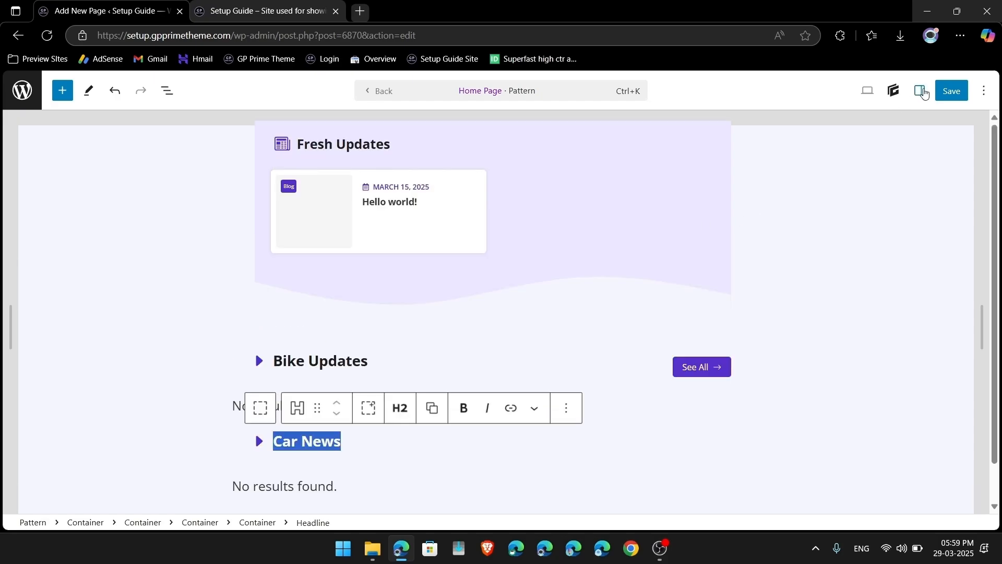
Step: Save the synced Home Page pattern and go back to the Frontpage draft
left_click(921, 91)
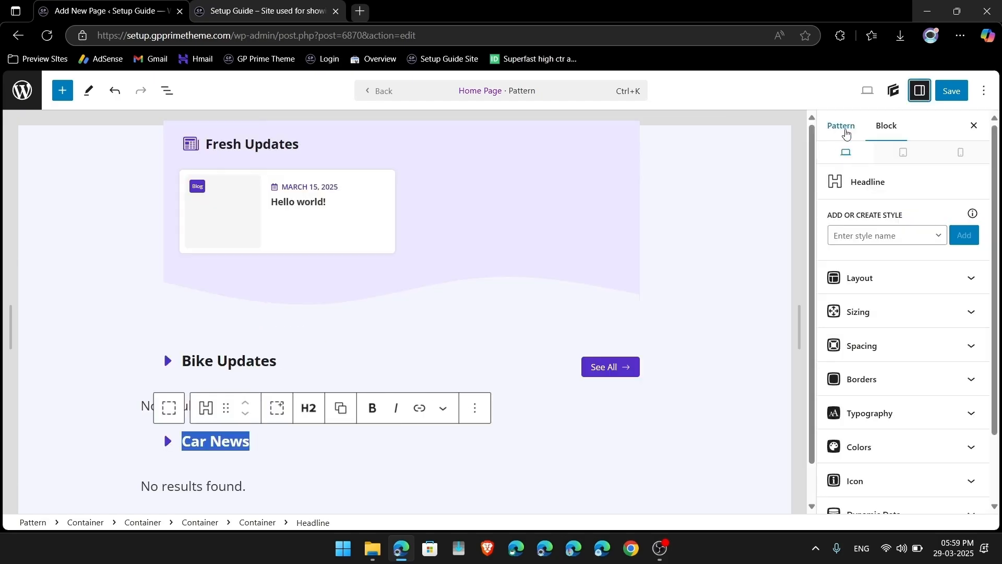
left_click(842, 126)
left_click(963, 93)
left_click(962, 93)
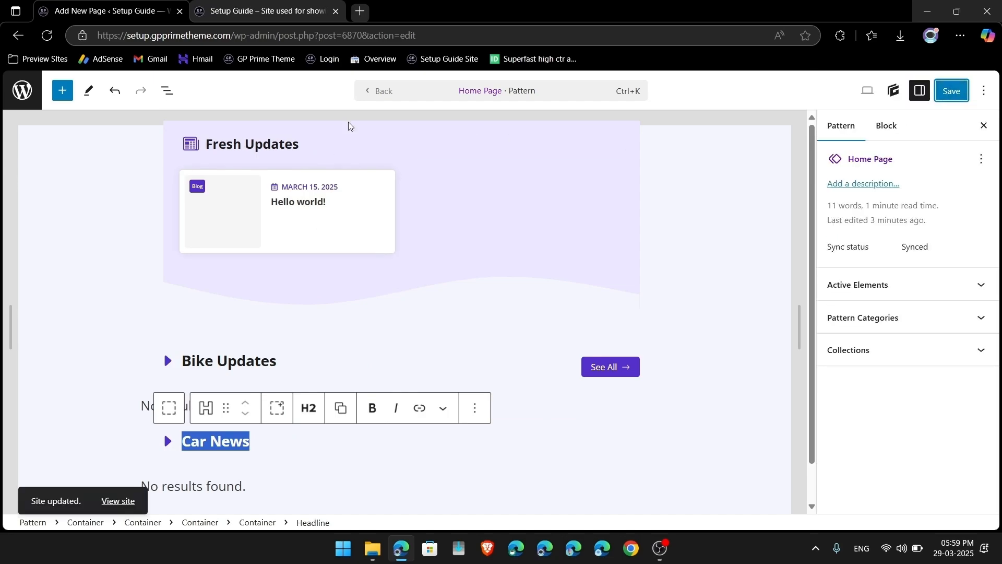
left_click(372, 92)
Step: Disable the Frontpage title, set its sidebar layout to No Sidebars, and publish it
scroll(801, 302, "down", 3)
scroll(903, 355, "down", 4)
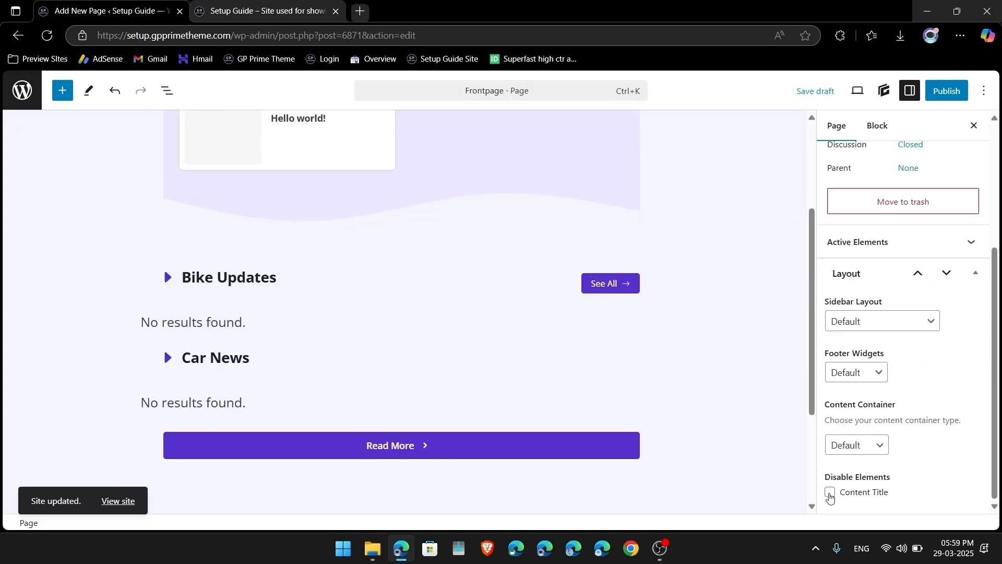
left_click(831, 493)
scroll(704, 277, "up", 3)
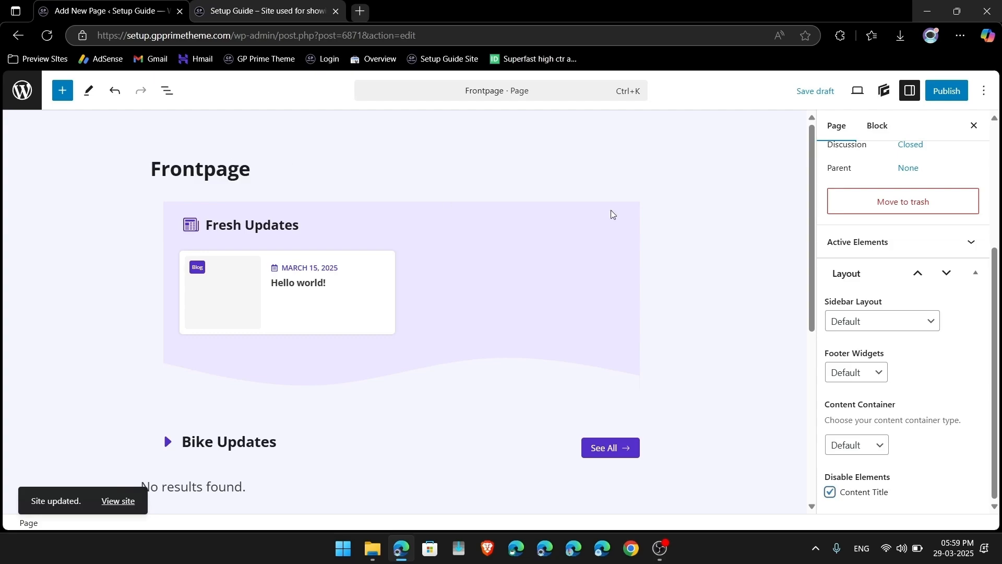
left_click(875, 330)
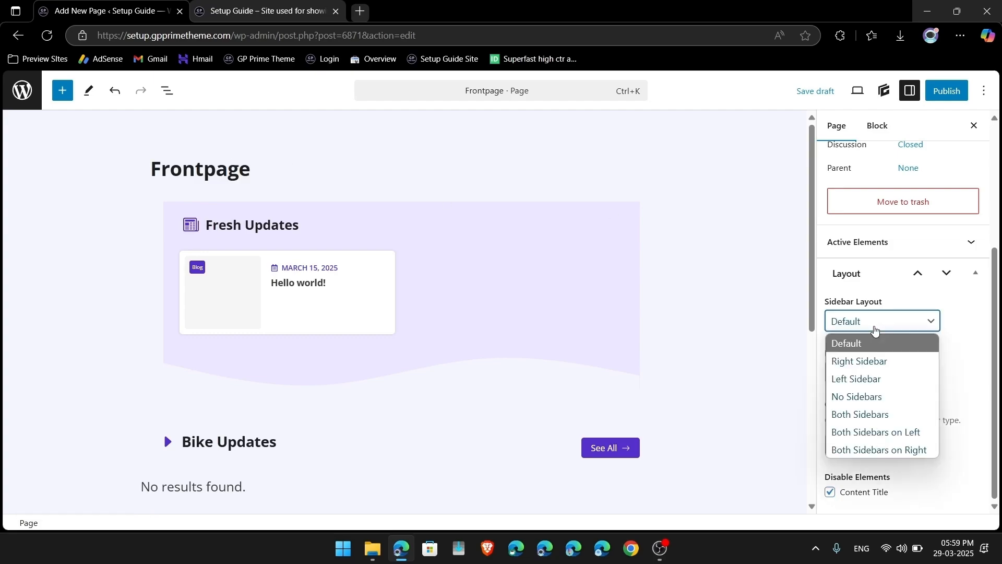
left_click(862, 397)
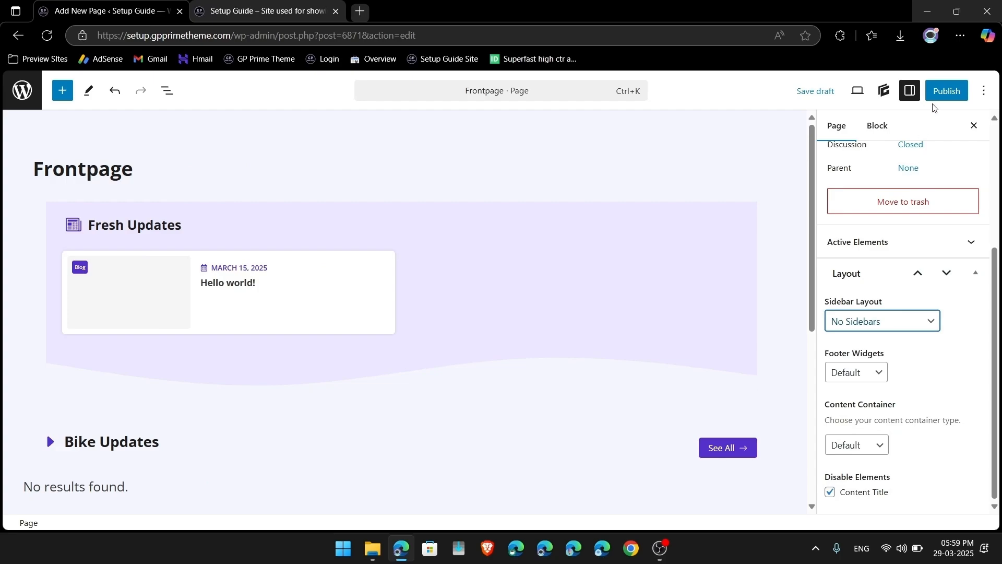
left_click(954, 89)
left_click(955, 89)
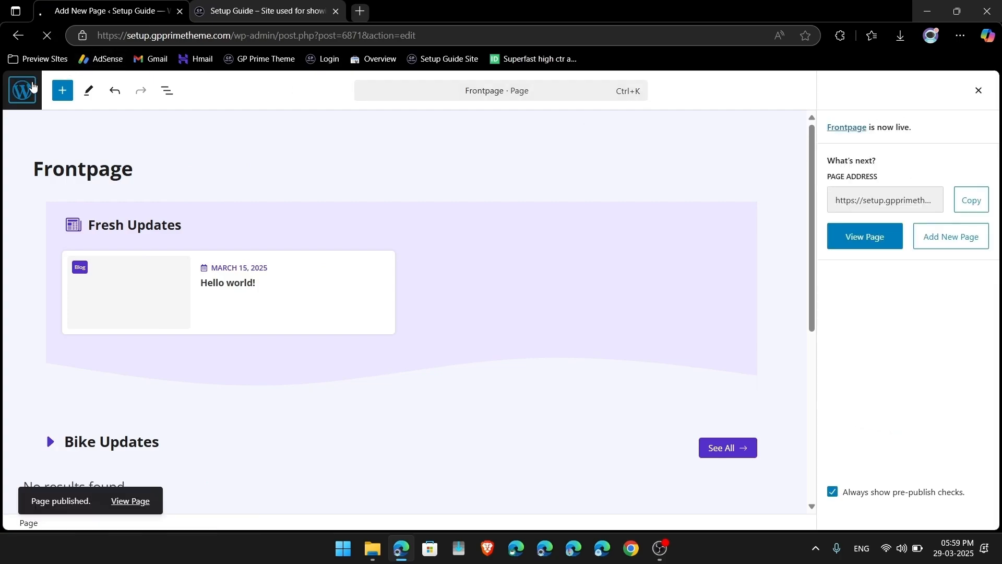
left_click(32, 86)
Step: Reload the live site tab to see the new page, then return to the admin
left_click(233, 8)
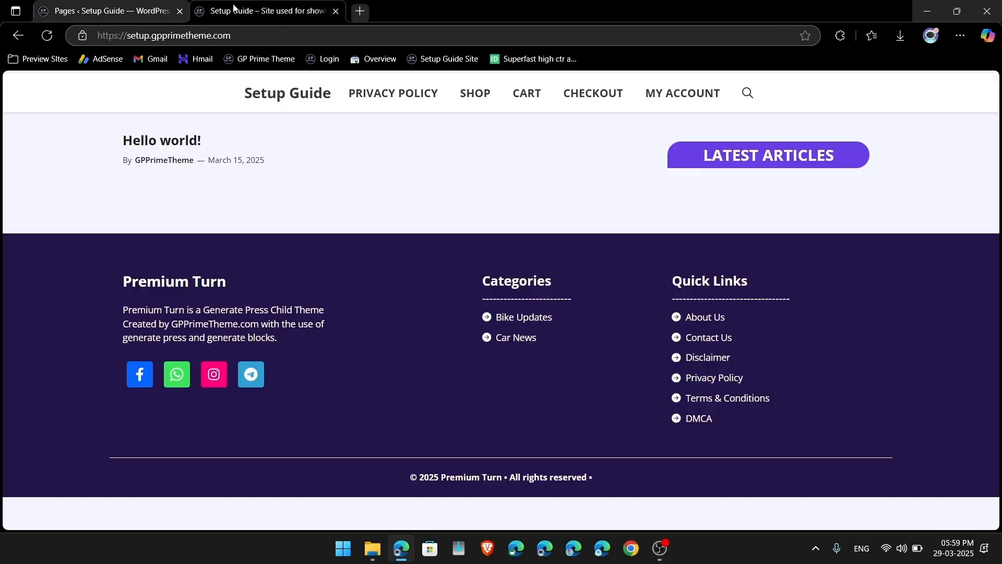
left_click(47, 35)
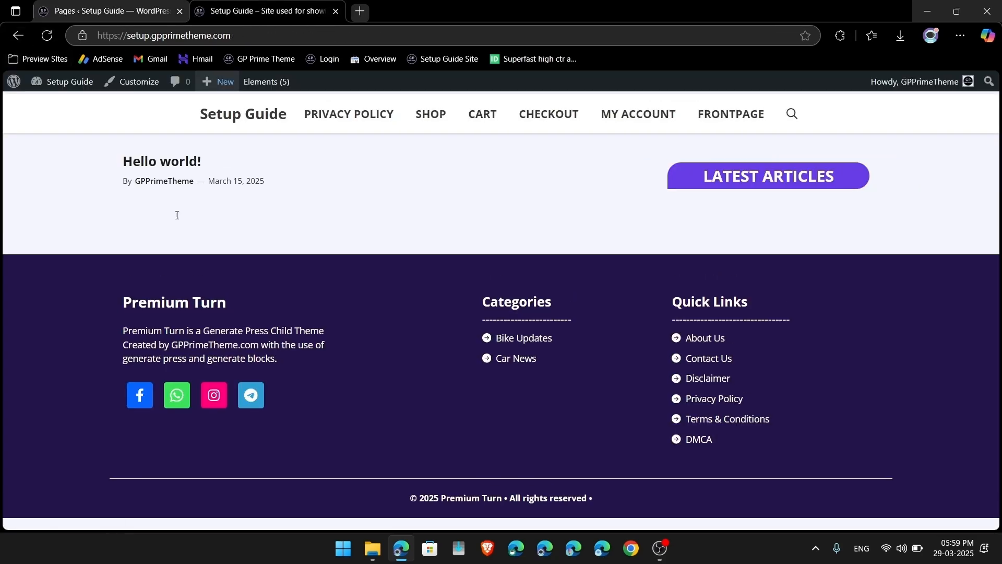
left_click(87, 16)
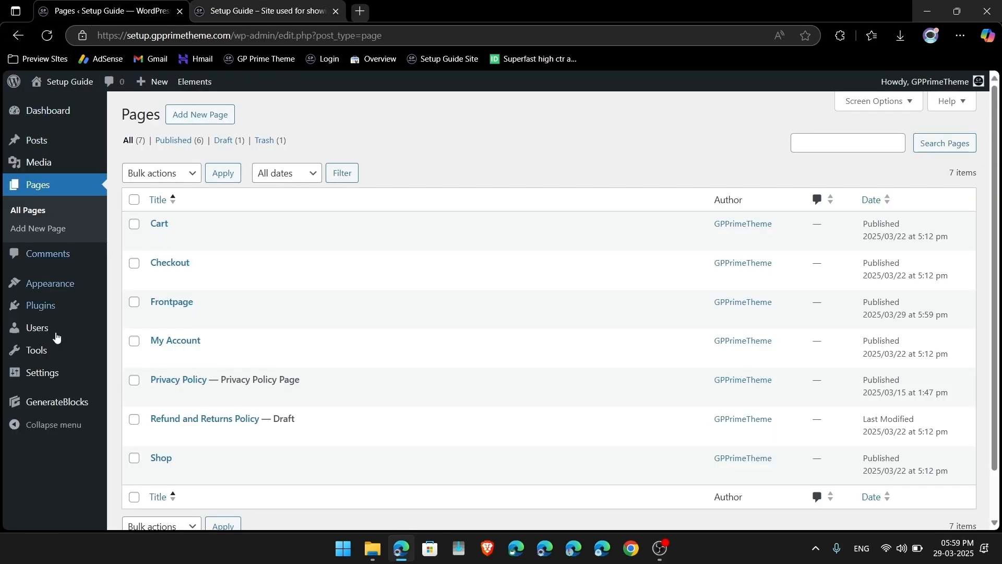
Step: In Settings > Reading, choose a static homepage set to Frontpage and save
mouse_move(47, 372)
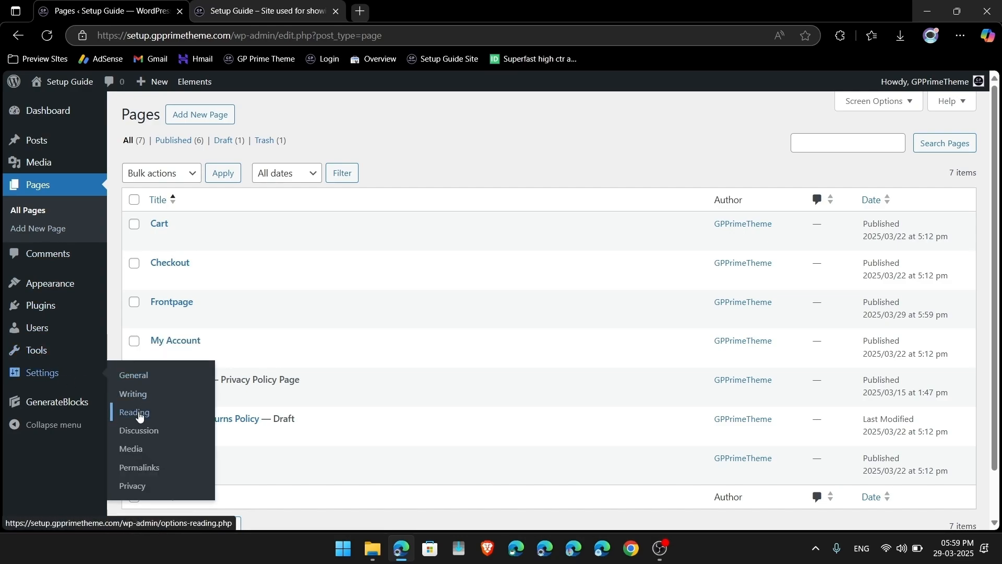
left_click(138, 415)
left_click(271, 170)
left_click(355, 202)
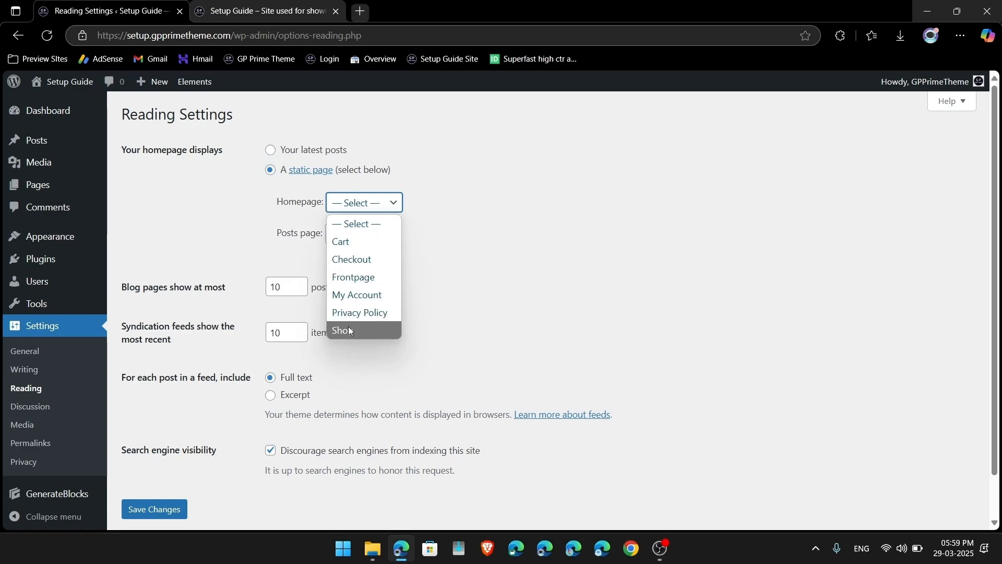
left_click(365, 284)
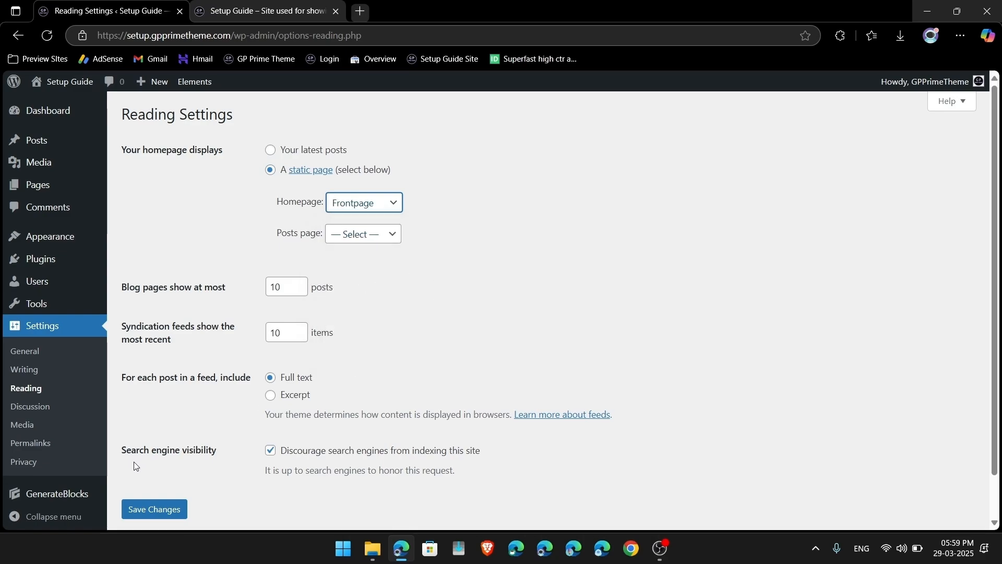
left_click(142, 511)
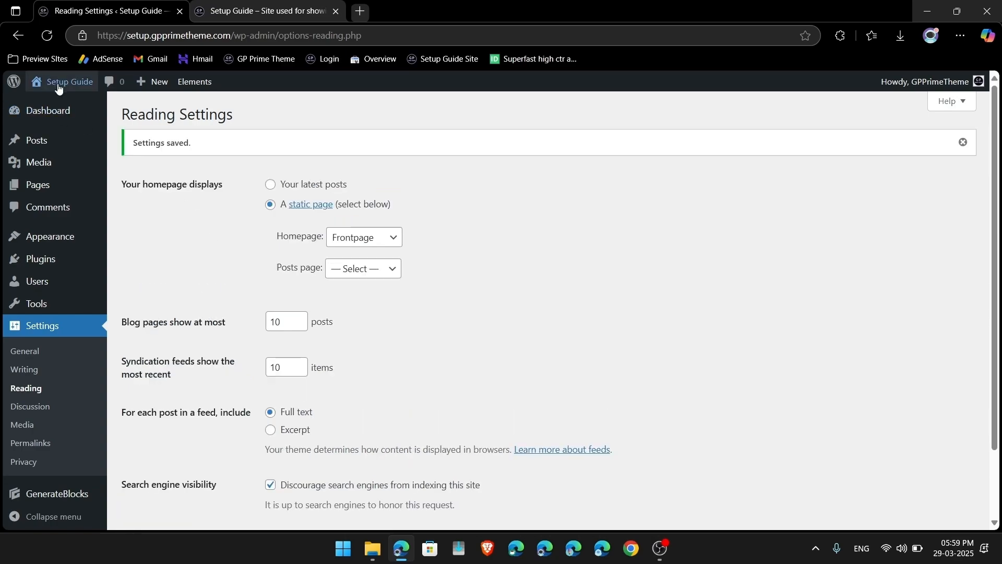
Step: Open the live homepage, open the Hello world! post from it twice, then return to the Dashboard
left_click(61, 86)
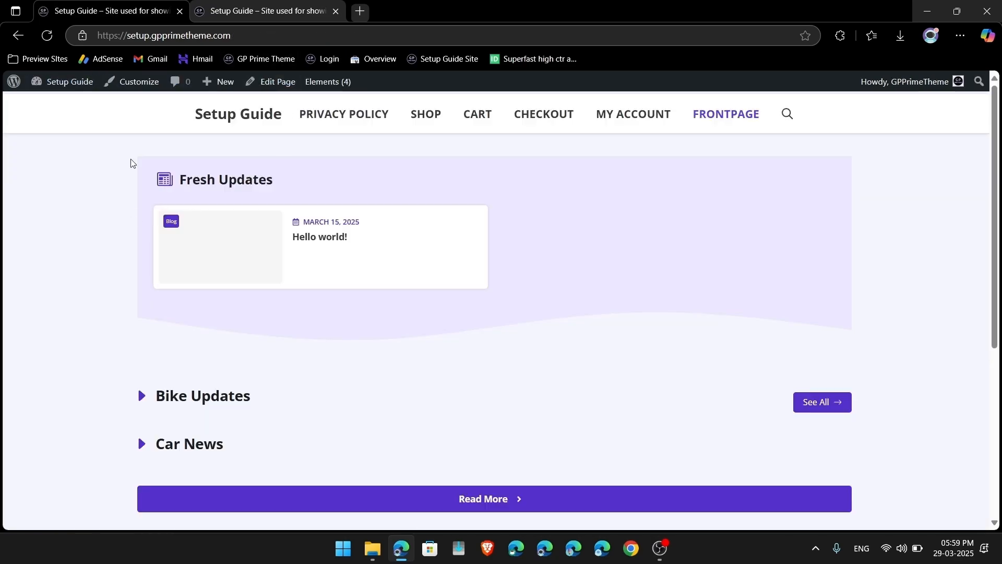
scroll(342, 286, "down", 5)
scroll(342, 287, "up", 5)
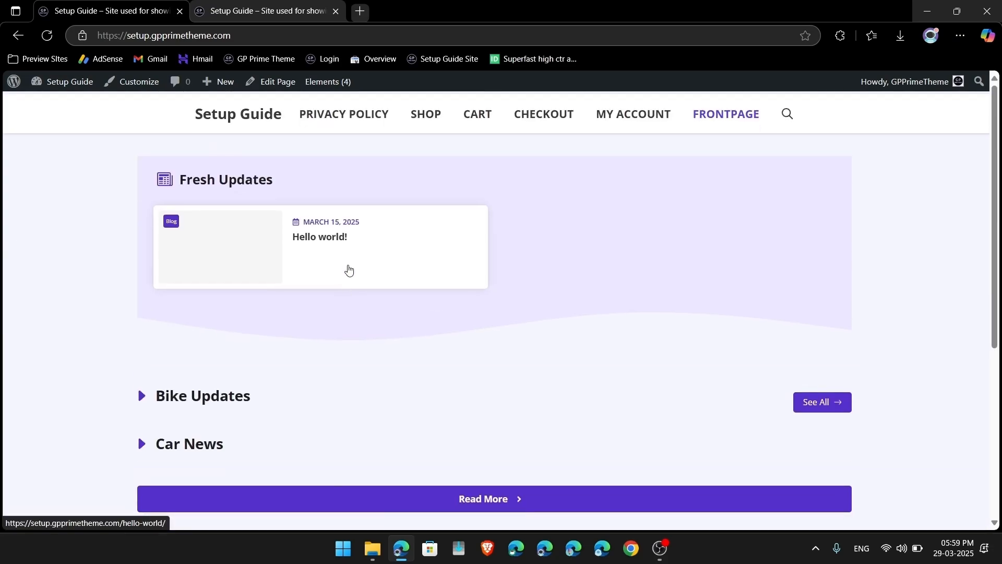
left_click(309, 242)
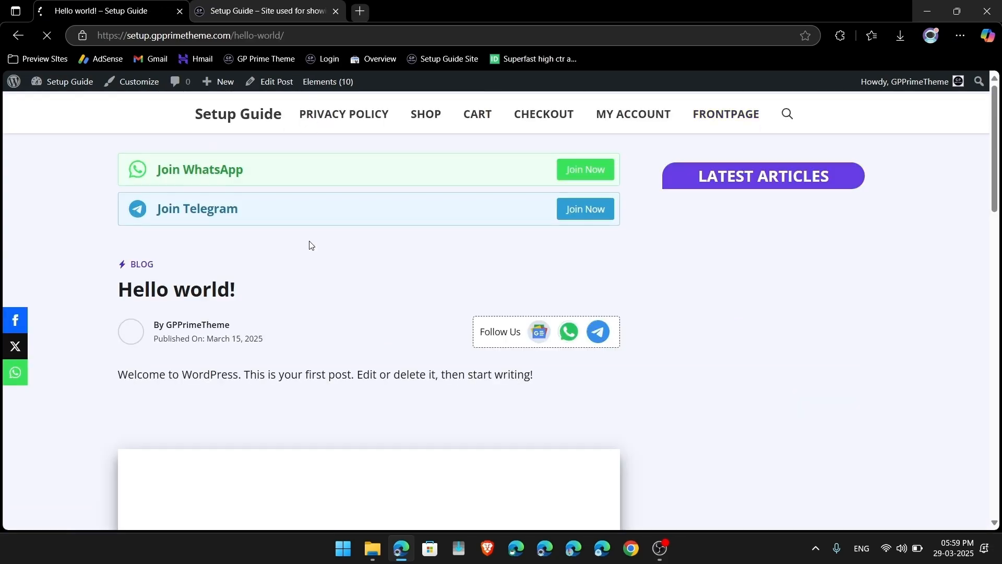
left_click(239, 116)
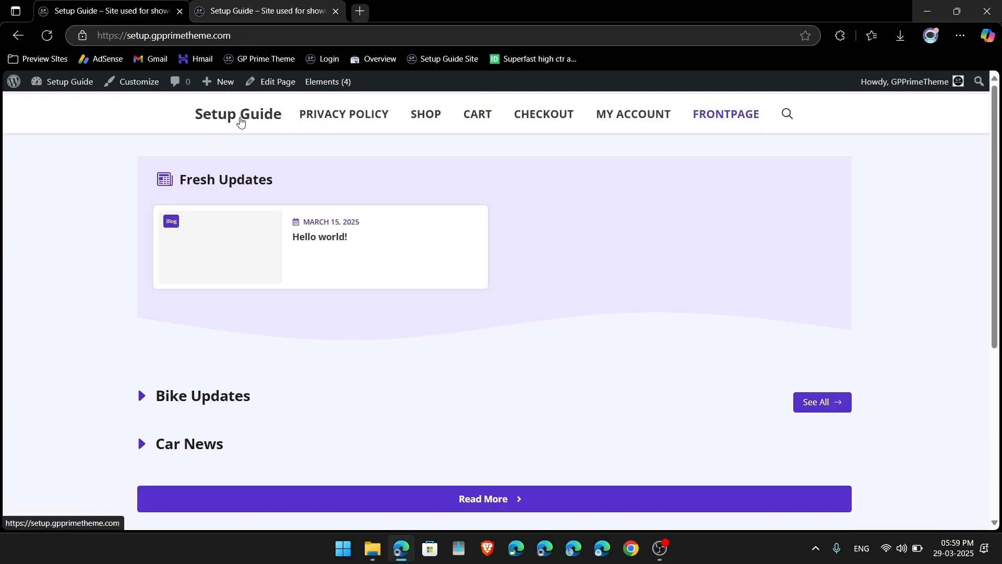
scroll(402, 307, "down", 5)
scroll(402, 307, "up", 5)
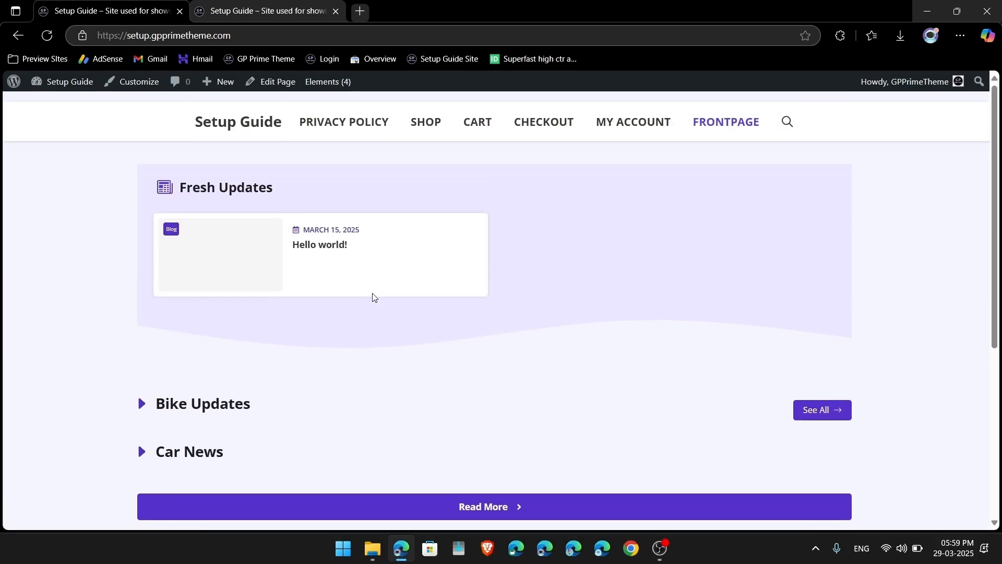
left_click(296, 233)
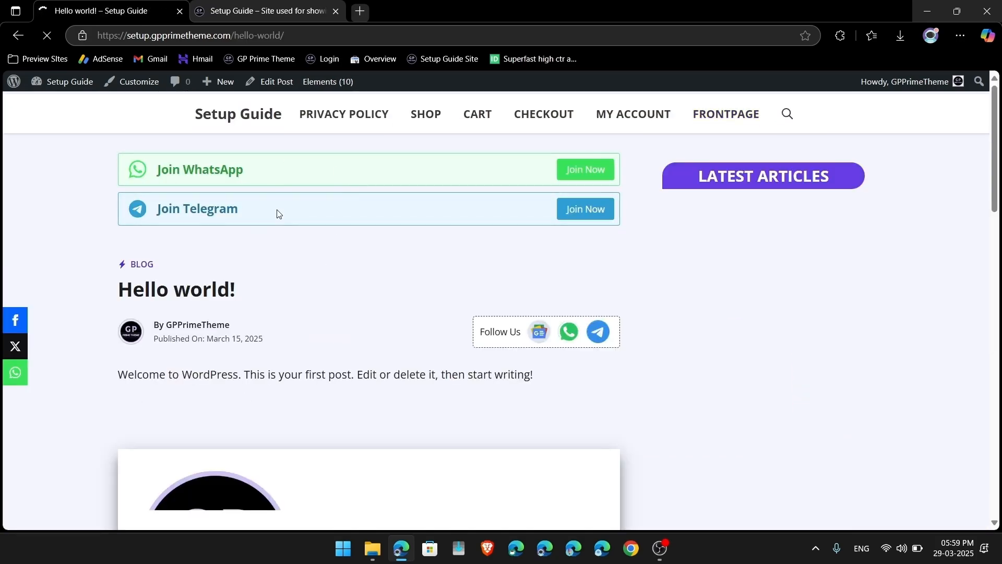
left_click(245, 120)
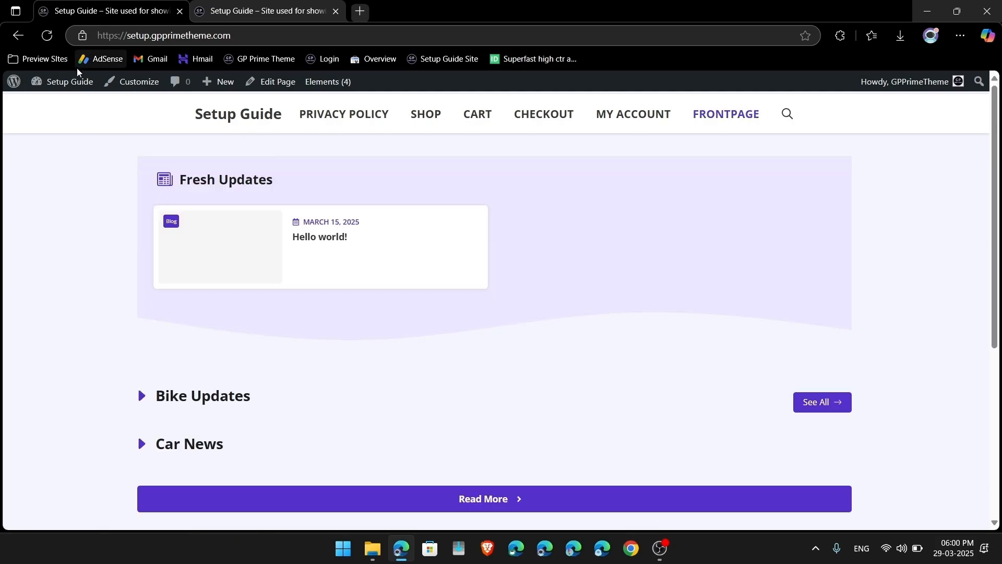
left_click(65, 82)
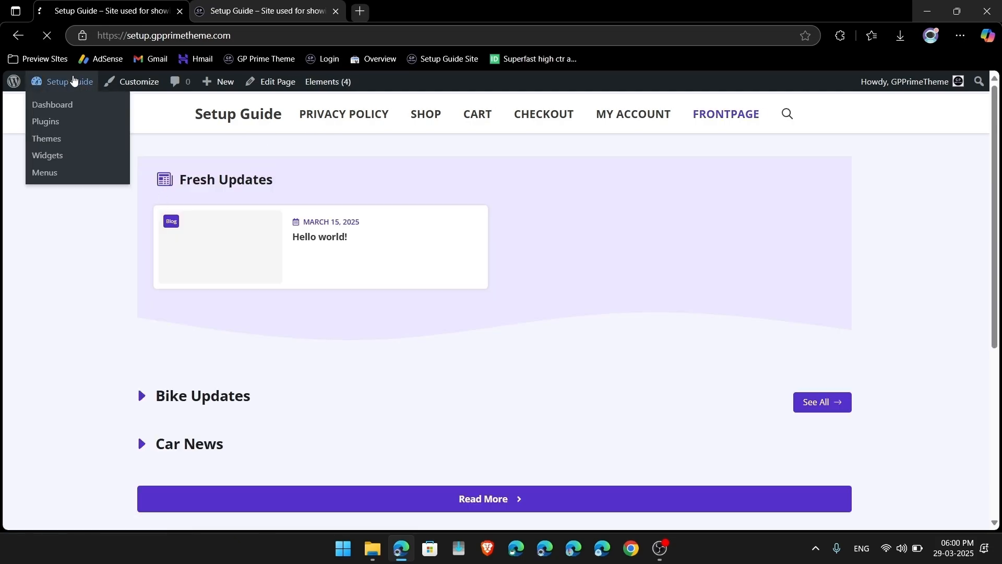
Step: Trash the checked pages except Frontpage via Bulk actions, then empty the pages trash
mouse_move(22, 194)
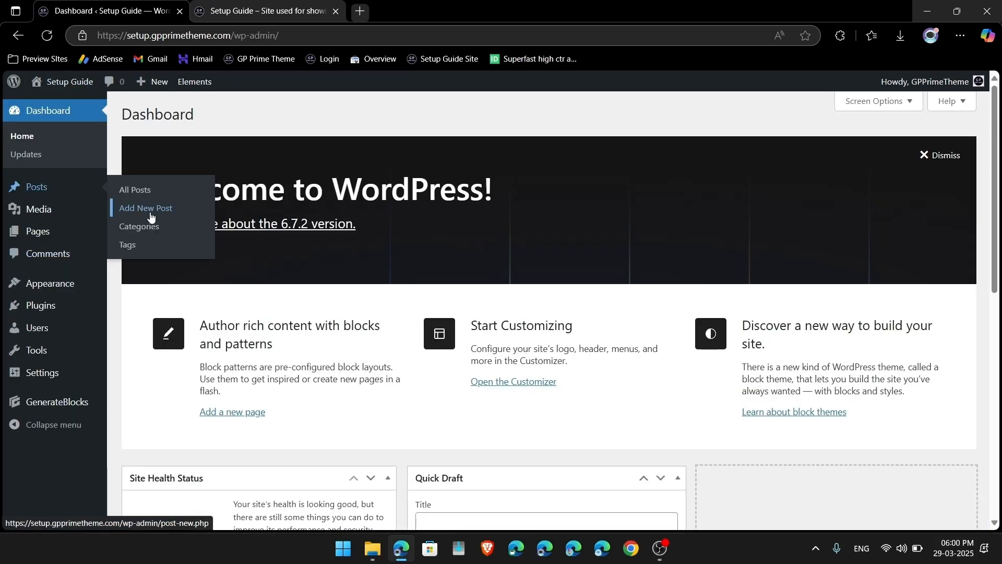
left_click(47, 233)
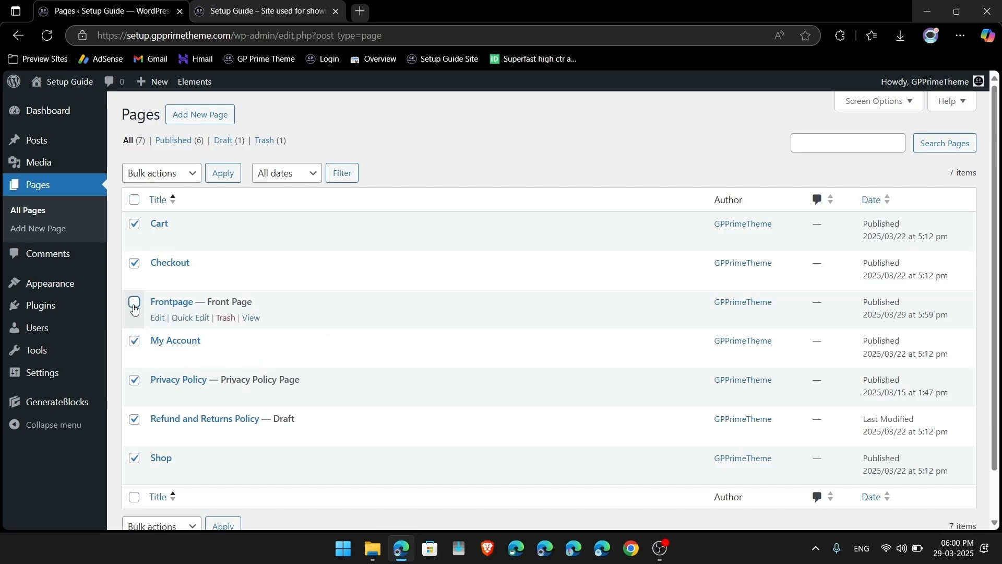
scroll(266, 349, "down", 1)
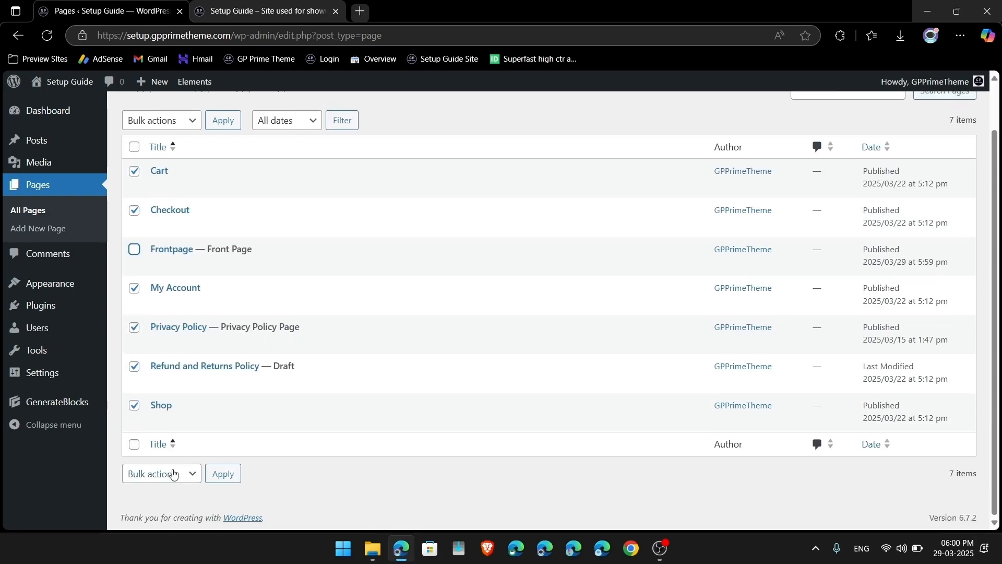
left_click(175, 472)
left_click(176, 453)
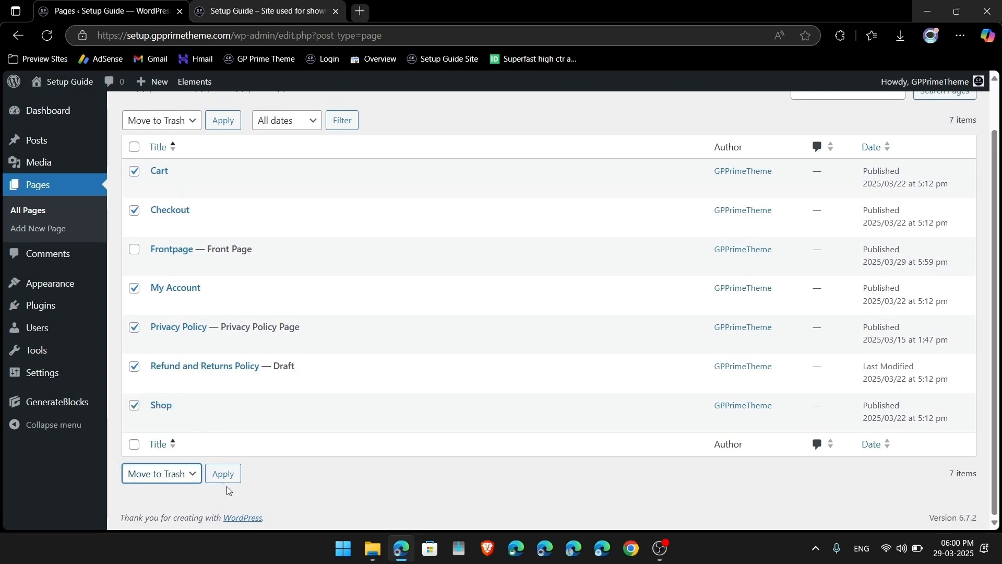
left_click(231, 478)
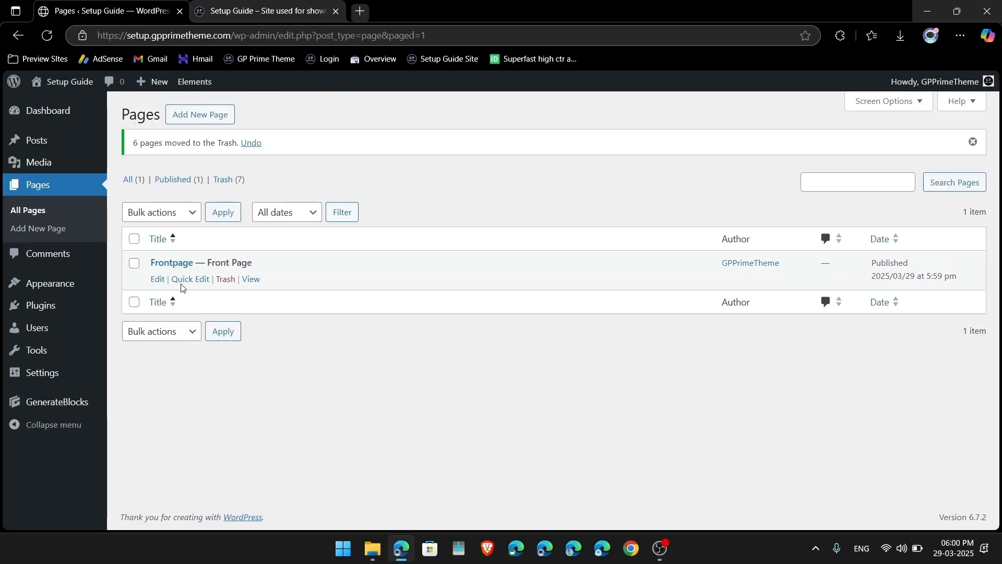
left_click(228, 179)
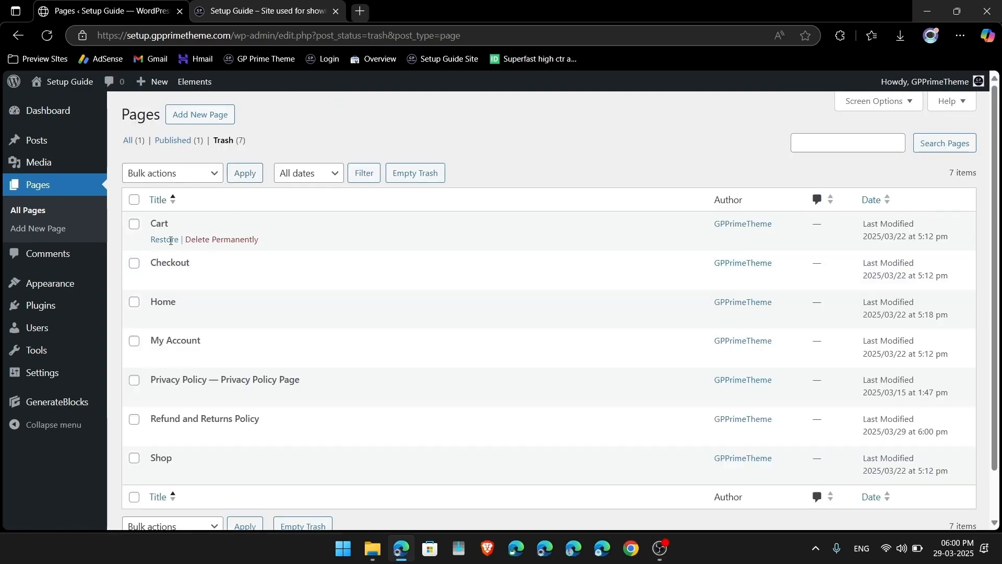
left_click(406, 173)
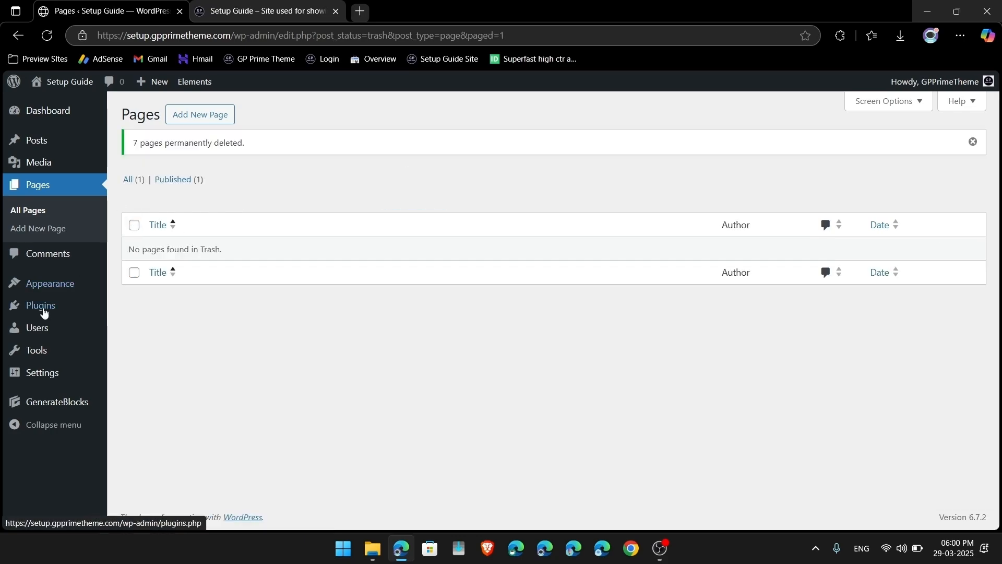
Step: Trash the Hello world! post and delete it permanently from the posts trash
left_click(37, 139)
mouse_move(286, 217)
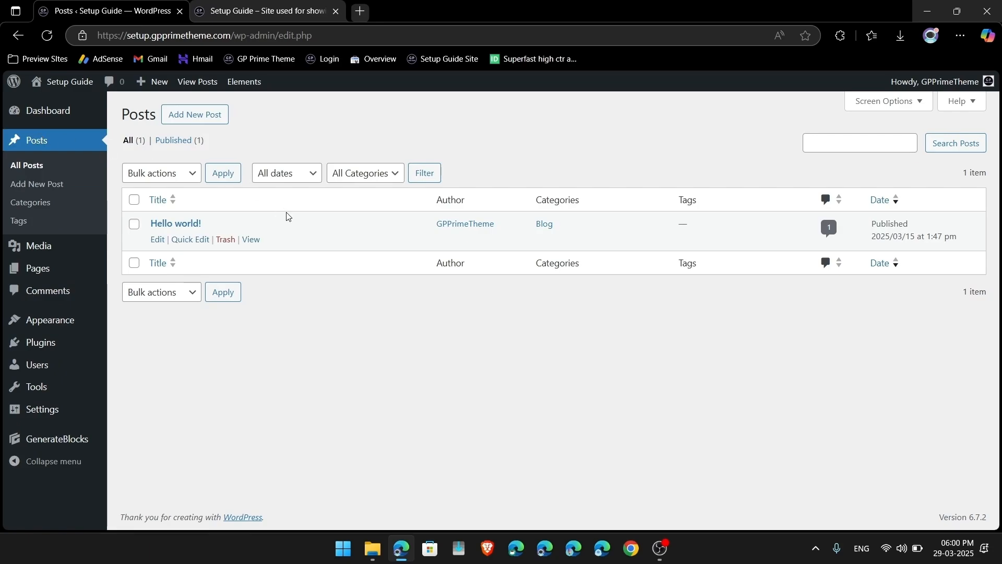
left_click(225, 239)
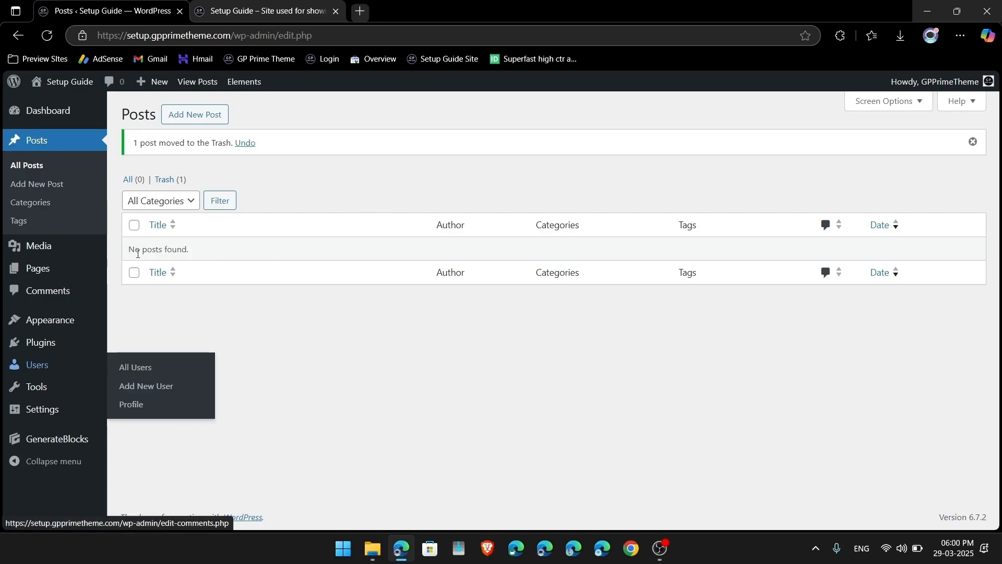
left_click(167, 188)
mouse_move(296, 243)
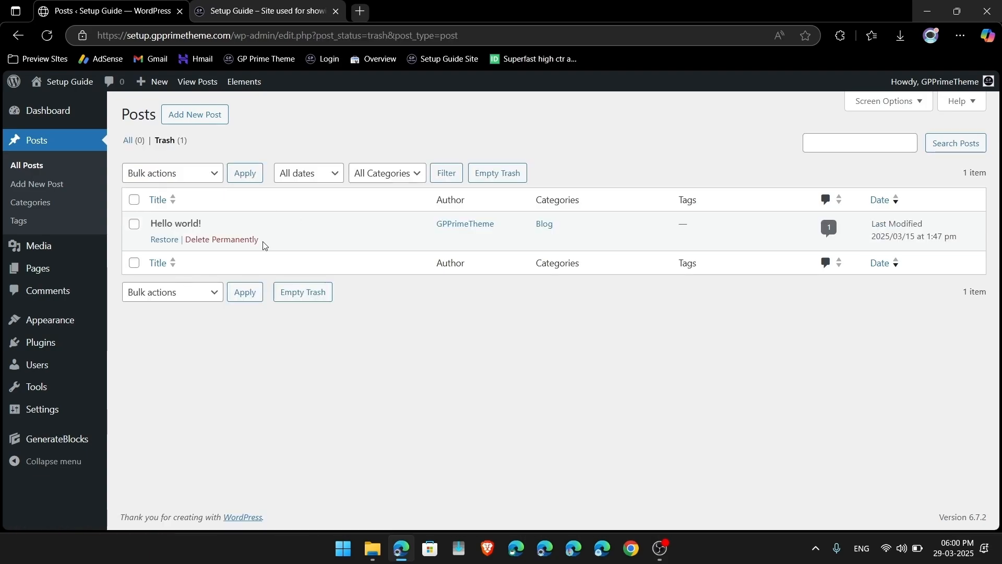
left_click(224, 239)
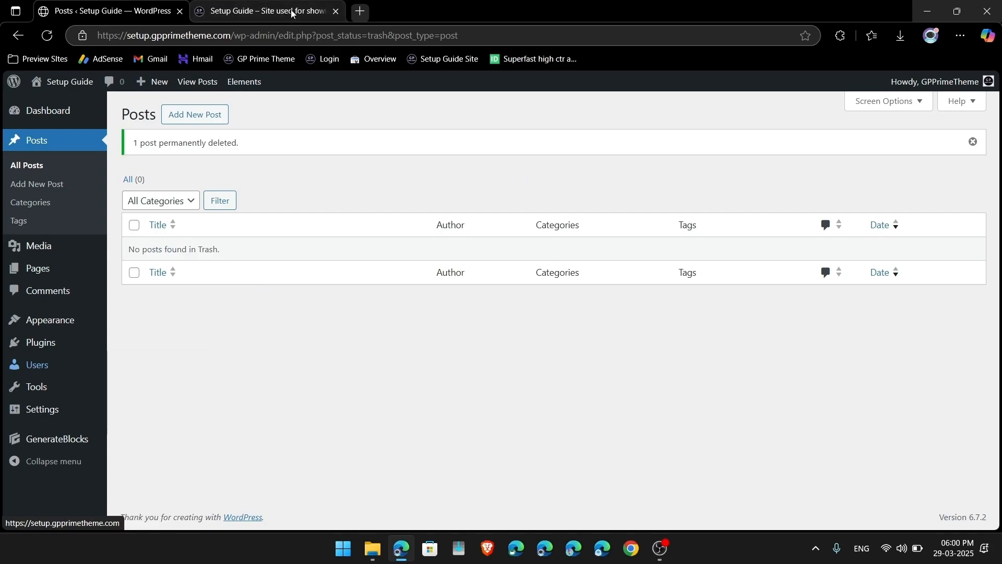
left_click(361, 11)
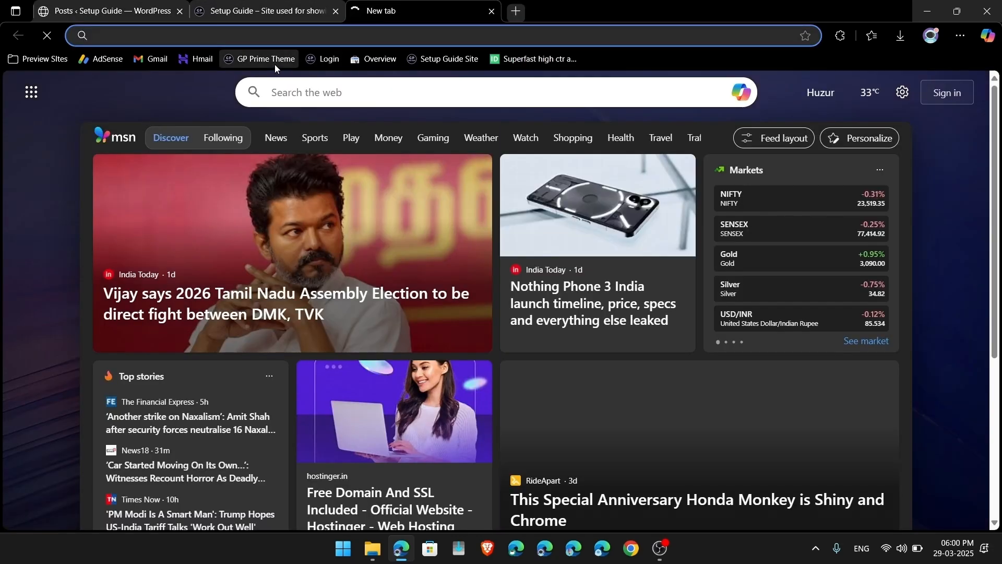
Step: Load the GP Prime Theme website, scroll through its homepage, then close that tab
left_click(275, 65)
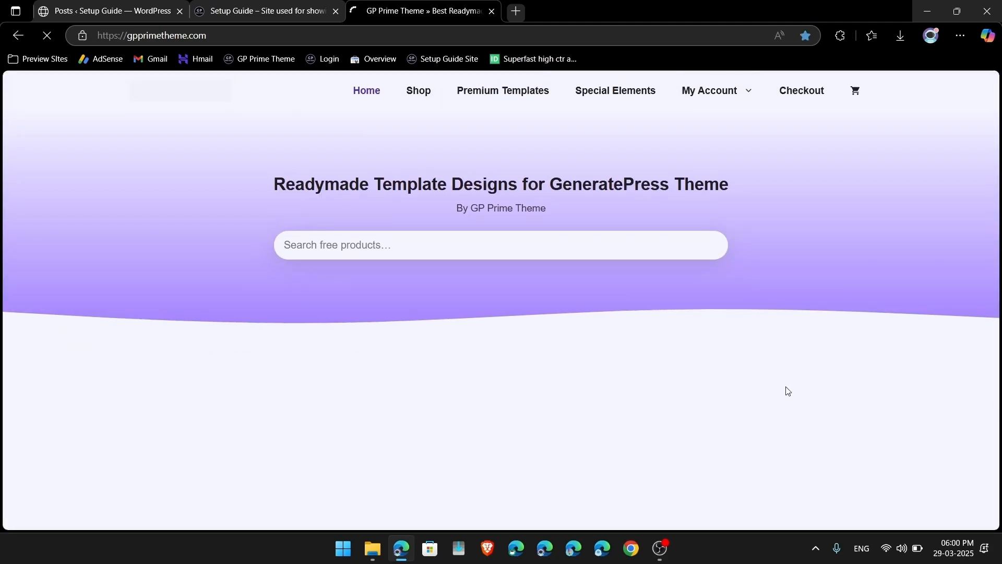
scroll(786, 387, "down", 2)
scroll(785, 386, "down", 20)
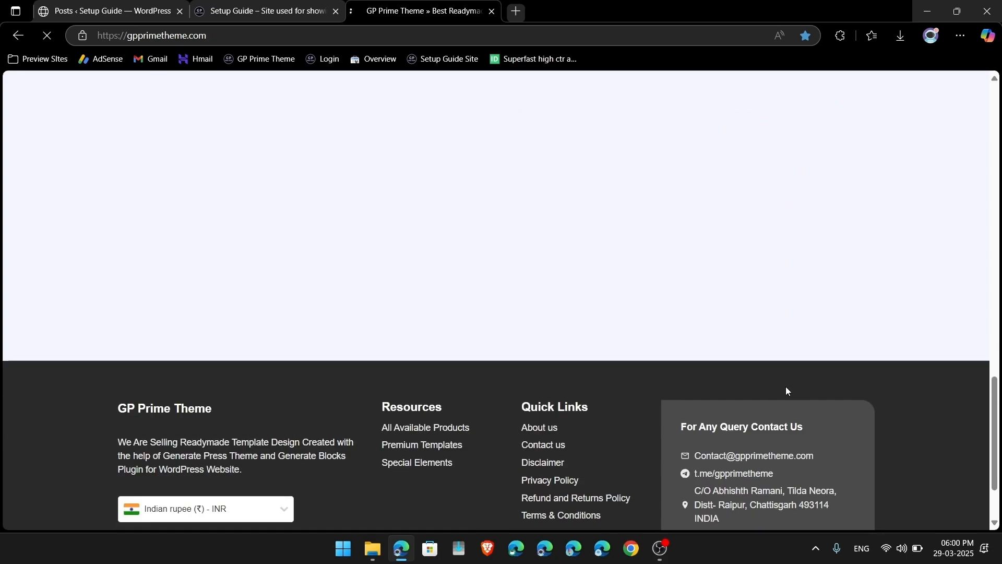
scroll(785, 386, "up", 20)
scroll(703, 441, "down", 15)
scroll(705, 442, "down", 8)
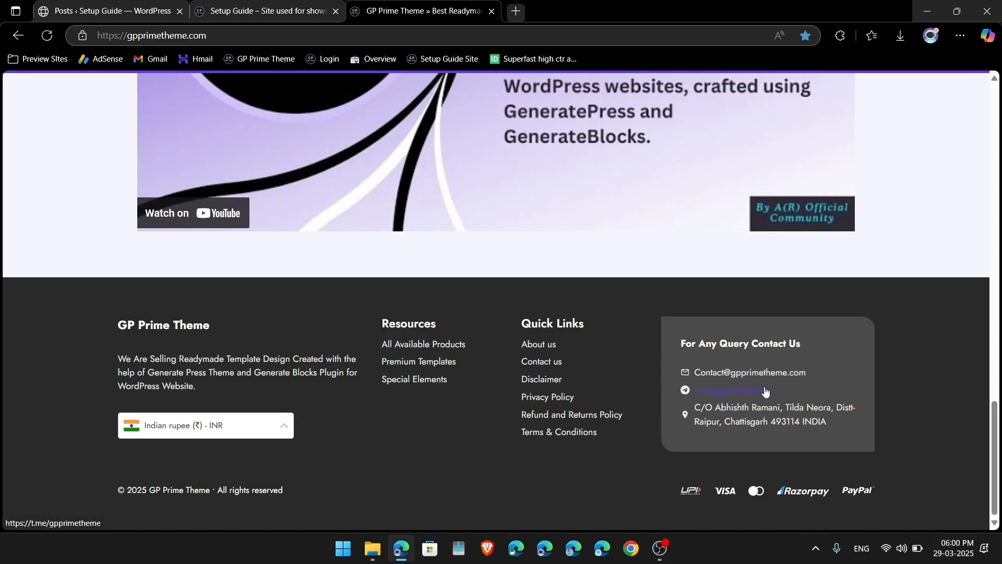
left_click(493, 11)
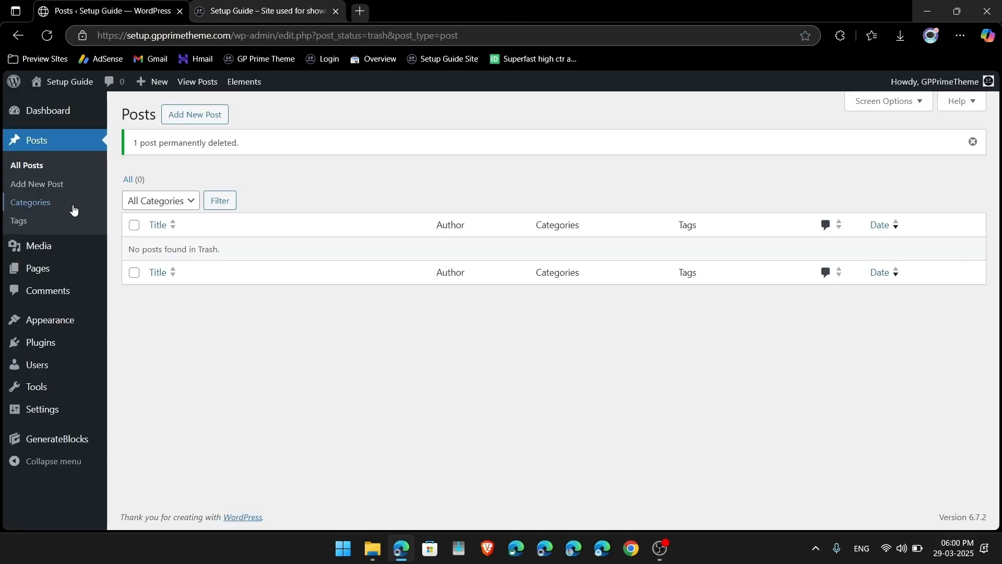
Step: Start the WordPress importer and upload post.xml from the Downloads folder
mouse_move(34, 373)
mouse_move(29, 394)
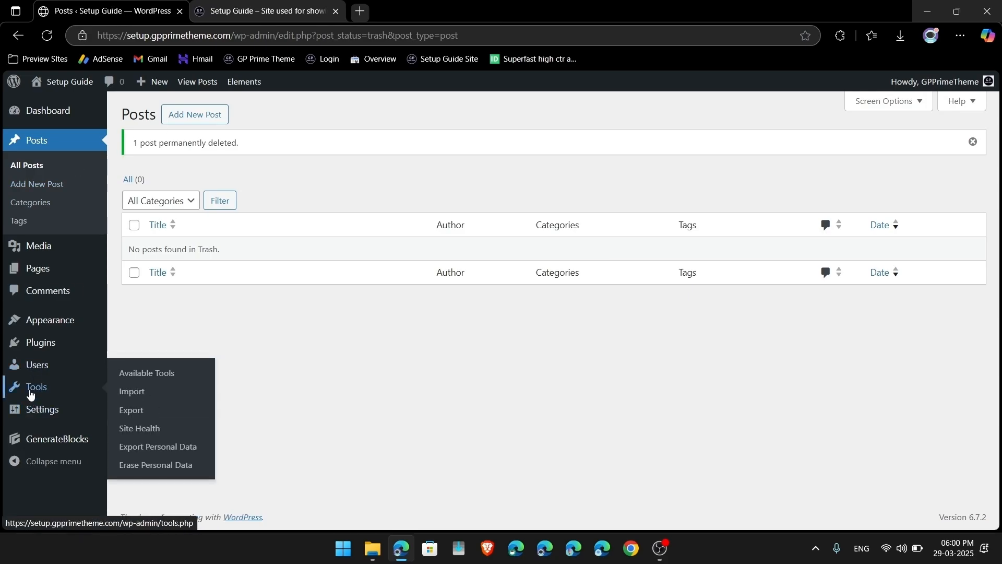
left_click(131, 392)
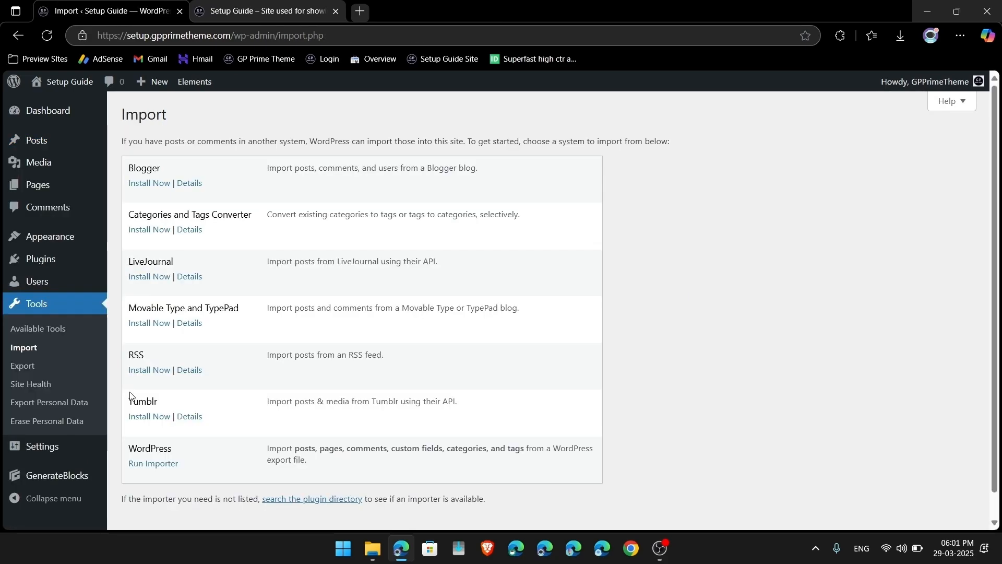
left_click(161, 465)
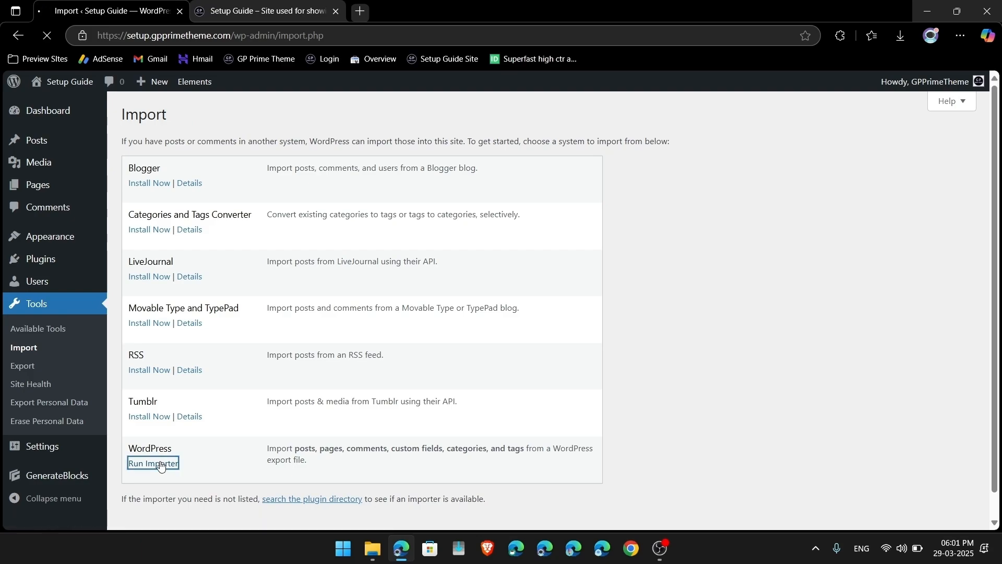
left_click(361, 186)
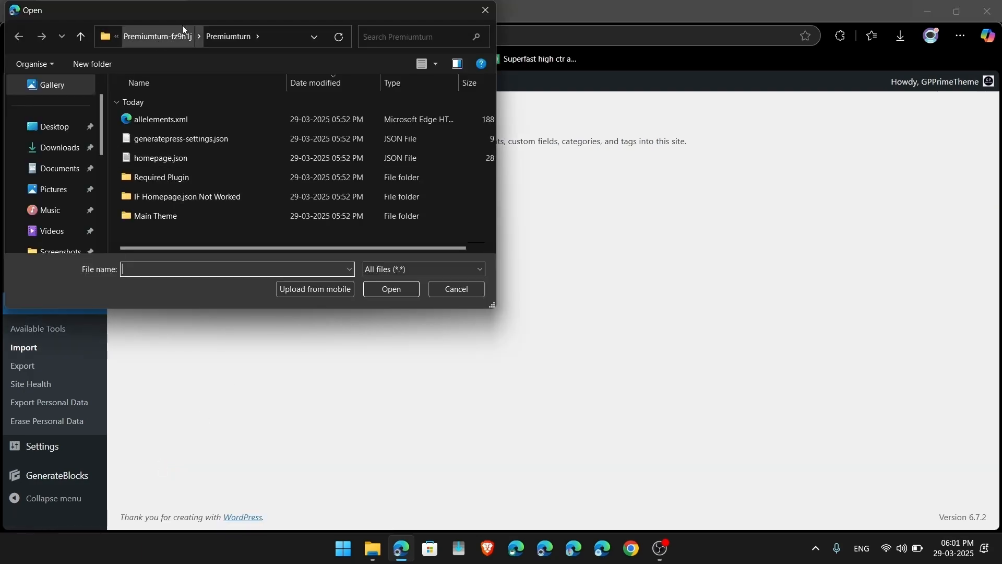
left_click(57, 151)
double_click(140, 157)
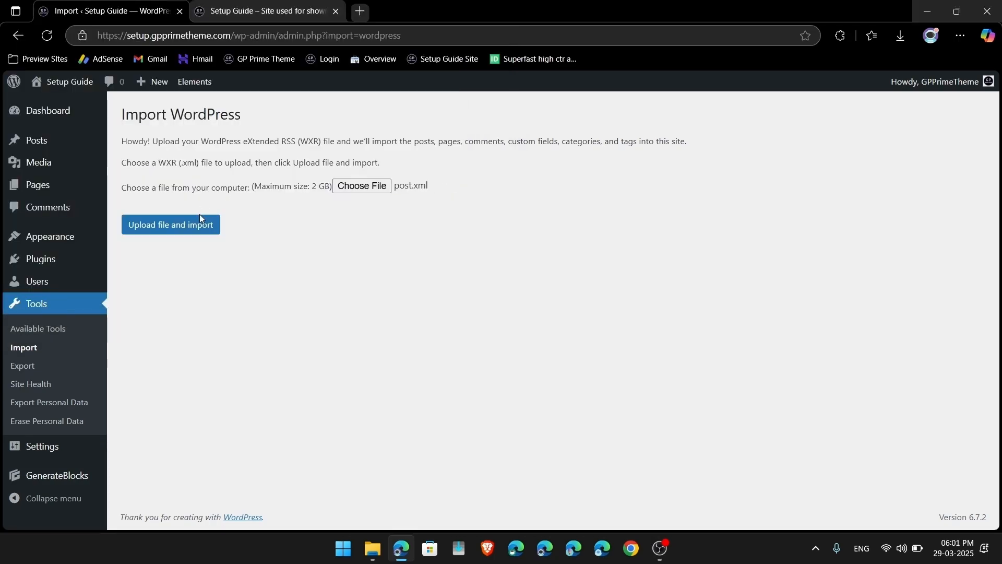
left_click(200, 218)
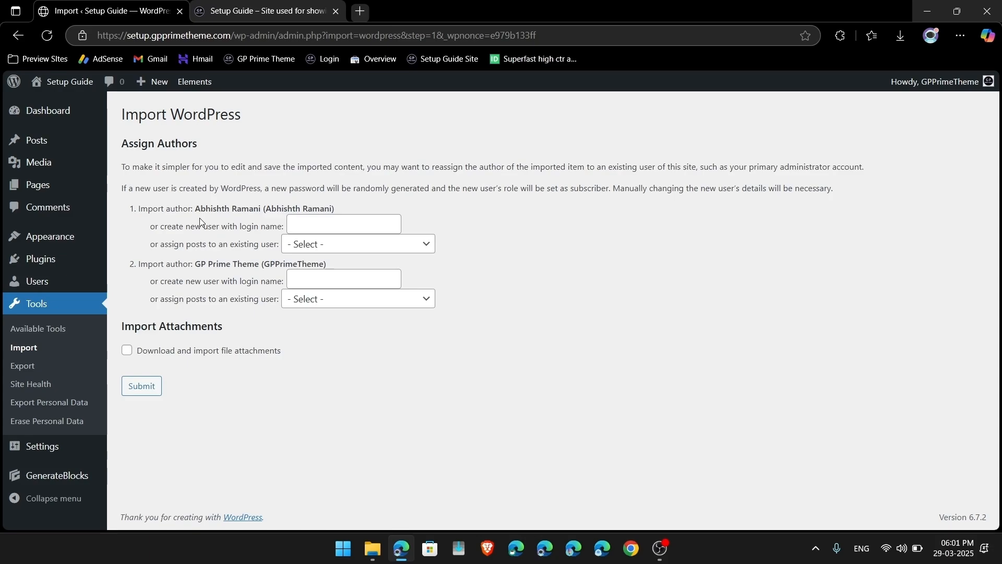
Step: Assign both imported authors to the existing user, run the import, then view the site
left_click(332, 244)
left_click(317, 279)
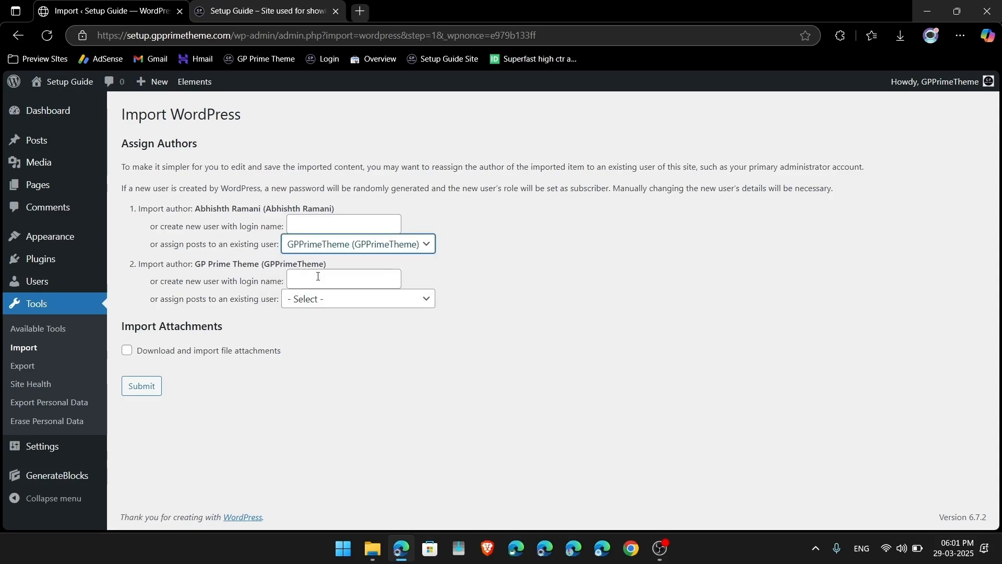
left_click(308, 302)
left_click(309, 340)
left_click(149, 383)
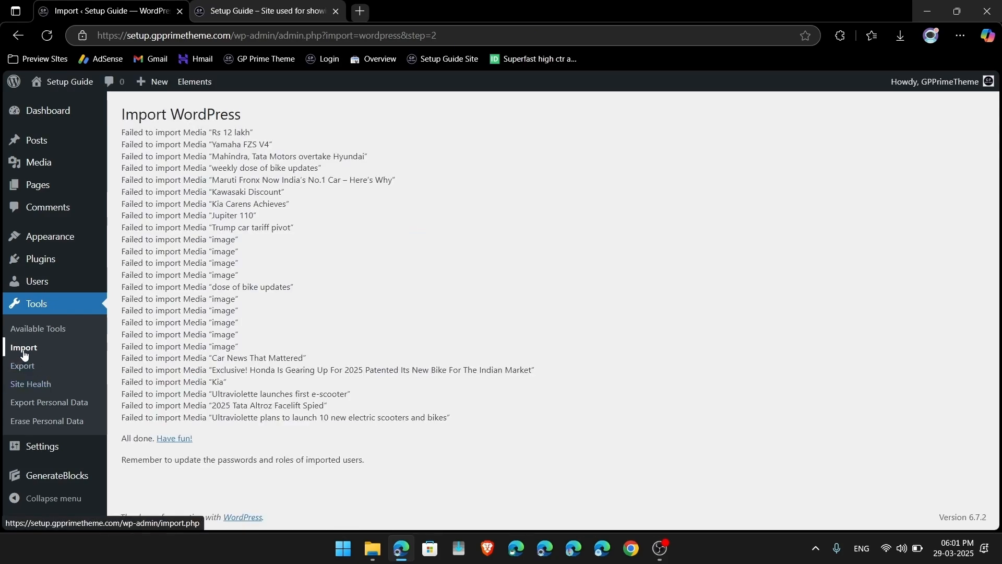
left_click(67, 82)
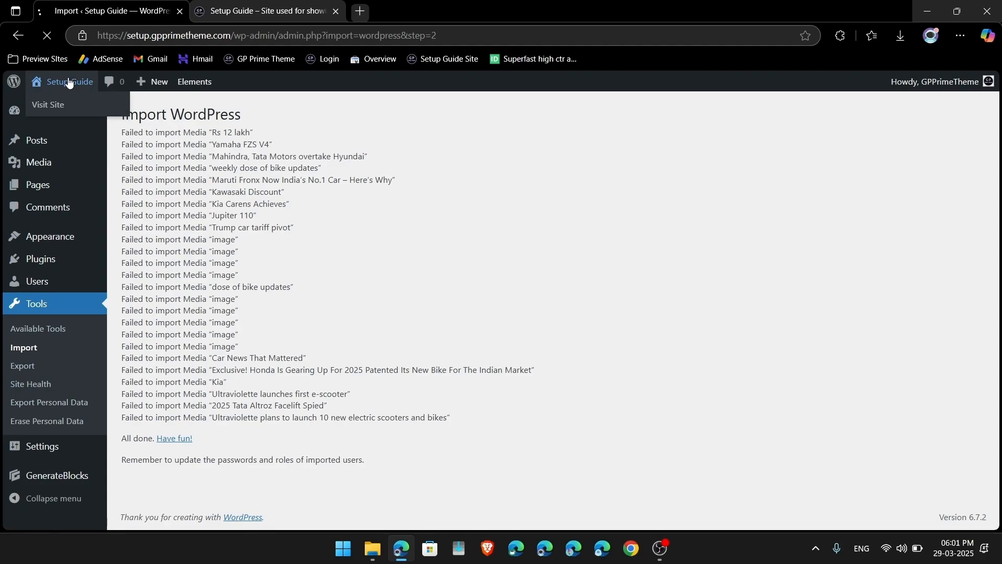
Step: Look over the imported Ultraviolette article on the live site, then return to the dashboard
scroll(326, 277, "down", 7)
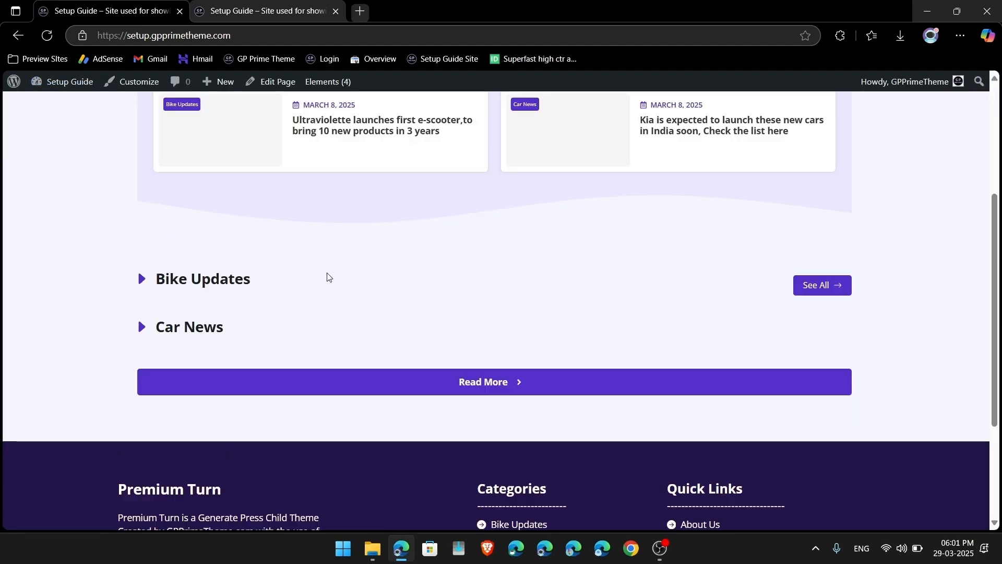
scroll(327, 275, "up", 7)
left_click(343, 262)
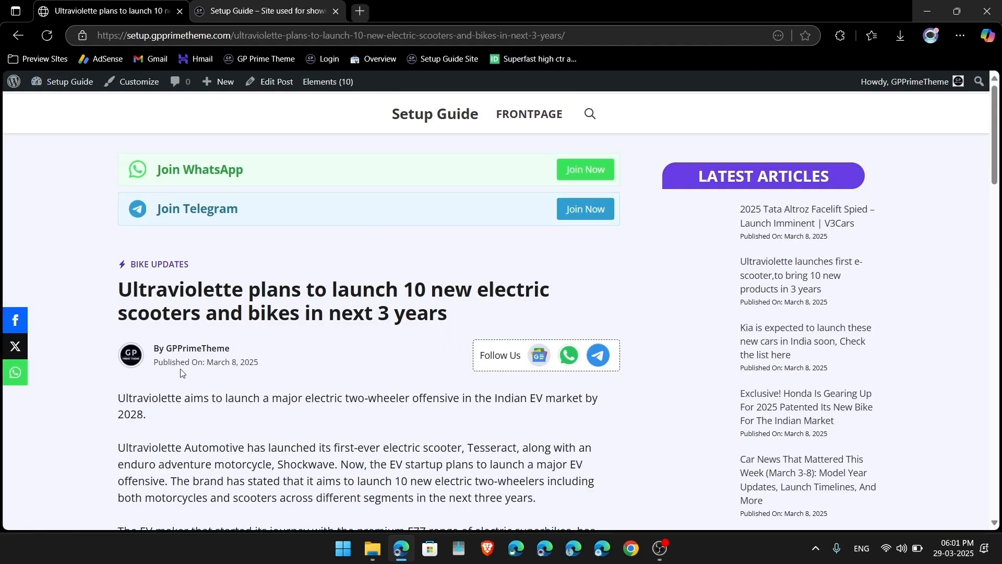
scroll(181, 373, "down", 8)
scroll(181, 373, "up", 8)
left_click(86, 81)
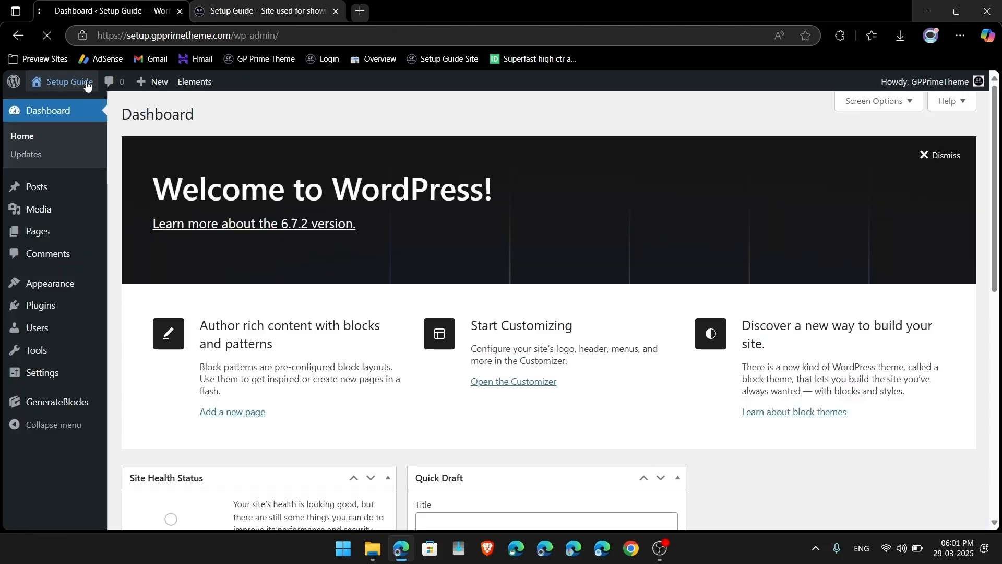
Step: Move all 16 posts to the trash, then empty the trash to delete them permanently
left_click(40, 189)
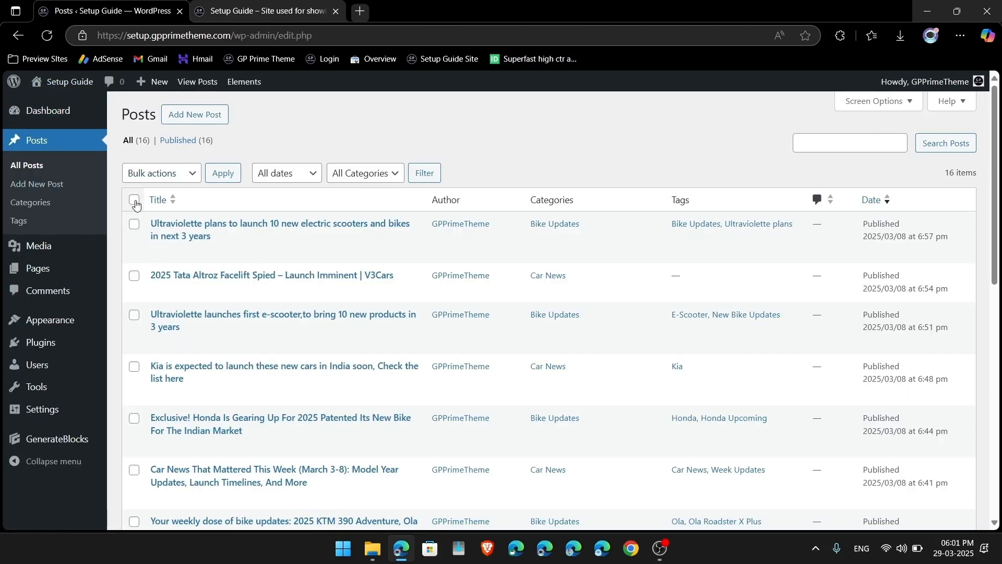
double_click(159, 173)
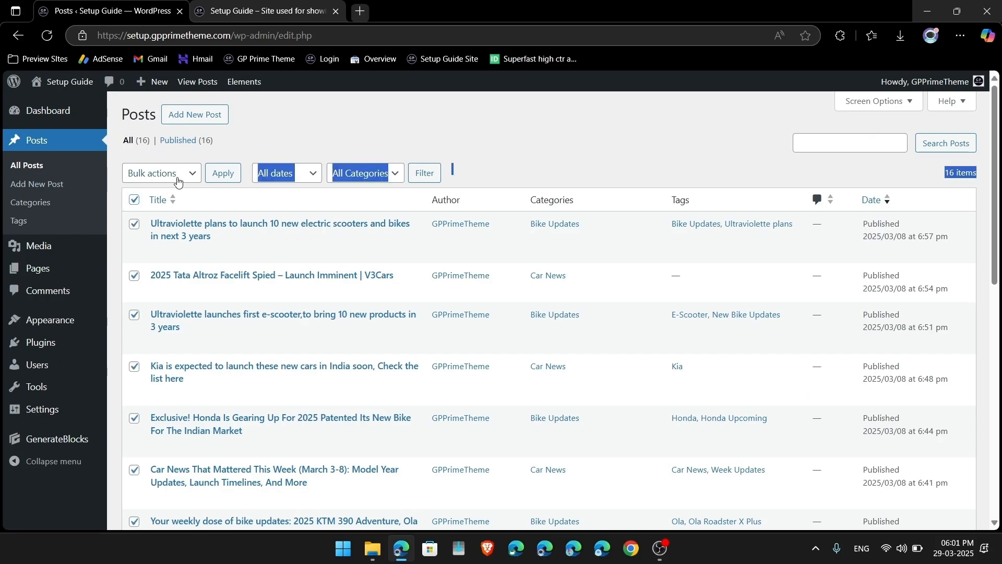
left_click(159, 174)
left_click(161, 231)
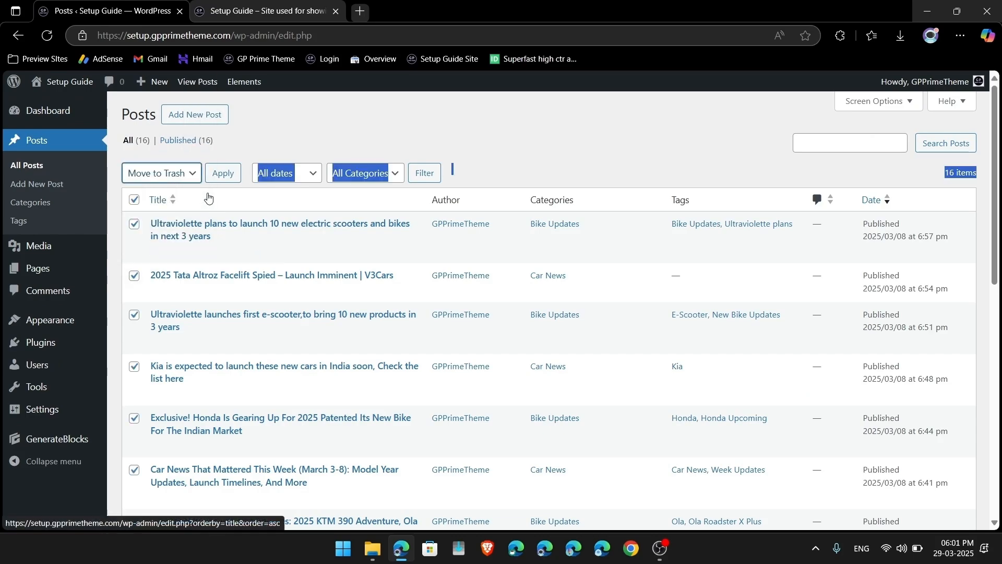
left_click(223, 172)
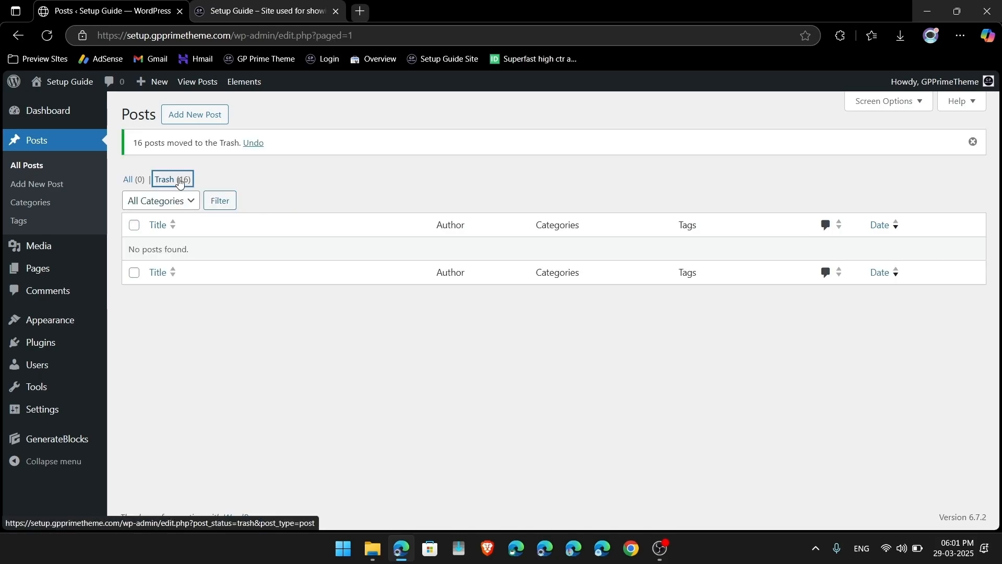
left_click(168, 180)
left_click(505, 173)
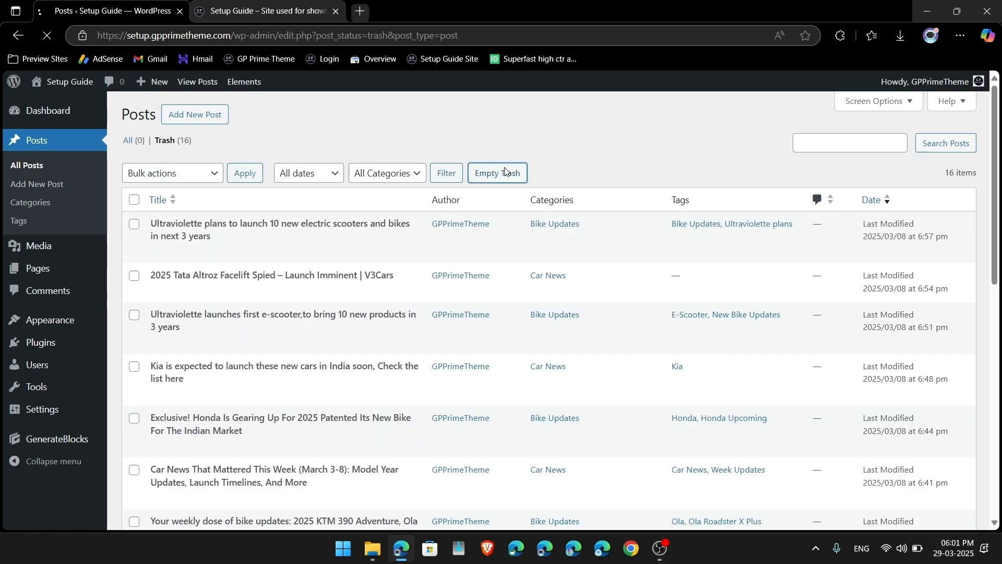
mouse_move(71, 401)
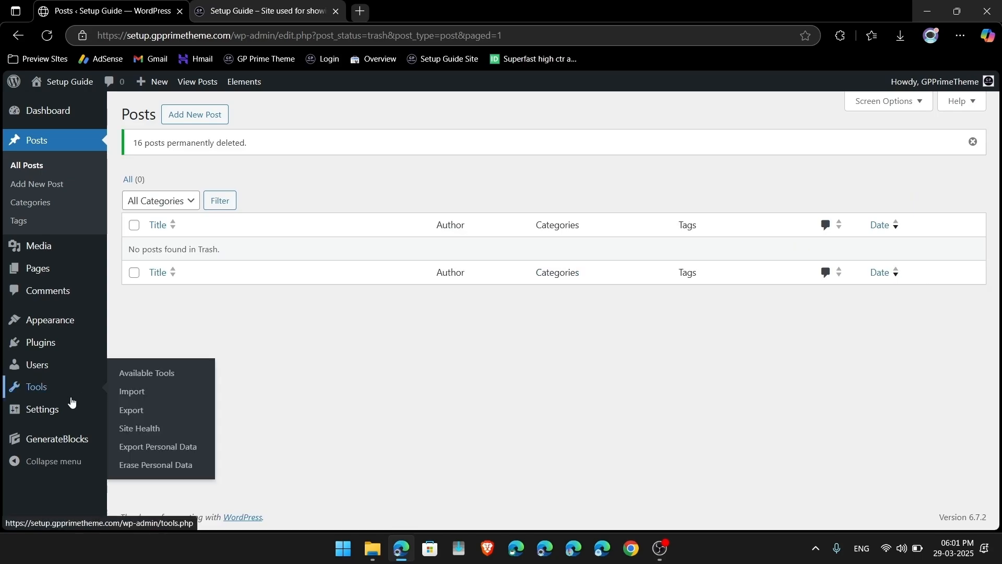
left_click(130, 392)
Step: Run the WordPress importer again and upload post.xml
left_click(158, 464)
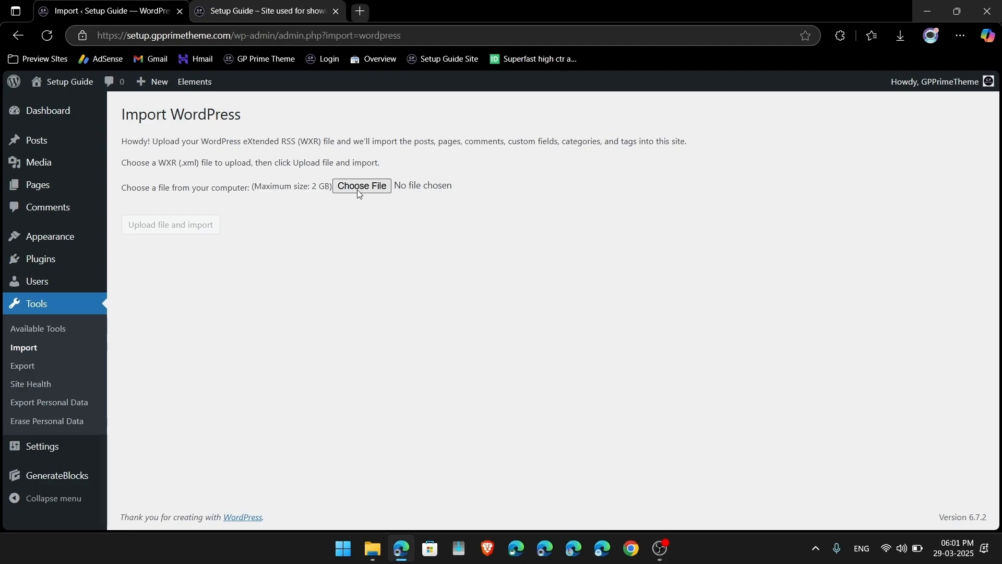
left_click(360, 187)
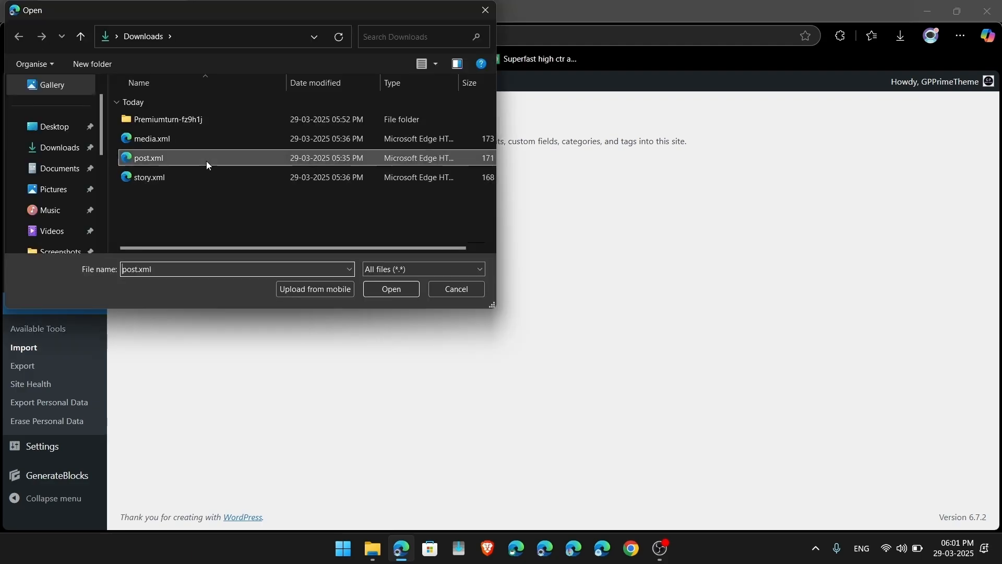
double_click(207, 165)
left_click(208, 233)
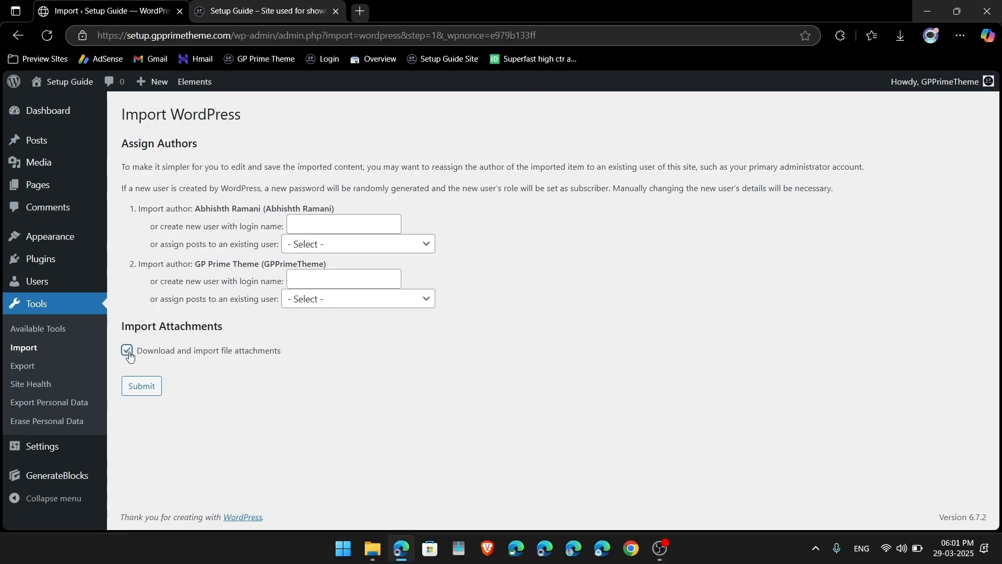
Step: Map both the second and first imported authors to the existing site user
left_click(333, 301)
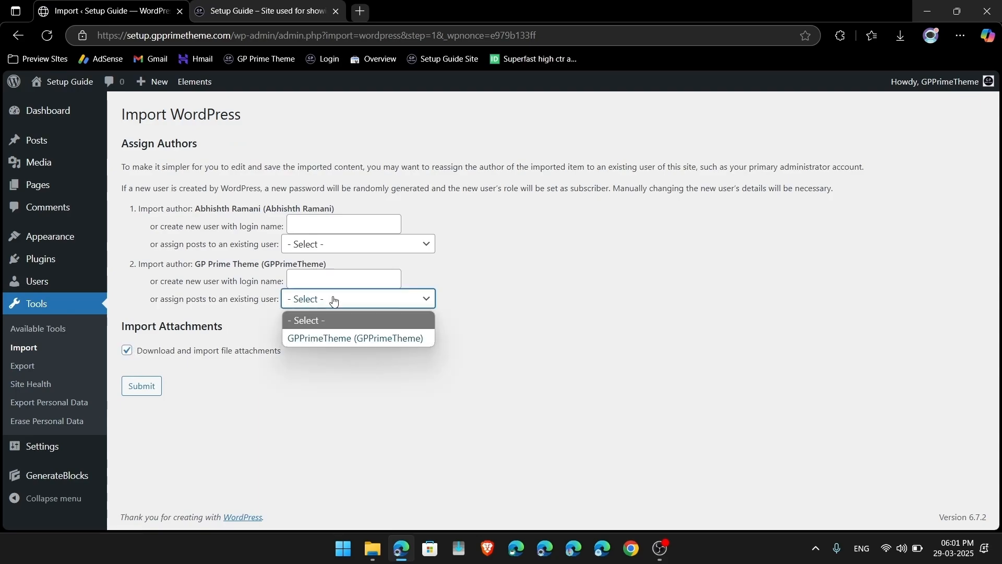
left_click(330, 336)
left_click(364, 249)
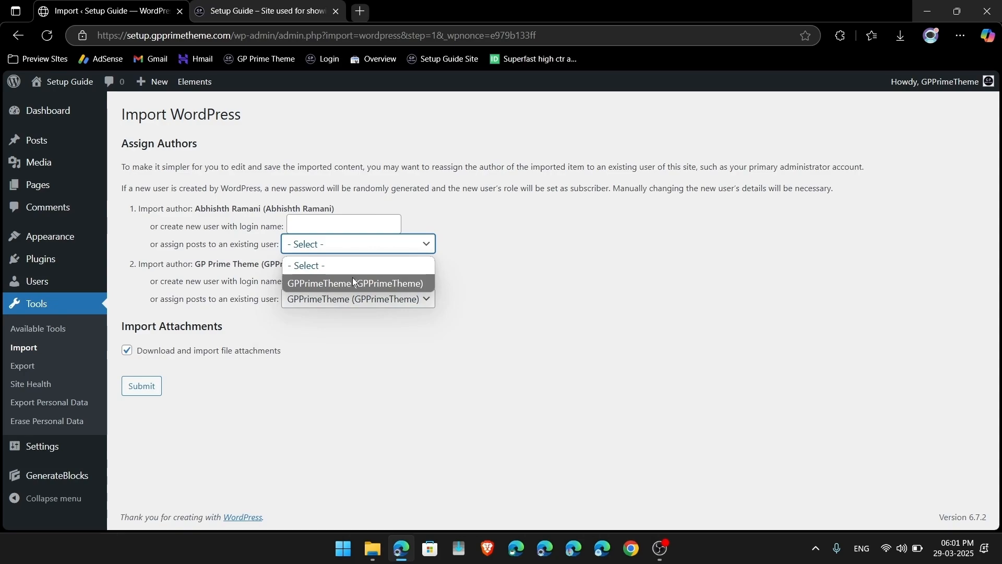
left_click(352, 279)
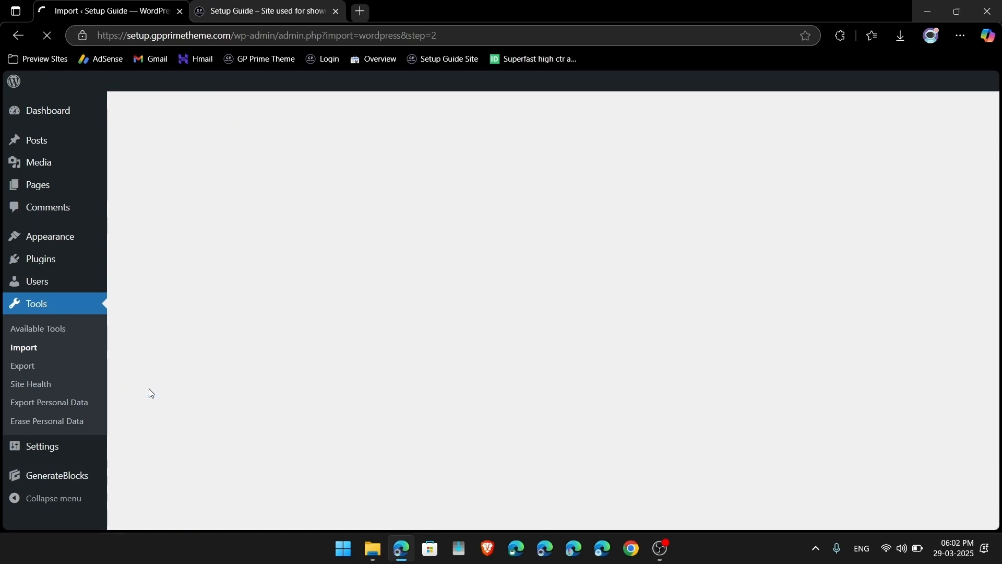
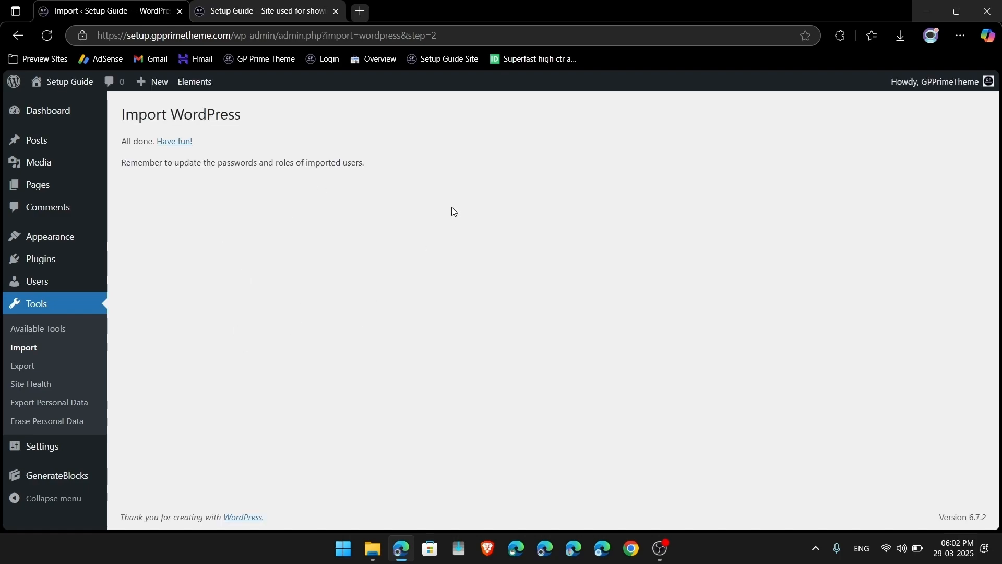
Step: Highlight the imported-users reminder, then check the front page's imported Fresh Updates posts
left_click_drag(122, 165, 402, 151)
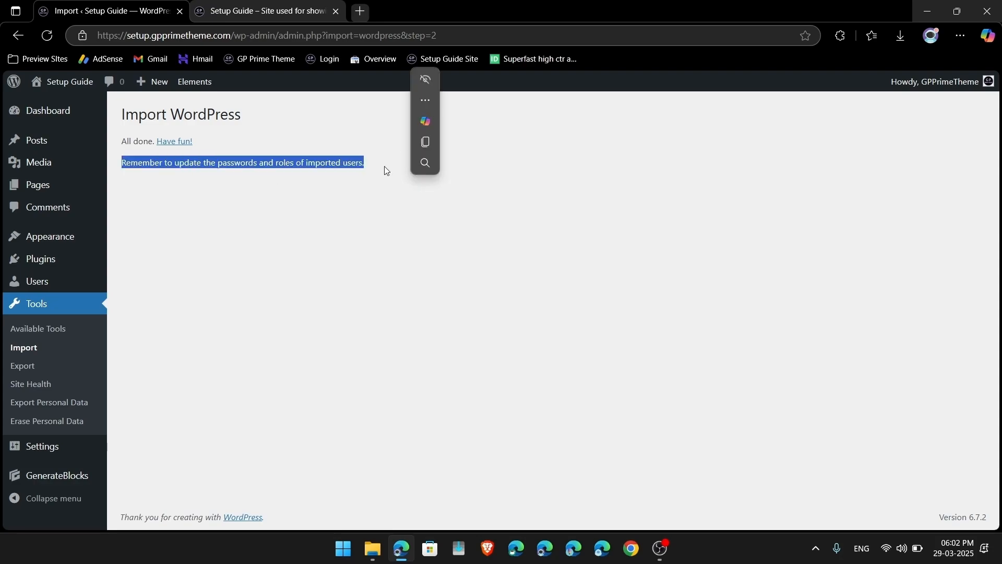
left_click(67, 82)
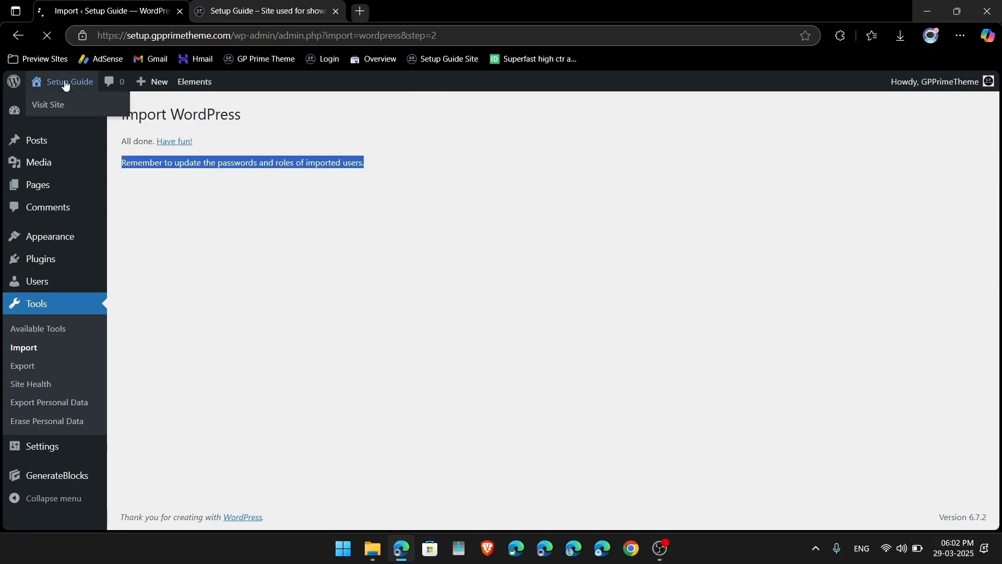
scroll(445, 463, "down", 10)
scroll(445, 463, "up", 10)
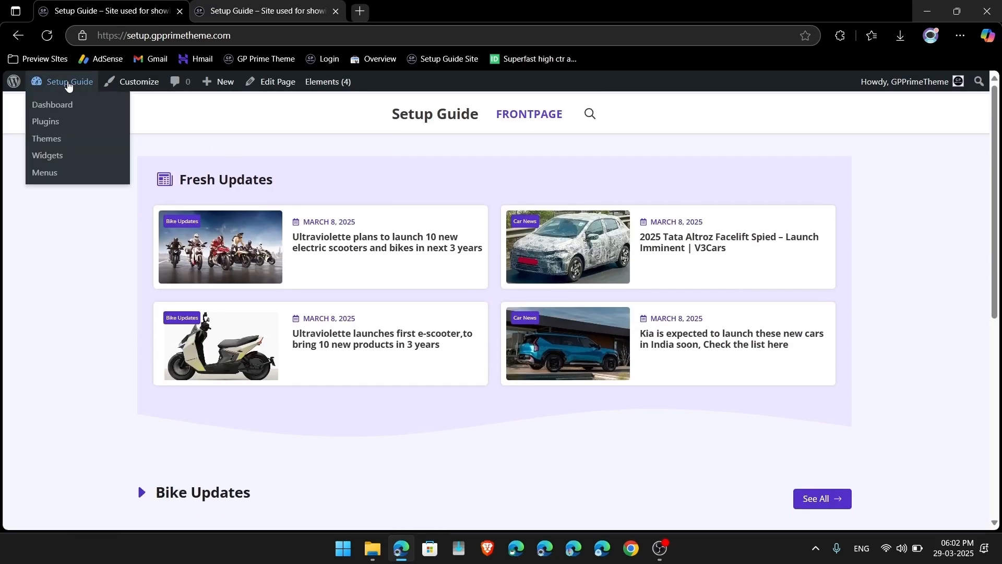
Step: Browse the 28 imported items in the Media Library, then view the front page again
left_click(67, 82)
left_click(42, 209)
scroll(468, 512, "down", 5)
scroll(469, 512, "up", 5)
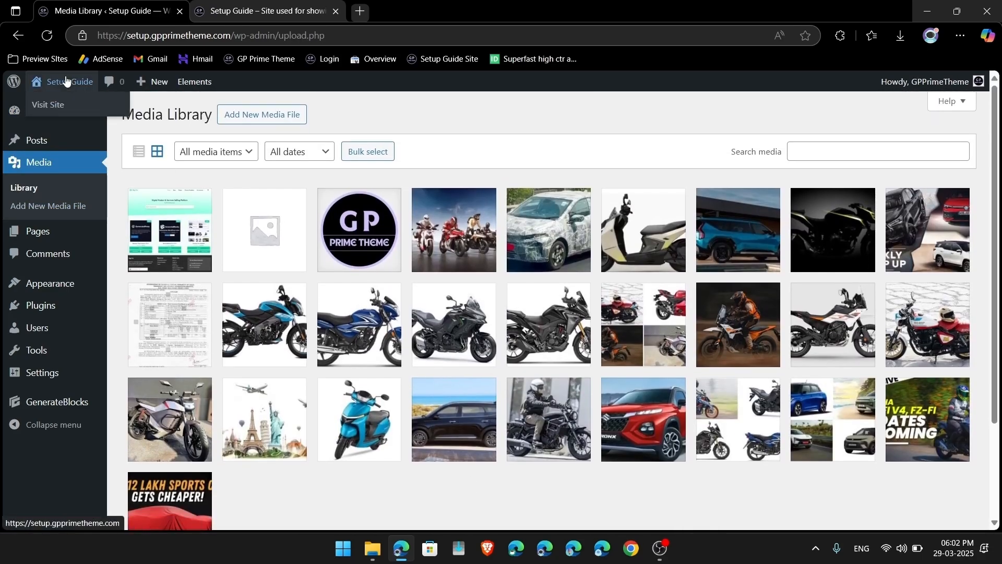
left_click(66, 81)
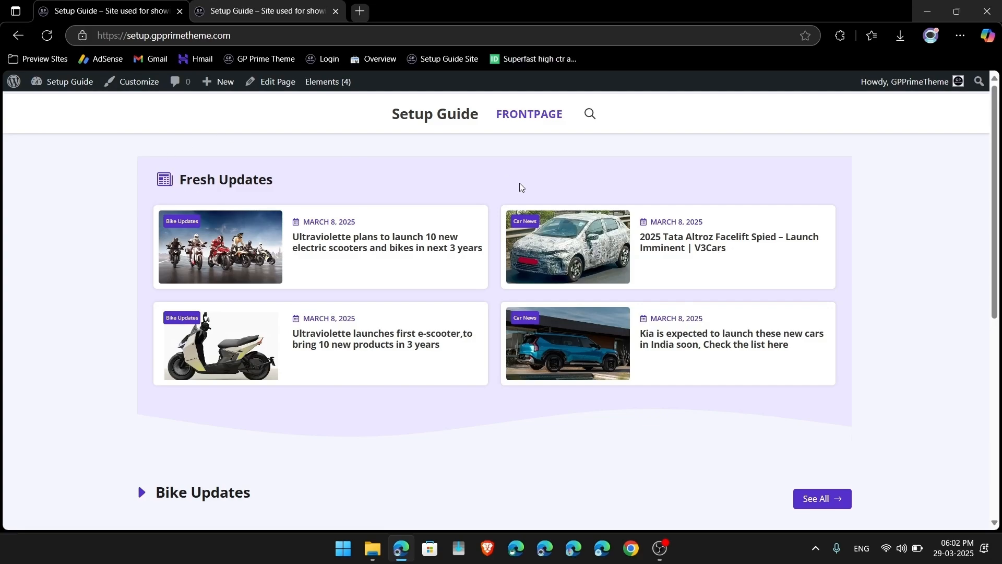
scroll(420, 356, "down", 1)
scroll(418, 355, "up", 1)
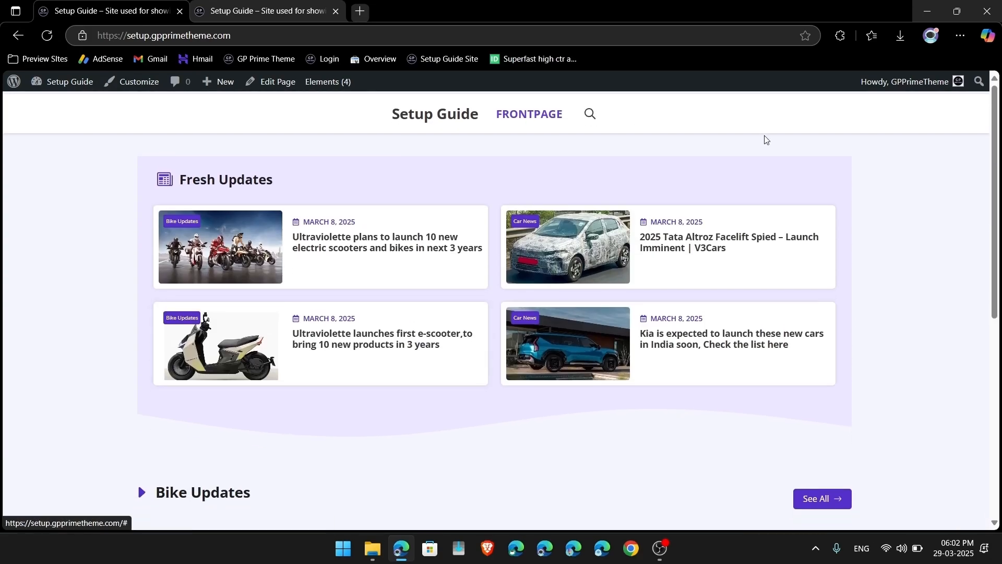
Step: Start the Setup Guide WordPress importer, then cancel its file picker
left_click(72, 82)
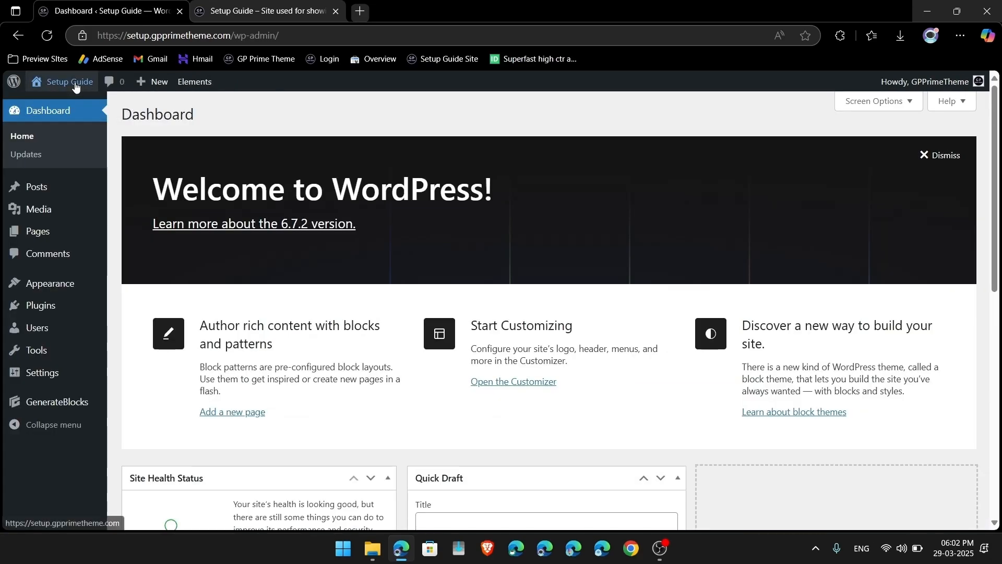
mouse_move(42, 355)
scroll(43, 356, "down", 1)
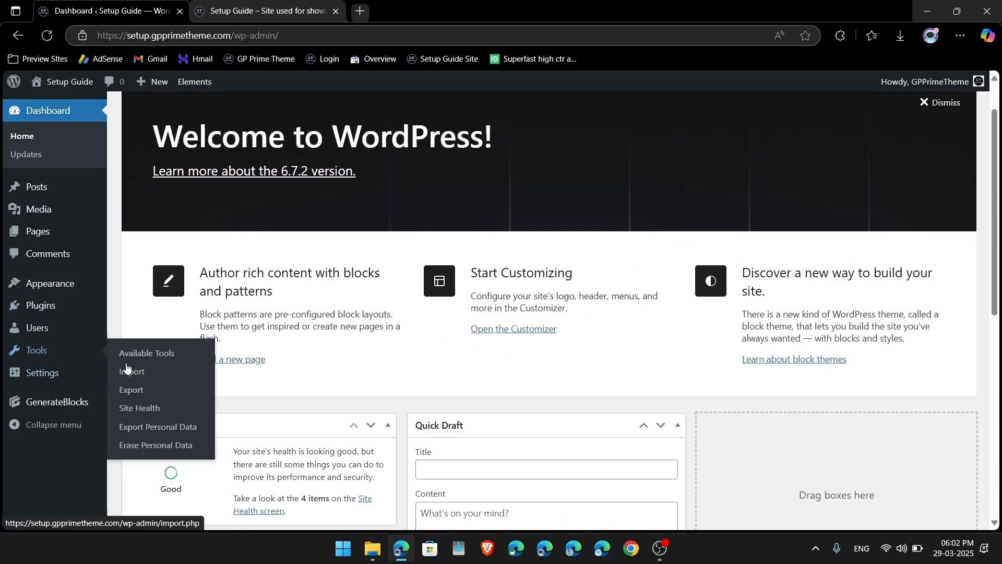
left_click(133, 381)
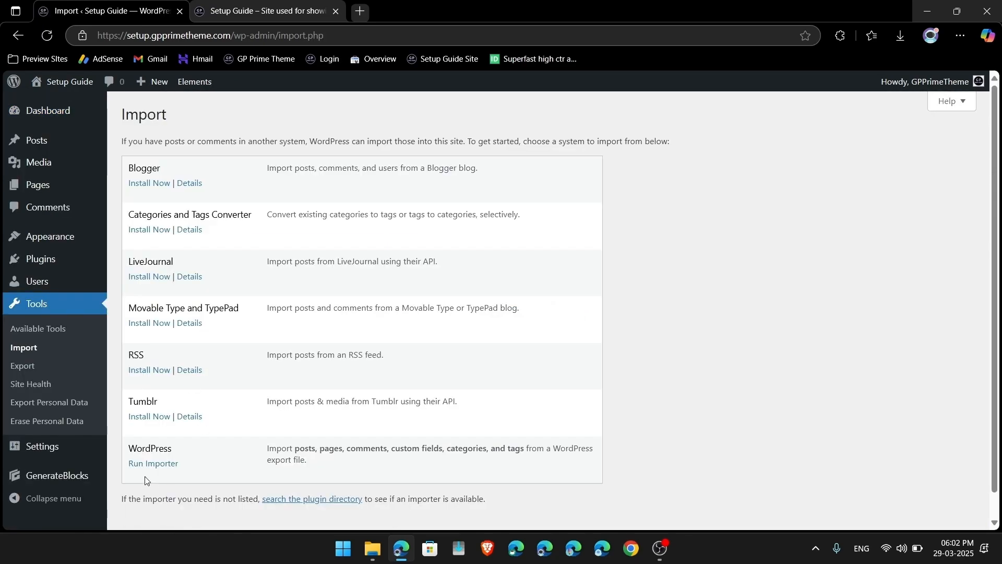
left_click(152, 463)
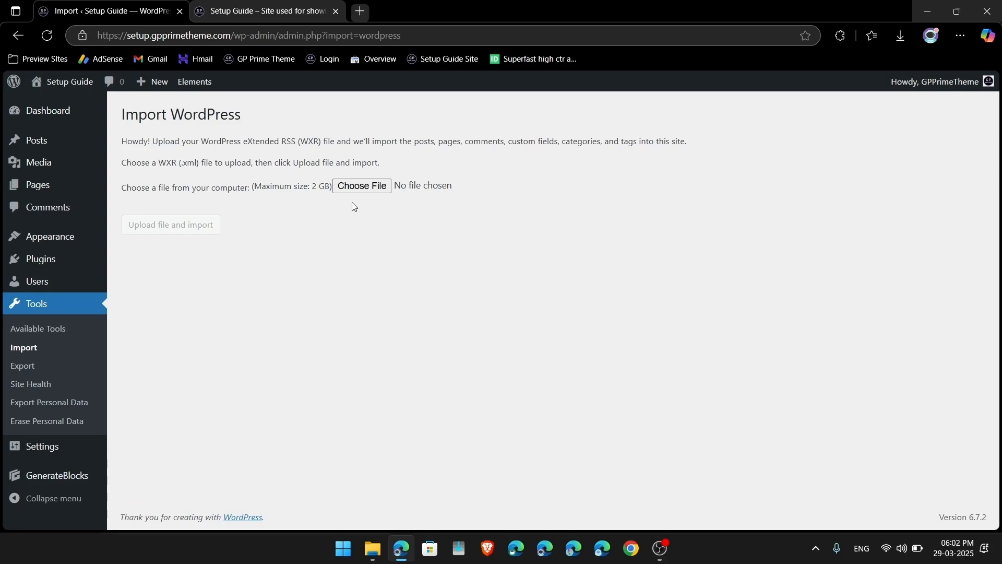
left_click(362, 186)
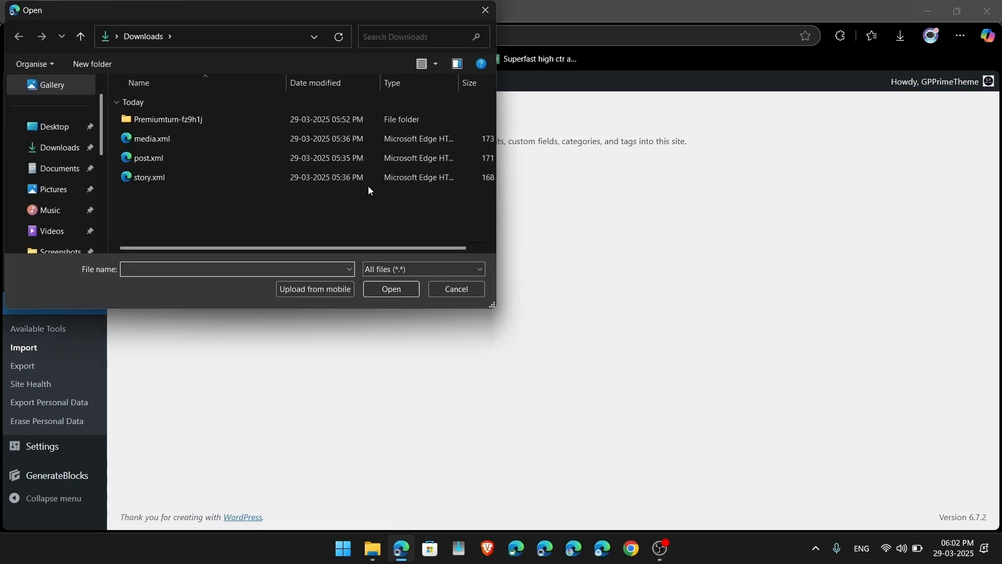
left_click(488, 11)
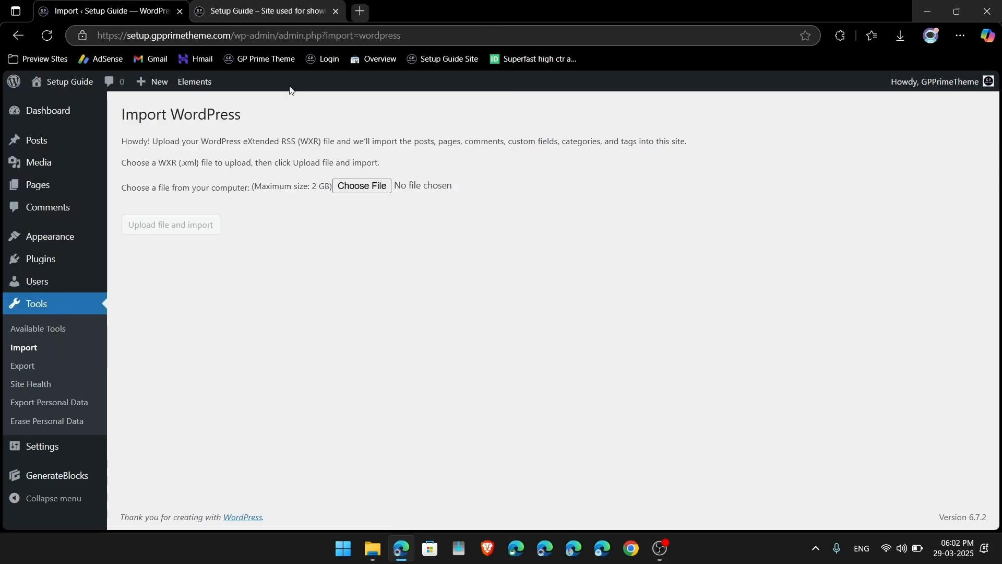
Step: Log into the Premium Turn site's admin in a new tab
left_click(361, 12)
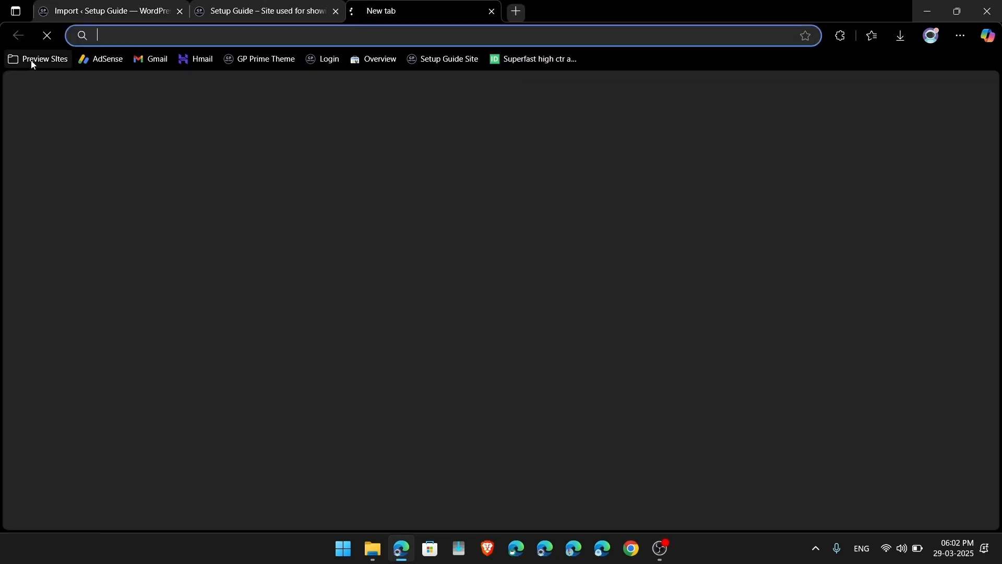
left_click(35, 59)
left_click(42, 79)
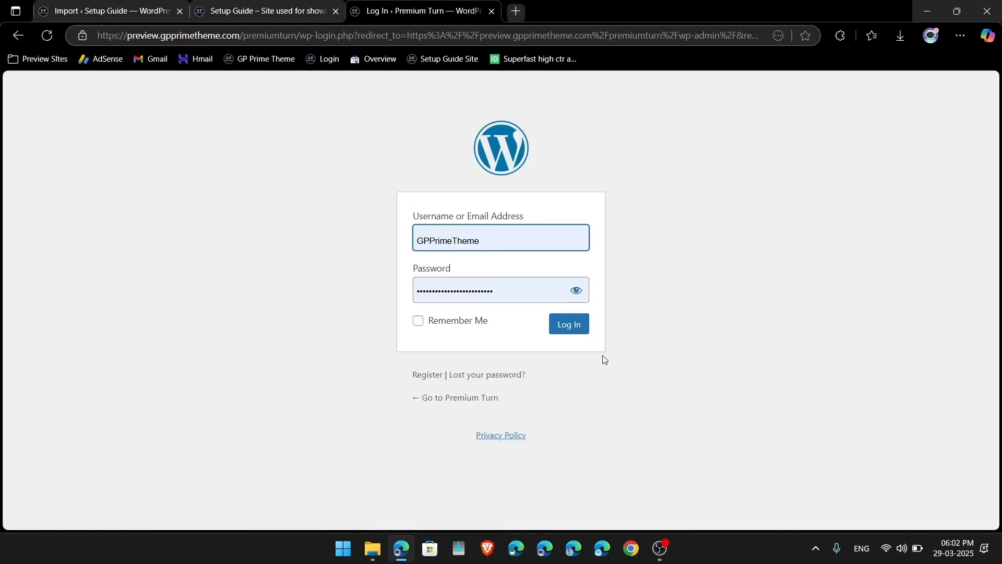
left_click(570, 332)
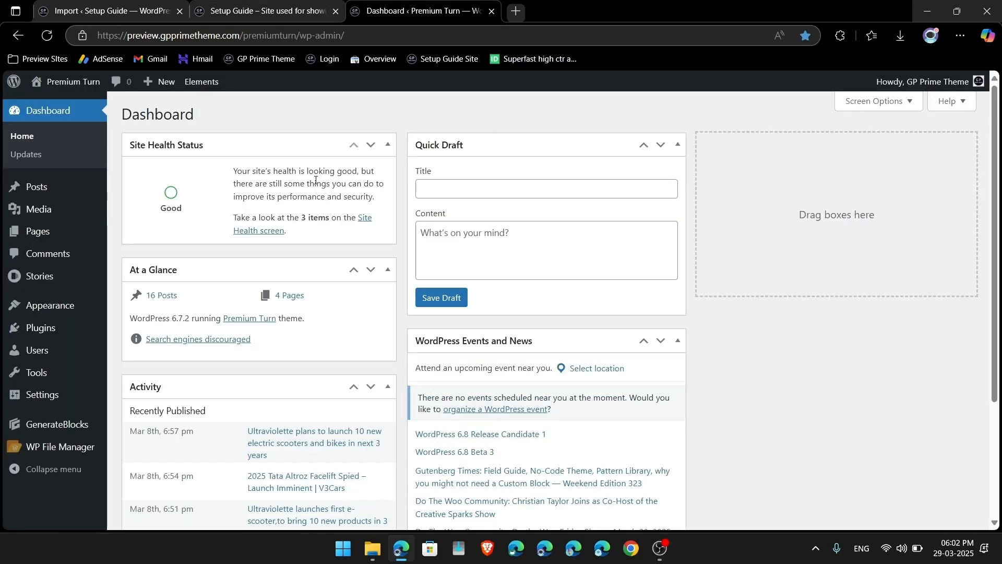
Step: Download Premium Turn's Pages-only export file, then close that tab
mouse_move(43, 370)
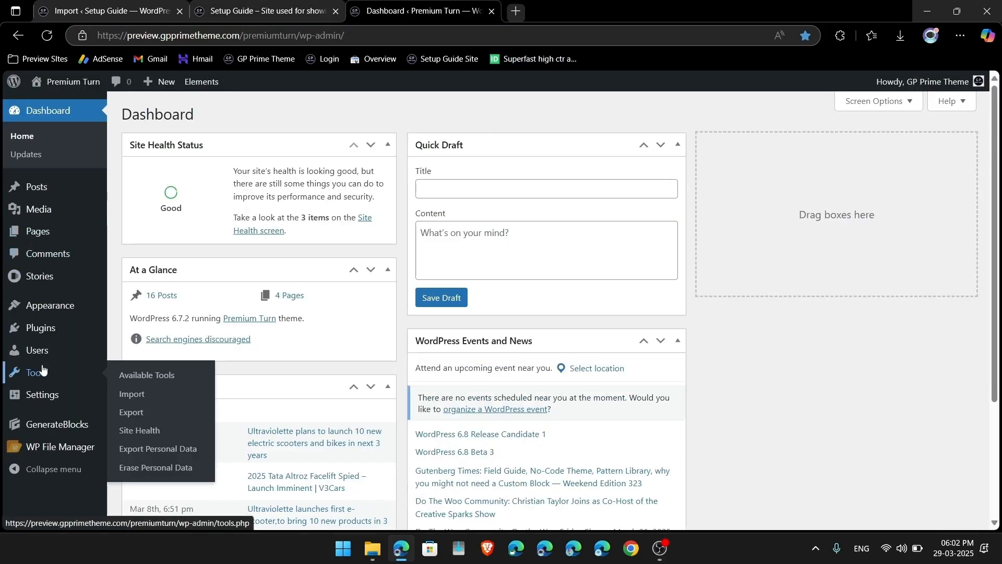
left_click(128, 412)
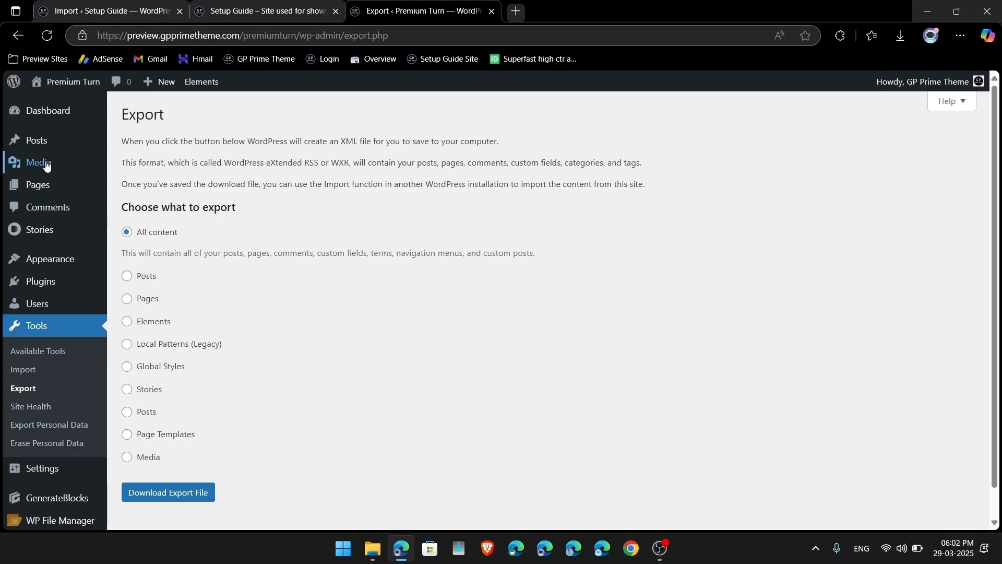
mouse_move(36, 186)
left_click(141, 194)
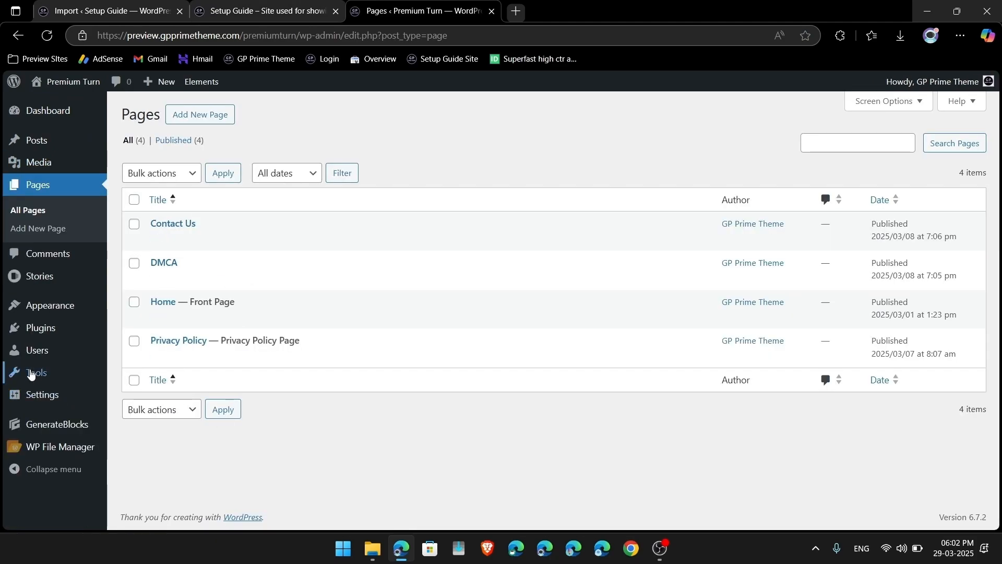
mouse_move(33, 374)
left_click(138, 411)
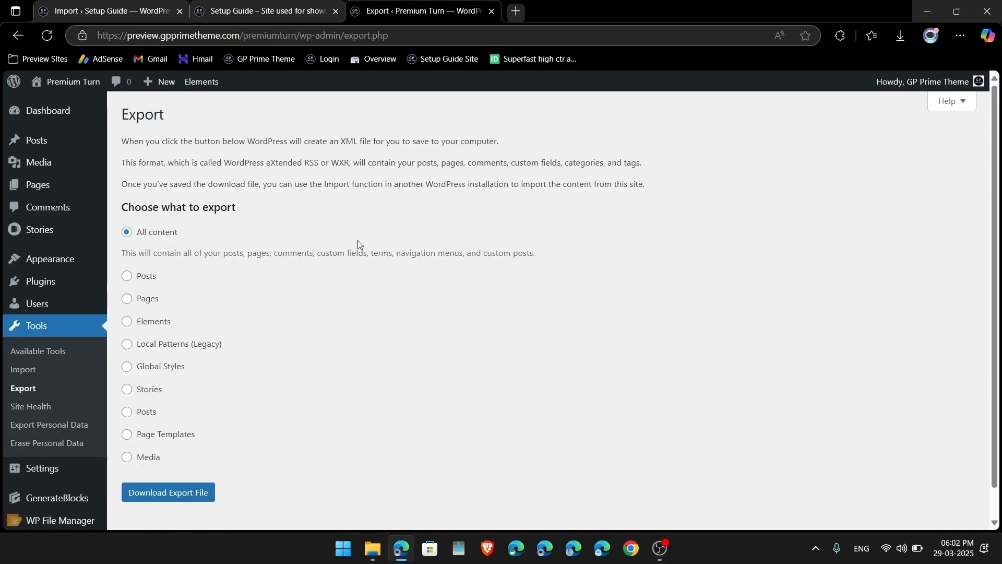
left_click(127, 299)
scroll(201, 405, "down", 2)
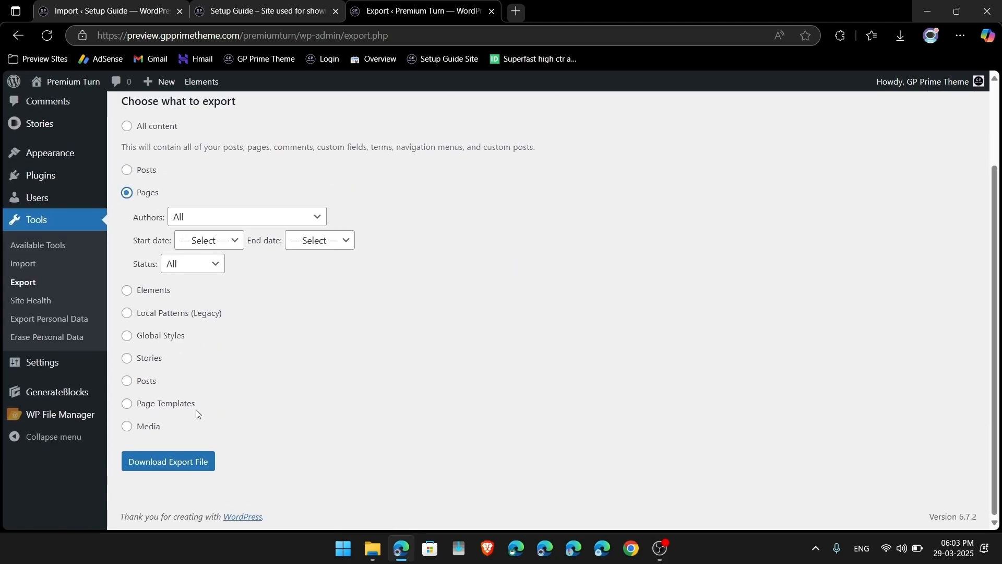
left_click(170, 452)
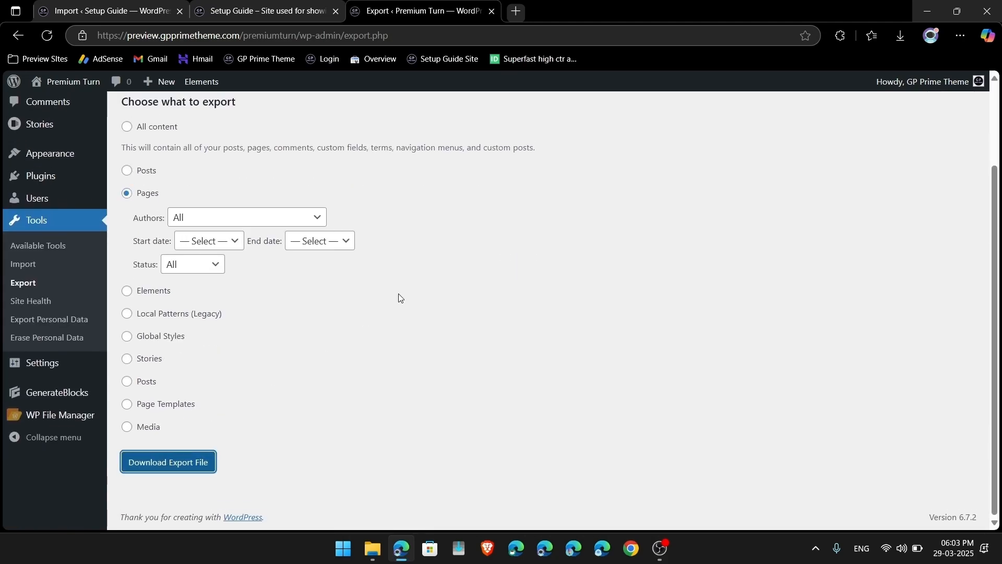
left_click(492, 12)
Step: Import premiumturn.WordPress.2025-03-29.xml, assigning its content to the existing admin user
left_click(367, 187)
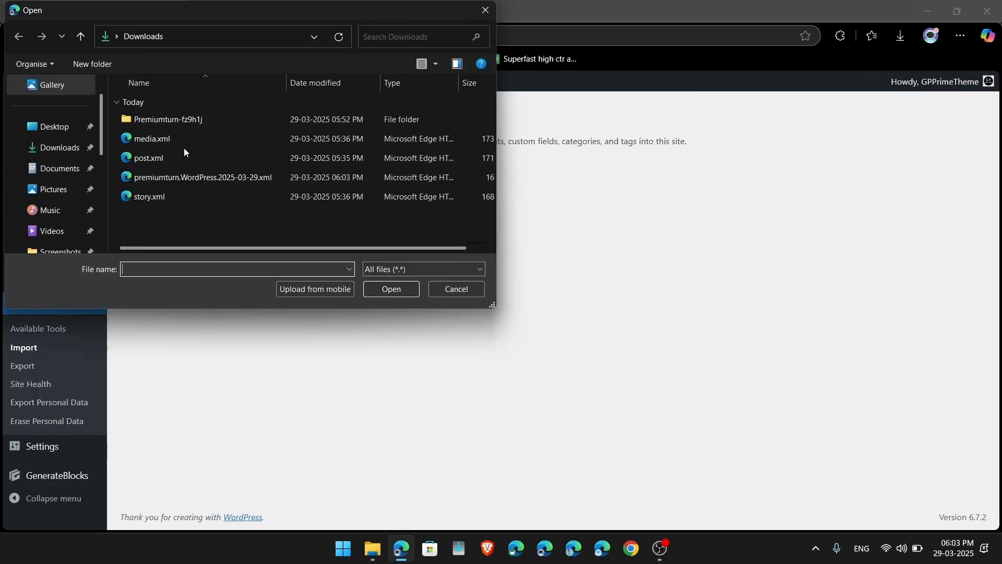
double_click(150, 178)
left_click(175, 228)
left_click(327, 250)
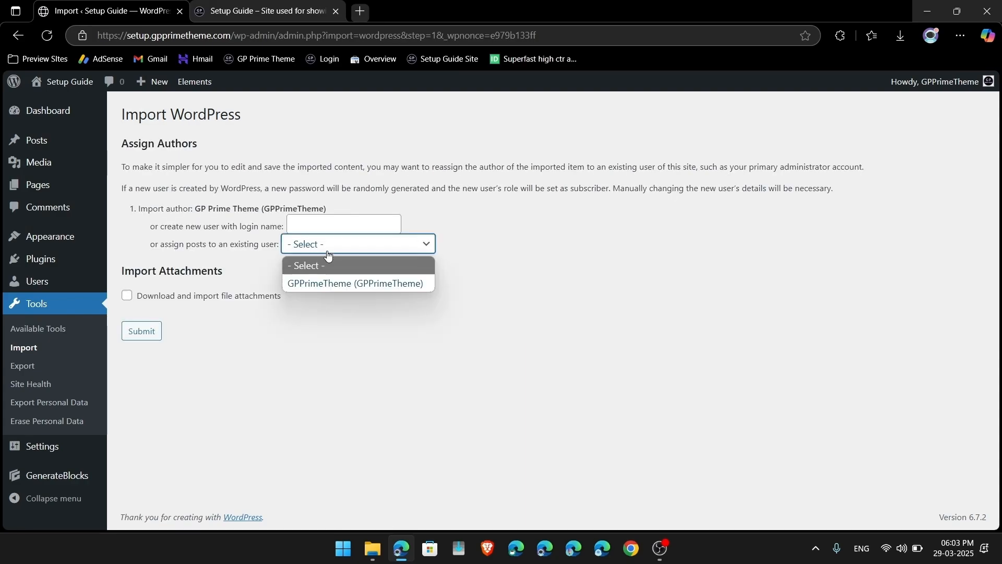
left_click(314, 280)
left_click(142, 331)
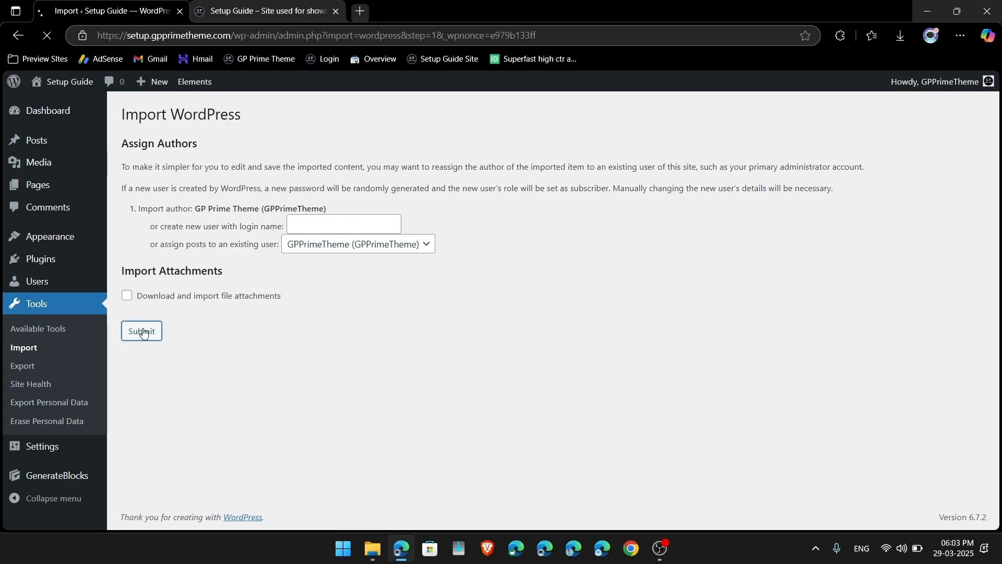
Step: Trash the old Home page, delete it permanently, and view the updated front page
left_click(61, 189)
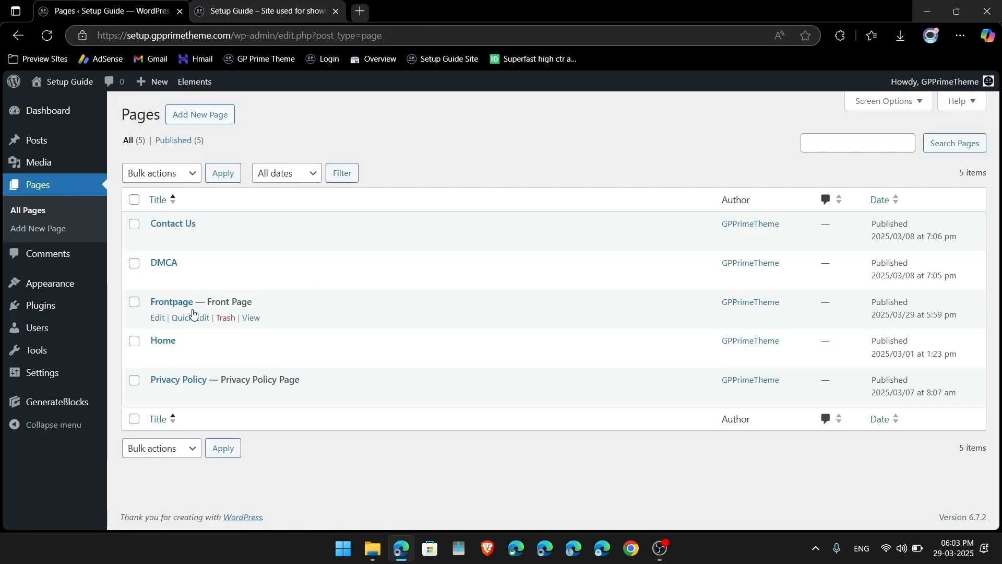
left_click(226, 357)
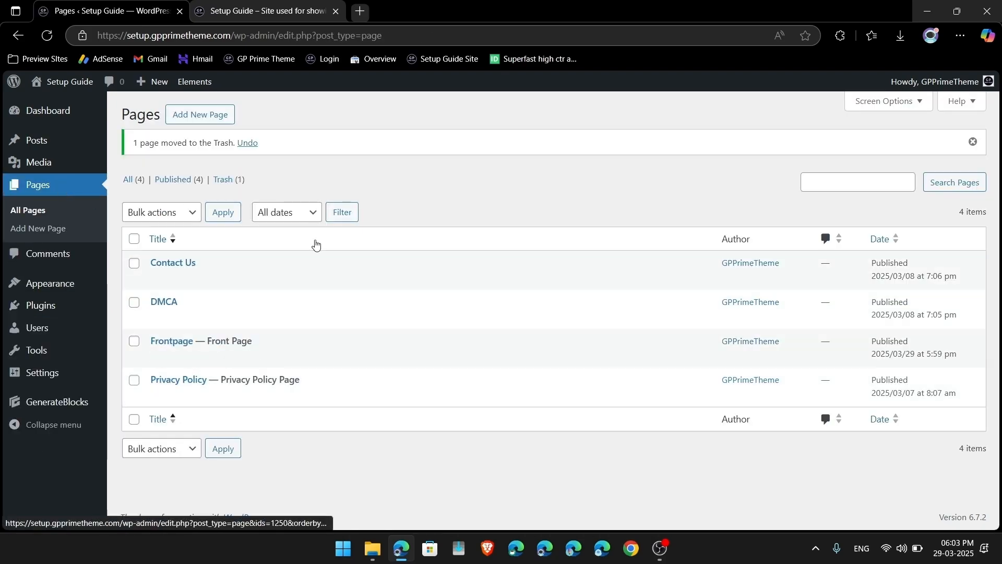
left_click(230, 179)
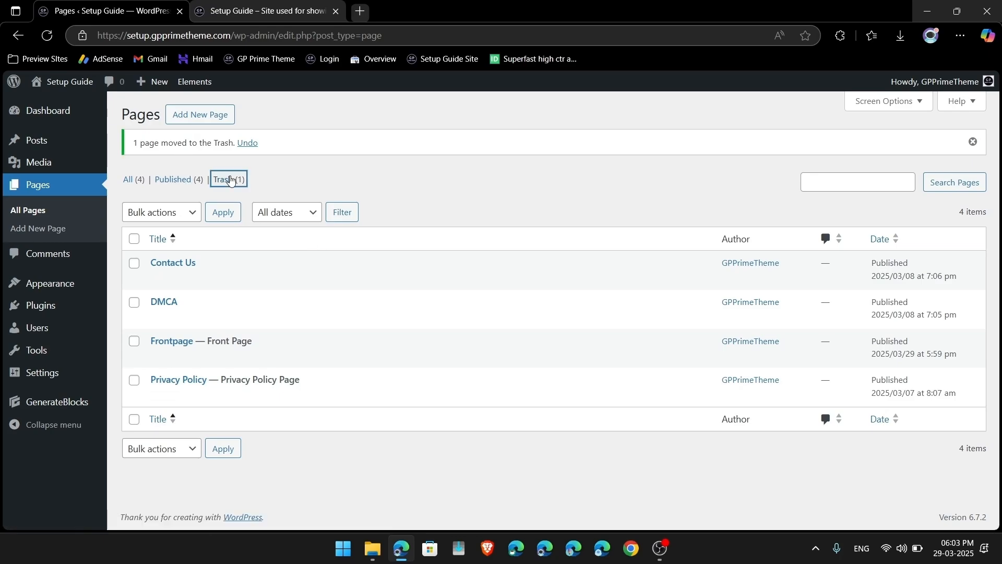
left_click(429, 172)
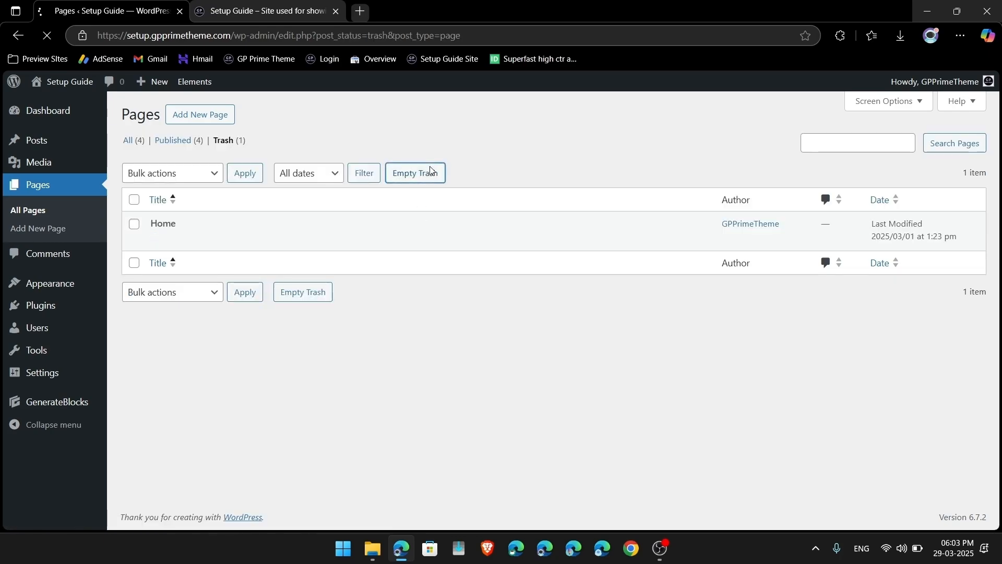
left_click(66, 82)
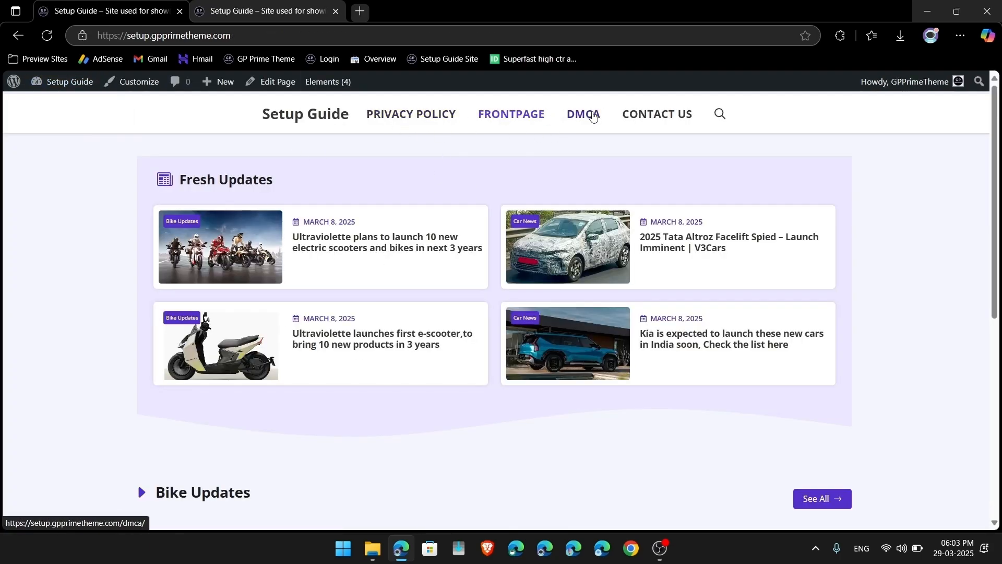
Step: Check the post categories, then open Appearance > Menus to create a first menu
left_click(53, 89)
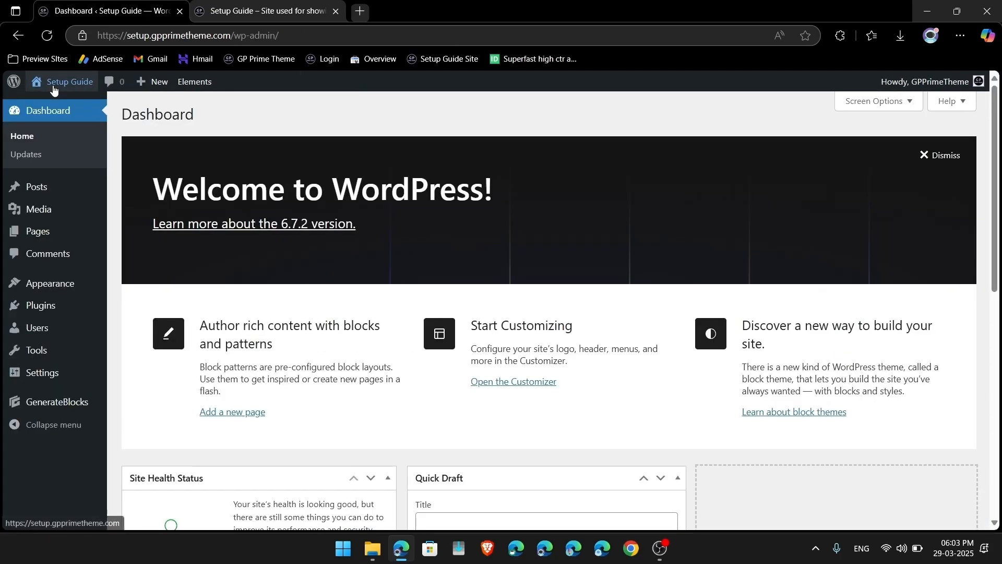
mouse_move(32, 189)
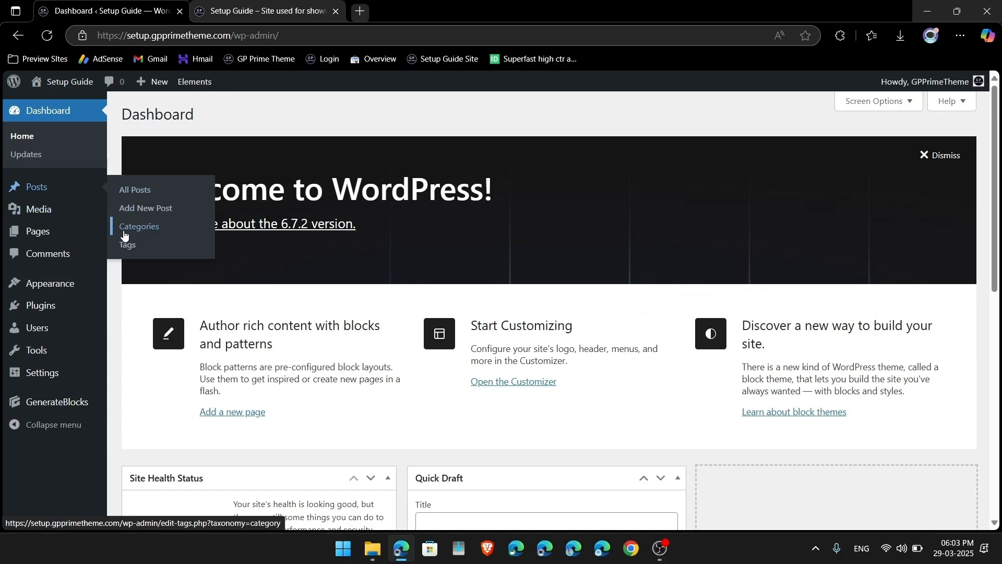
left_click(124, 231)
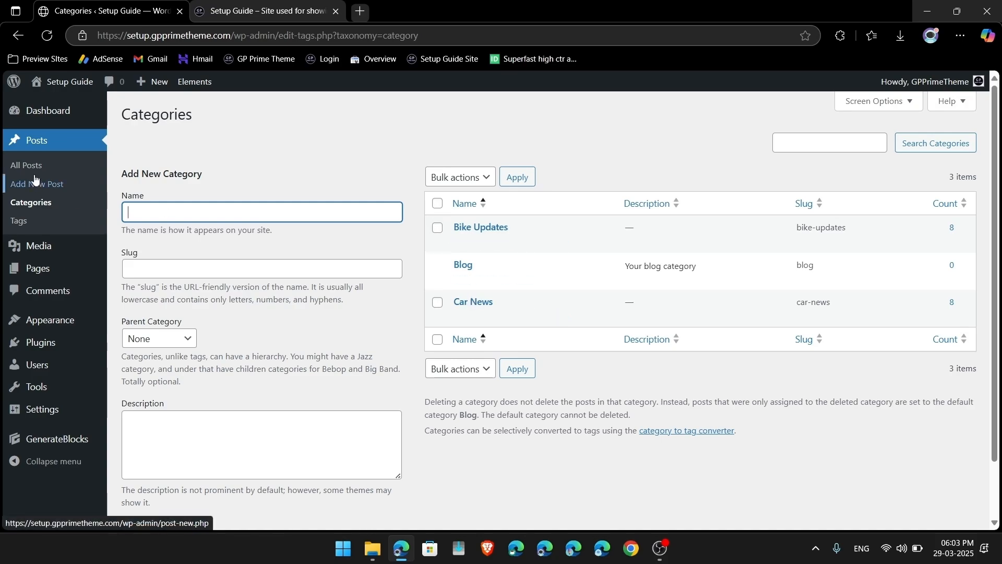
mouse_move(10, 323)
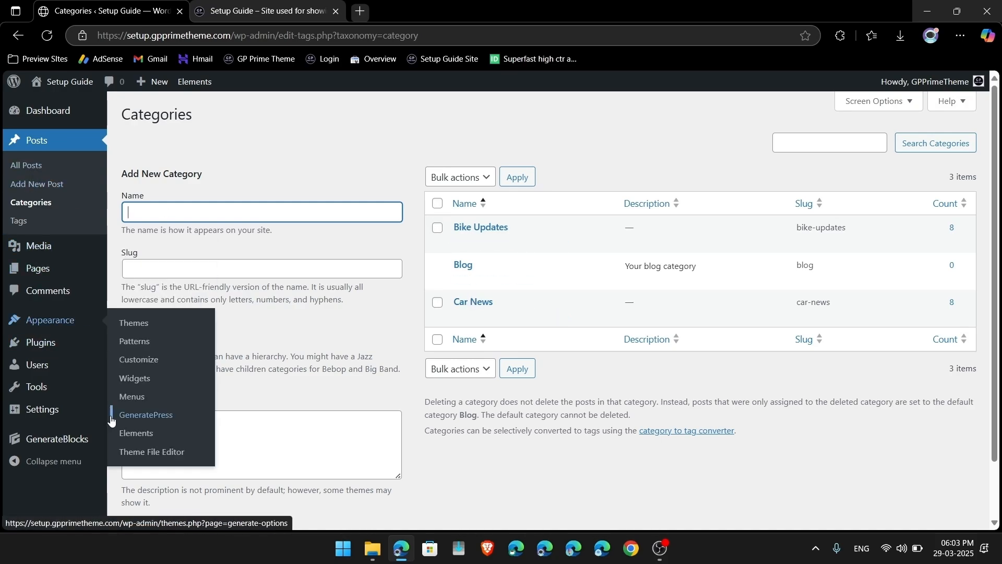
left_click(133, 397)
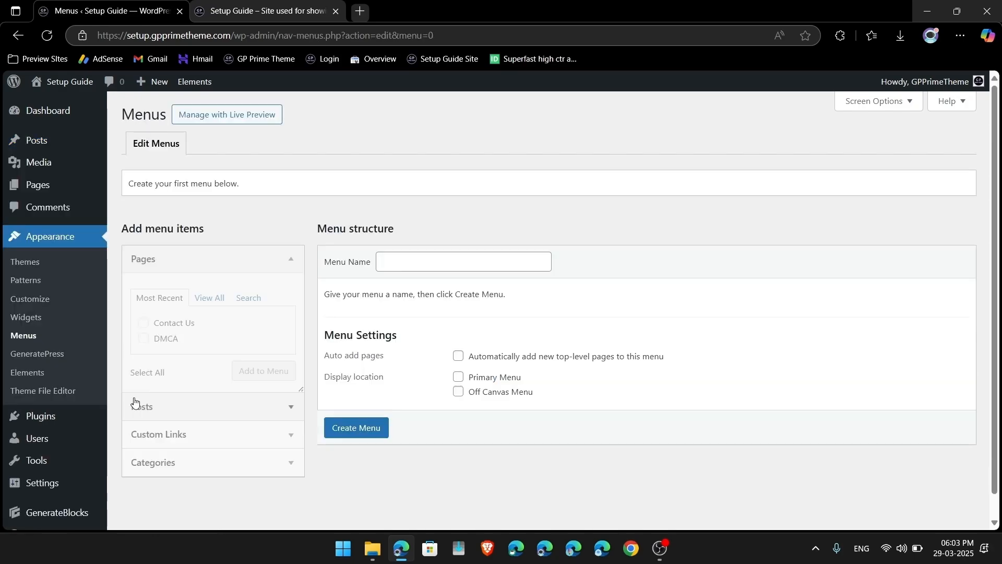
Step: Create a menu named 'Main Menu' with the Primary display location ticked
left_click(400, 262)
type("Main Menu")
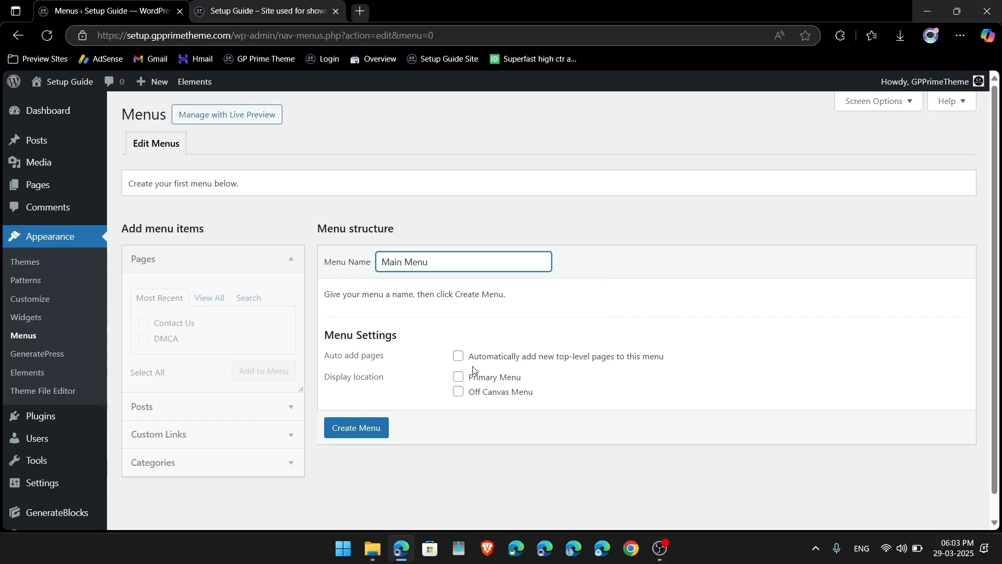
left_click(459, 380)
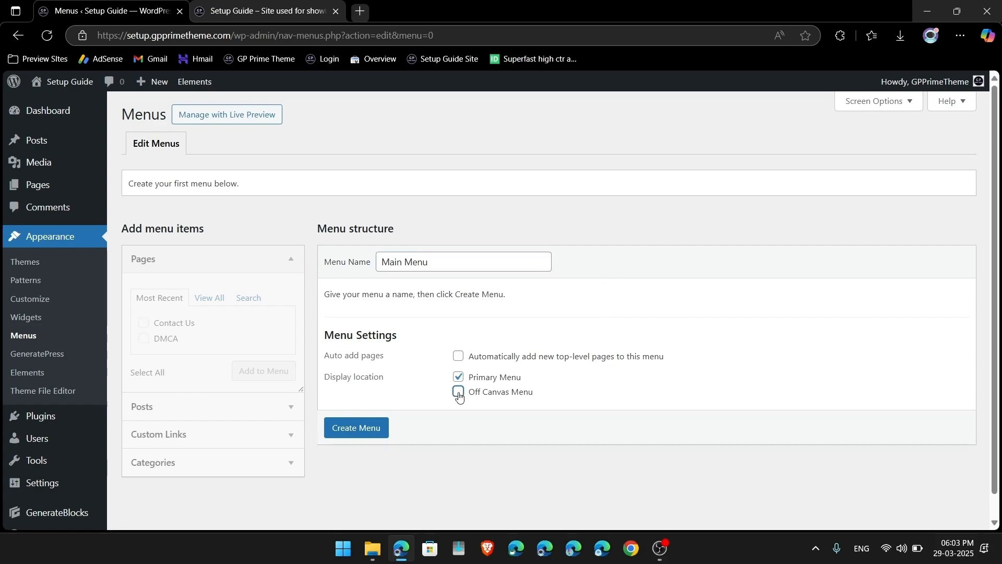
left_click(355, 431)
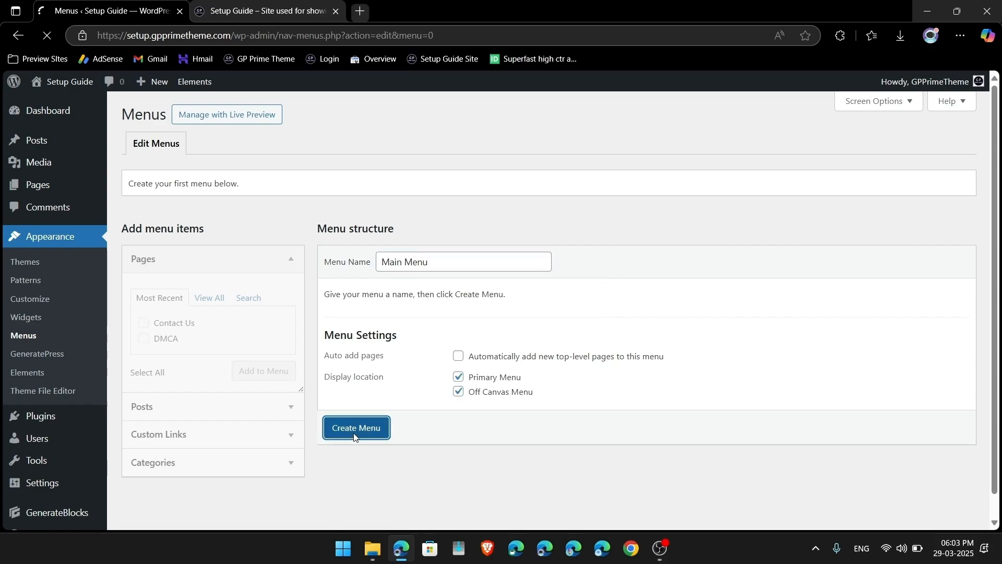
Step: Add the Frontpage page to the menu and relabel it 'Home'
left_click(232, 462)
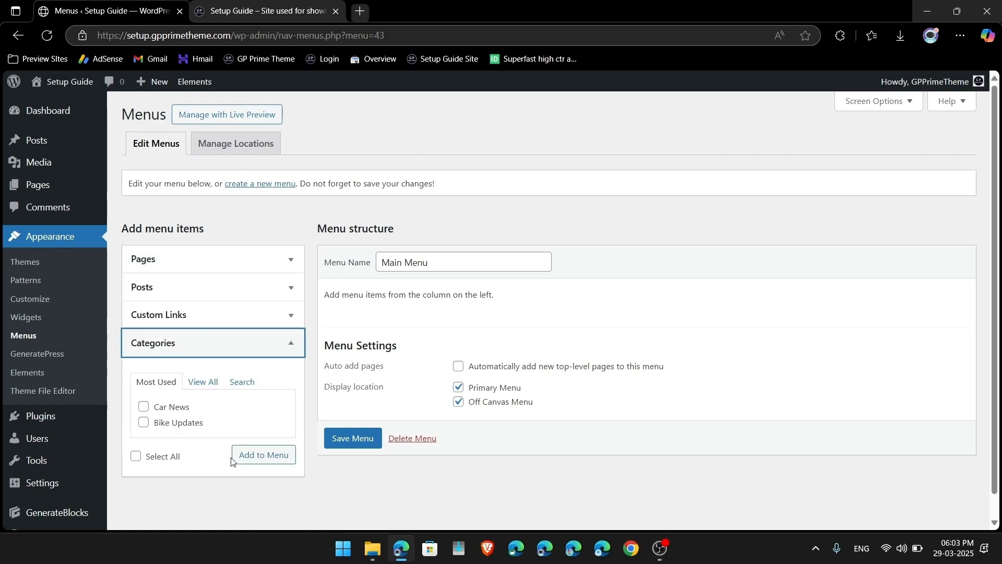
left_click(279, 264)
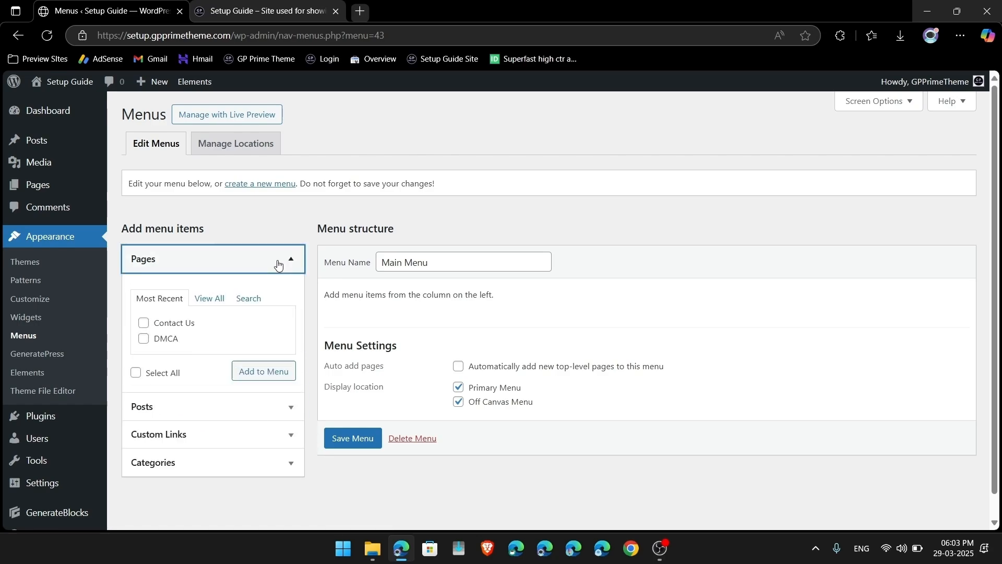
left_click(211, 299)
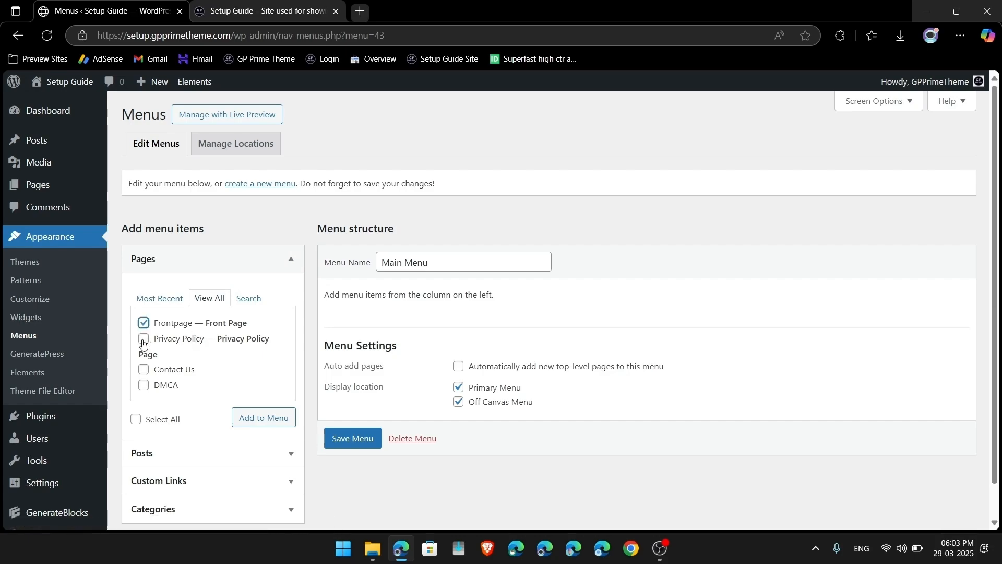
scroll(157, 475, "down", 1)
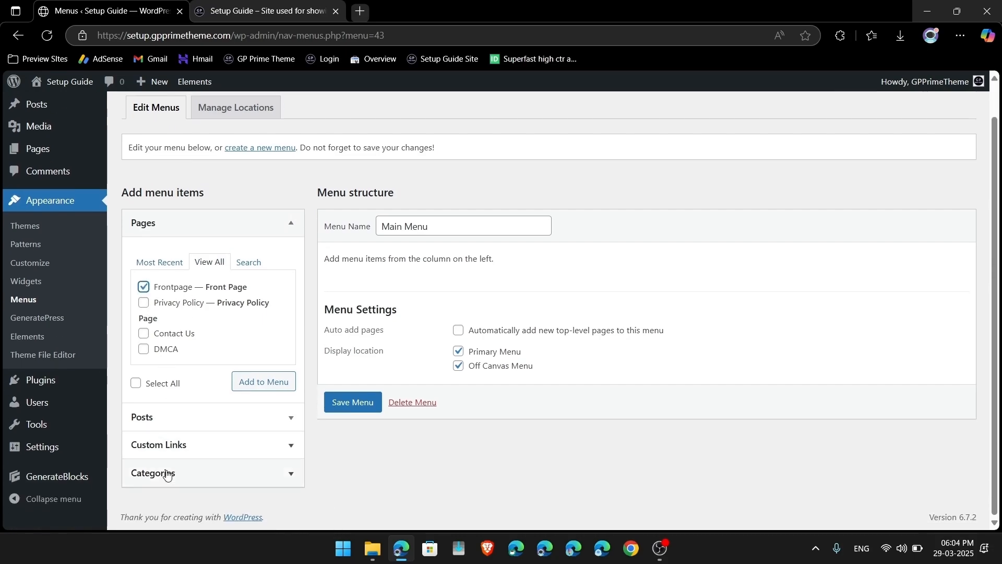
left_click(254, 386)
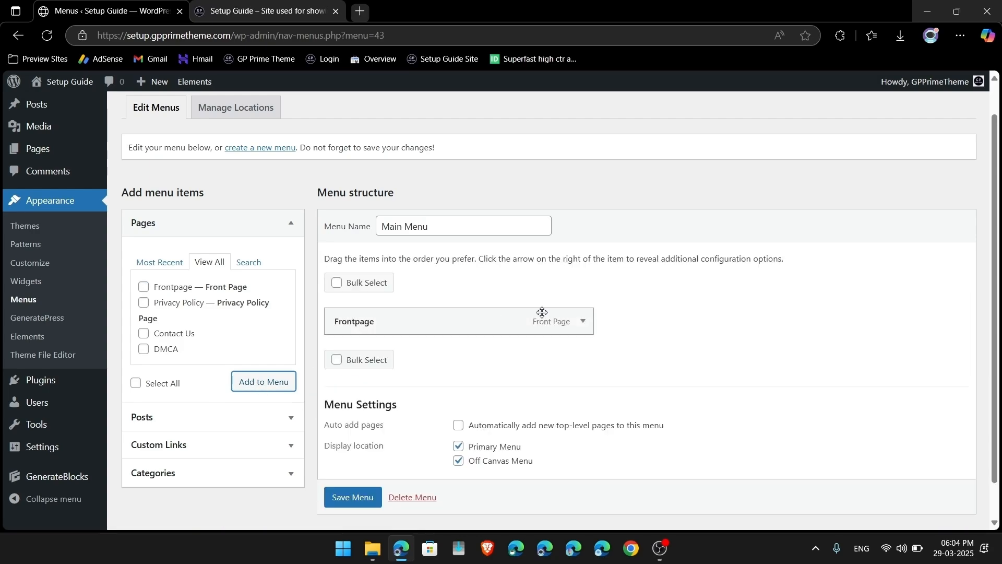
left_click(581, 328)
left_click(414, 364)
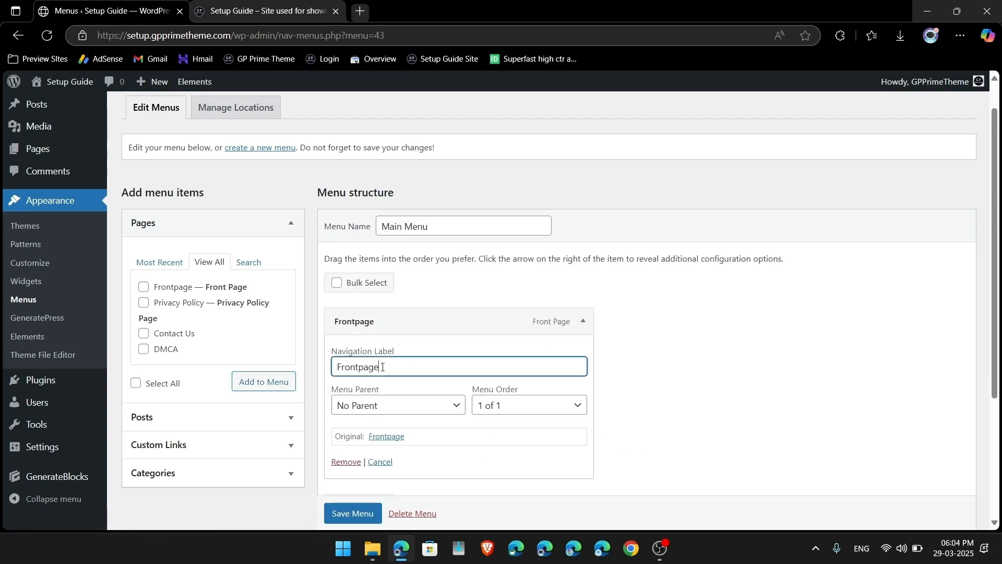
key("ctrl+a")
type("H")
left_click(654, 348)
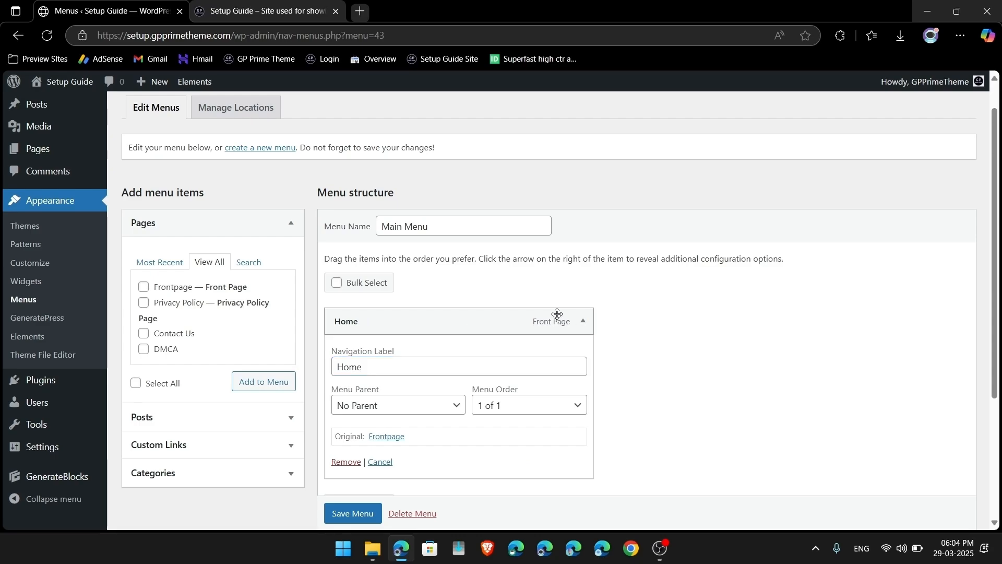
left_click(584, 323)
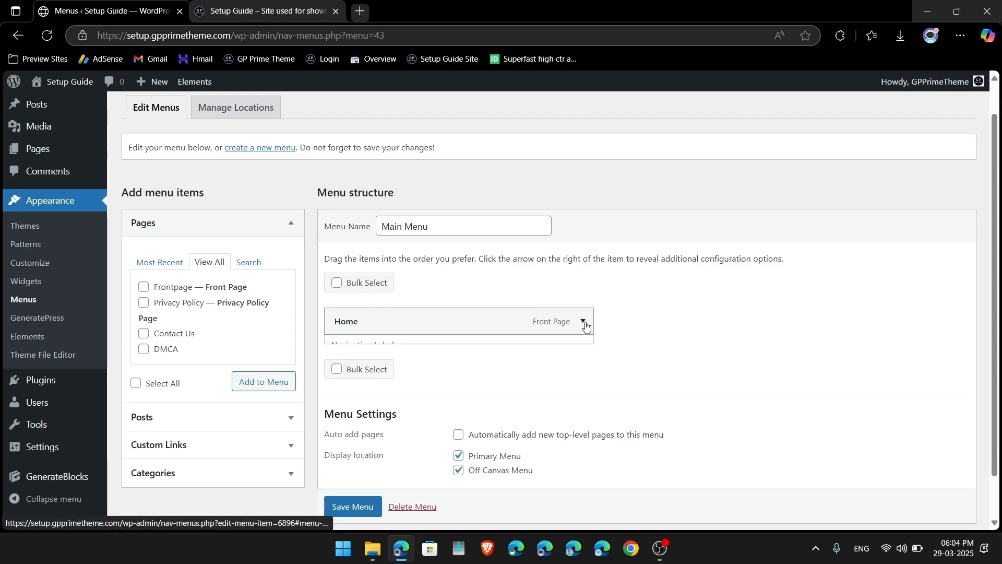
Step: Add the Car News and Bike Updates categories and the Privacy Policy and DMCA pages
left_click(255, 473)
left_click(144, 372)
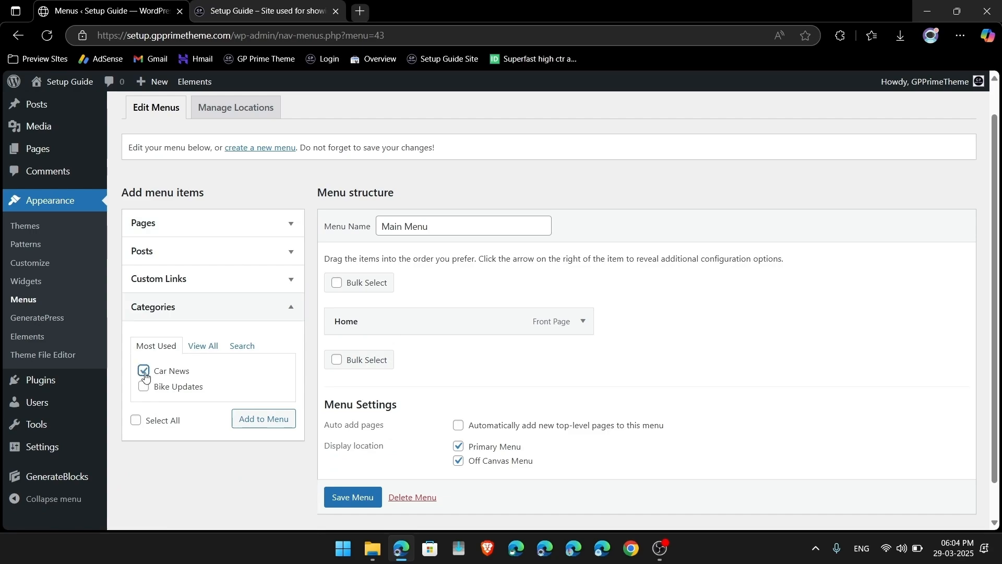
left_click(267, 418)
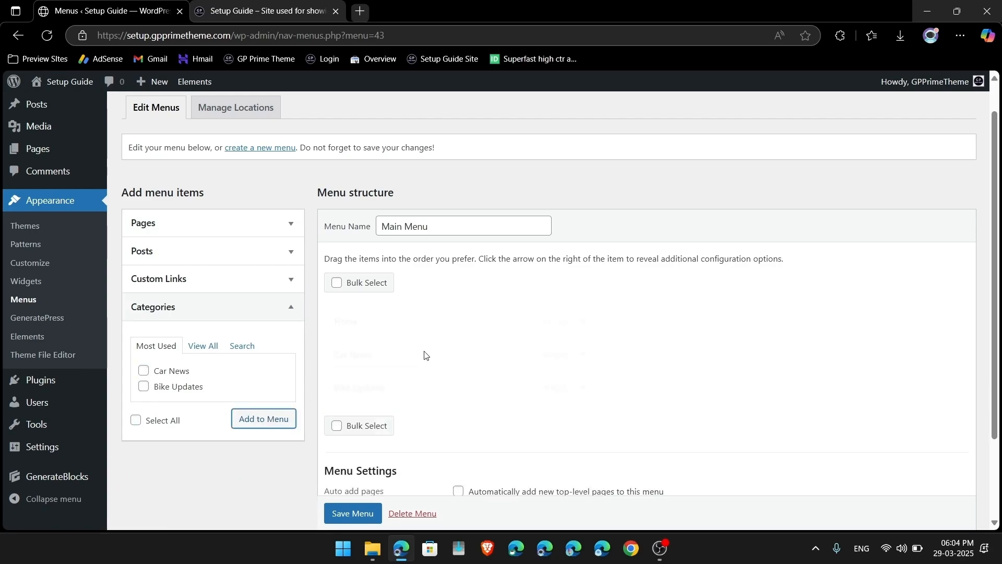
left_click(273, 233)
left_click(145, 304)
left_click(144, 351)
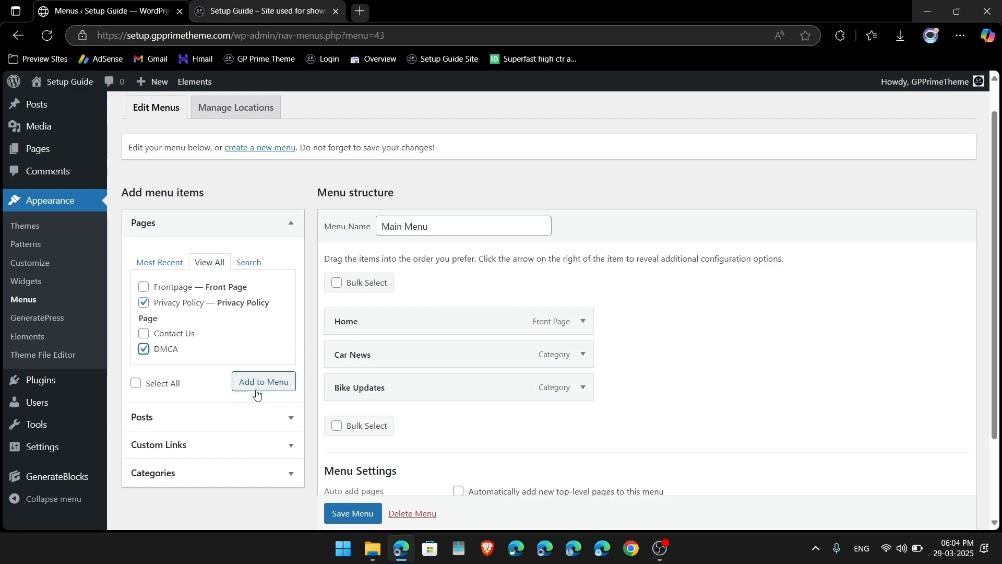
left_click(257, 394)
Step: Add the Contact Us page and save the Main Menu
left_click(144, 335)
left_click(265, 381)
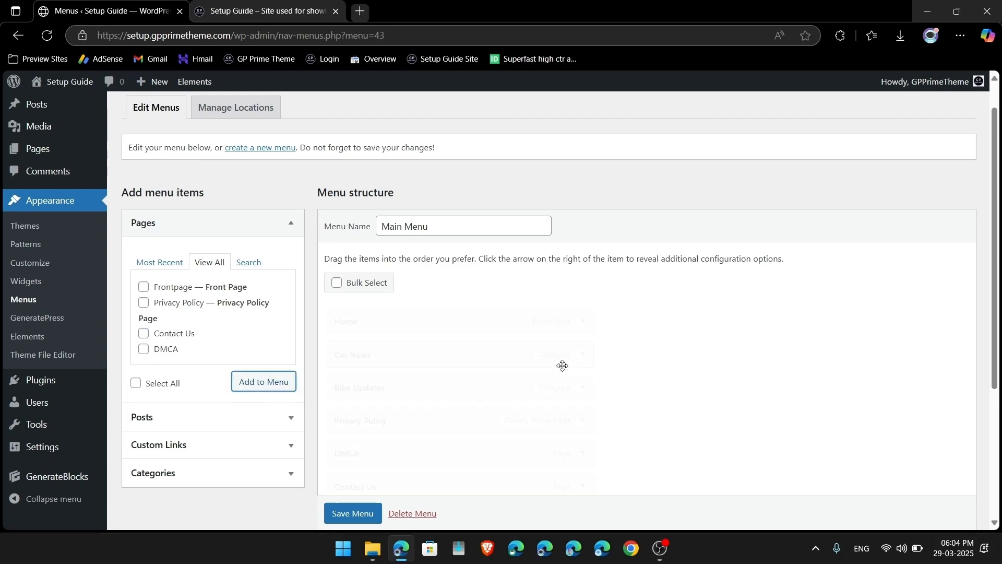
scroll(574, 376, "down", 2)
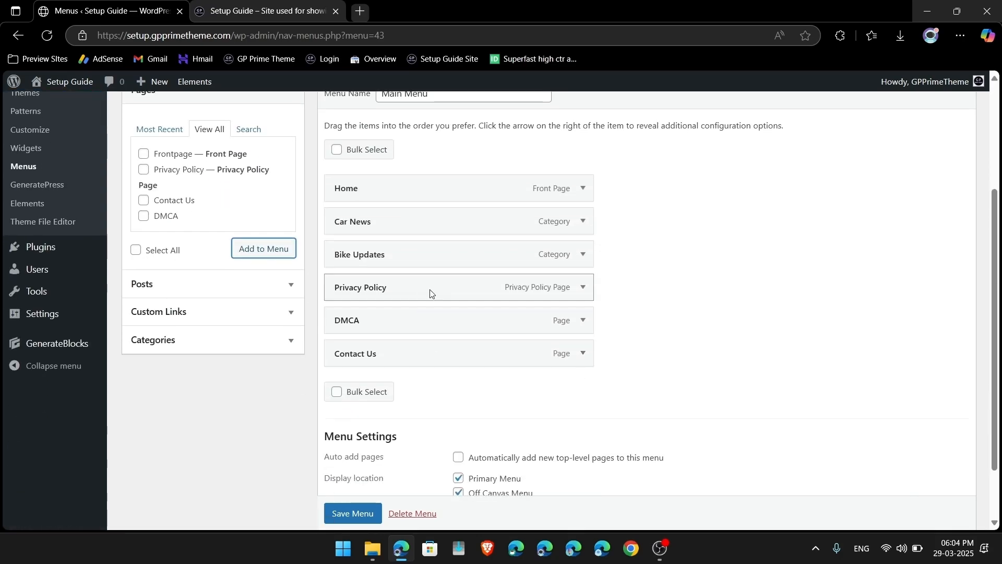
left_click(359, 515)
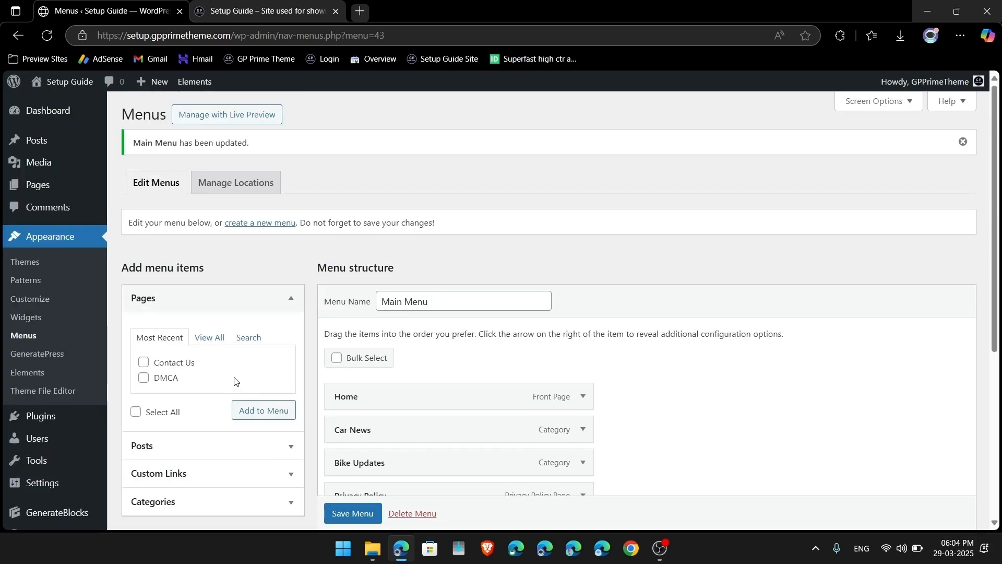
left_click(67, 82)
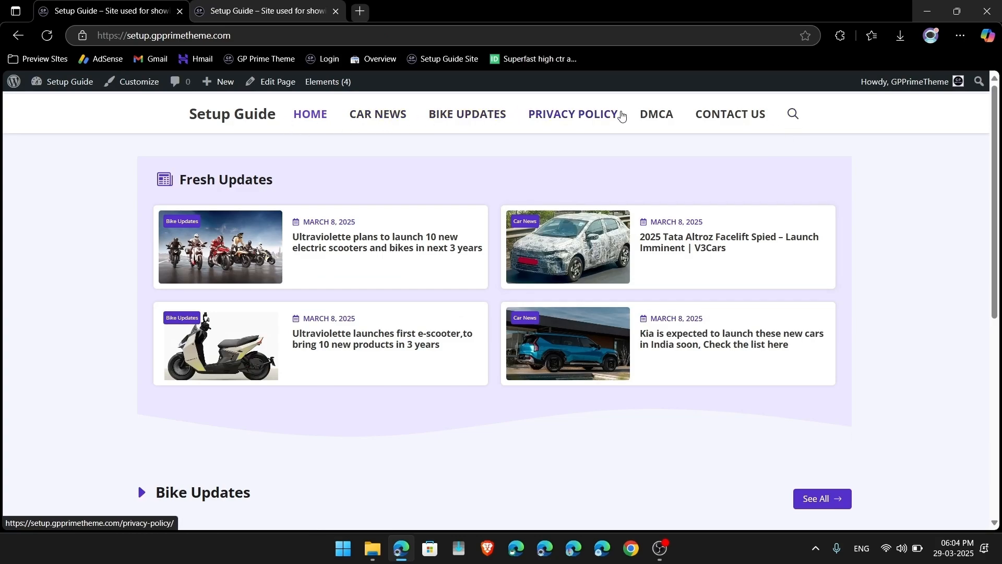
Step: Follow the Car News, Bike Updates, Privacy Policy, DMCA and Contact Us links, then return Home
left_click(376, 118)
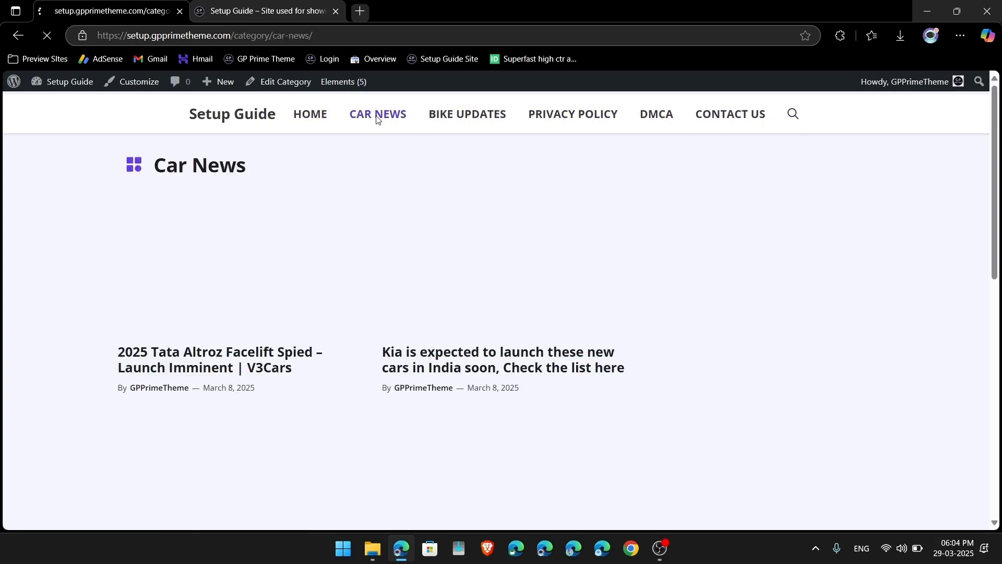
left_click(462, 119)
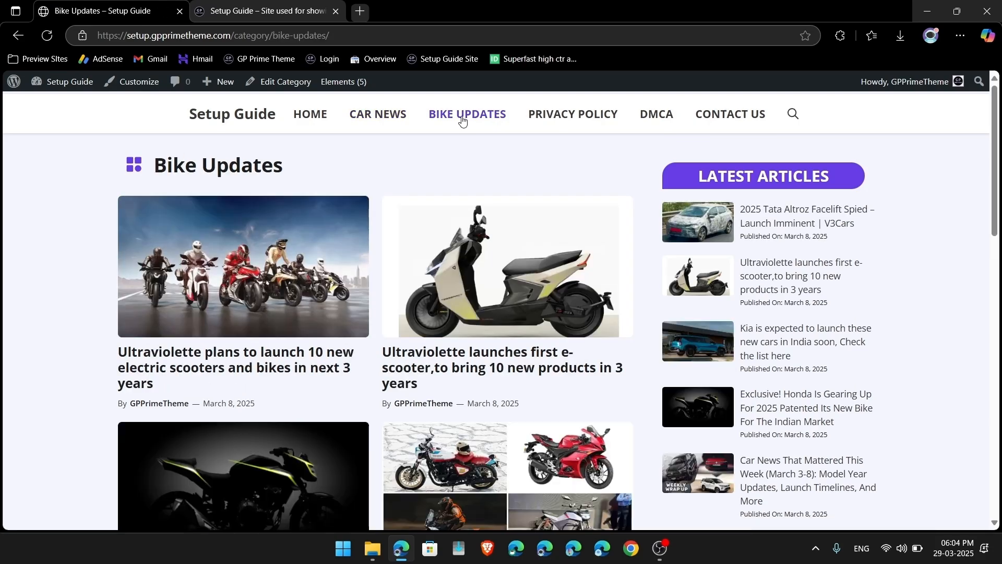
left_click(582, 120)
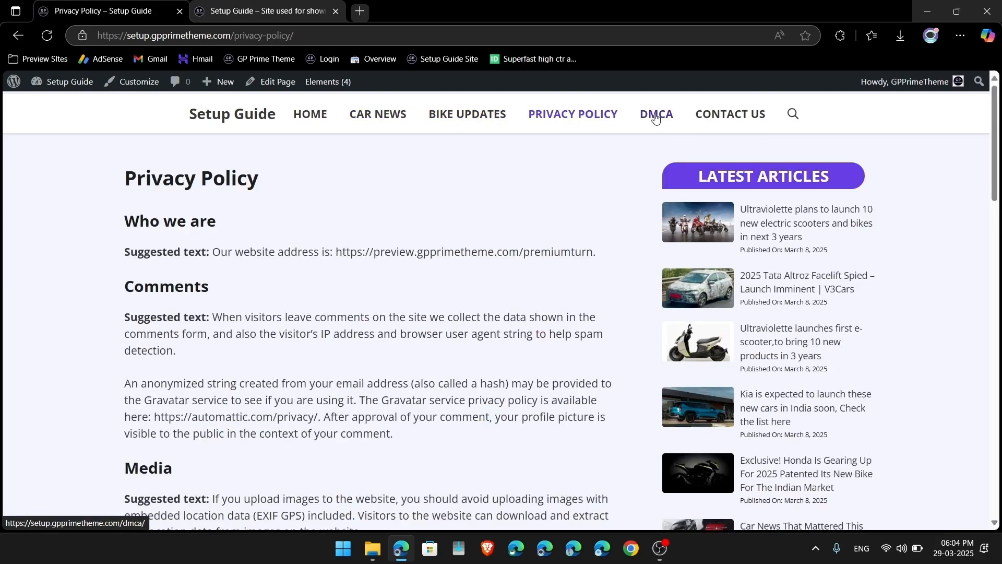
left_click(656, 119)
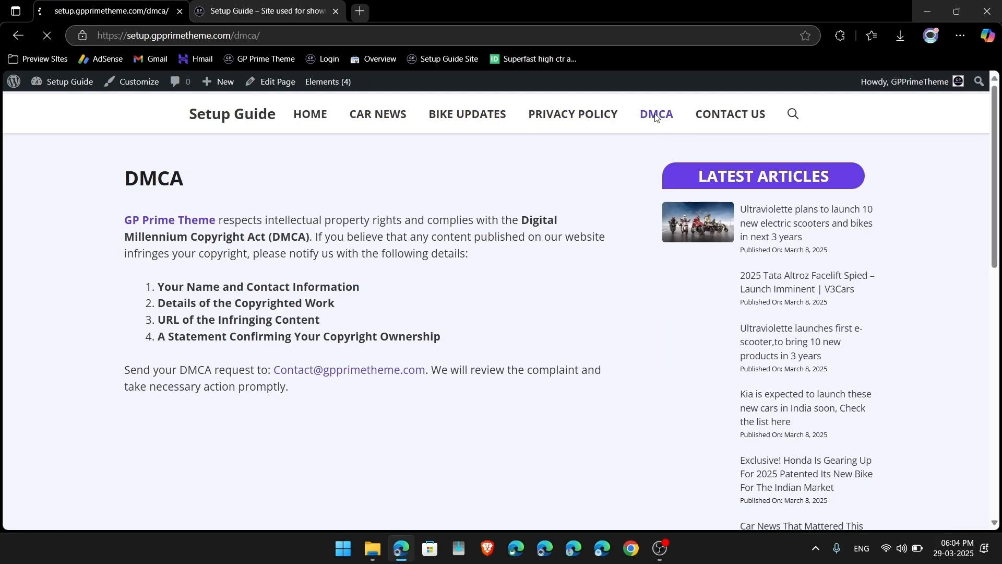
left_click(717, 117)
left_click(314, 120)
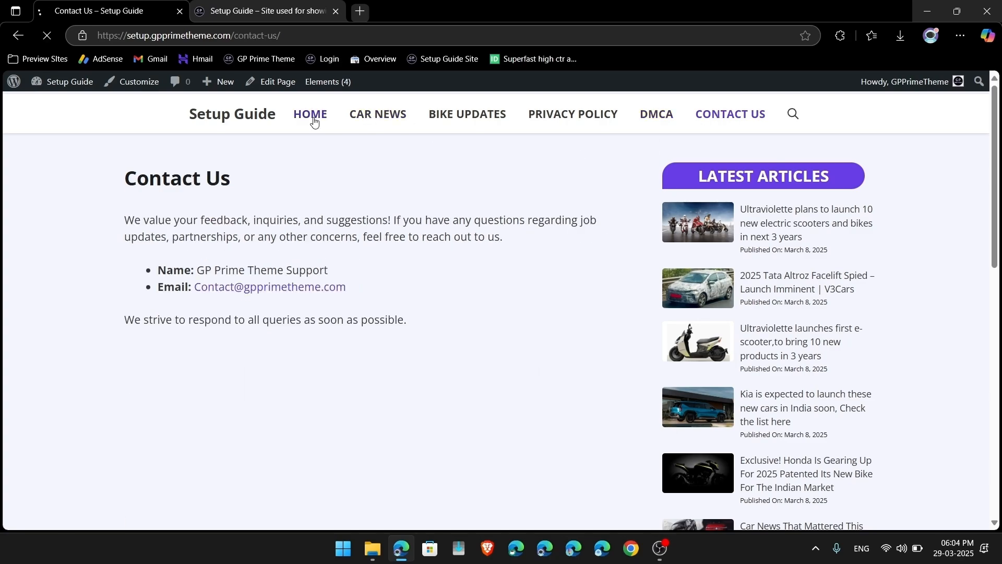
scroll(316, 316, "down", 7)
scroll(316, 320, "up", 4)
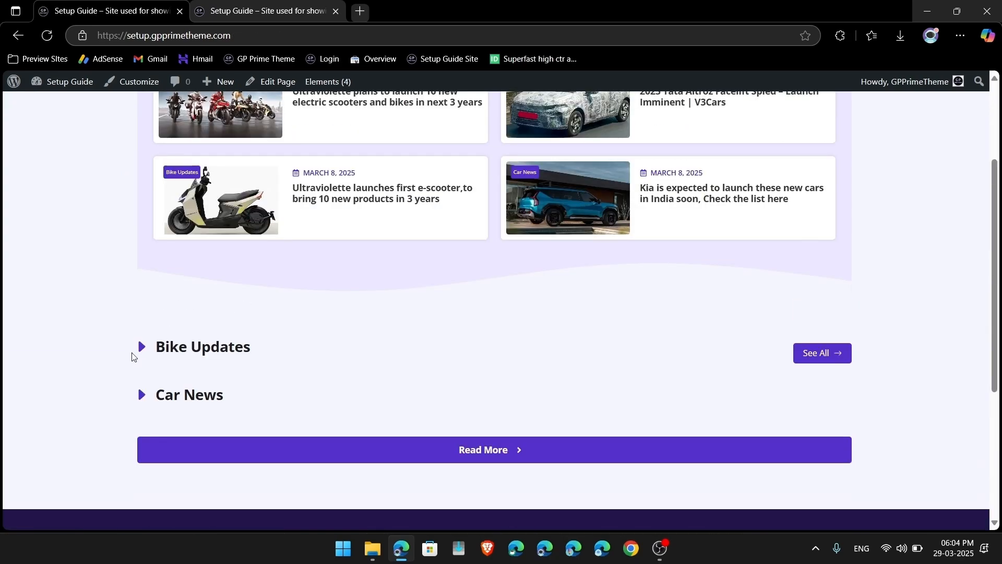
left_click(270, 86)
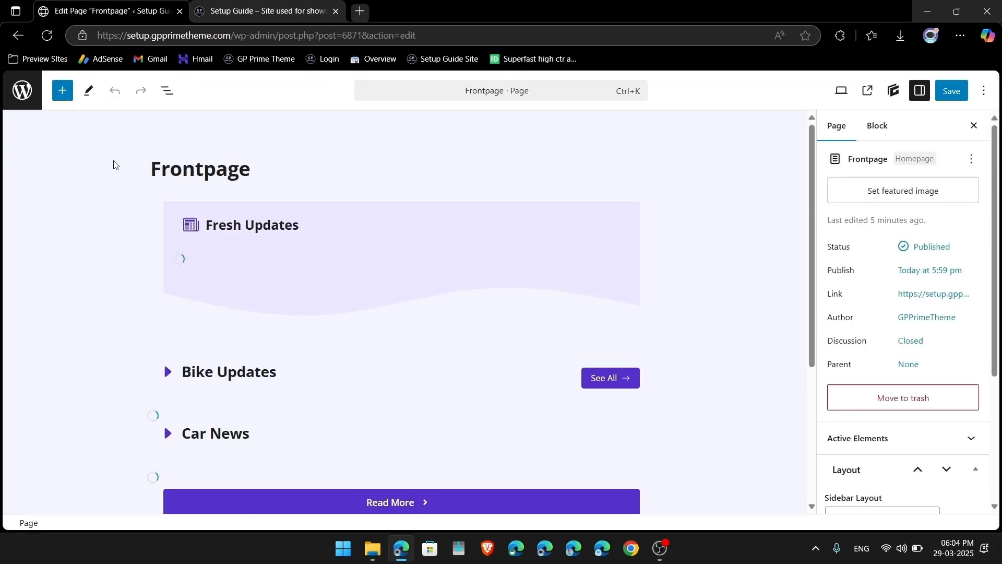
Step: Open the synced Home Page pattern and select the Bike Updates query loop in List View
left_click(334, 237)
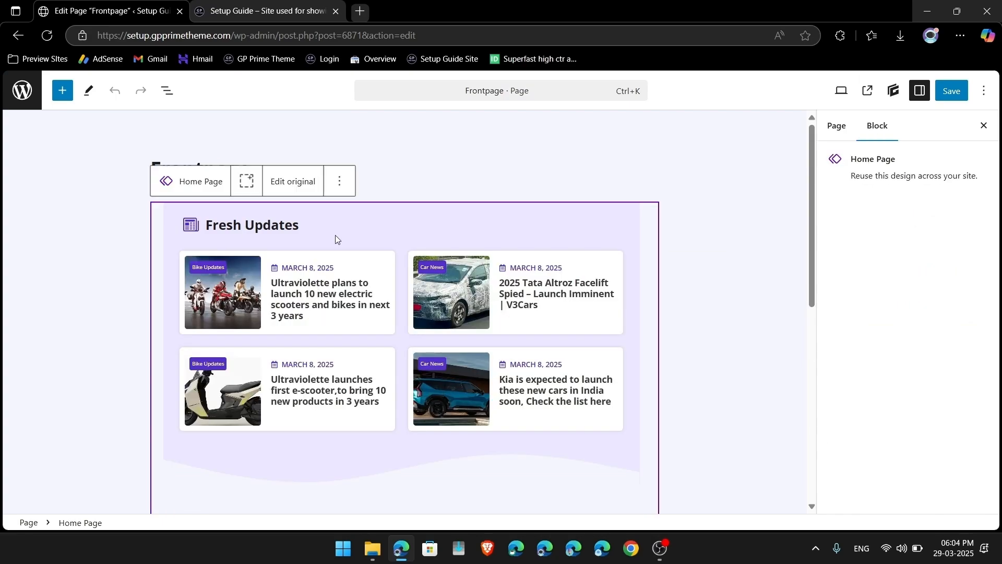
left_click(296, 184)
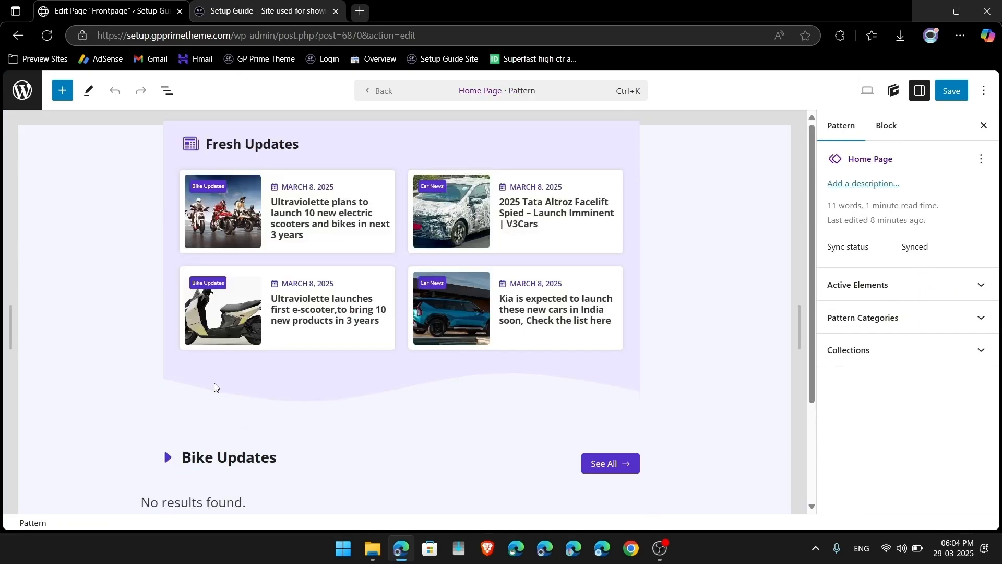
scroll(215, 387, "down", 3)
left_click(167, 91)
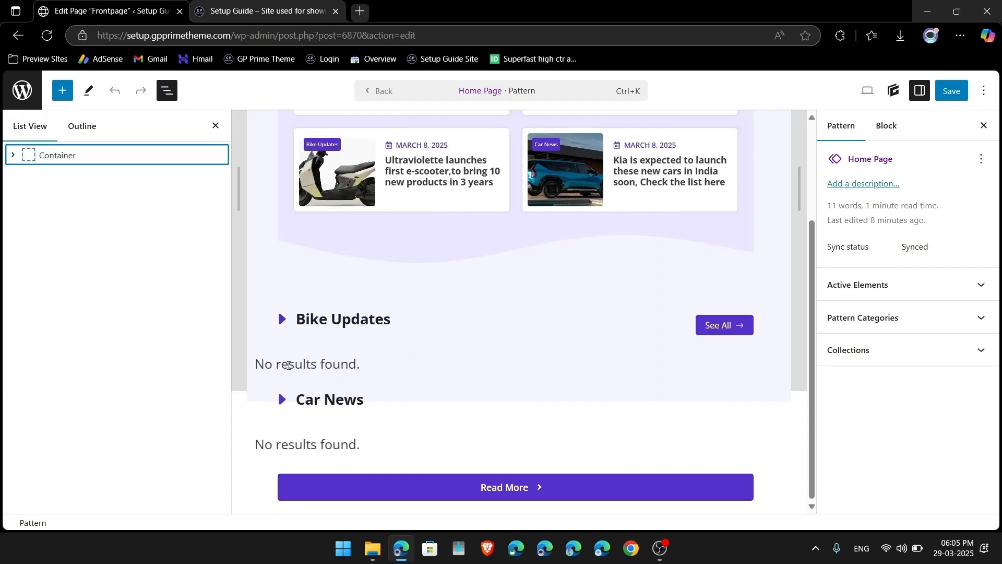
left_click(289, 366)
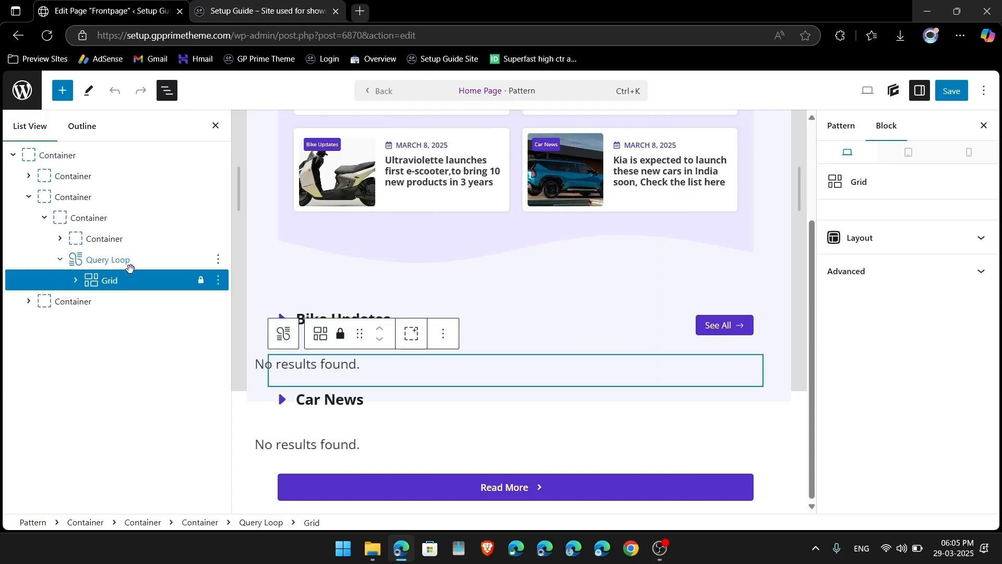
left_click(98, 261)
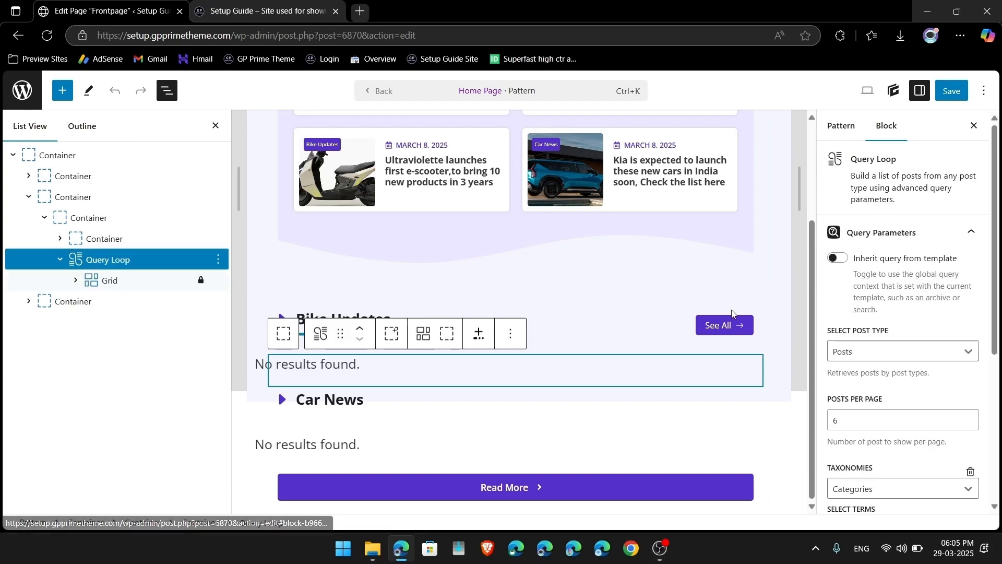
Step: Inspect the query's category terms and delete its Taxonomies filter
scroll(842, 289, "down", 4)
scroll(828, 224, "up", 2)
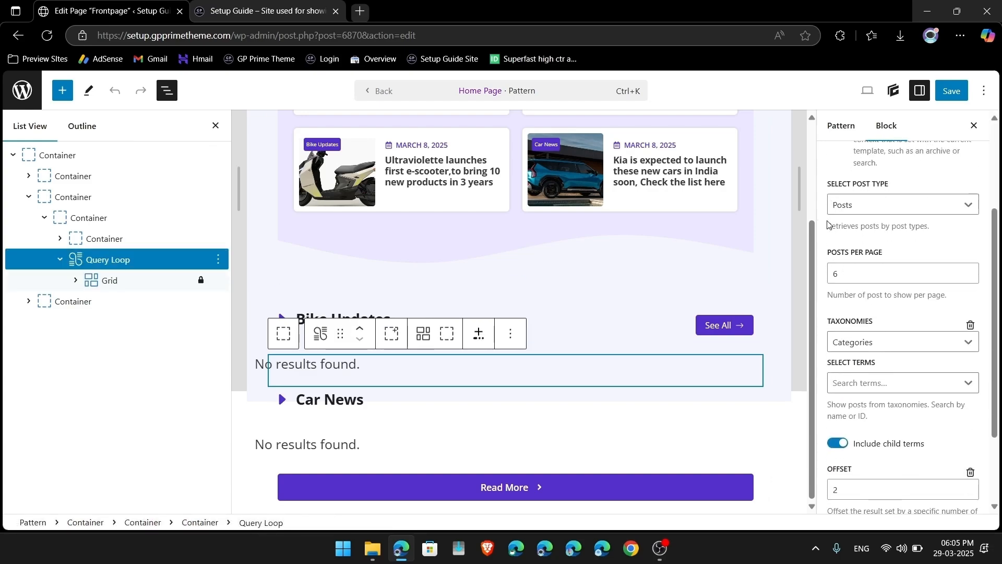
left_click(849, 386)
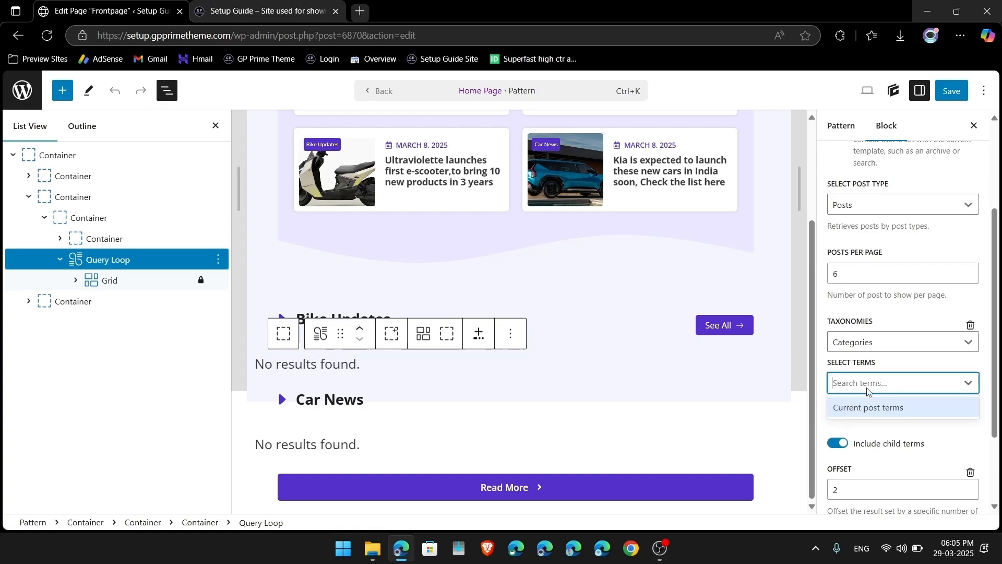
scroll(866, 392, "down", 2)
scroll(868, 391, "up", 2)
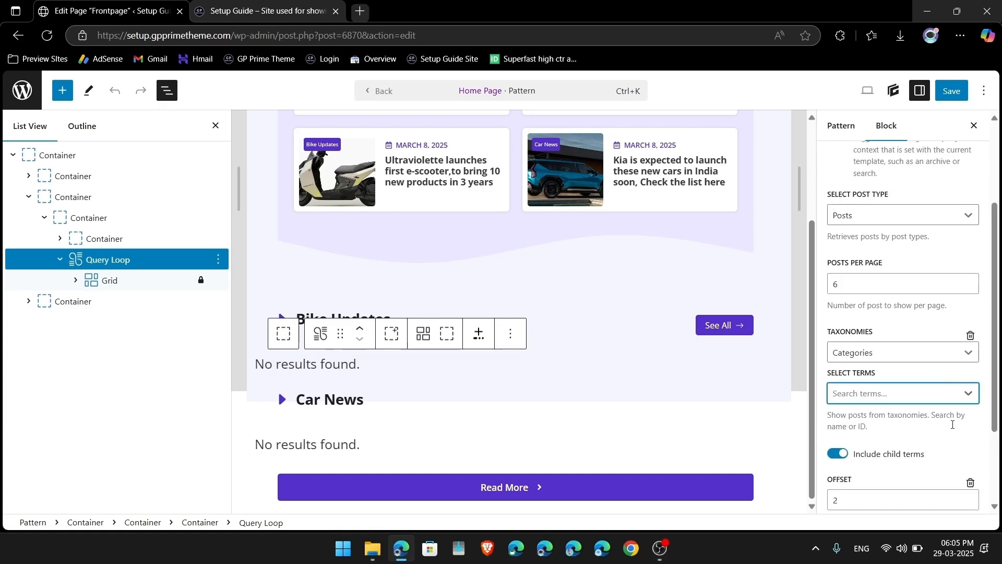
scroll(946, 446, "down", 2)
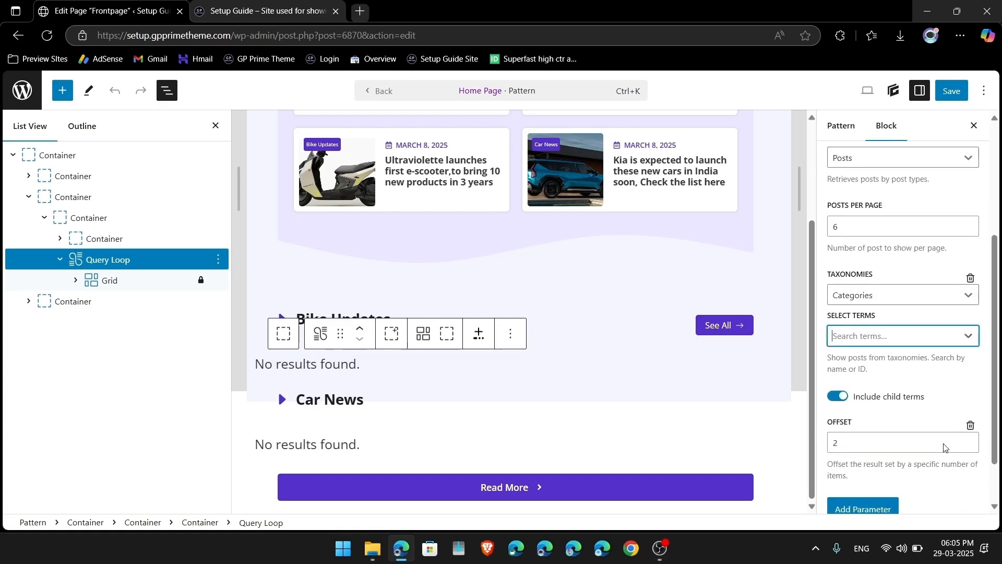
left_click(971, 280)
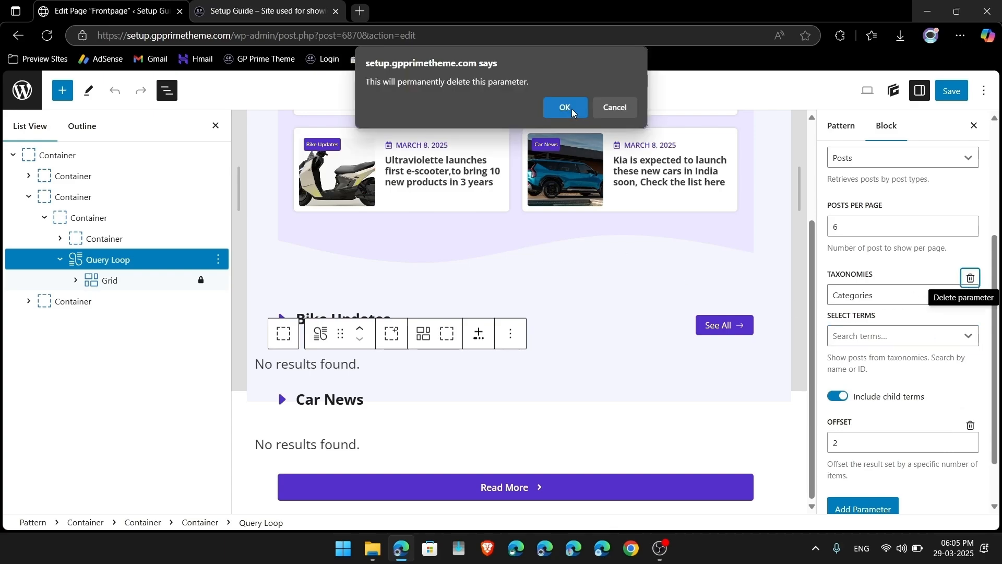
Step: Confirm the taxonomy removal, then add an Include posts parameter to the query
left_click(565, 108)
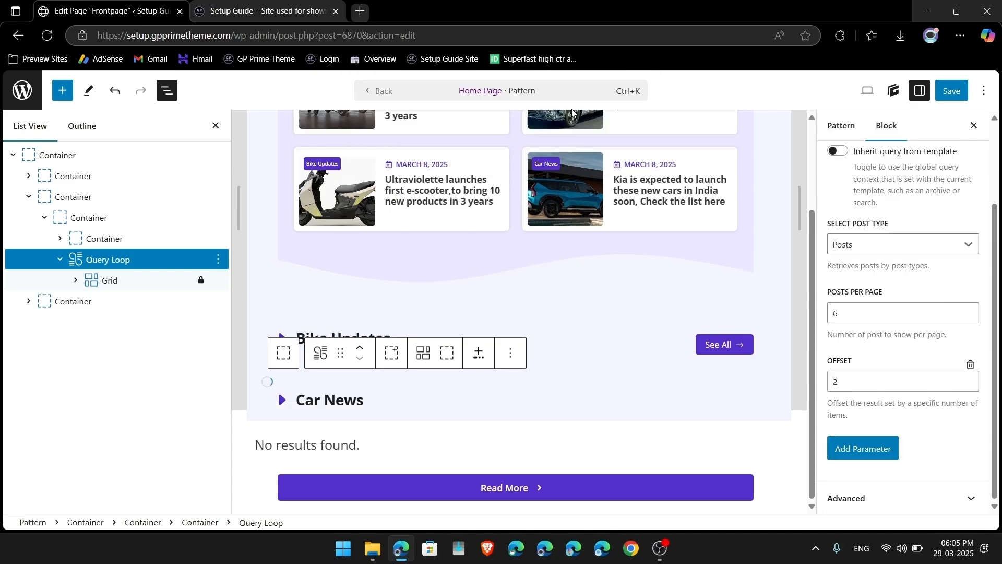
left_click(862, 448)
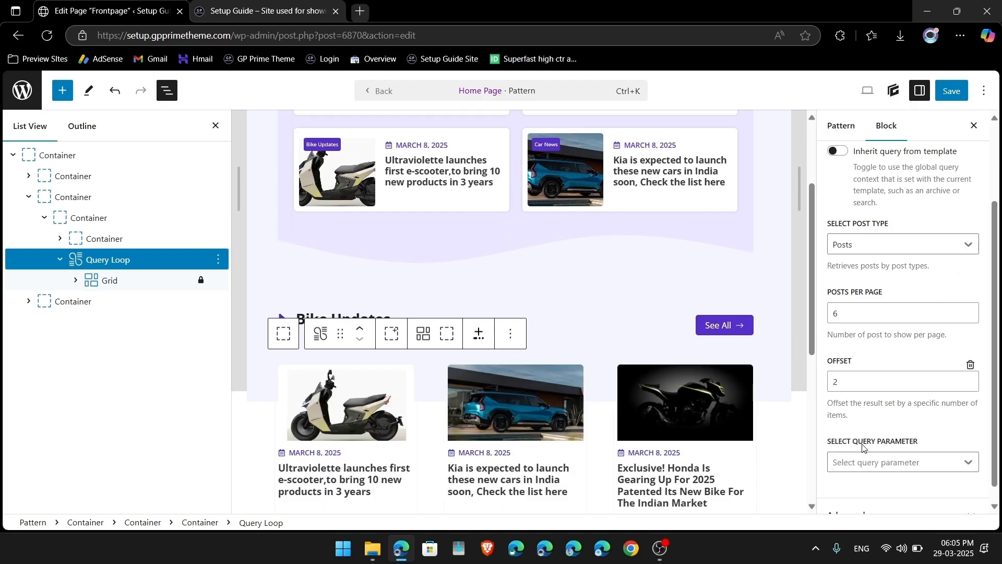
left_click(861, 464)
type("ca")
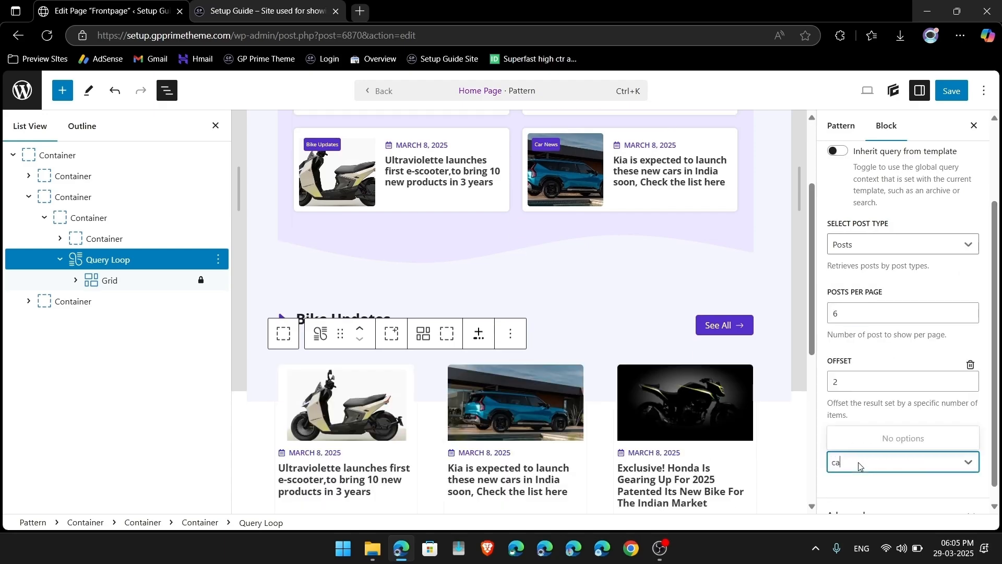
key("BackSpace")
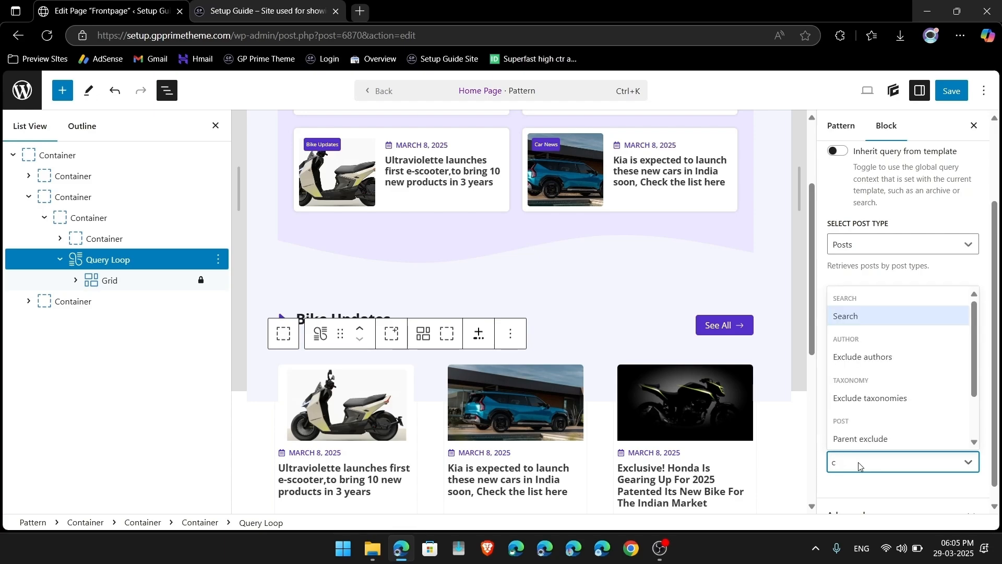
scroll(884, 405, "down", 1)
scroll(884, 406, "up", 1)
scroll(885, 408, "down", 1)
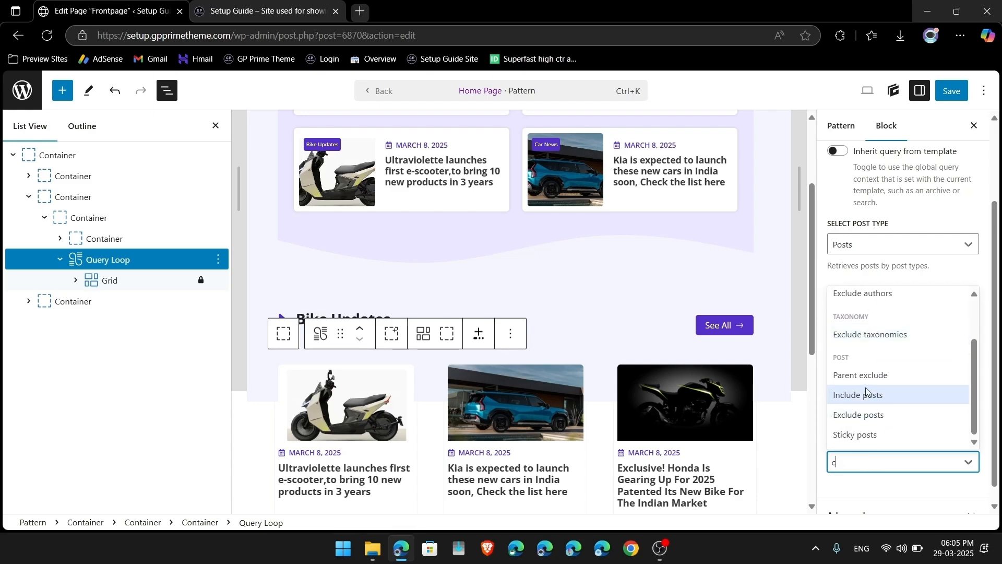
left_click(866, 400)
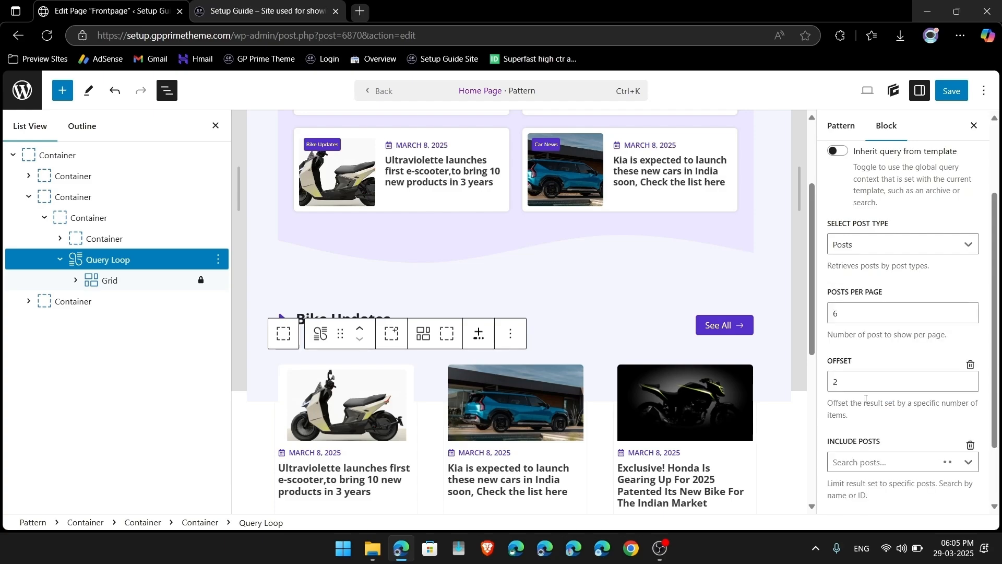
Step: Delete the Include posts and Offset parameters, leaving Posts at 6 per page
left_click(881, 392)
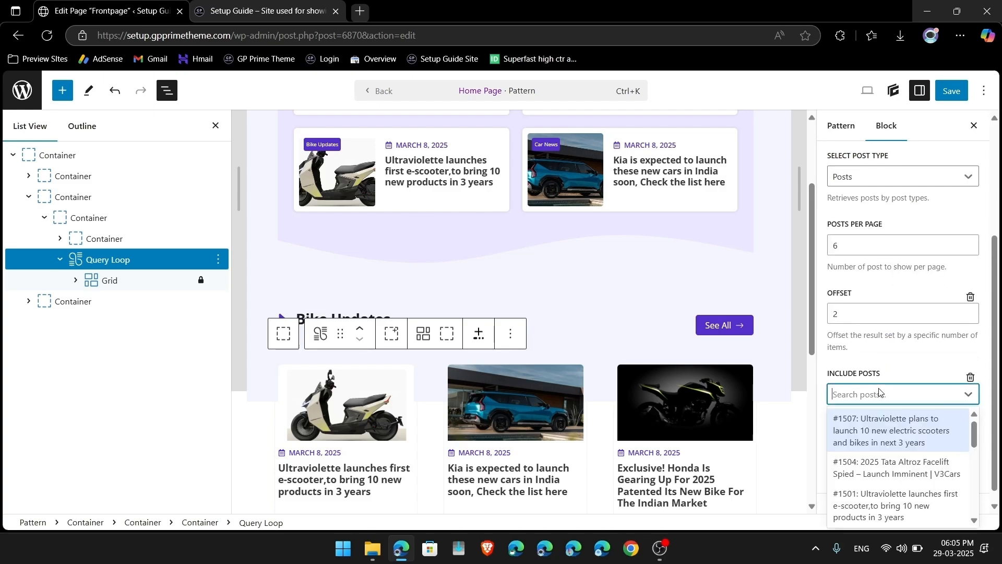
left_click(970, 377)
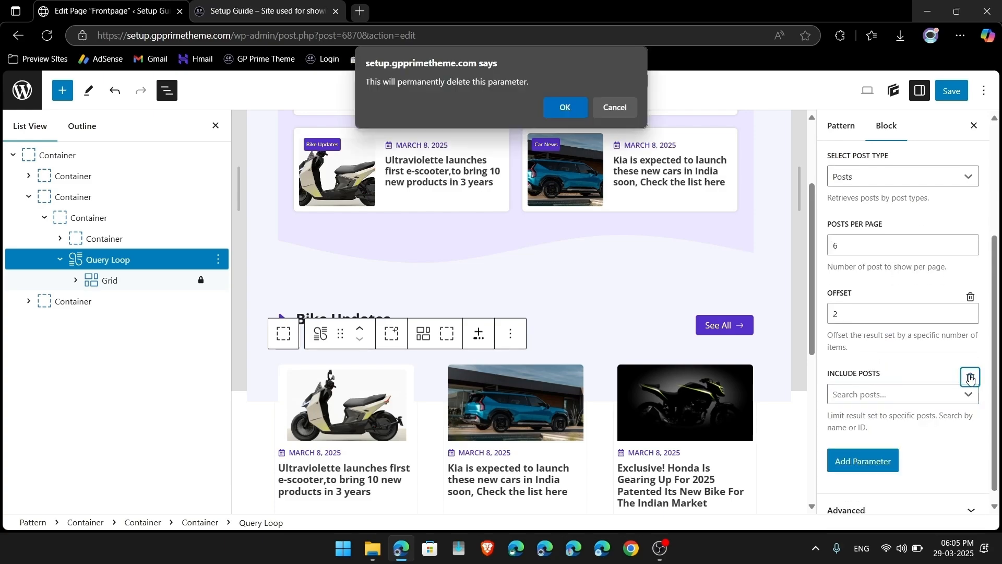
left_click(567, 108)
left_click(973, 366)
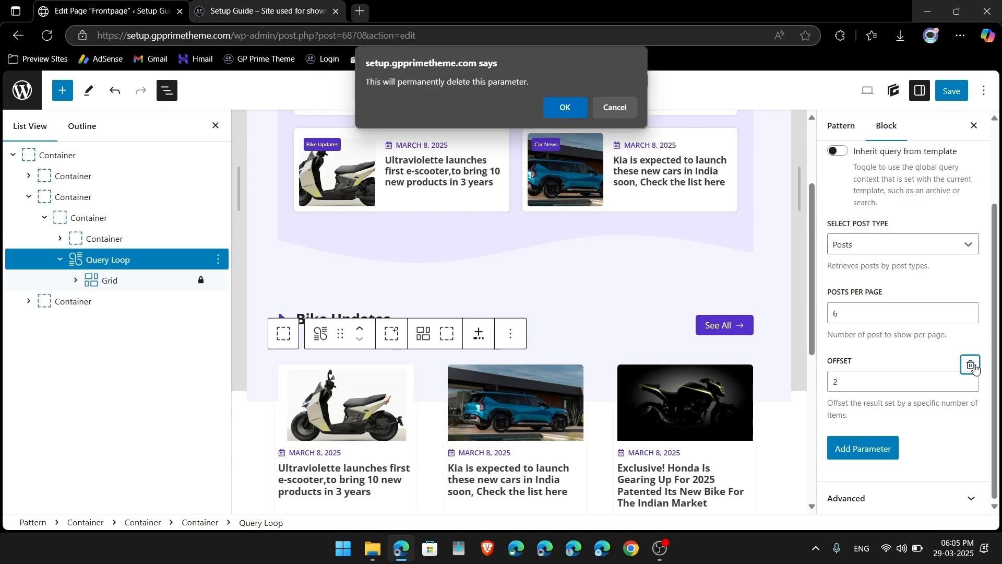
left_click(566, 108)
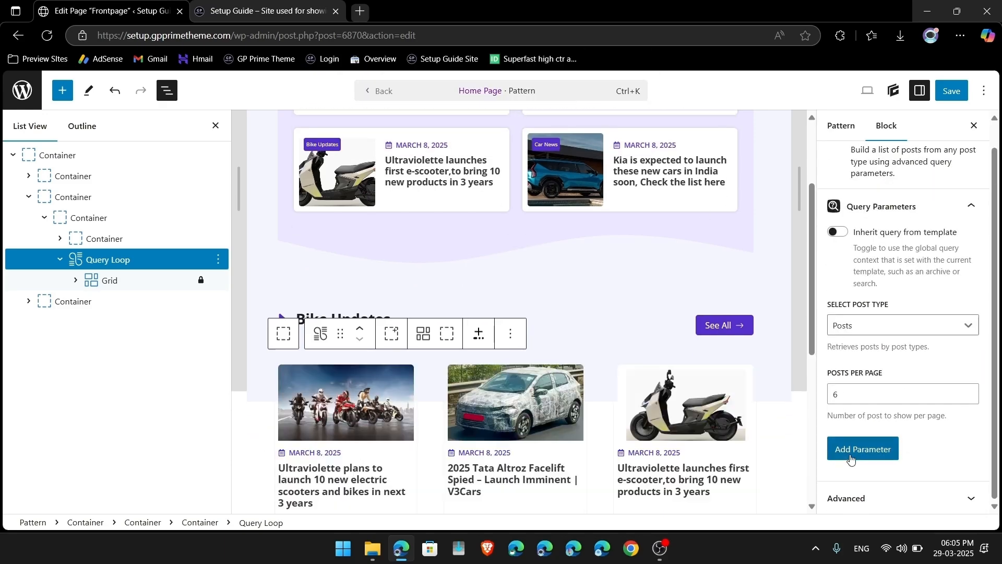
left_click(857, 450)
left_click(875, 465)
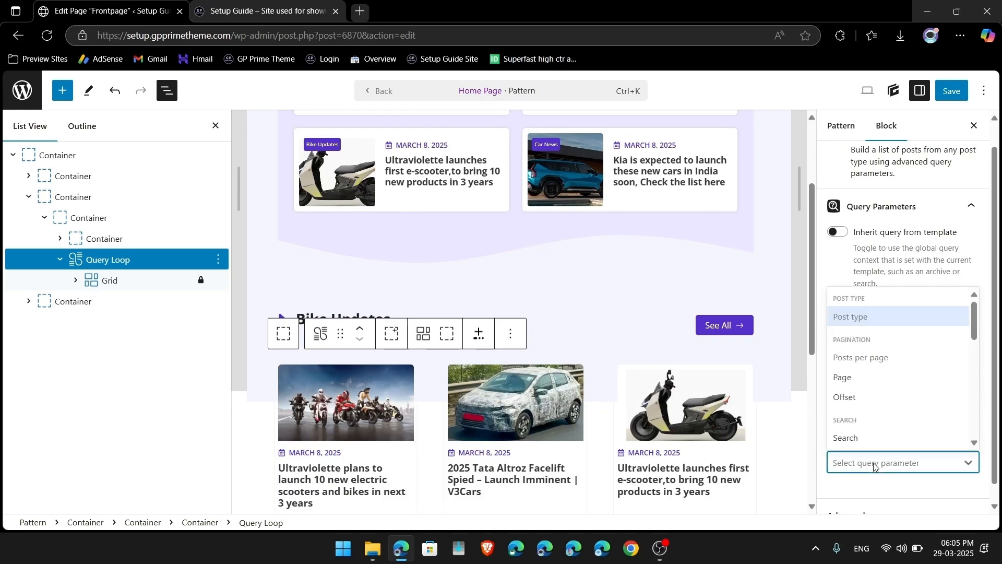
scroll(883, 416, "down", 5)
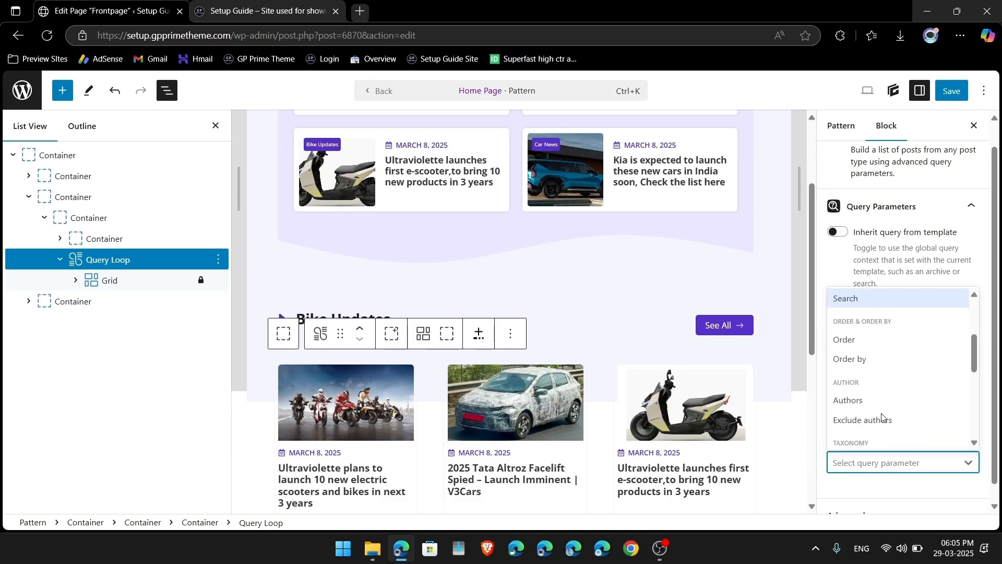
scroll(882, 416, "down", 2)
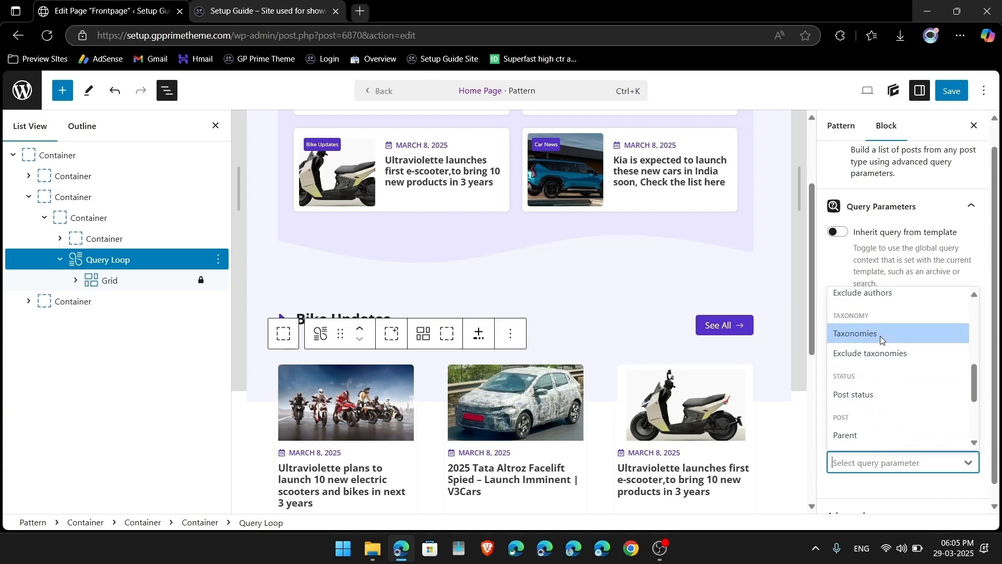
Step: Filter the query by the Categories taxonomy, term Bike Updates
left_click(880, 334)
scroll(892, 385, "down", 1)
left_click(878, 412)
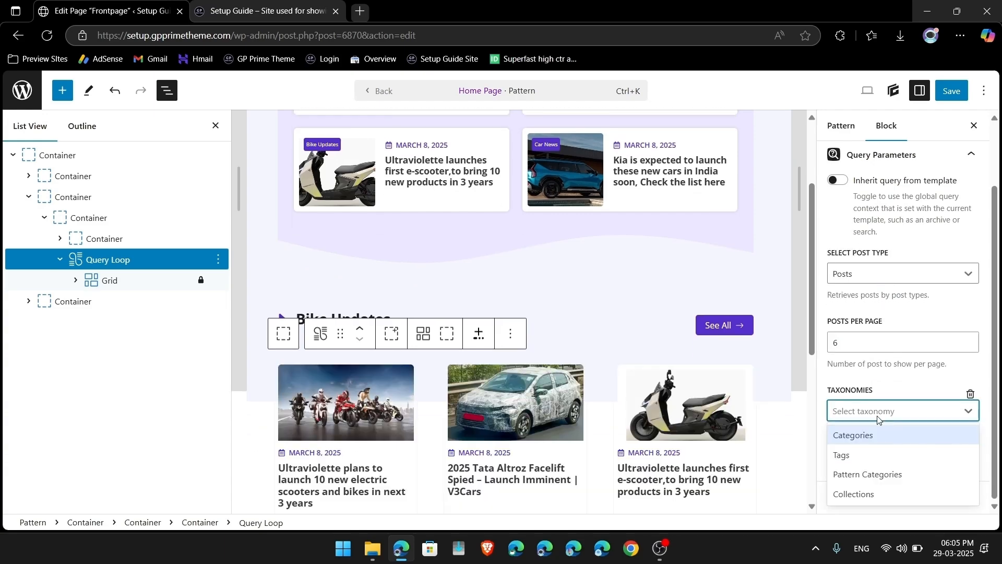
left_click(856, 434)
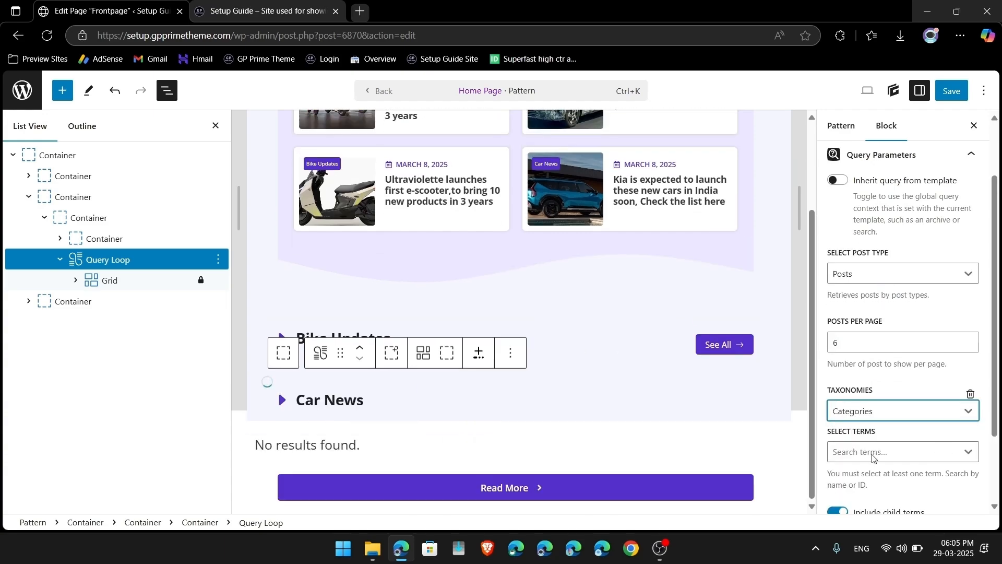
left_click(874, 452)
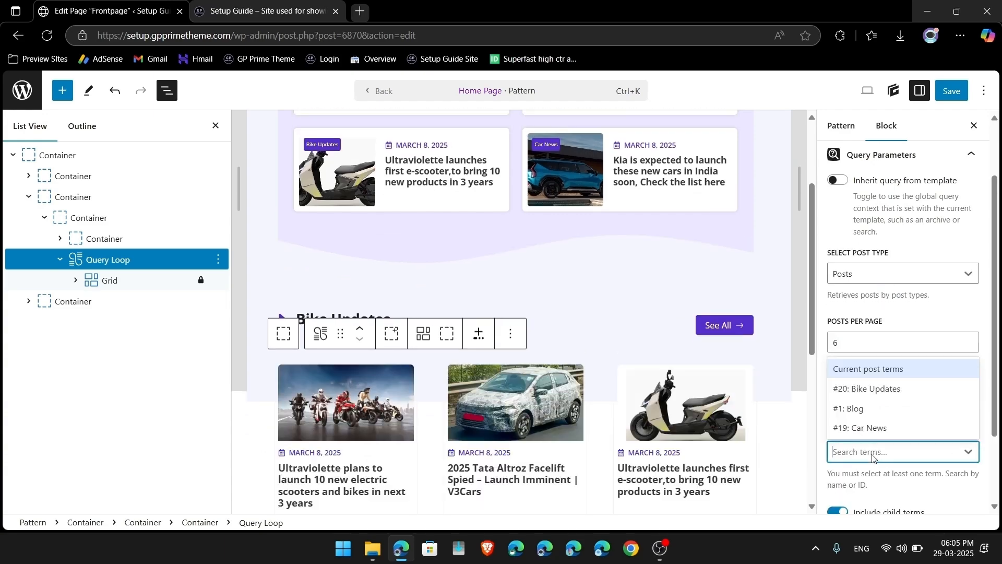
left_click(876, 389)
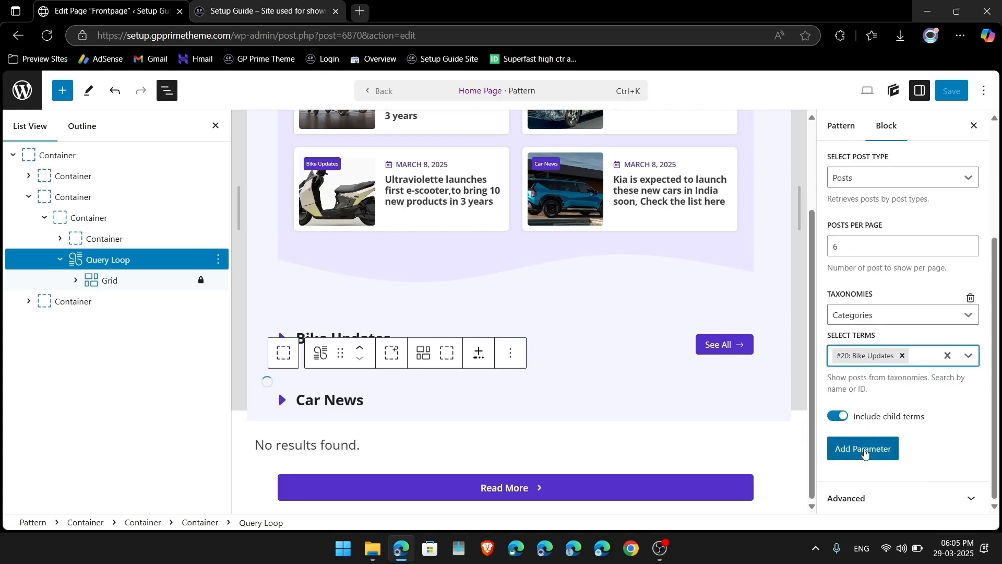
Step: Add an Offset parameter of 2 to the query and close List View
left_click(866, 449)
left_click(870, 450)
type("off")
key("Return")
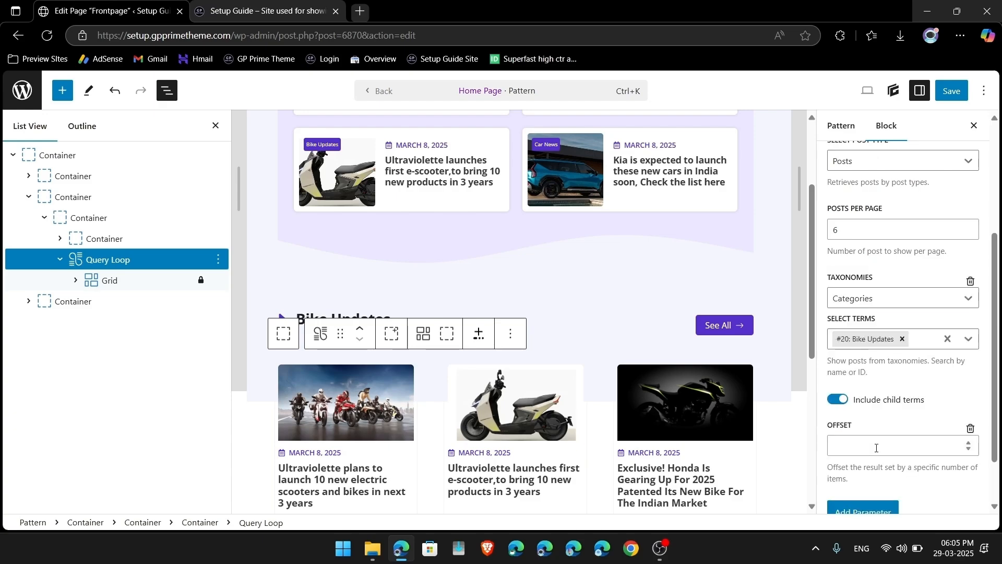
scroll(877, 444, "down", 1)
left_click(861, 427)
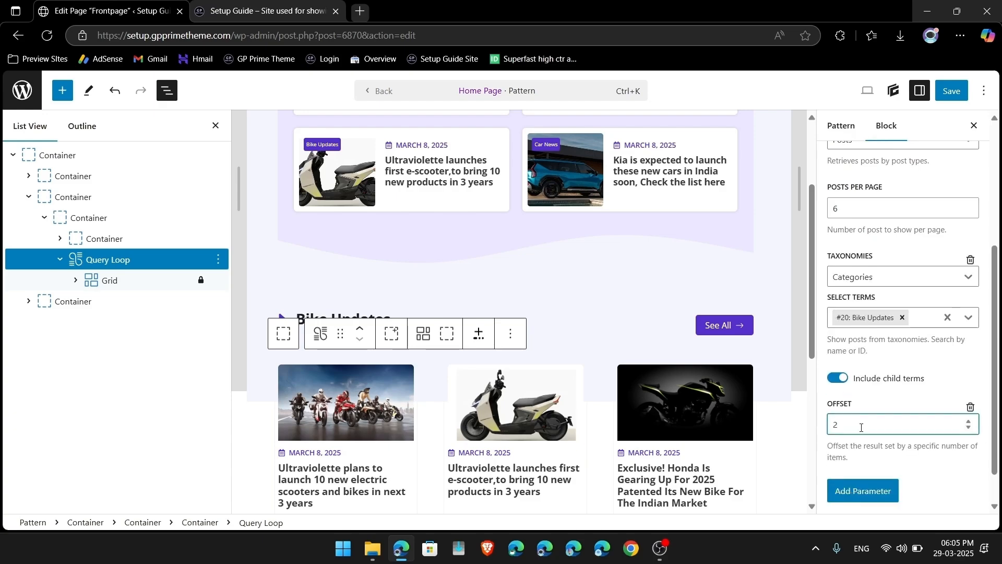
type("2")
scroll(612, 344, "up", 3)
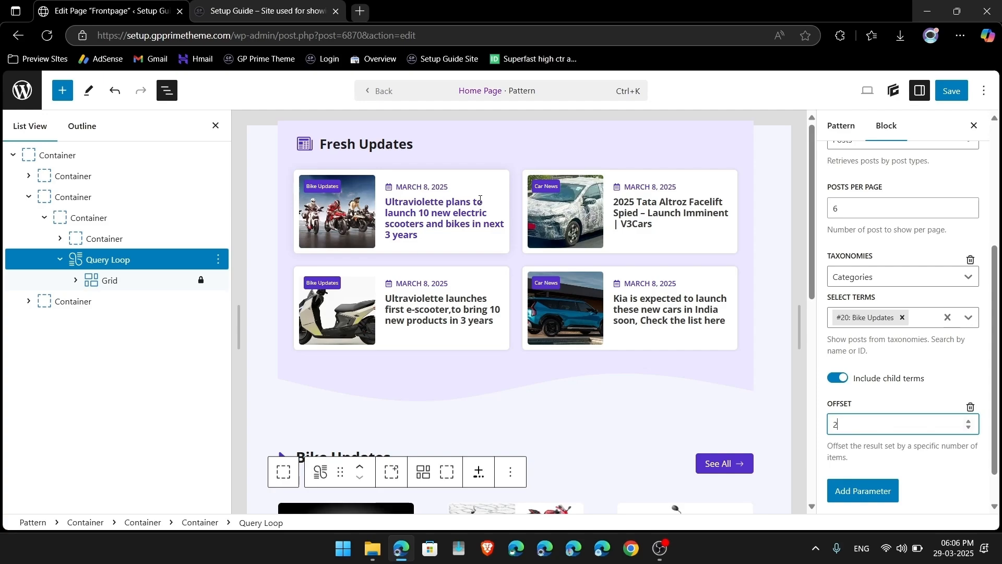
left_click(167, 94)
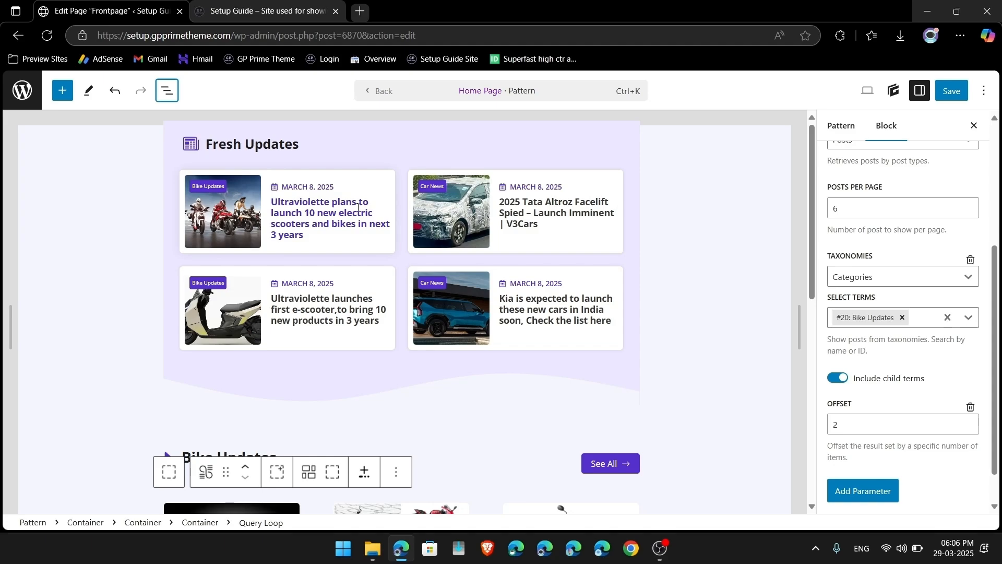
Step: Enter 4 in the Bike Updates query's Offset field and scroll to review the grid
left_click(842, 425)
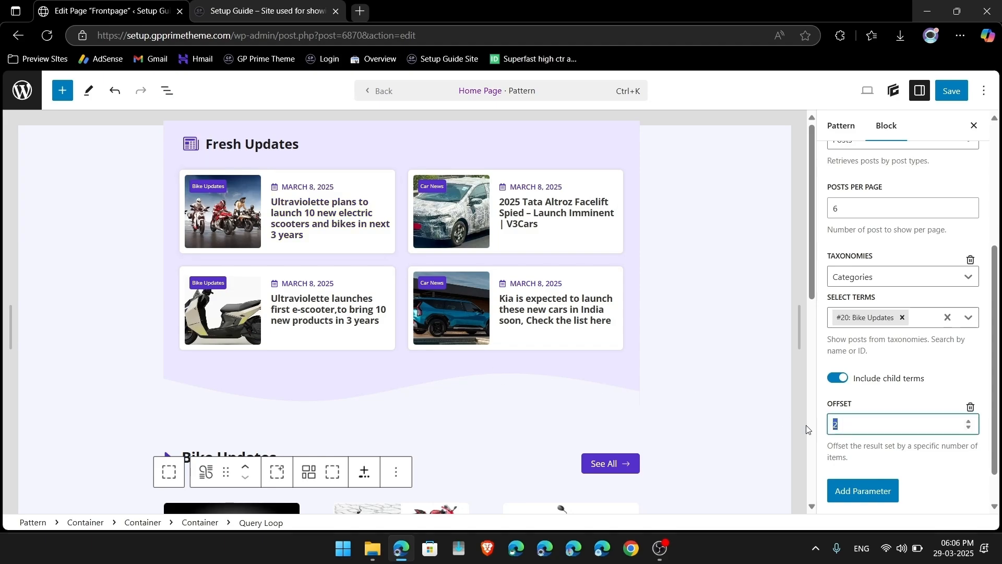
key("BackSpace")
type("4")
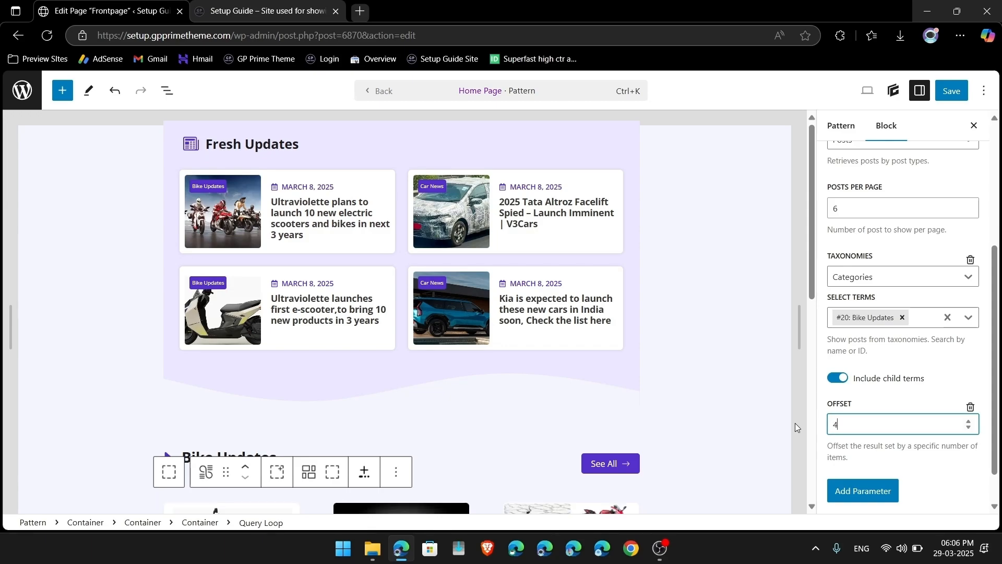
scroll(575, 361, "down", 3)
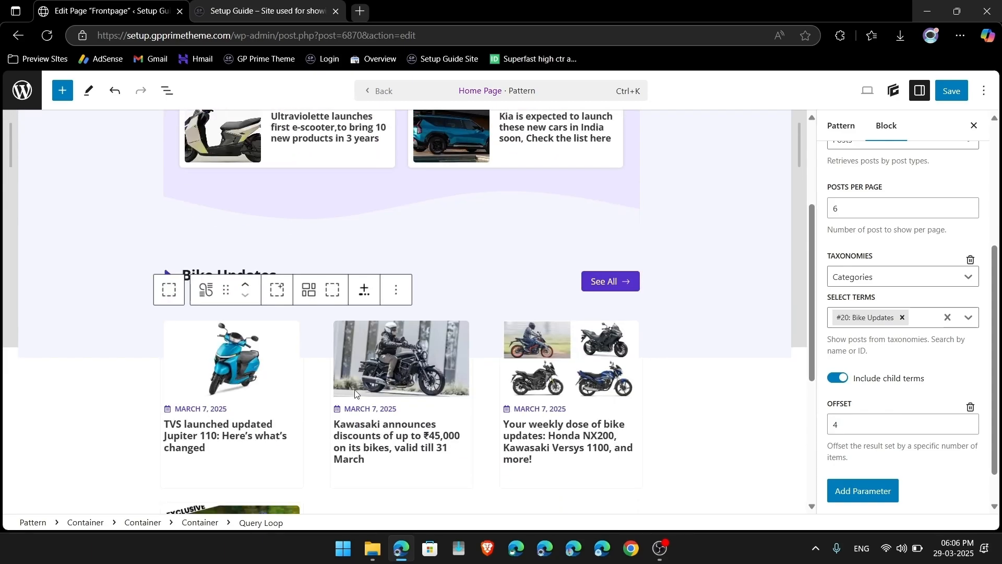
scroll(561, 403, "down", 3)
scroll(561, 406, "up", 5)
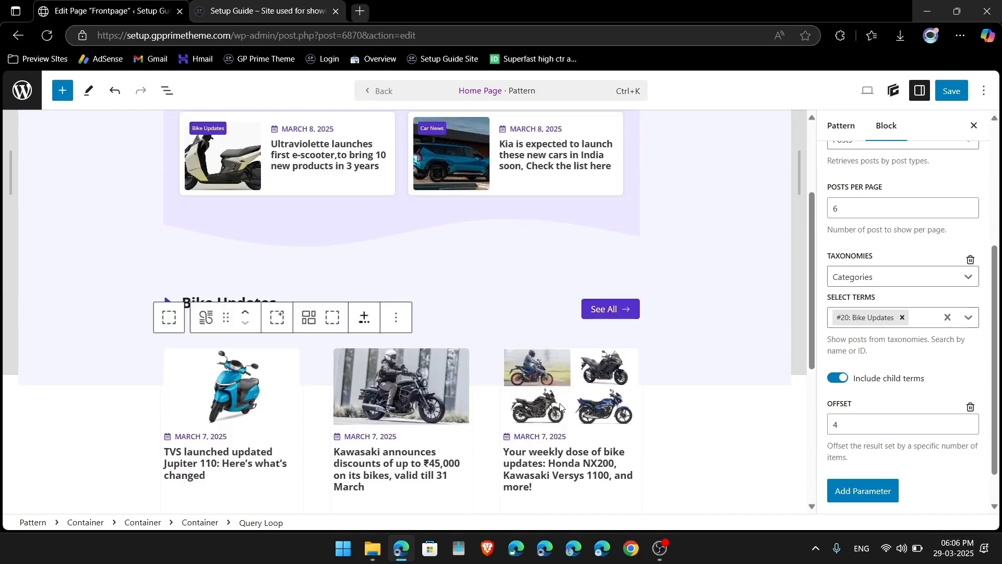
scroll(561, 406, "down", 2)
Step: Bring the Offset back to 2 so the Bike Updates grid starts from the Honda post
left_click(838, 425)
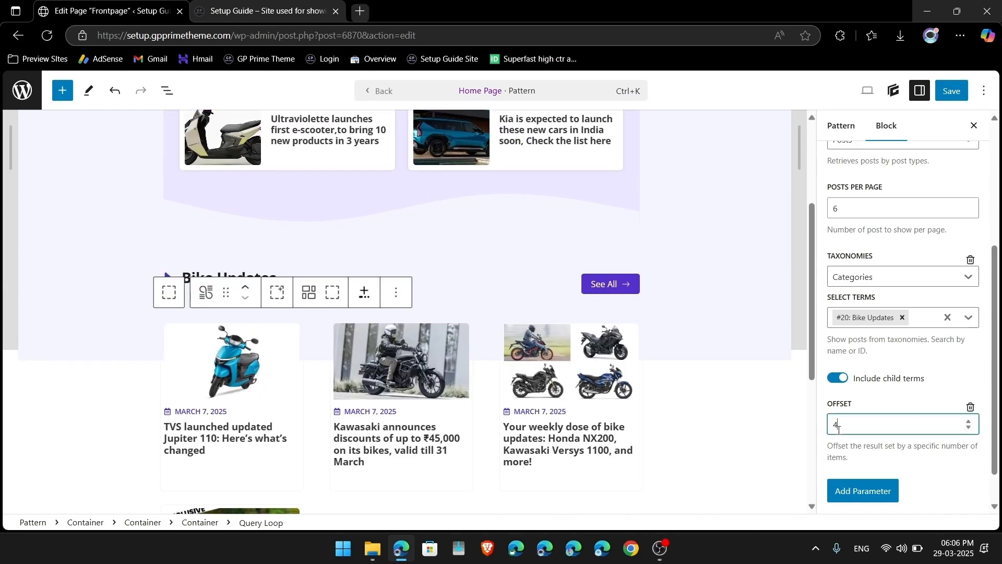
scroll(581, 369, "up", 3)
scroll(330, 232, "down", 5)
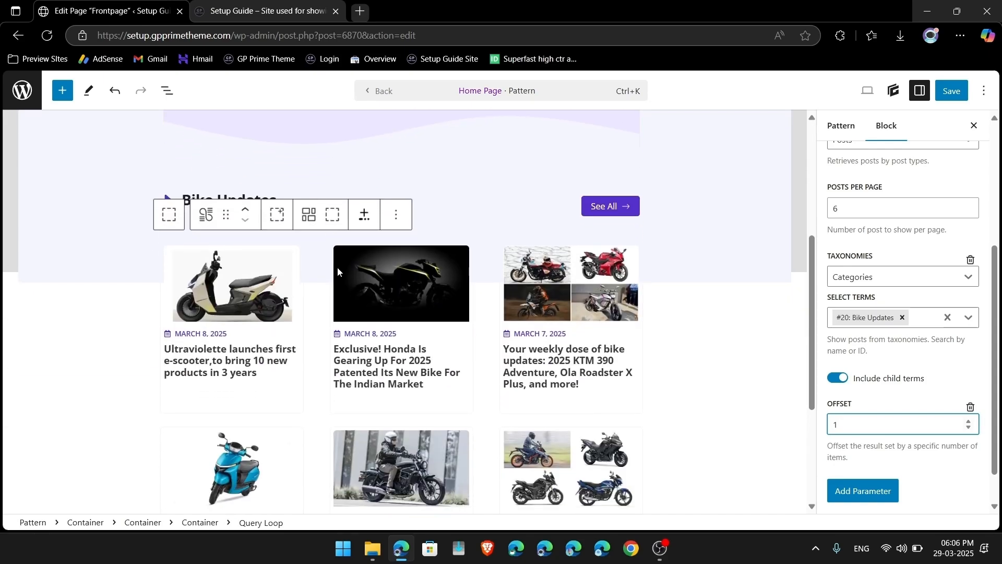
scroll(351, 303, "up", 5)
scroll(351, 303, "down", 3)
scroll(351, 306, "down", 1)
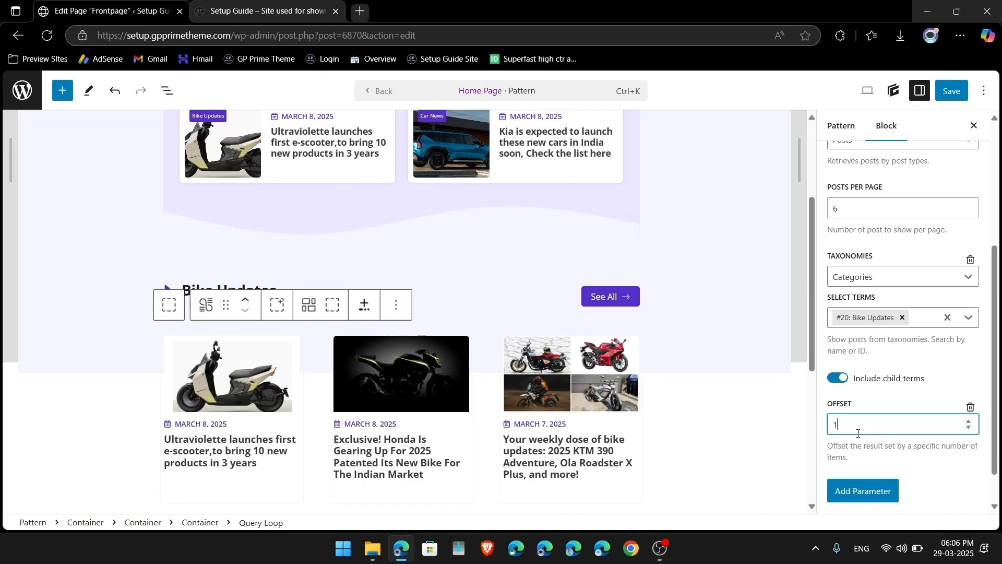
scroll(712, 386, "up", 2)
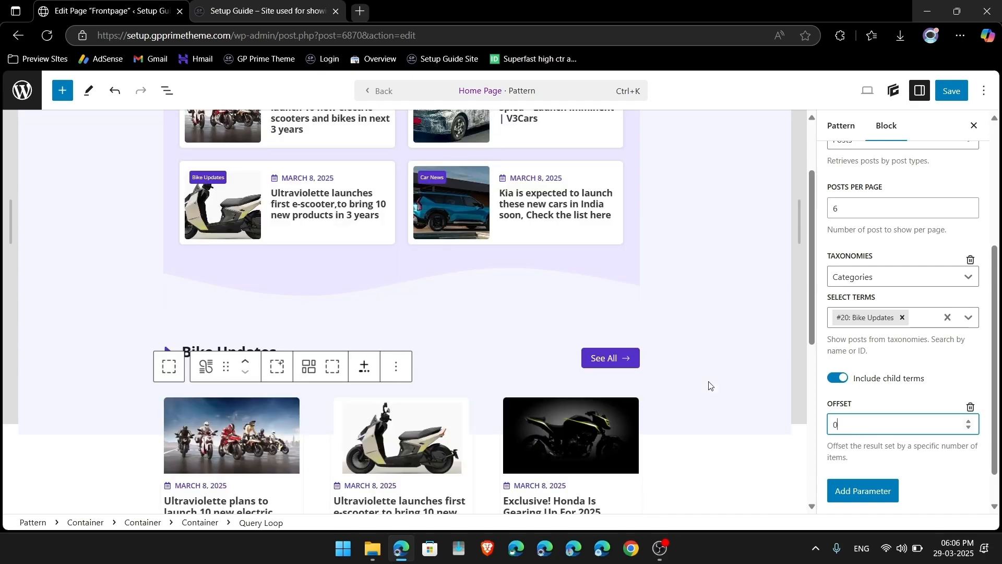
scroll(261, 428, "up", 4)
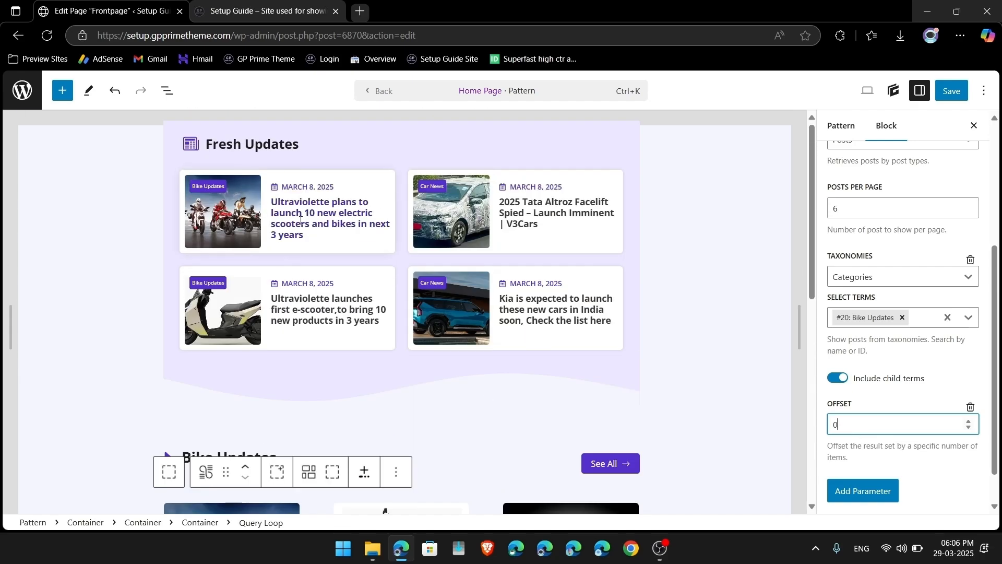
scroll(300, 220, "down", 5)
scroll(400, 349, "up", 1)
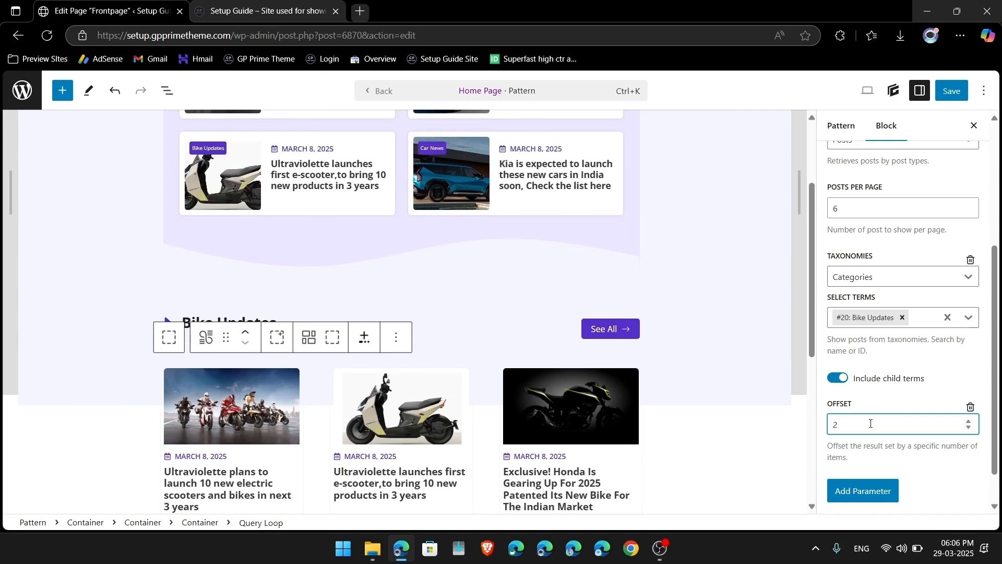
scroll(413, 355, "up", 3)
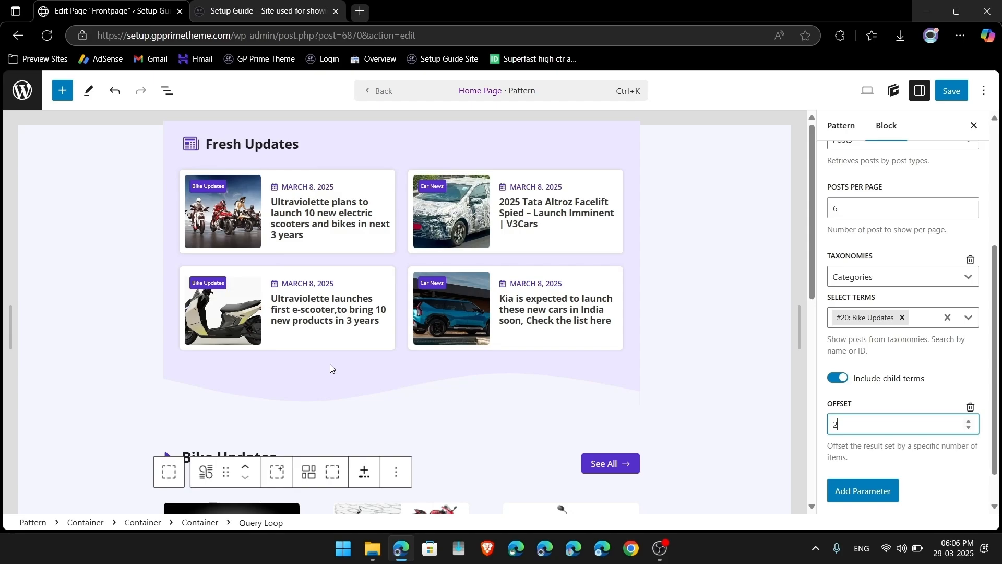
scroll(330, 369, "down", 5)
scroll(475, 362, "down", 3)
scroll(485, 360, "up", 3)
scroll(501, 358, "down", 3)
scroll(515, 357, "up", 8)
scroll(515, 357, "down", 9)
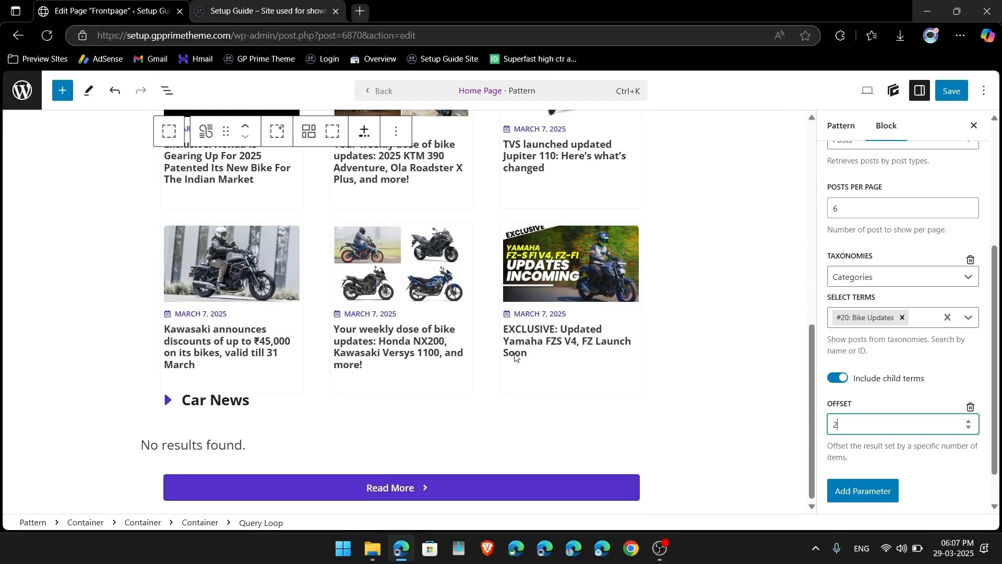
left_click(216, 448)
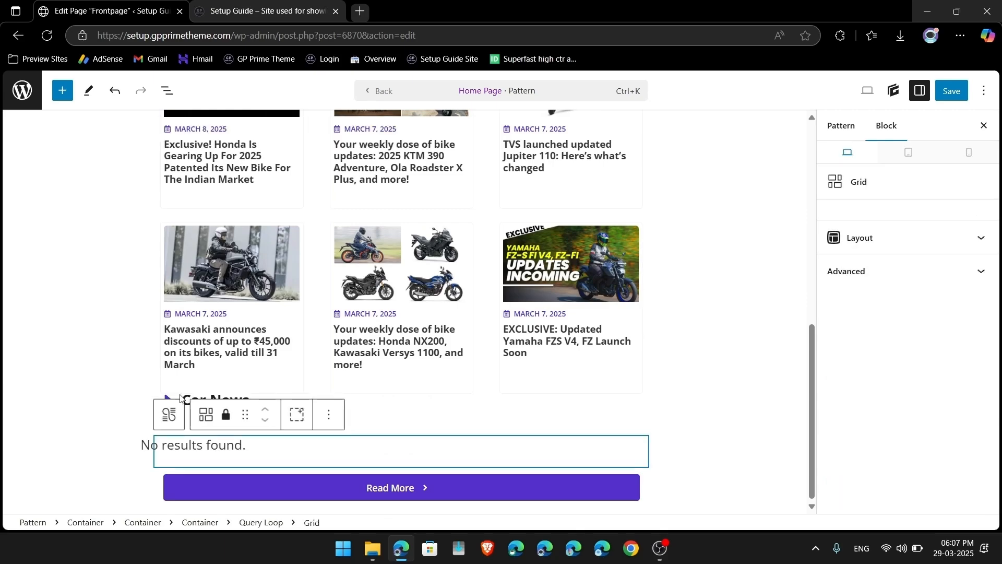
Step: Swap the Car News Query Loop's Select Terms from '#1: Blog' to '#19: Car News'
left_click(166, 93)
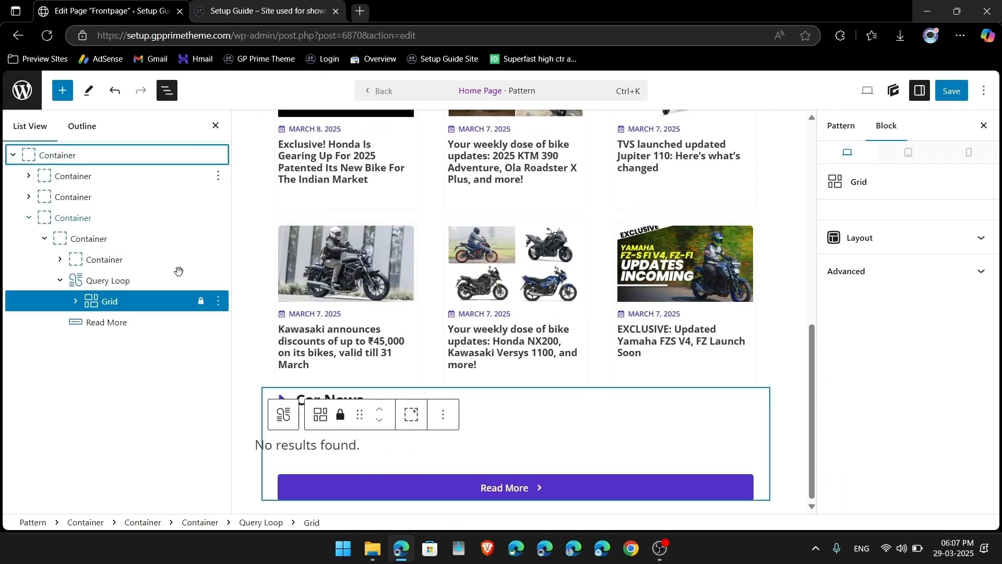
left_click(103, 282)
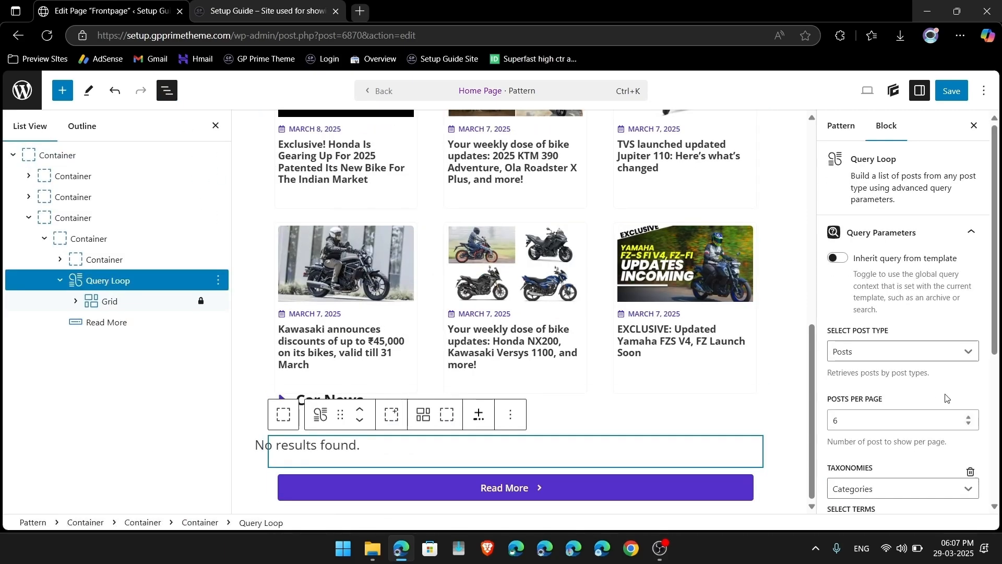
scroll(946, 394, "down", 3)
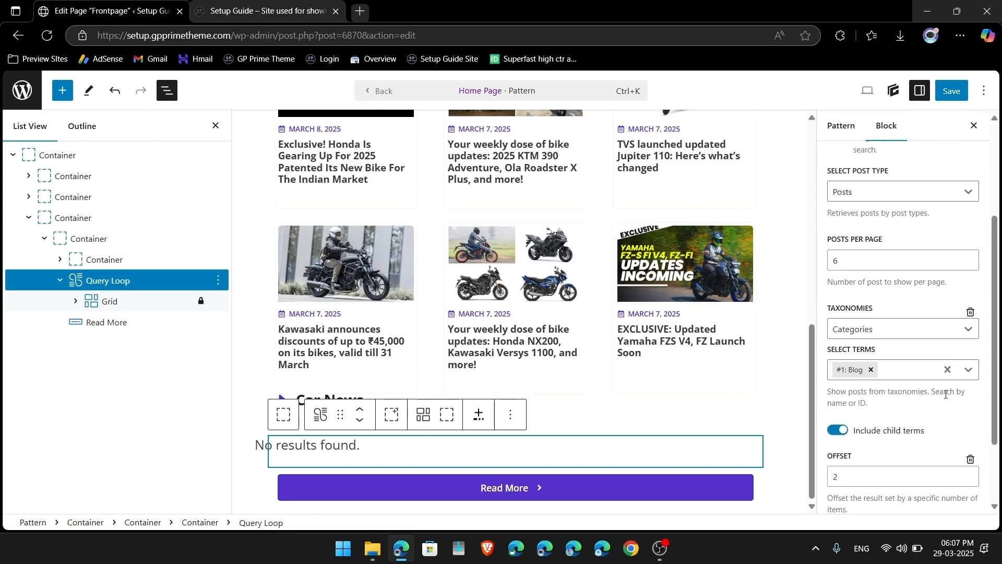
left_click(871, 371)
left_click(871, 371)
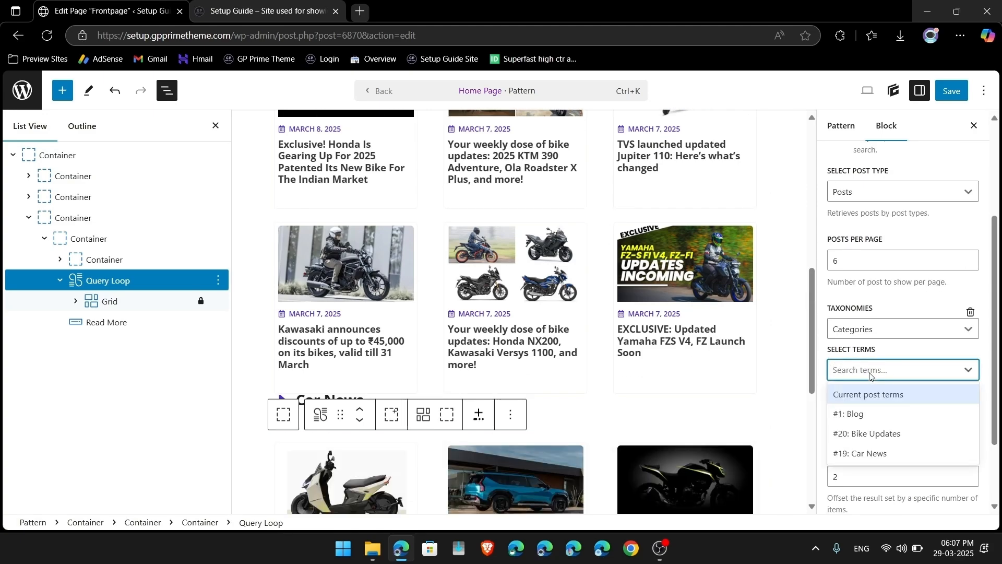
left_click(863, 453)
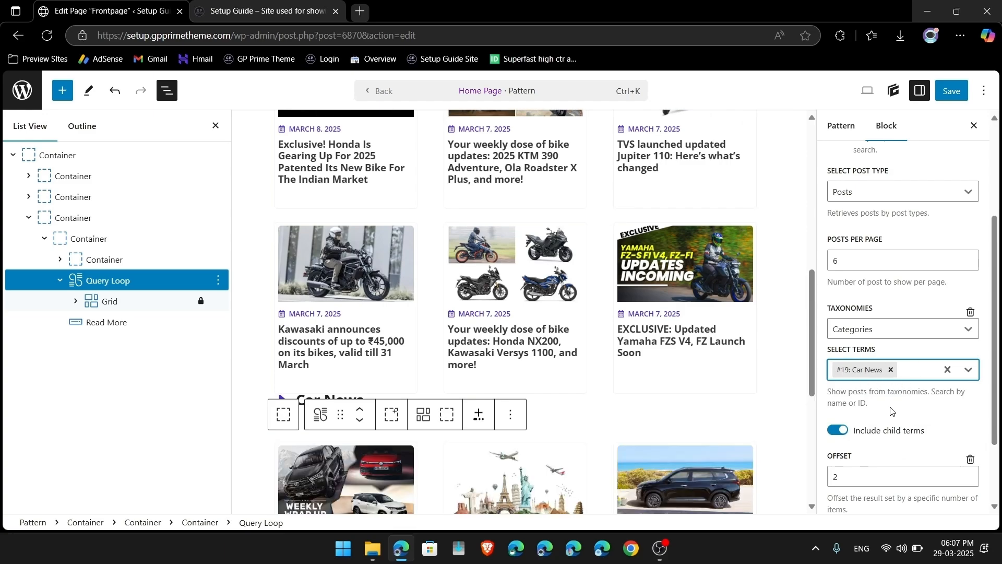
scroll(891, 411, "down", 2)
scroll(603, 415, "down", 5)
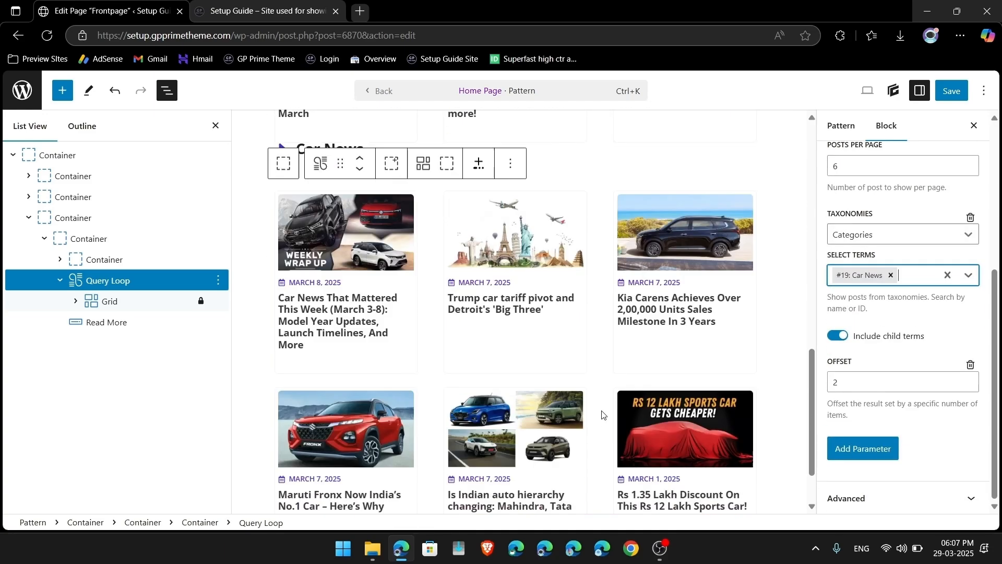
scroll(603, 415, "down", 5)
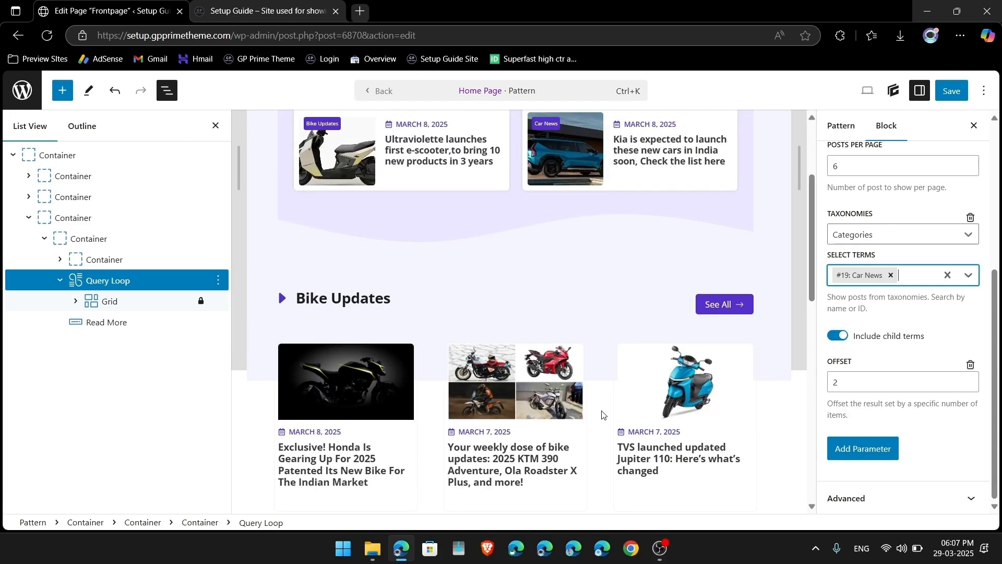
Step: Reload the live site, open the Bike Updates category page and copy its URL
left_click(233, 5)
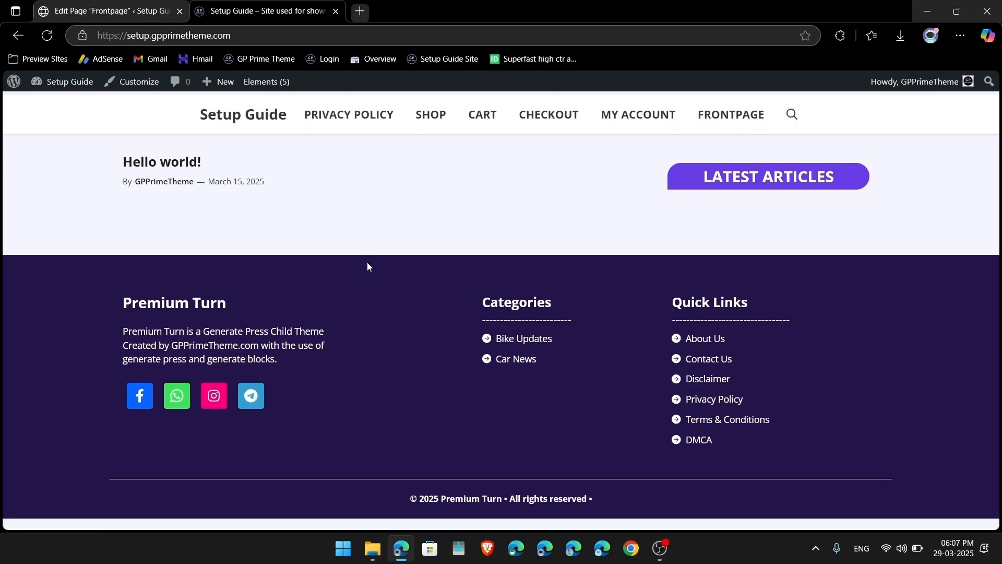
key("F5")
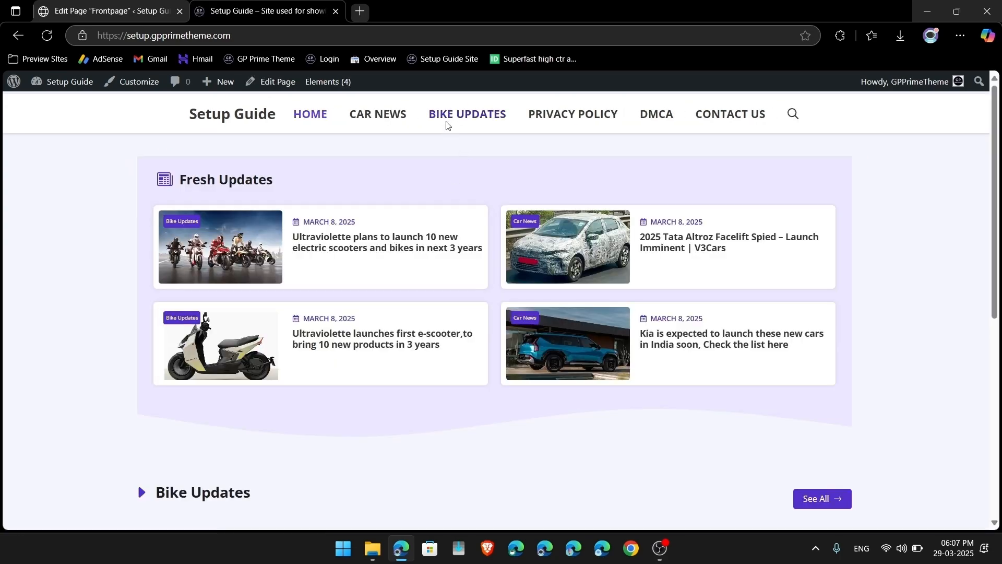
left_click(447, 124)
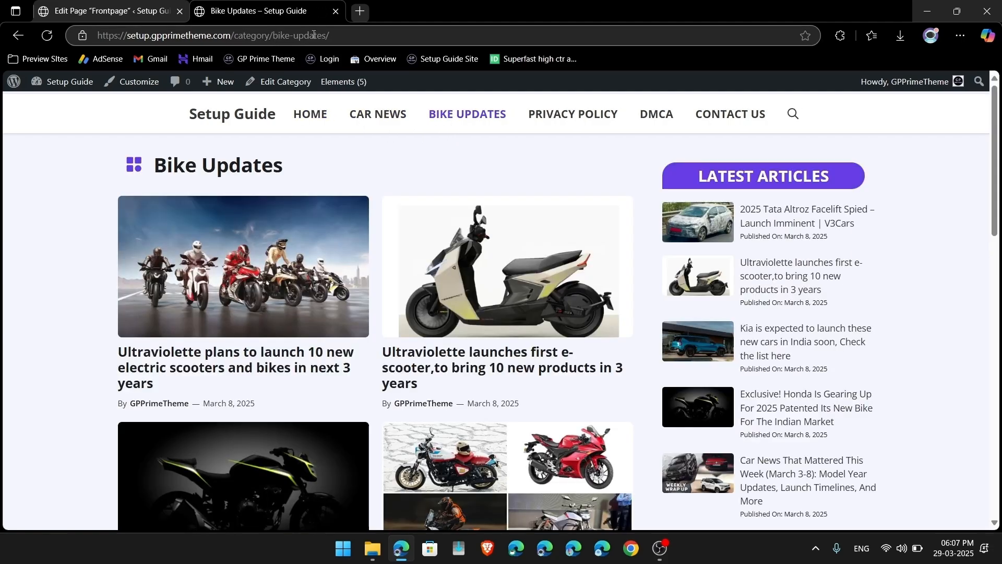
left_click(300, 35)
right_click(300, 33)
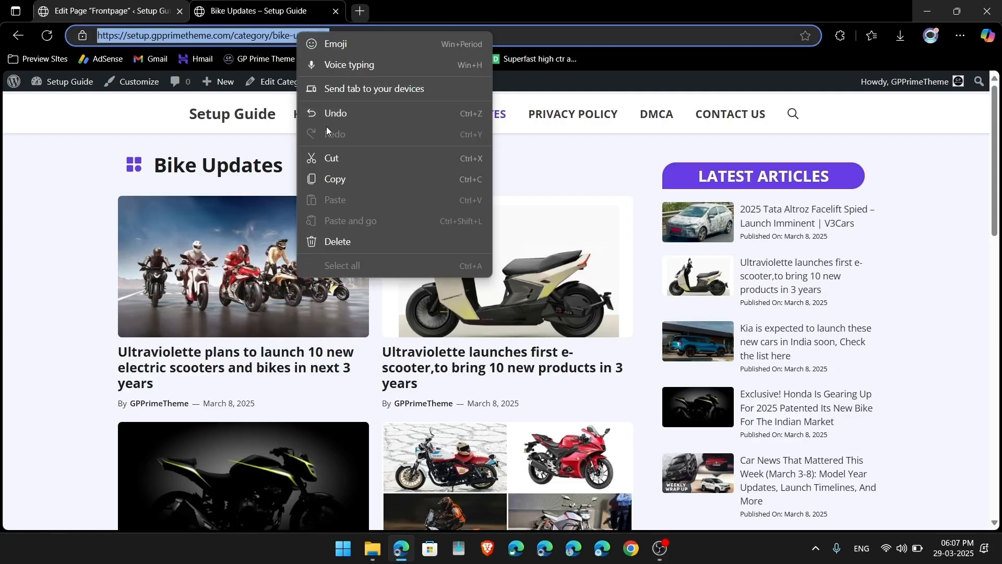
left_click(320, 174)
key("ctrl+shift+Tab")
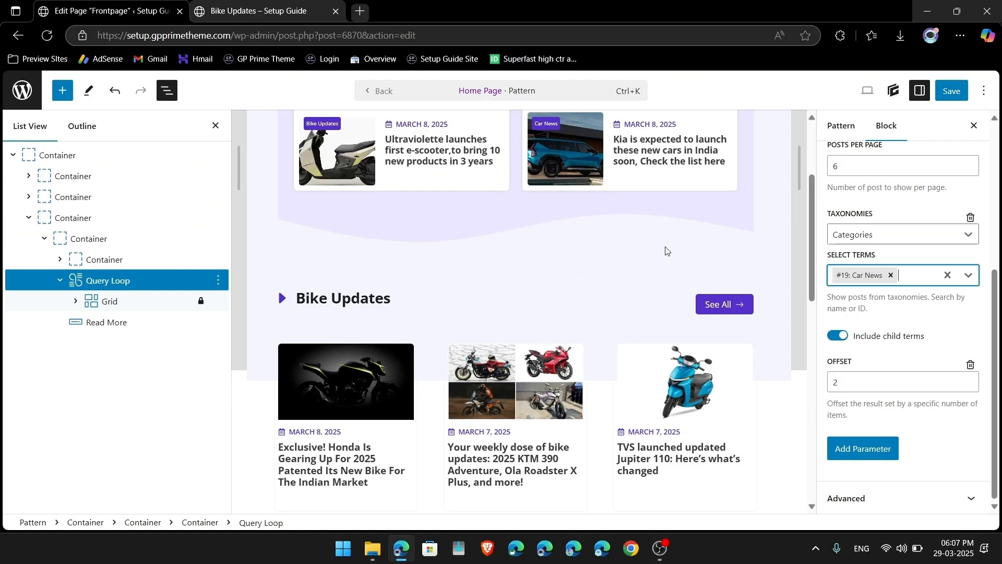
Step: Paste the copied Bike Updates category URL as the See All button's link
left_click(708, 303)
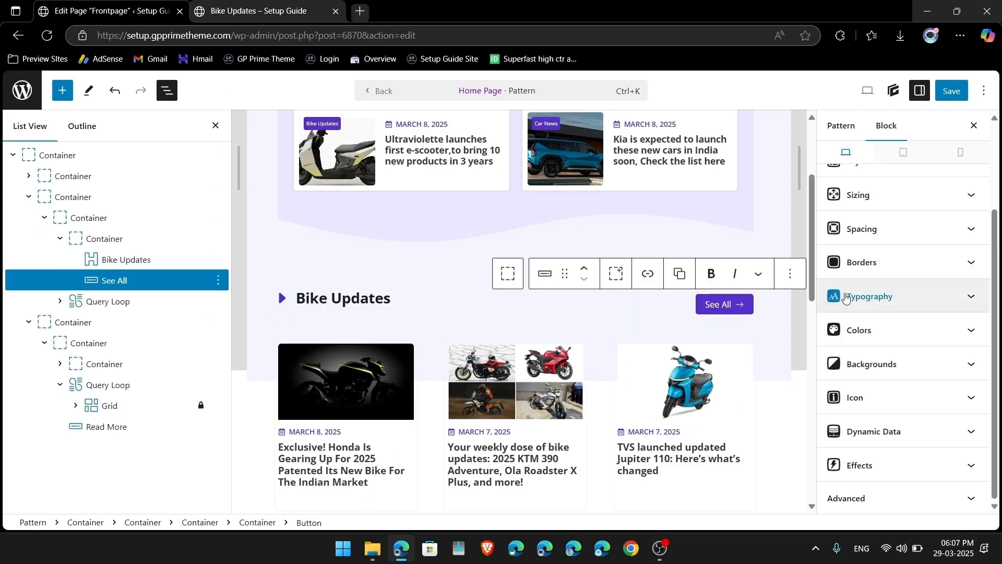
left_click(648, 274)
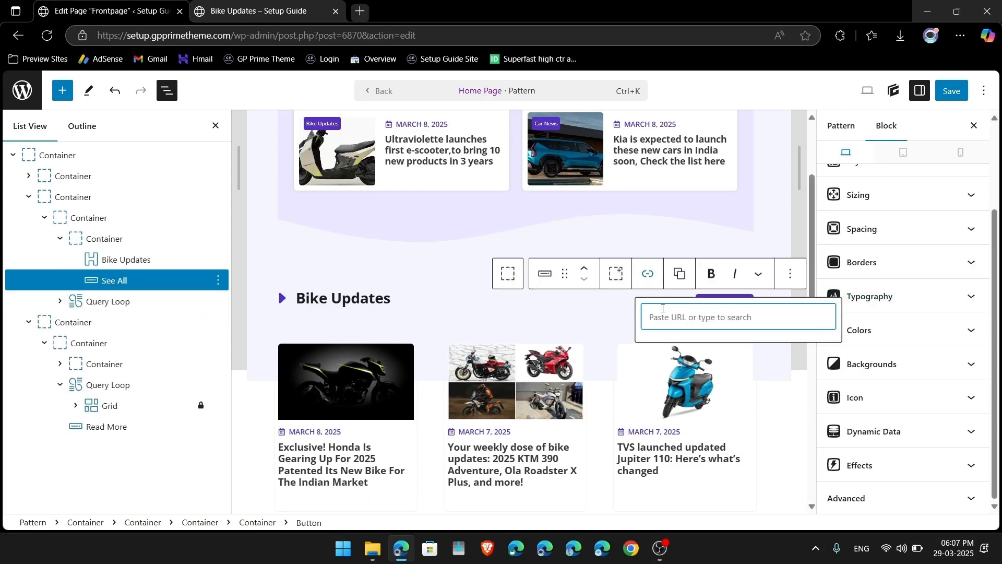
key("ctrl+v")
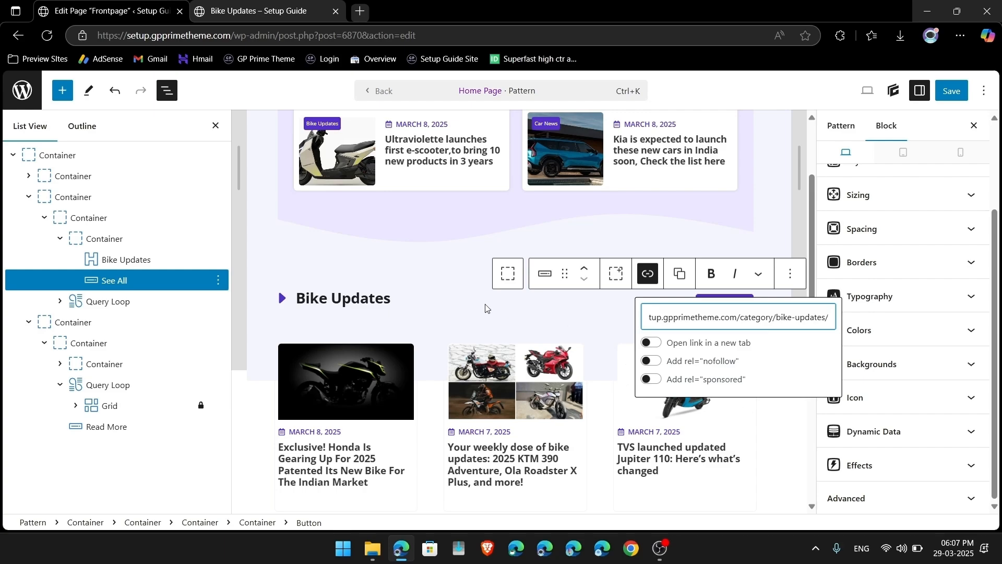
scroll(486, 308, "down", 10)
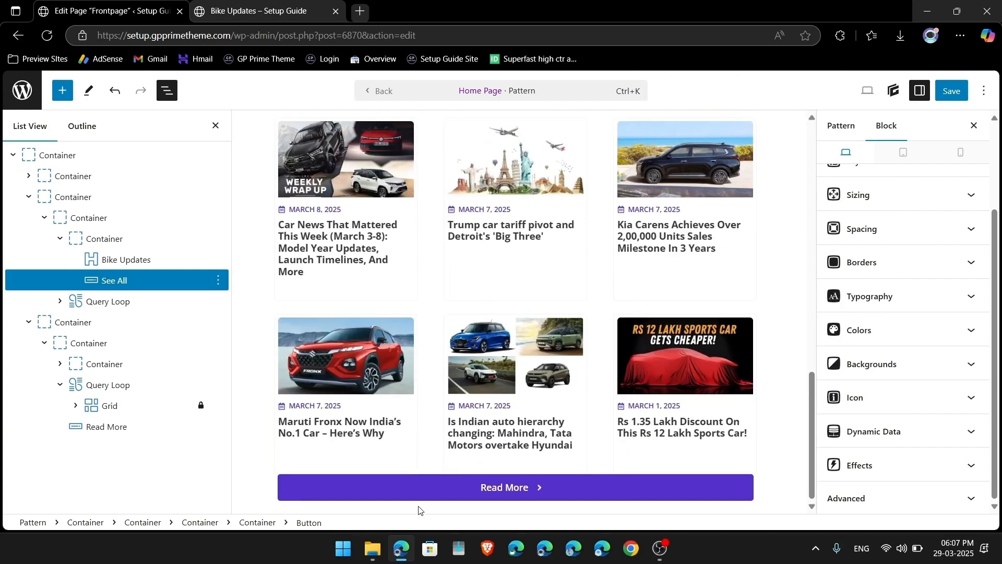
Step: Link the Read More button under Car News to the /category/car-news/ URL and save the pattern
left_click(436, 497)
left_click(254, 6)
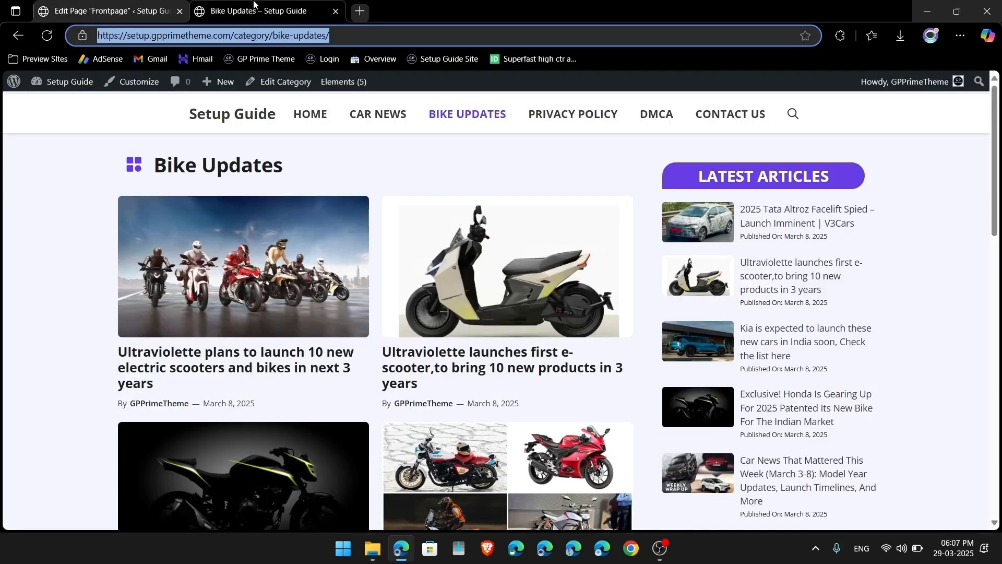
left_click(379, 114)
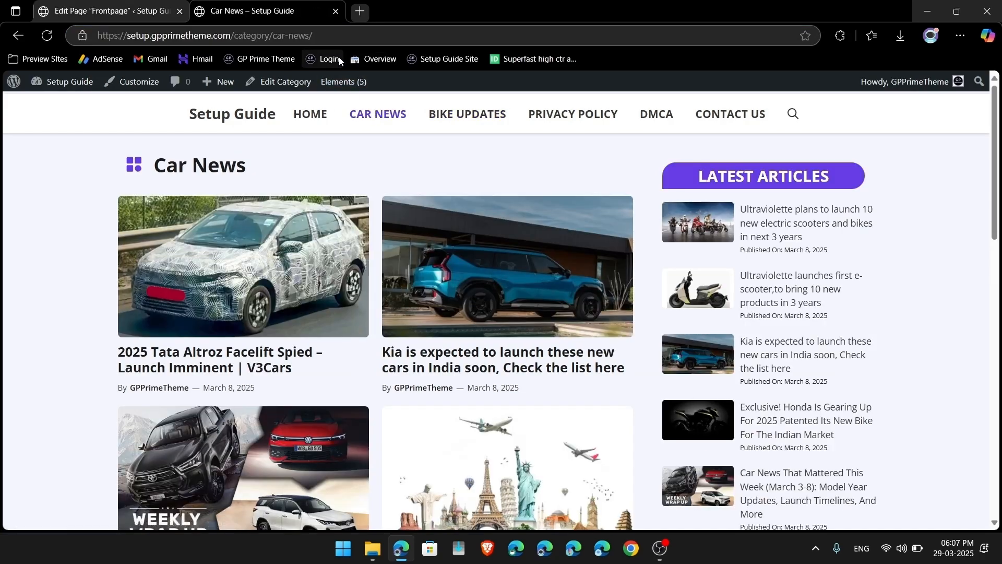
left_click(219, 35)
left_click(102, 4)
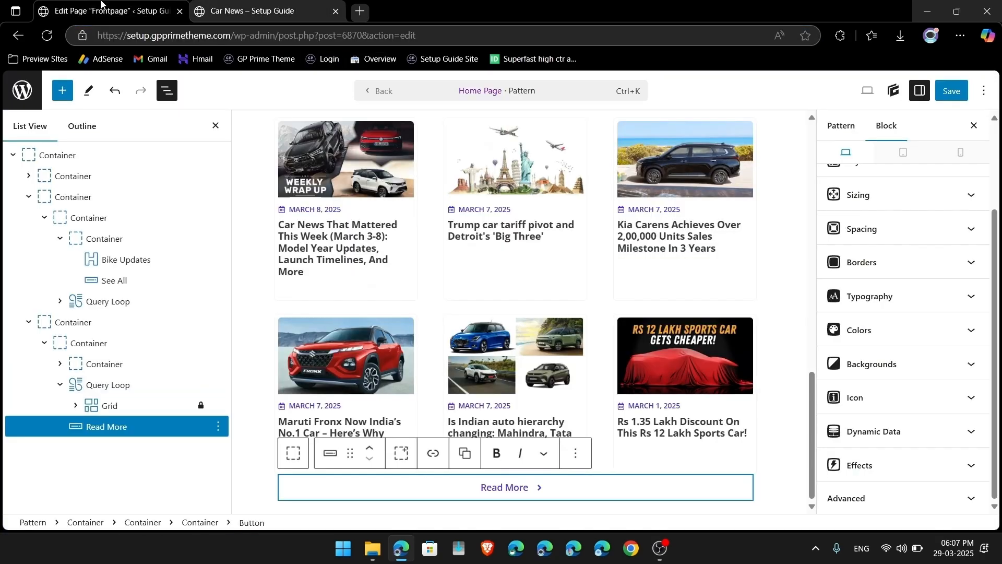
left_click(442, 457)
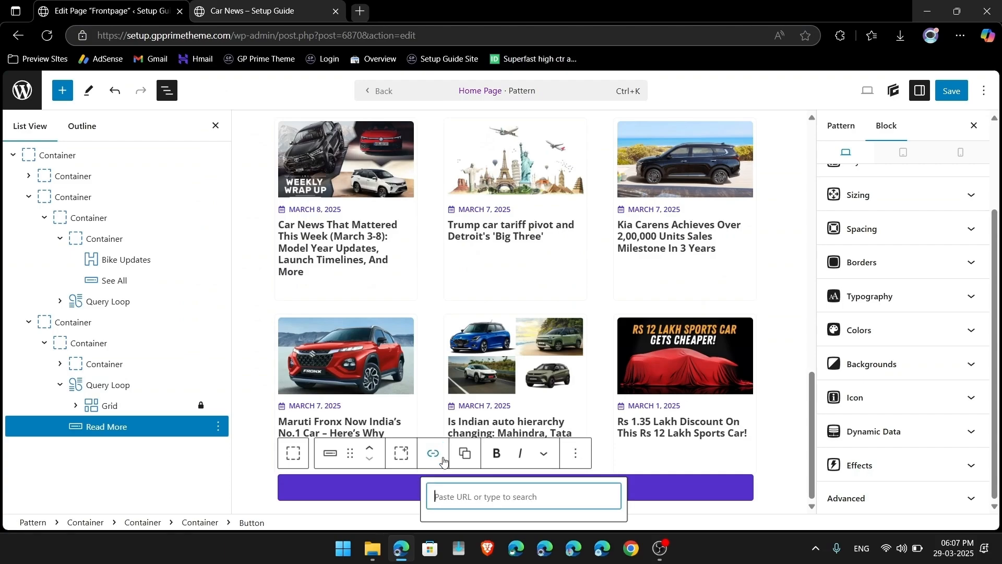
key("ctrl+v")
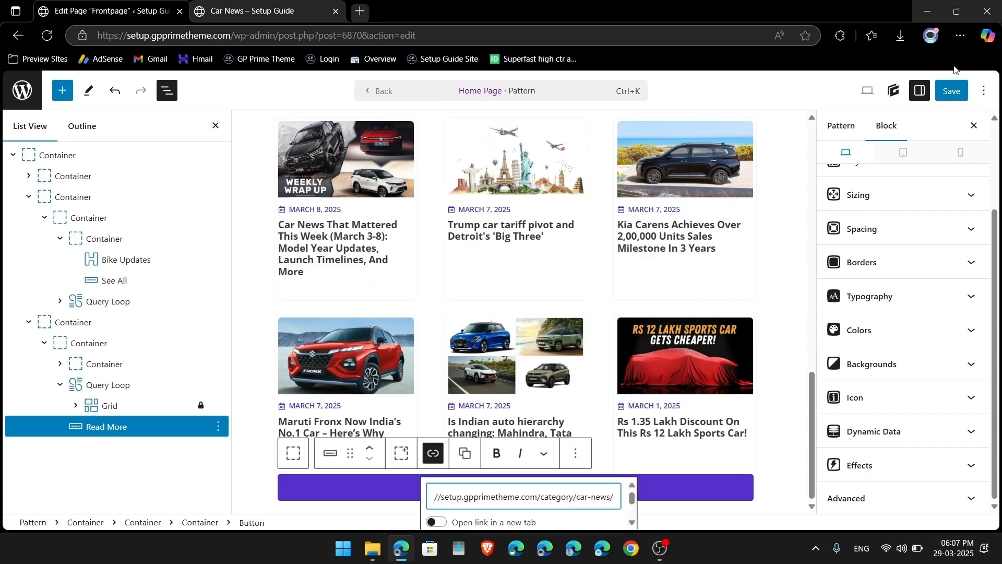
left_click(953, 92)
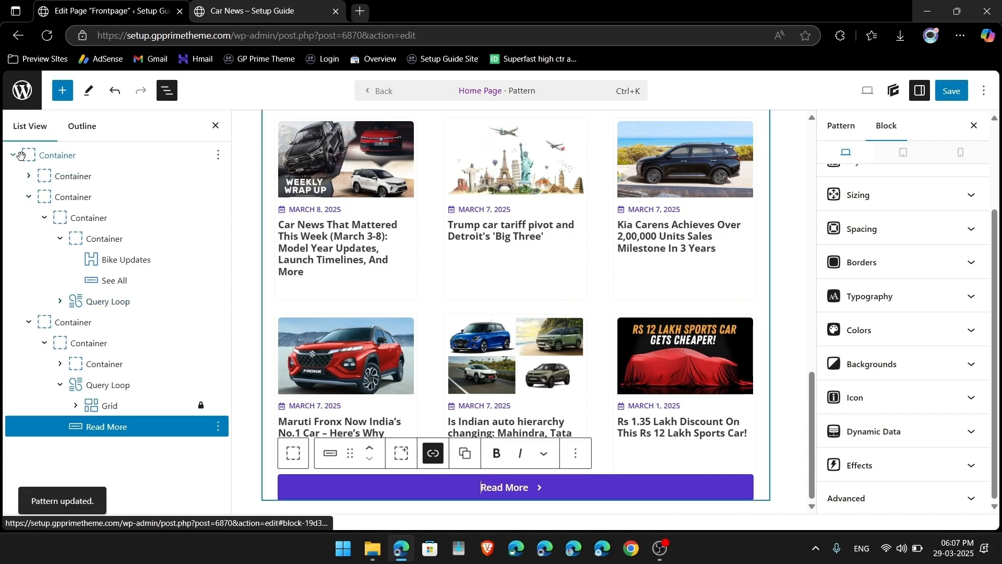
left_click(25, 93)
Step: On the live home page, confirm See All leads to the Bike Updates category
left_click(67, 84)
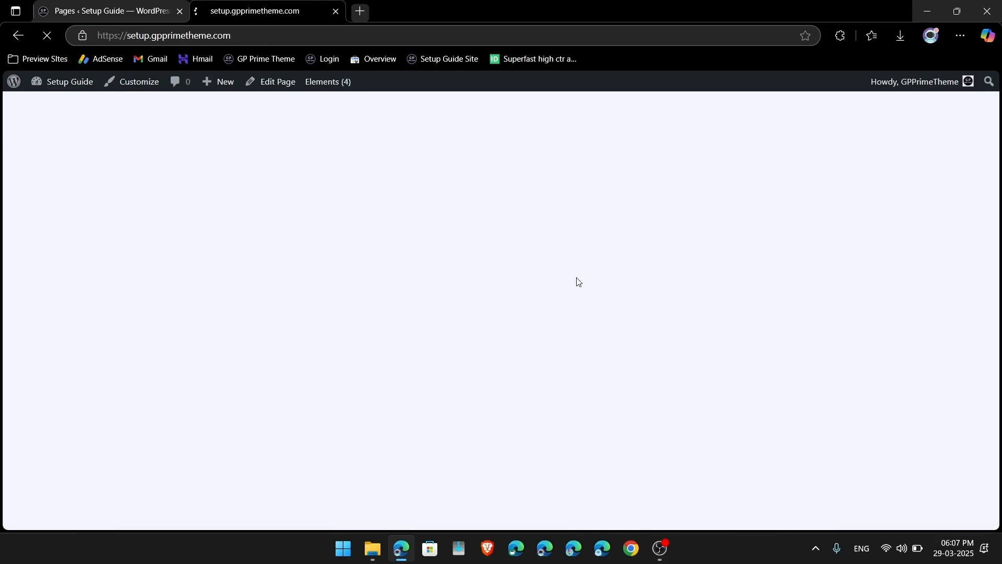
scroll(447, 220, "down", 12)
scroll(446, 220, "up", 8)
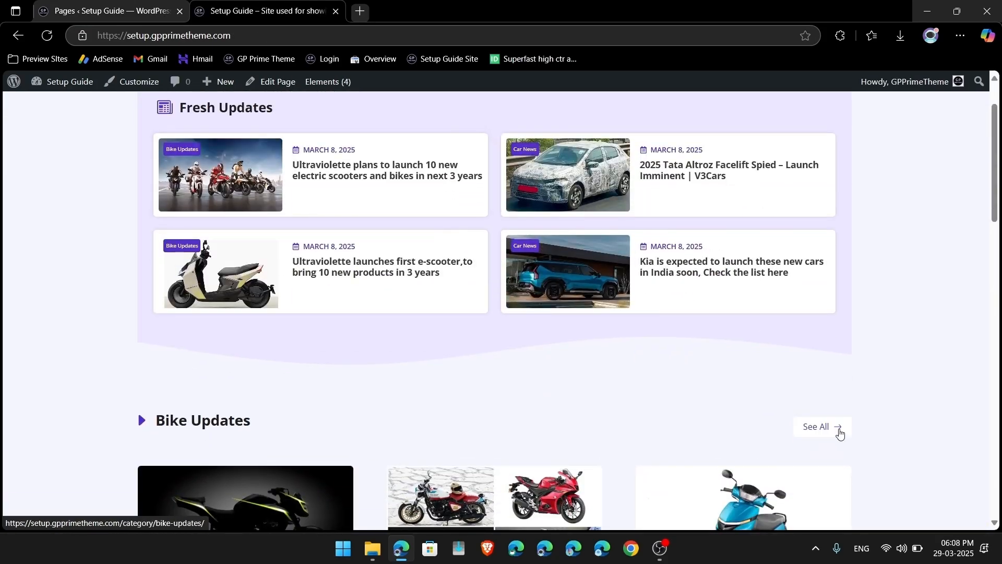
left_click(839, 431)
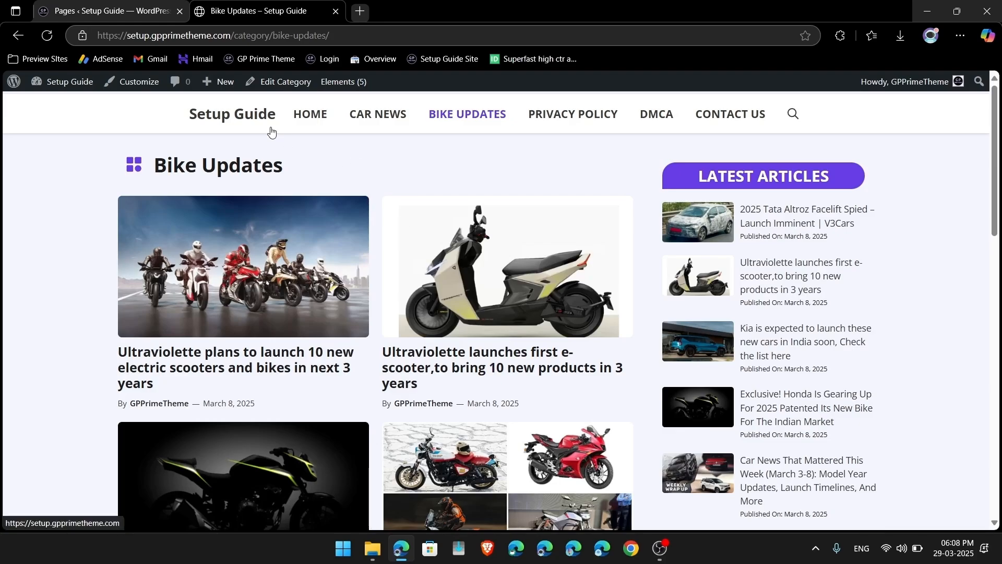
left_click(250, 118)
Step: Confirm Read More opens the Car News category, then return to the admin Pages list
scroll(353, 273, "down", 5)
scroll(377, 345, "down", 15)
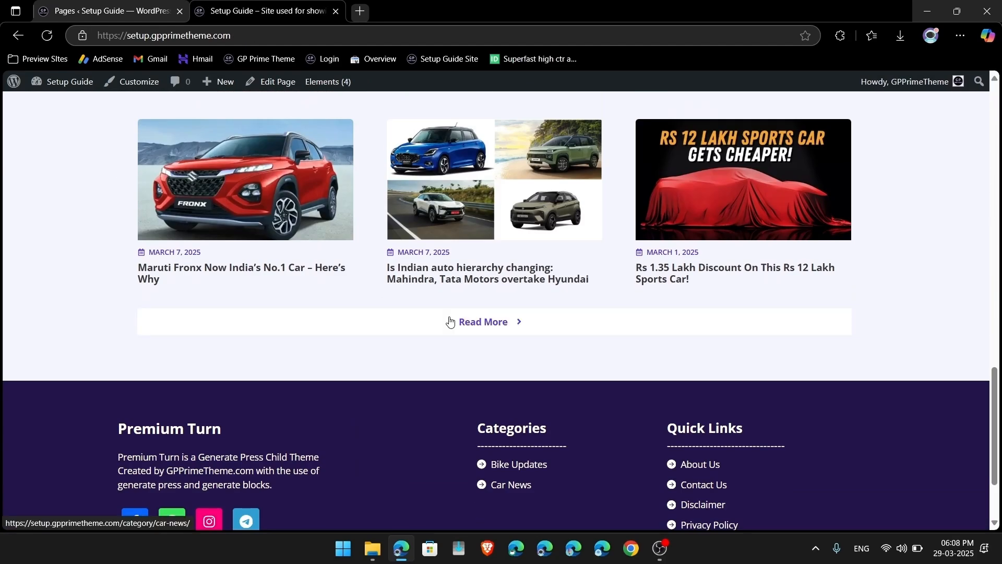
left_click(449, 322)
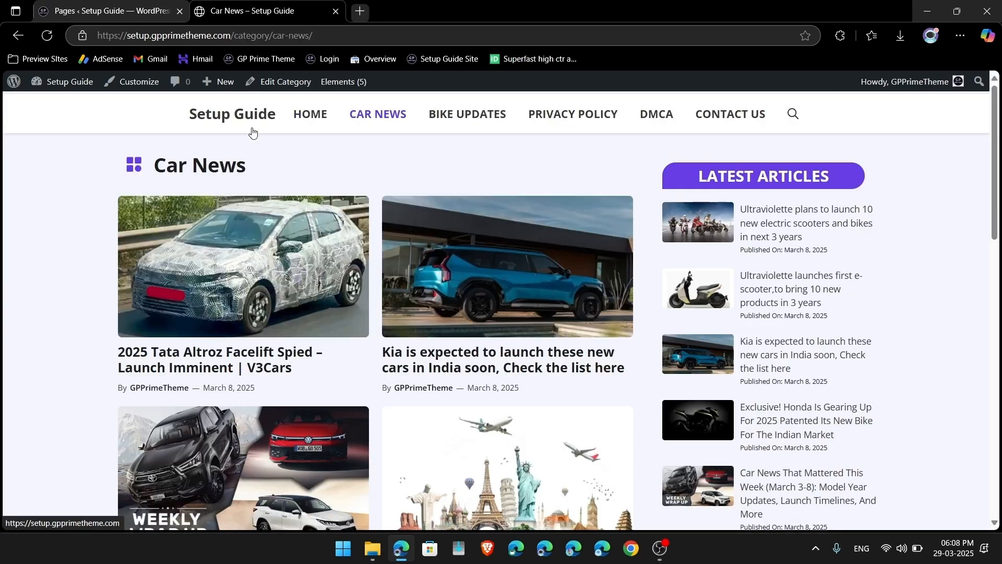
left_click(252, 132)
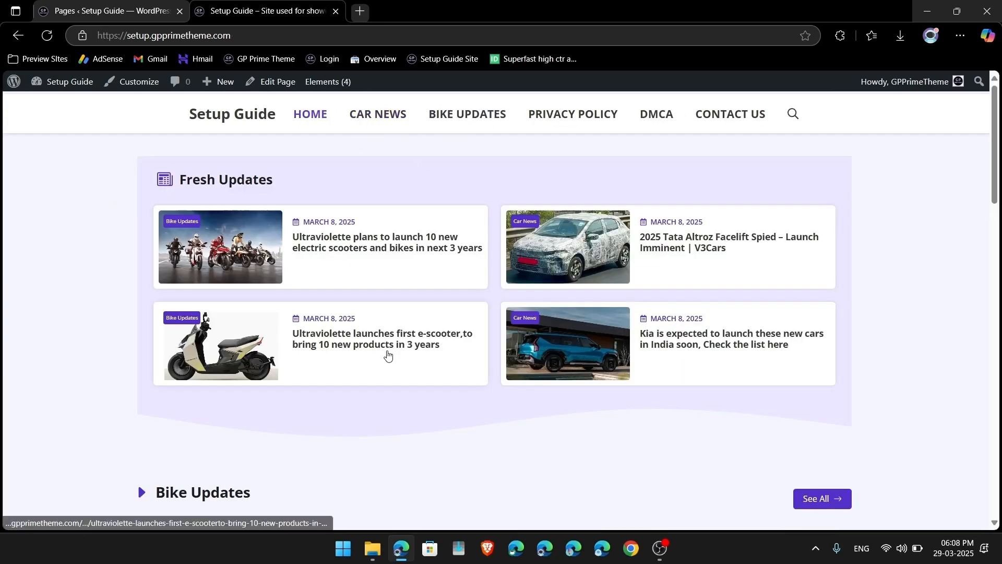
scroll(385, 352, "down", 15)
scroll(387, 351, "down", 4)
scroll(387, 351, "up", 20)
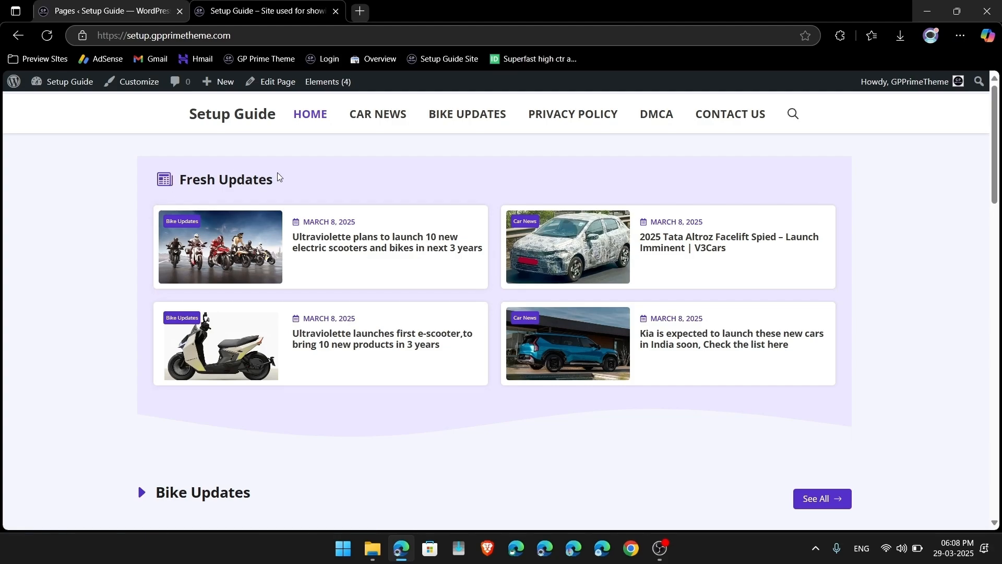
scroll(271, 173, "down", 5)
scroll(231, 171, "up", 4)
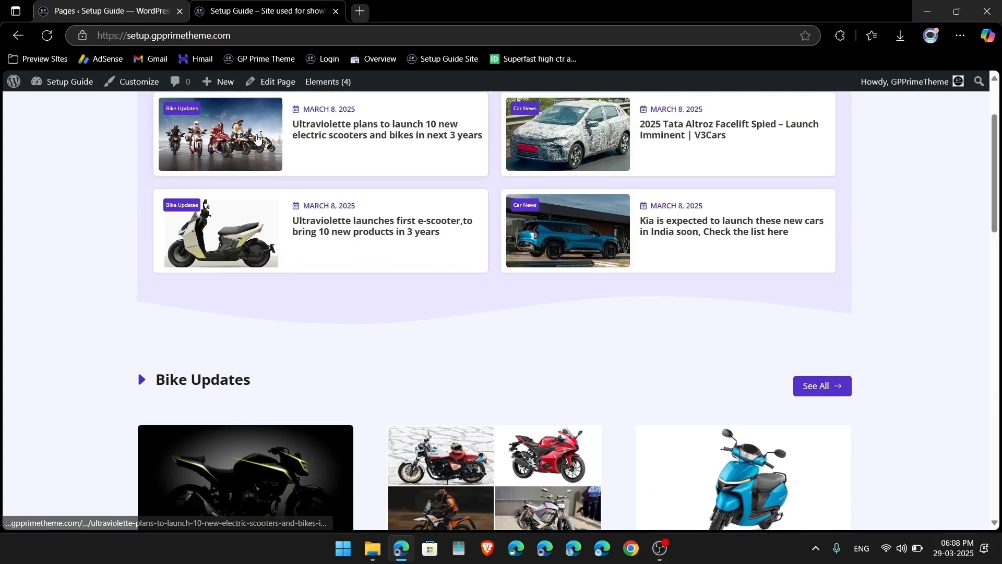
left_click(107, 10)
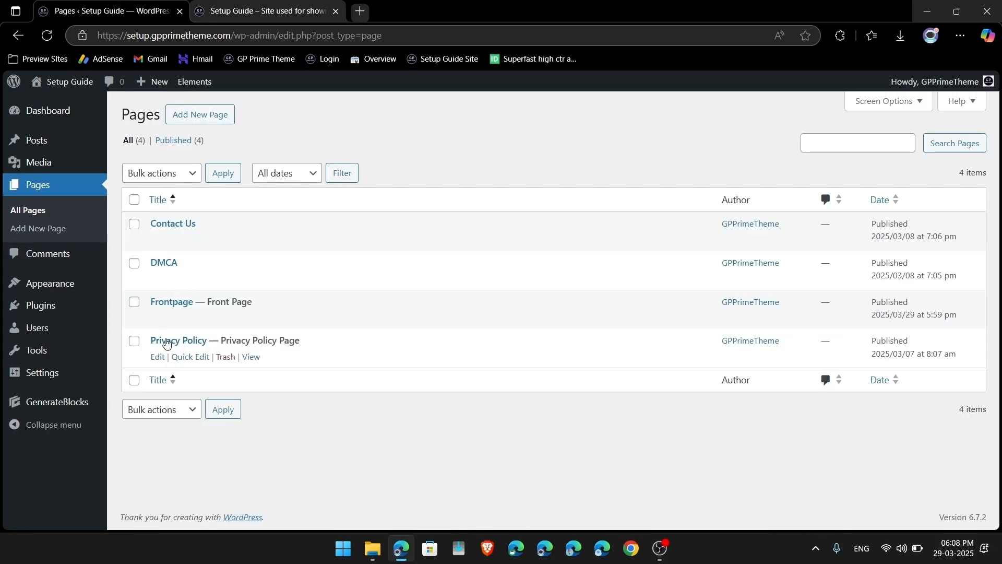
Step: Edit the Frontpage's original Home Page pattern and delete 'Fresh' from the first heading
left_click(157, 318)
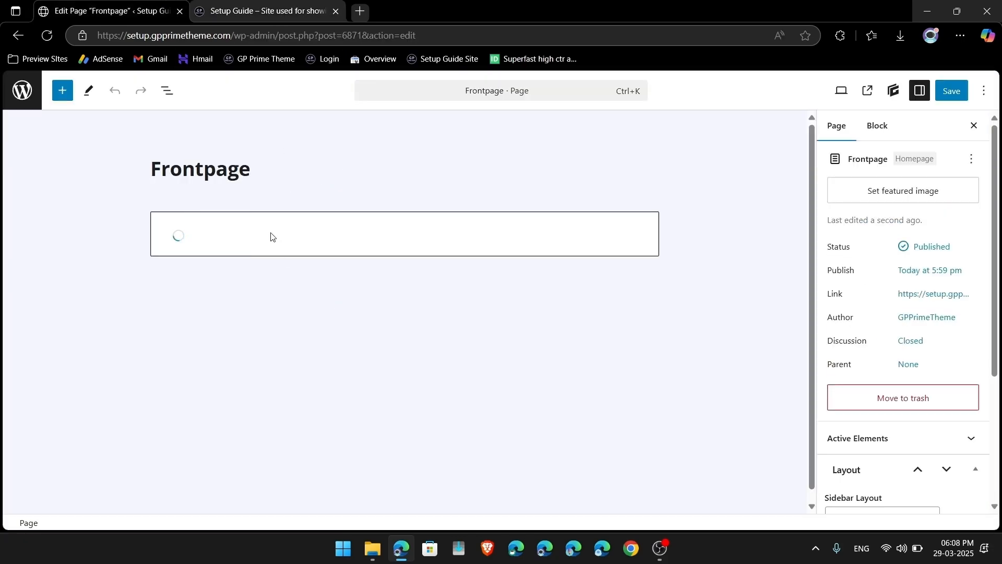
left_click(289, 284)
left_click(286, 184)
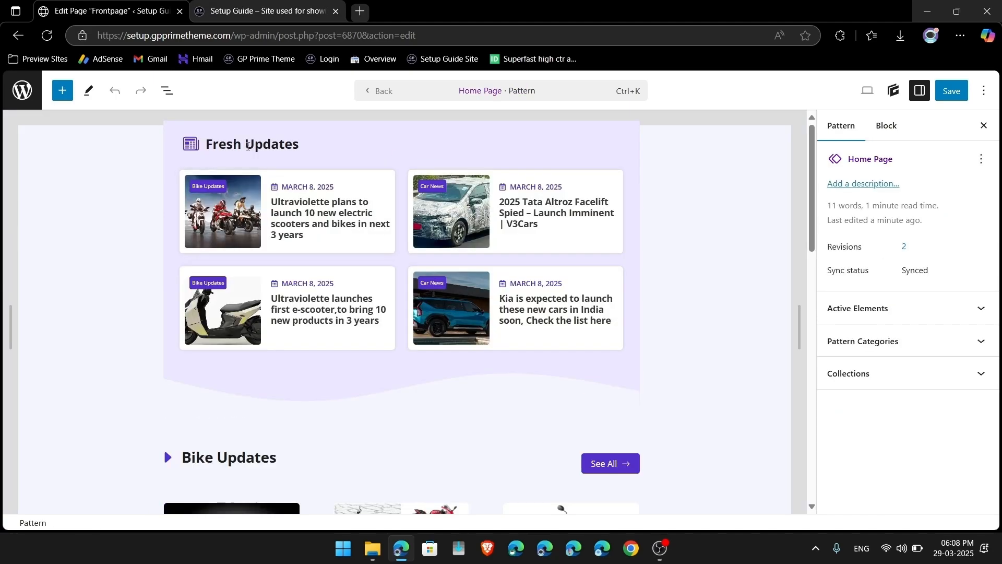
double_click(228, 145)
key("BackSpace")
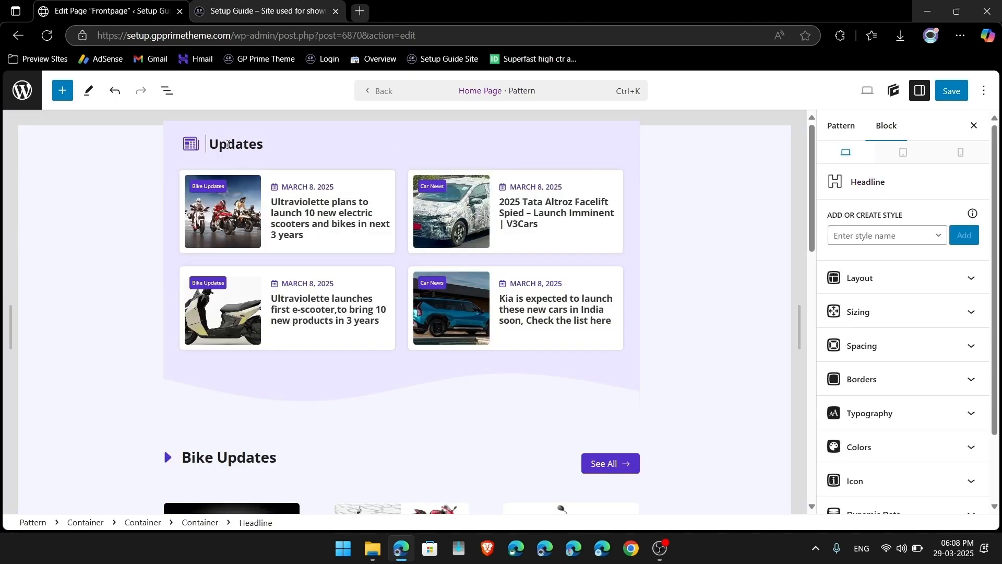
scroll(219, 188, "down", 3)
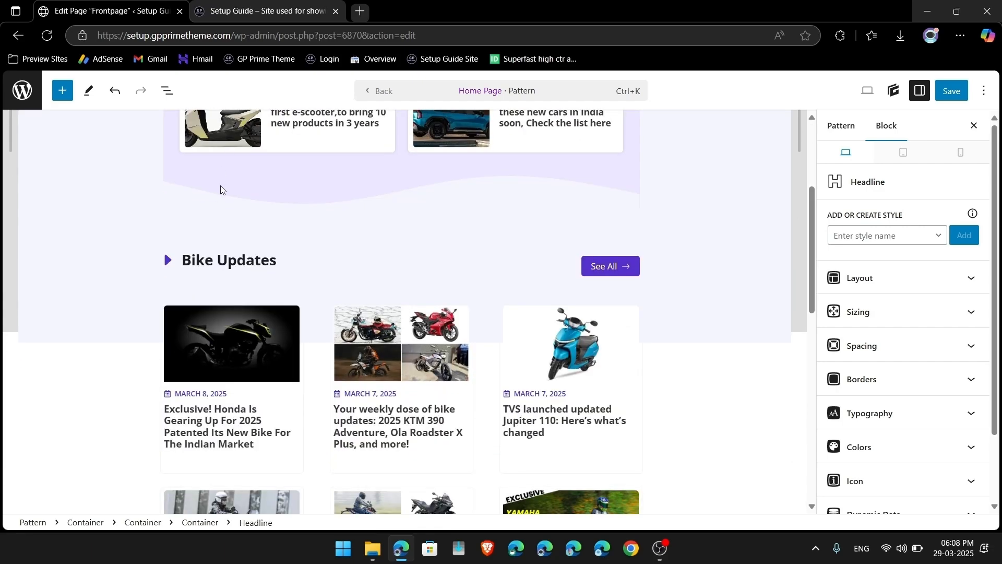
Step: Shorten the 'Bike Updates' heading to 'Bikes' and 'Car News' to 'Car'
double_click(239, 261)
key("BackSpace")
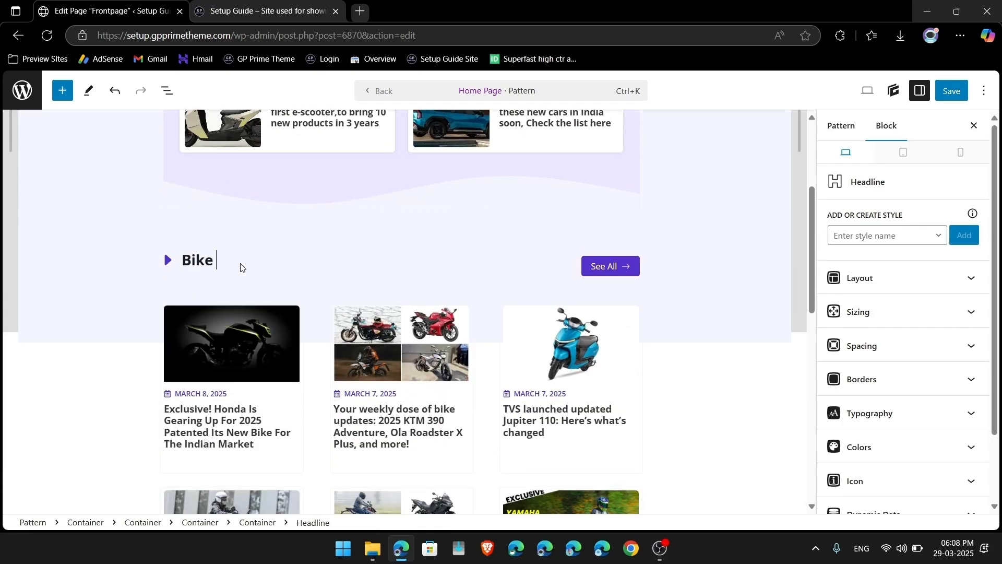
scroll(240, 267, "down", 4)
scroll(240, 349, "up", 3)
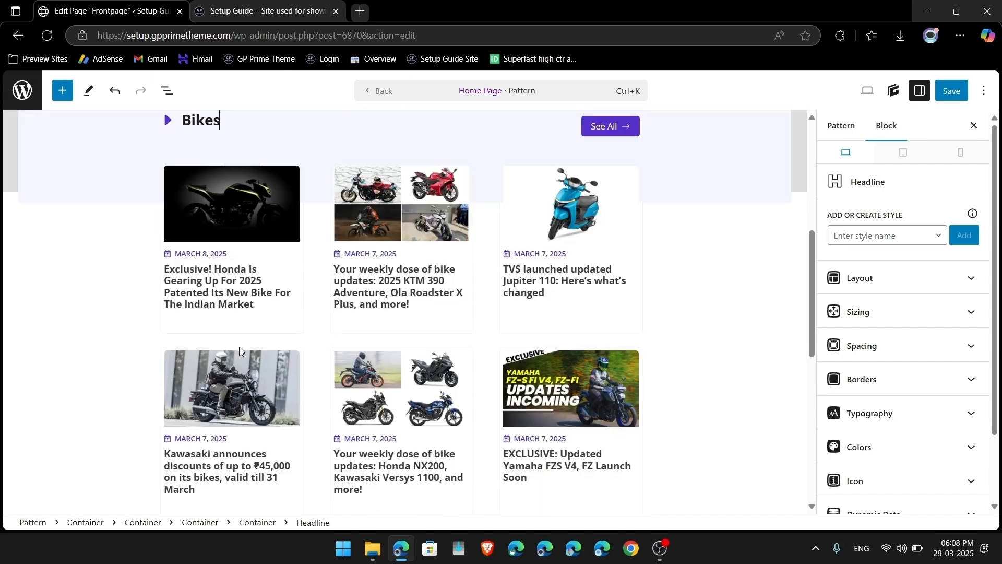
scroll(240, 348, "down", 5)
double_click(235, 321)
key("BackSpace")
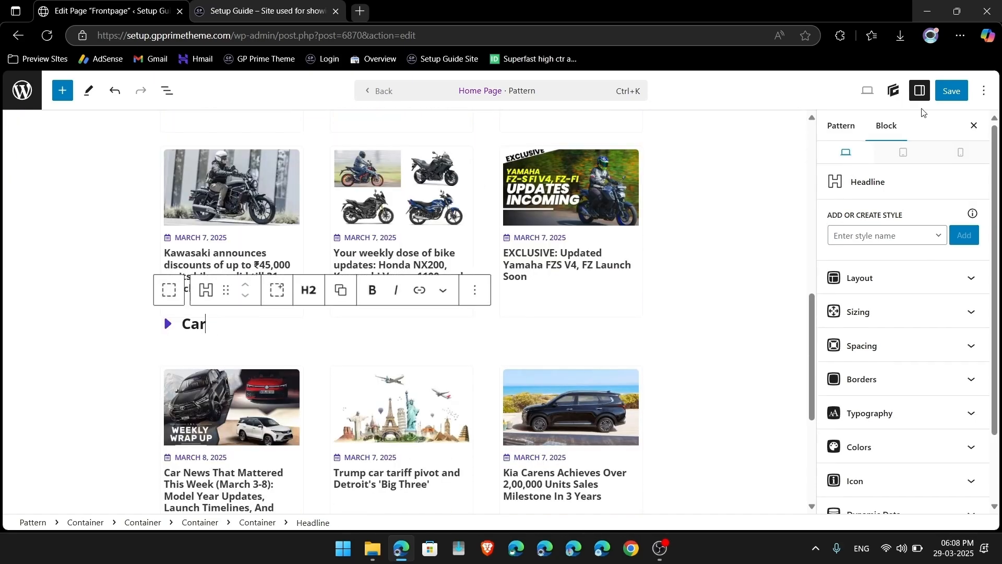
Step: Save the Home Page pattern and load the site's home page by trimming the admin path
left_click(948, 93)
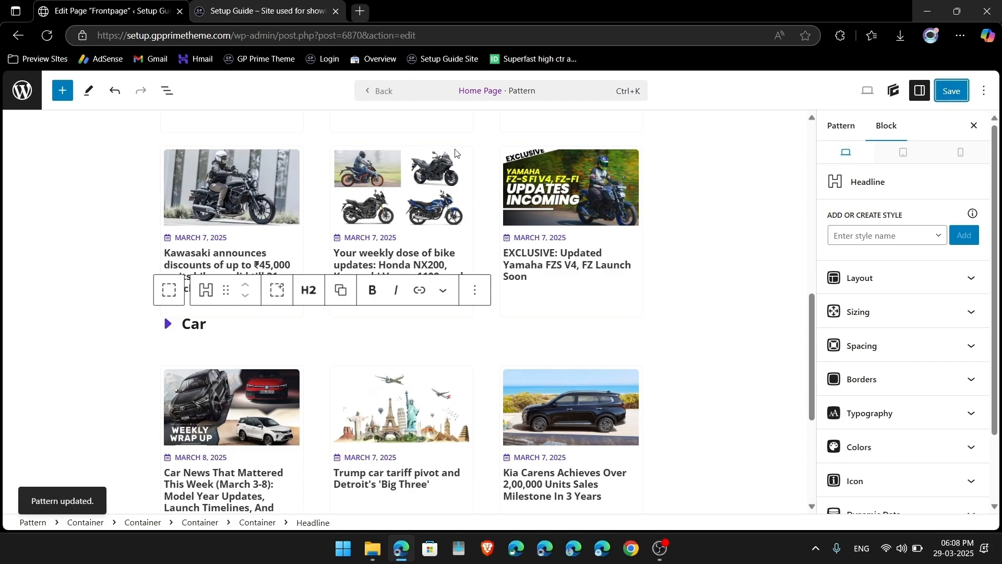
left_click(236, 37)
left_click_drag(235, 37, 719, 98)
key("BackSpace")
key("Return")
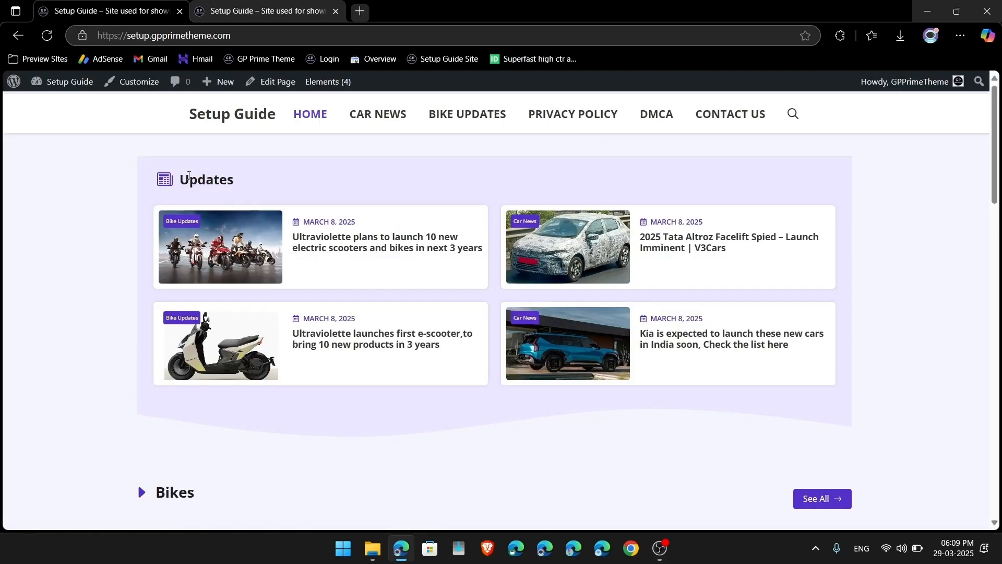
Step: Scroll the live home page to review the Updates and Bikes headings, then show the Elements (4) list
scroll(268, 183, "down", 6)
scroll(271, 204, "down", 14)
scroll(270, 204, "up", 8)
scroll(295, 313, "down", 8)
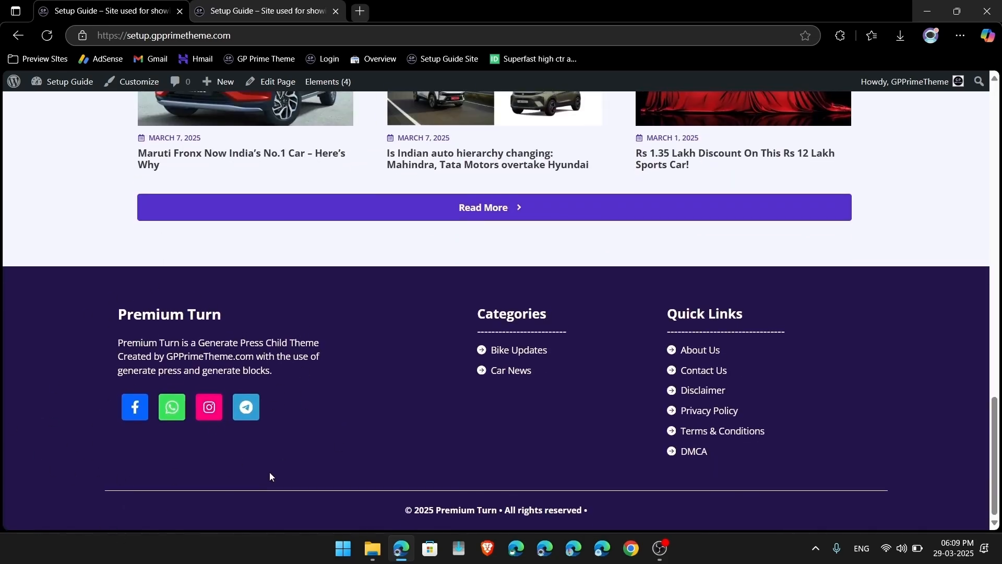
mouse_move(332, 82)
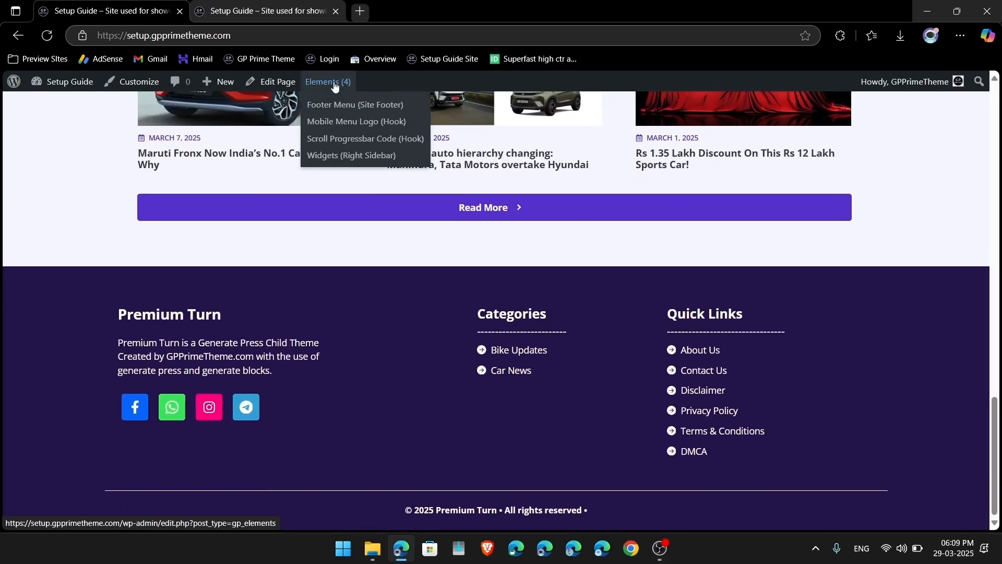
Step: In the Footer Menu element, link the Bike Updates and Car News category items to their category pages
left_click(370, 109)
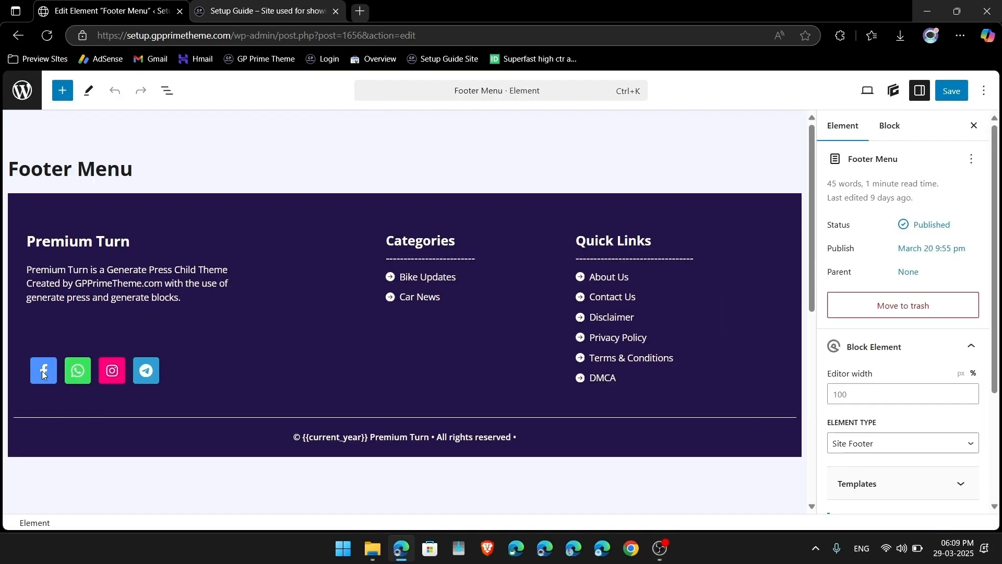
left_click(42, 370)
left_click(179, 338)
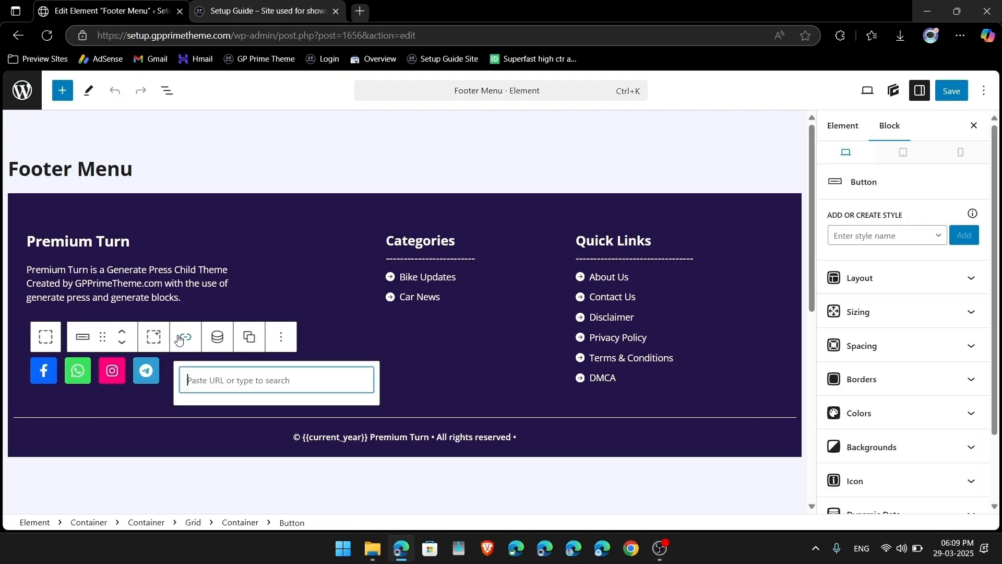
triple_click(424, 277)
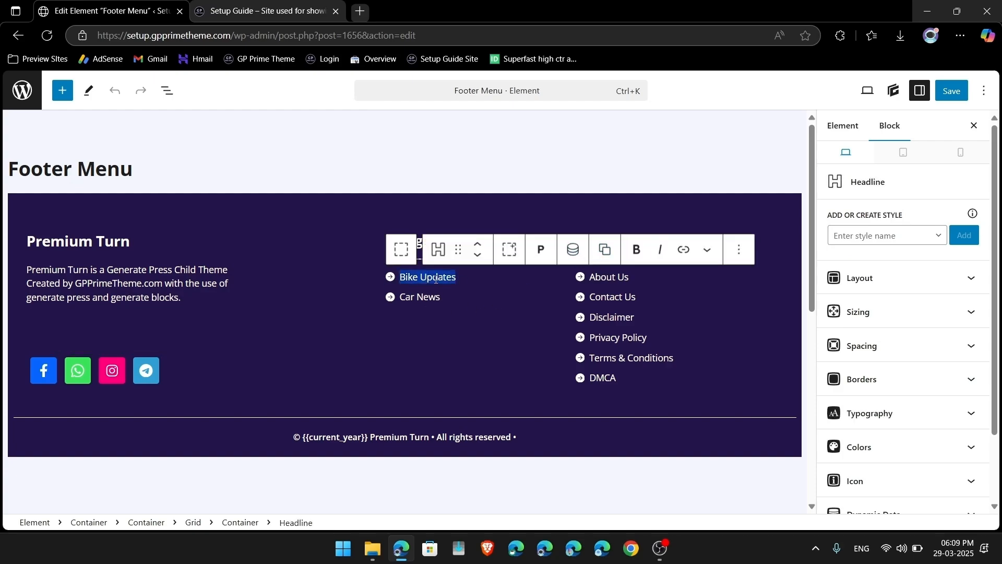
left_click(689, 252)
type("bike")
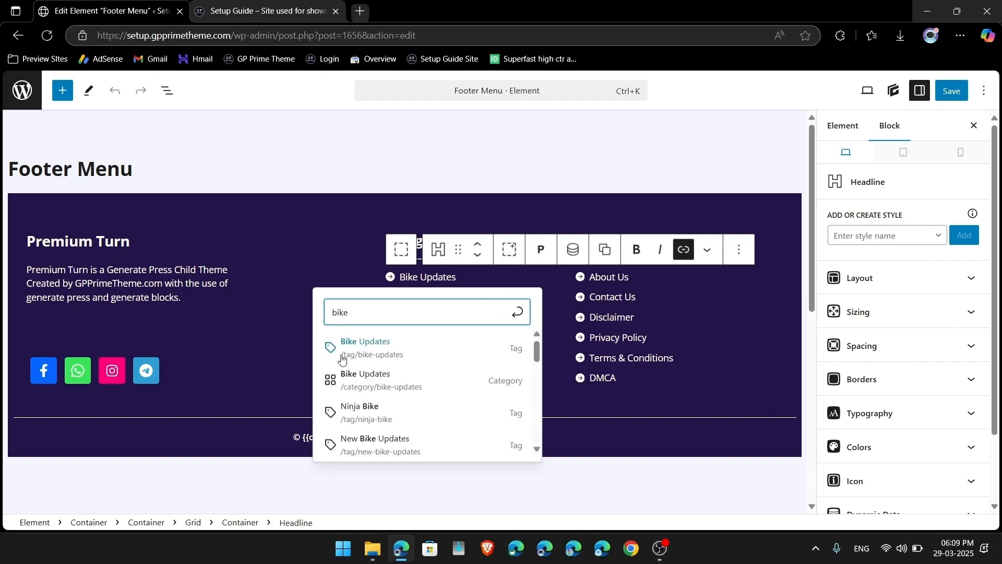
left_click(350, 386)
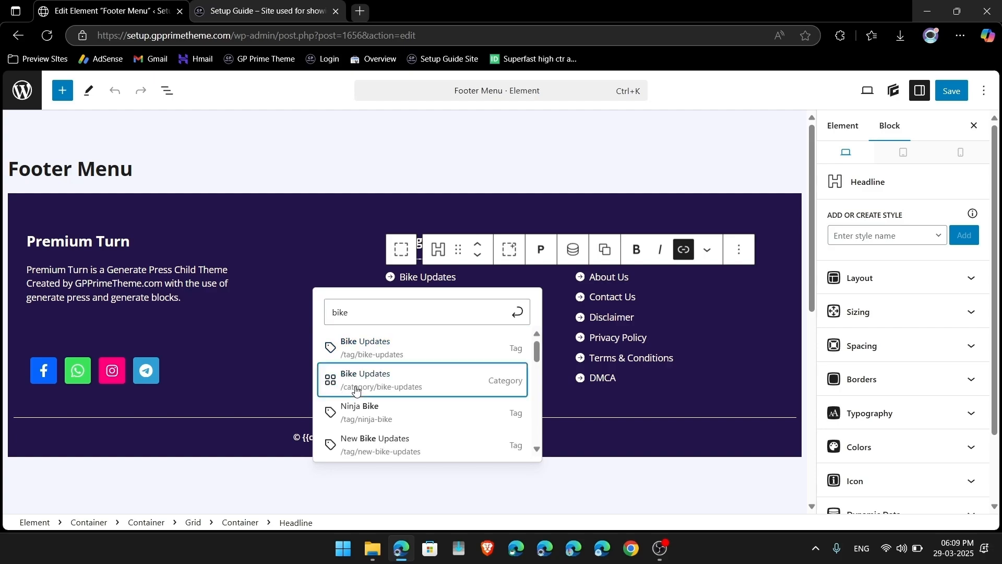
left_click(202, 291)
triple_click(412, 295)
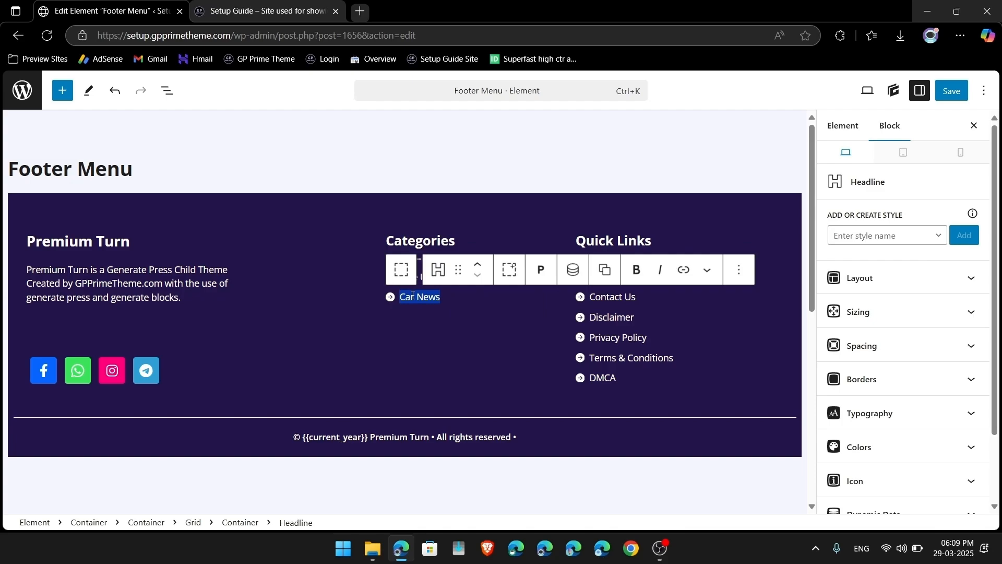
left_click(685, 274)
type("car")
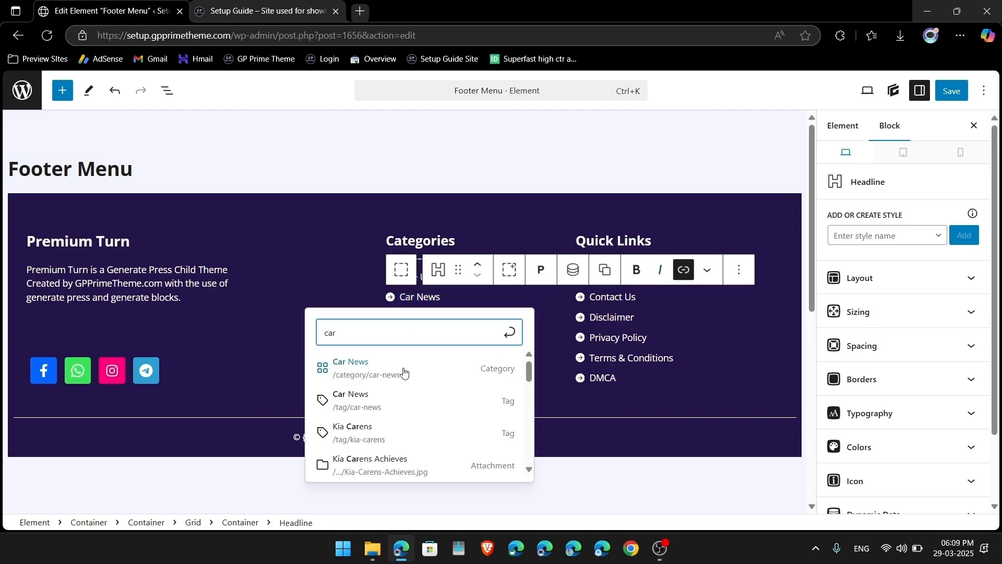
left_click(358, 369)
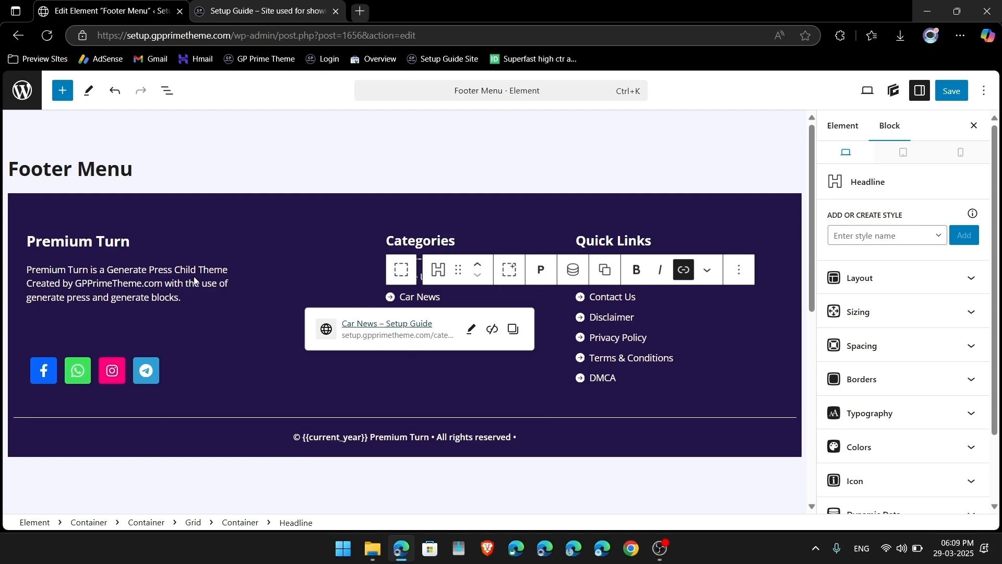
left_click(128, 283)
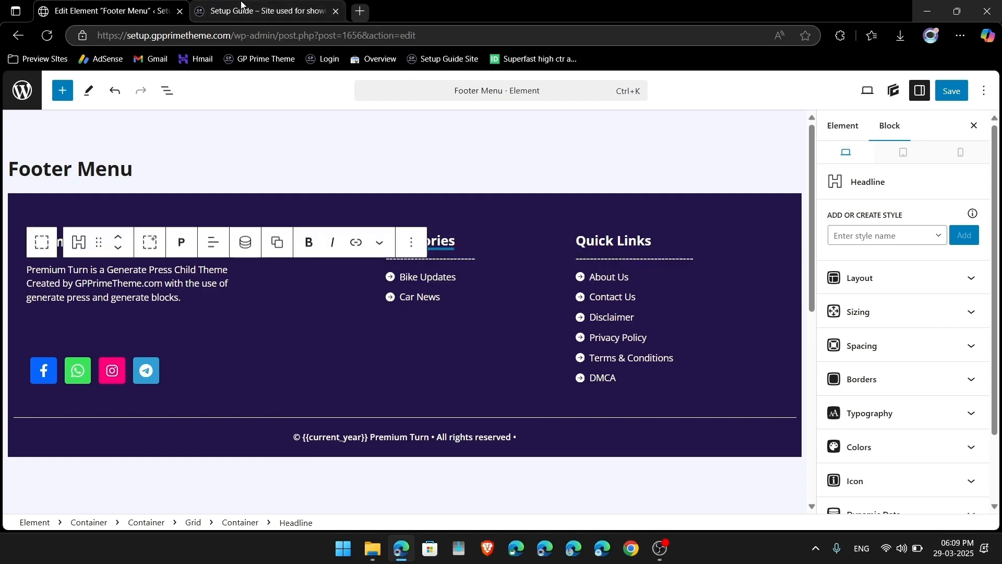
Step: Link Contact Us, Privacy Policy and DMCA to their matching pages and save the element
triple_click(602, 298)
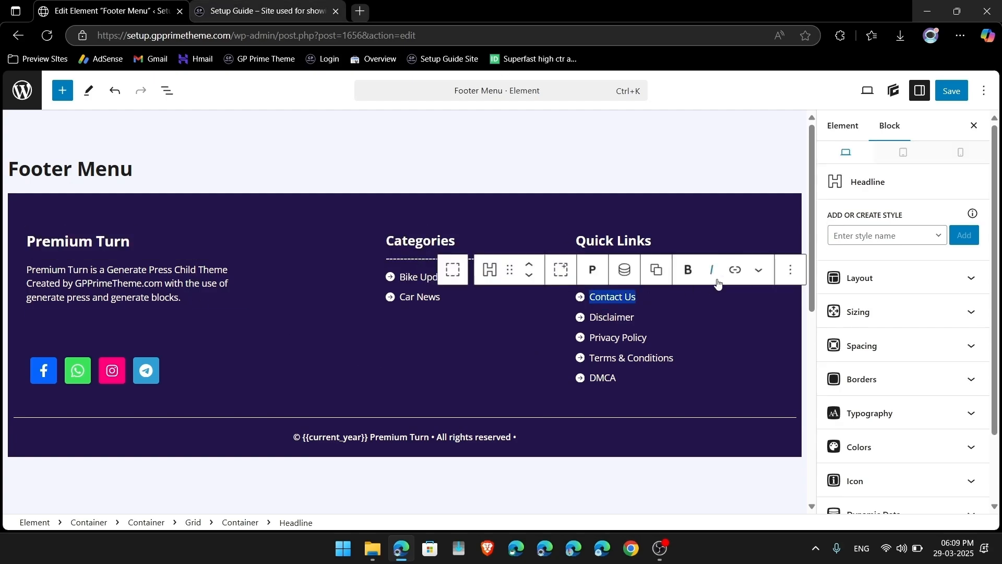
left_click(735, 270)
type("contact")
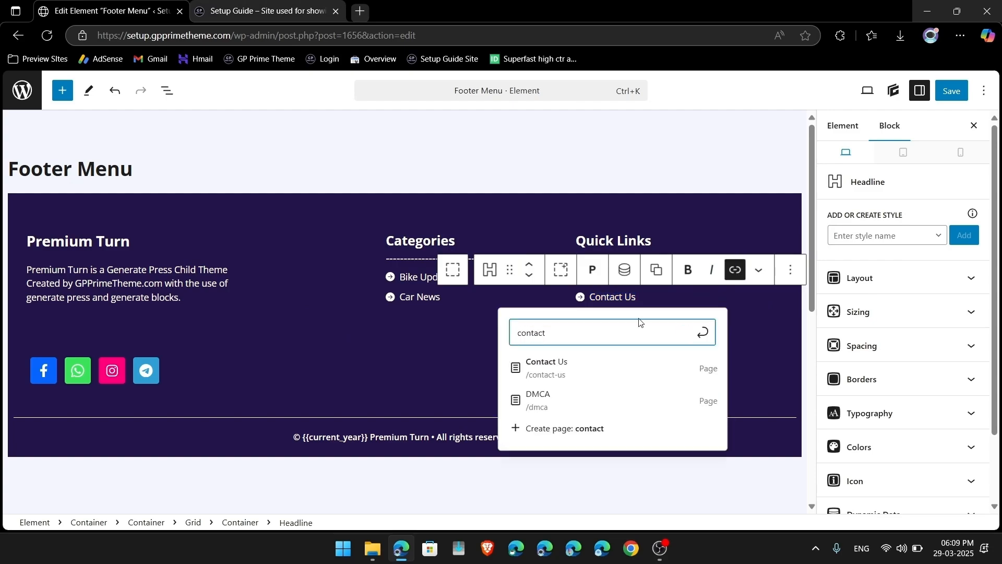
left_click(529, 372)
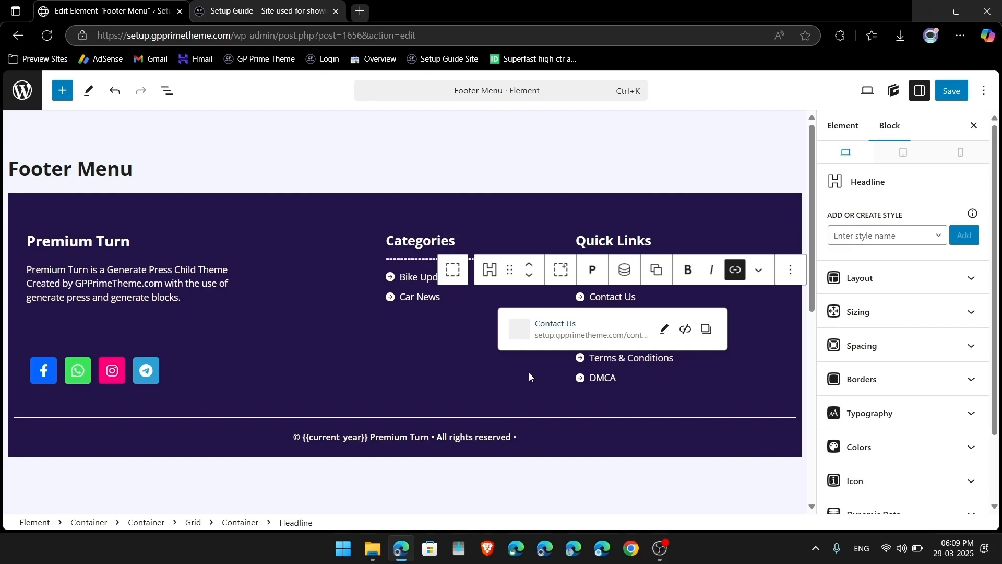
left_click(572, 193)
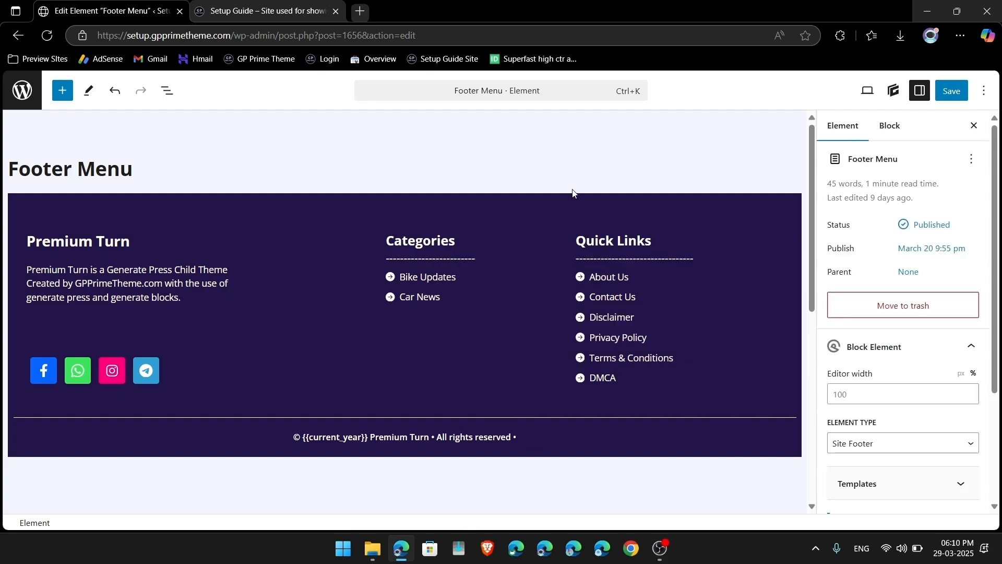
triple_click(601, 340)
left_click(736, 310)
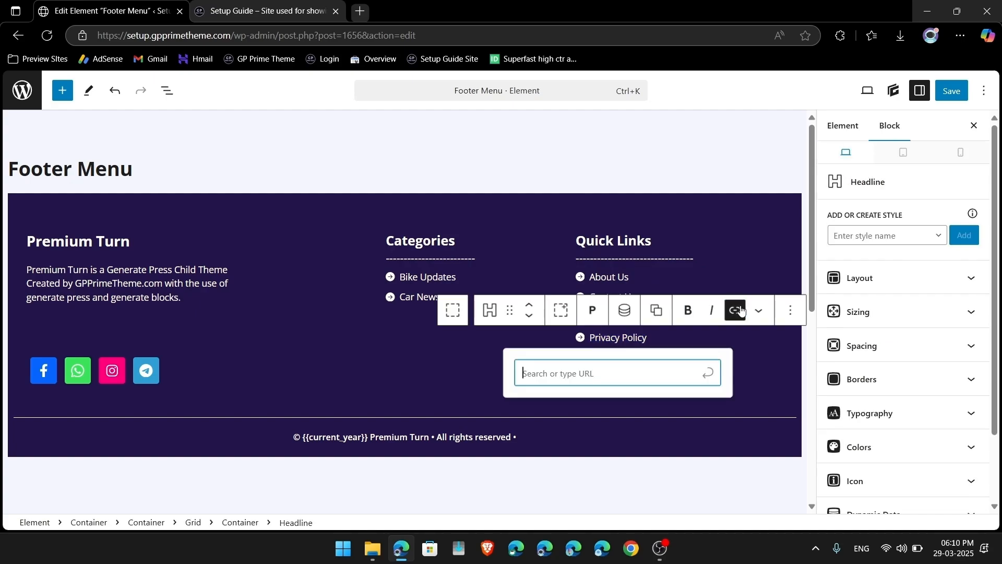
type("privacy")
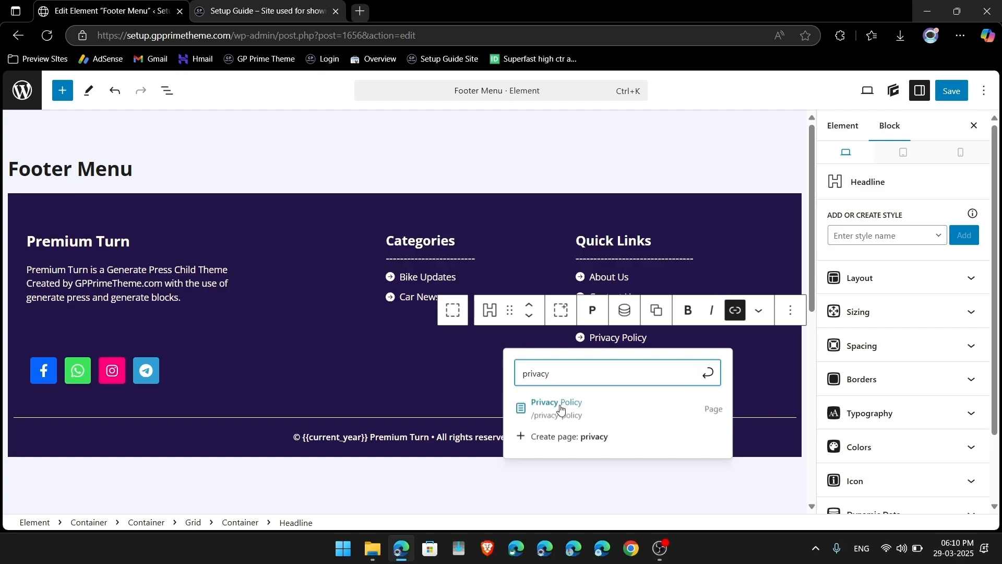
left_click(551, 410)
left_click(626, 248)
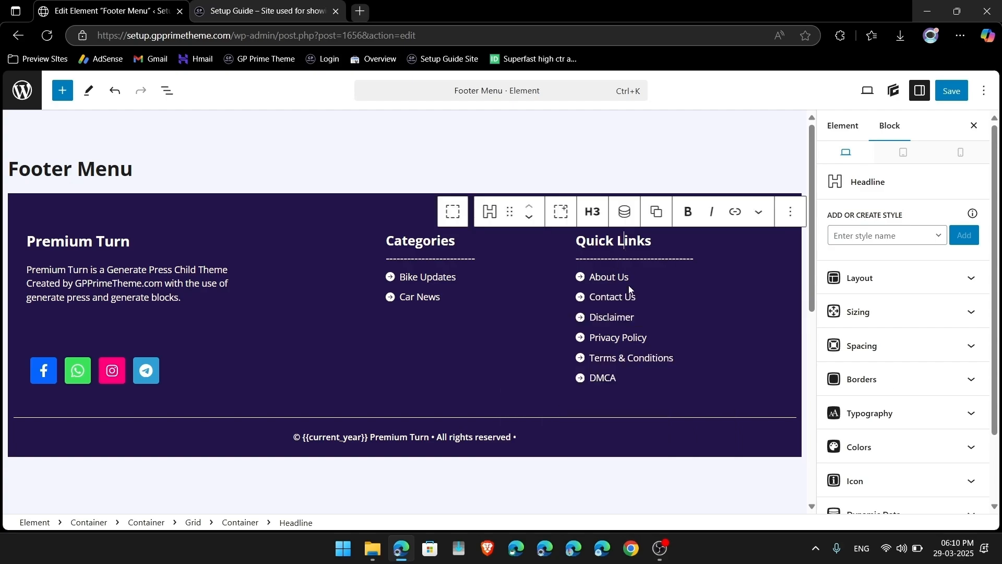
double_click(602, 379)
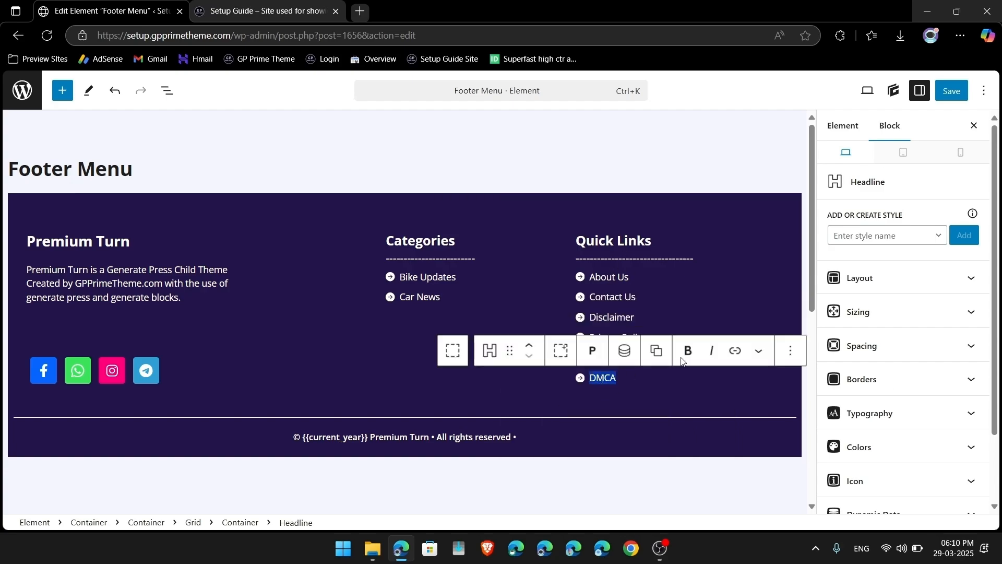
left_click(736, 351)
type("dmca")
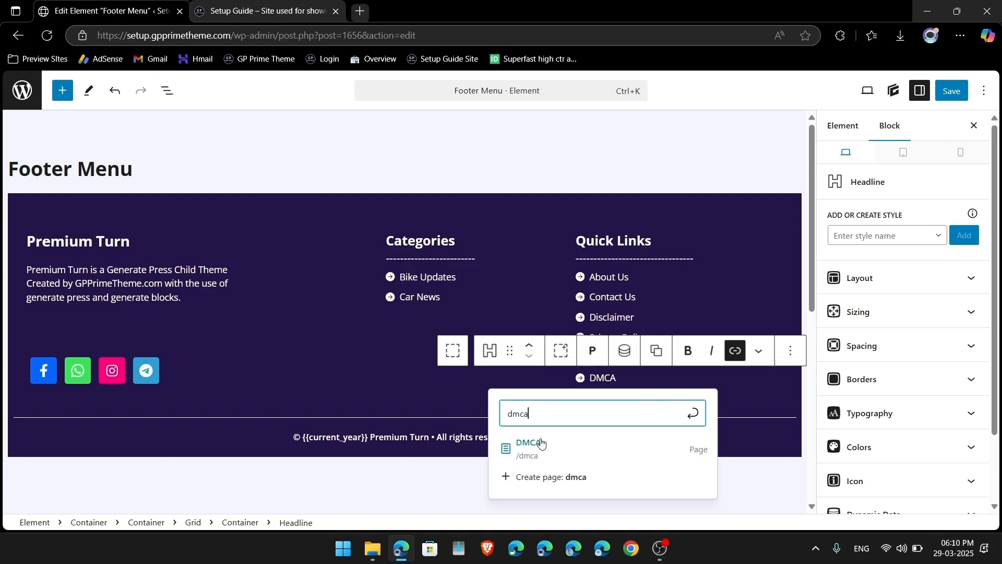
left_click(543, 443)
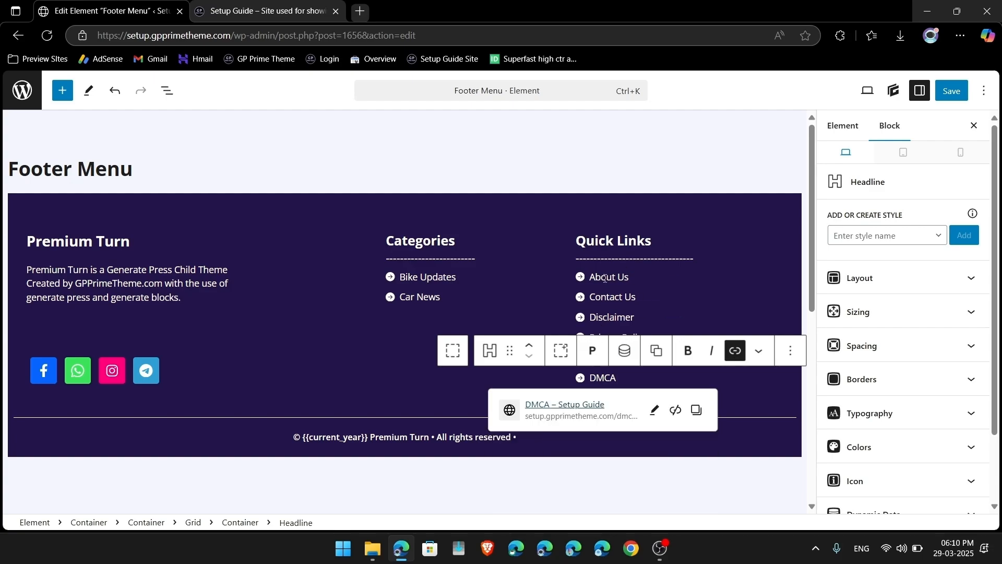
left_click(606, 246)
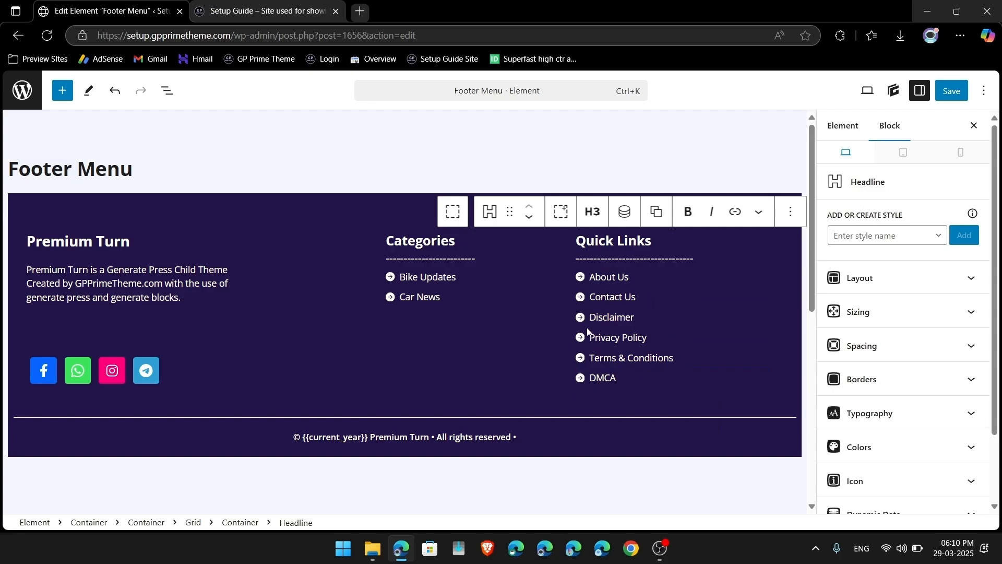
left_click(952, 91)
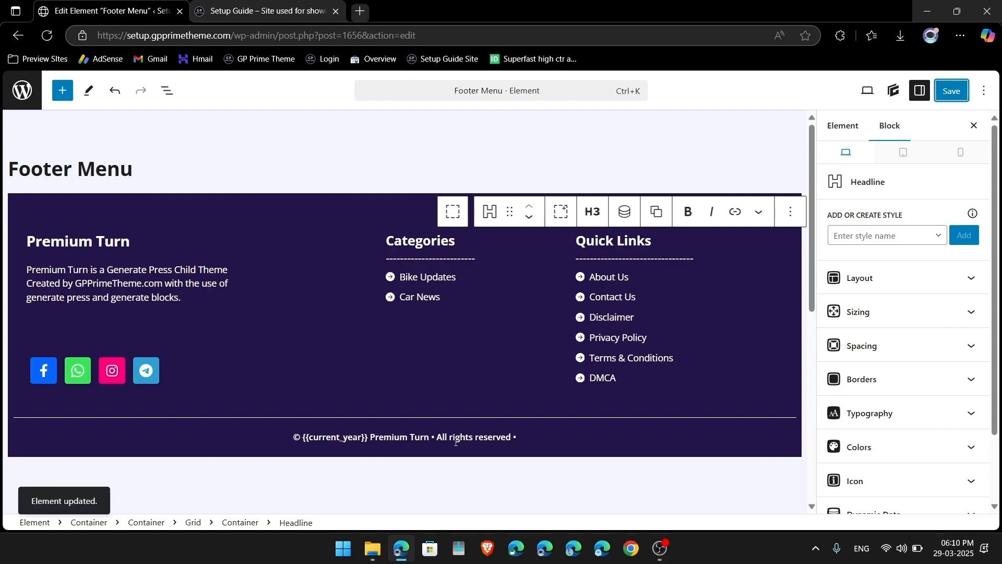
Step: Inspect the footer's copyright line, Premium Turn heading and description paragraph
triple_click(353, 443)
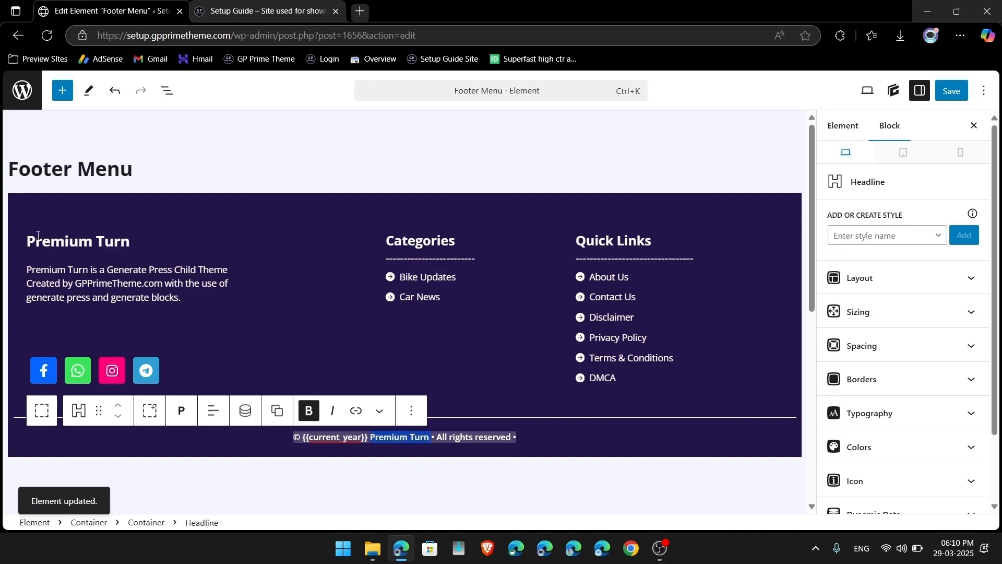
left_click_drag(38, 241, 133, 250)
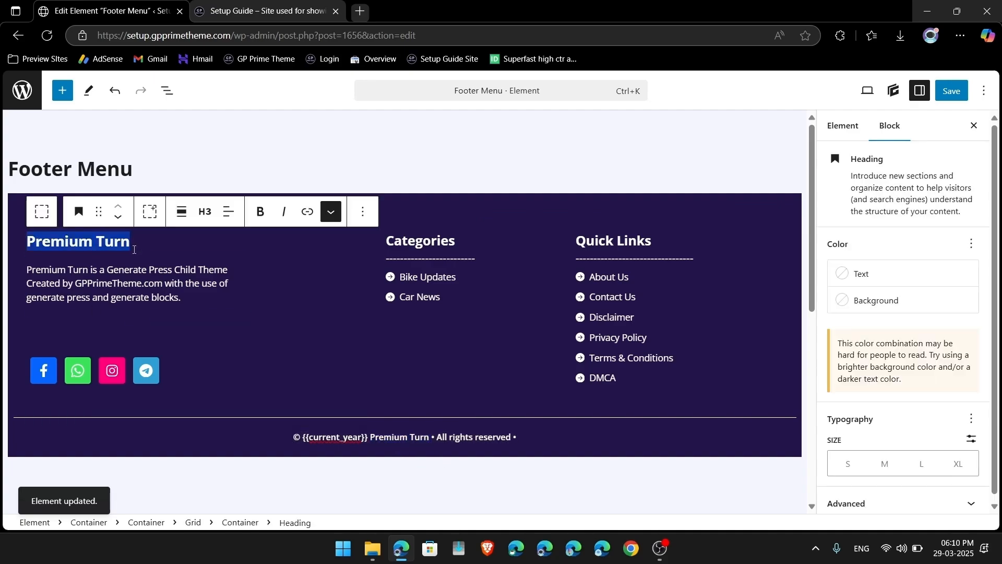
triple_click(72, 279)
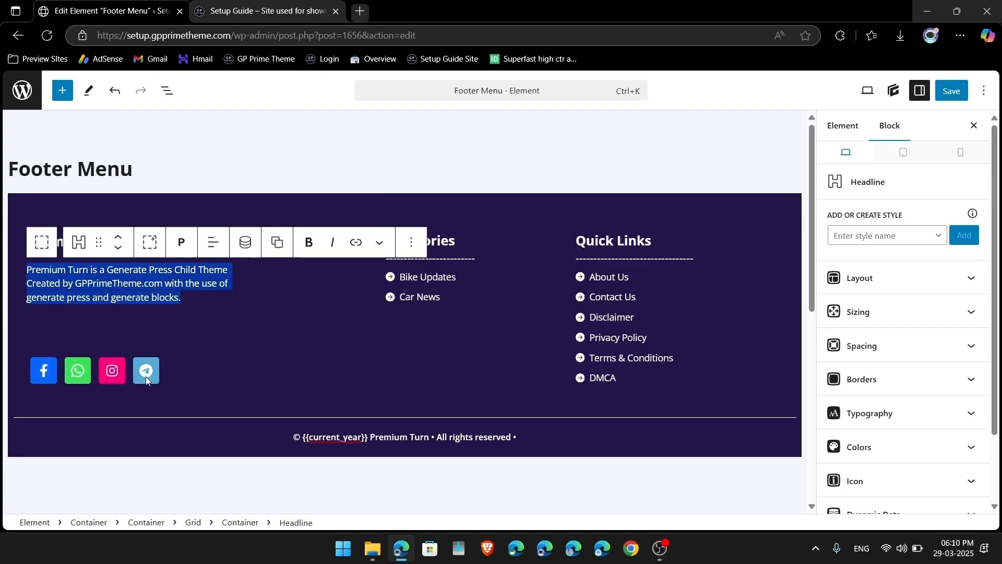
left_click(167, 91)
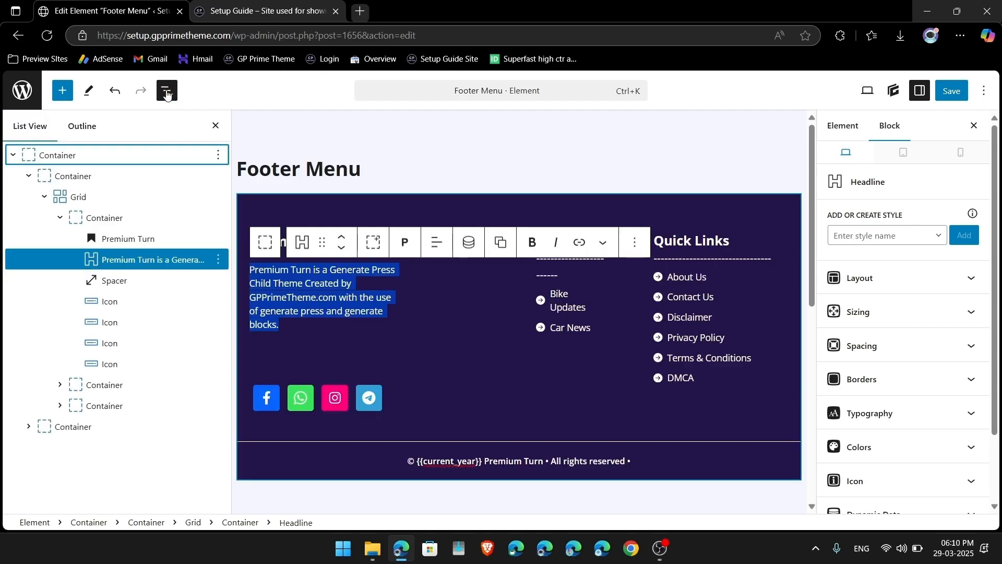
Step: Delete the Facebook Icon block, leaving WhatsApp, Instagram and Telegram, and save the footer
left_click(276, 398)
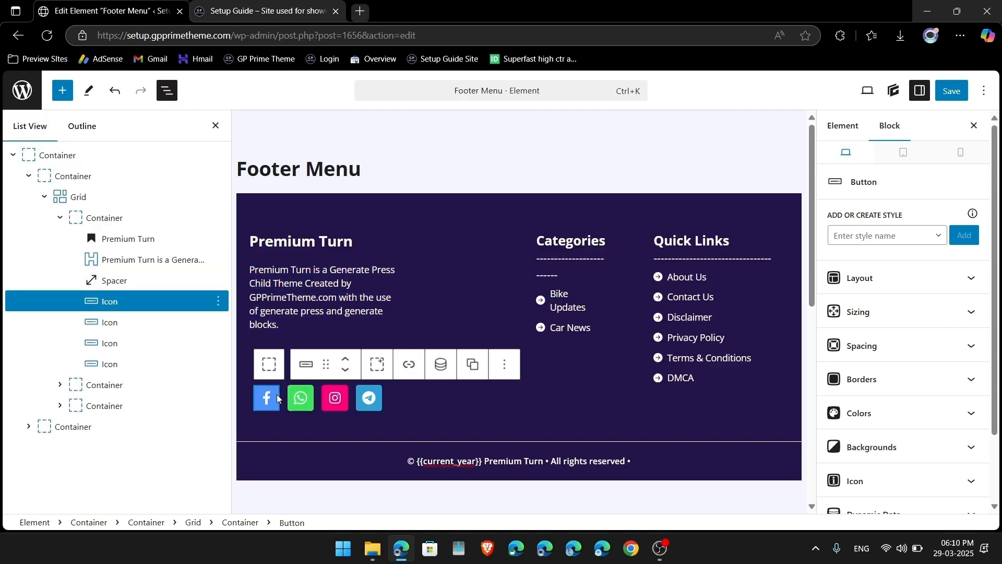
left_click(71, 218)
left_click(110, 303)
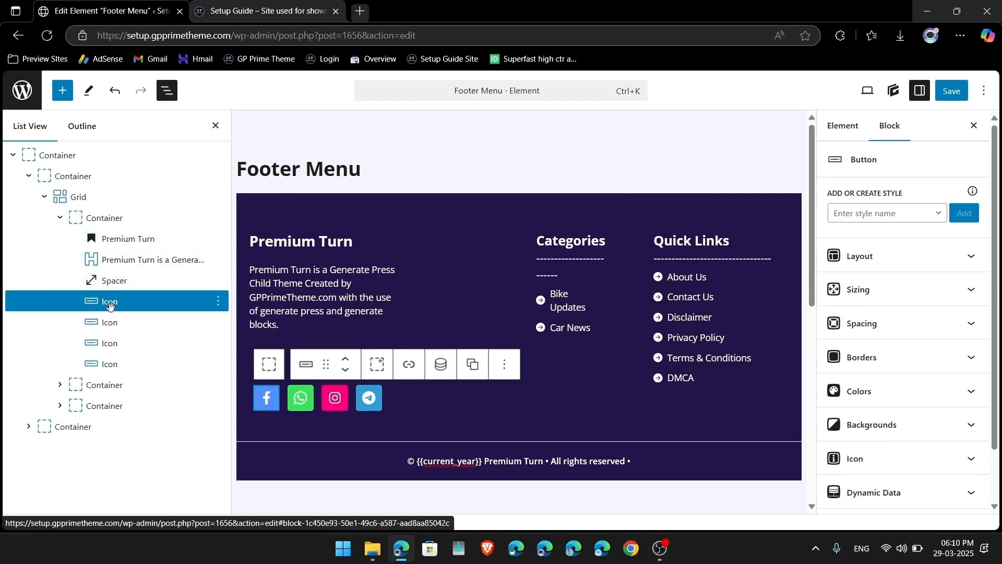
left_click(219, 301)
scroll(259, 261, "down", 2)
left_click(233, 269)
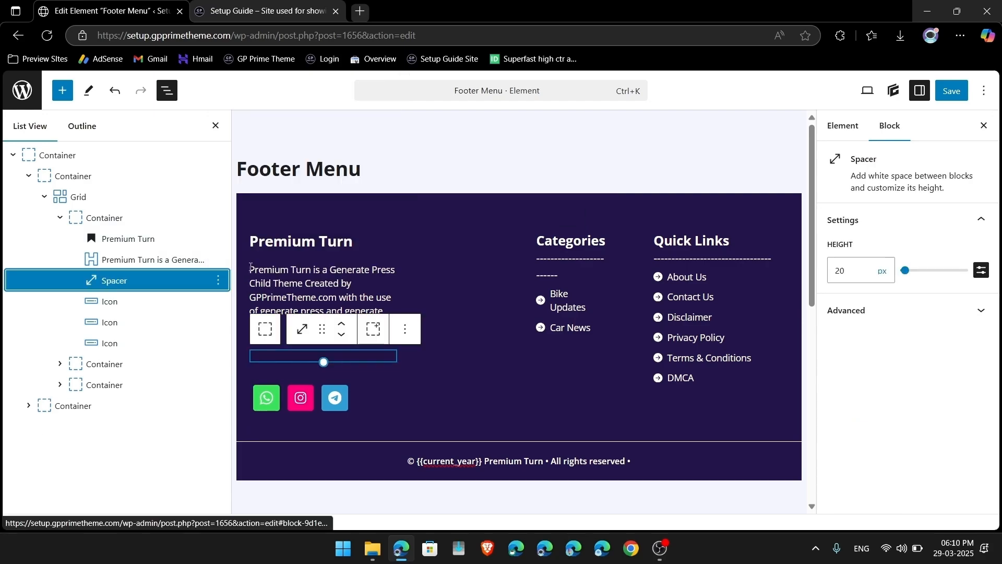
left_click(952, 91)
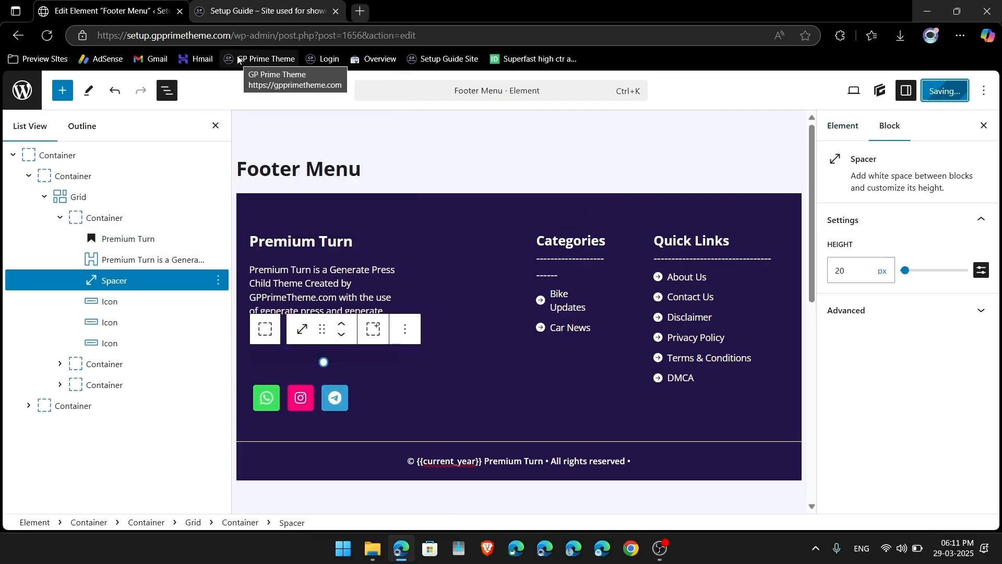
left_click(264, 11)
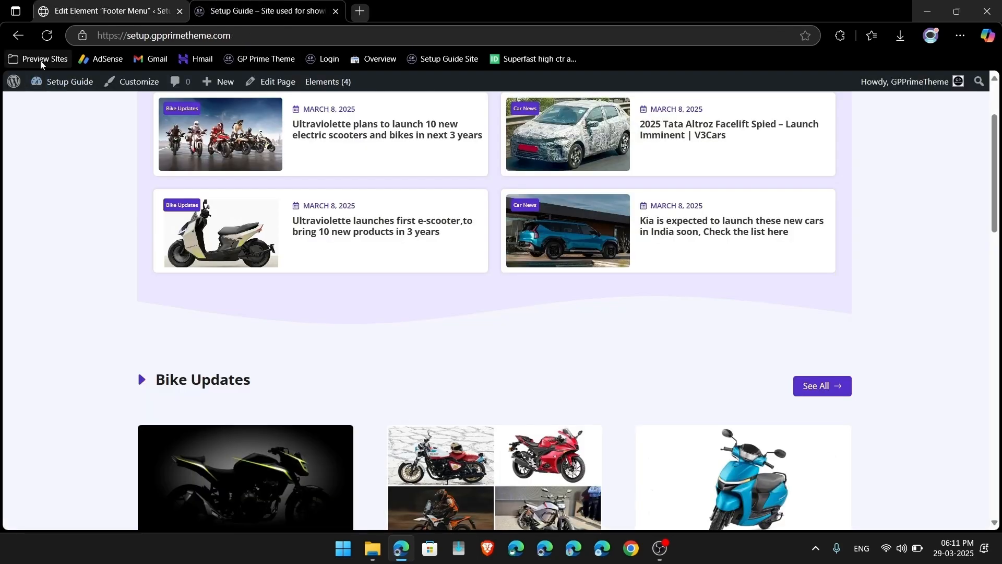
Step: Reload the site, follow the footer's Bike Updates, Car News and Contact Us links, then return home
left_click(48, 37)
scroll(274, 448, "down", 15)
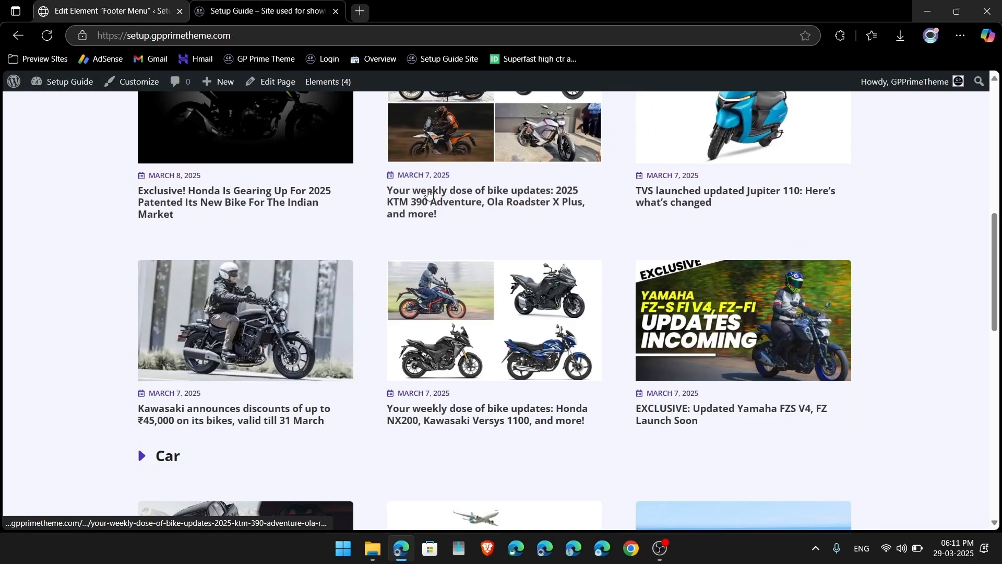
scroll(276, 449, "down", 3)
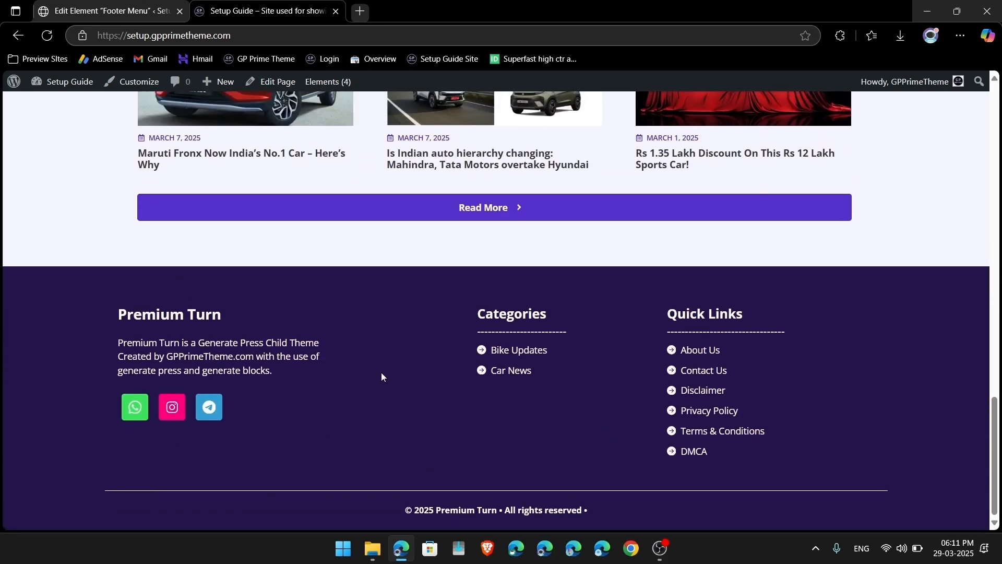
left_click(525, 355)
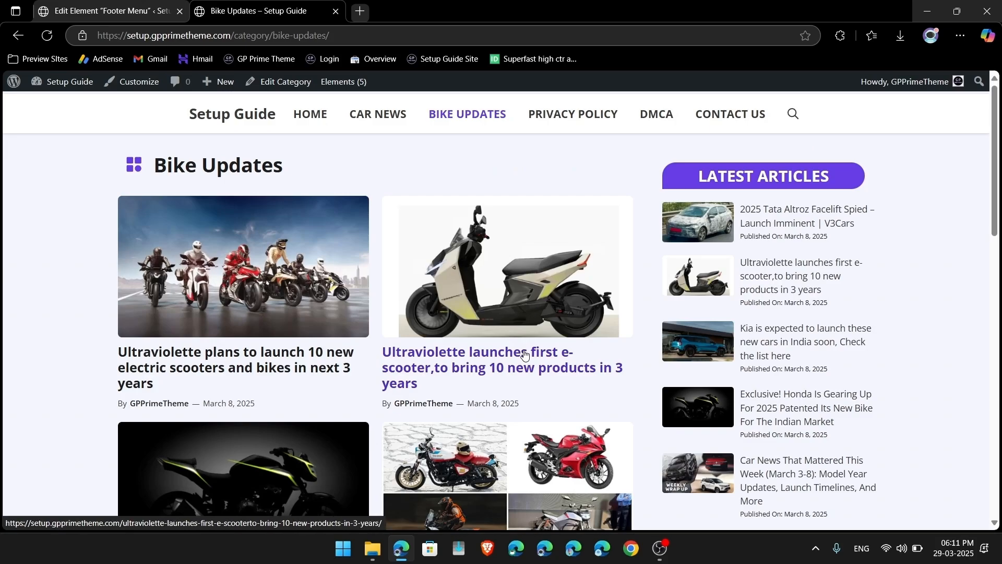
scroll(524, 355, "down", 15)
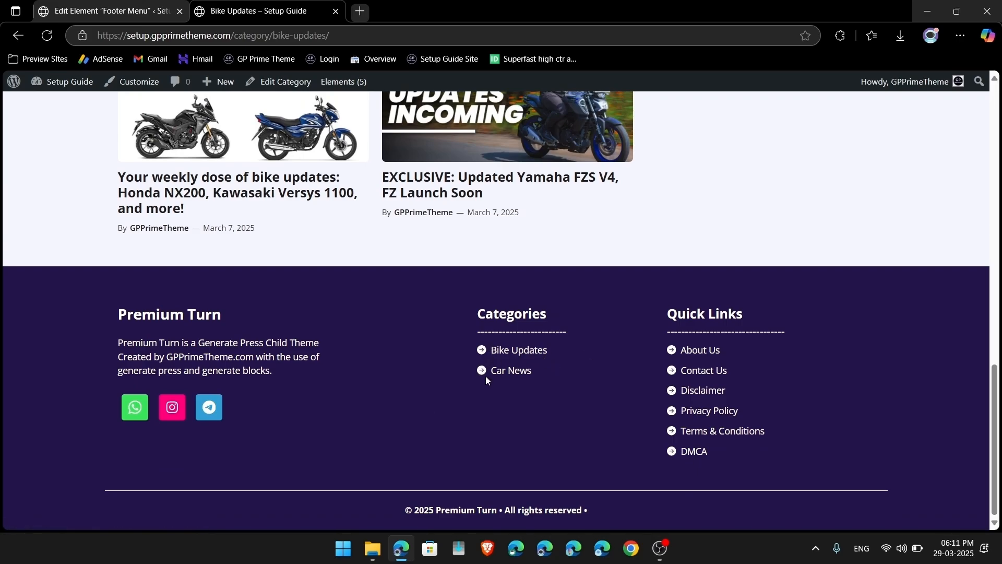
left_click(522, 372)
scroll(522, 374, "down", 10)
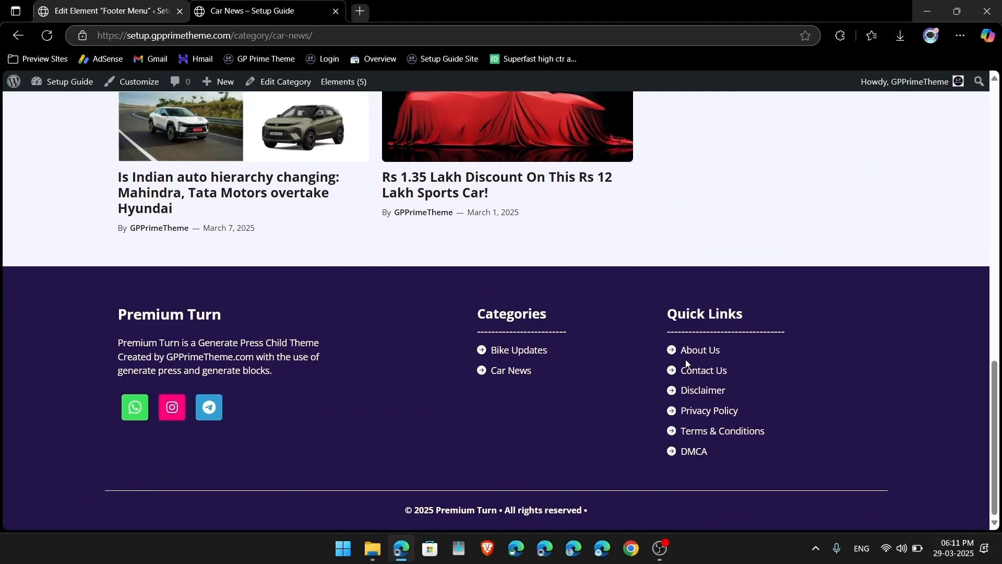
left_click(687, 369)
scroll(688, 365, "down", 10)
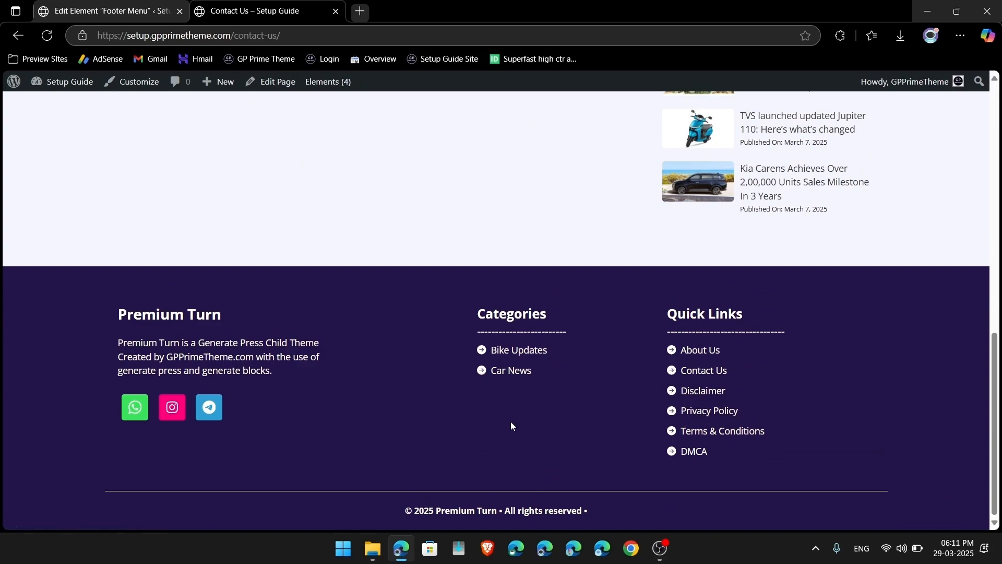
scroll(511, 425, "up", 10)
left_click(330, 113)
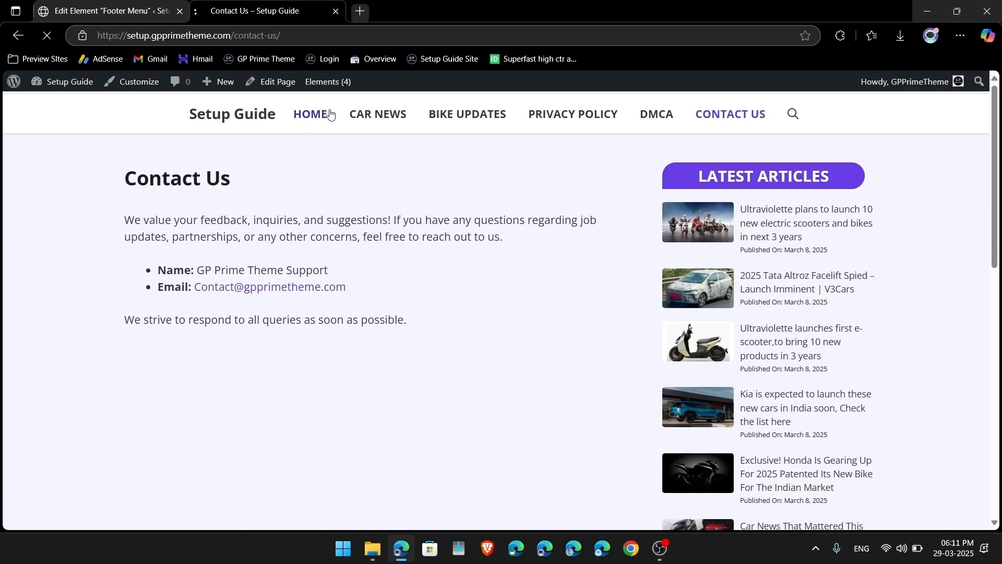
Step: Open the Ultraviolette scooters article, then its WA & TG Join us Button element editor in a new tab
left_click(379, 243)
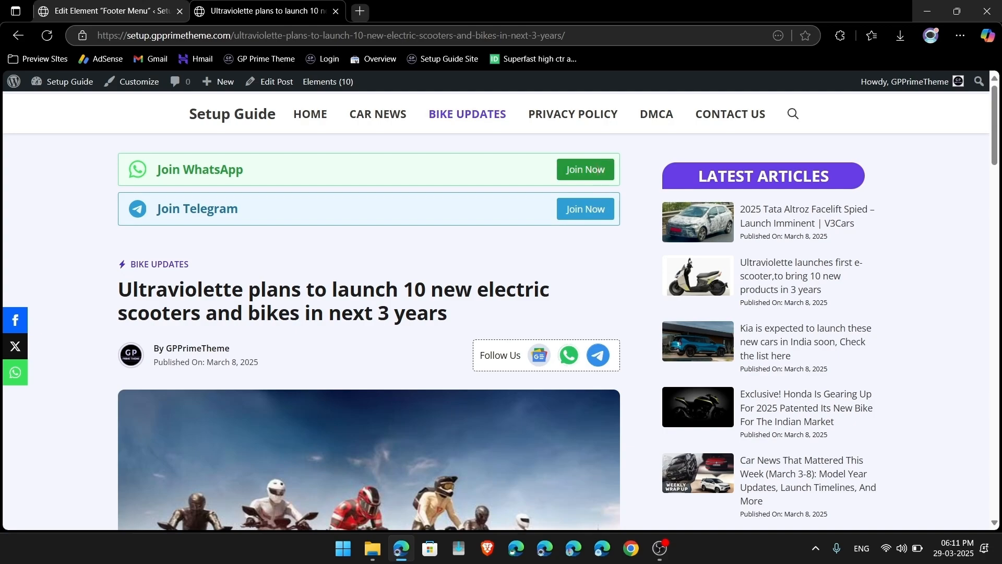
mouse_move(331, 82)
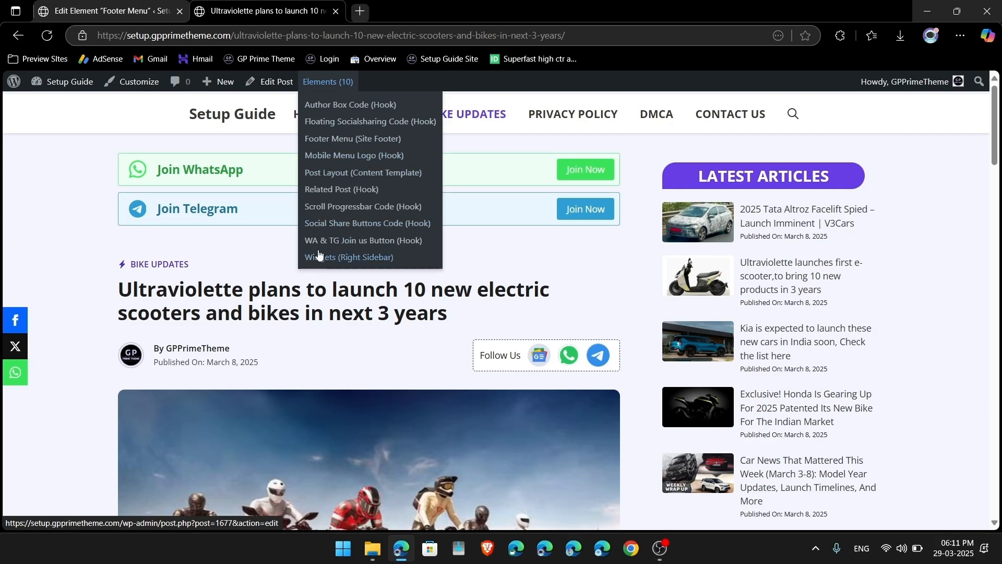
right_click(400, 242)
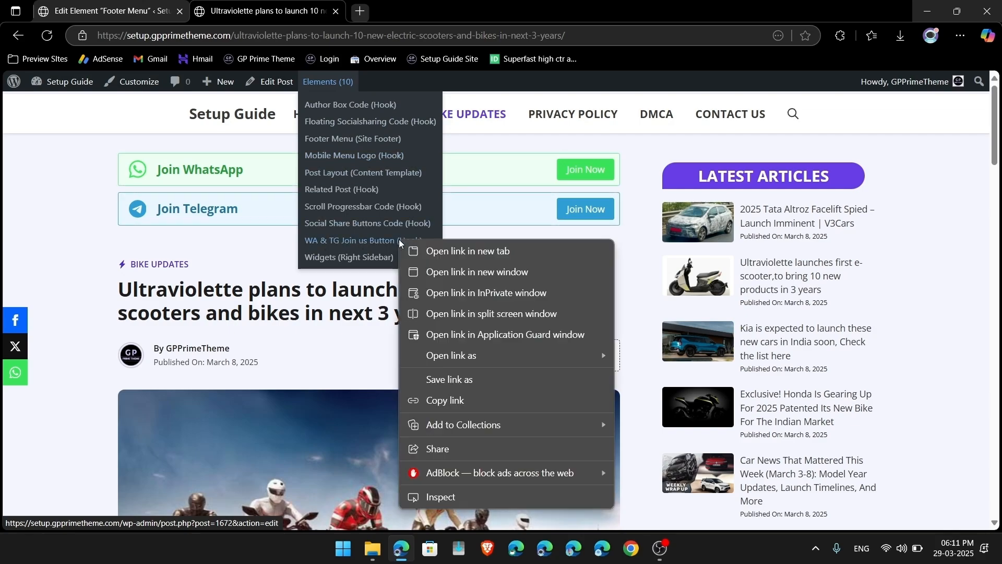
left_click(443, 251)
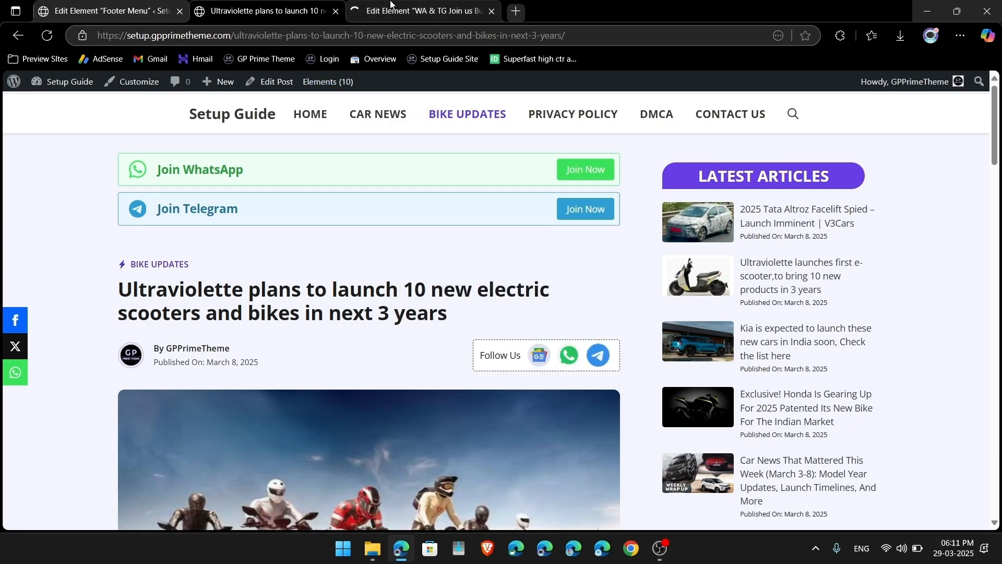
left_click(391, 5)
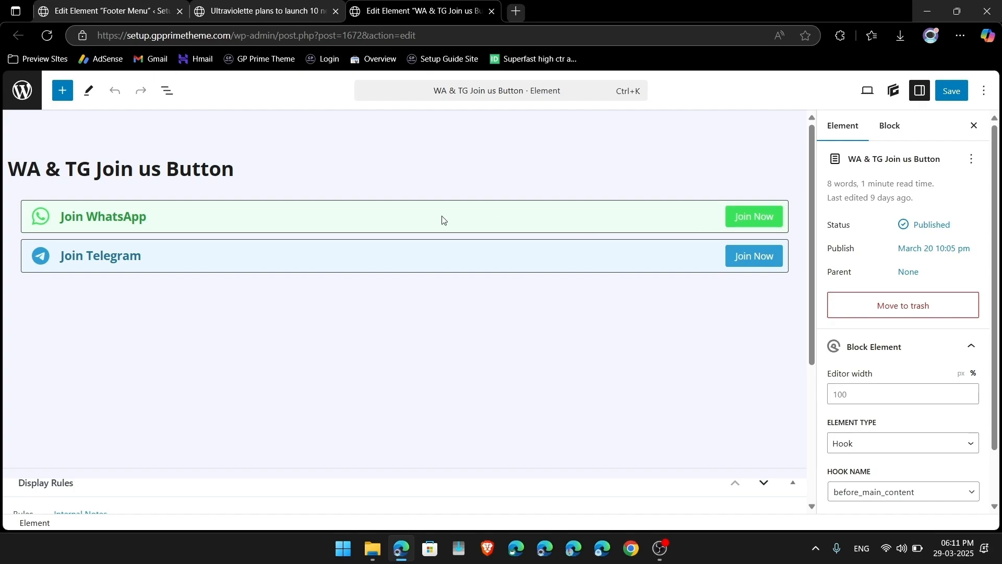
Step: Inspect the WhatsApp and Telegram Join Now buttons and their link settings, then return to Elements
left_click(753, 217)
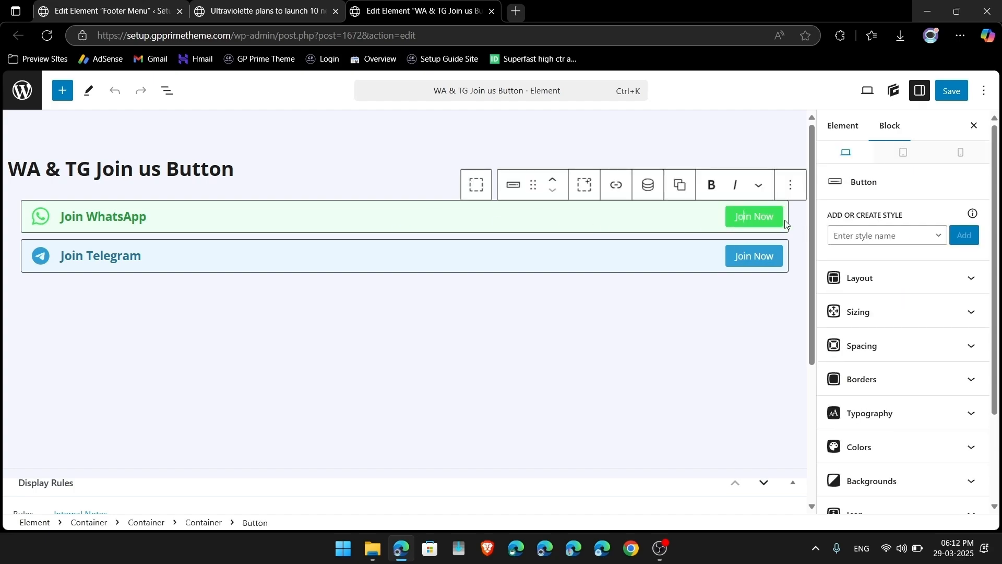
left_click(753, 256)
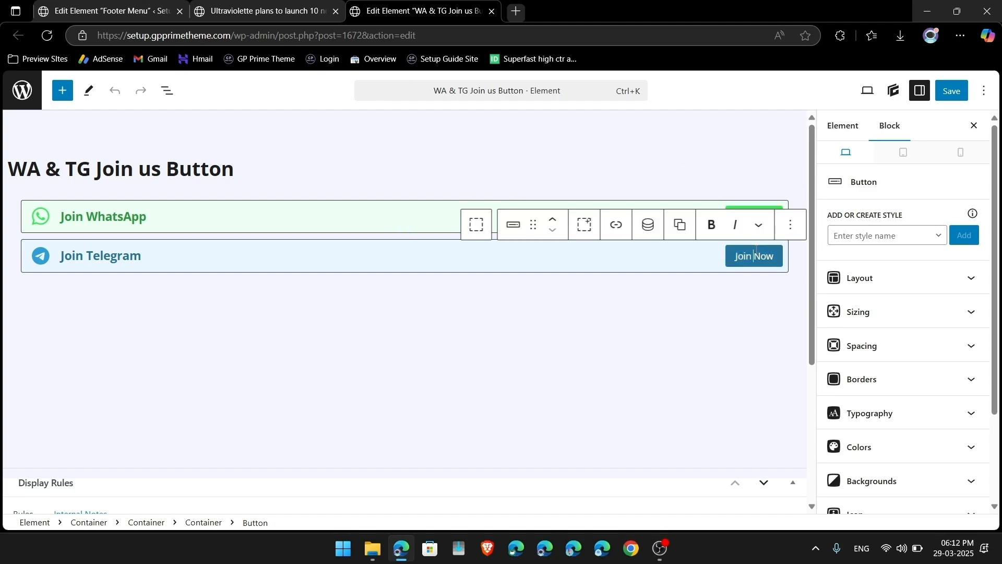
left_click(618, 233)
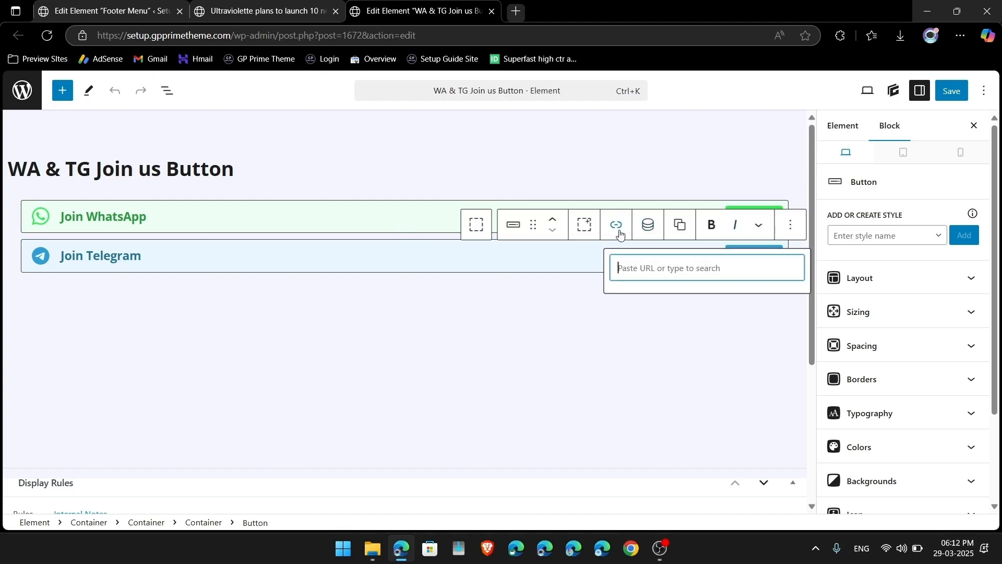
left_click(616, 231)
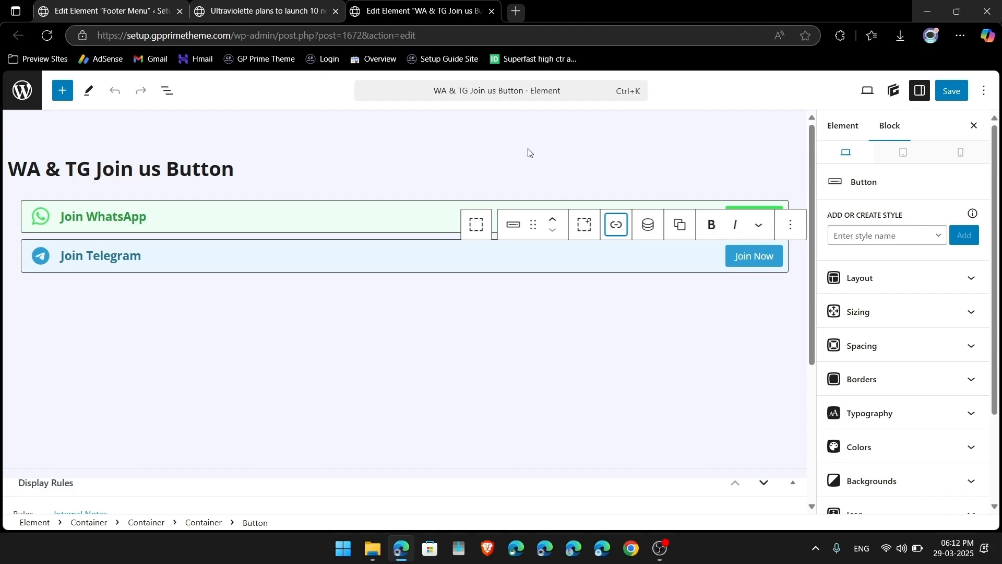
left_click(20, 101)
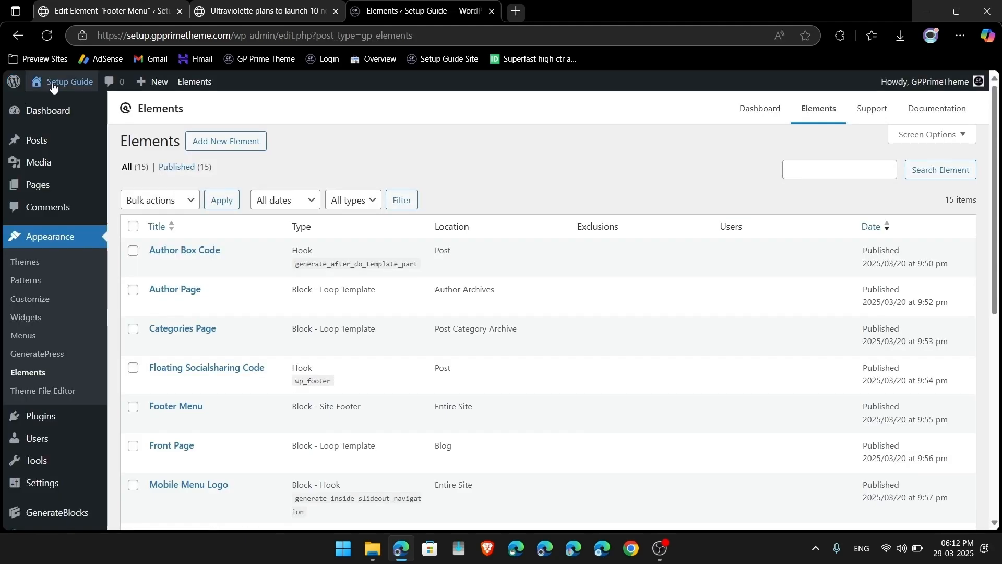
Step: Open the Ultraviolette electric scooters article from the site's front page
left_click(26, 84)
left_click(414, 265)
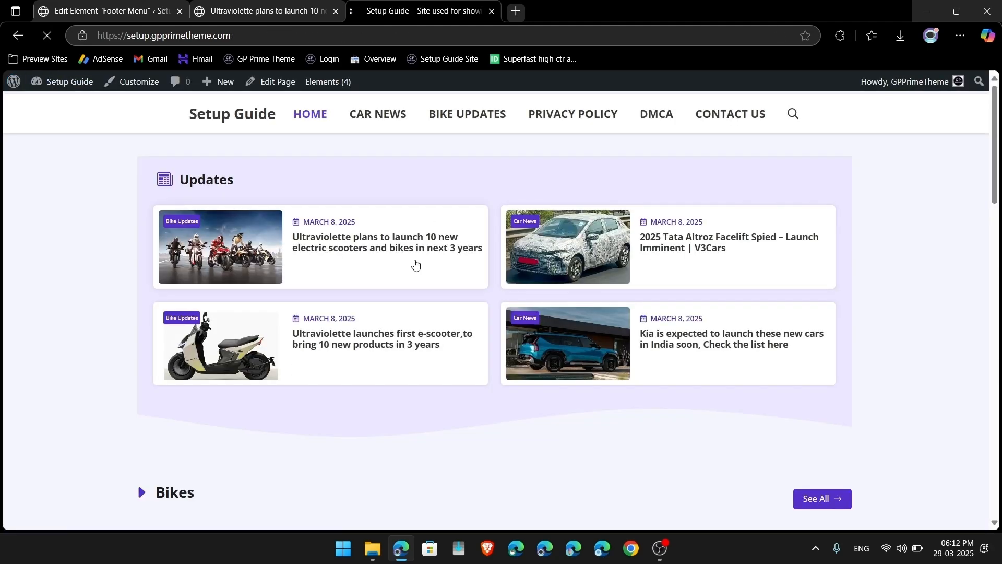
scroll(415, 264, "down", 8)
scroll(415, 263, "up", 5)
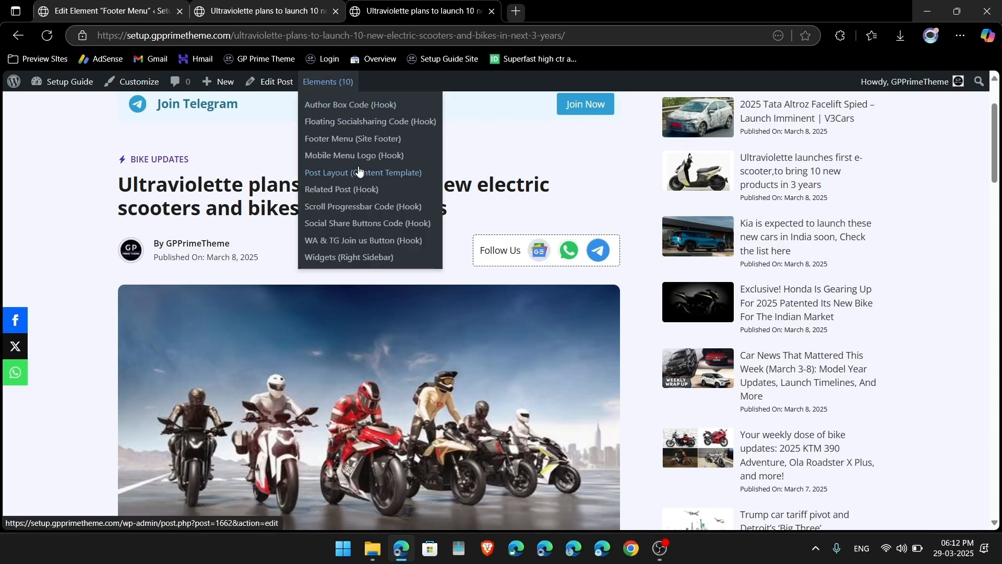
Step: Open the Post Layout element in a new tab and inspect its Google News follow button
right_click(352, 172)
left_click(389, 177)
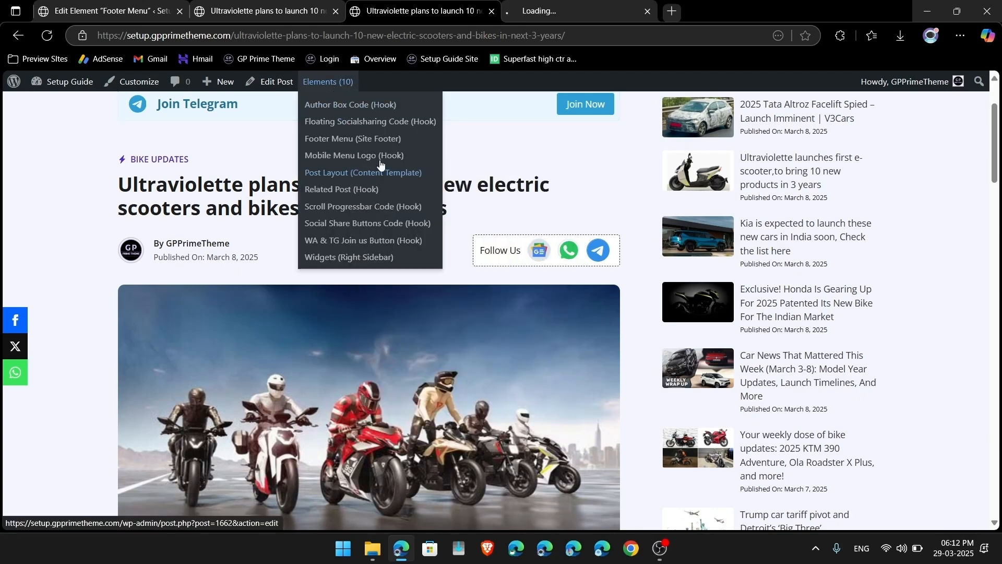
left_click(516, 4)
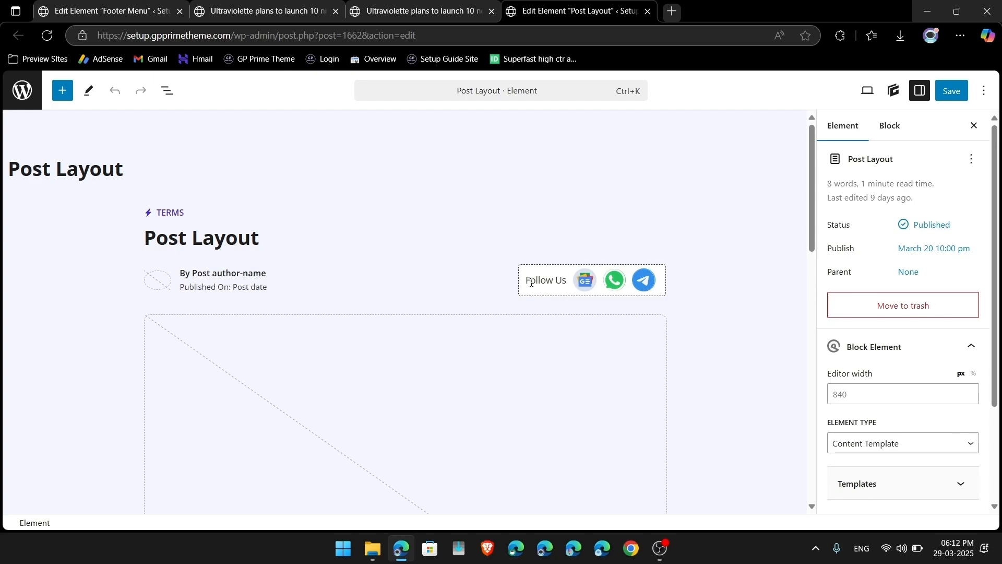
left_click(596, 281)
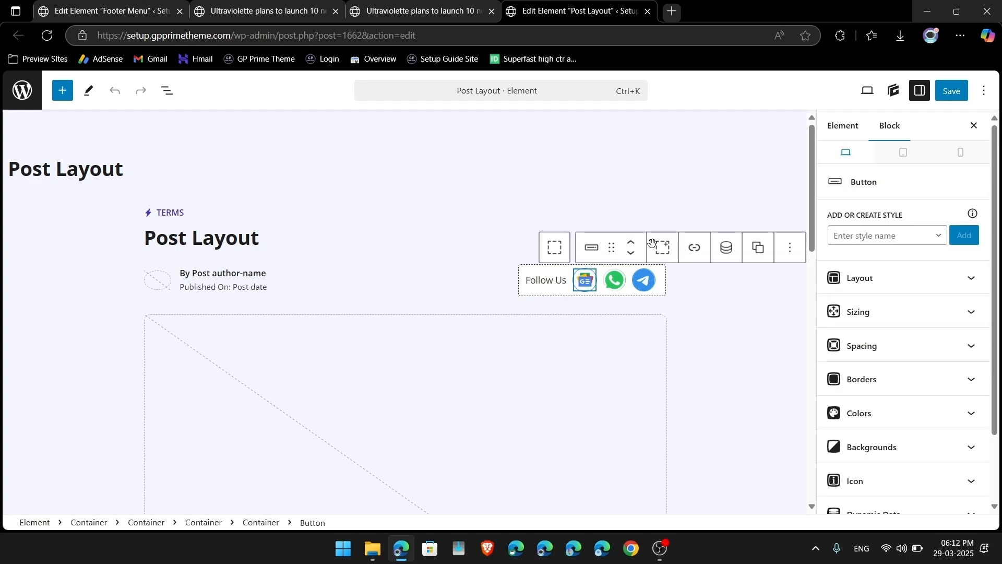
scroll(462, 406, "down", 10)
scroll(462, 405, "up", 10)
Step: Scroll the Ultraviolette article down to its author box, which shows GPPrimeTheme with only an ellipsis bio
left_click(410, 12)
scroll(466, 364, "down", 10)
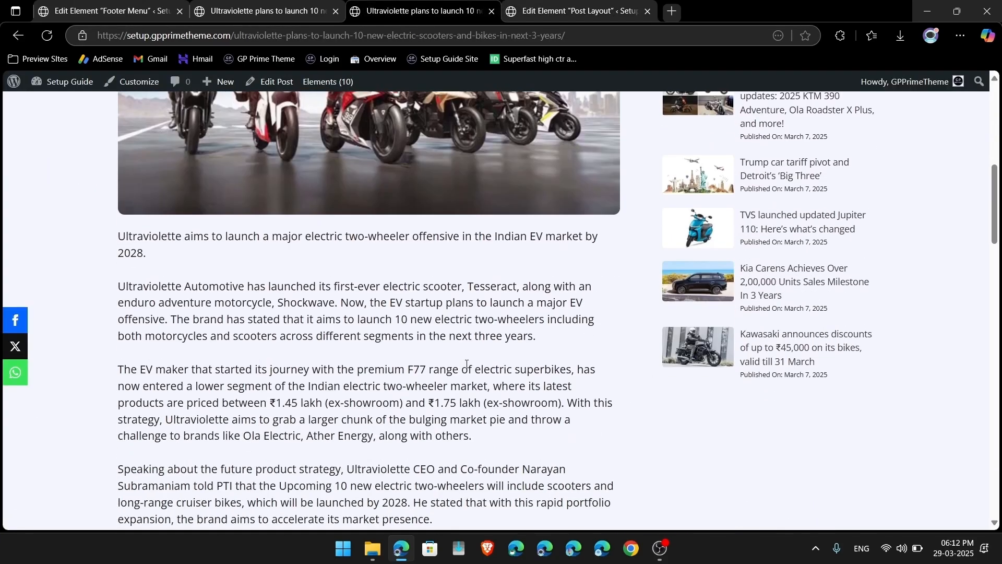
scroll(466, 365, "down", 5)
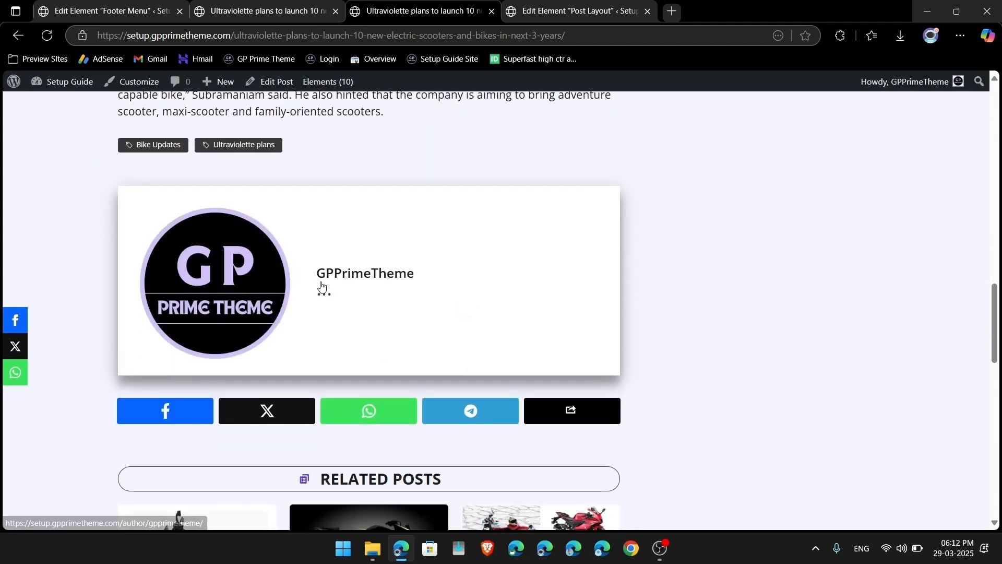
scroll(377, 308, "down", 10)
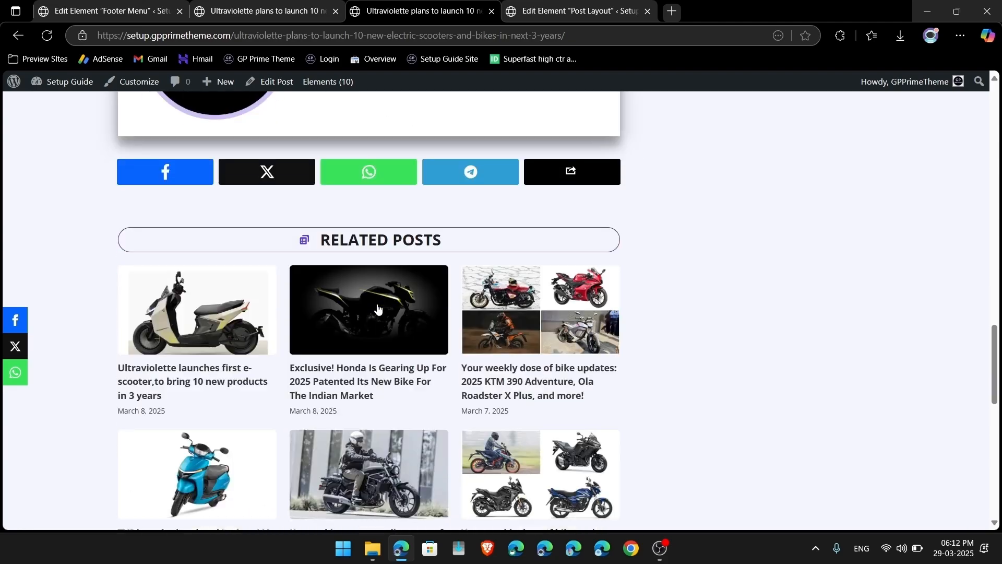
scroll(376, 309, "up", 10)
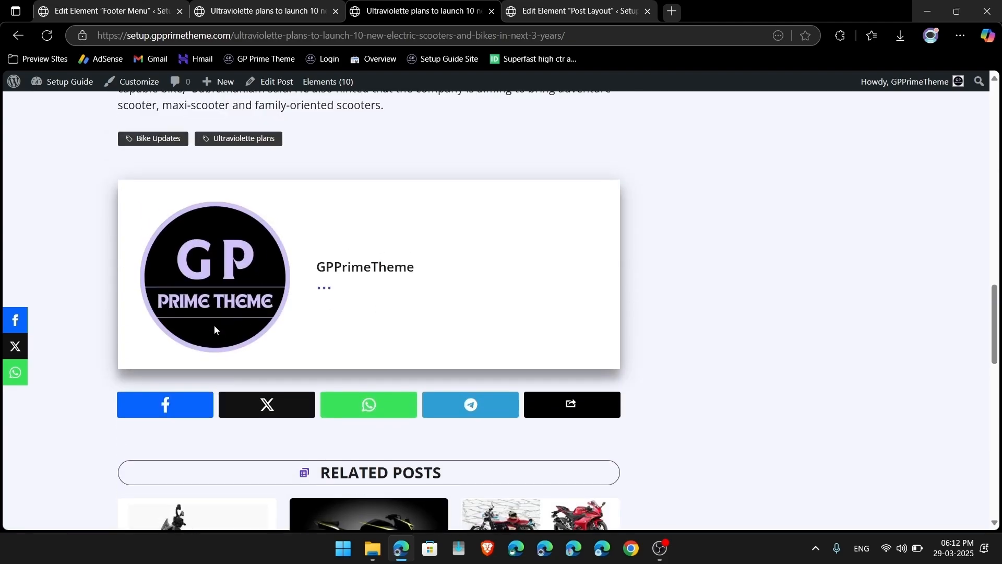
scroll(335, 301, "down", 2)
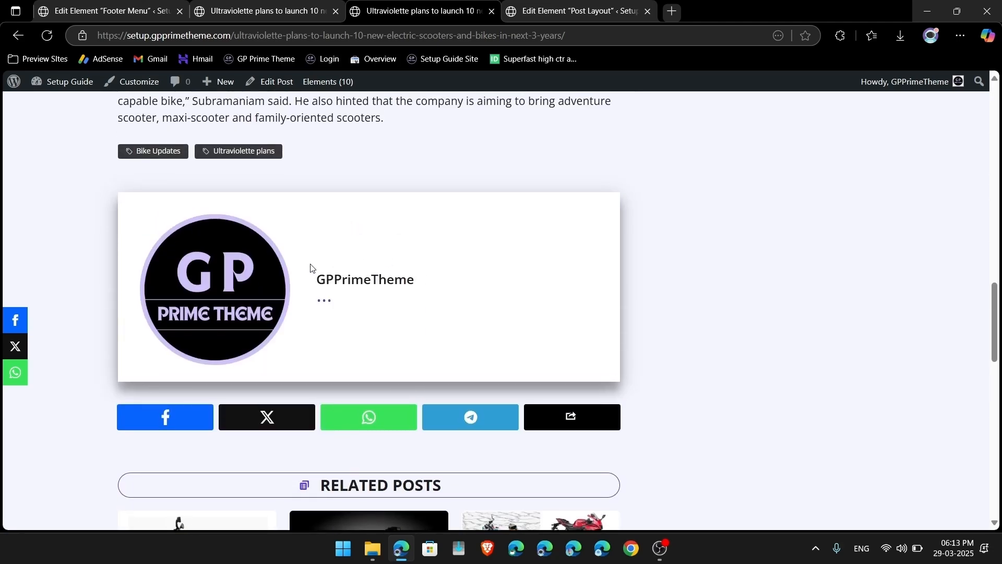
scroll(310, 268, "down", 2)
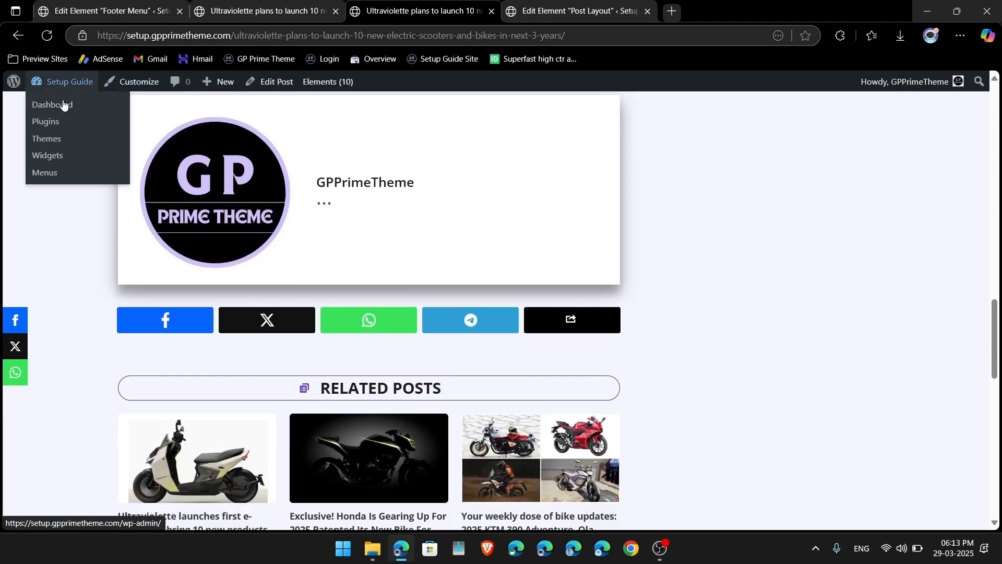
Step: Change the profile nickname and public display name to GP Prime Theme
left_click(61, 106)
mouse_move(73, 408)
scroll(73, 408, "down", 2)
mouse_move(33, 327)
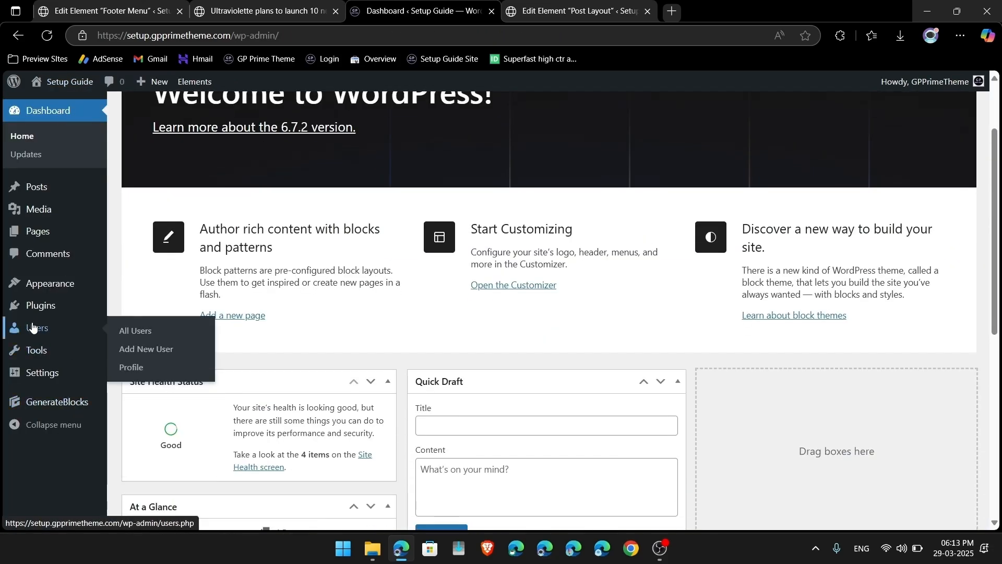
left_click(130, 368)
scroll(315, 478, "down", 3)
scroll(315, 478, "down", 4)
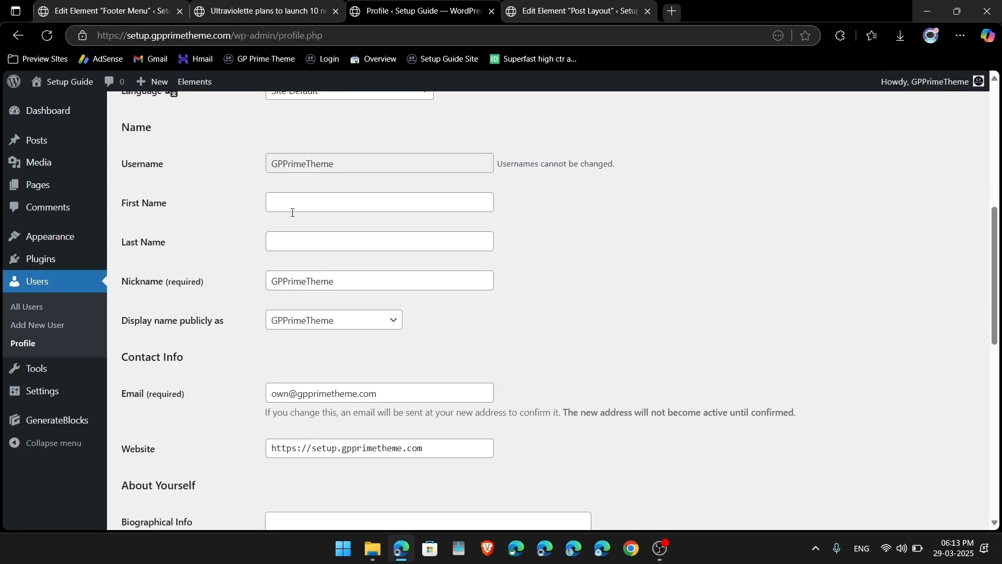
left_click_drag(358, 286, 227, 304)
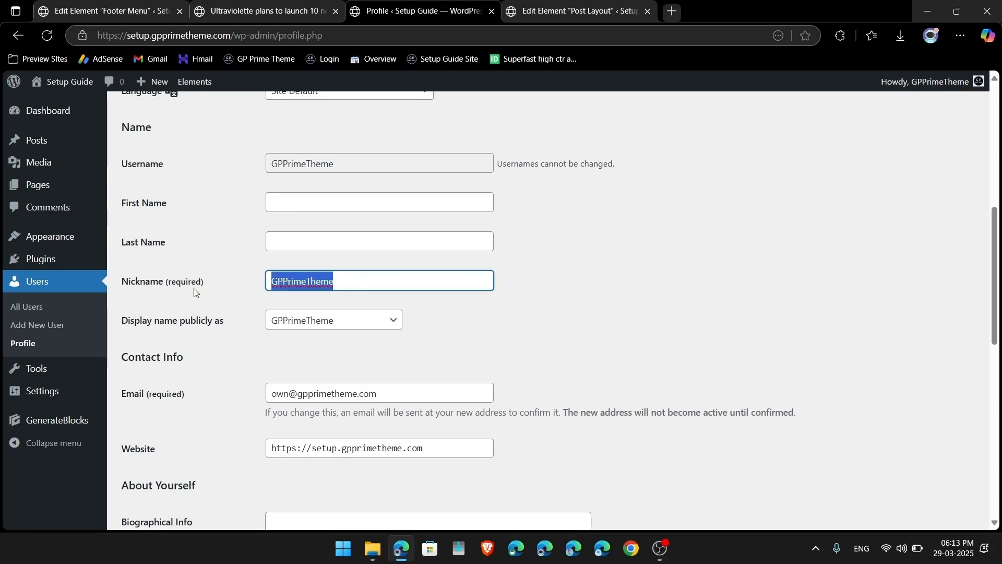
type("GP Prime")
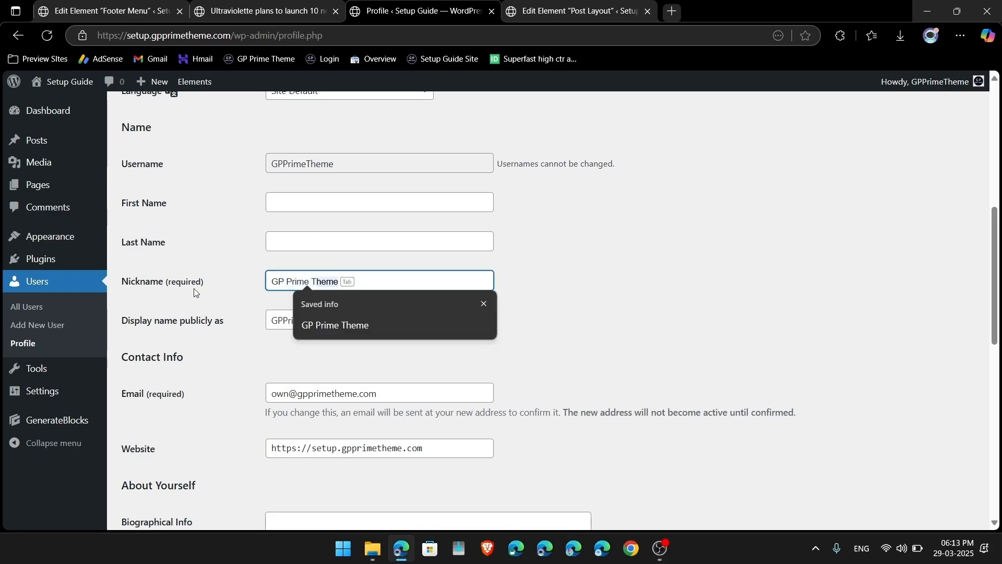
type(" T")
key("Tab")
key("Tab")
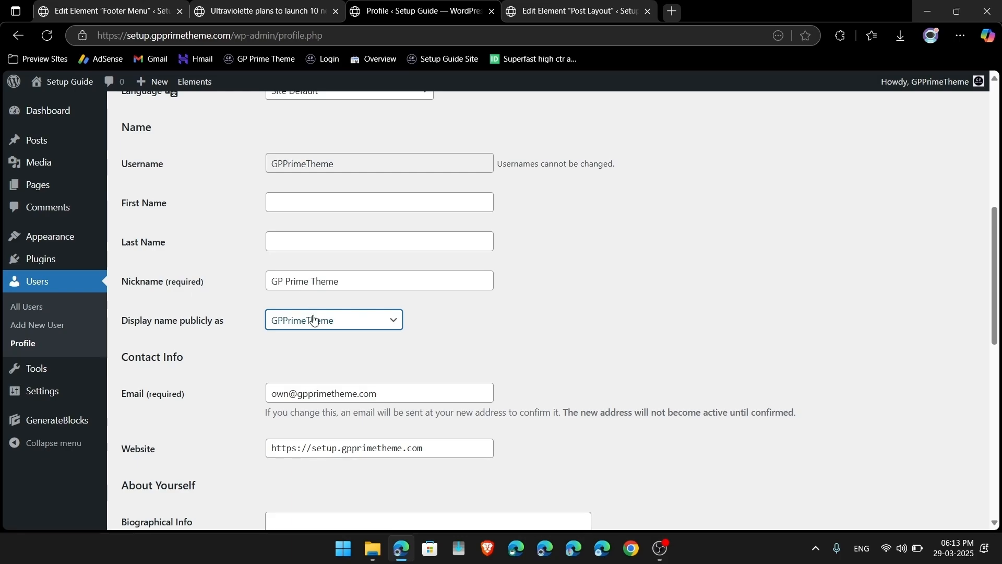
left_click(314, 319)
left_click(300, 359)
Step: Copy the footer description text from the Premium Turn preview site in a new tab
scroll(300, 358, "down", 2)
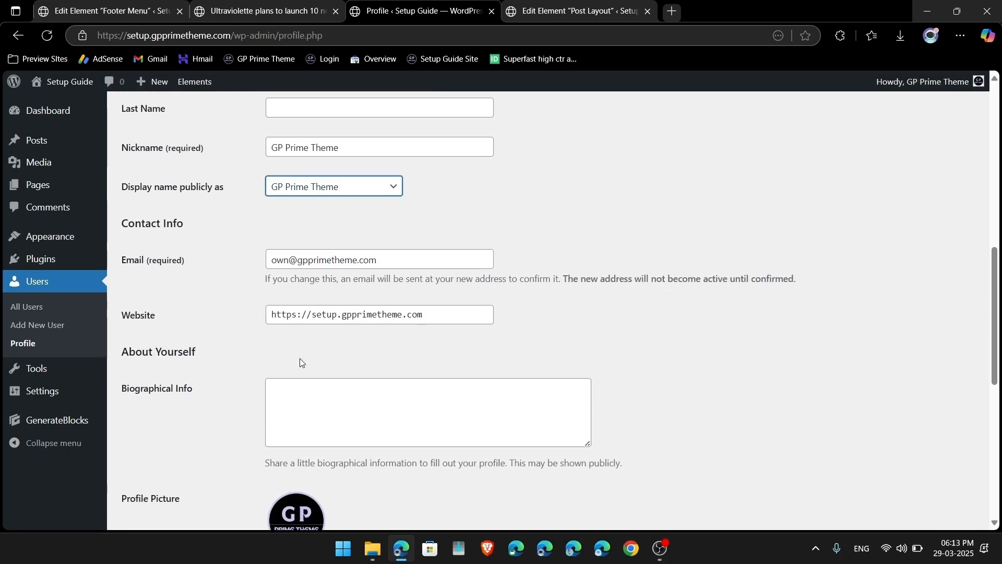
scroll(300, 358, "down", 2)
left_click(330, 338)
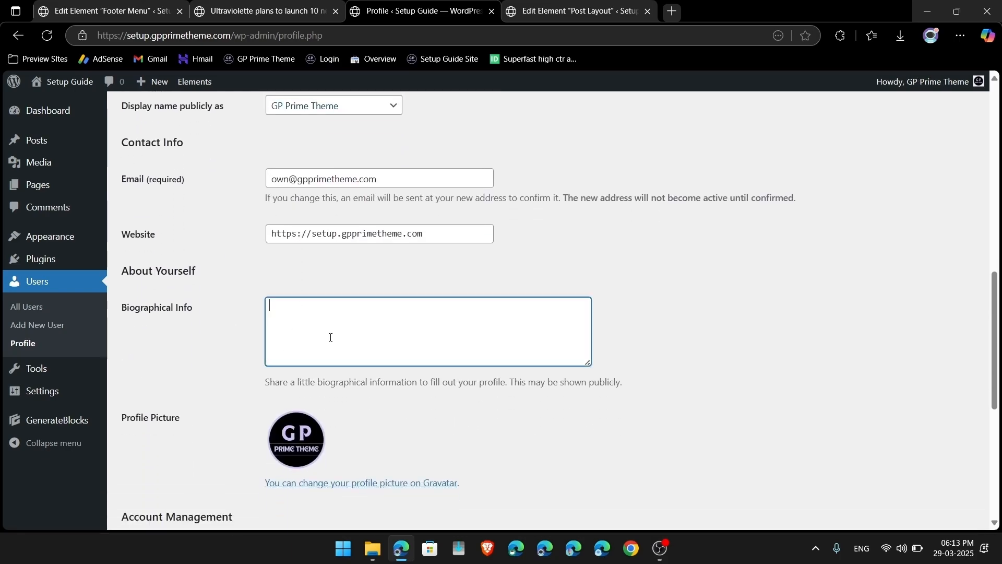
left_click(670, 12)
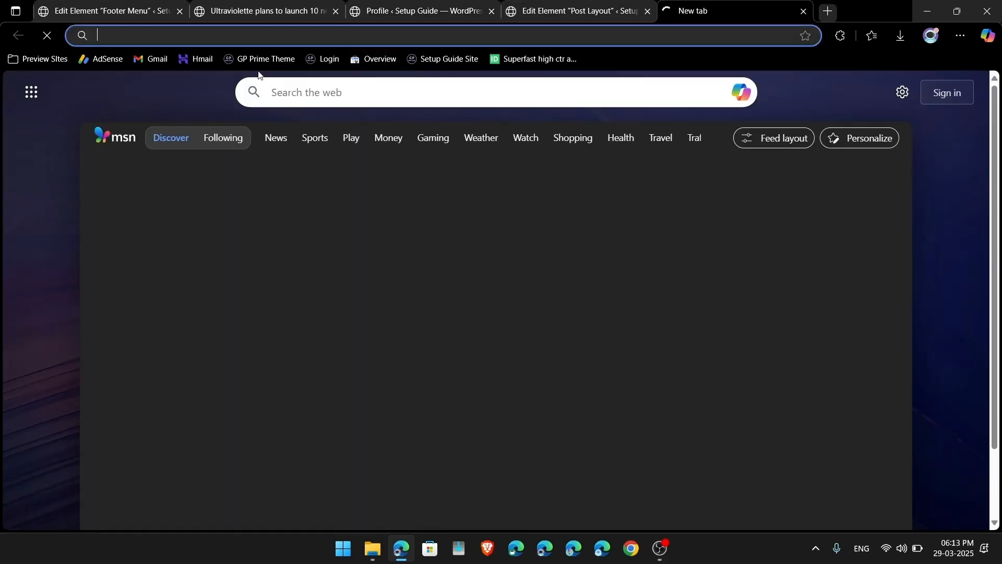
left_click(51, 62)
left_click(39, 80)
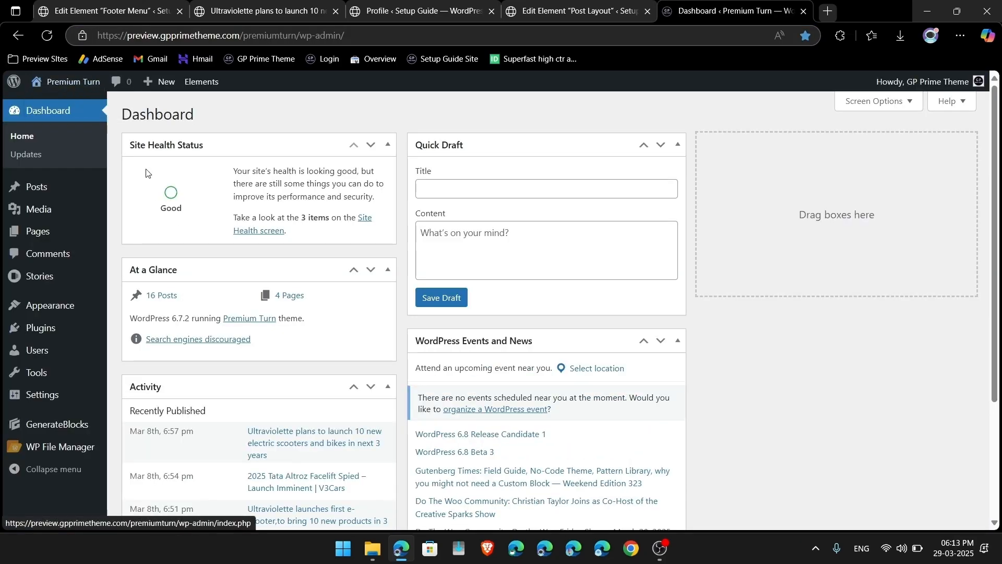
left_click(63, 83)
scroll(135, 346, "down", 15)
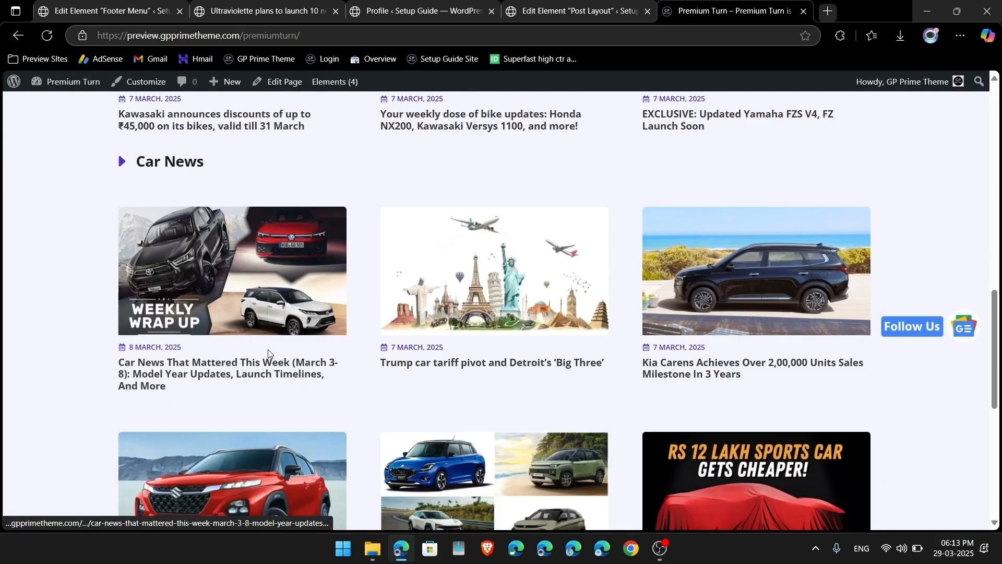
left_click_drag(114, 342, 277, 372)
key("ctrl+c")
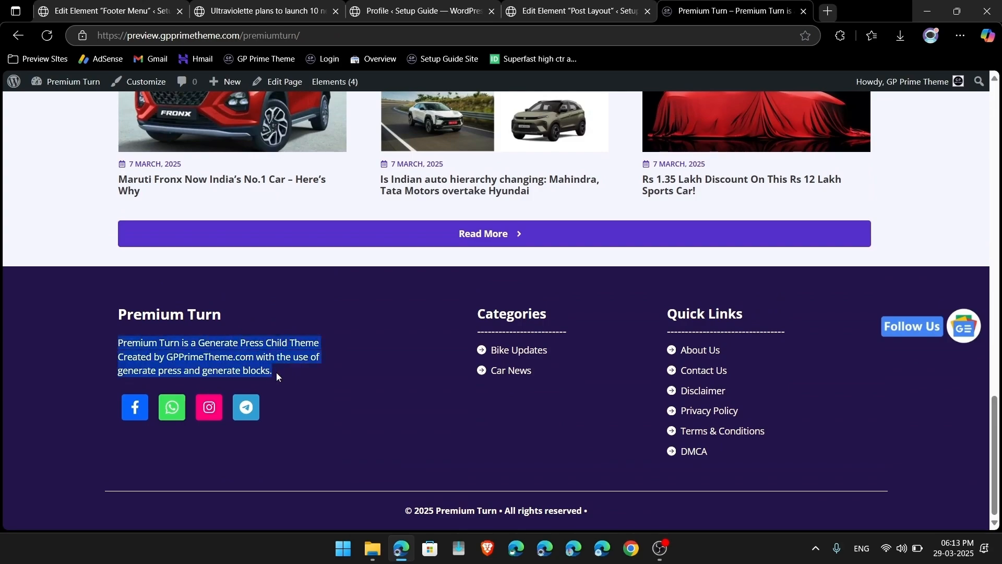
Step: Paste the copied text as the biographical info, update the profile, and close the Post Layout tab
left_click(578, 4)
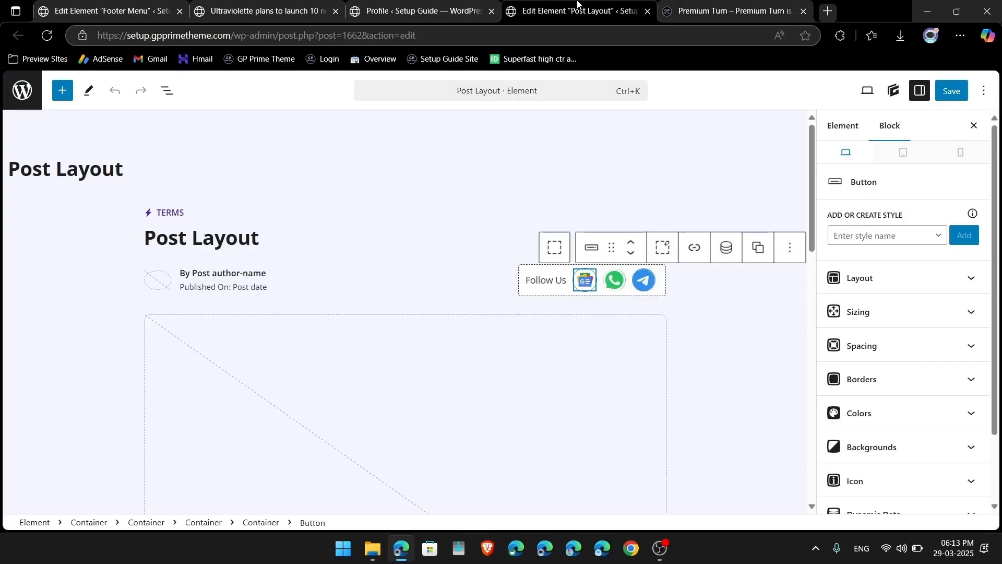
left_click(389, 4)
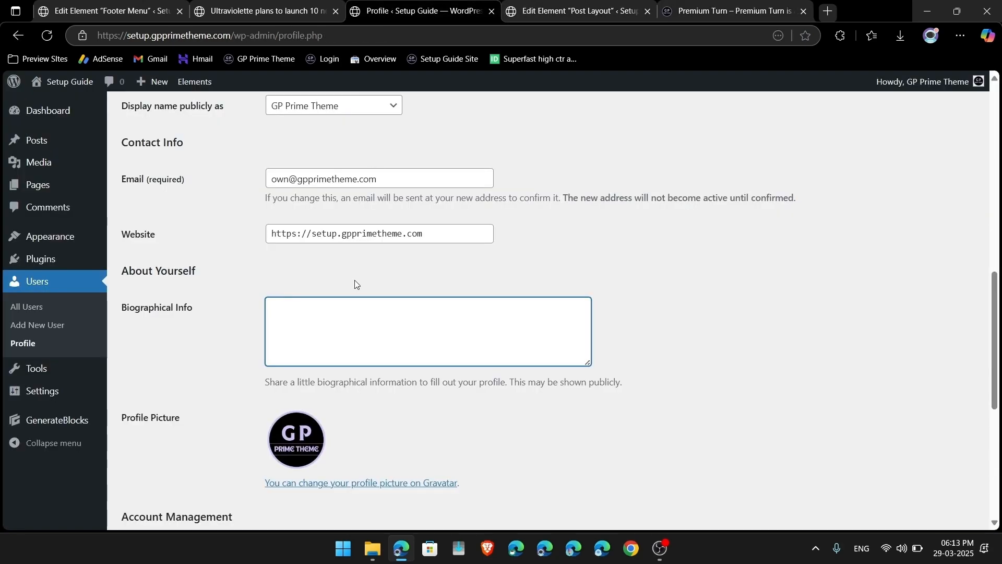
key("ctrl+v")
scroll(190, 335, "down", 6)
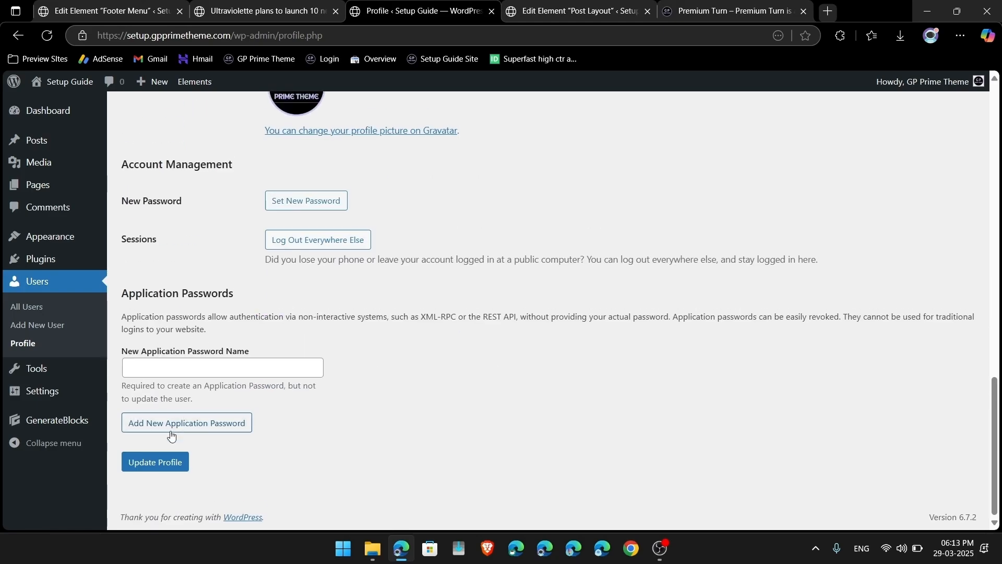
left_click(137, 461)
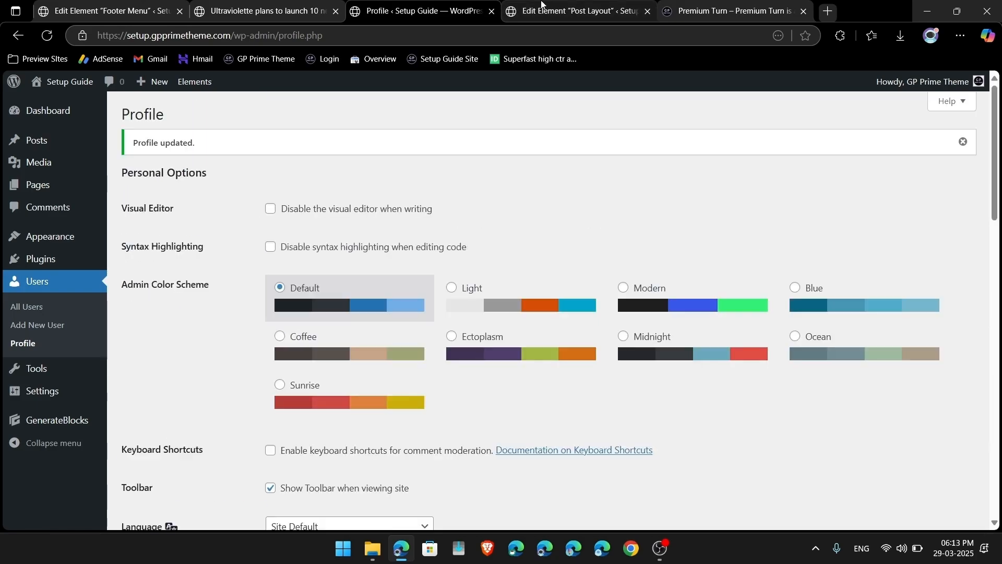
left_click(542, 4)
left_click(650, 11)
Step: Close the Premium Turn and profile tabs and reload the article to check its updated author bio
left_click(650, 12)
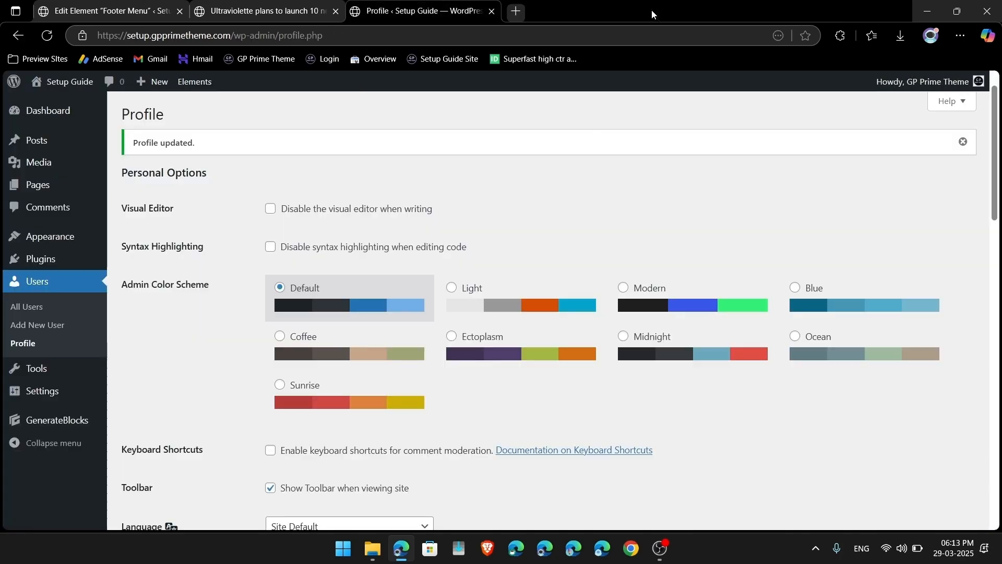
left_click(491, 11)
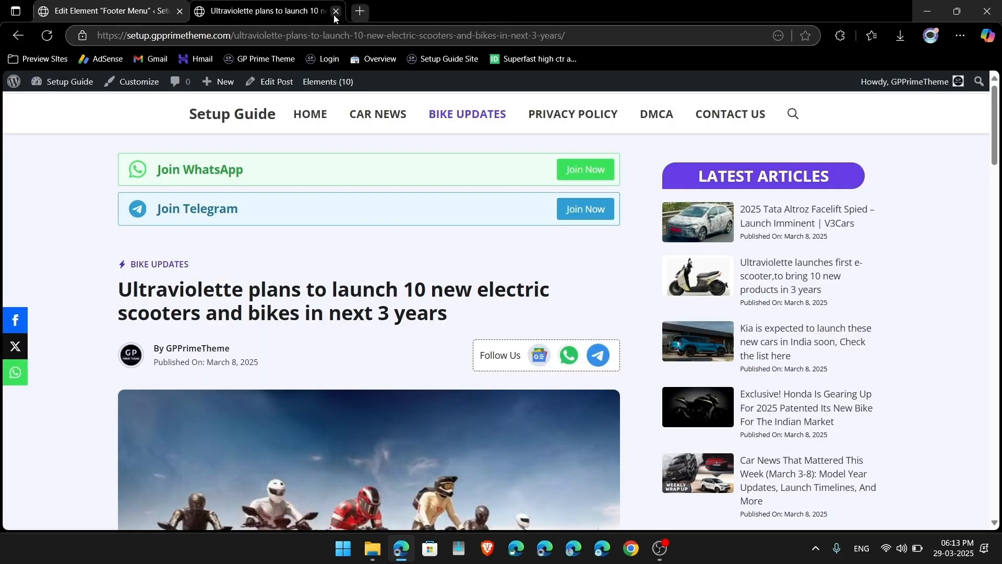
left_click(47, 36)
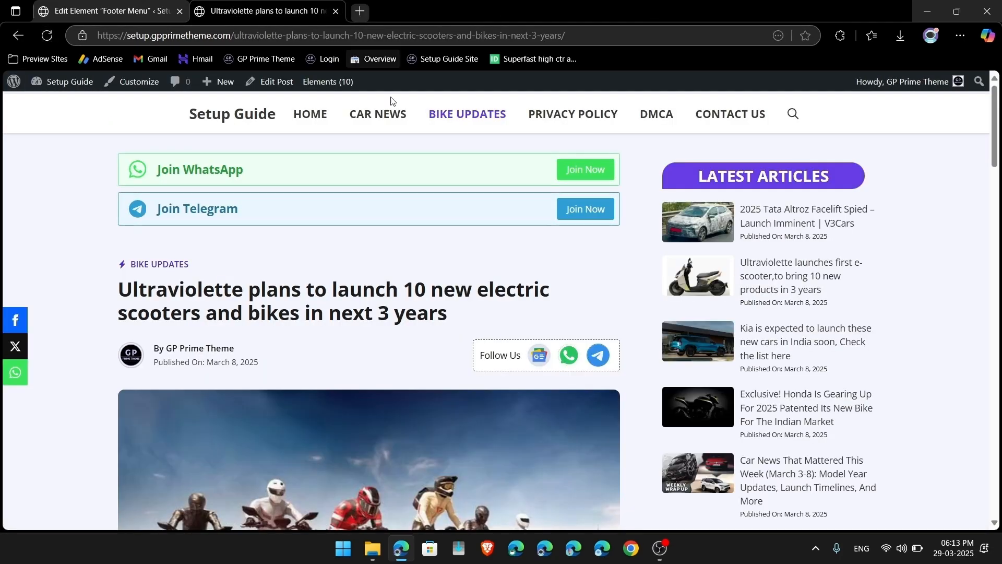
scroll(385, 157, "down", 10)
scroll(383, 154, "down", 10)
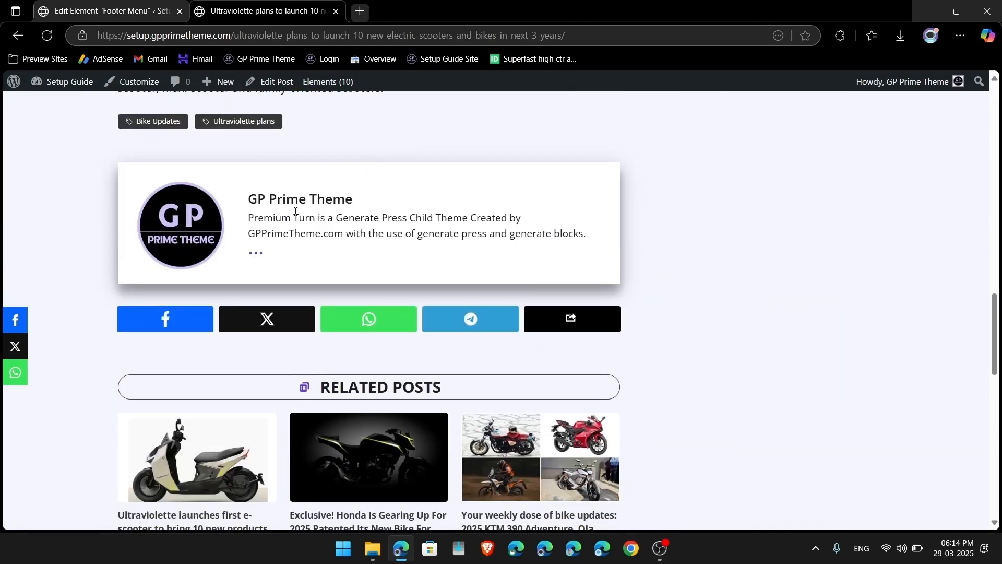
left_click_drag(250, 218, 576, 236)
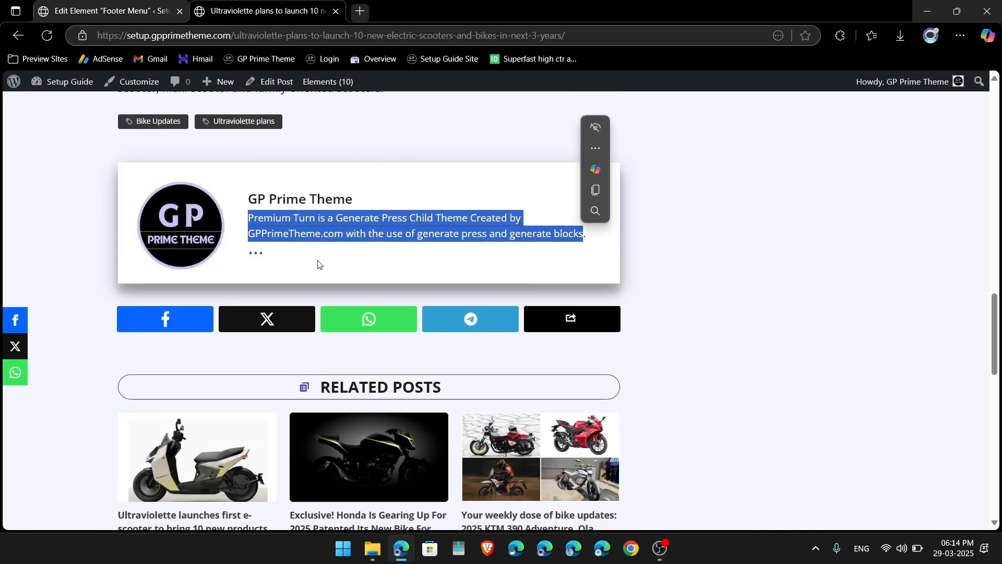
Step: Open the author archive page and check the new GP Prime Theme bio
left_click(258, 256)
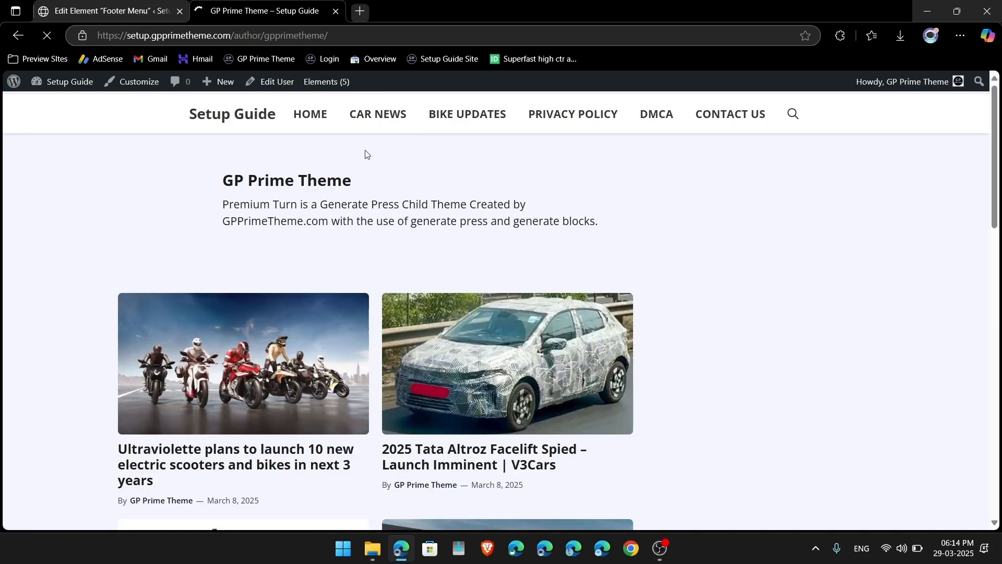
scroll(317, 294, "down", 15)
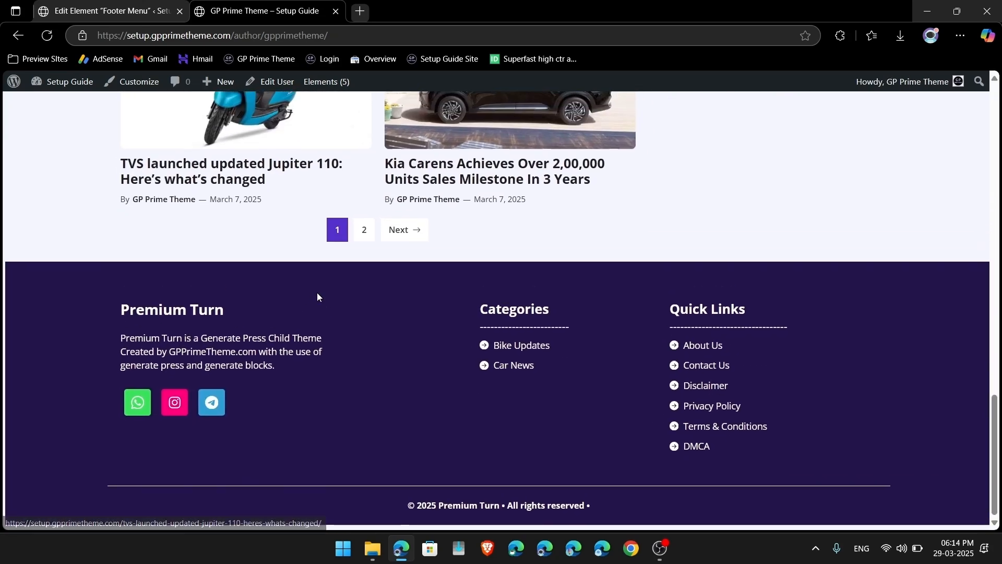
scroll(318, 296, "up", 20)
left_click_drag(221, 196, 662, 214)
scroll(602, 231, "down", 3)
scroll(601, 232, "up", 3)
left_click(206, 175)
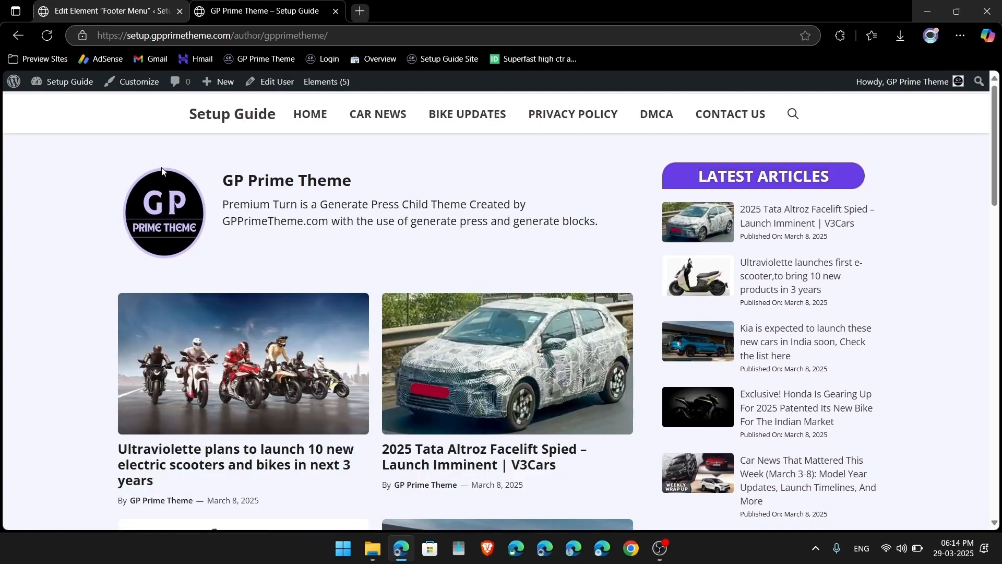
Step: Return to the Setup Guide homepage and then to the admin dashboard
left_click(228, 116)
scroll(227, 359, "down", 20)
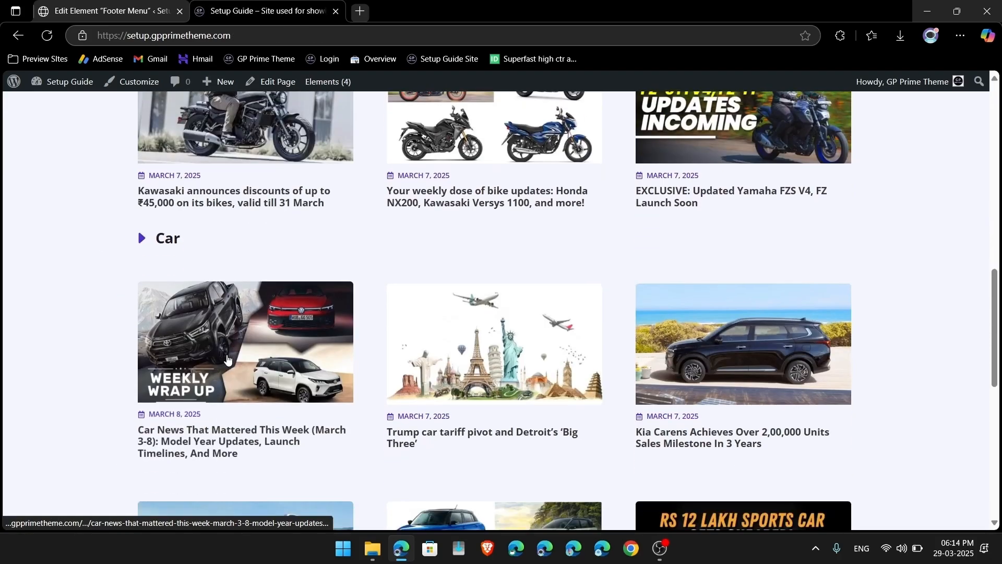
scroll(480, 375, "up", 10)
scroll(374, 217, "up", 12)
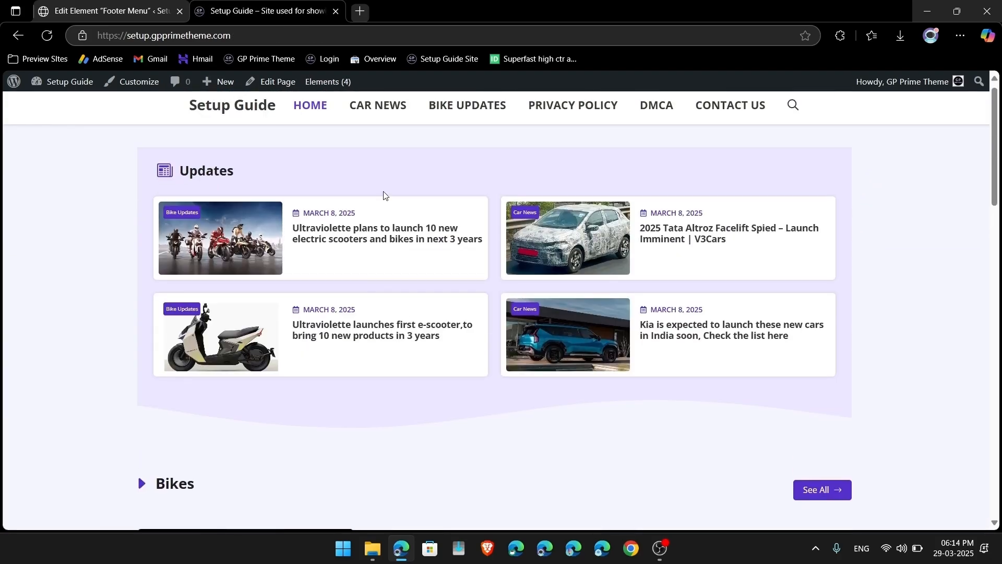
scroll(205, 201, "up", 1)
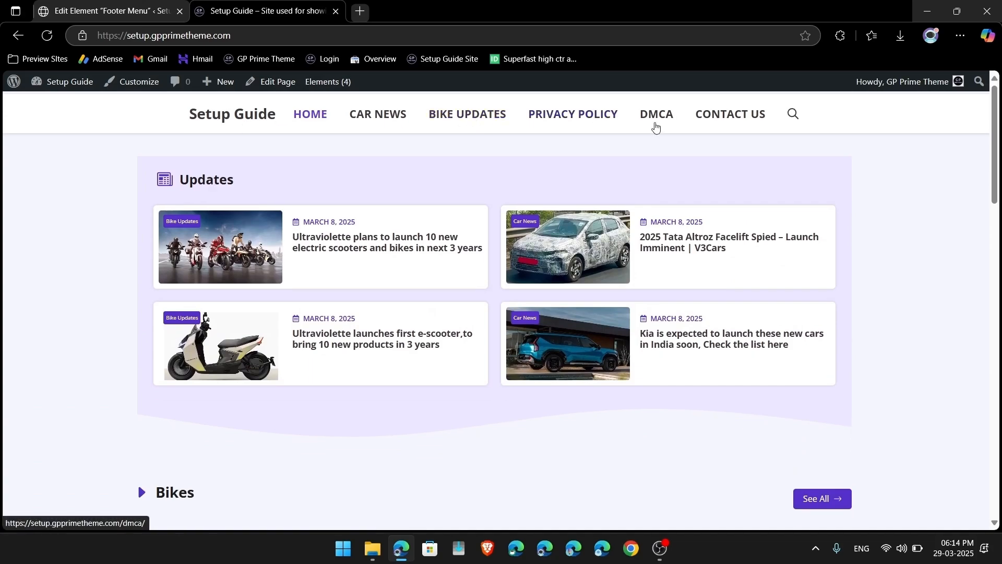
left_click(74, 90)
Step: Search the plugin directory for 'web stories', then install and activate Google's Web Stories plugin
mouse_move(44, 317)
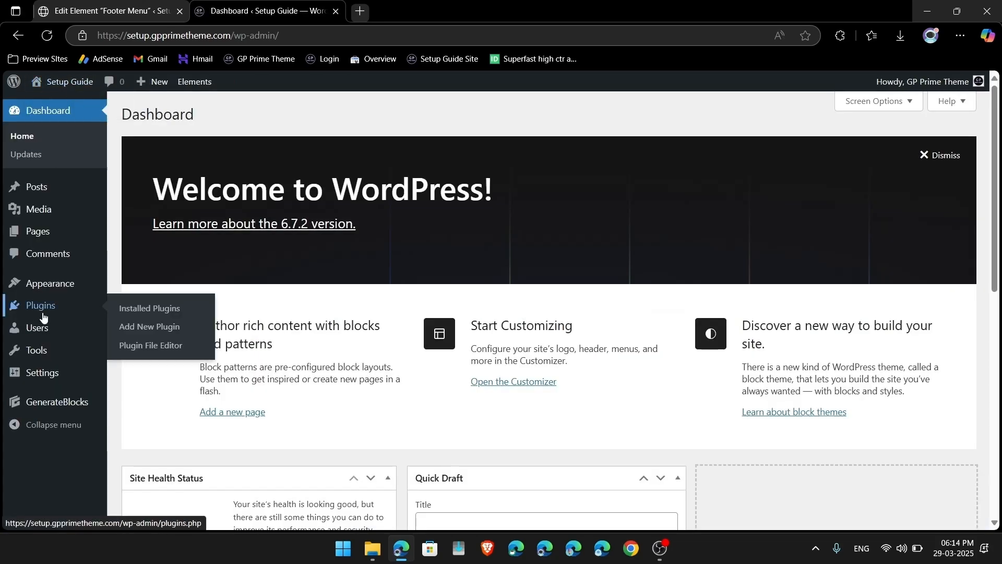
left_click(126, 327)
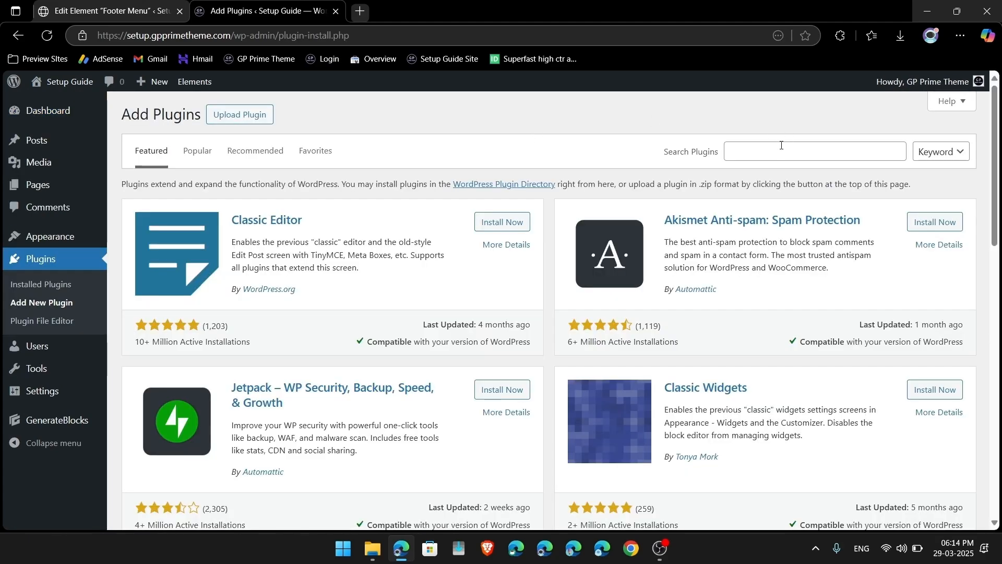
left_click(781, 145)
type("wee")
type("b")
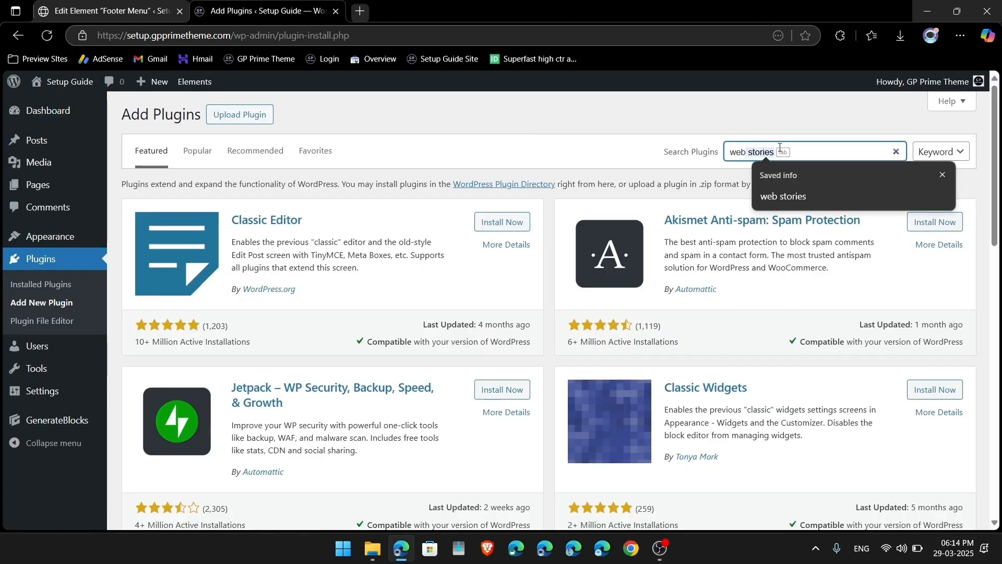
key("Tab")
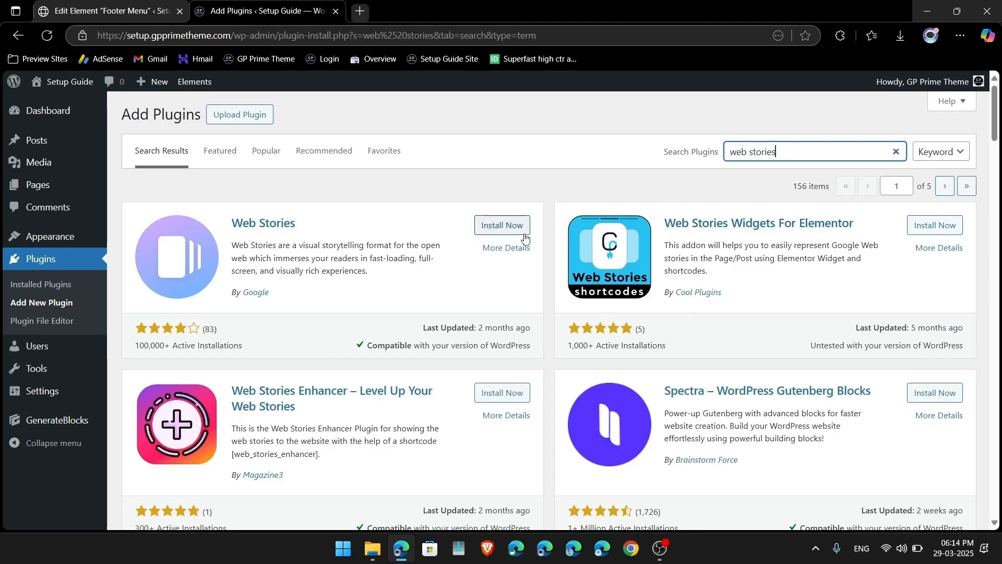
left_click(525, 239)
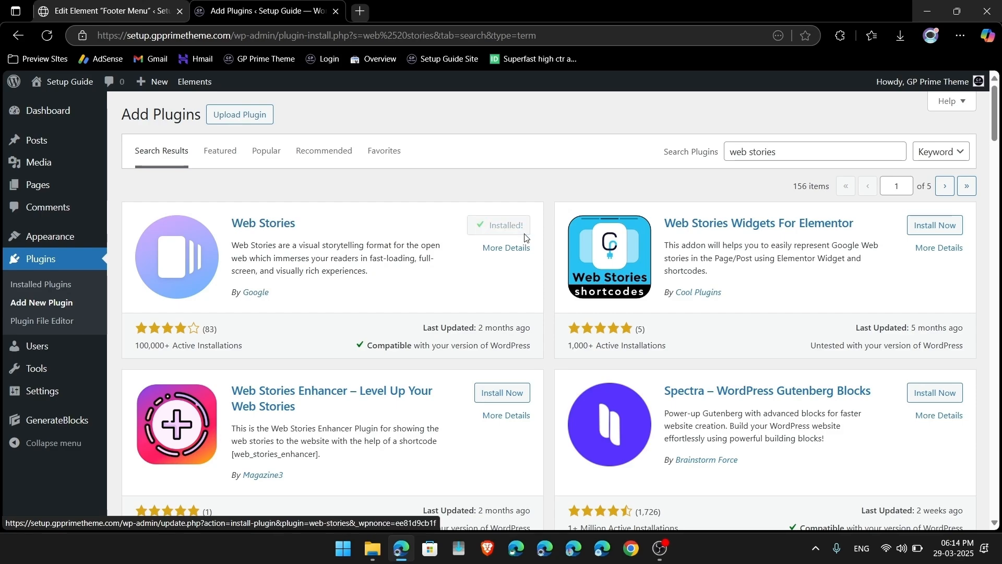
left_click(525, 238)
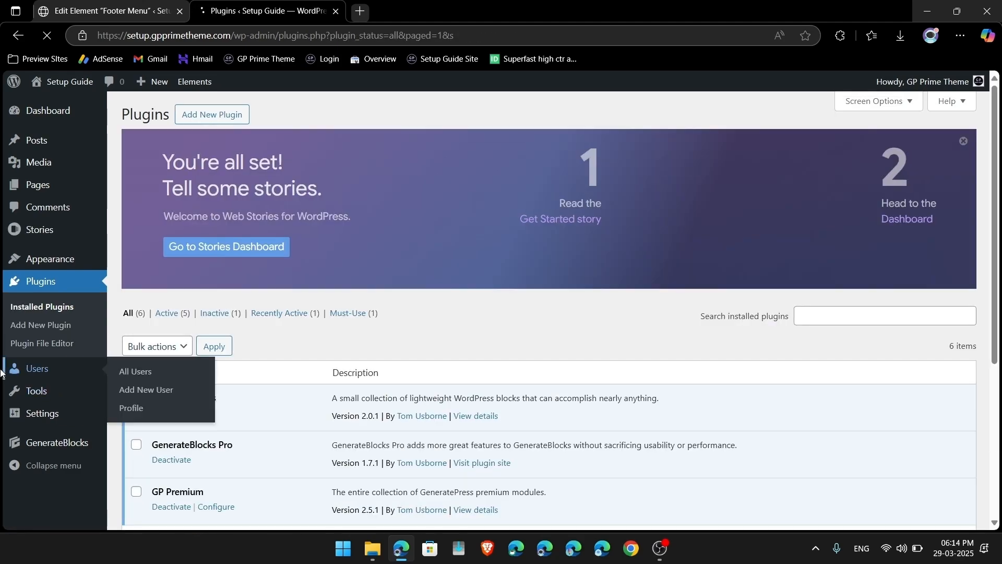
Step: Upload story.xml to the WordPress content importer under Tools > Import
mouse_move(17, 399)
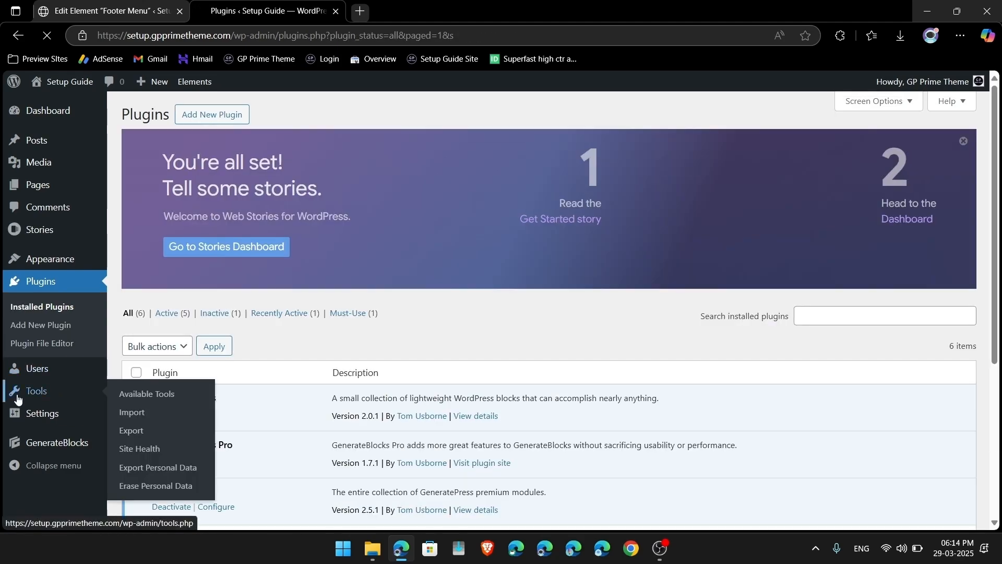
left_click(142, 417)
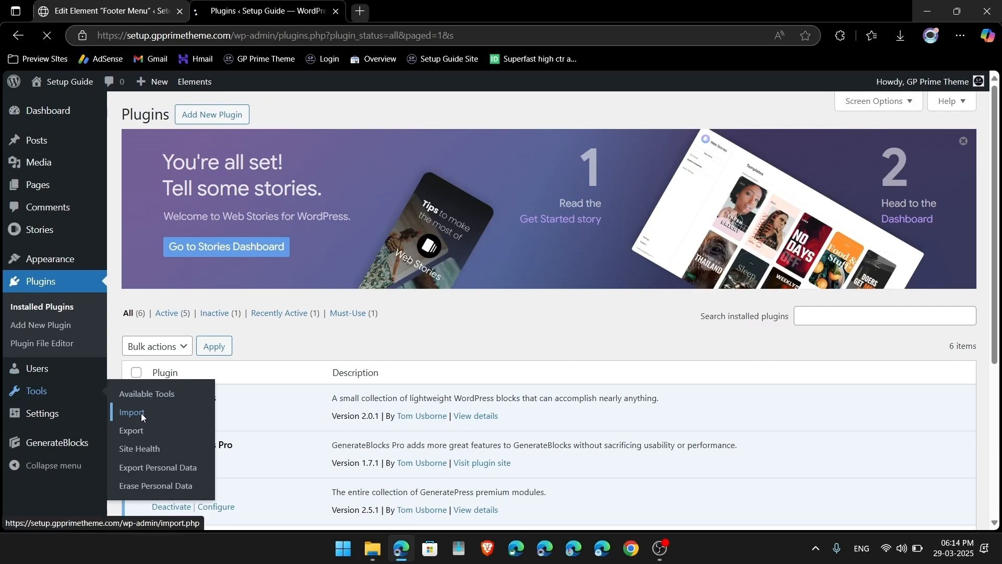
left_click(152, 464)
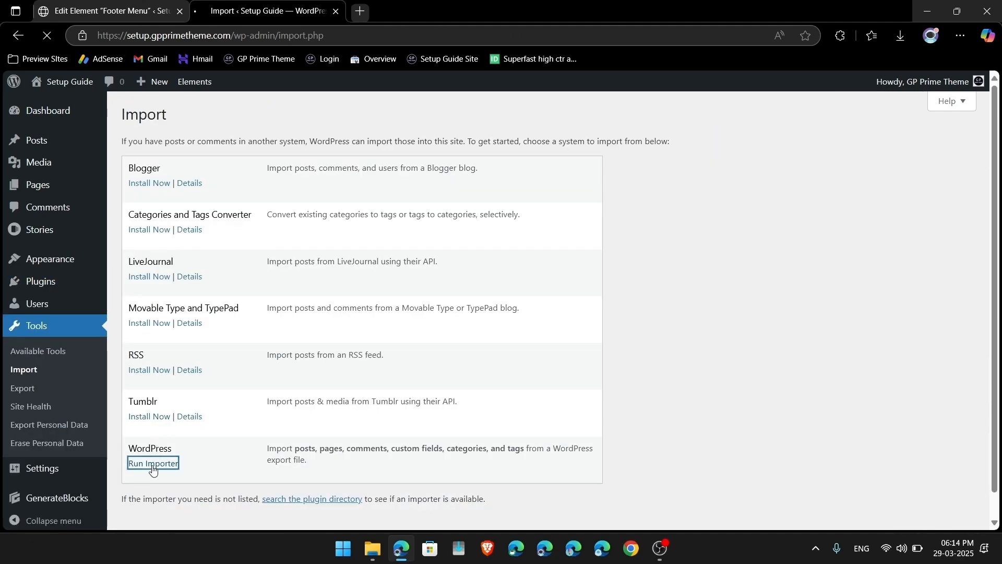
left_click(364, 188)
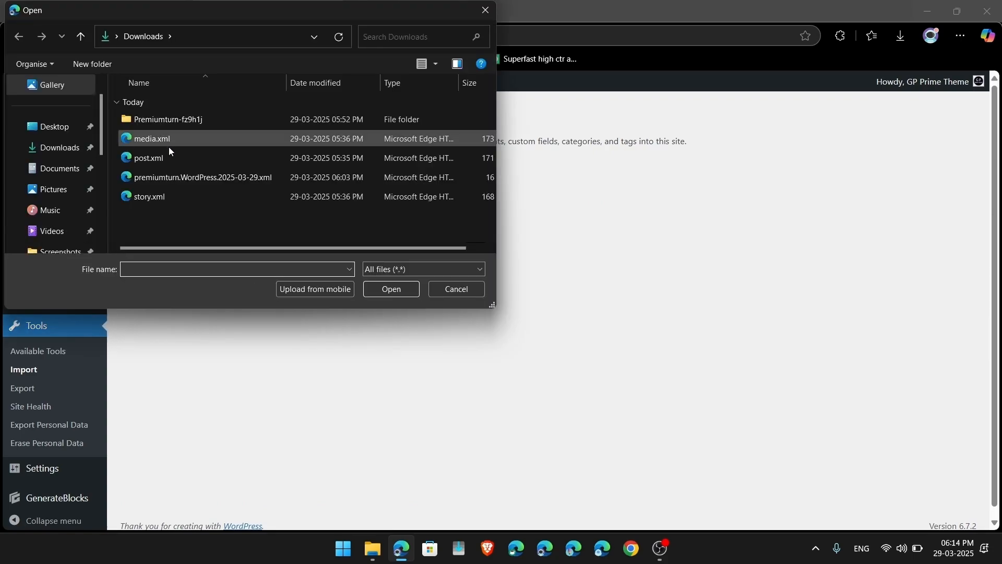
double_click(159, 194)
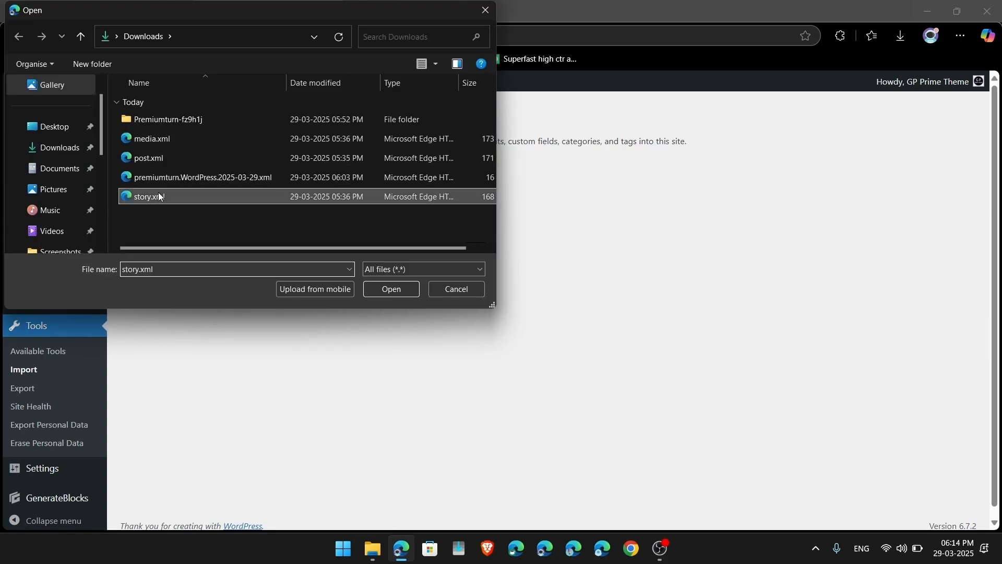
left_click(199, 223)
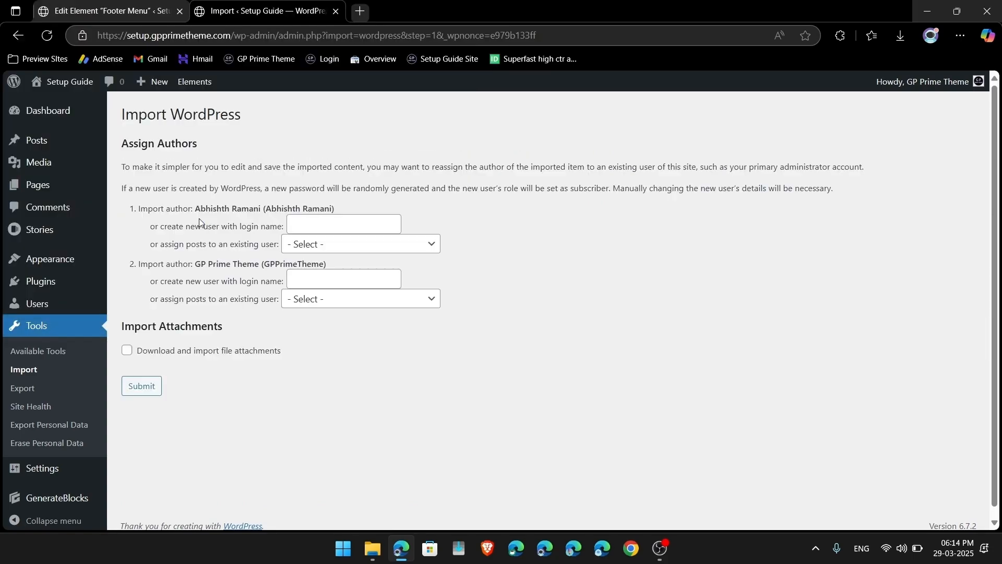
Step: Assign both imported authors to GP Prime Theme and enable downloading file attachments
left_click(328, 241)
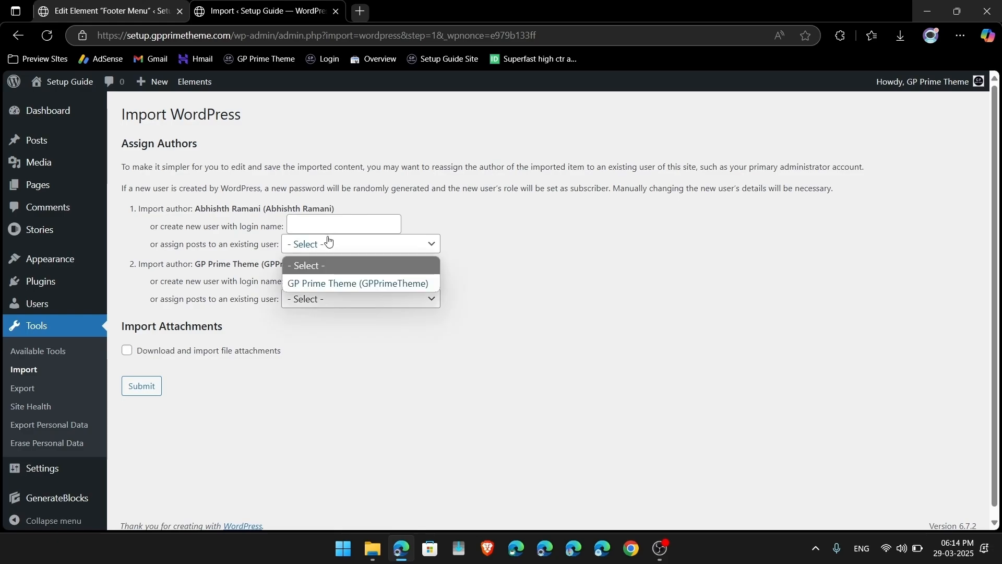
left_click(317, 282)
left_click(303, 301)
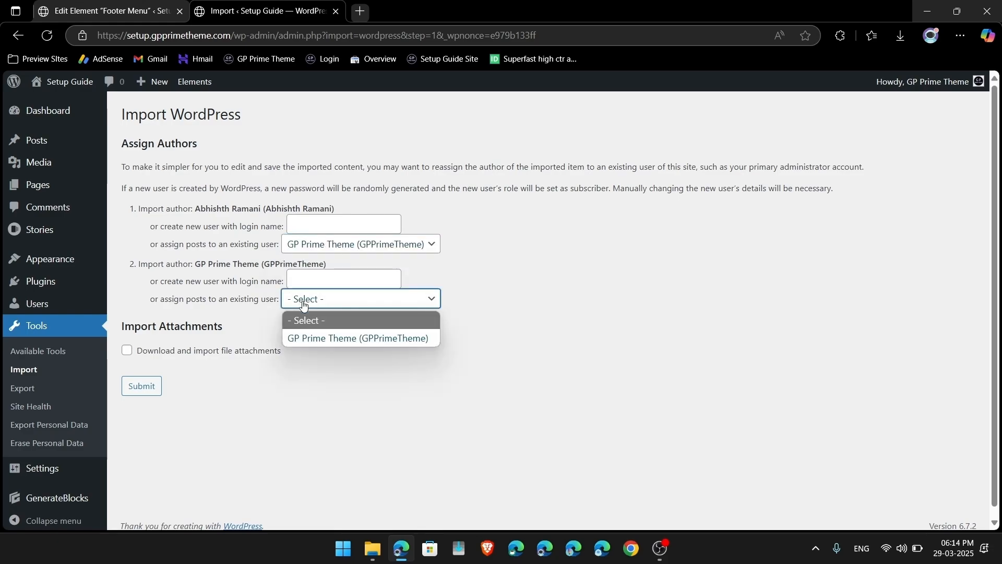
left_click(307, 337)
left_click(127, 351)
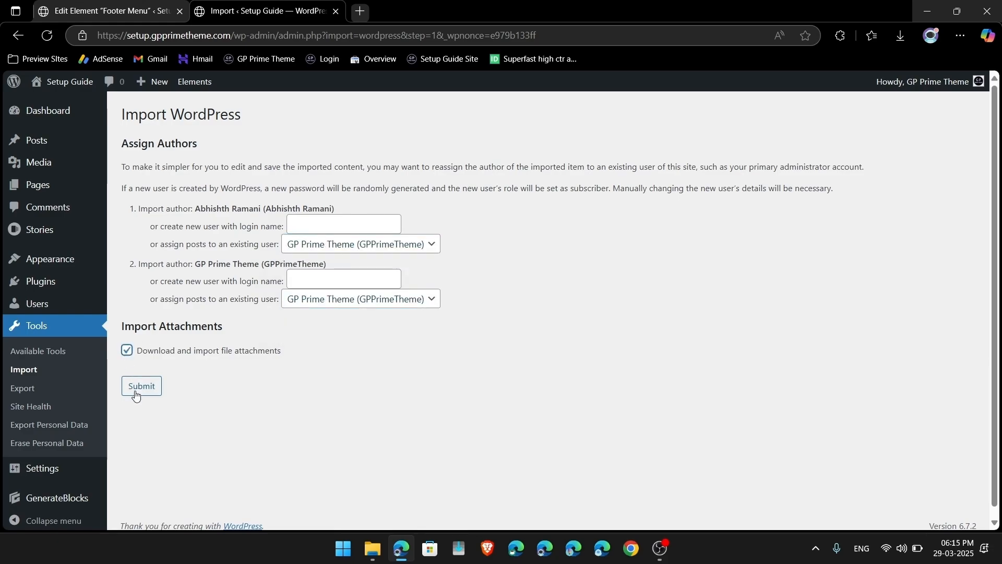
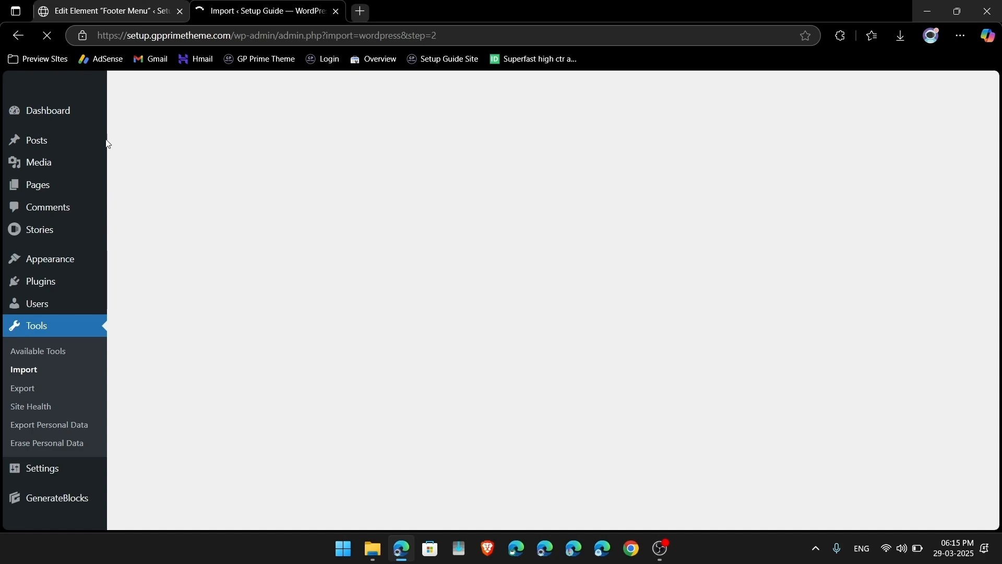
Step: Visit the Setup Guide site's public front page and scroll through it
left_click(67, 102)
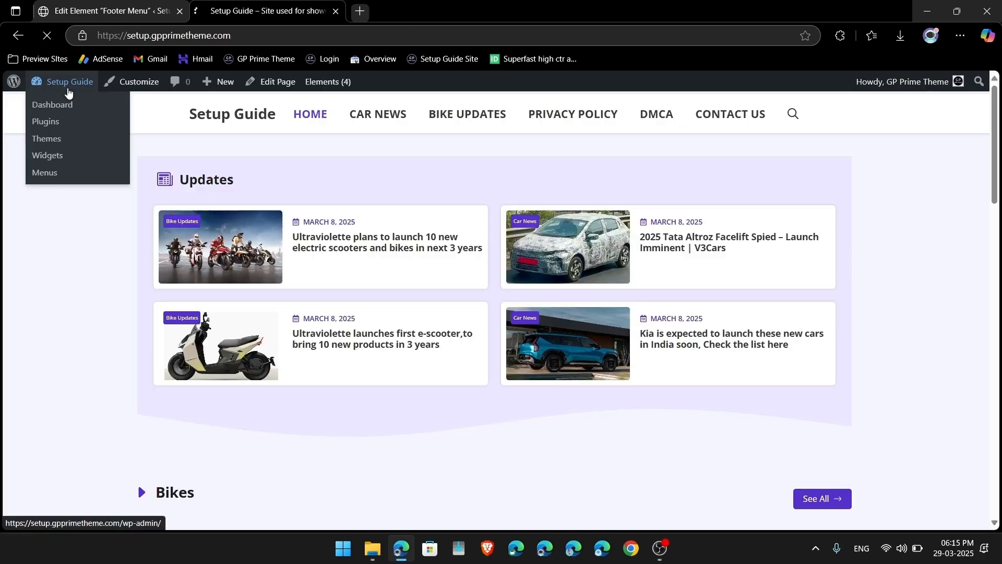
scroll(409, 320, "down", 1)
scroll(410, 320, "up", 2)
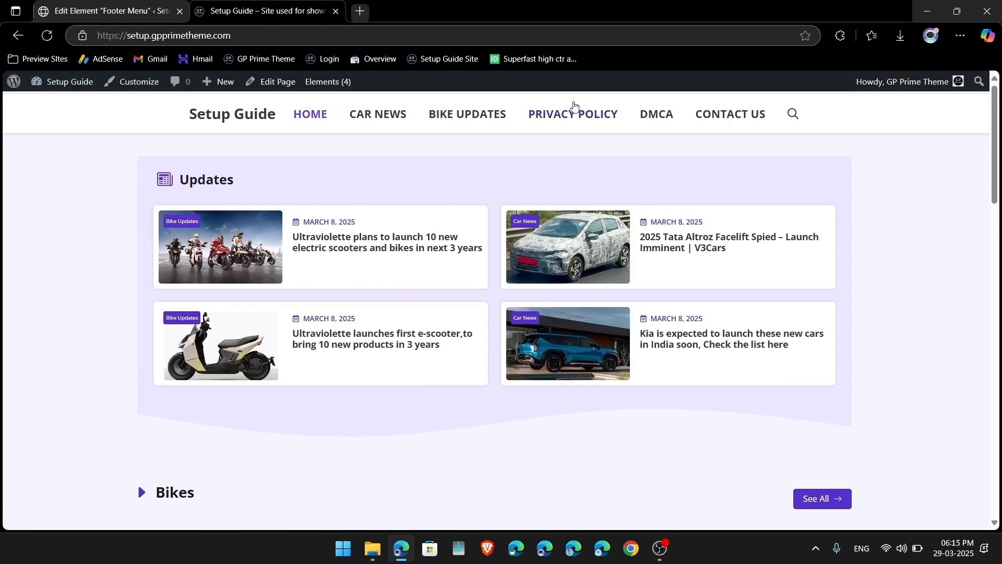
Step: In the Menus editor, add Story Archives from Stories > View All to the Main Menu
mouse_move(62, 81)
left_click(57, 175)
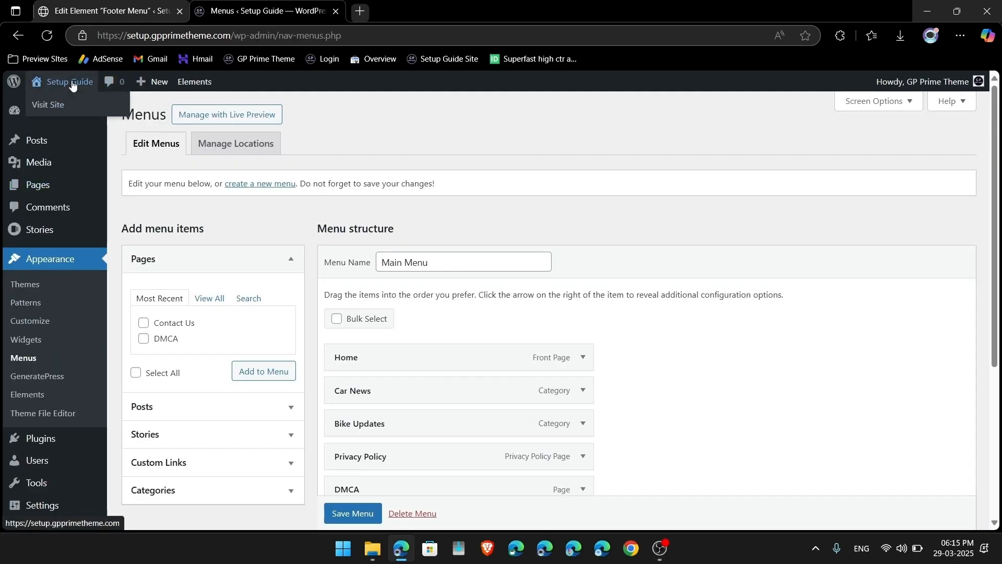
scroll(253, 406, "down", 1)
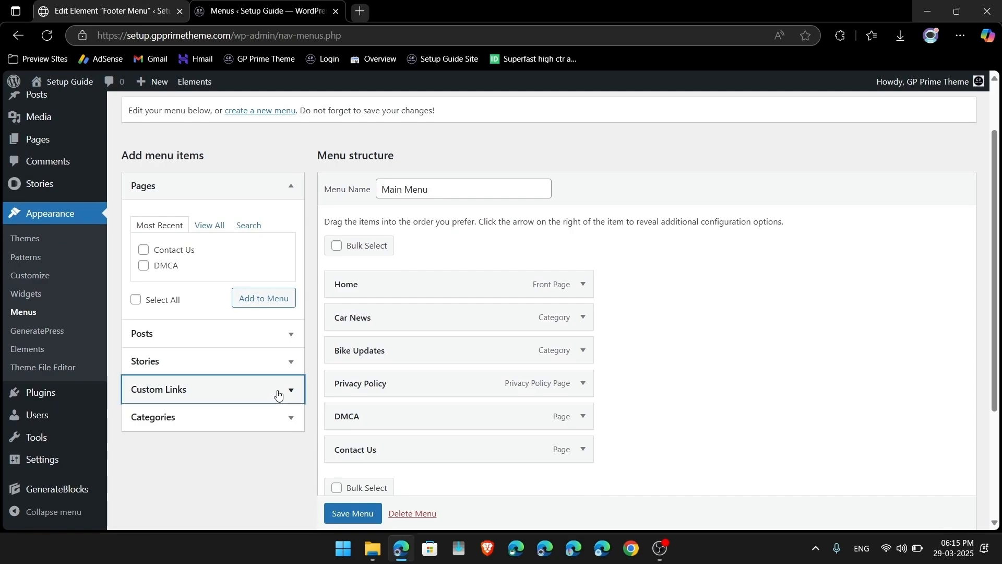
left_click(279, 391)
left_click(239, 255)
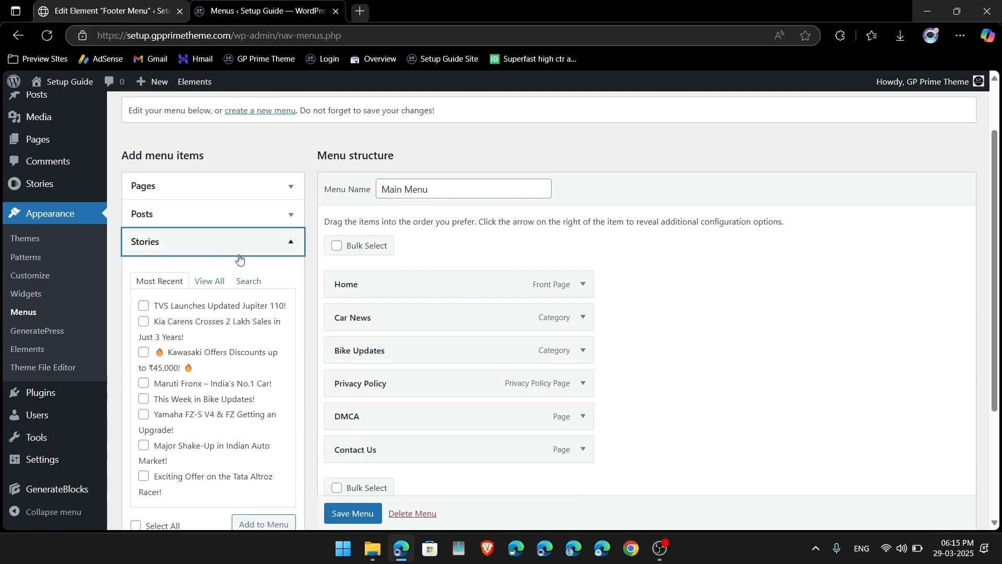
left_click(220, 287)
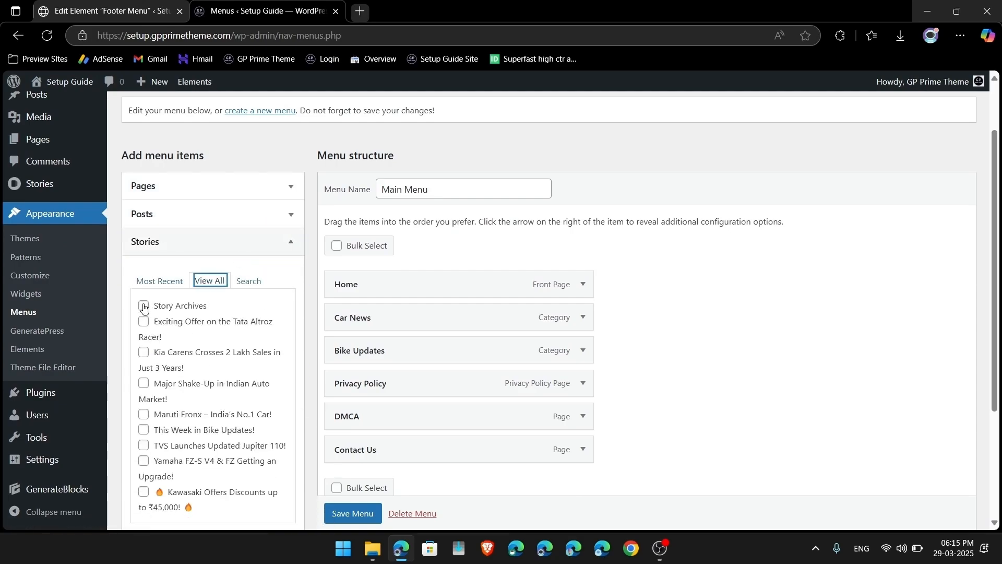
scroll(238, 312, "down", 3)
left_click(266, 400)
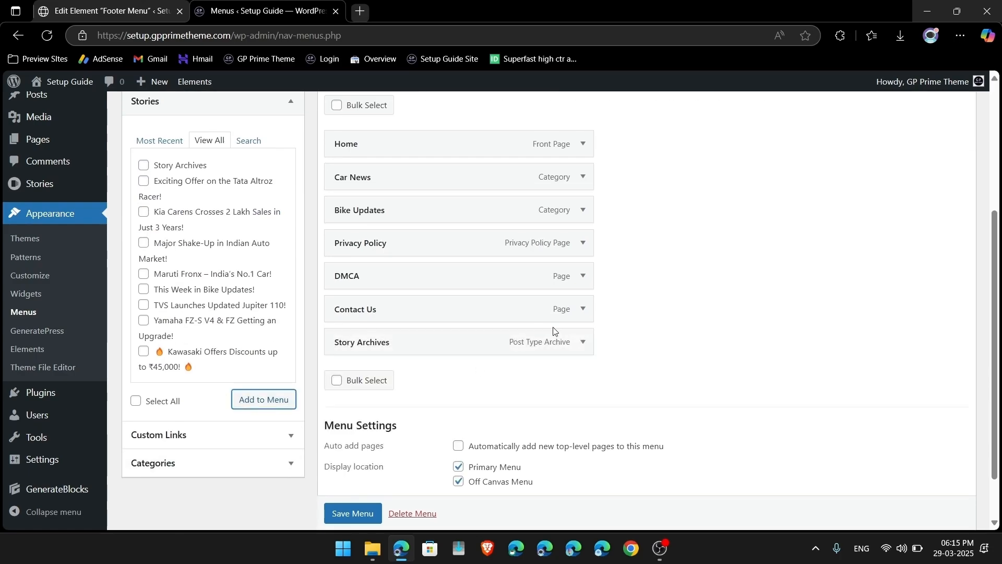
Step: Move Story Archives under Bike Updates, relabel it 'Web Stories', and save the menu
left_click_drag(543, 340, 540, 240)
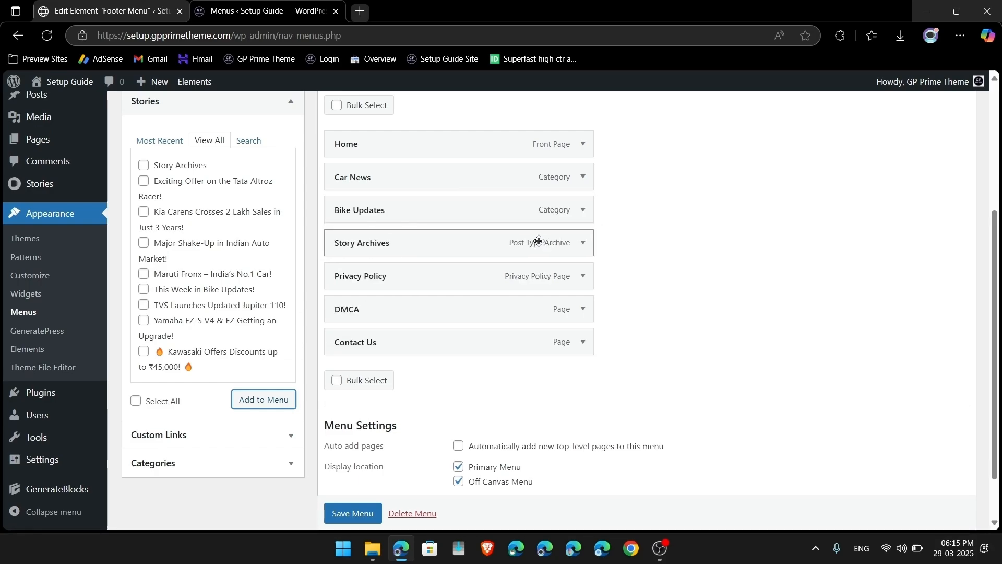
left_click(583, 244)
left_click_drag(416, 291, 315, 294)
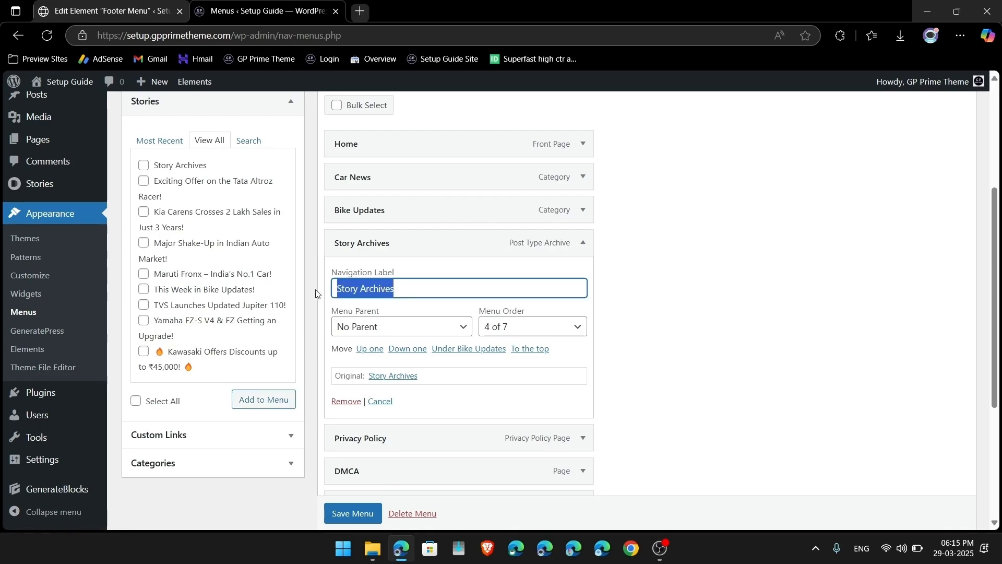
type("Web")
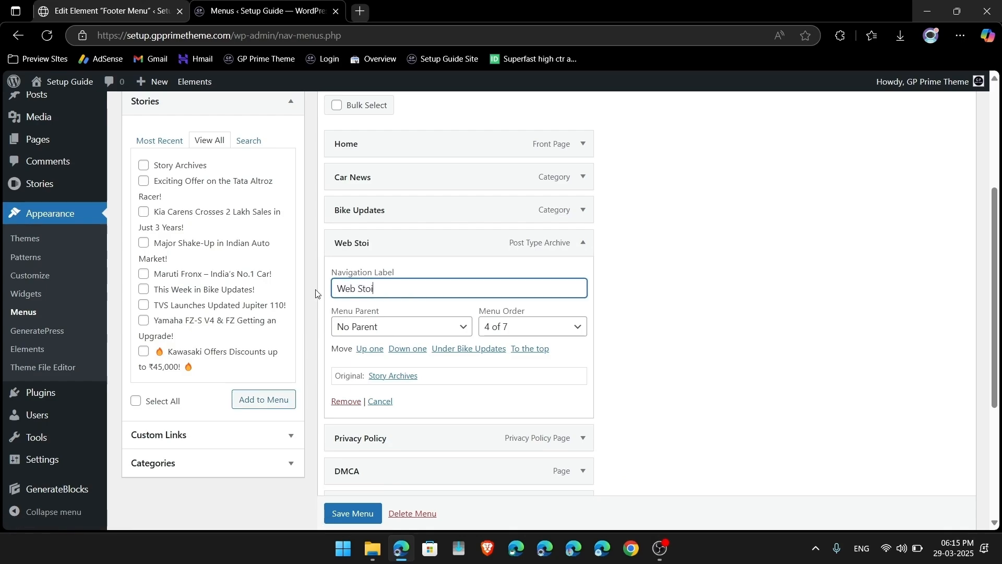
left_click(343, 513)
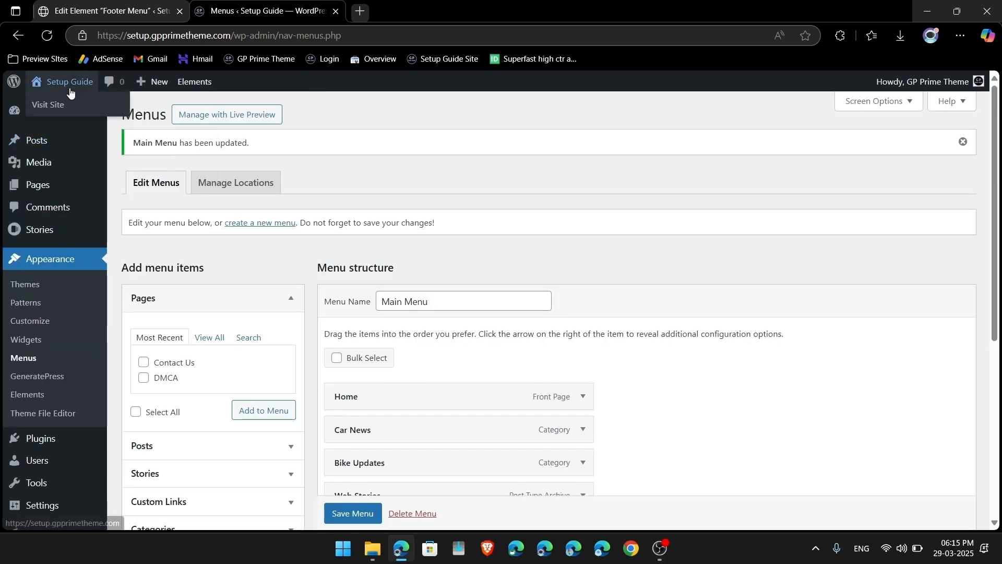
Step: On the live site, open the new Web Stories menu link and review the Stories archive
left_click(70, 84)
scroll(421, 346, "down", 5)
scroll(421, 346, "up", 5)
left_click(519, 121)
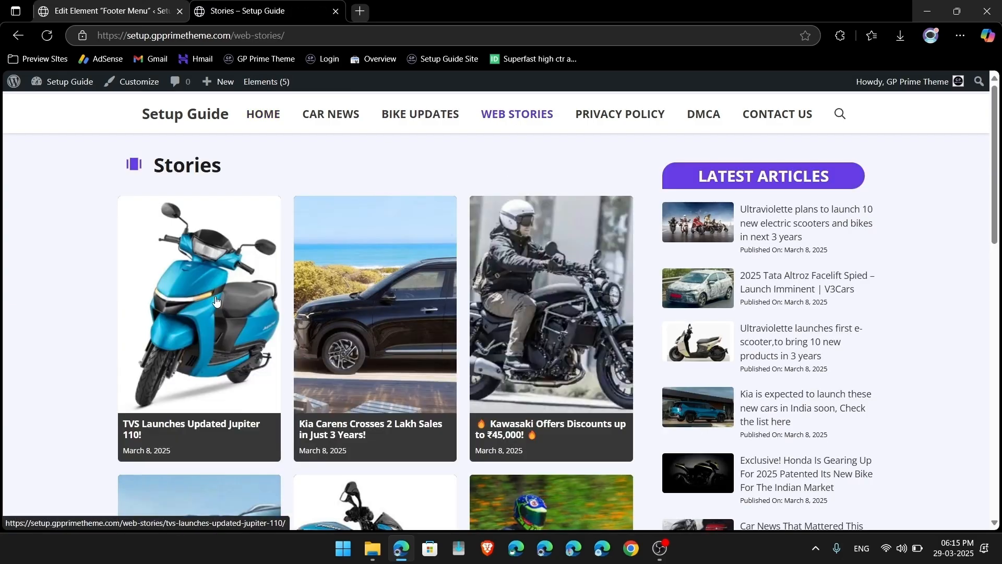
scroll(372, 336, "down", 4)
scroll(373, 336, "down", 5)
scroll(514, 416, "up", 6)
scroll(301, 288, "up", 2)
scroll(225, 373, "down", 3)
scroll(225, 373, "down", 3)
scroll(563, 300, "up", 6)
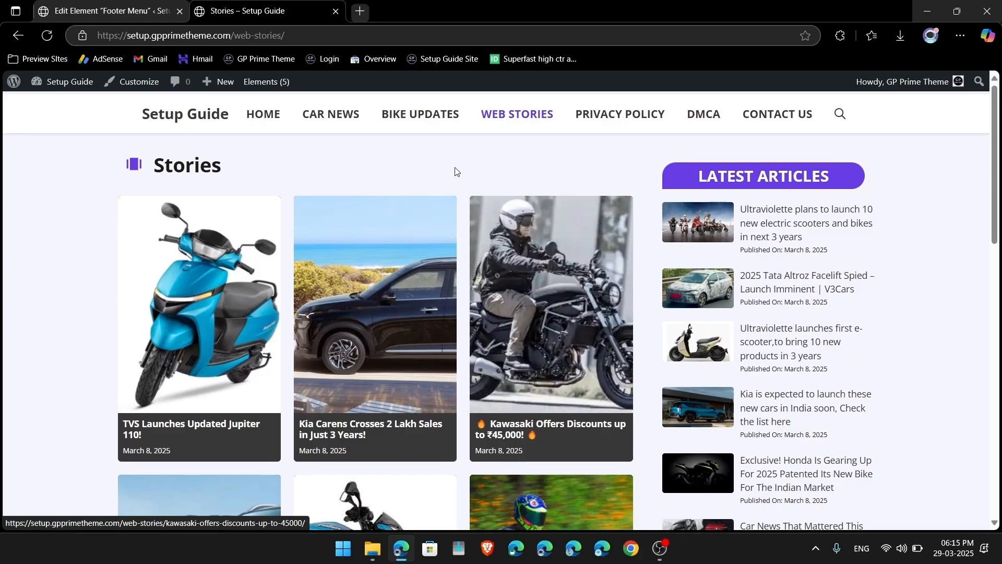
Step: Review the Bike Updates and Car News category pages, then return to the admin Dashboard
left_click(418, 116)
scroll(392, 365, "down", 8)
scroll(393, 365, "down", 5)
scroll(405, 267, "up", 10)
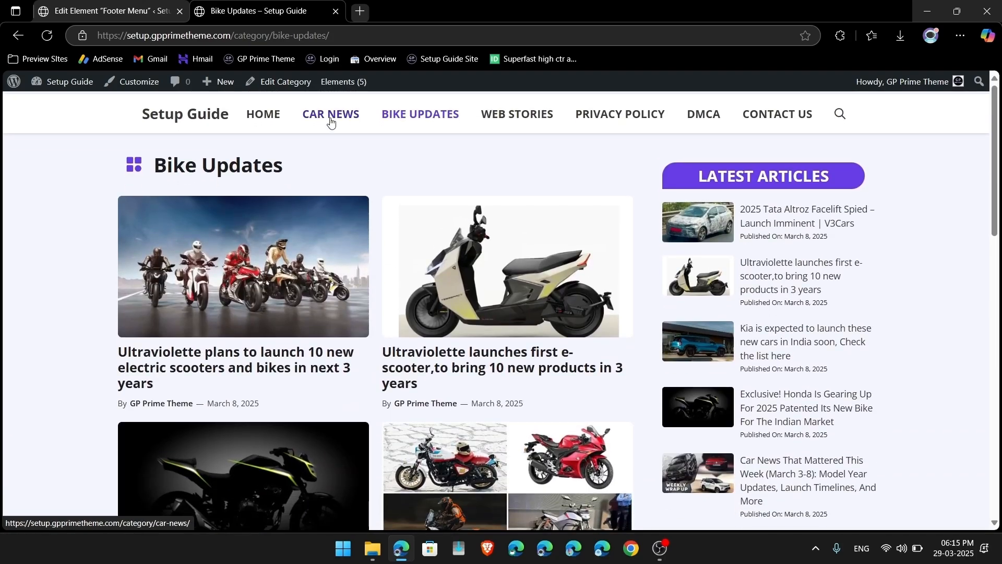
left_click(330, 116)
scroll(295, 365, "down", 10)
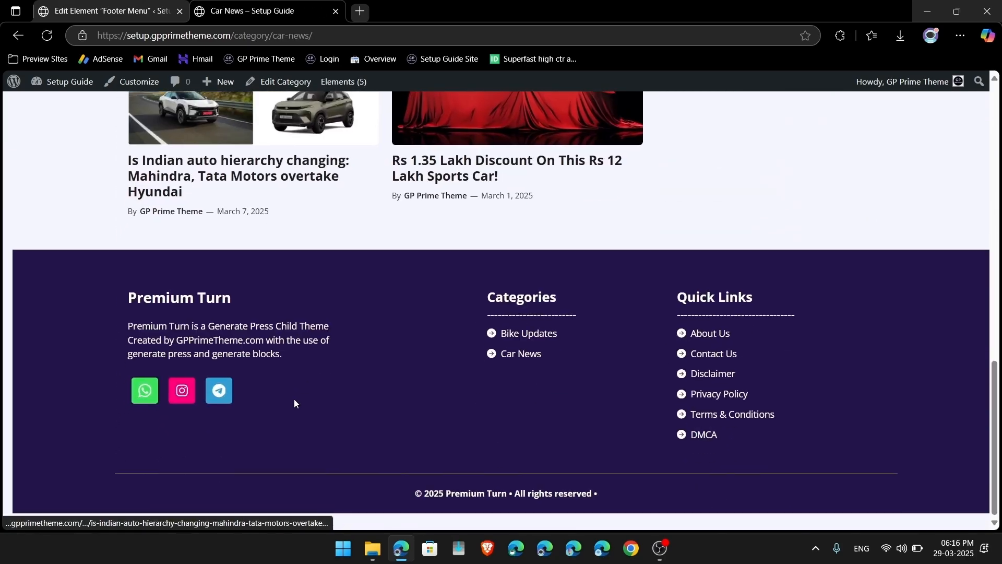
scroll(294, 399, "up", 10)
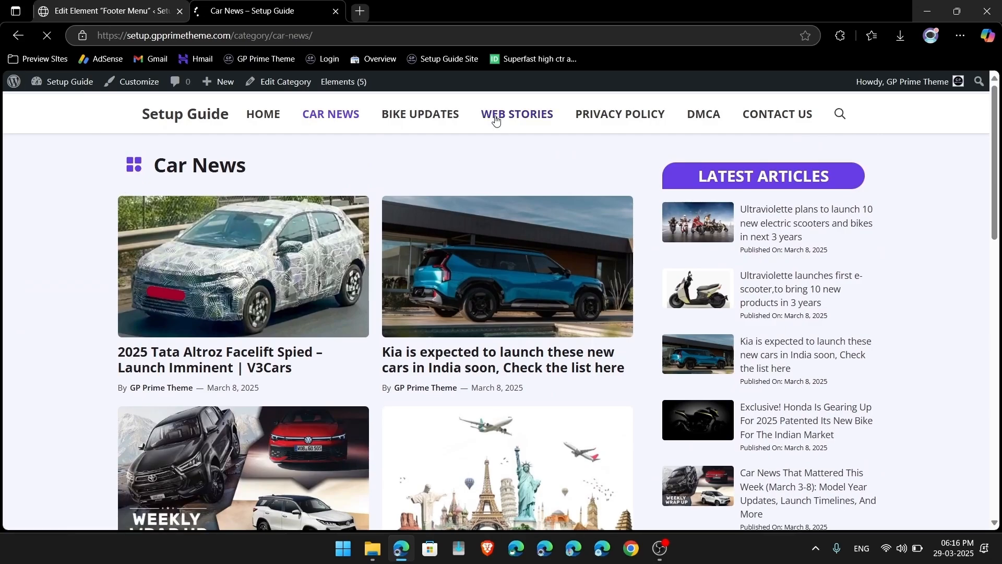
scroll(340, 425, "down", 15)
scroll(340, 425, "up", 12)
scroll(340, 427, "up", 2)
scroll(340, 427, "down", 6)
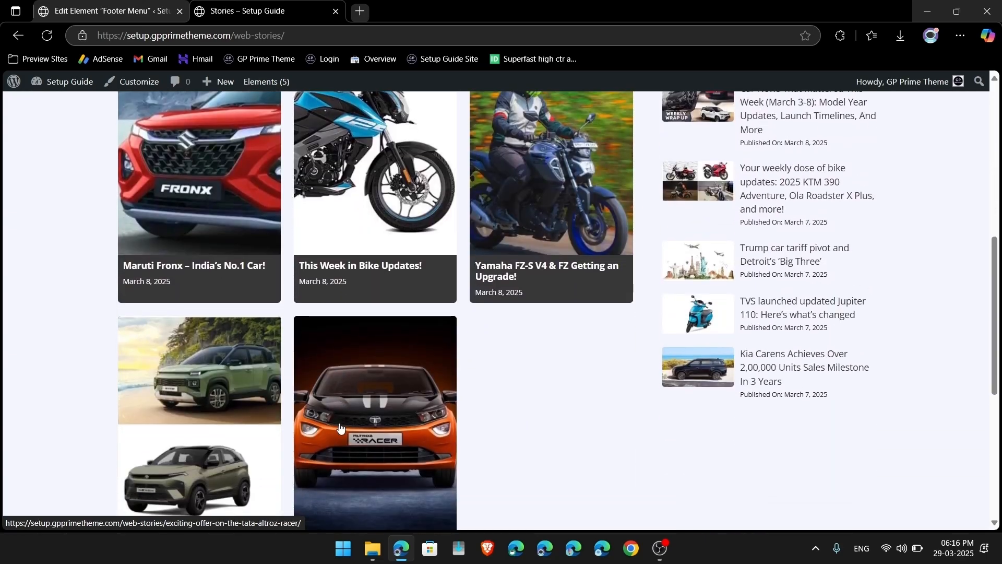
scroll(340, 427, "up", 8)
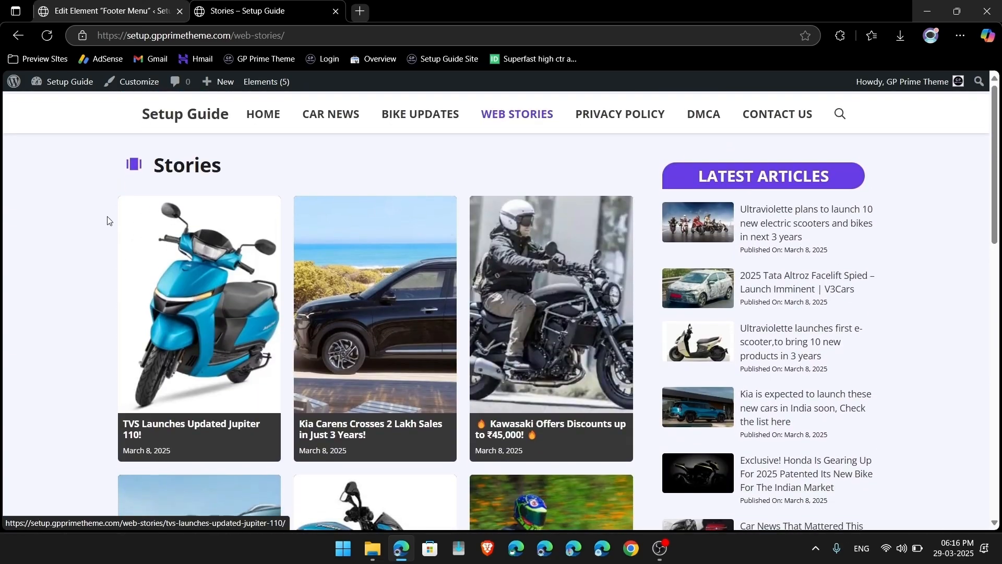
left_click(58, 89)
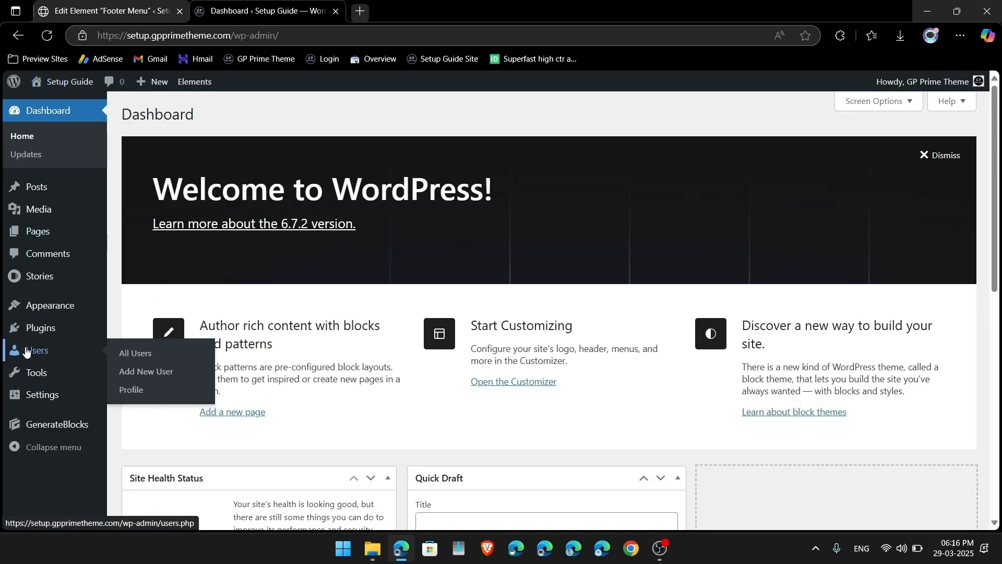
Step: In Reading Settings, change posts per page from 10 to 6, set feed items to 6, and save
mouse_move(36, 401)
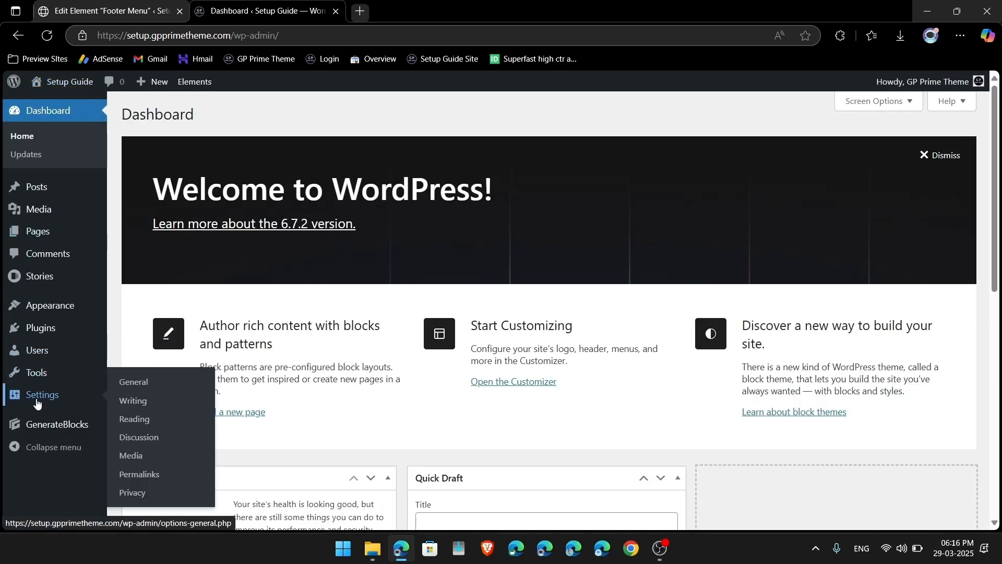
left_click(134, 401)
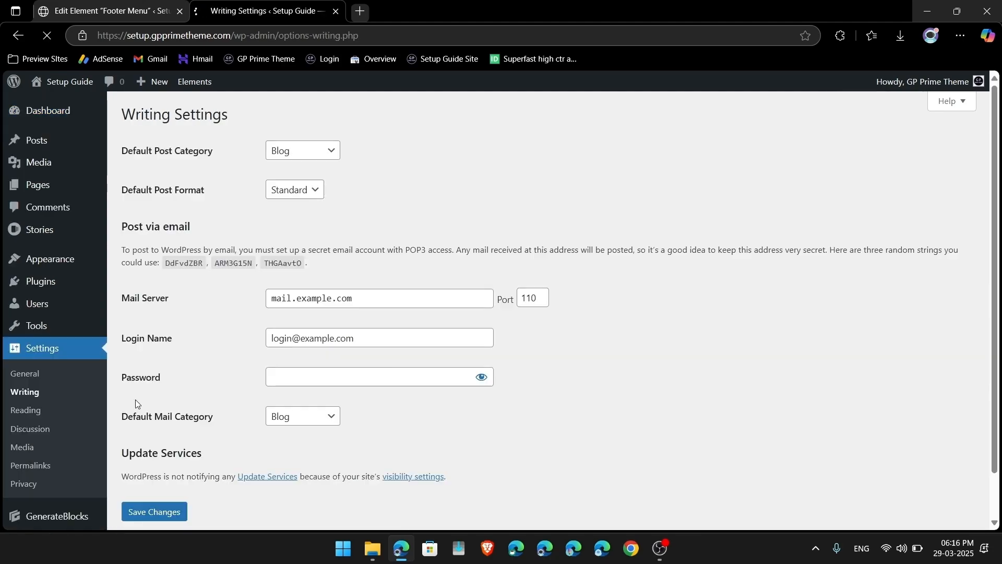
scroll(280, 260, "down", 2)
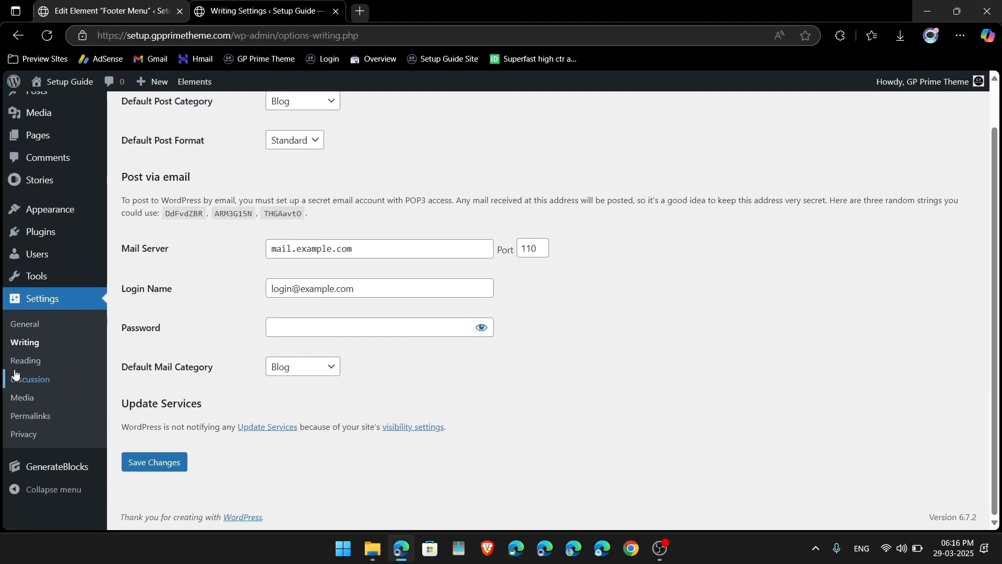
left_click(29, 361)
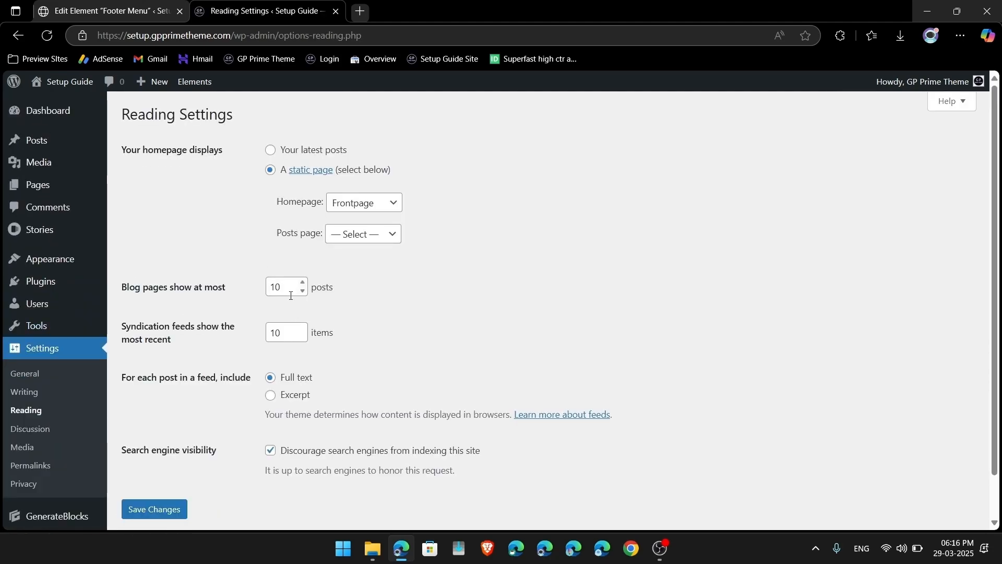
left_click_drag(291, 295, 205, 297)
type("6")
key("Tab")
type("6")
left_click(176, 507)
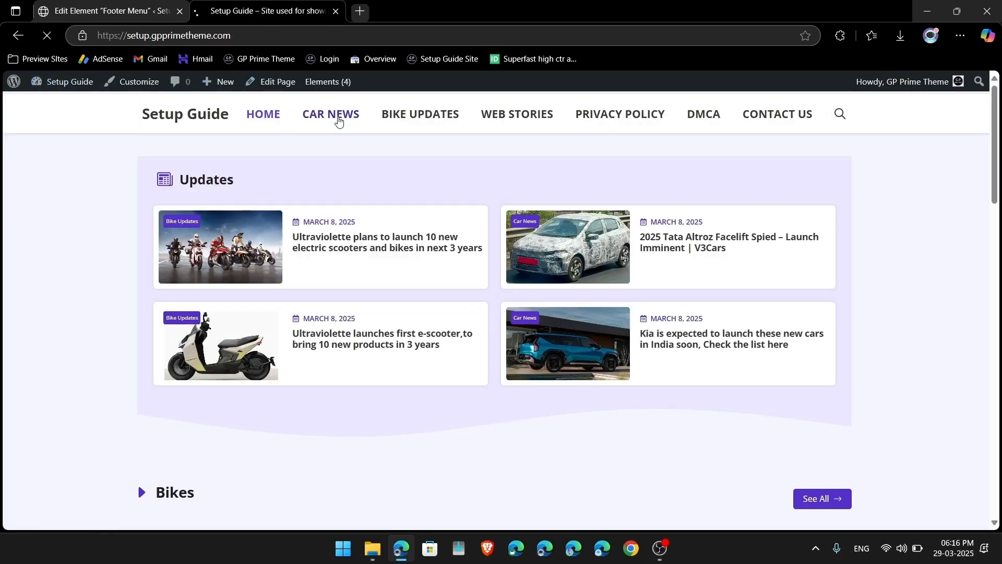
Step: Browse the Car News and Bike Updates category pages on the live site
left_click(338, 120)
scroll(351, 302, "down", 15)
scroll(352, 300, "up", 1)
scroll(355, 127, "up", 8)
scroll(366, 157, "down", 6)
scroll(409, 286, "down", 2)
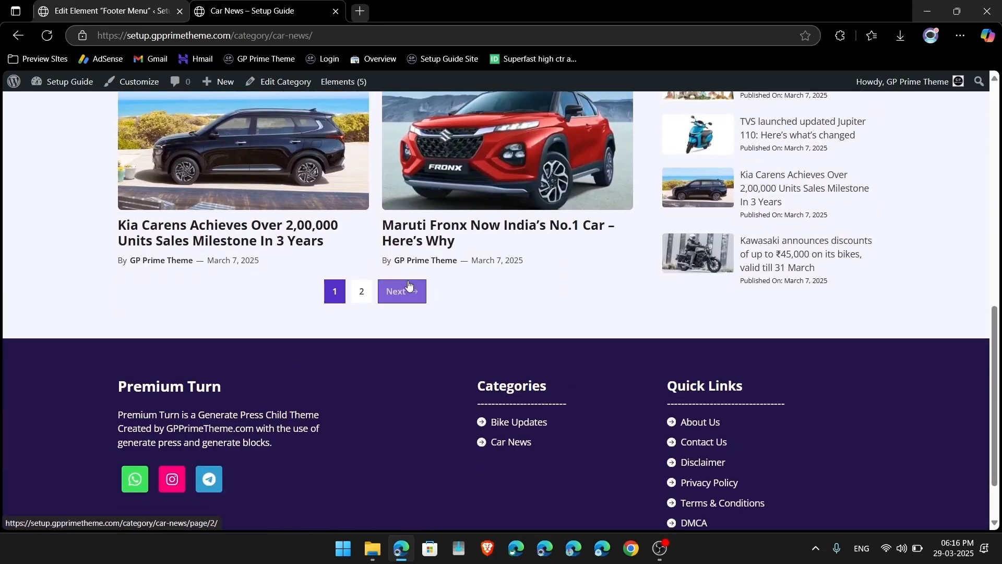
scroll(360, 311, "up", 10)
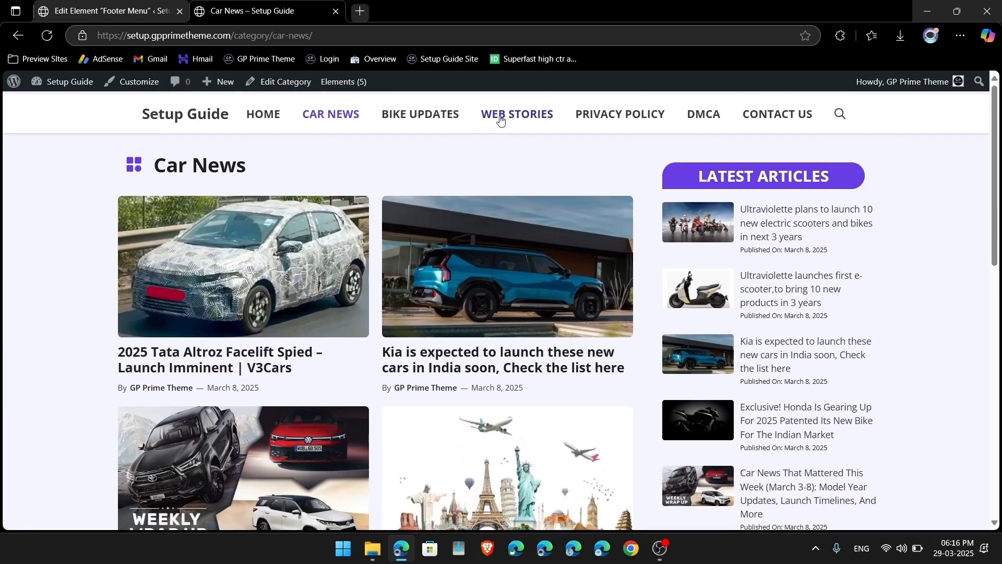
left_click(429, 115)
scroll(336, 269, "down", 12)
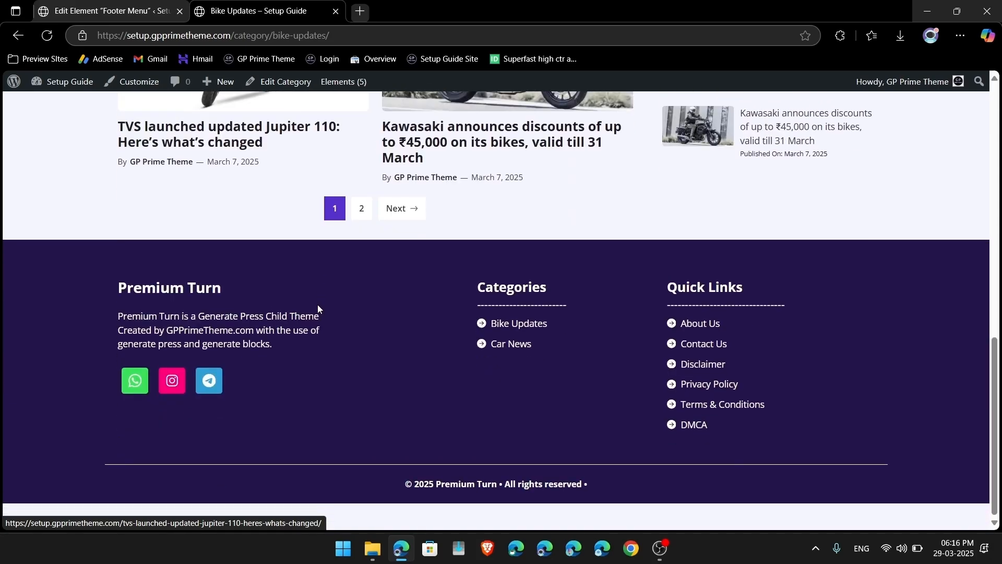
scroll(317, 308, "up", 12)
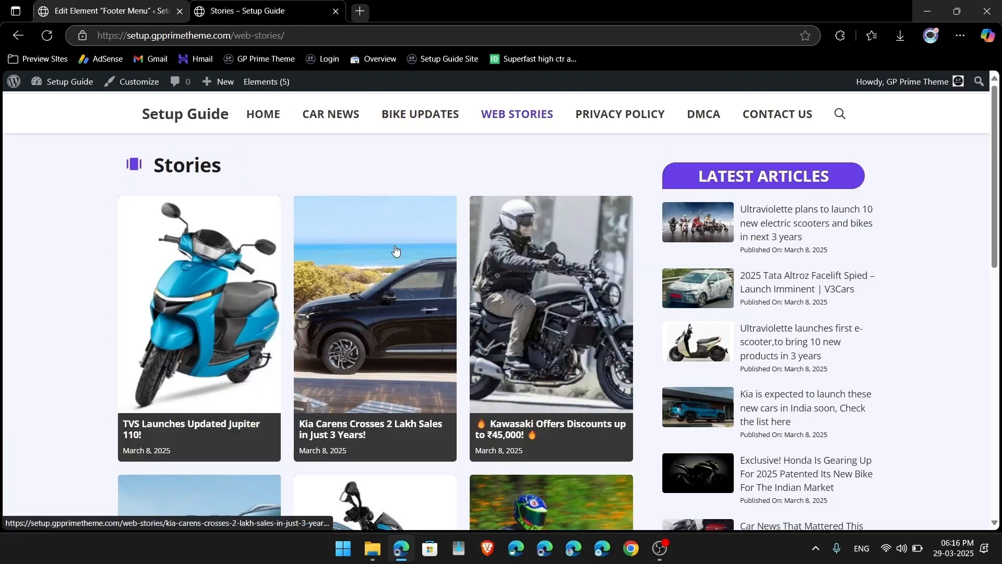
scroll(397, 245, "down", 9)
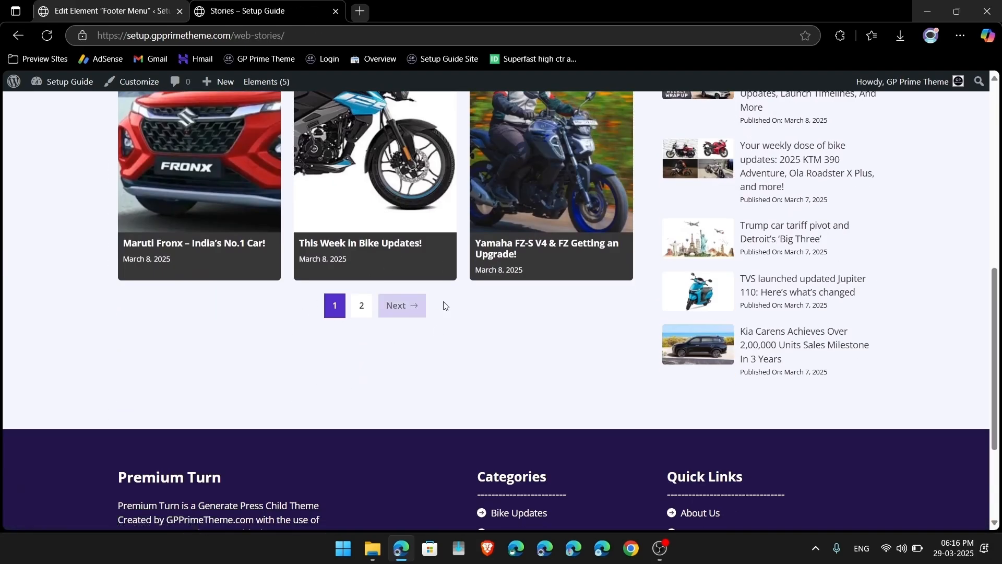
Step: Page between the first and second pages of stories to check pagination
left_click(363, 314)
scroll(364, 315, "down", 3)
left_click(354, 211)
scroll(458, 365, "down", 9)
scroll(458, 434, "up", 1)
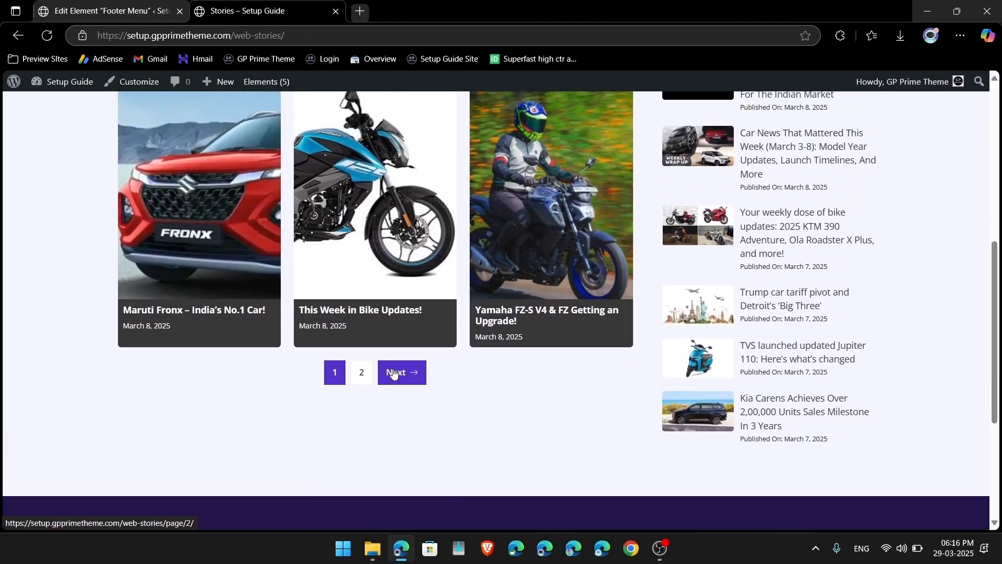
left_click(394, 374)
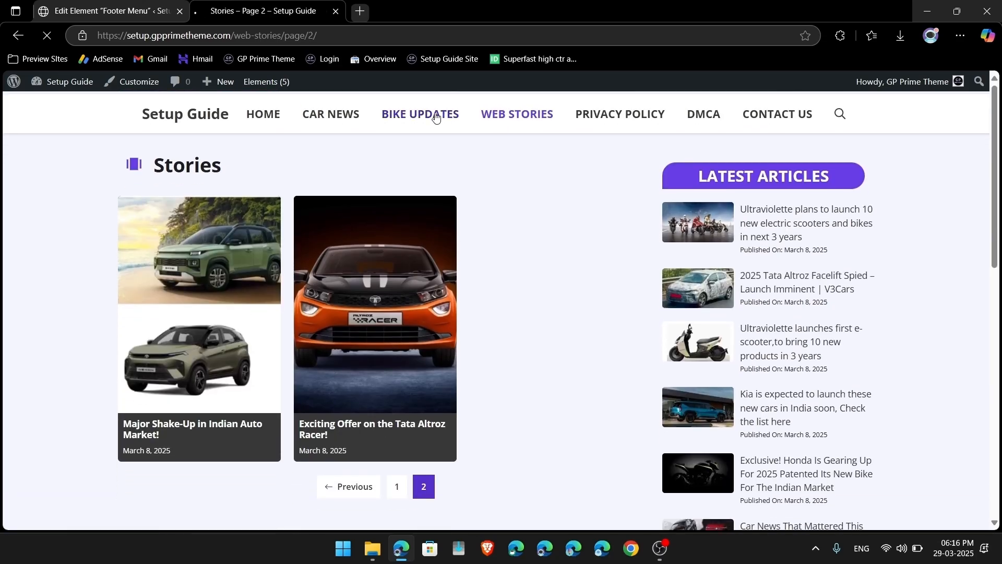
Step: Reopen Bike Updates and follow the author link to the GP Prime Theme author archive
left_click(436, 118)
scroll(598, 347, "down", 10)
scroll(599, 348, "up", 10)
scroll(599, 347, "down", 6)
scroll(750, 276, "up", 6)
scroll(782, 404, "down", 1)
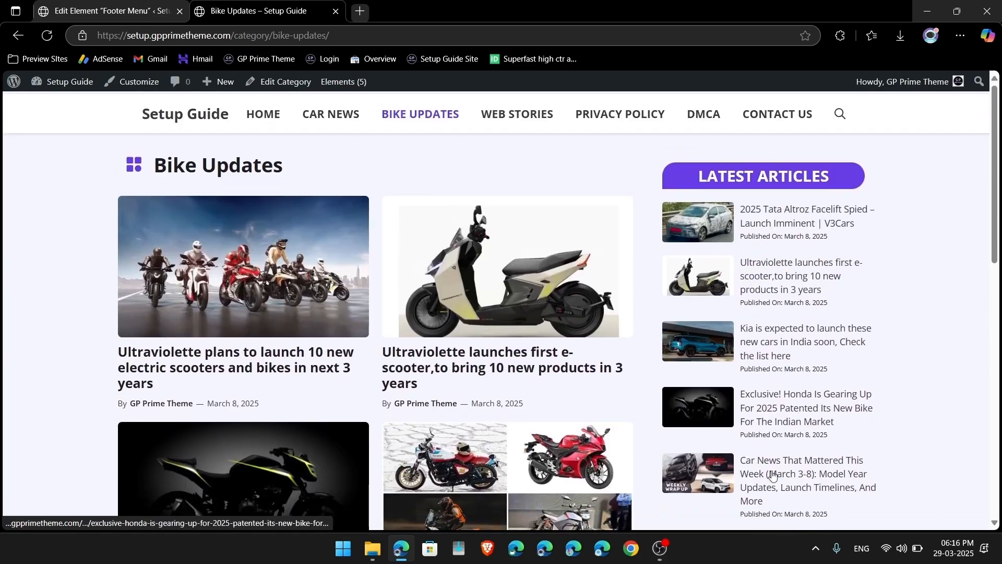
scroll(772, 483, "down", 10)
scroll(772, 484, "up", 9)
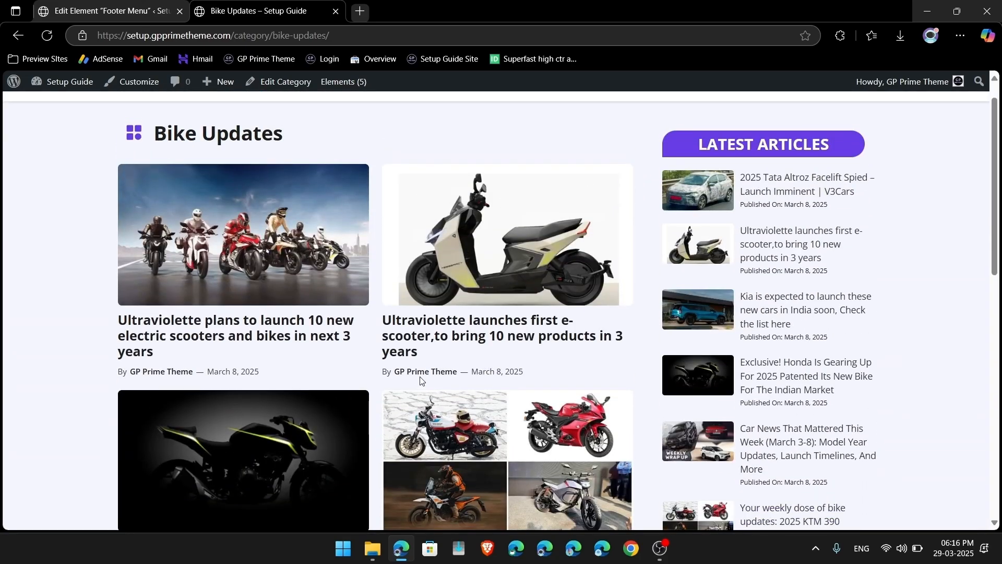
left_click(417, 373)
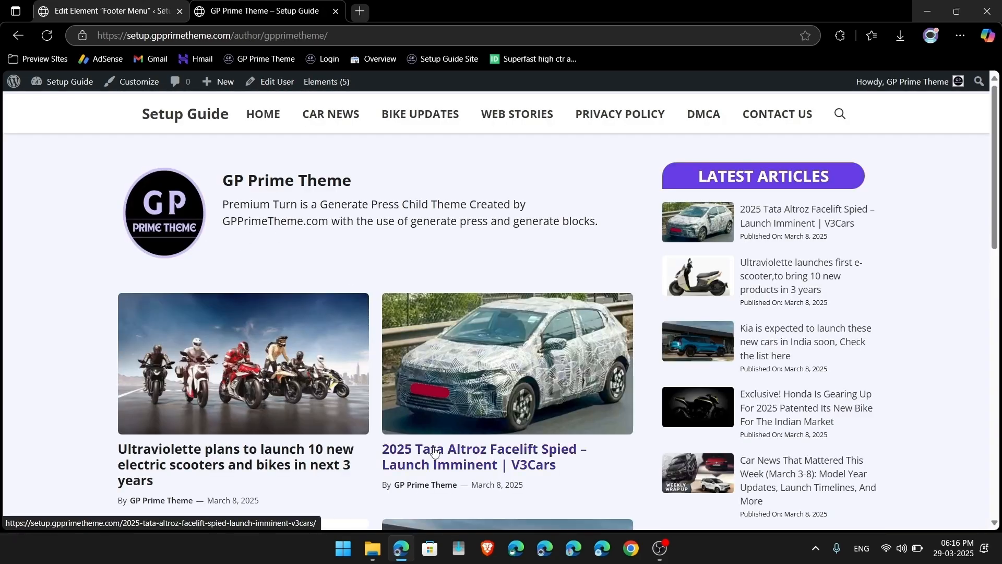
scroll(434, 449, "down", 10)
scroll(433, 449, "up", 7)
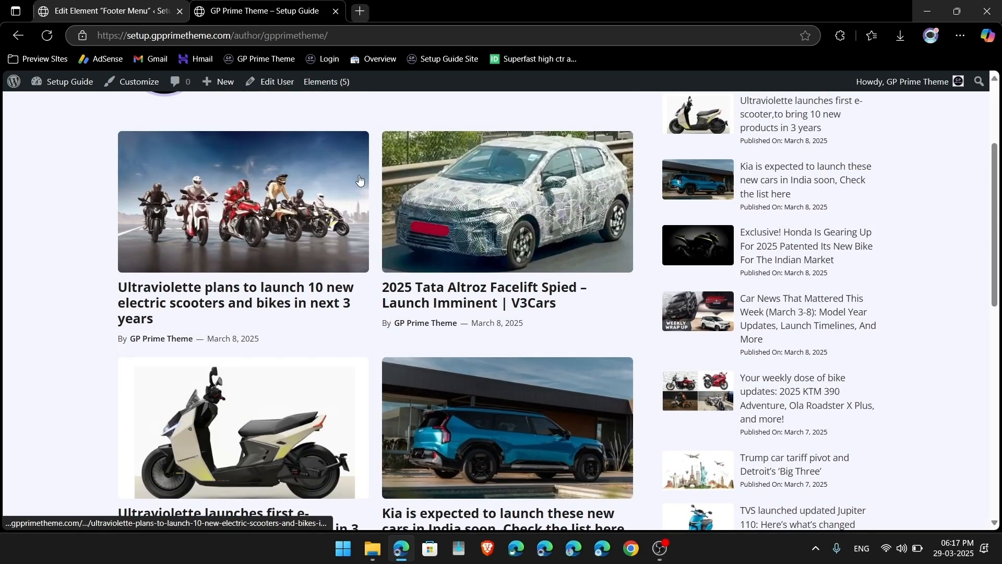
scroll(365, 188, "up", 3)
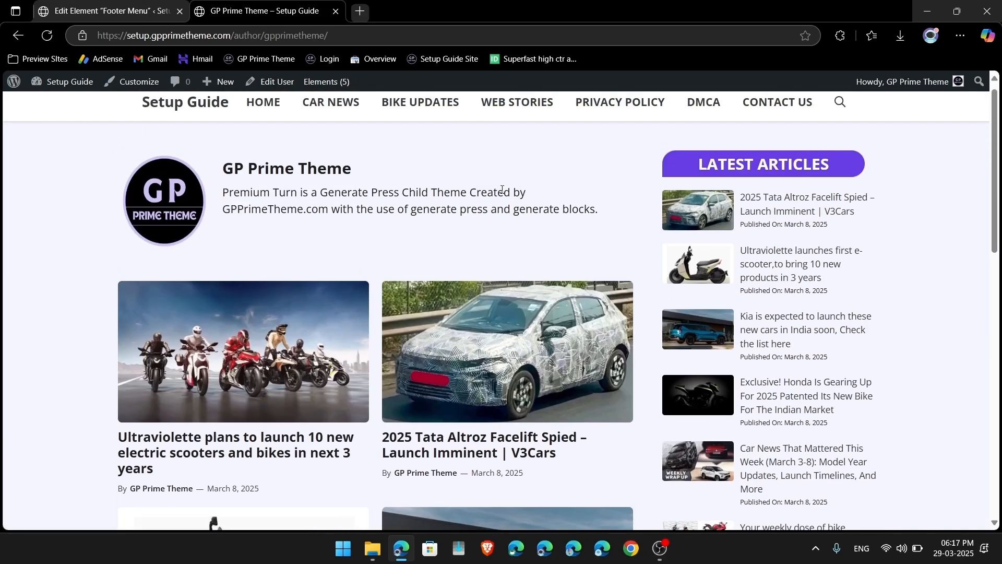
mouse_move(328, 85)
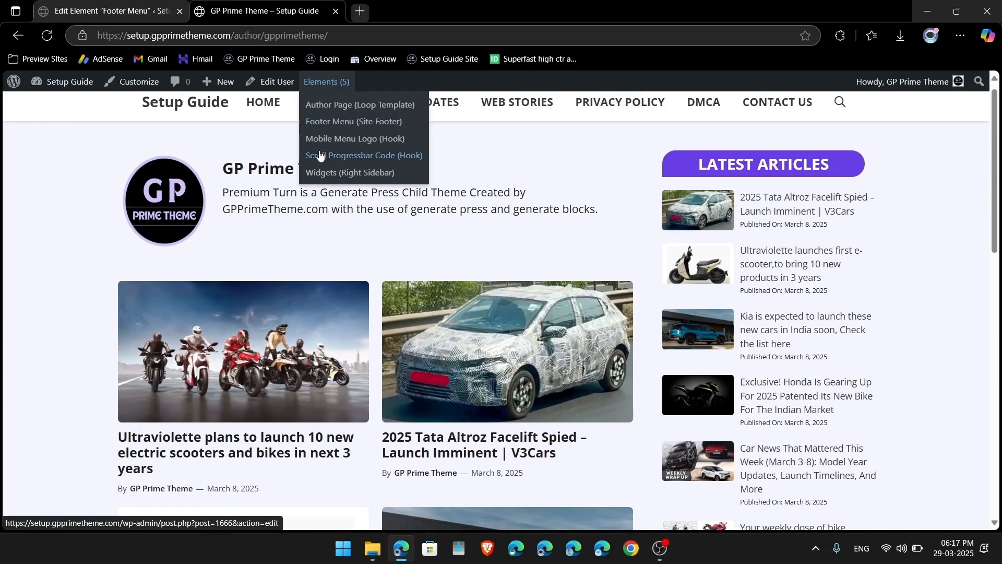
Step: Add Story Archive to the Widgets (Right Sidebar) element's Exclude display rule and save it
left_click(353, 175)
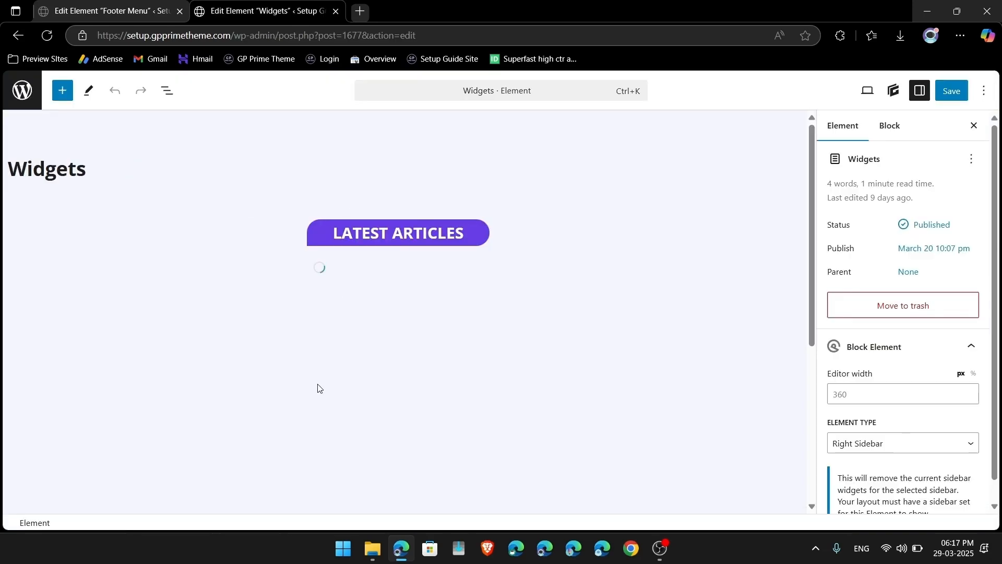
scroll(318, 388, "down", 10)
scroll(318, 388, "down", 5)
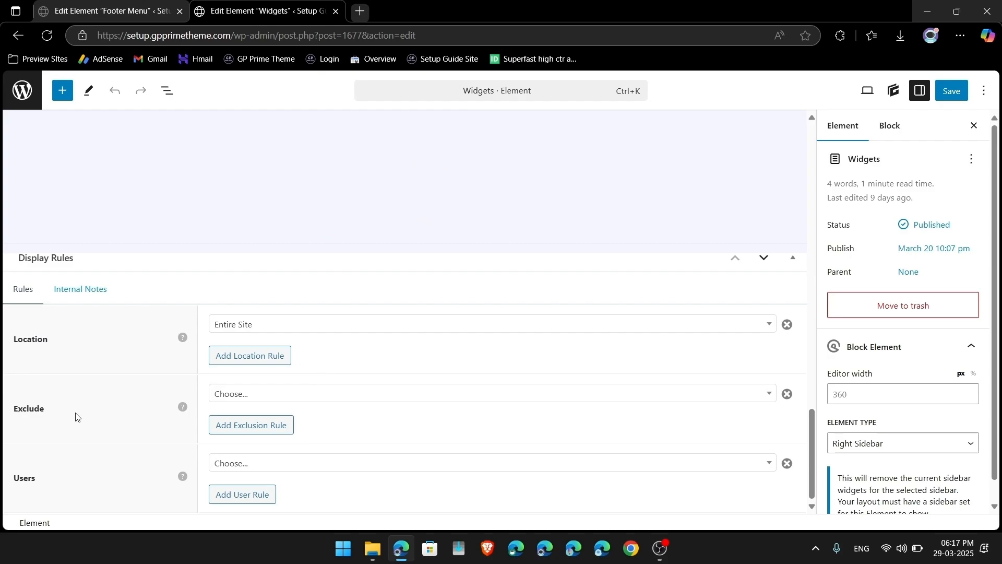
left_click(232, 400)
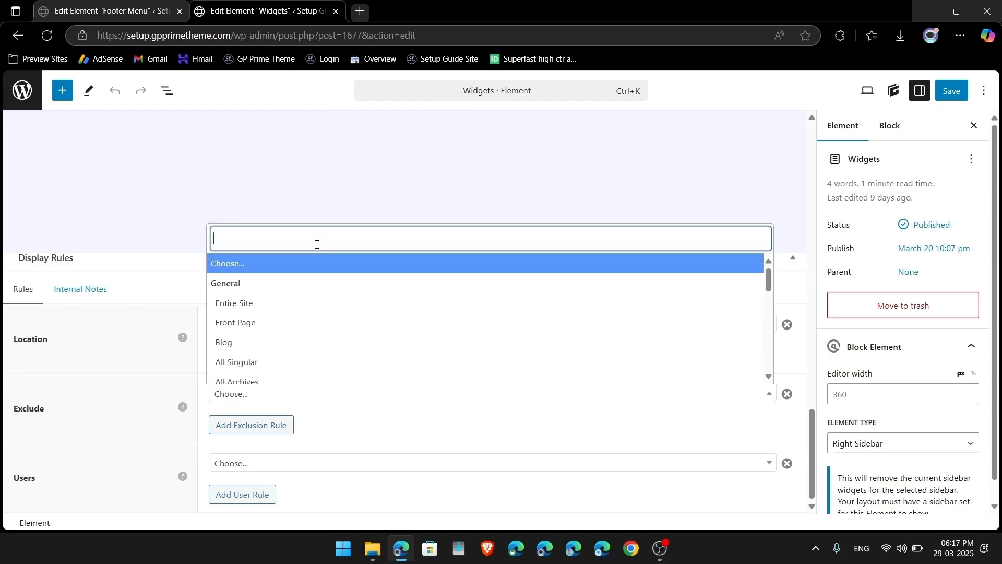
type("story")
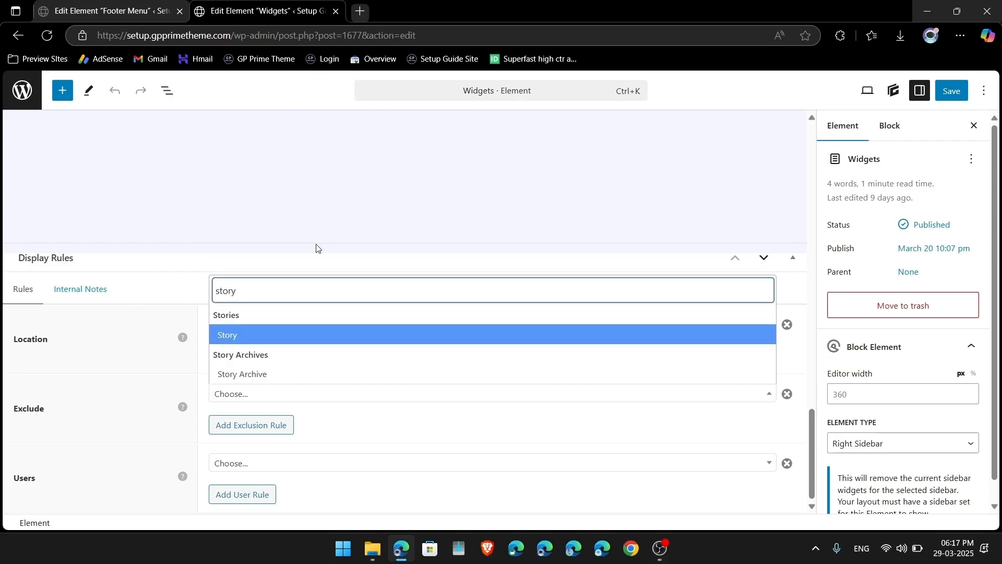
left_click(247, 375)
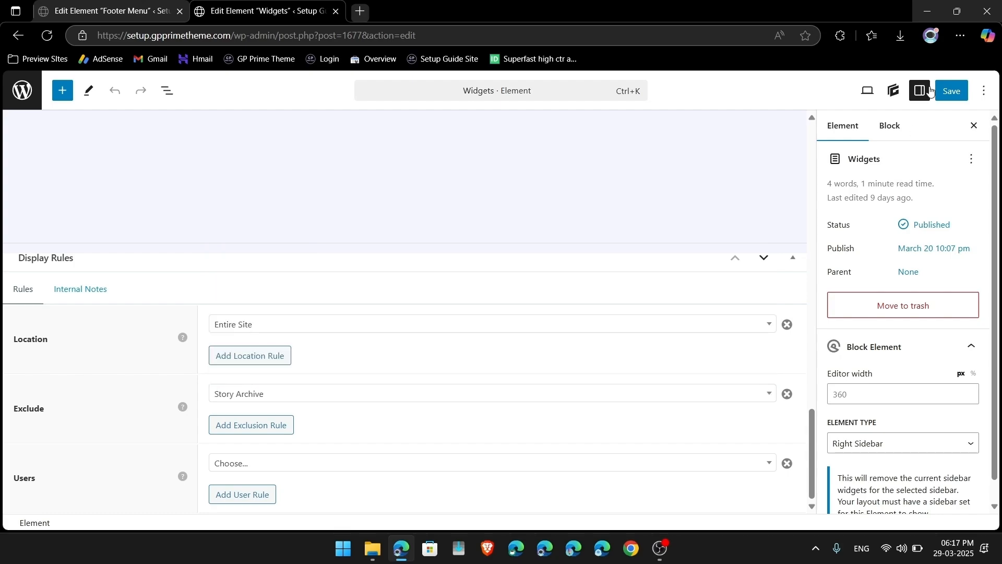
left_click(948, 88)
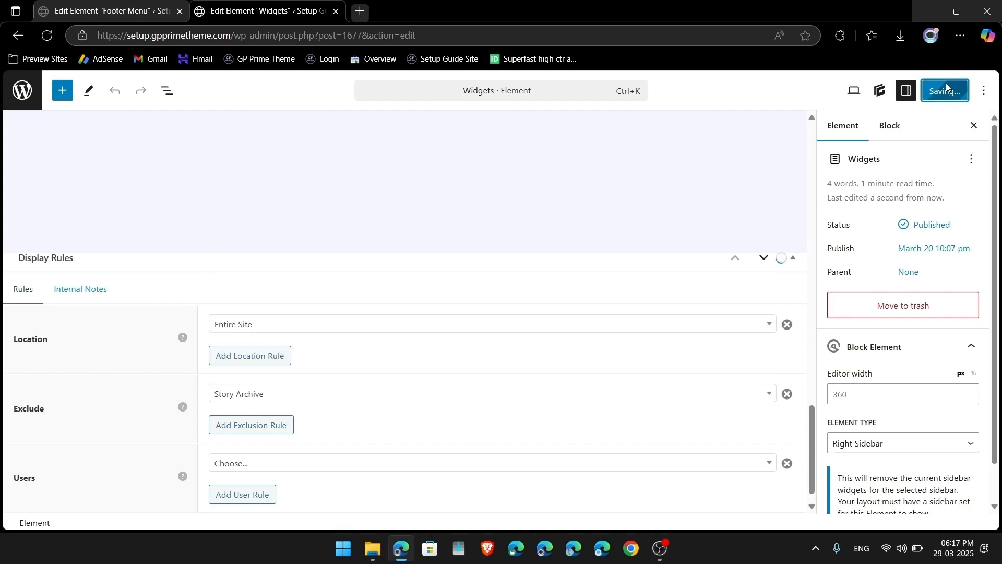
left_click(29, 89)
left_click(52, 82)
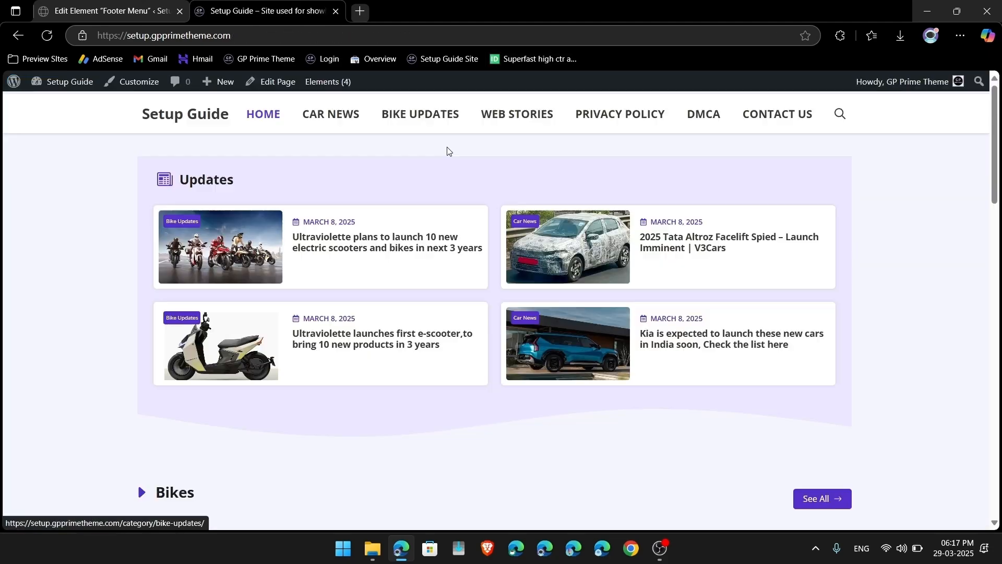
Step: Review the live Web Stories archive page's sidebar, then return to the admin Dashboard
left_click(507, 121)
scroll(448, 397, "down", 5)
scroll(448, 397, "up", 4)
scroll(447, 397, "up", 2)
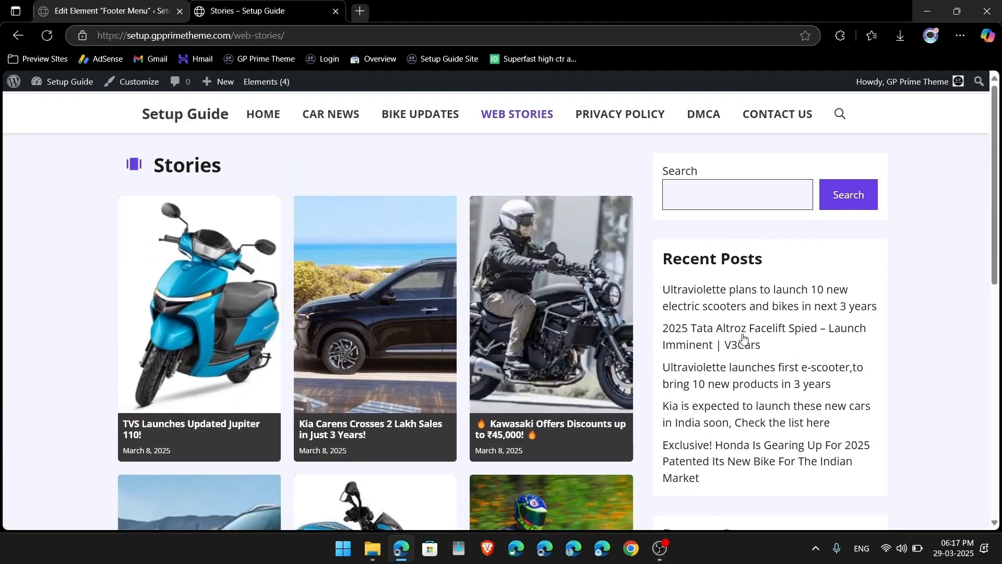
scroll(746, 286, "down", 2)
scroll(696, 409, "up", 2)
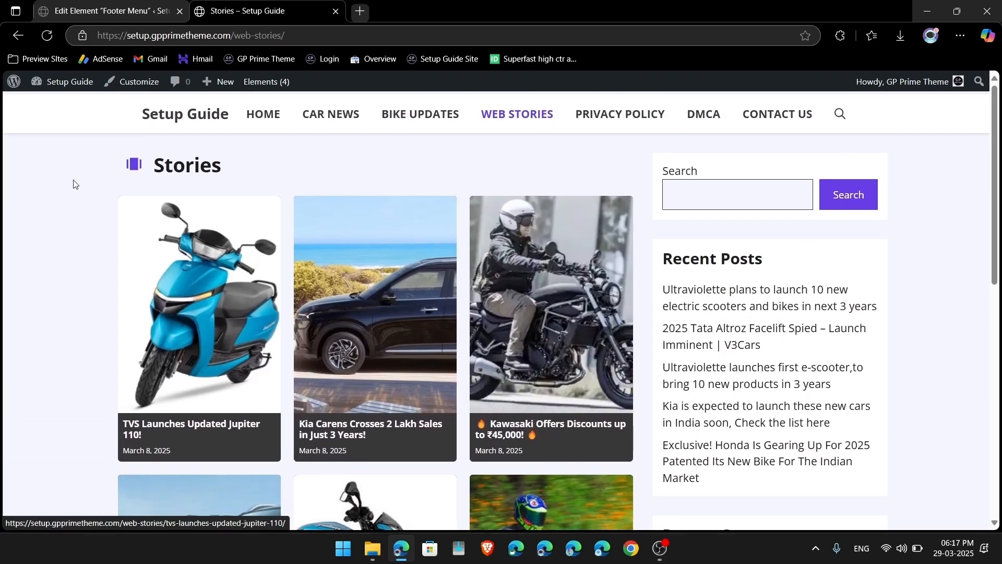
left_click(62, 86)
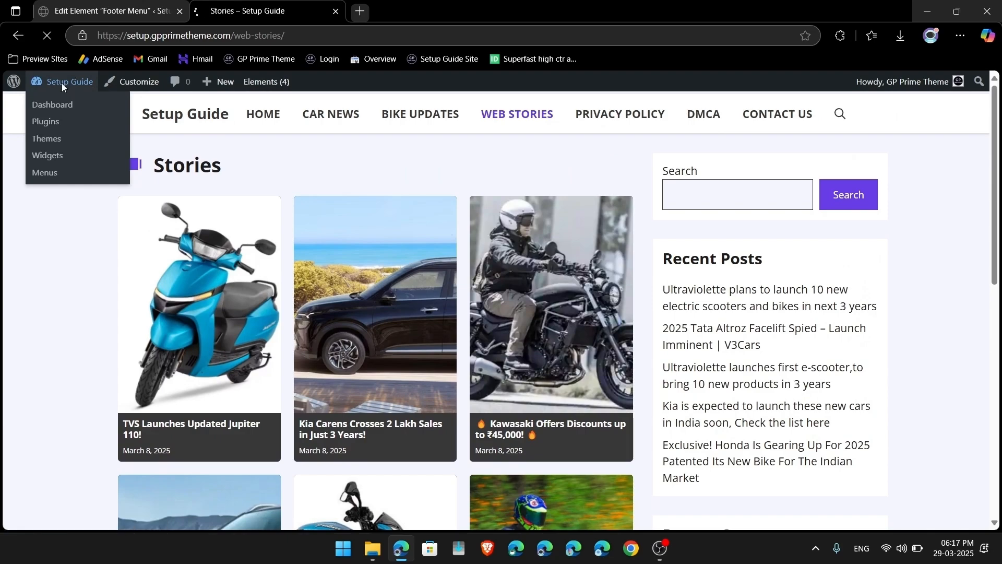
mouse_move(66, 311)
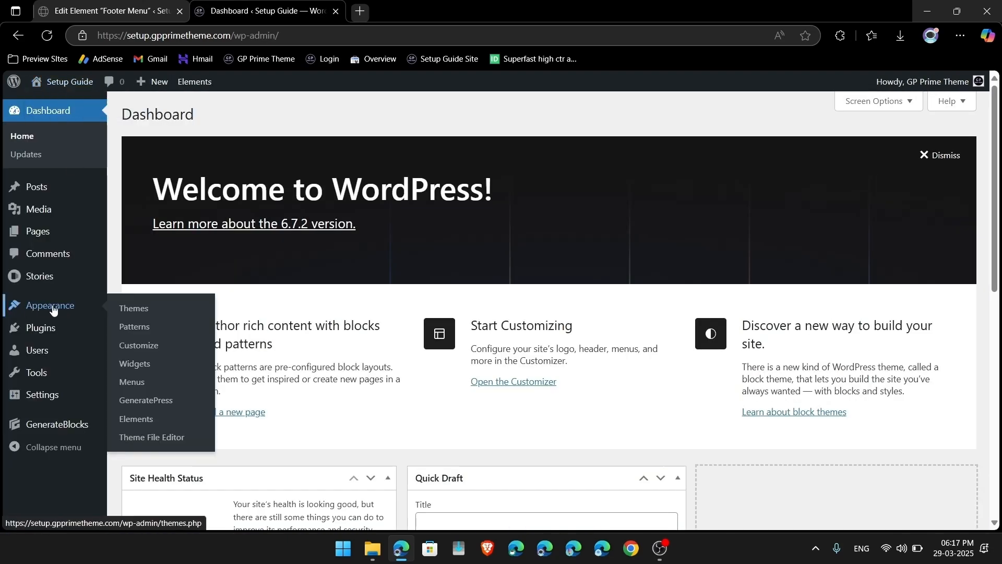
Step: In Appearance > Widgets, delete the Latest Comments, Search and other Right Sidebar blocks
left_click(148, 368)
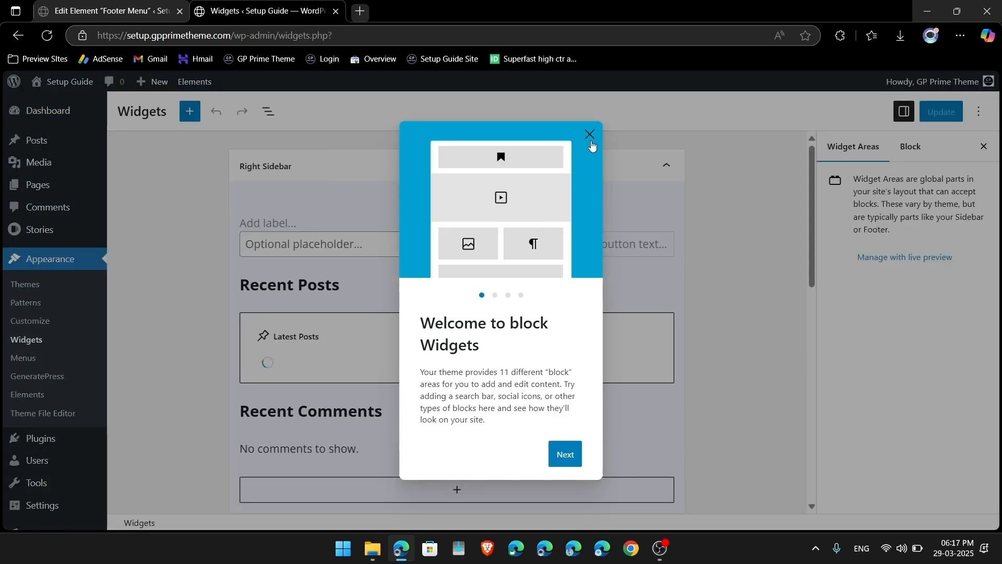
left_click(590, 136)
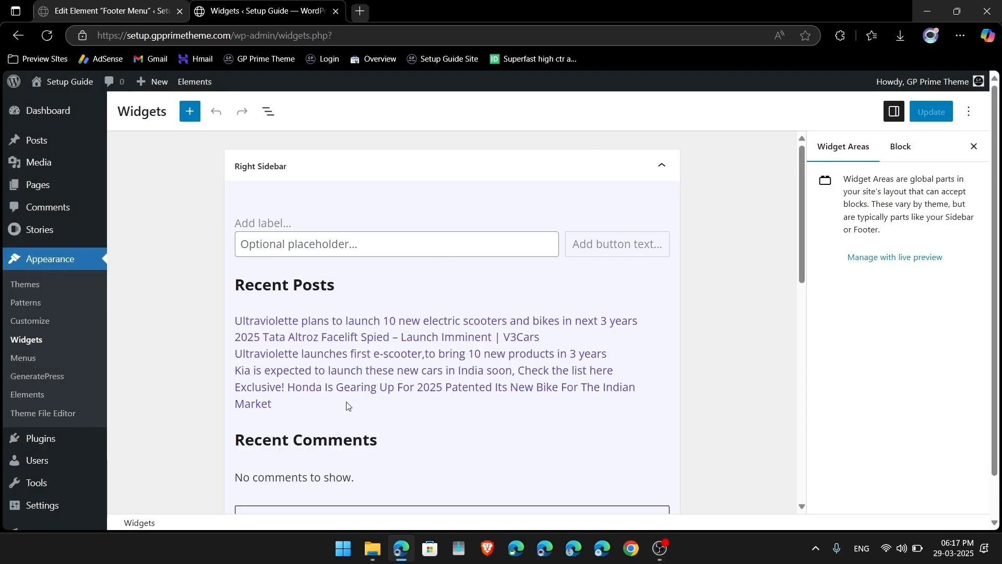
scroll(348, 405, "down", 3)
left_click(292, 357)
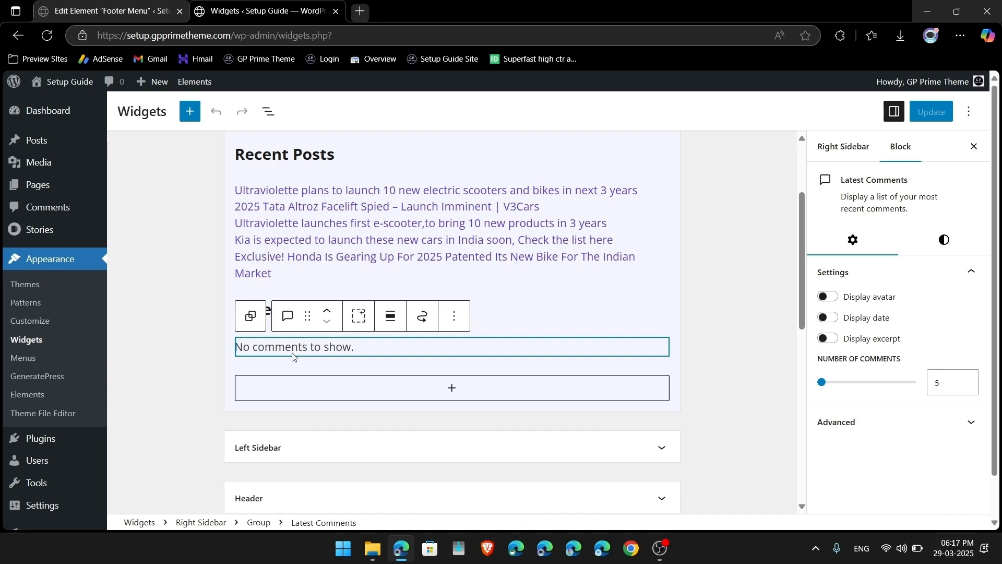
right_click(293, 357)
left_click(622, 349)
left_click(455, 320)
scroll(488, 272, "down", 3)
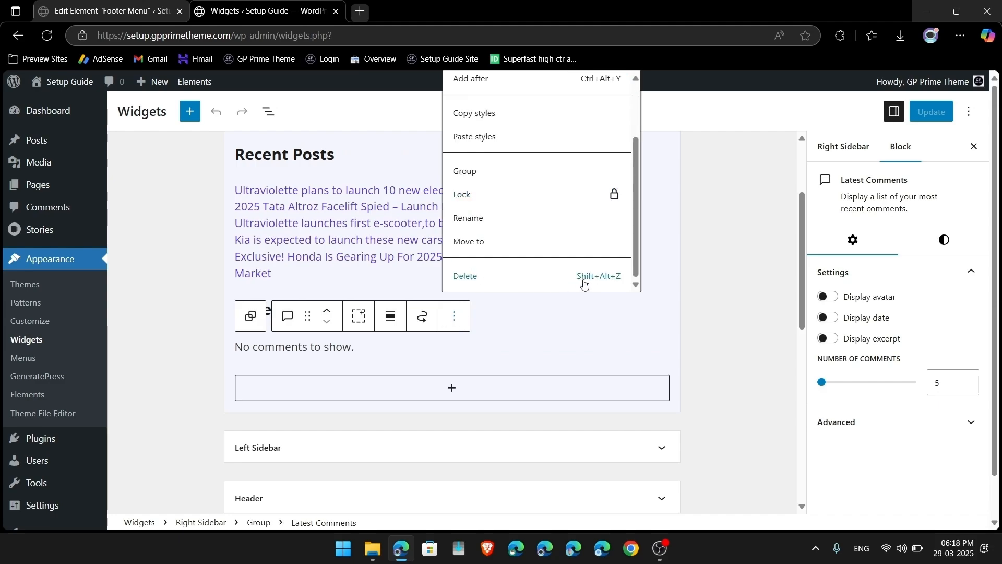
left_click(475, 277)
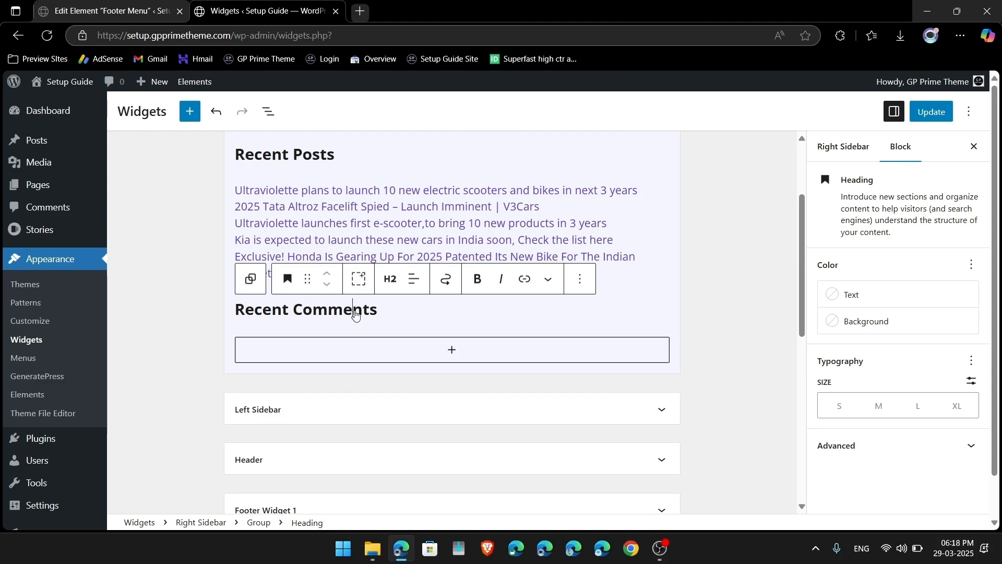
key("alt+shift+z")
key("alt+shift+z")
key("alt+shift+z")
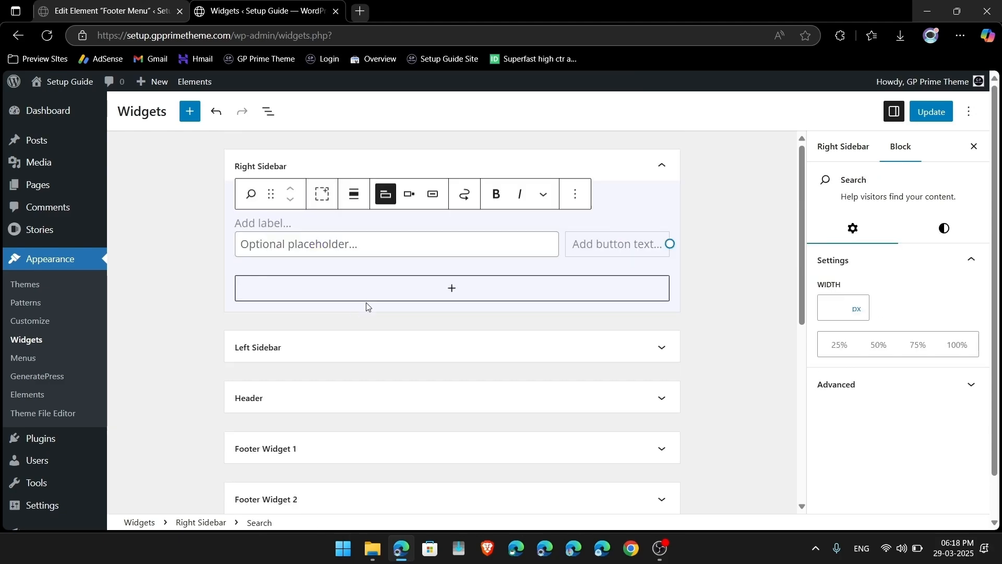
key("alt+shift+z")
Step: Delete the Left Sidebar's archive and category widgets and update the widget changes
left_click(367, 271)
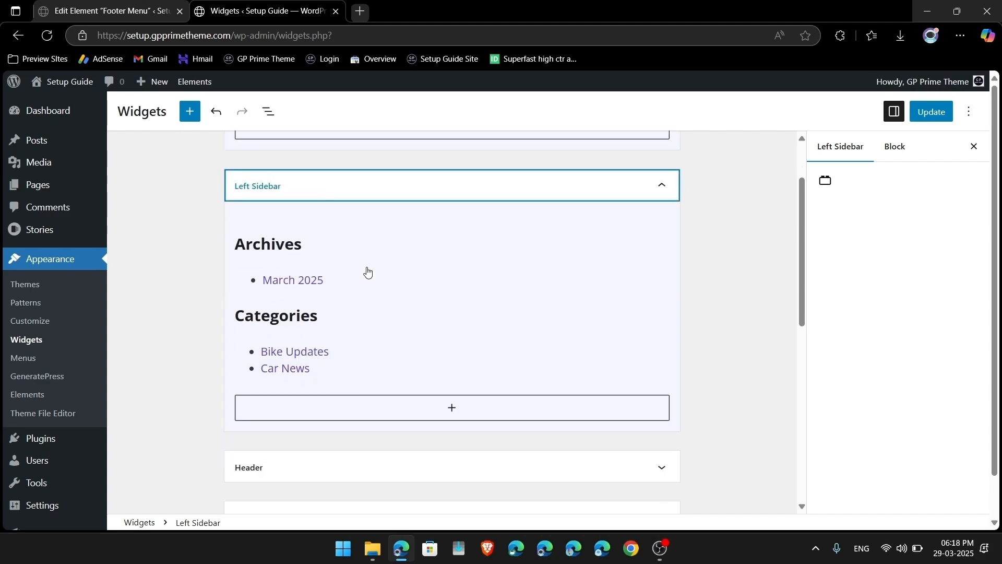
left_click(317, 351)
key("alt+shift+z")
key("alt+shift+z")
key("alt+shift+z")
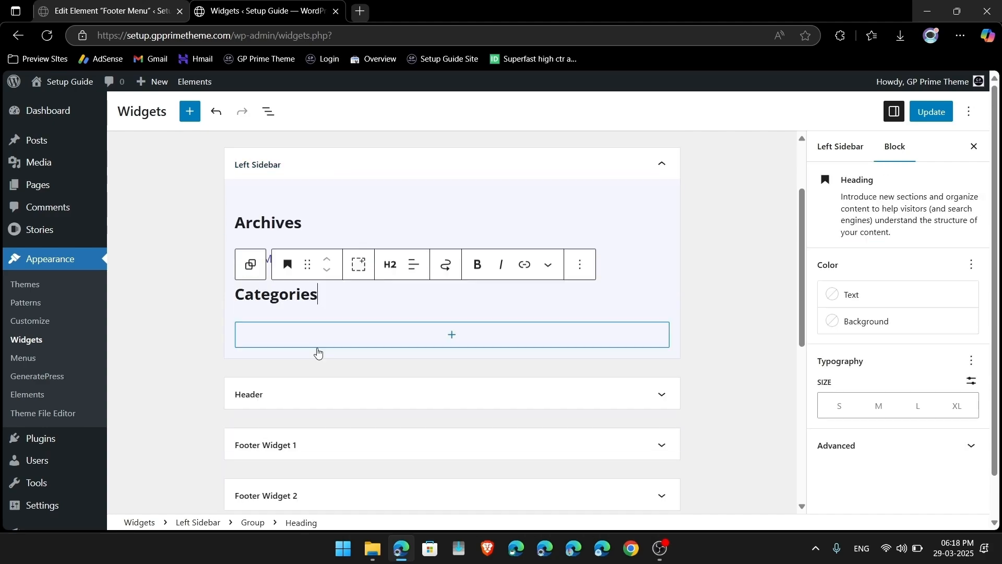
left_click(380, 273)
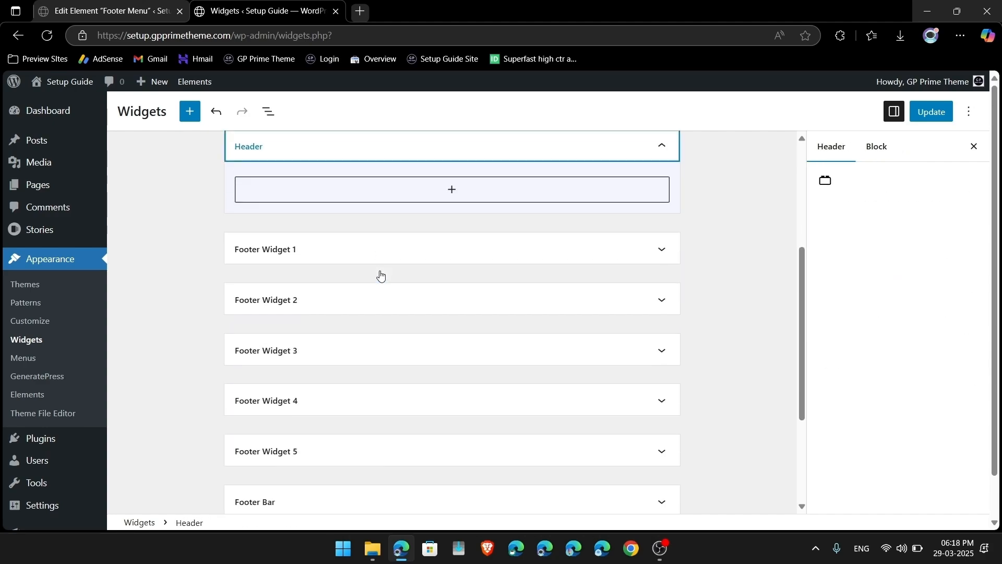
left_click(912, 112)
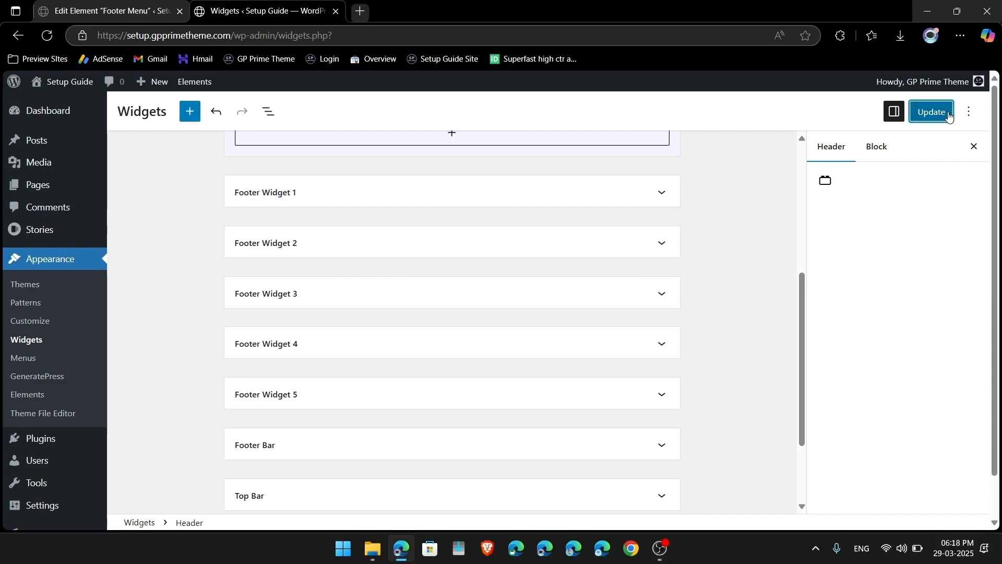
left_click(48, 79)
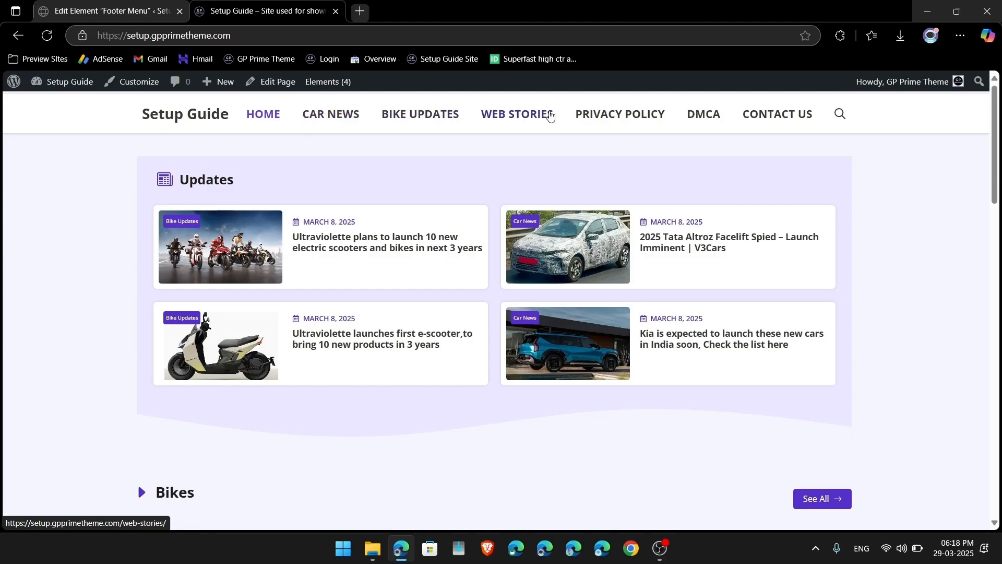
Step: Confirm the Stories archive has no sidebar, then open the Web Stories Page (Loop Template) element
left_click(530, 120)
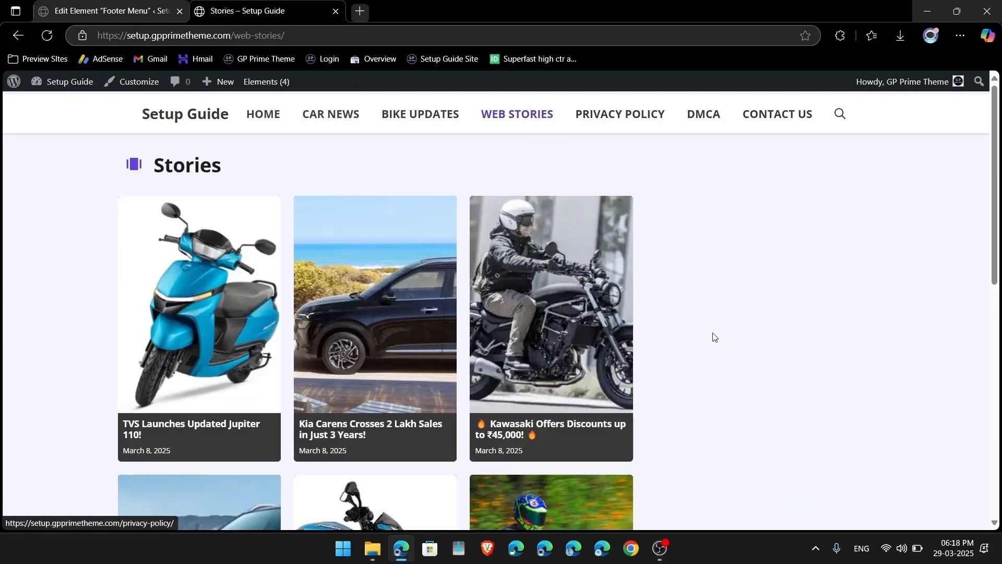
scroll(713, 336, "down", 6)
scroll(713, 336, "down", 3)
scroll(646, 277, "up", 8)
scroll(716, 246, "up", 2)
scroll(783, 425, "down", 9)
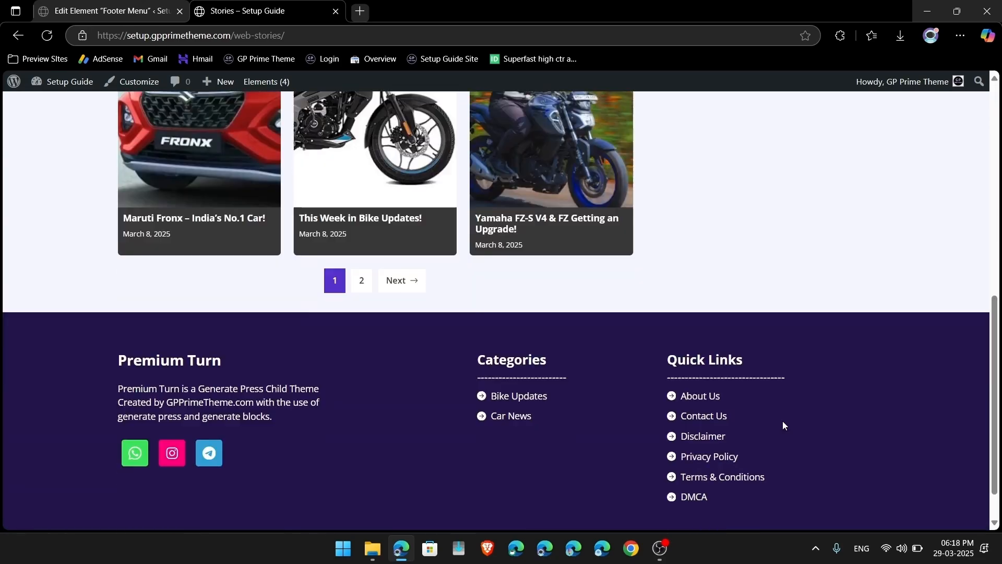
scroll(783, 425, "up", 9)
scroll(783, 425, "down", 1)
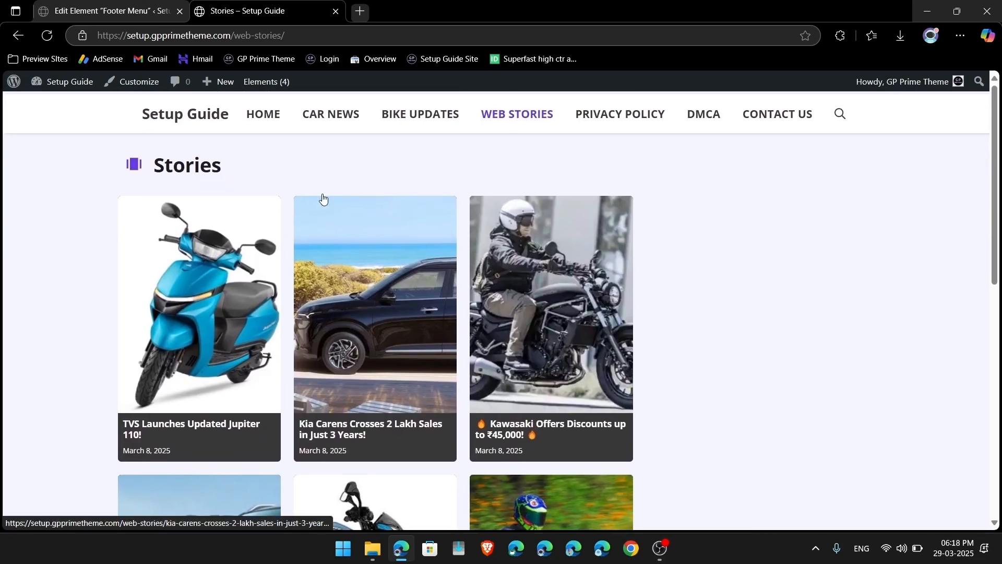
mouse_move(263, 95)
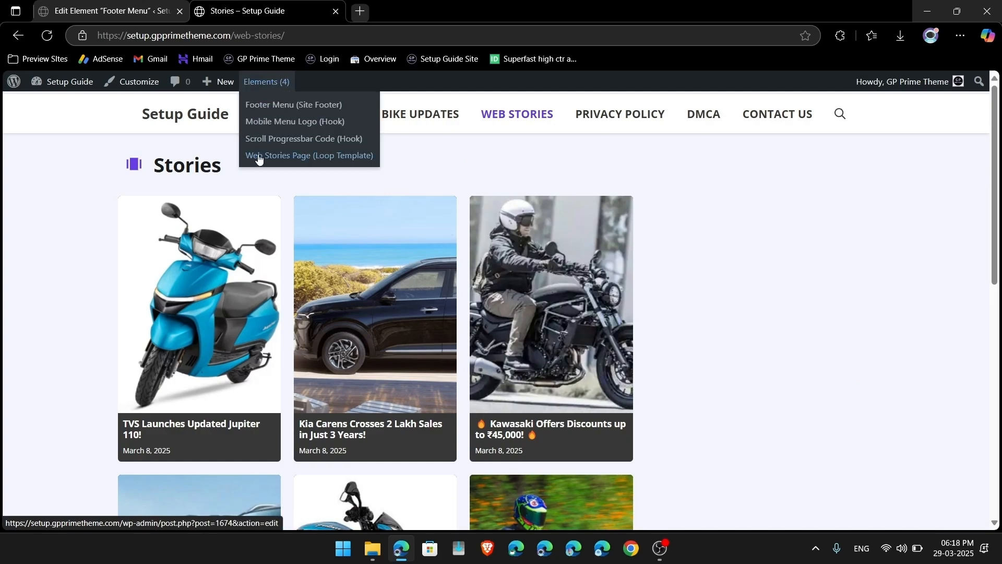
left_click(291, 156)
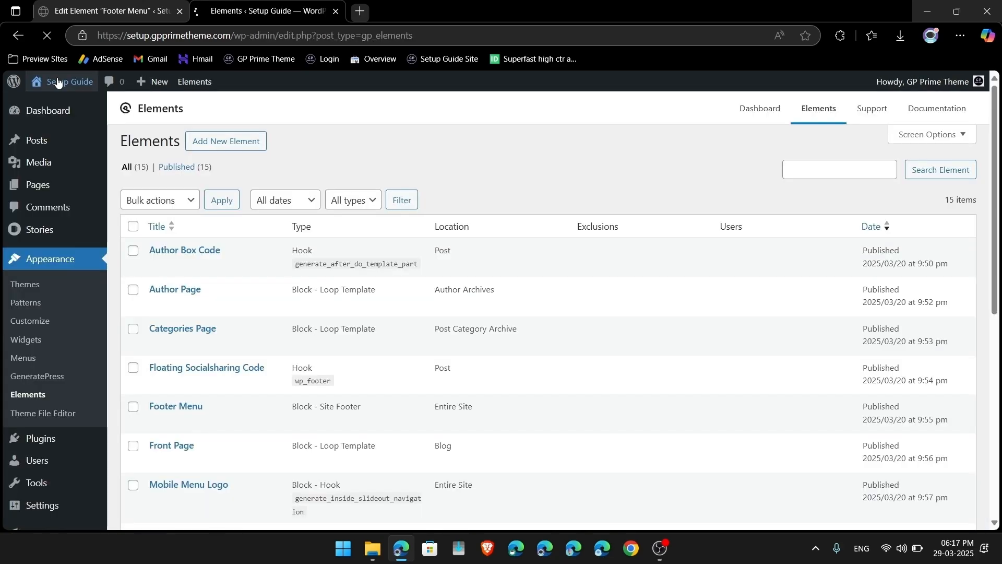
Step: Open the block outline and inspect the stories Container's general and style settings
left_click(57, 80)
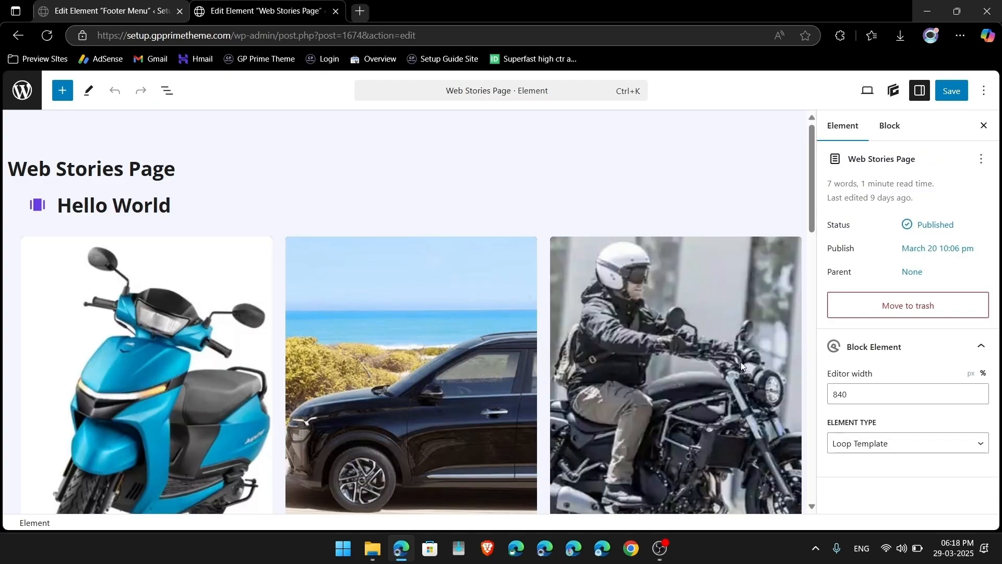
scroll(514, 329, "down", 15)
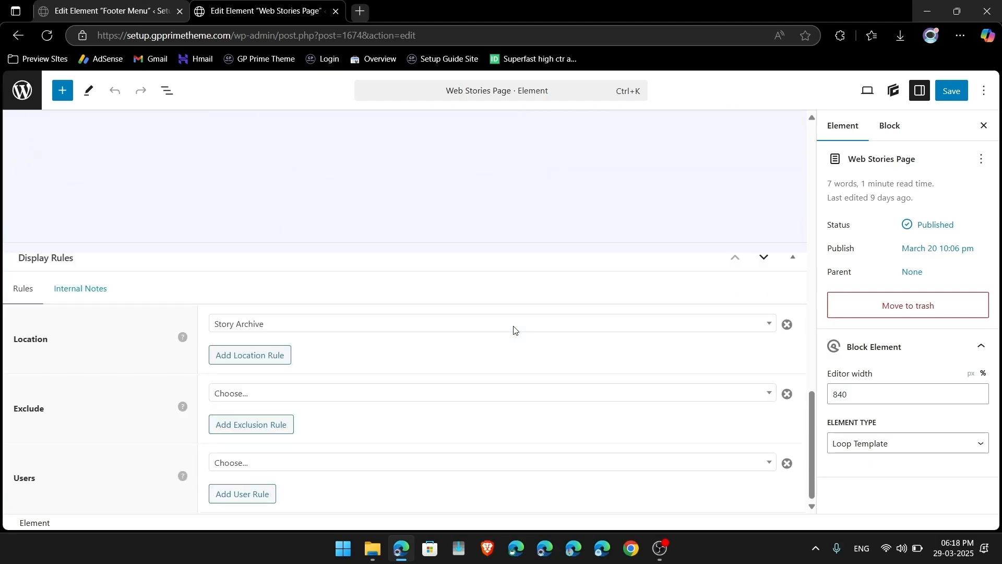
scroll(476, 350, "up", 15)
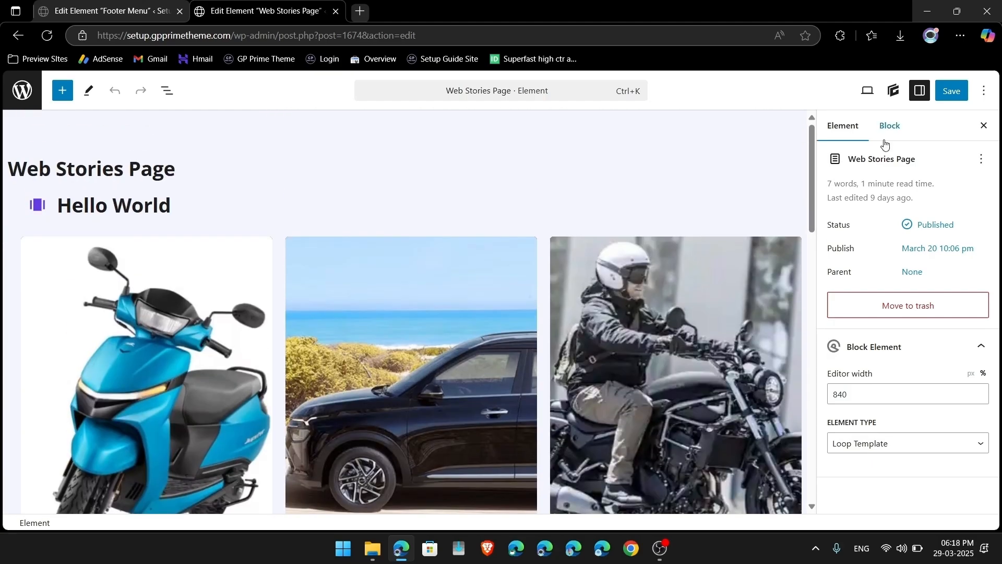
left_click(168, 90)
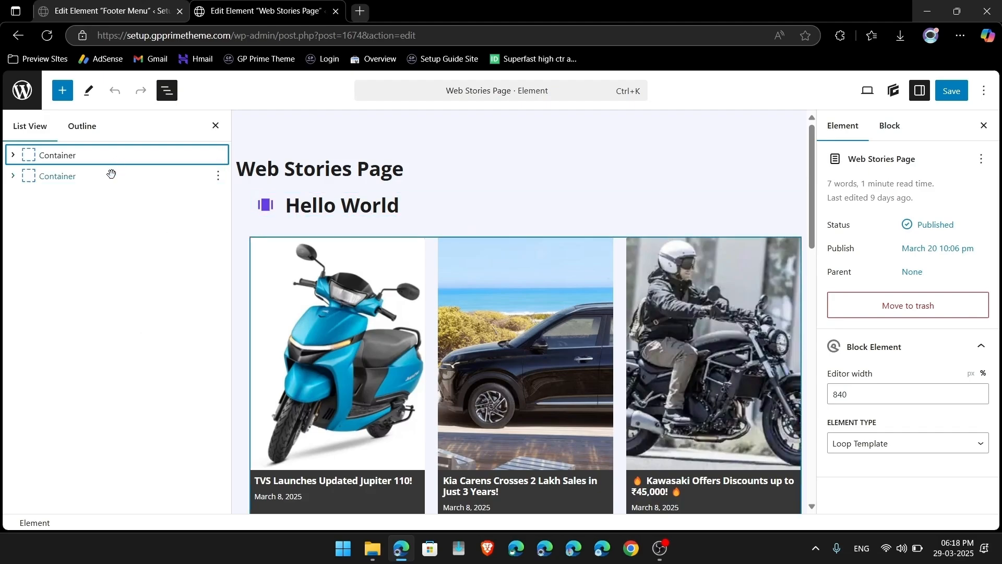
left_click(105, 178)
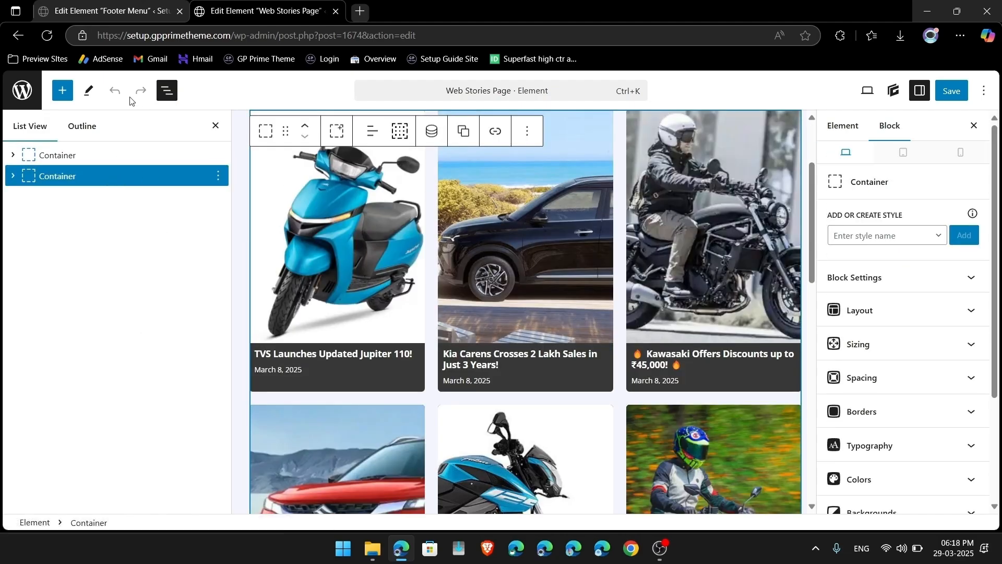
scroll(694, 294, "down", 4)
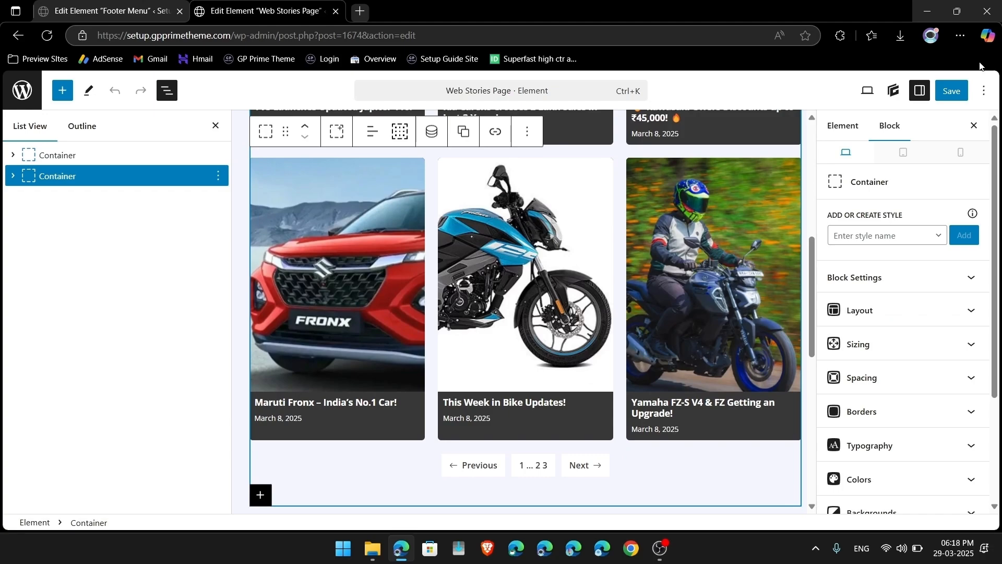
left_click(844, 126)
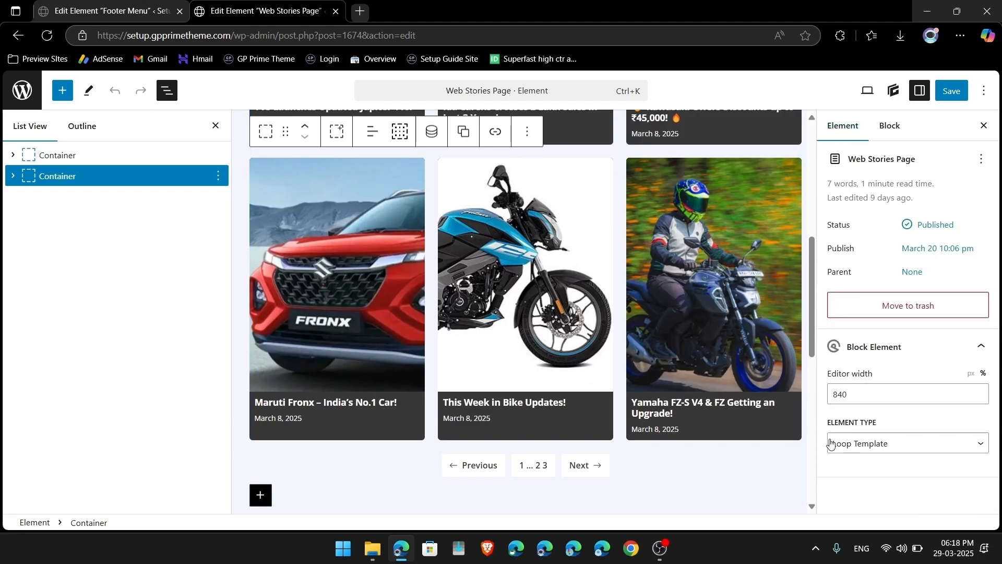
scroll(607, 362, "down", 9)
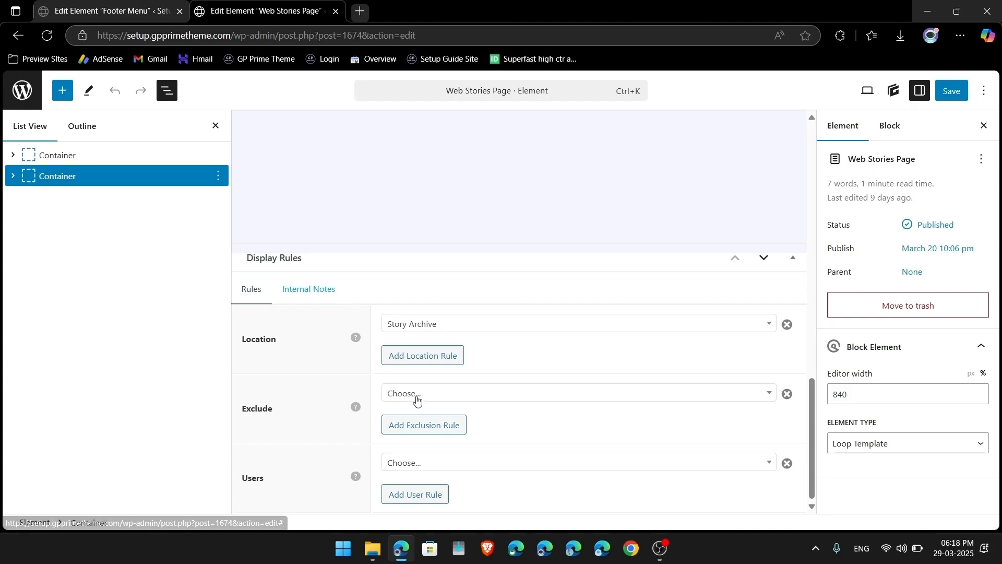
left_click(416, 400)
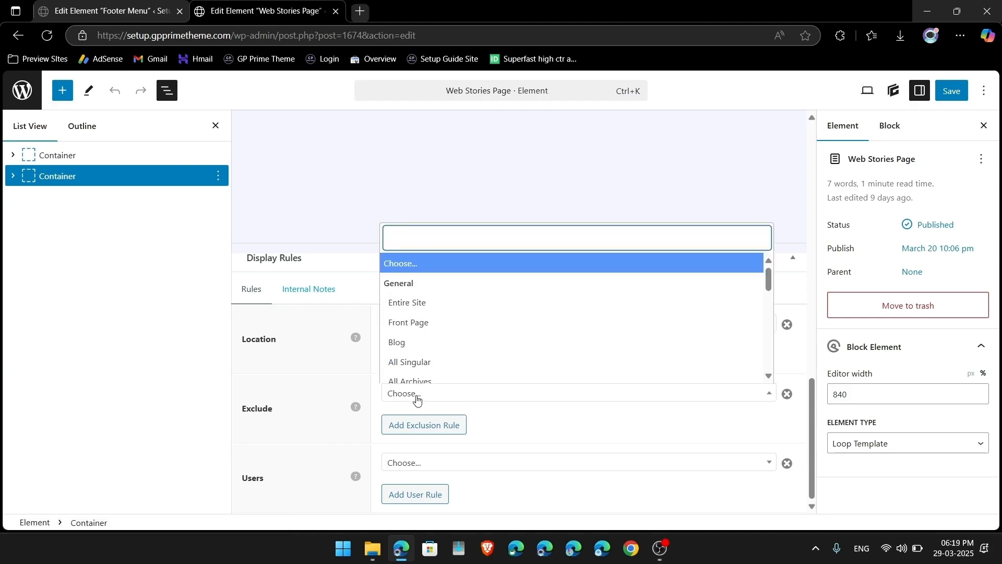
left_click(417, 401)
scroll(331, 389, "up", 10)
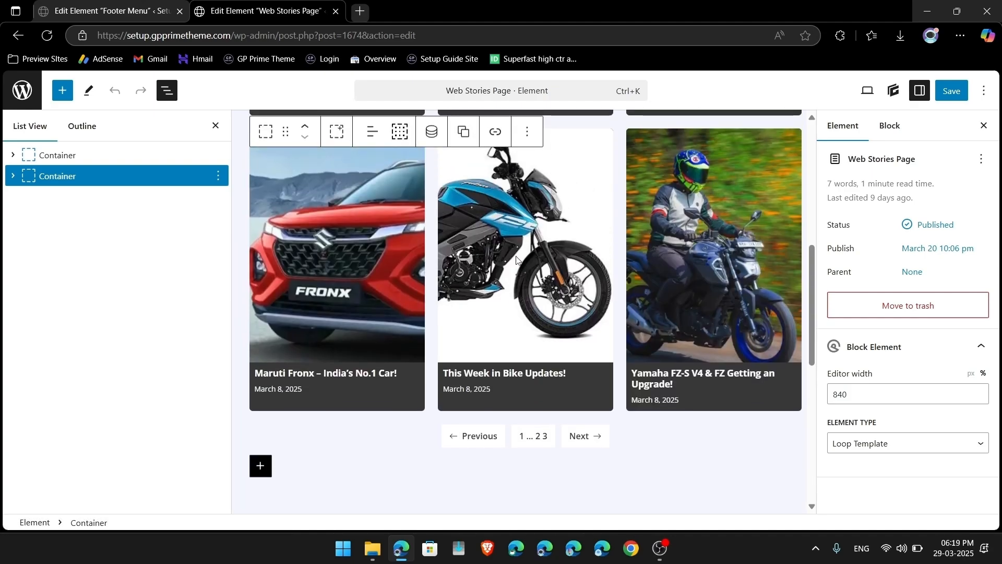
left_click(899, 126)
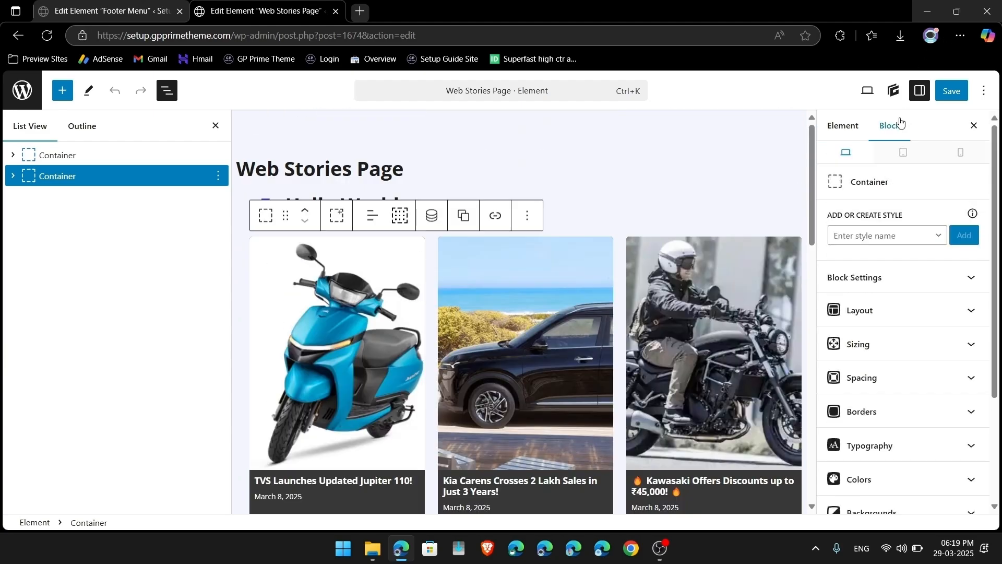
scroll(894, 428, "down", 3)
scroll(893, 426, "up", 3)
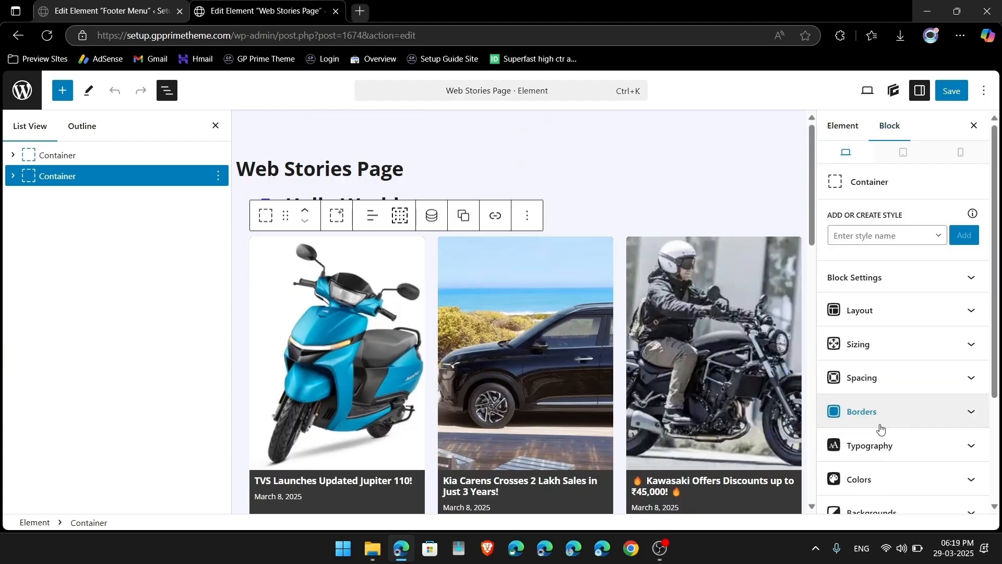
Step: Drill from Query Loop to Grid to Post Template to find its 33% grid item width
left_click(338, 311)
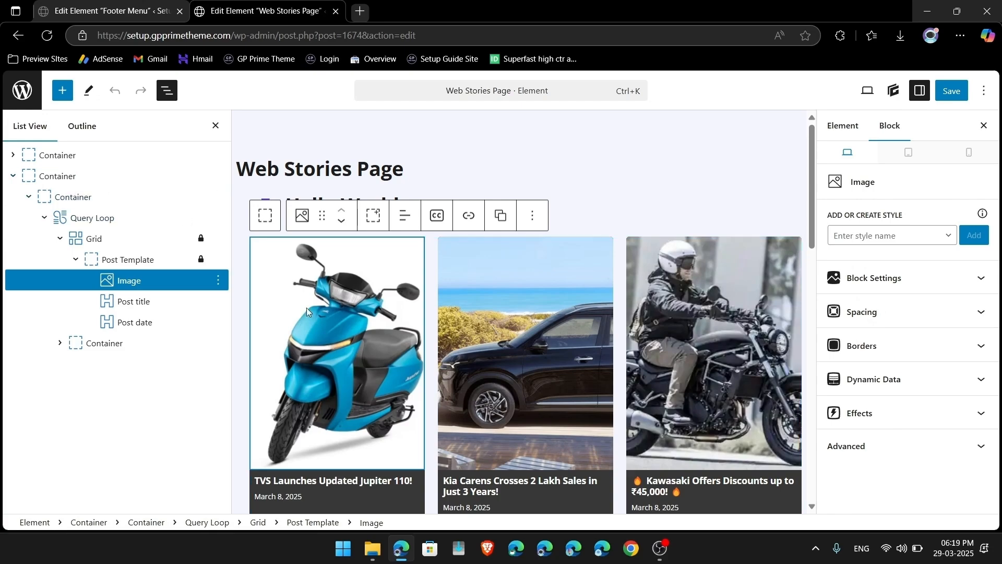
left_click(107, 218)
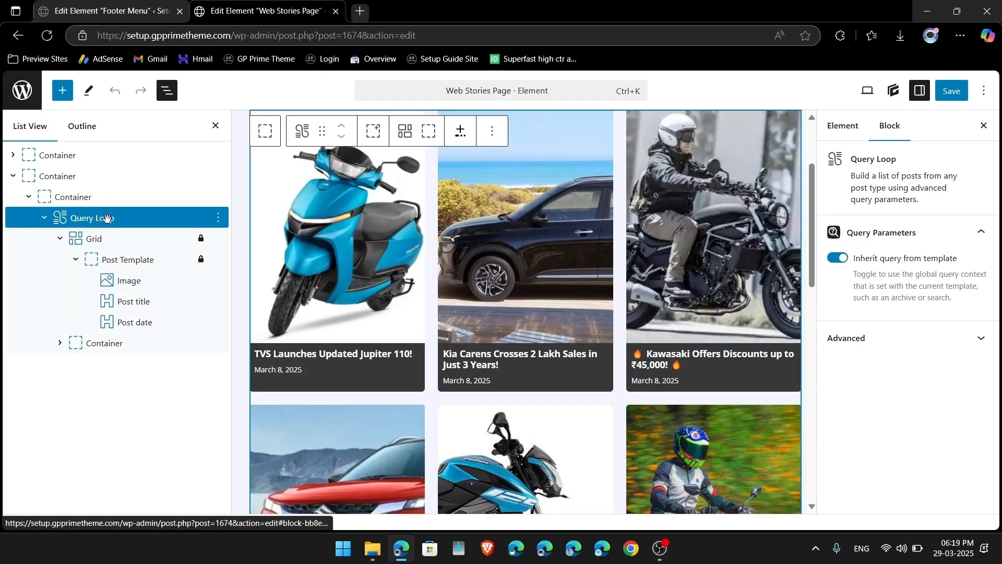
left_click(140, 236)
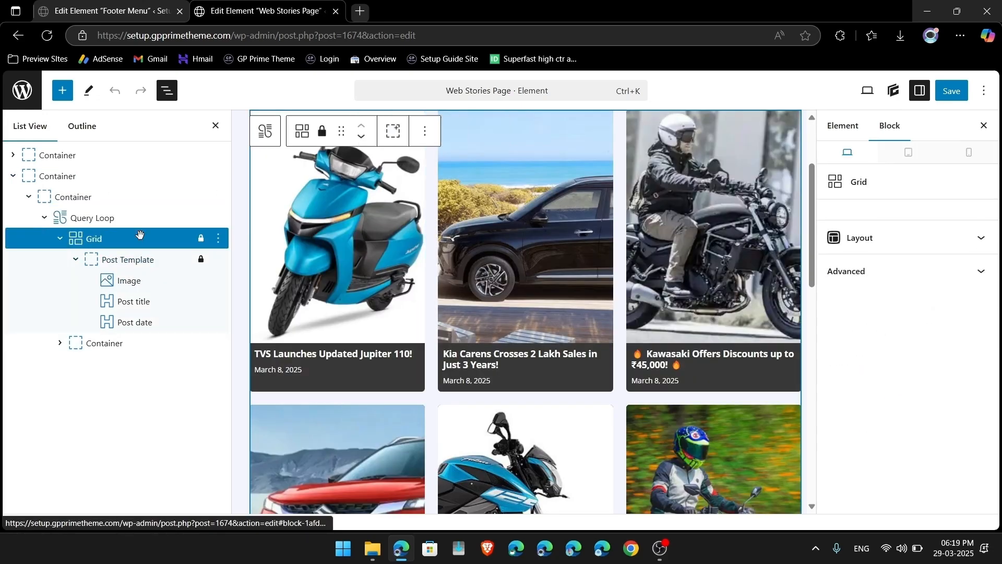
left_click(833, 245)
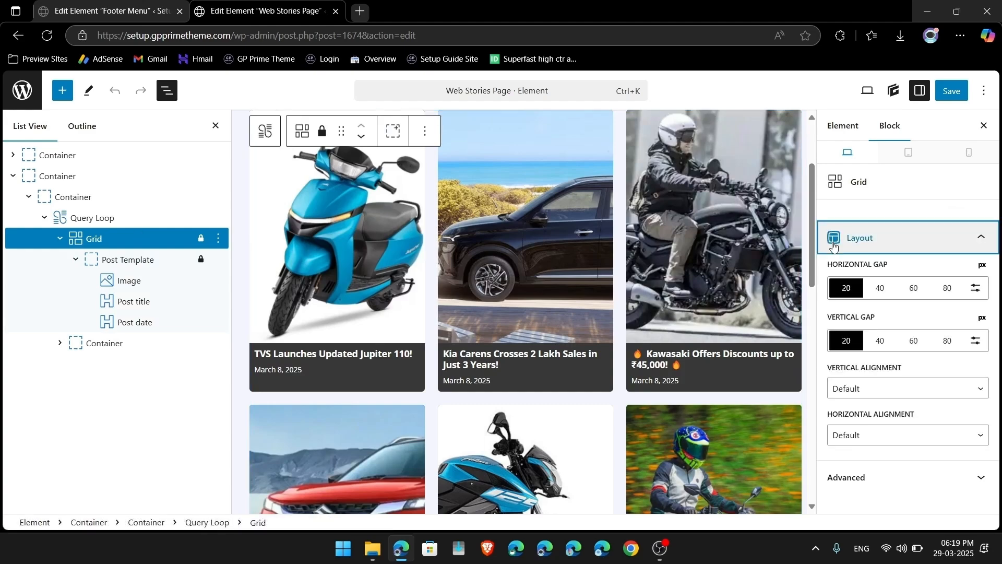
left_click(100, 259)
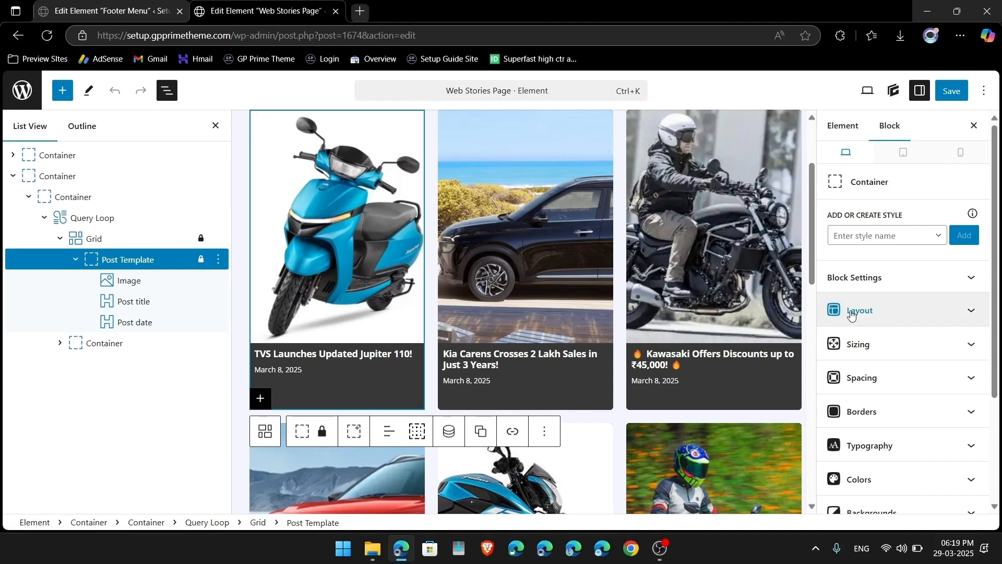
left_click(852, 311)
scroll(867, 302, "up", 3)
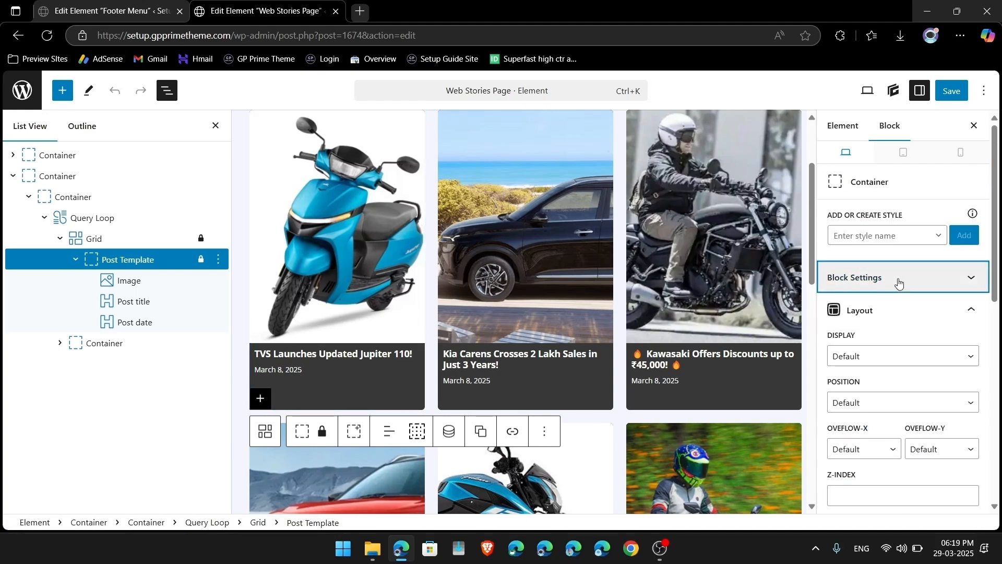
left_click(898, 282)
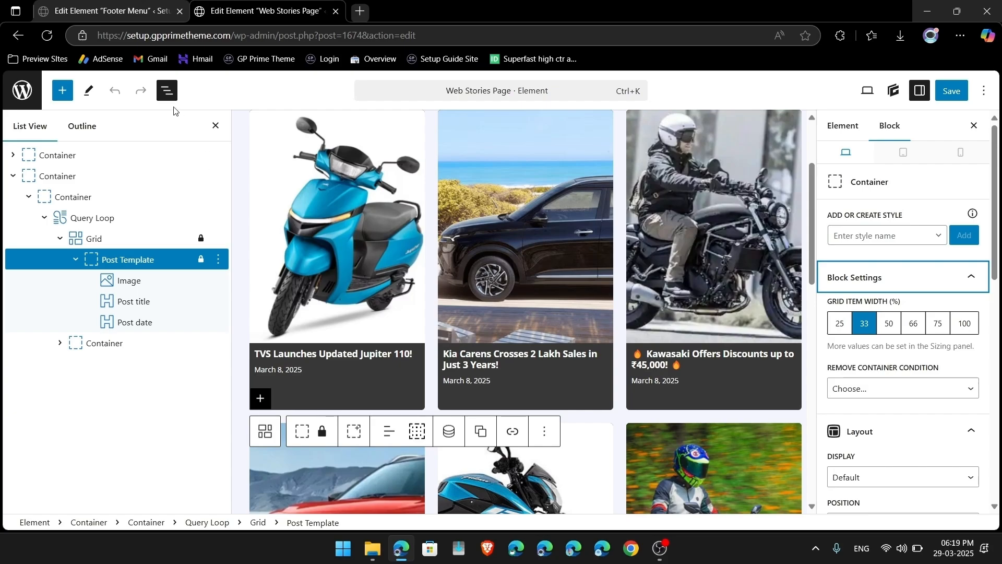
Step: Open the Elements list in a new tab and check the live Web Stories page
left_click(168, 94)
key("ctrl+shift+Tab")
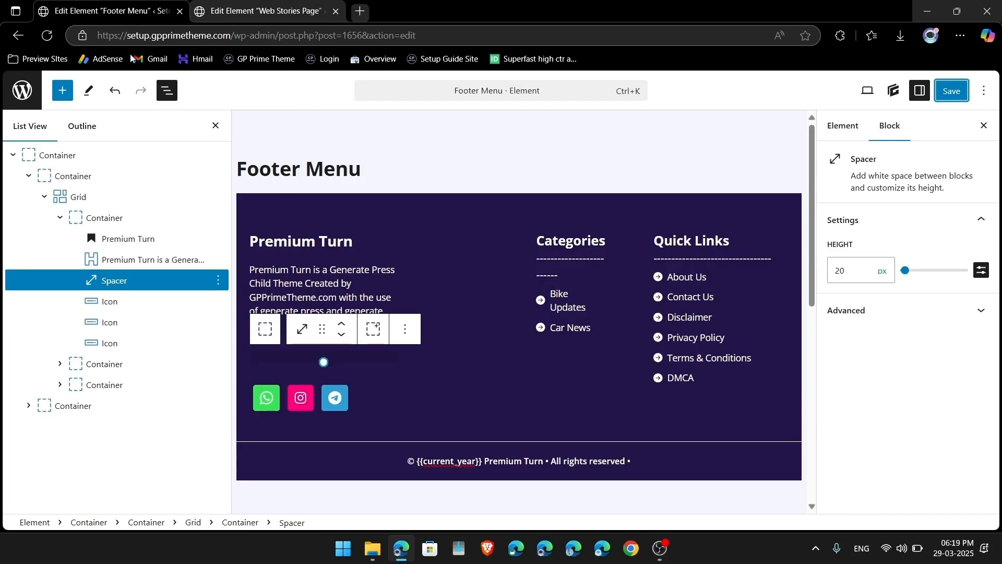
right_click(29, 93)
left_click(50, 99)
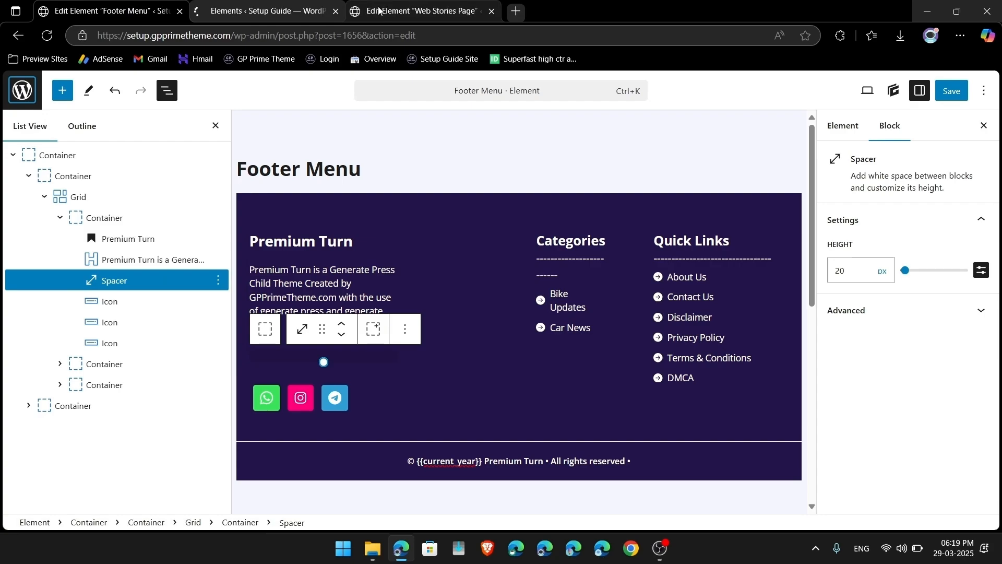
left_click(289, 4)
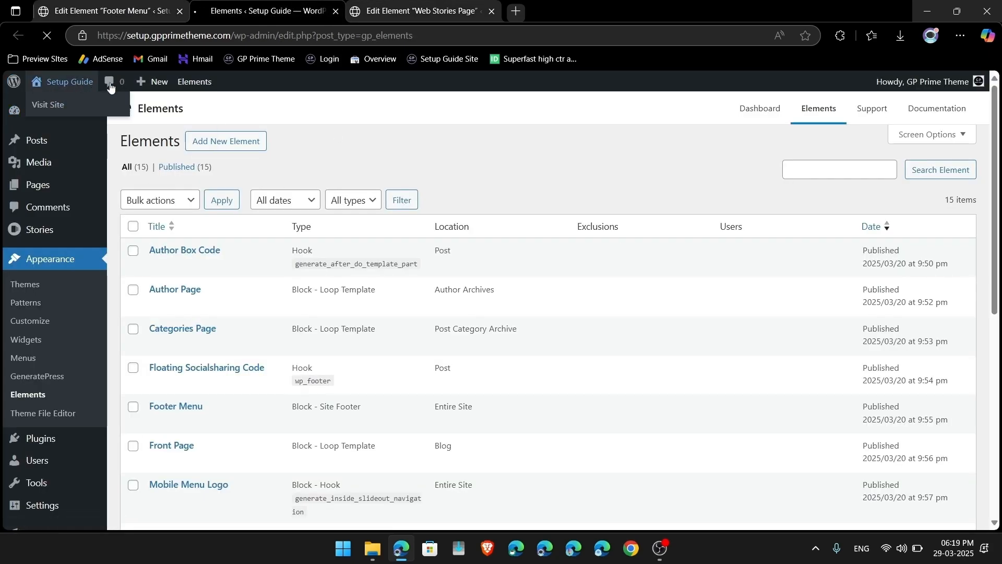
left_click(68, 81)
left_click(517, 113)
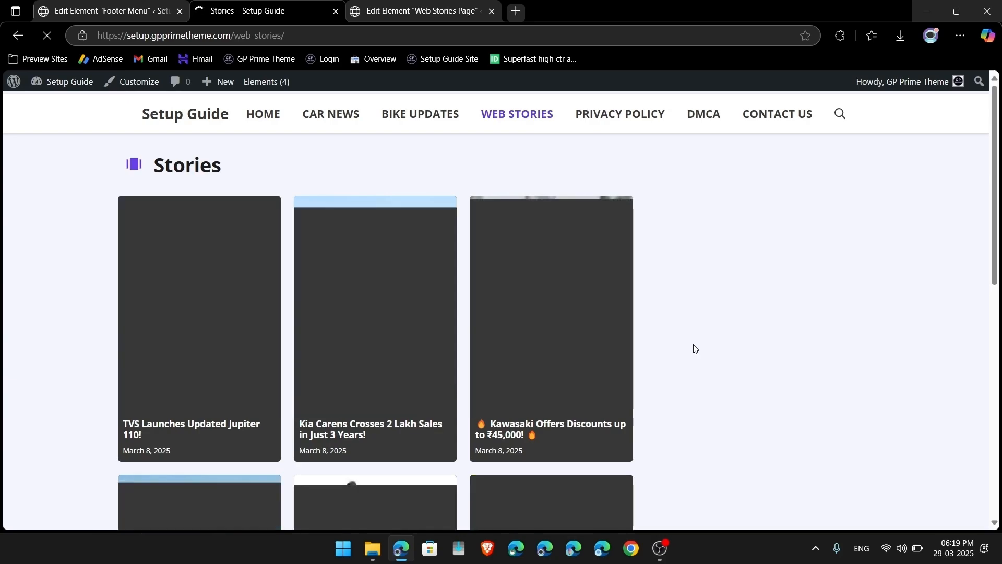
scroll(714, 287, "down", 10)
scroll(712, 286, "up", 10)
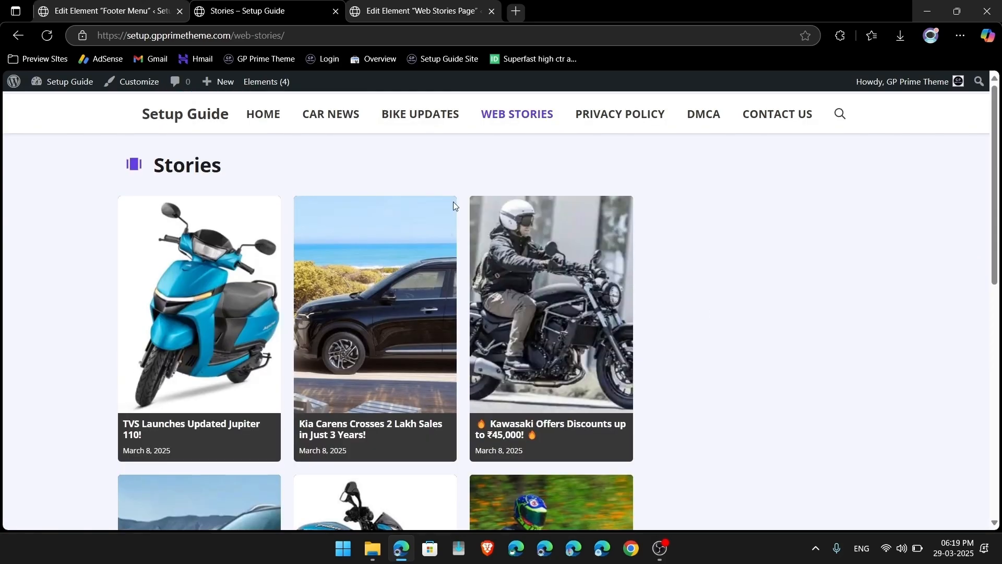
left_click(412, 10)
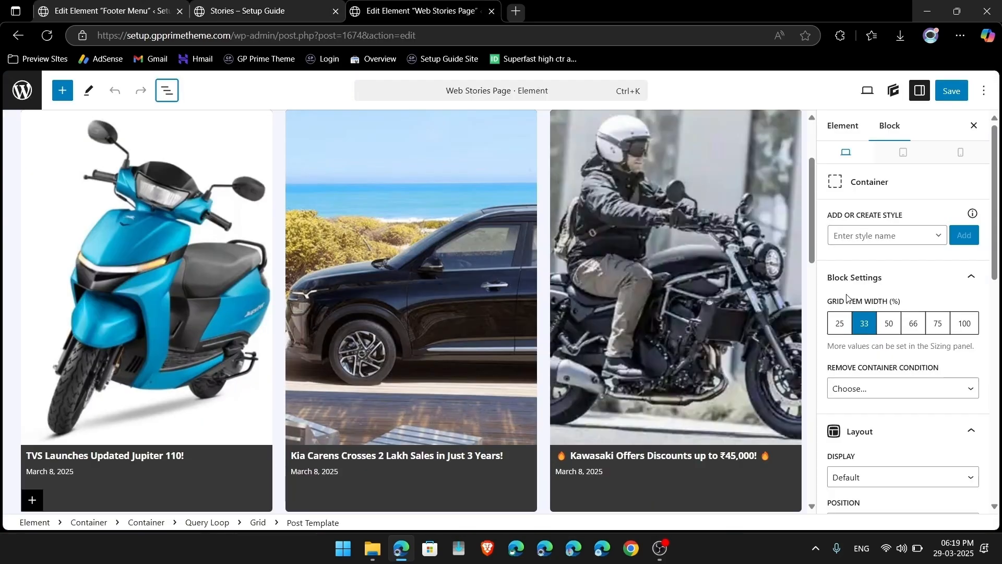
left_click(248, 11)
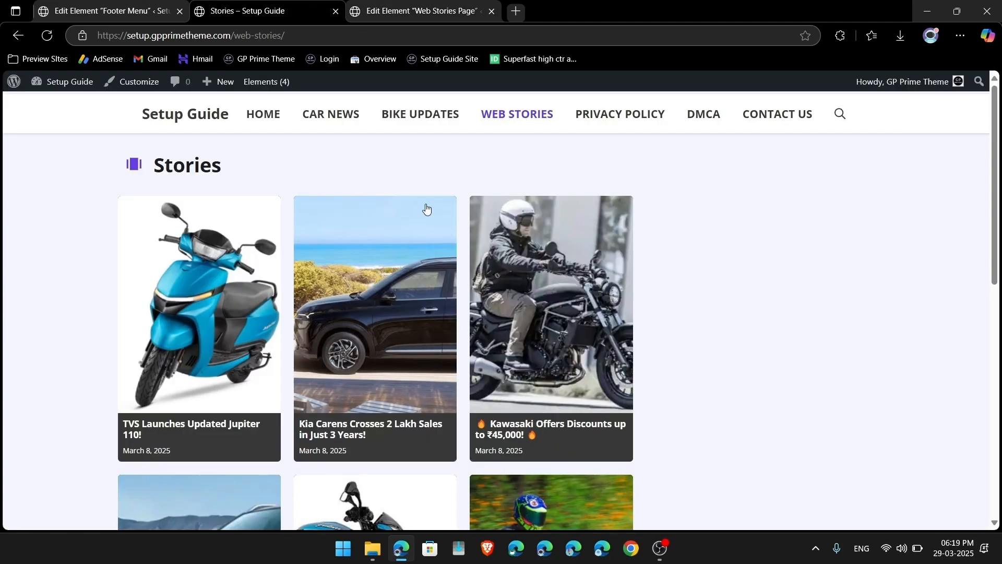
left_click(416, 5)
Step: Set the Post Template's grid item width to 25% and save the template
left_click(848, 331)
scroll(605, 352, "up", 2)
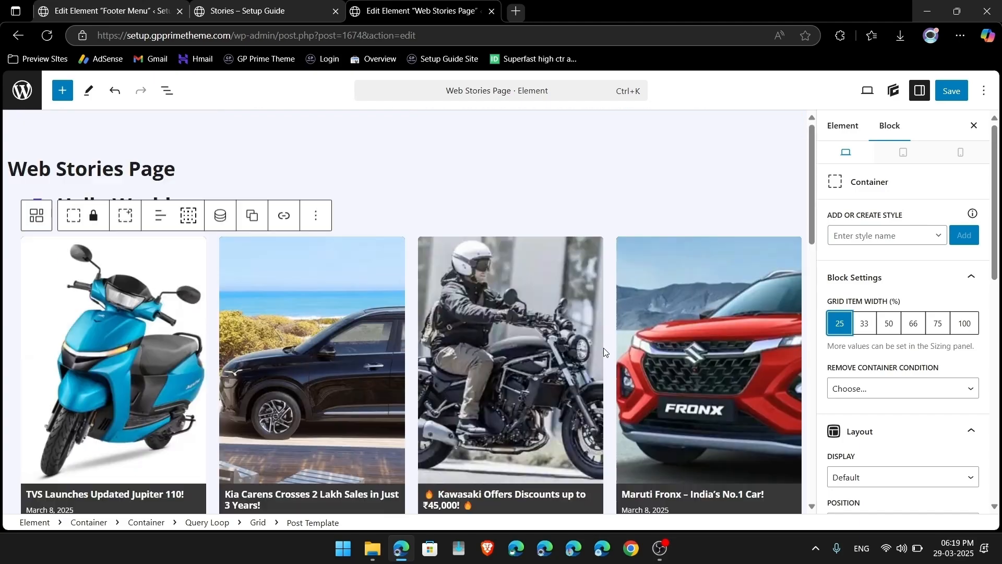
left_click(951, 91)
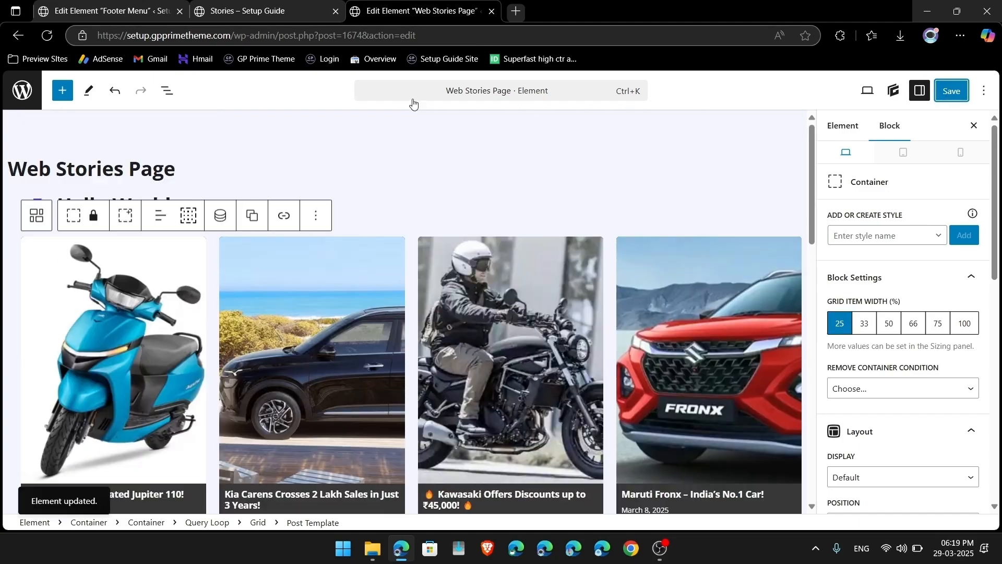
left_click(215, 5)
Step: Reload the live Stories page and scroll through the four-per-row story grid
left_click(42, 38)
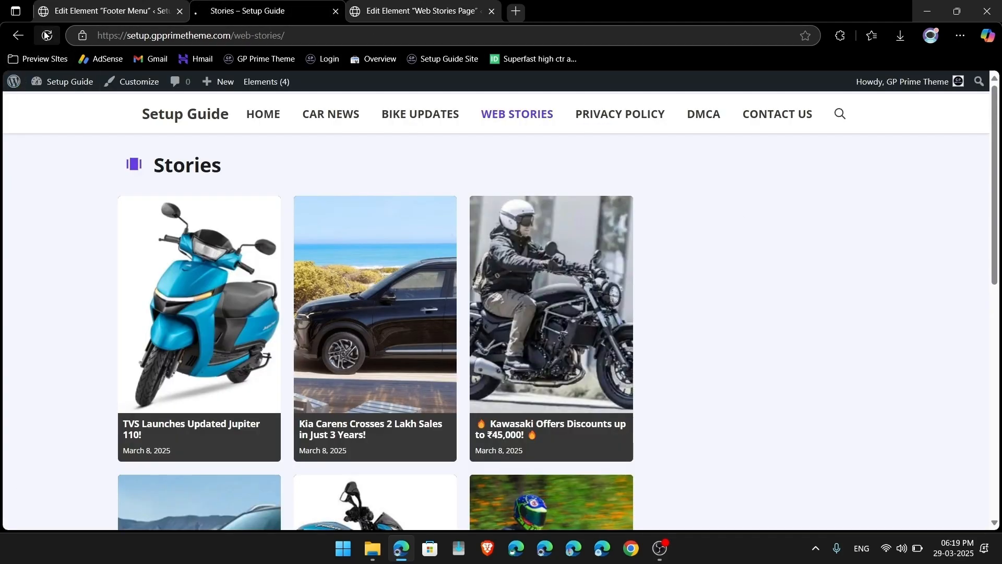
scroll(300, 385, "down", 3)
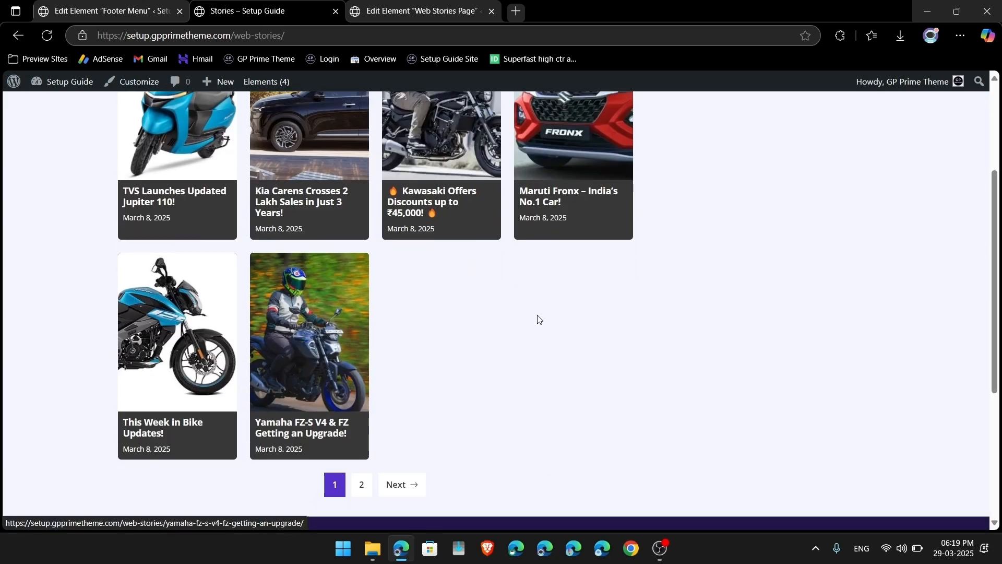
scroll(536, 317, "up", 3)
mouse_move(272, 90)
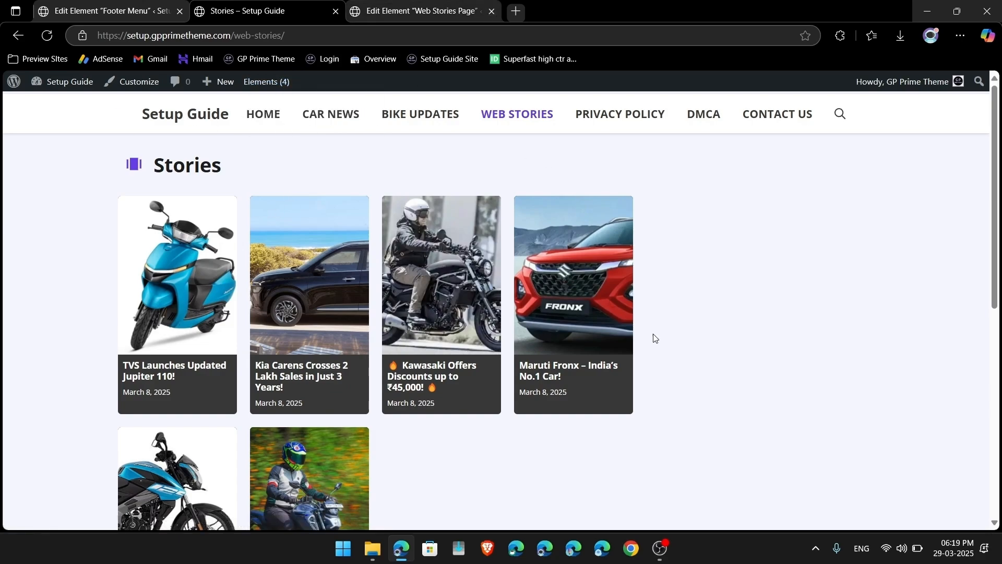
scroll(653, 336, "down", 10)
scroll(654, 336, "up", 10)
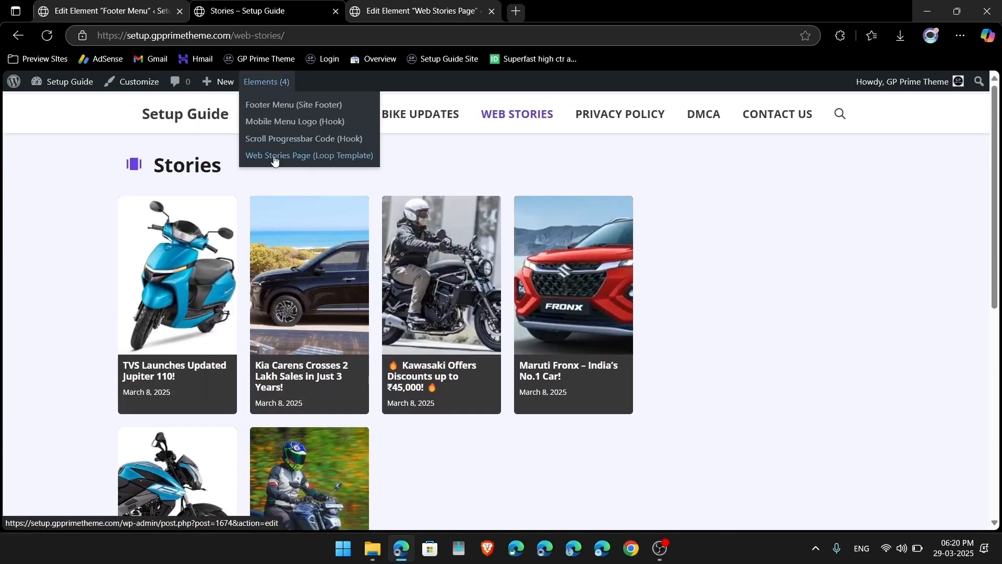
Step: Leave the Web Stories Page template and scroll through the 15 published Elements
left_click(274, 155)
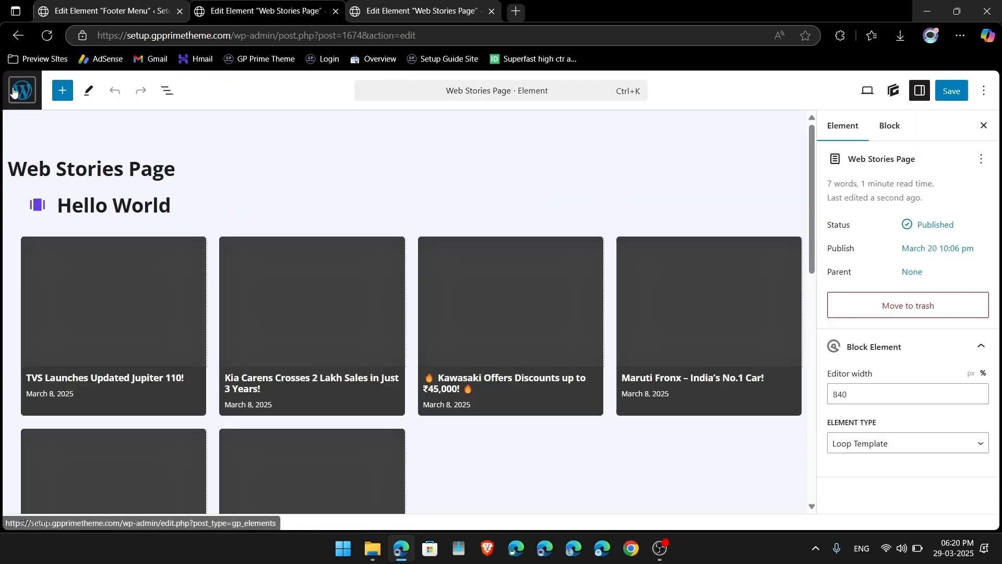
left_click(14, 91)
scroll(97, 472, "down", 2)
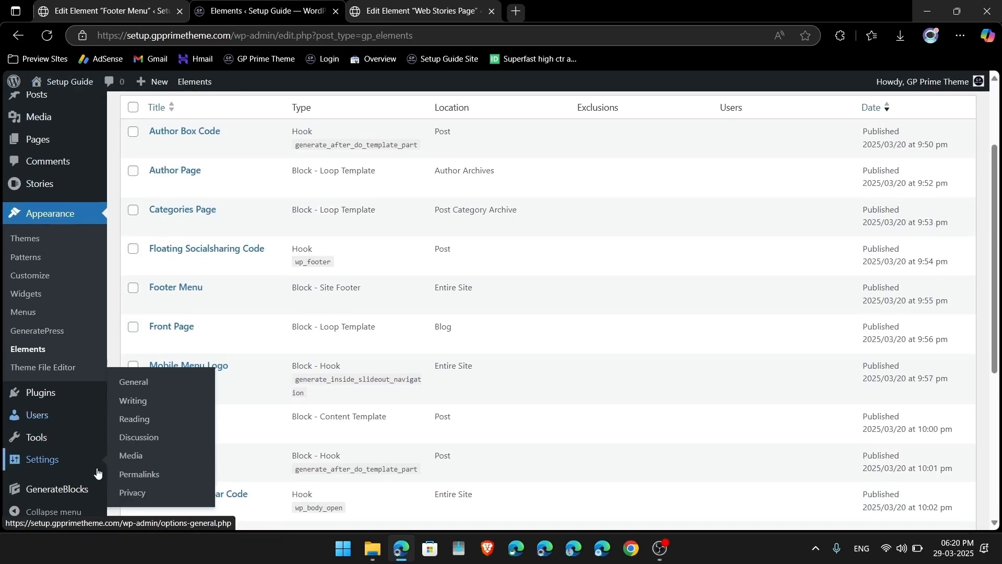
scroll(230, 329, "up", 2)
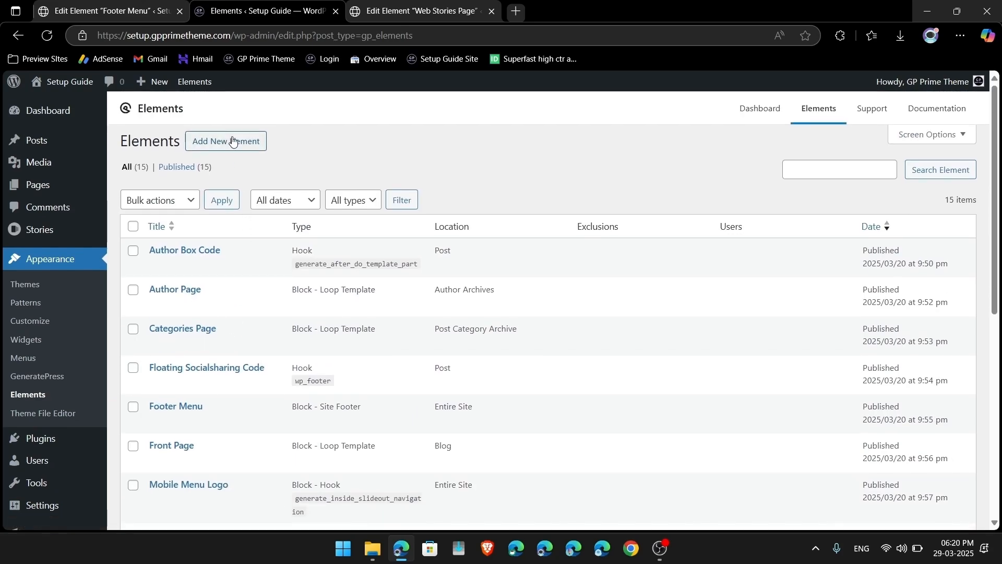
scroll(246, 308, "down", 8)
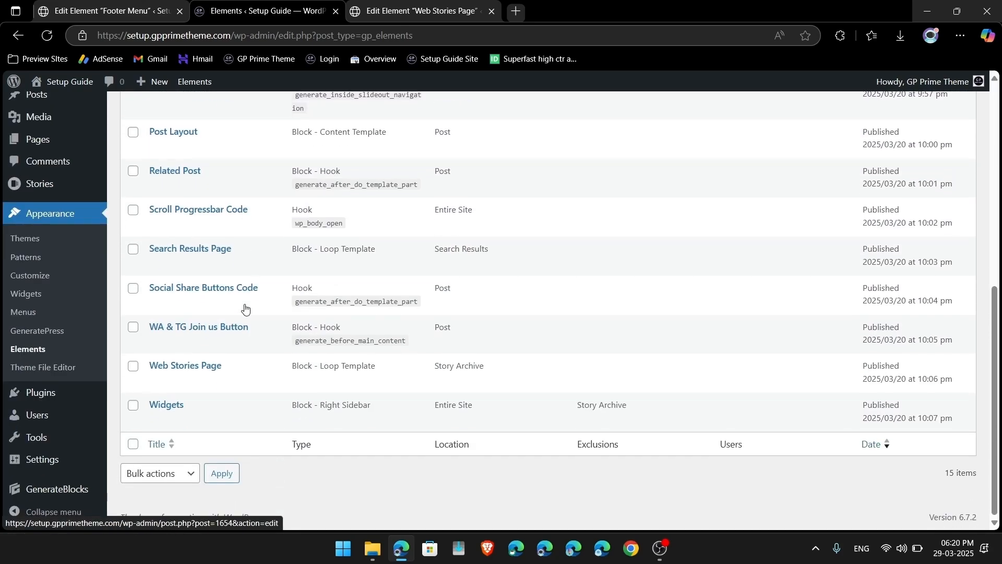
mouse_move(193, 387)
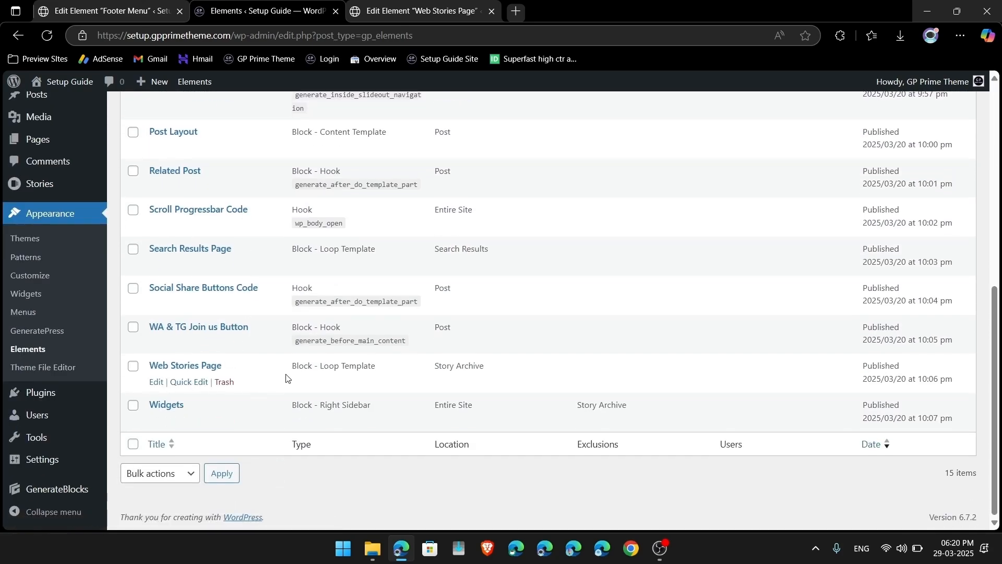
mouse_move(223, 423)
scroll(207, 363, "up", 2)
scroll(207, 360, "up", 6)
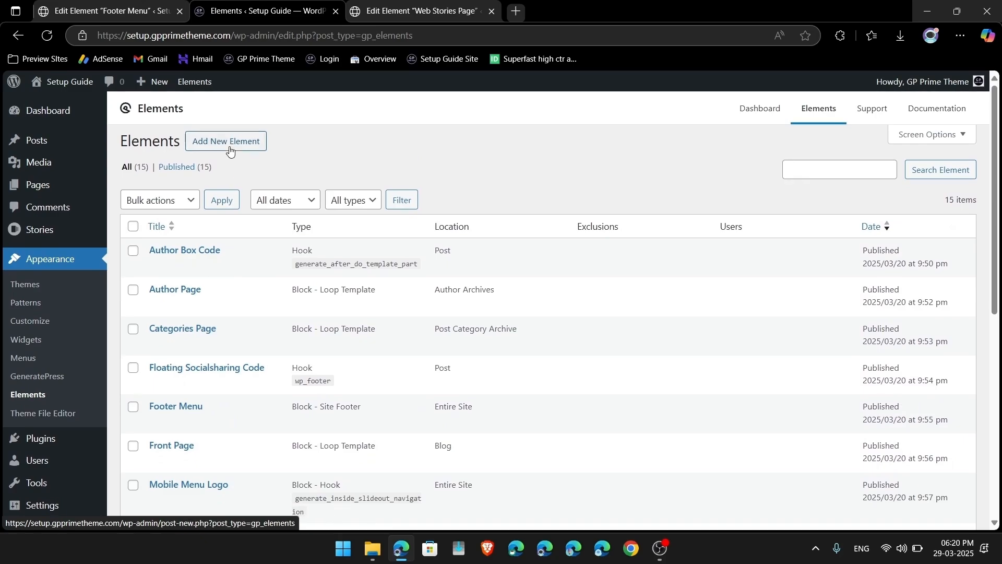
scroll(248, 322, "down", 2)
scroll(247, 322, "down", 1)
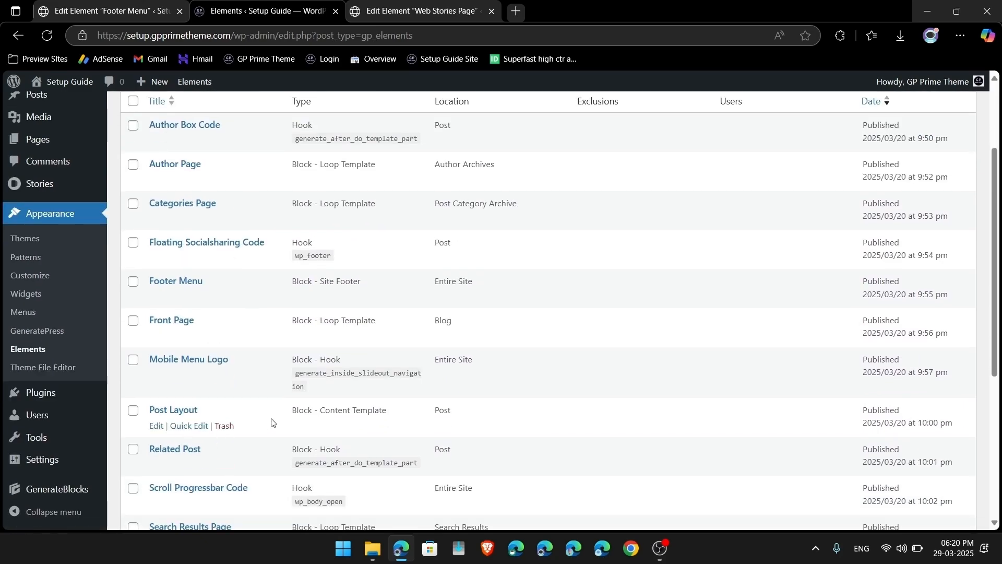
scroll(271, 422, "up", 1)
scroll(271, 423, "up", 3)
scroll(258, 151, "down", 1)
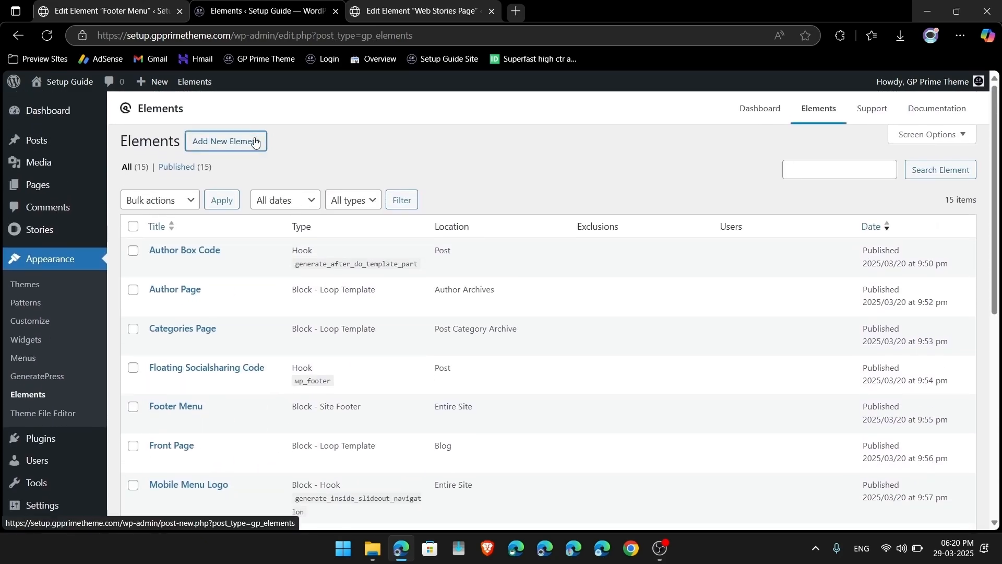
left_click(254, 142)
Step: Create and publish a Layout element 'Web Story Layout' using Content (no sidebars)
left_click(373, 318)
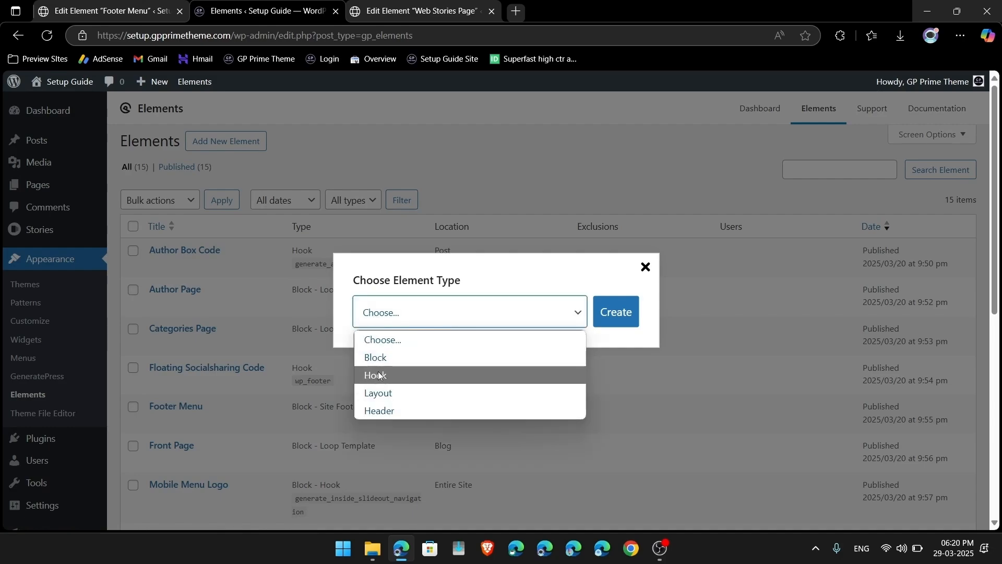
left_click(380, 394)
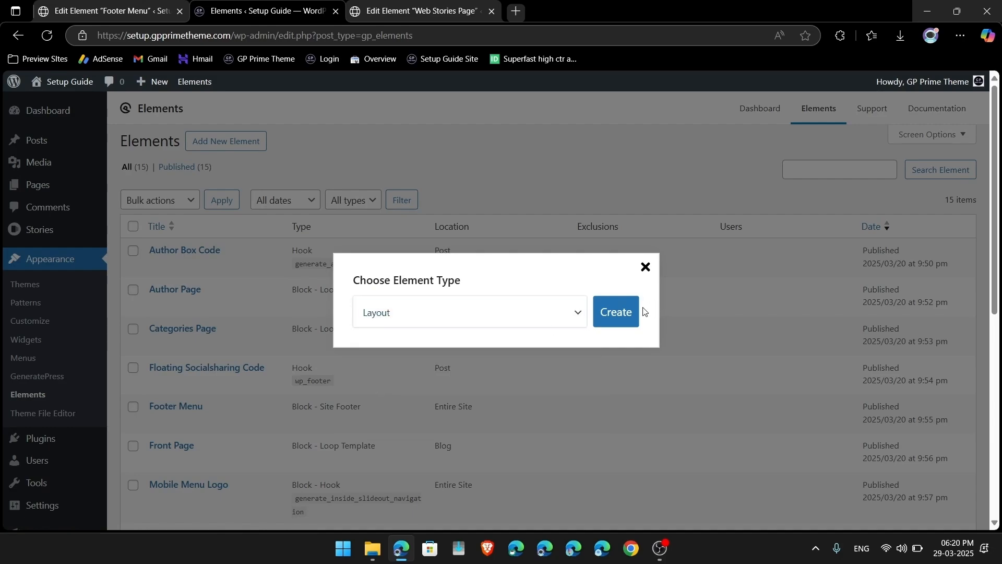
left_click(620, 317)
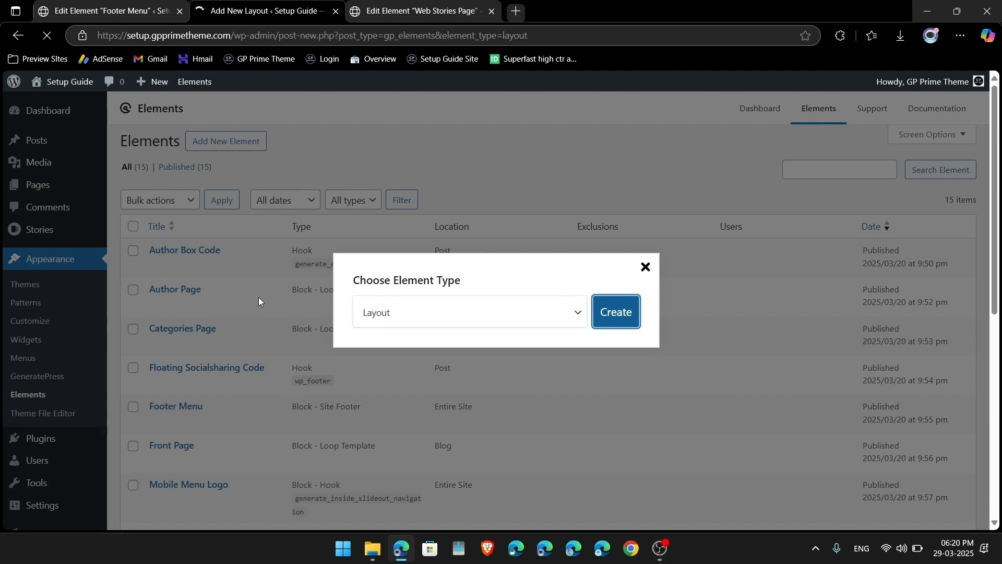
type("Web Sot")
key("BackSpace")
key("BackSpace")
type("tory Layout")
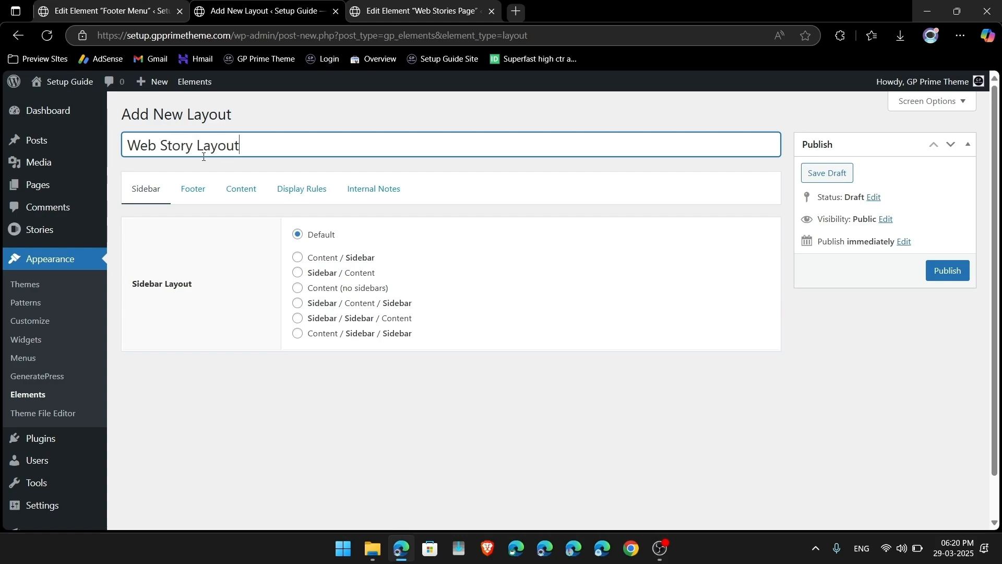
left_click(298, 289)
left_click(196, 196)
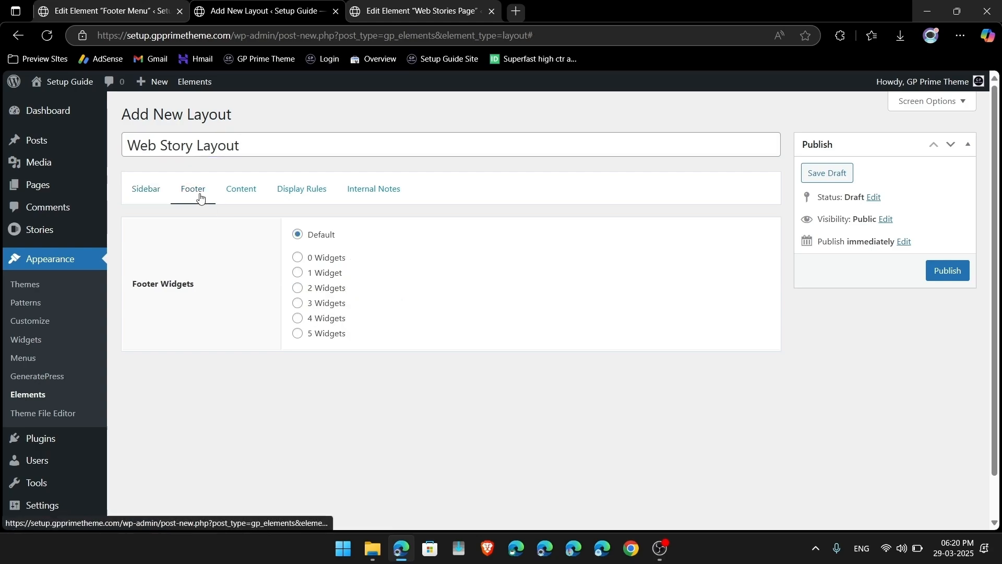
left_click(255, 196)
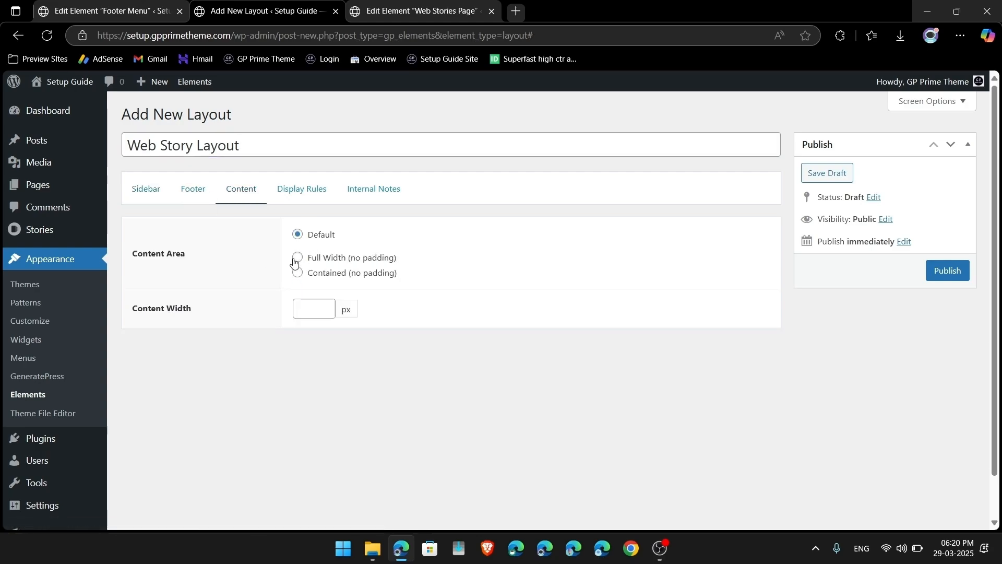
left_click(944, 270)
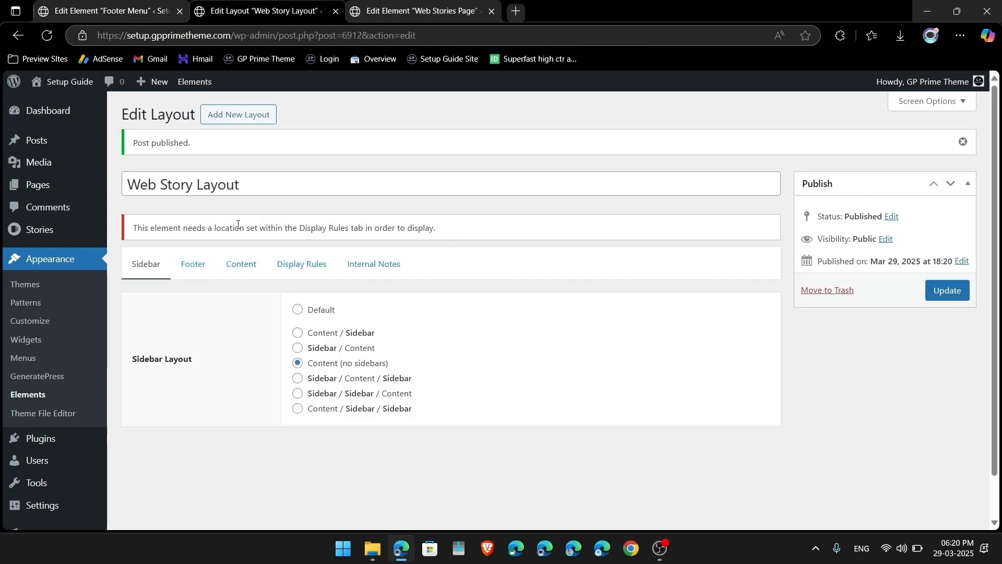
Step: Set the layout's display rule location to Story Archive and update it
left_click(296, 274)
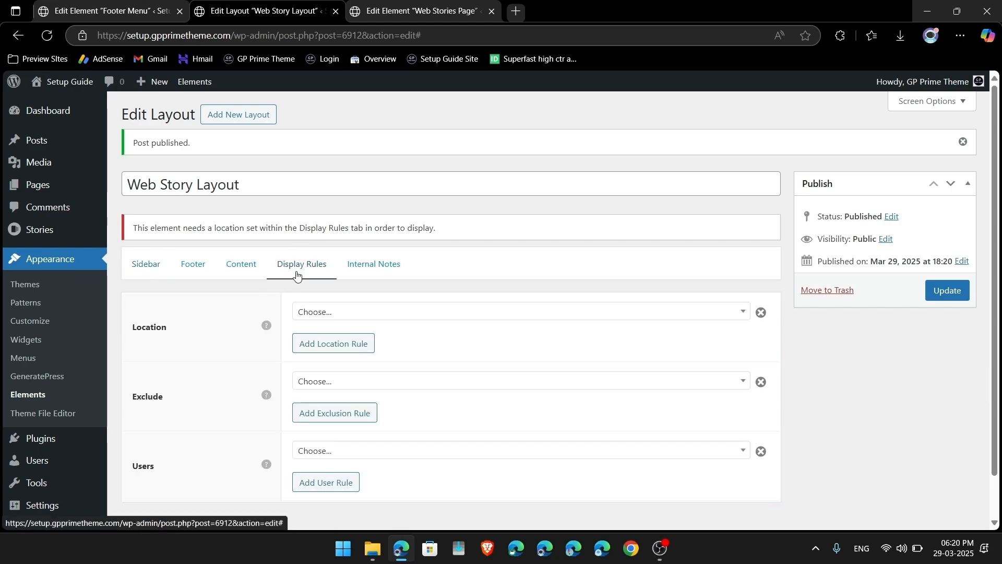
left_click(355, 317)
type("web")
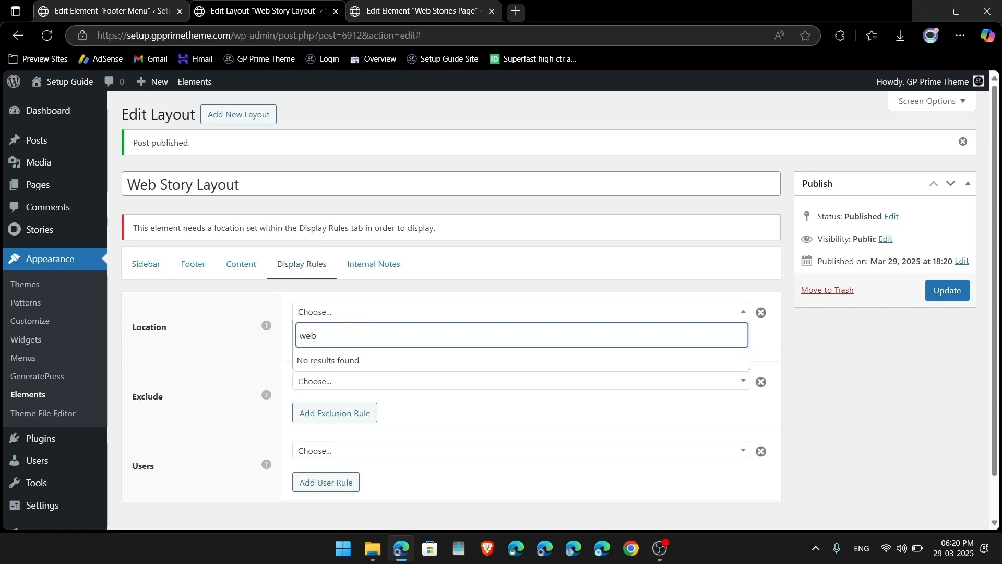
key("BackSpace")
type("web")
key("BackSpace")
key("BackSpace")
key("BackSpace")
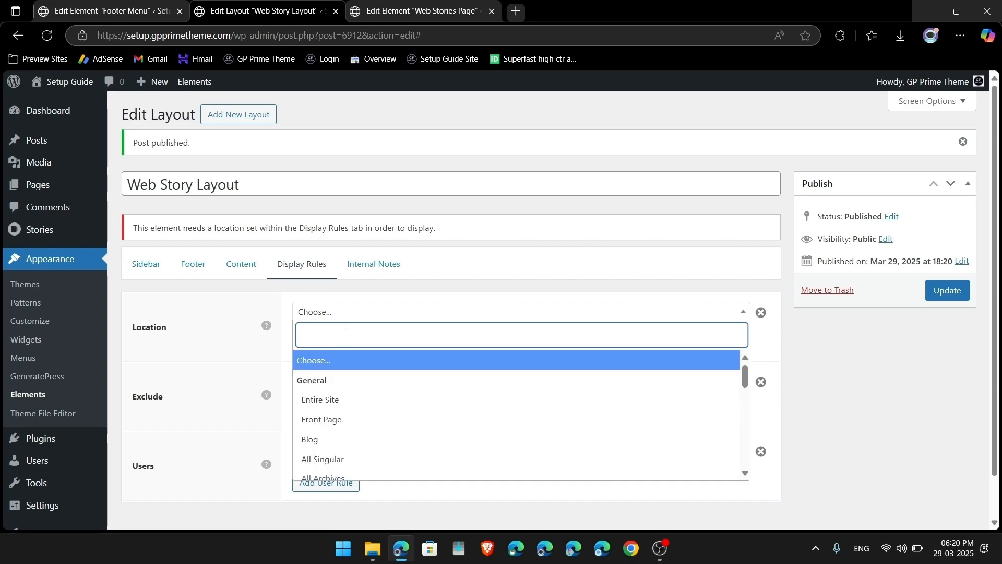
type("sto")
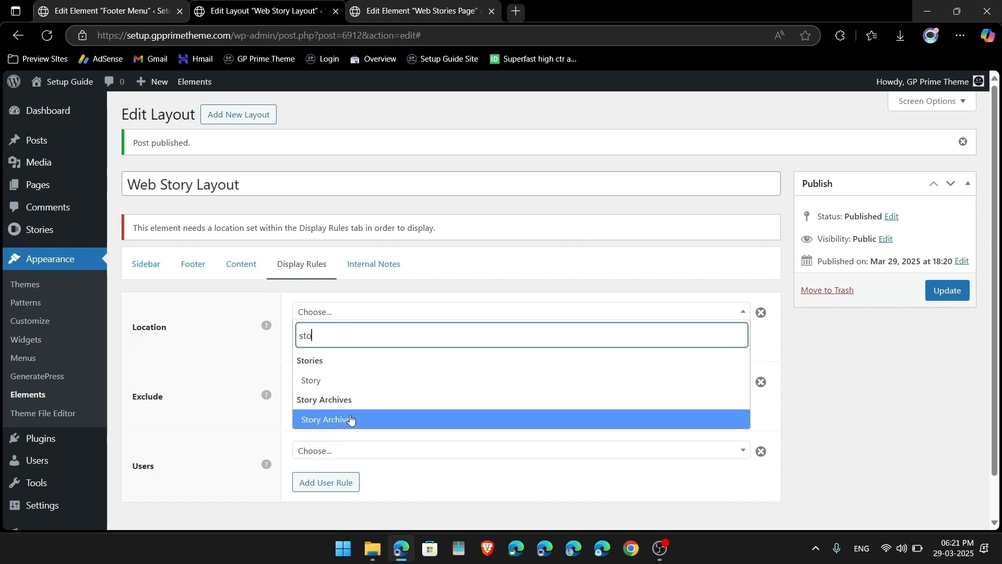
left_click(348, 419)
left_click(948, 290)
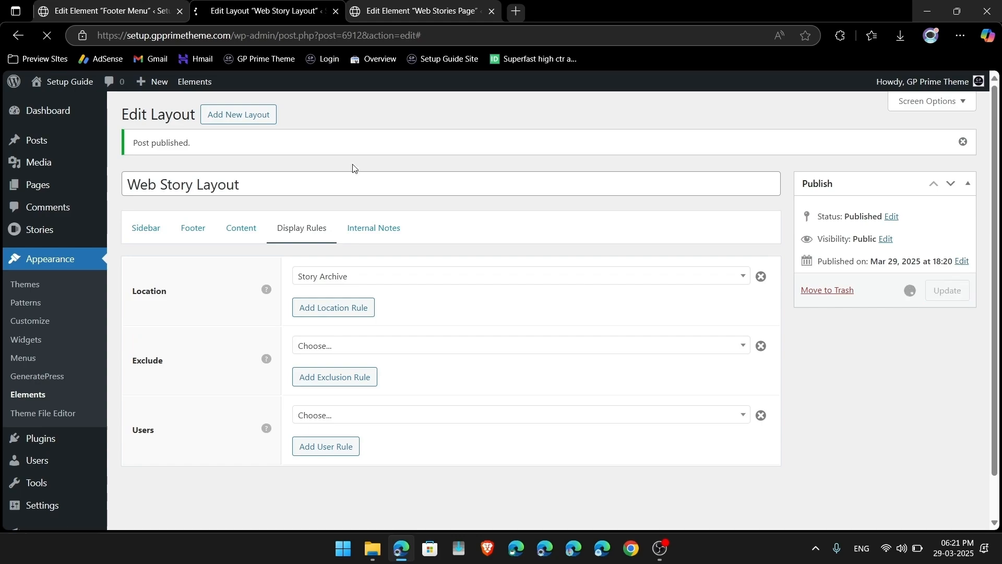
mouse_move(57, 86)
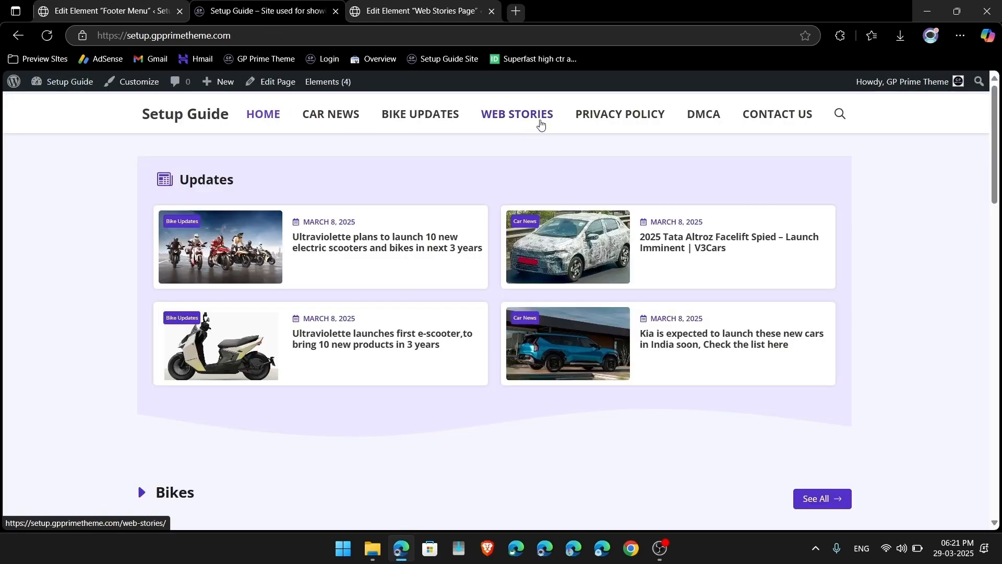
Step: Glance over the live Stories page, Footer Menu editor and site, then reopen the Web Stories Page editor
left_click(541, 124)
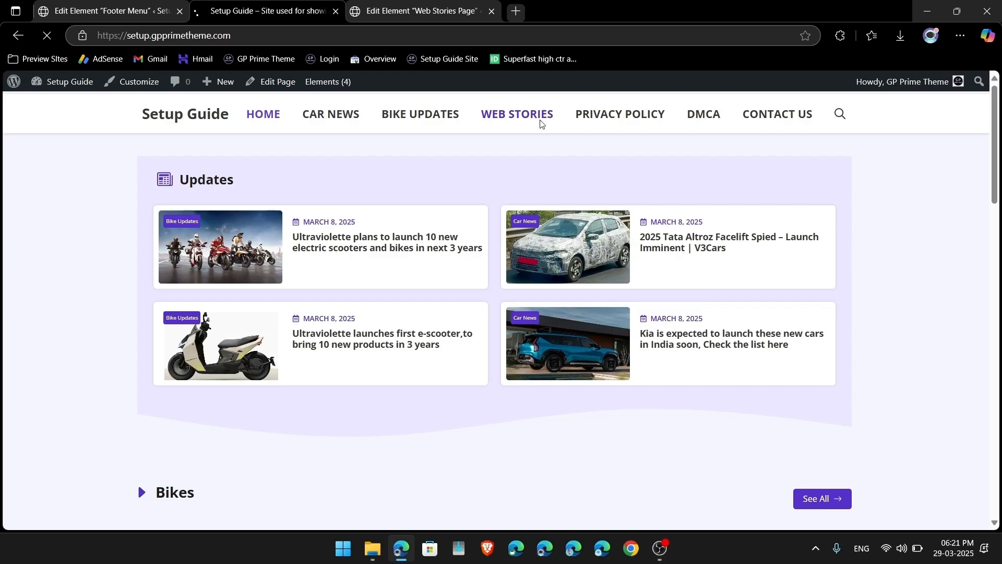
scroll(548, 405, "down", 5)
scroll(550, 406, "up", 4)
scroll(549, 406, "up", 2)
scroll(549, 406, "down", 8)
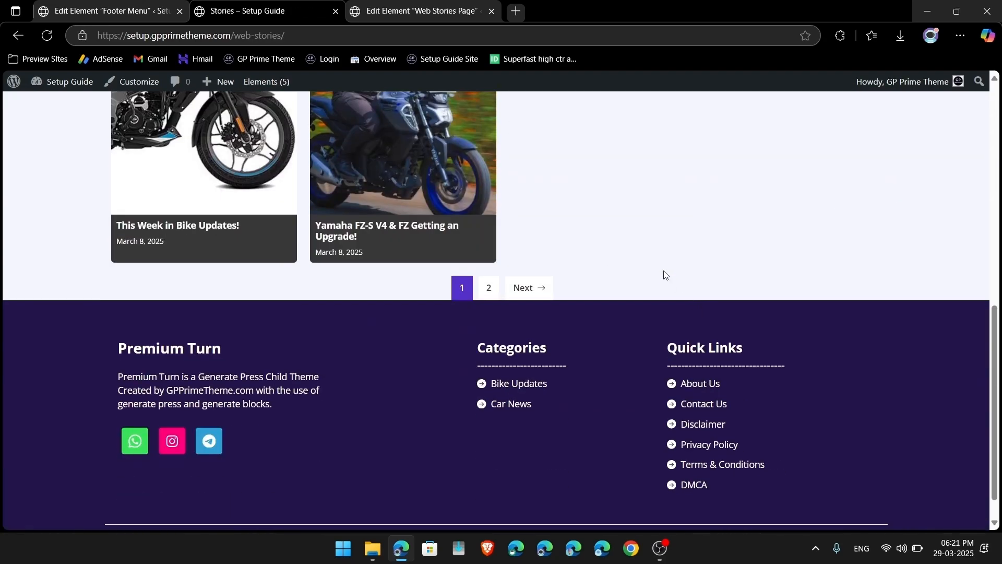
scroll(662, 275, "up", 10)
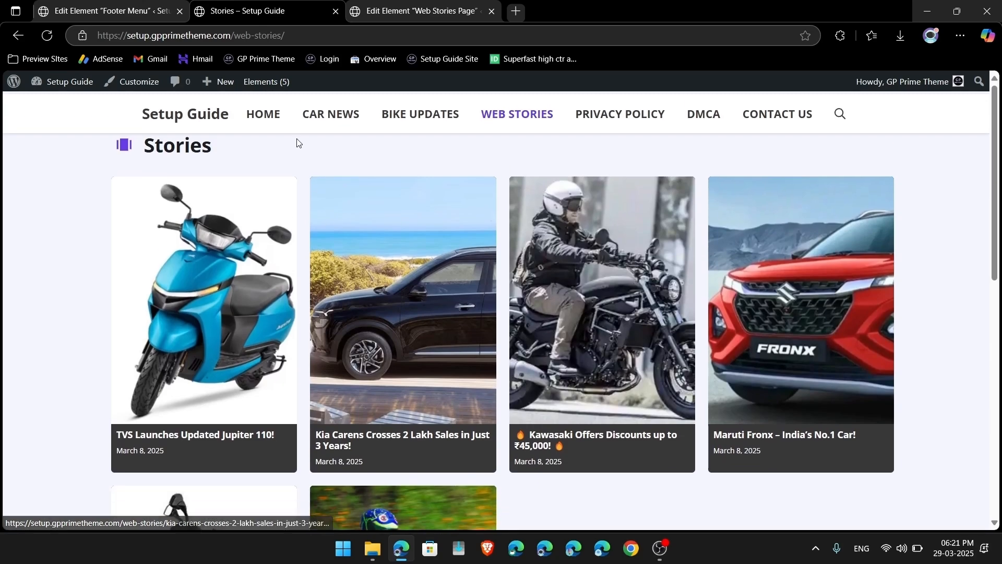
left_click(443, 3)
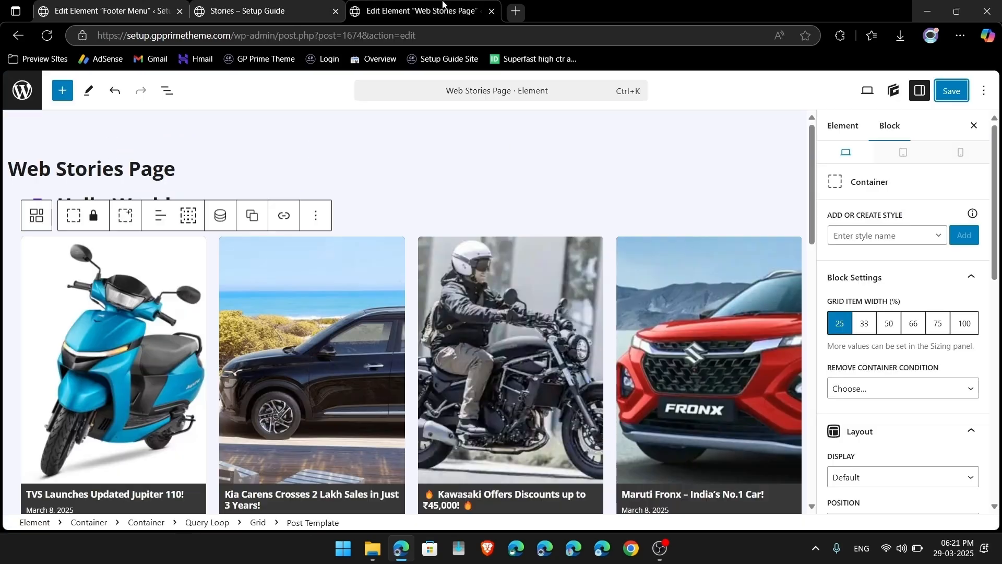
left_click(106, 3)
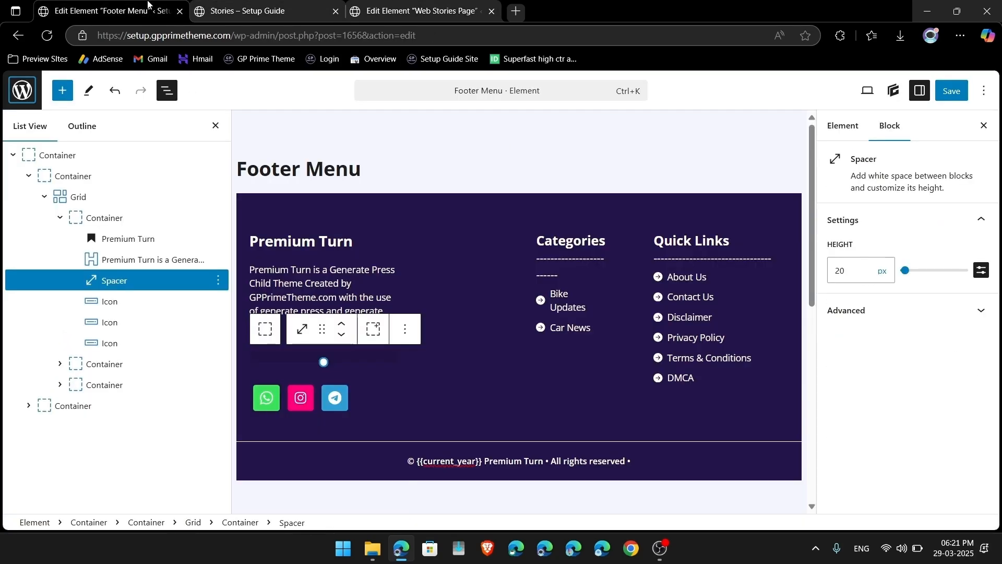
left_click(259, 20)
left_click(22, 40)
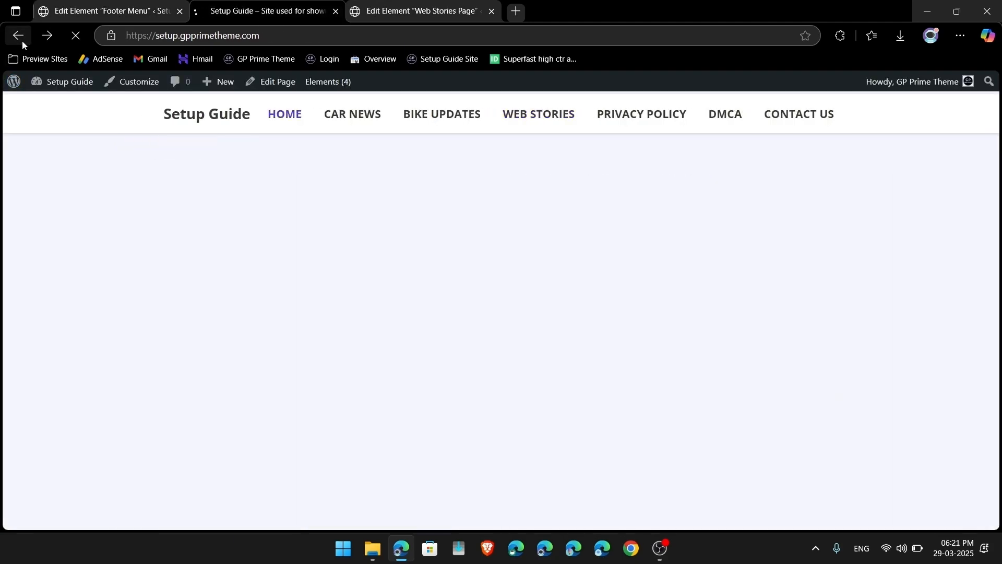
left_click(18, 36)
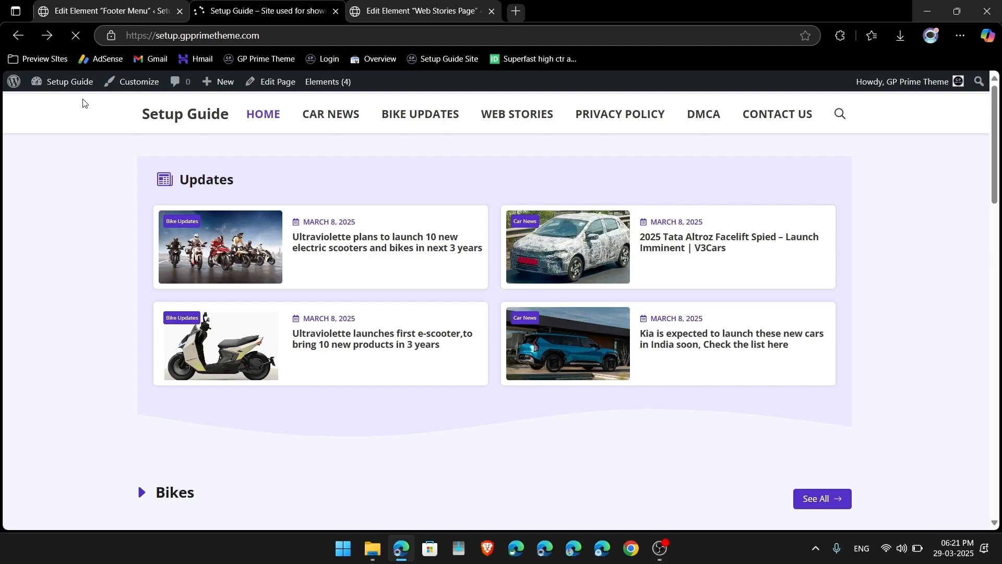
left_click(378, 4)
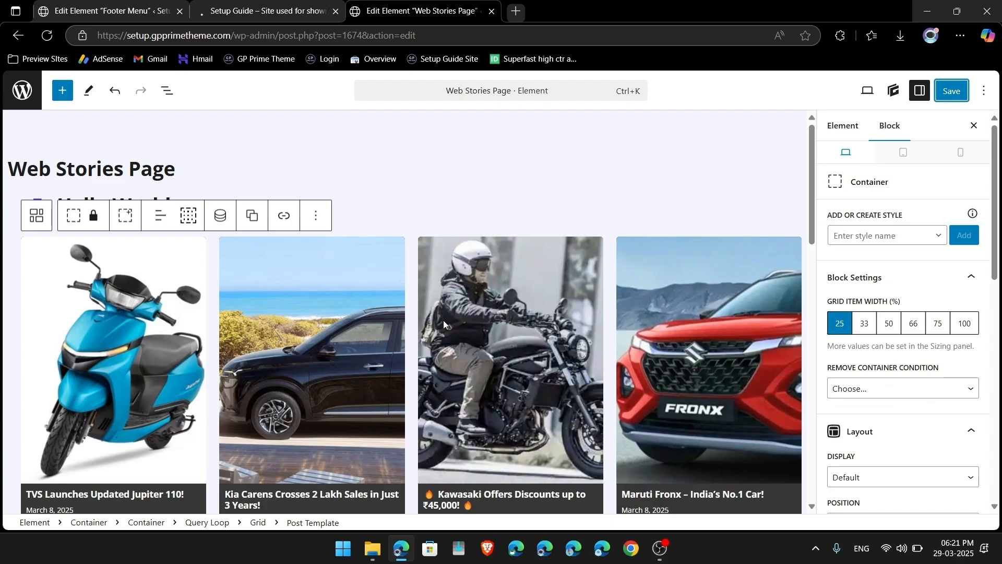
Step: Close the extra site tab and open Web Story Layout from the Elements list
scroll(444, 323, "down", 10)
scroll(444, 323, "up", 10)
left_click(22, 90)
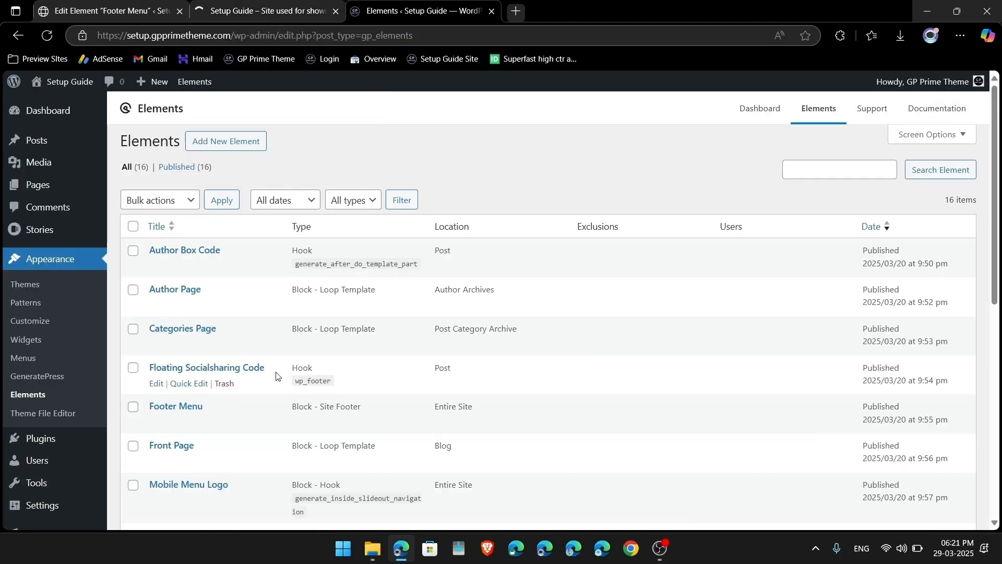
left_click(336, 11)
scroll(214, 341, "down", 5)
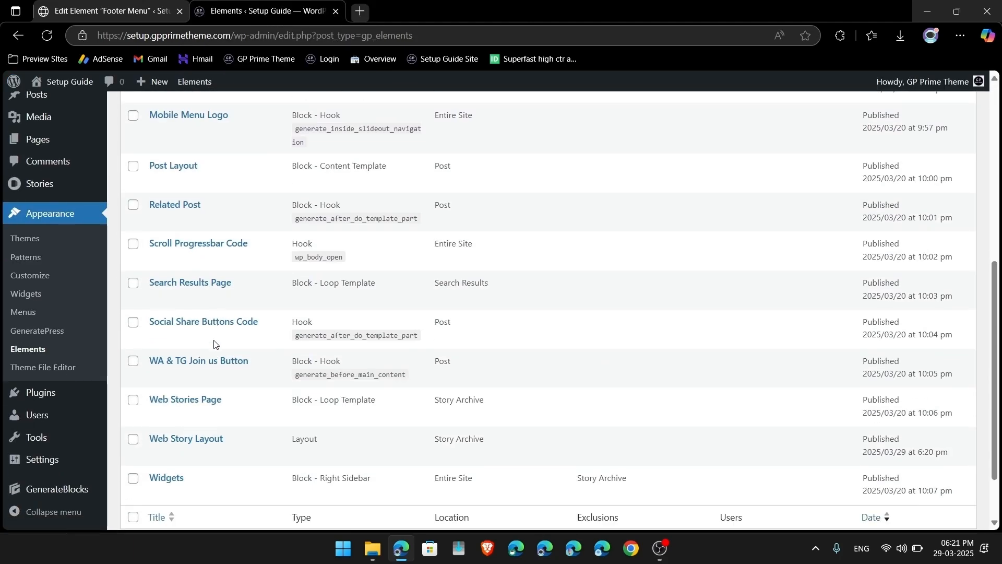
scroll(214, 342, "down", 2)
left_click(157, 382)
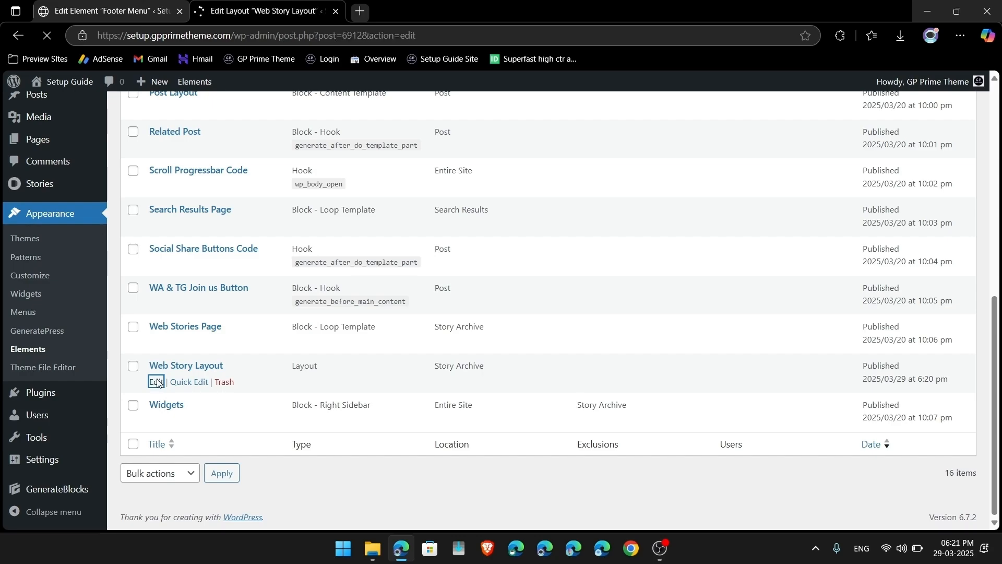
Step: Switch the content area to Contained (no padding) and update the layout
left_click(298, 191)
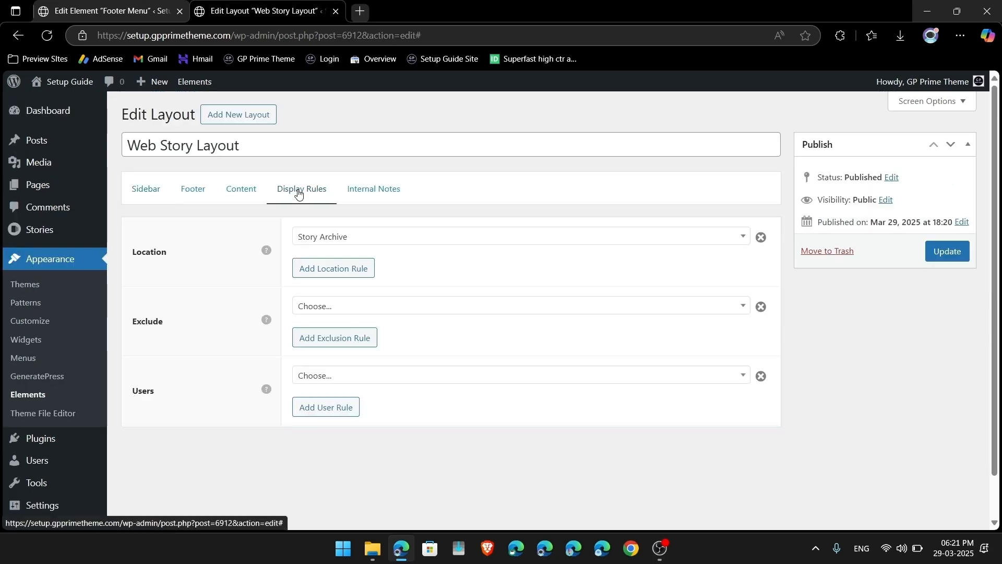
left_click(242, 191)
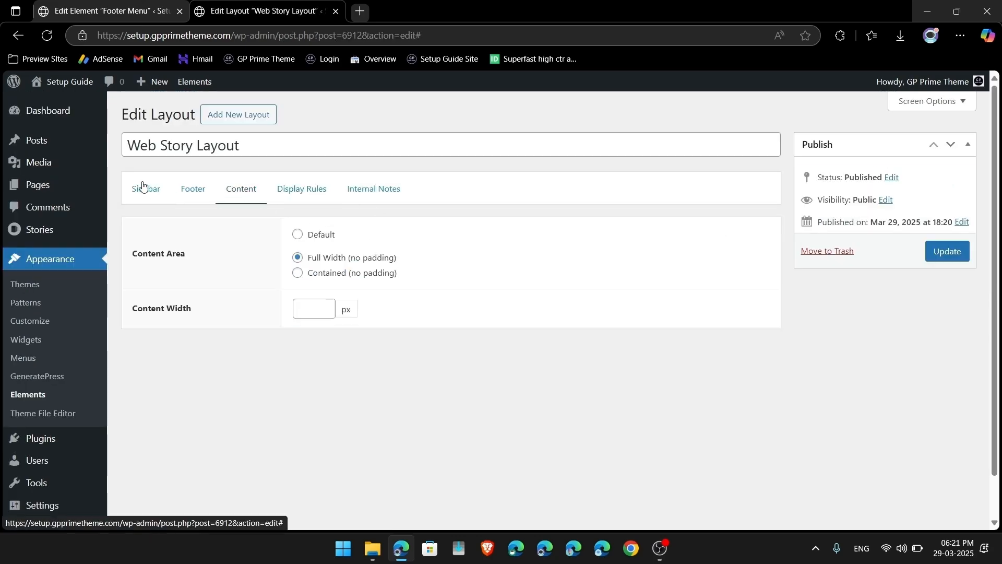
left_click(144, 189)
left_click(245, 192)
left_click(948, 252)
mouse_move(61, 85)
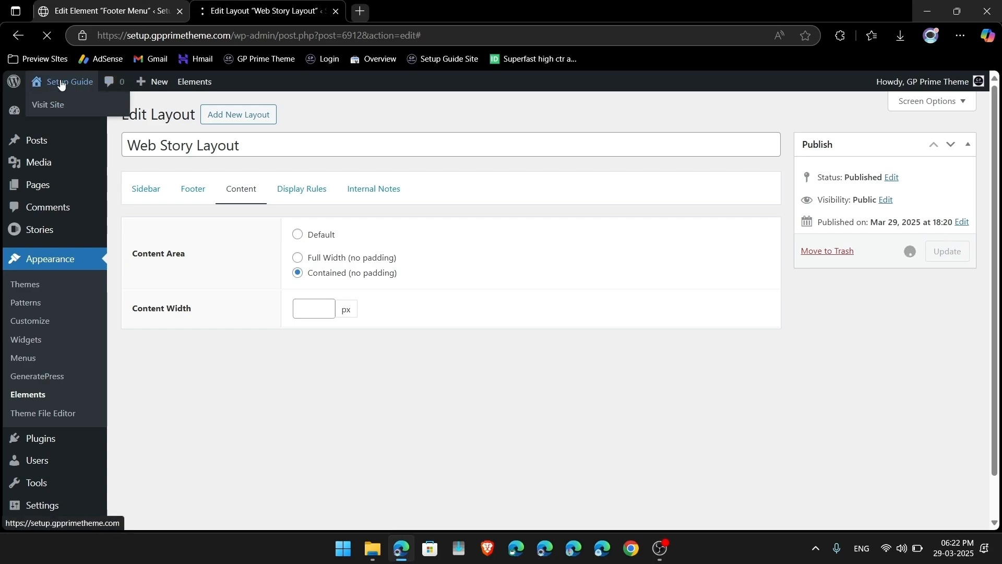
Step: Open the live site's Web Stories page in a new tab and close the layout editor
right_click(61, 83)
left_click(119, 95)
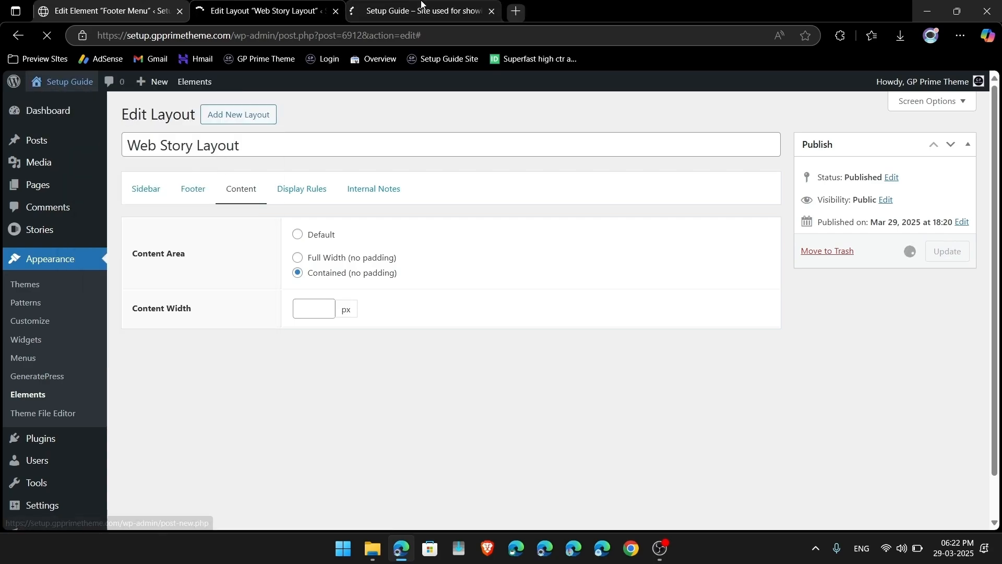
left_click(422, 5)
left_click(516, 116)
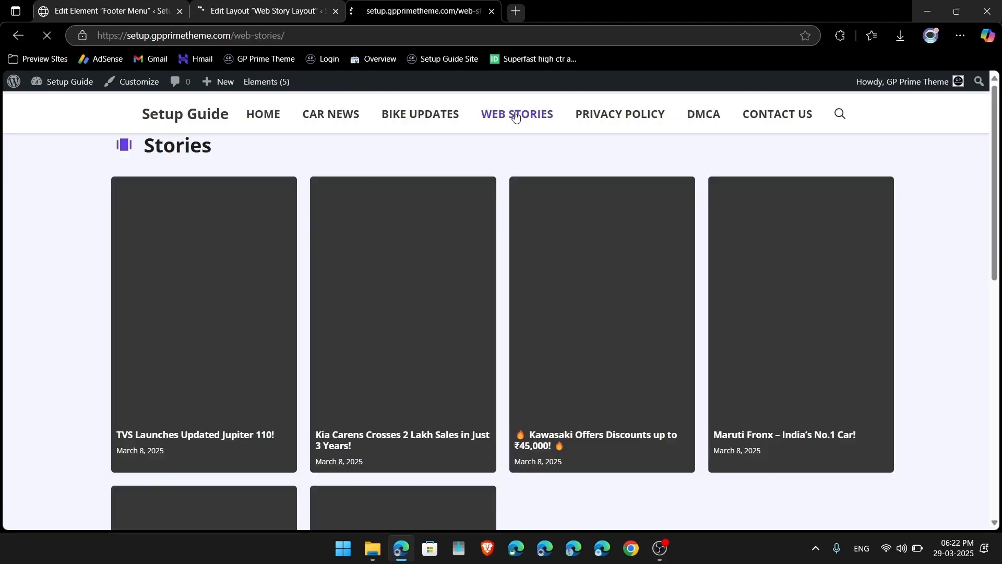
scroll(347, 245, "down", 3)
scroll(354, 294, "up", 3)
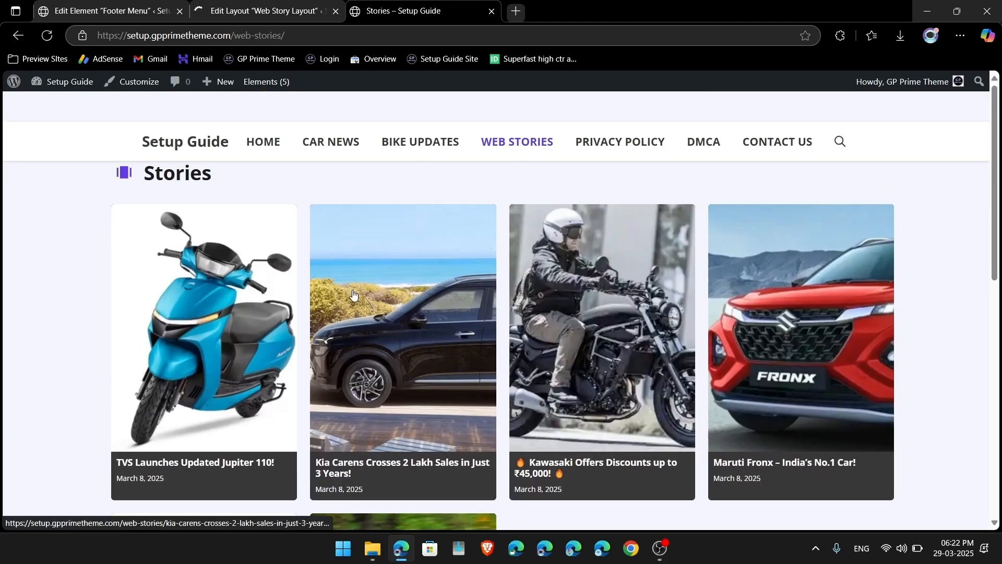
left_click(287, 9)
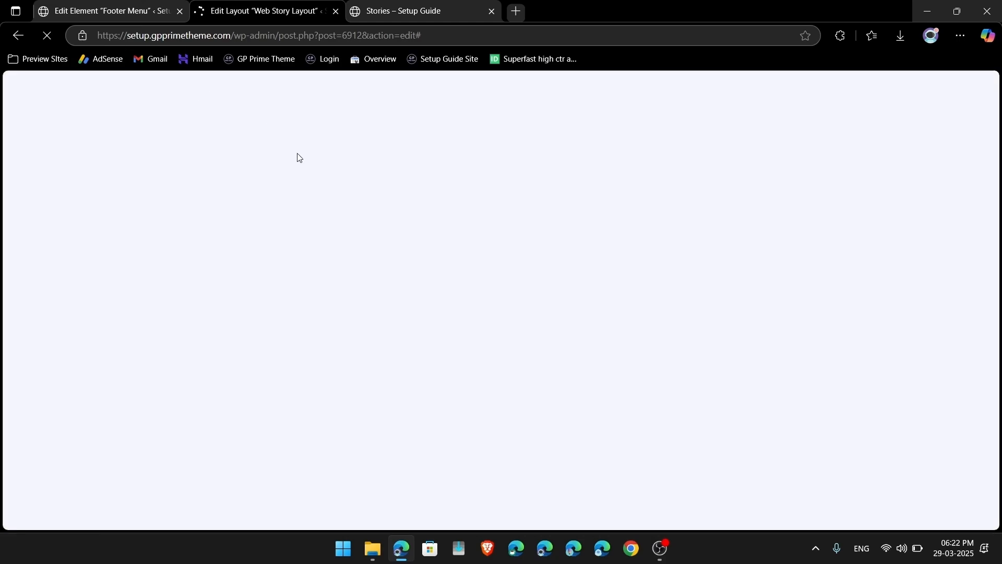
left_click(337, 11)
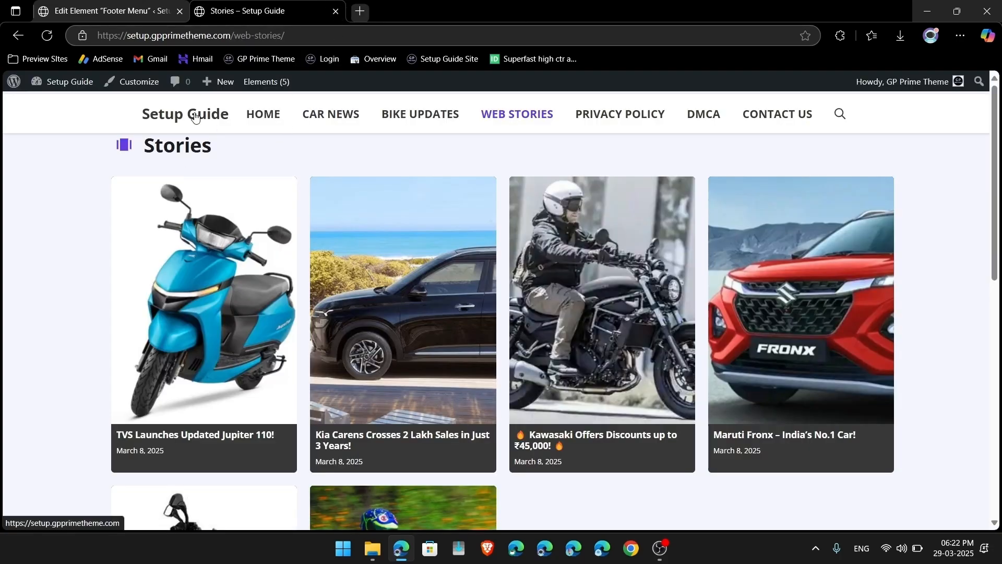
Step: Reload the Stories page and review the contained four-per-row grid without sidebar
key("F5")
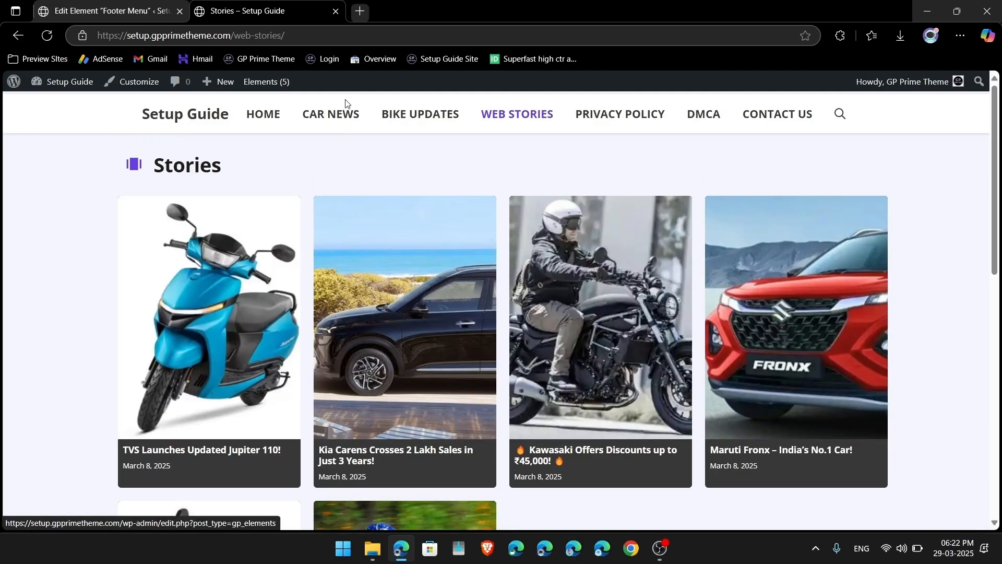
scroll(249, 339, "down", 7)
scroll(182, 300, "up", 7)
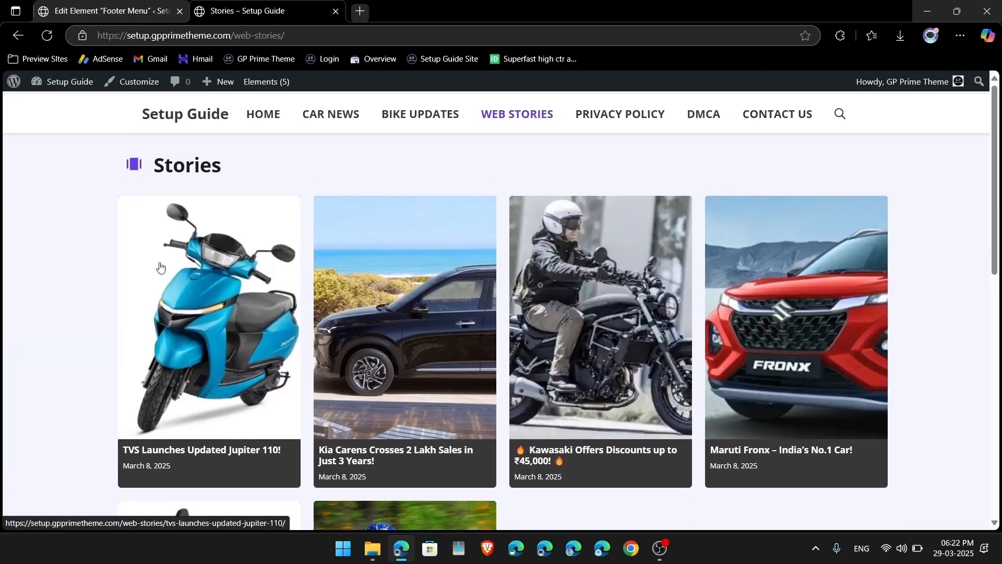
scroll(366, 403, "down", 10)
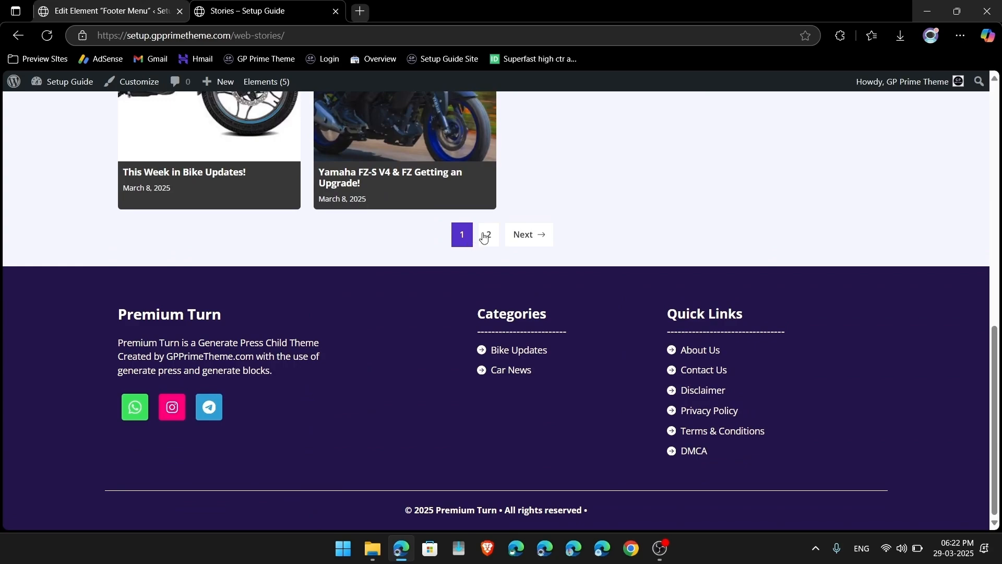
scroll(474, 237, "up", 10)
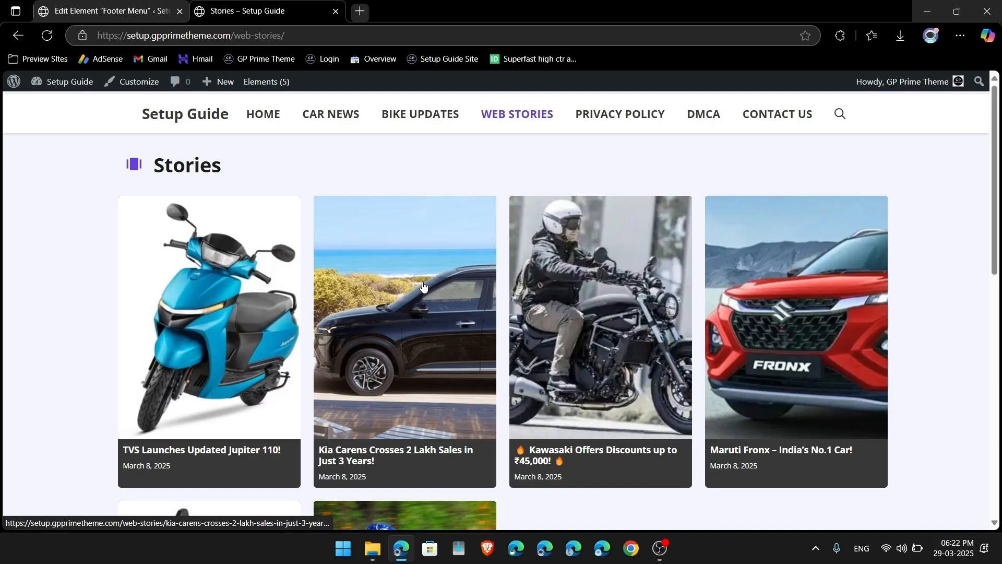
scroll(610, 387, "down", 10)
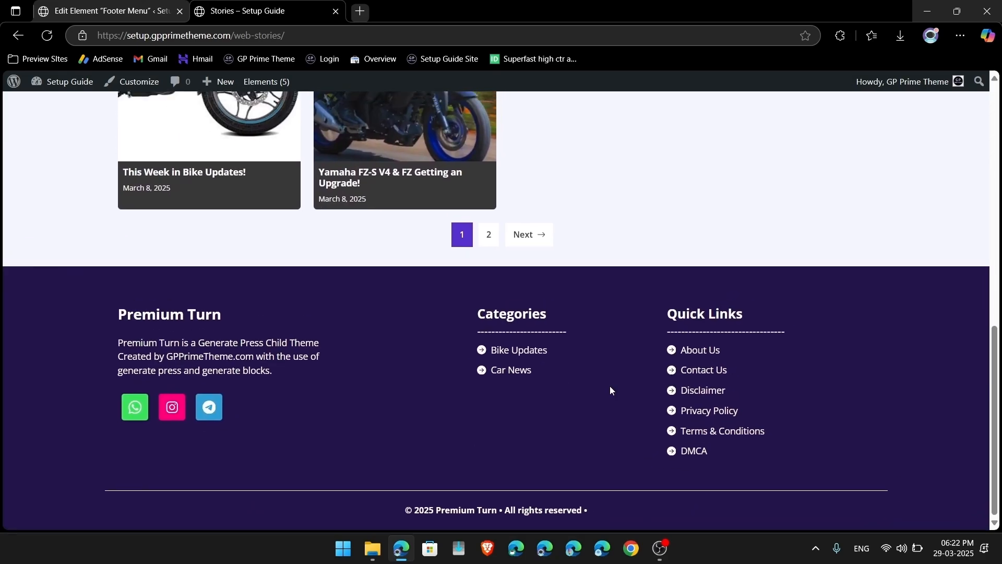
scroll(609, 389, "up", 10)
Step: Browse the Car News category, return to Web Stories, then visit the GP Prime Theme site
left_click(342, 115)
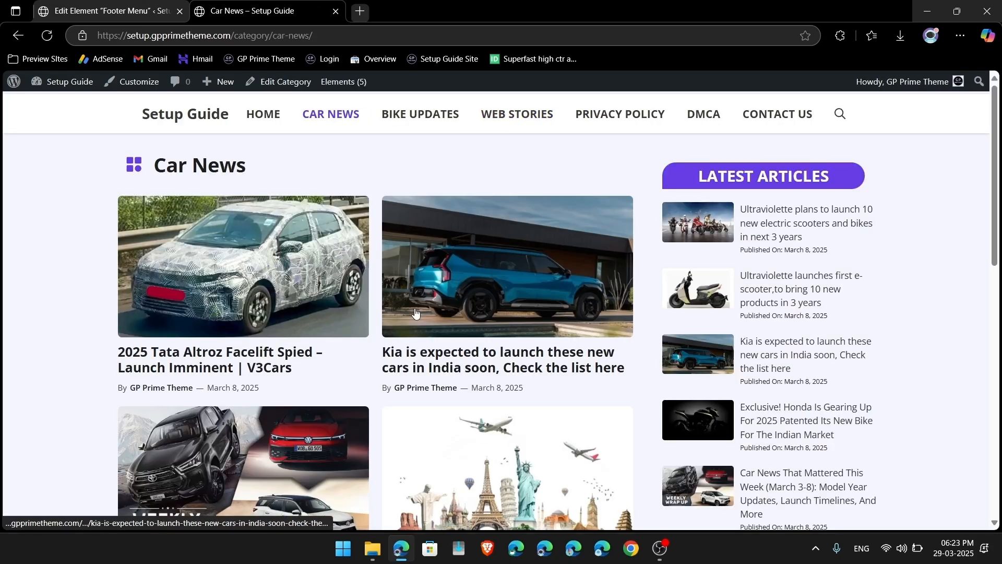
scroll(501, 528, "down", 4)
scroll(501, 528, "down", 15)
scroll(549, 470, "up", 20)
scroll(599, 405, "down", 1)
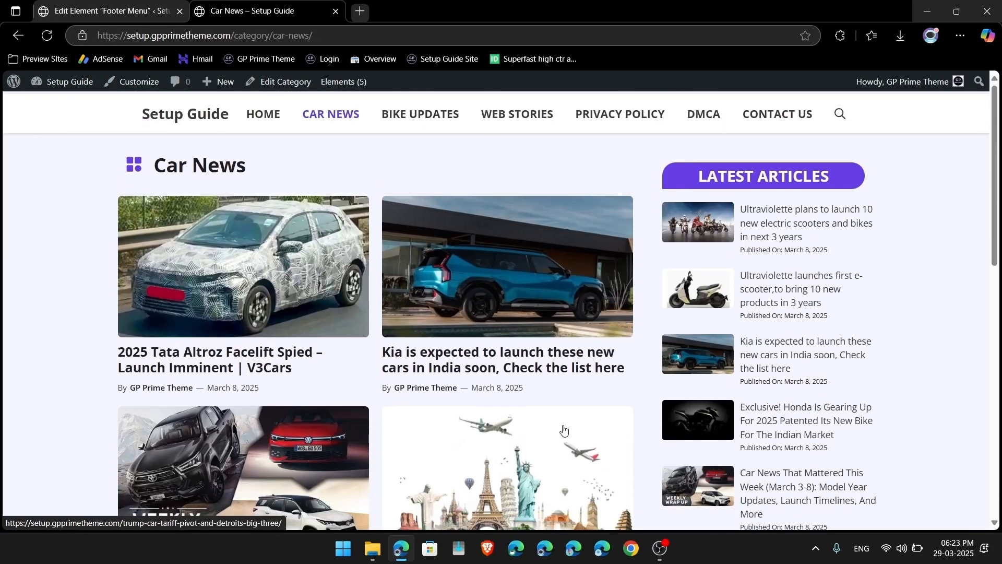
mouse_move(341, 93)
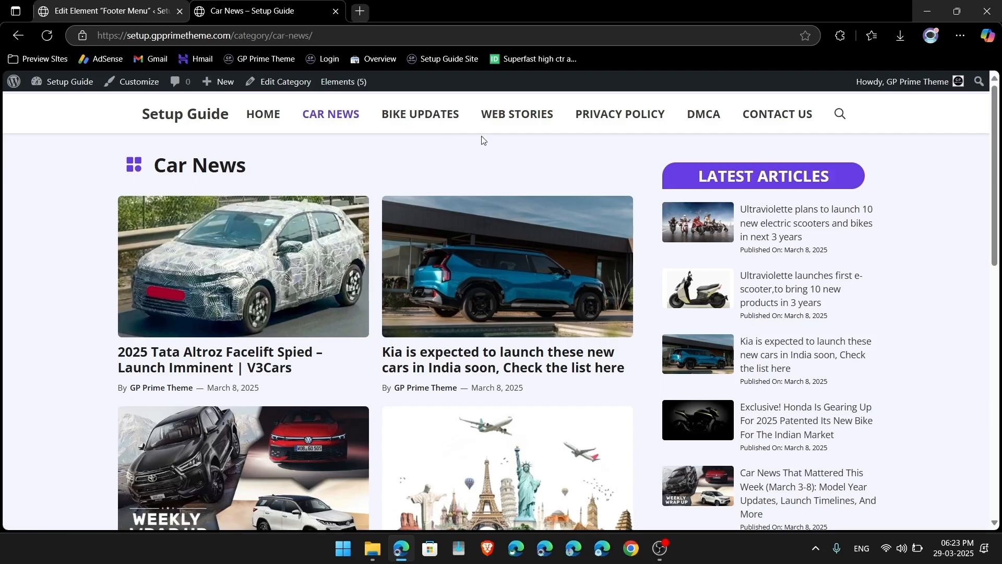
scroll(549, 391, "down", 5)
scroll(548, 391, "up", 4)
scroll(548, 391, "up", 1)
left_click(542, 123)
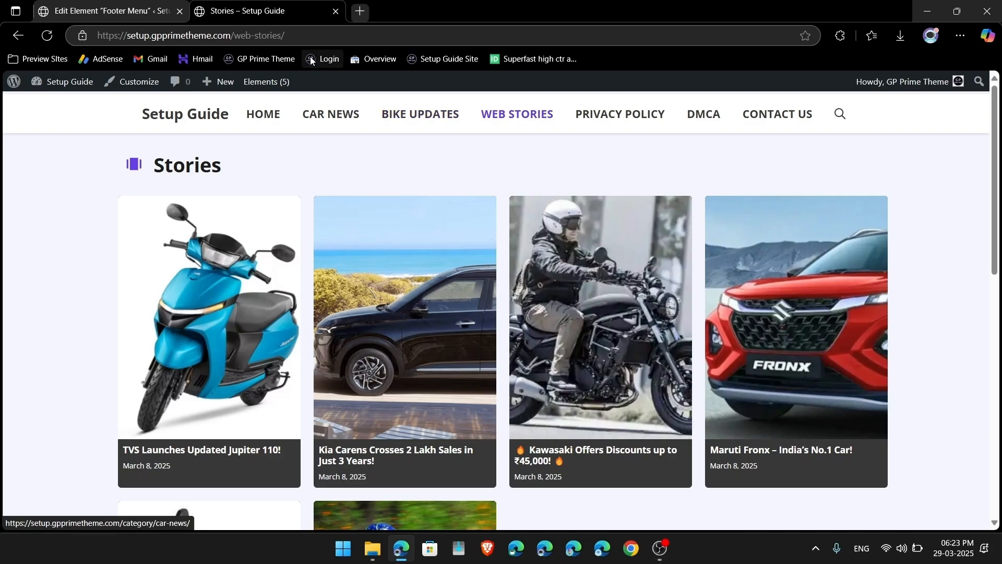
left_click(272, 58)
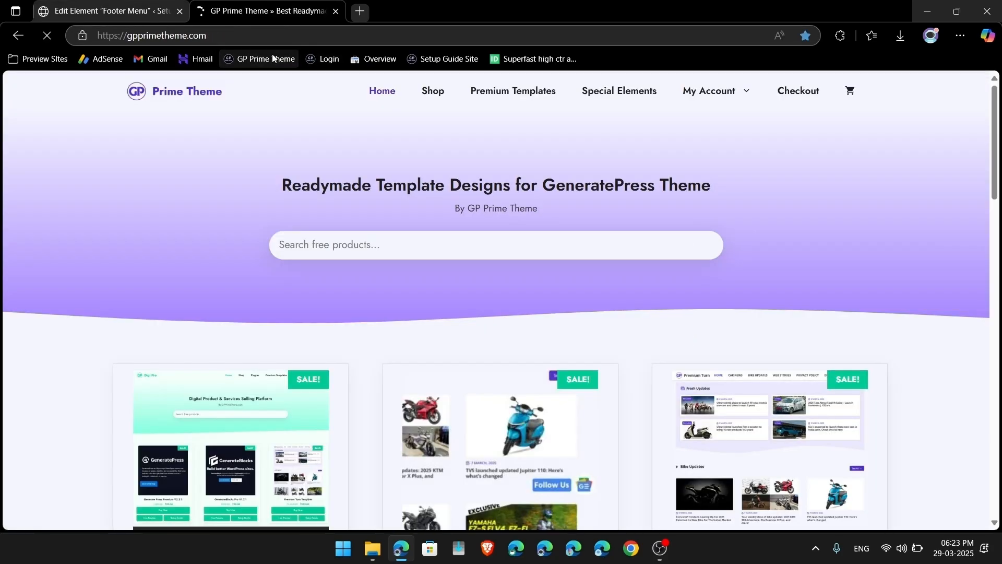
scroll(572, 312, "down", 5)
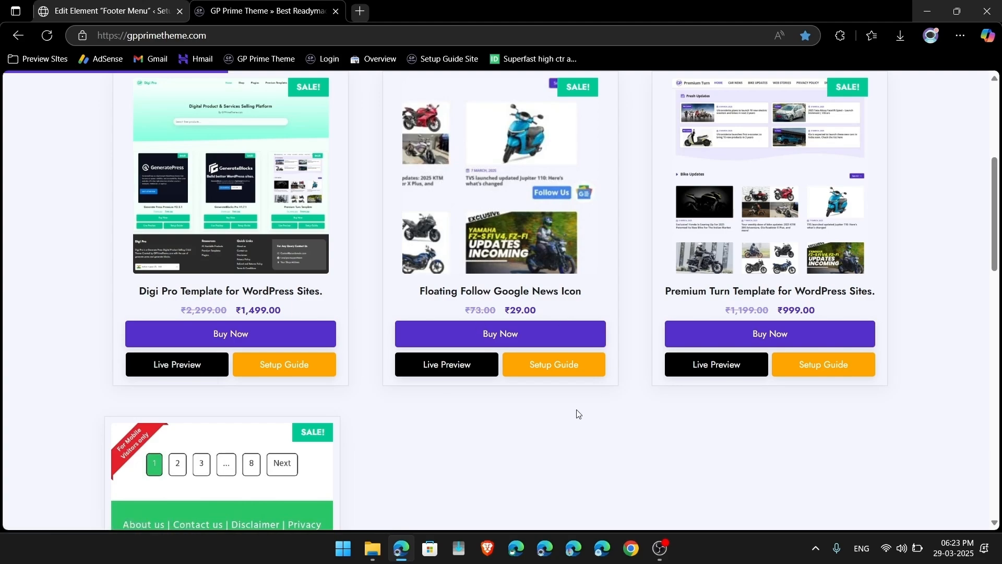
scroll(576, 414, "up", 5)
scroll(576, 414, "down", 3)
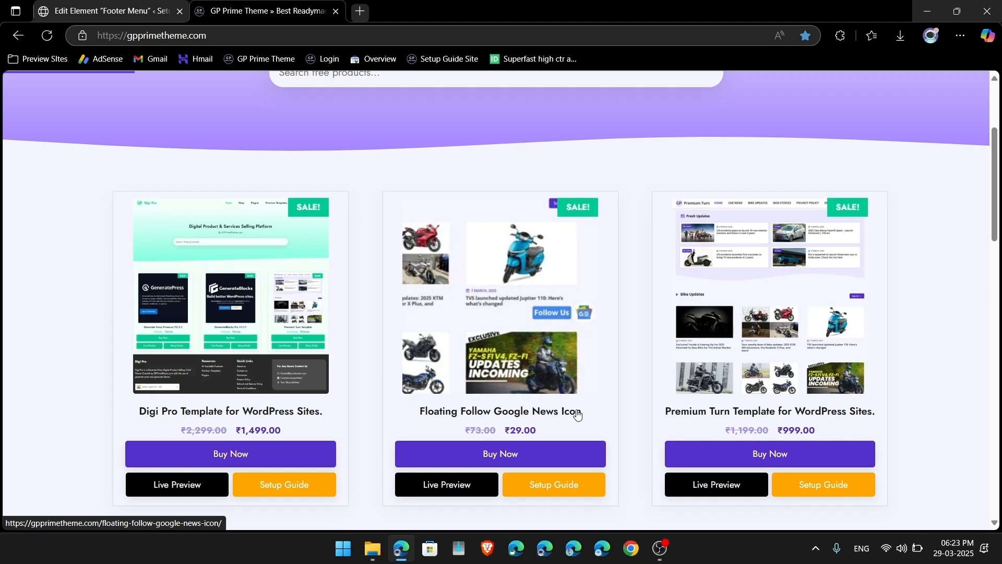
scroll(626, 239, "down", 3)
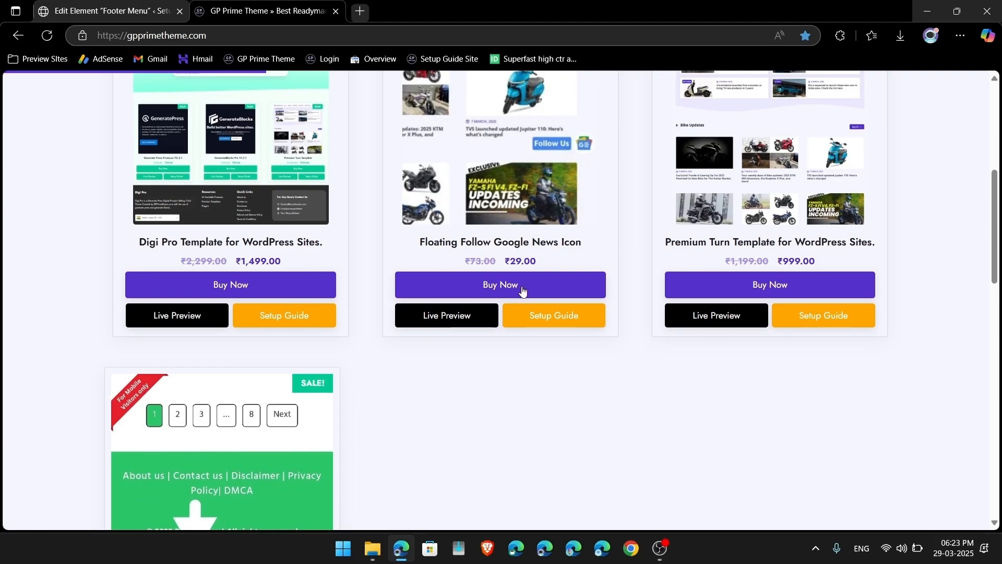
scroll(570, 346, "up", 2)
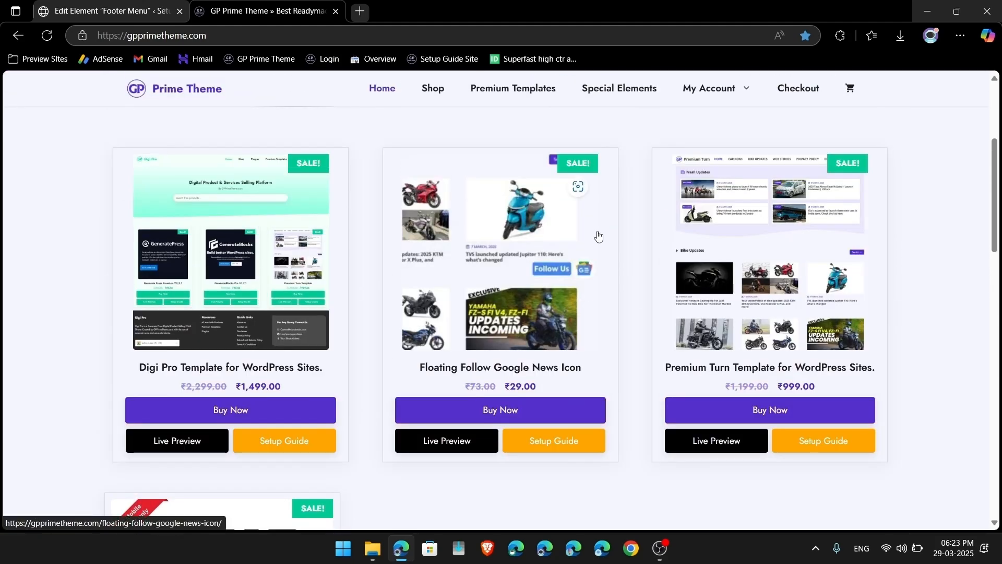
scroll(630, 138, "down", 1)
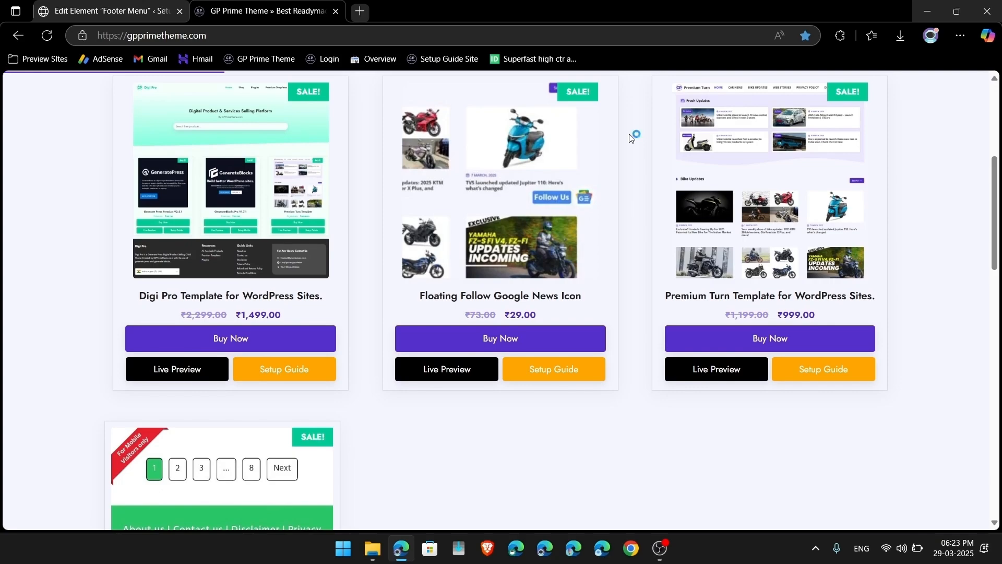
scroll(681, 271, "down", 2)
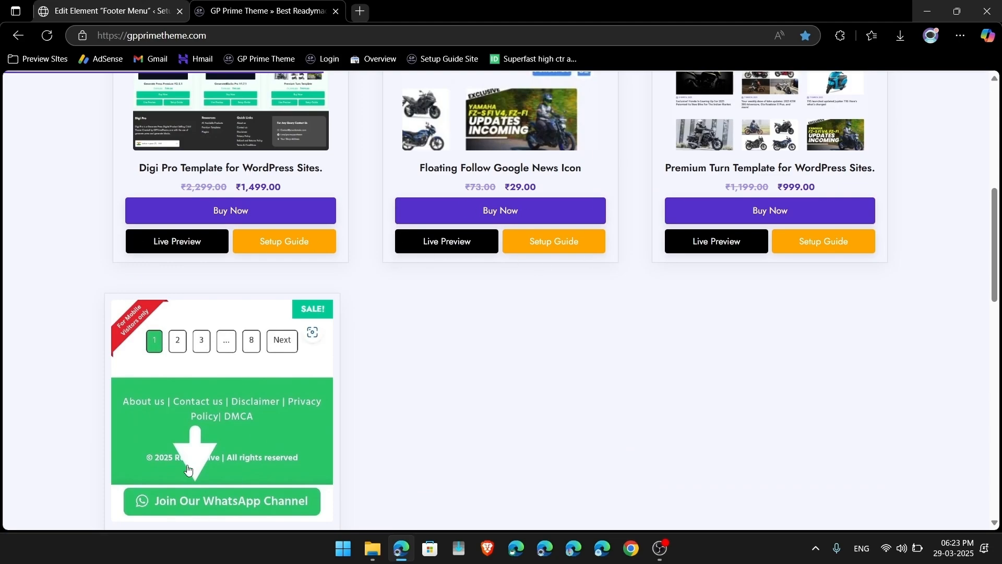
scroll(188, 469, "down", 3)
left_click(293, 449)
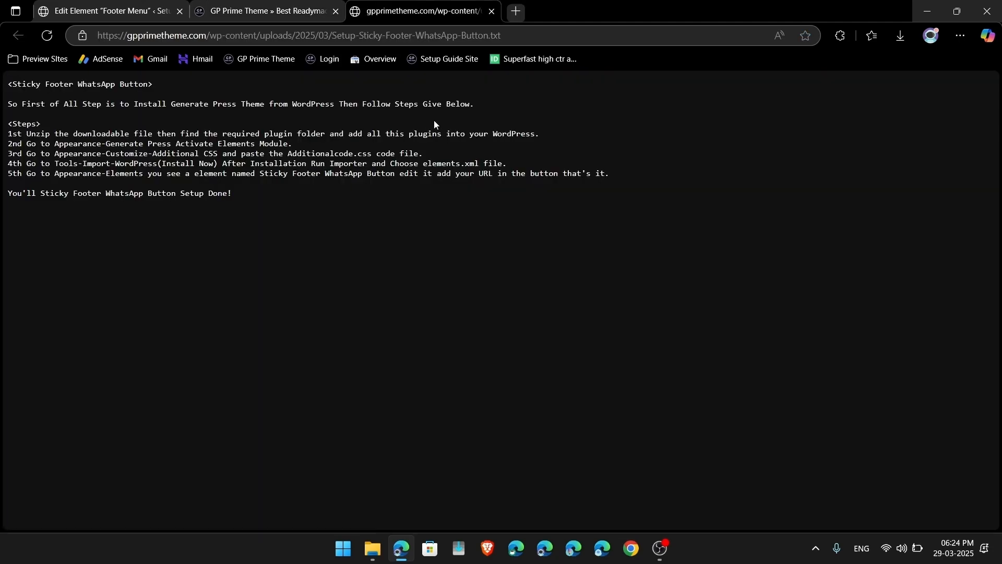
left_click(284, 11)
scroll(530, 170, "up", 3)
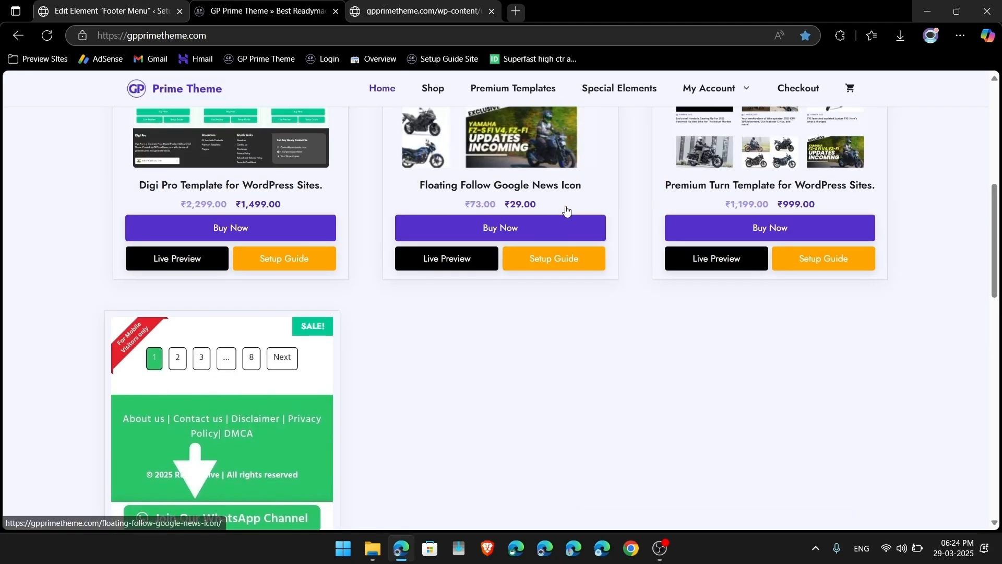
left_click(557, 255)
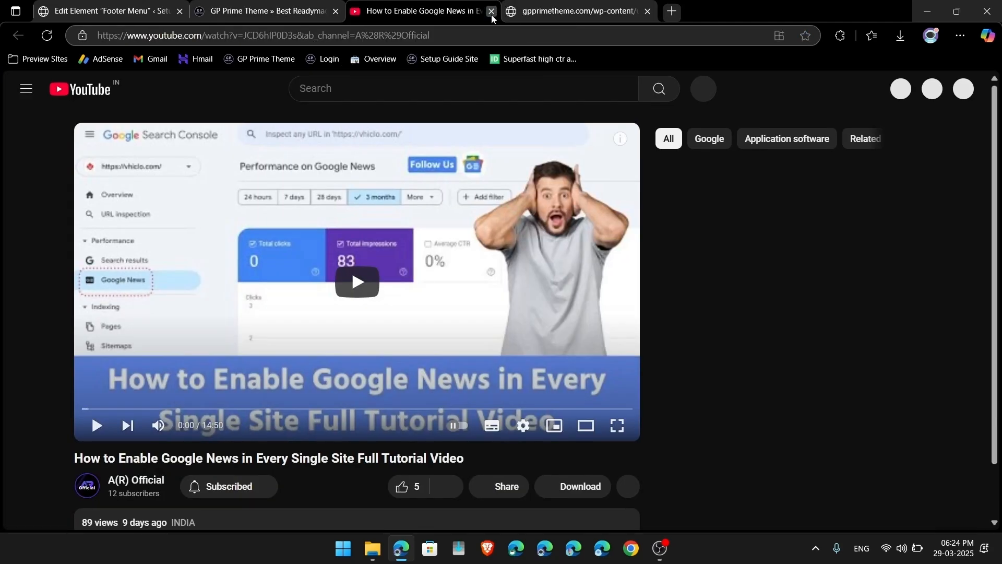
left_click(492, 11)
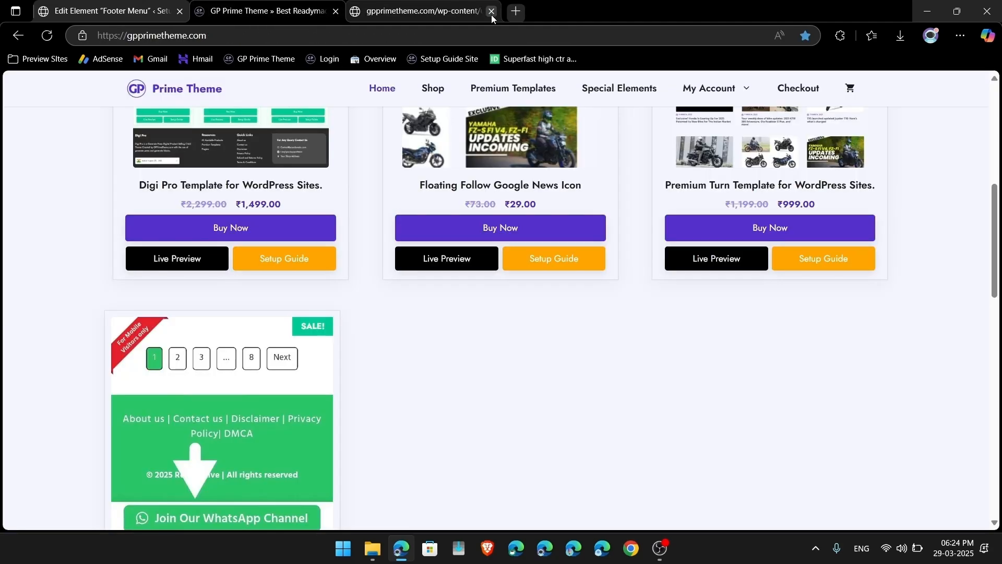
left_click(492, 11)
left_click(660, 548)
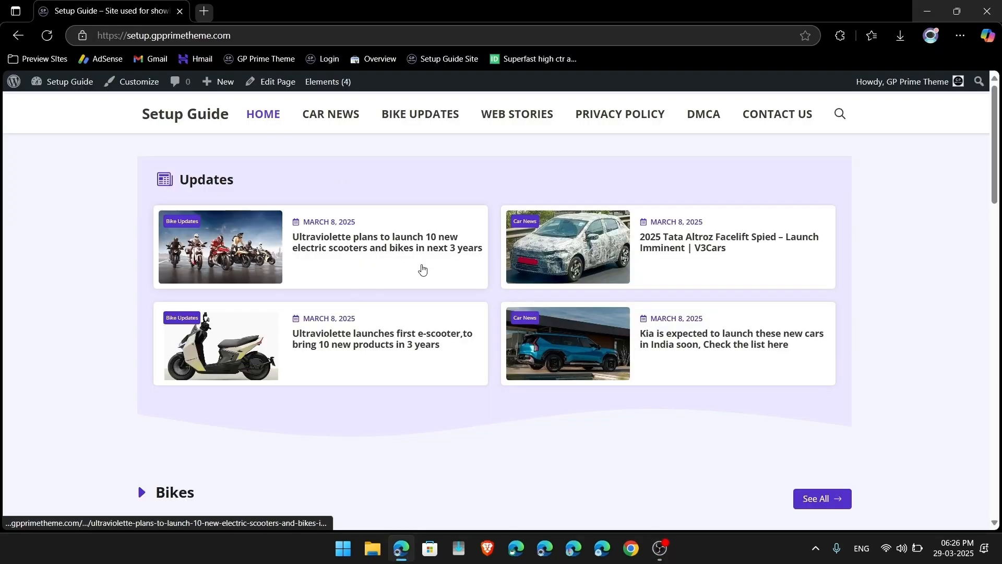
scroll(422, 269, "down", 20)
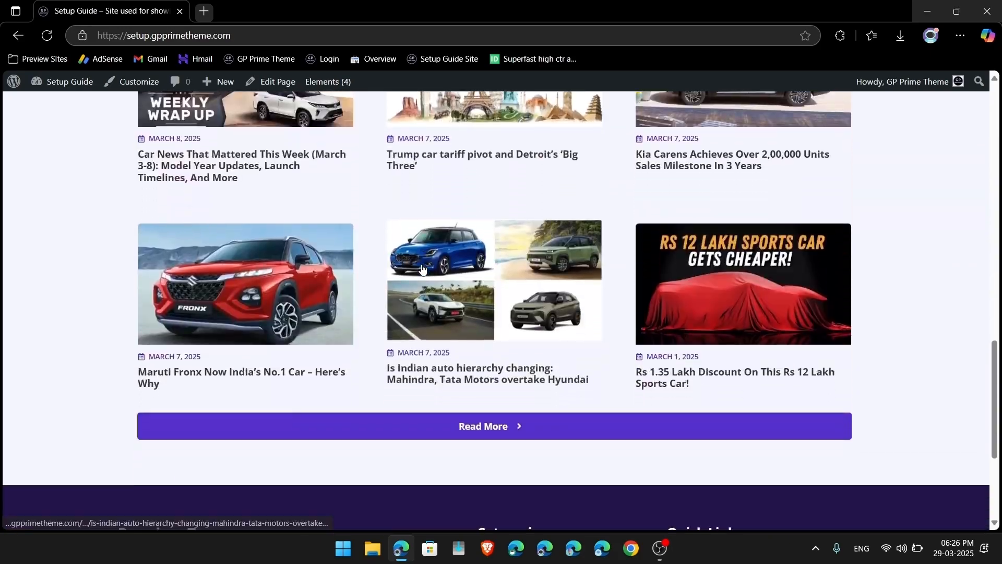
scroll(421, 269, "up", 20)
scroll(589, 202, "up", 1)
scroll(463, 349, "down", 5)
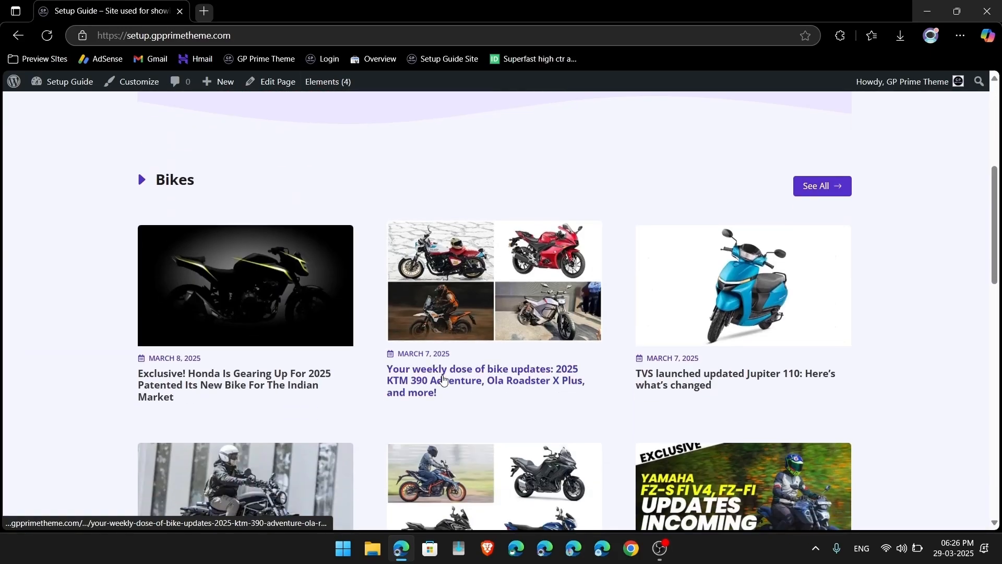
scroll(443, 379, "down", 10)
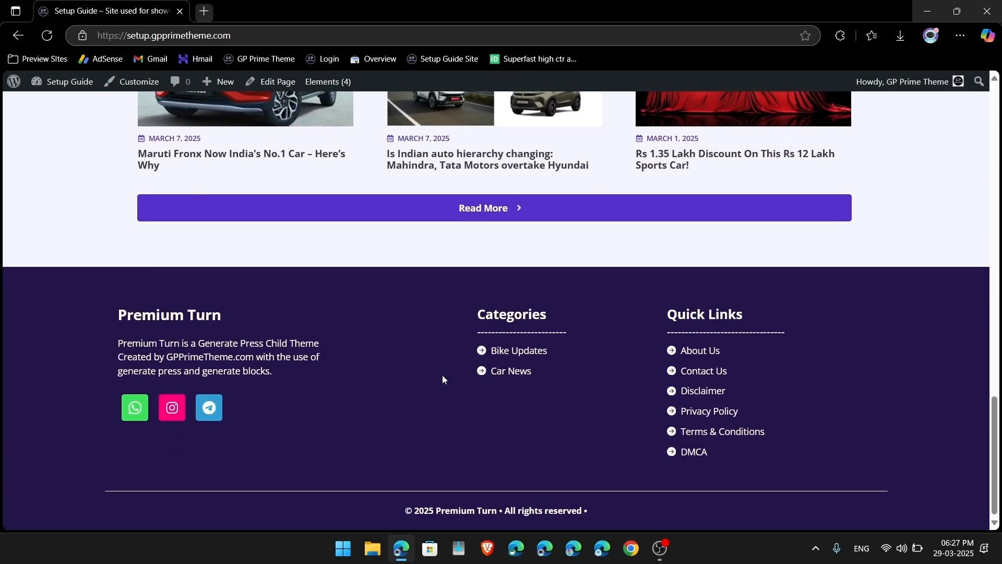
scroll(442, 380, "up", 15)
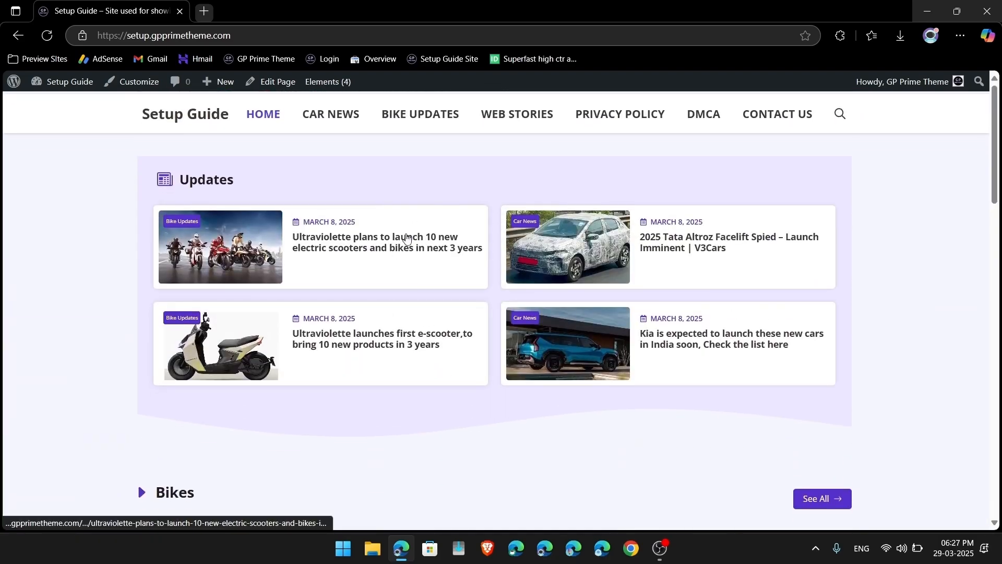
Step: In Site Identity, set the GP Prime Theme image as the site logo without cropping
left_click(132, 82)
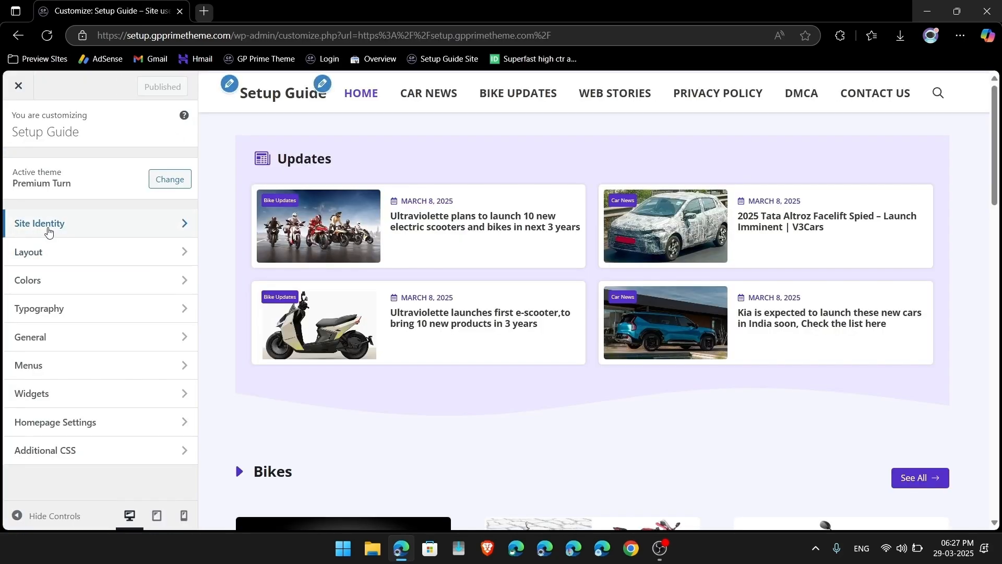
left_click(78, 224)
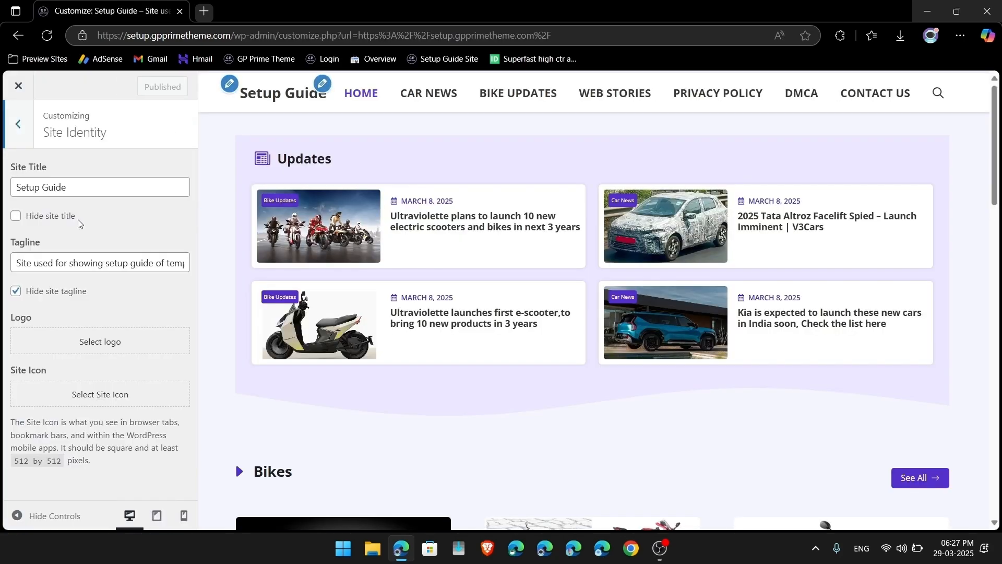
triple_click(19, 263)
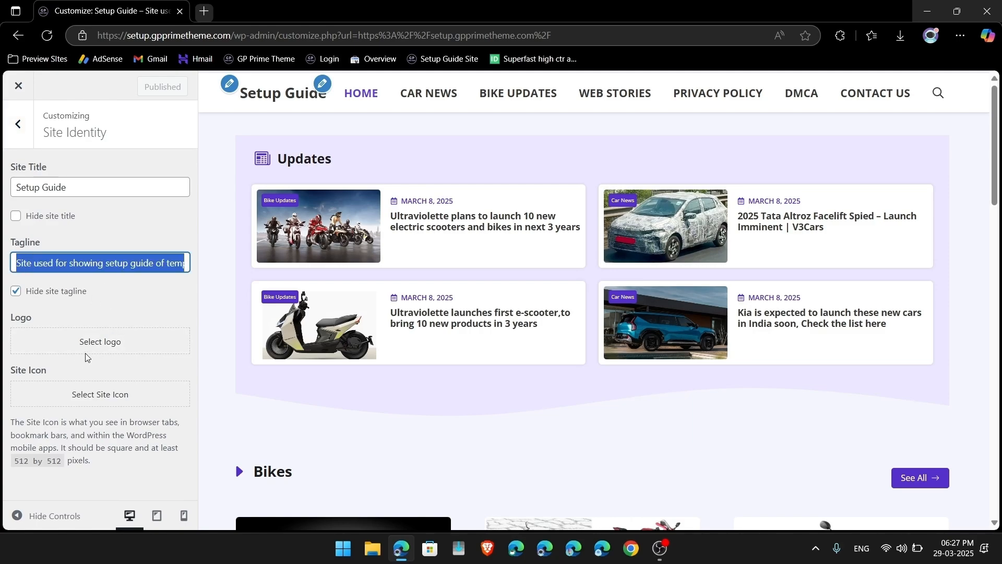
left_click(101, 345)
left_click(237, 261)
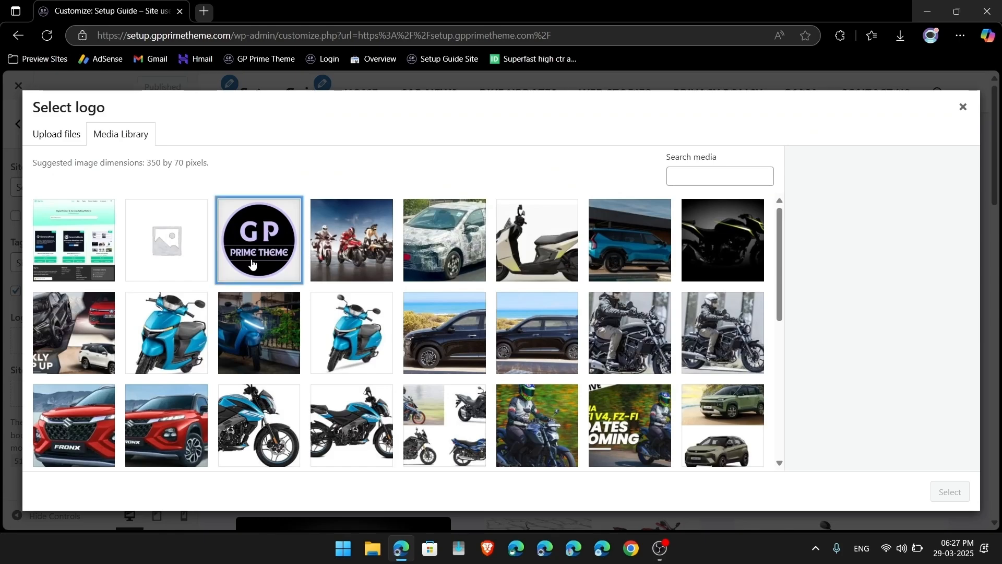
left_click(943, 502)
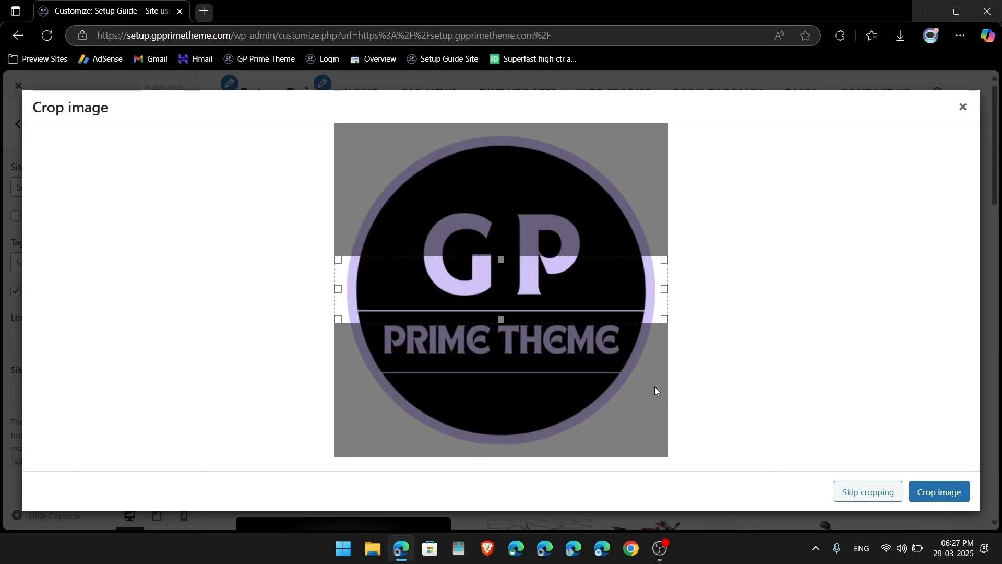
left_click(873, 493)
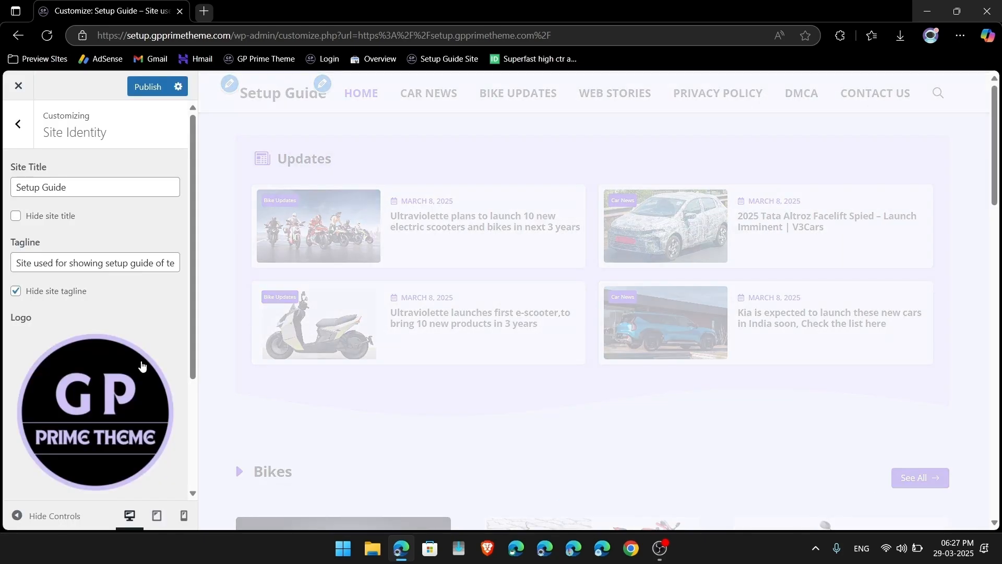
Step: Use the GP Prime Theme image as the retina logo
scroll(138, 392, "down", 4)
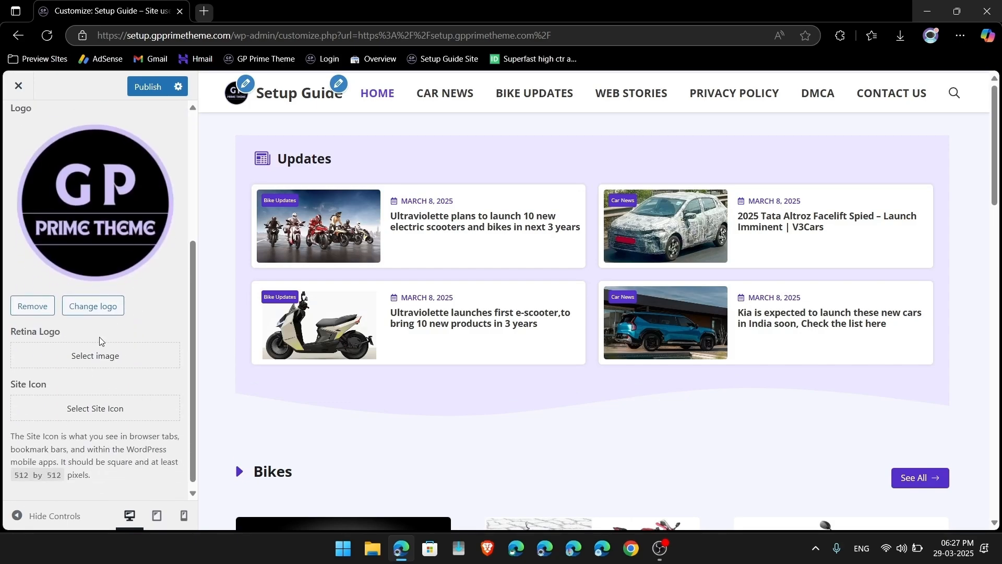
left_click(103, 366)
left_click(284, 261)
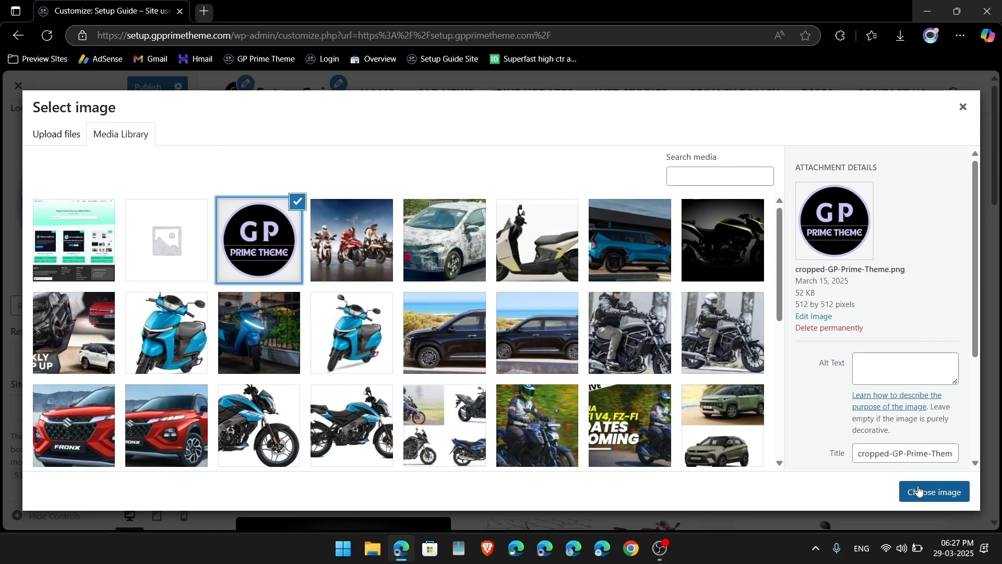
left_click(919, 490)
Step: Set the GP Prime Theme image as the site icon and close the Customizer
scroll(89, 377, "down", 3)
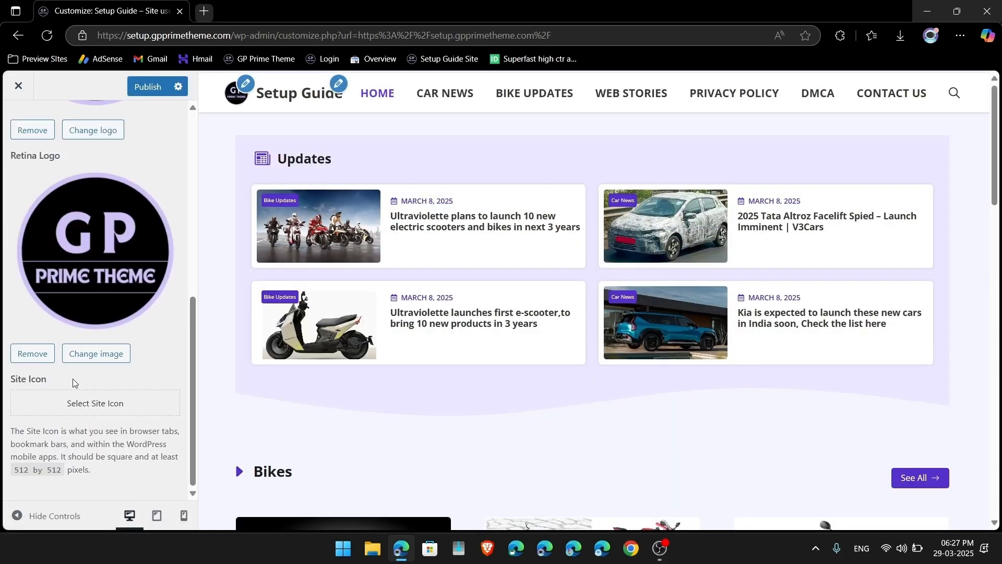
left_click(76, 404)
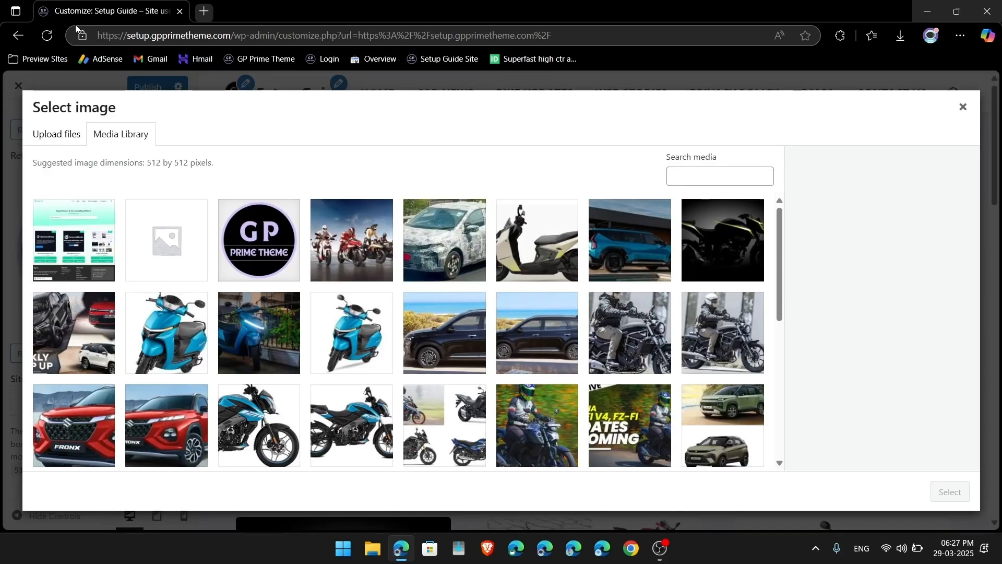
left_click(285, 261)
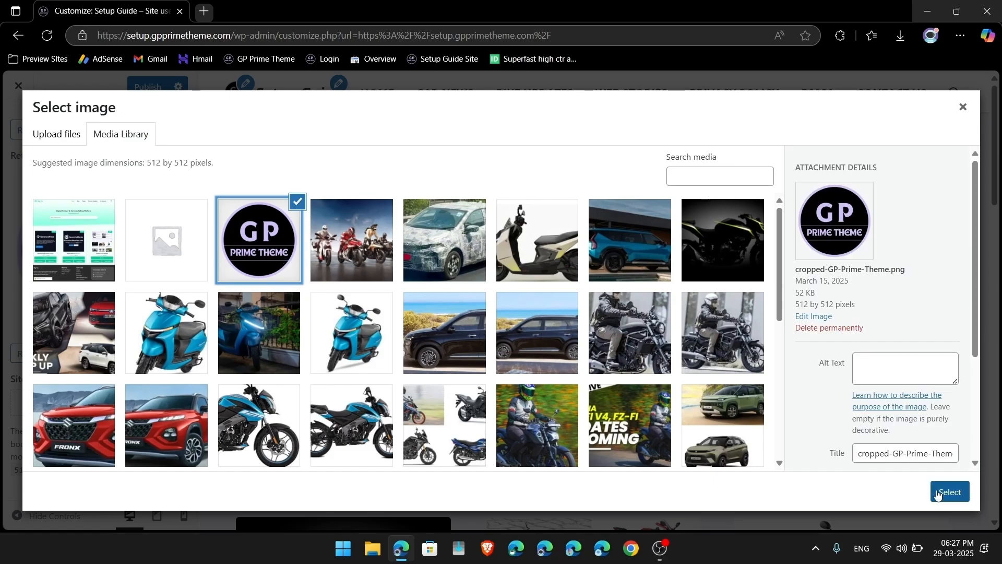
left_click(938, 491)
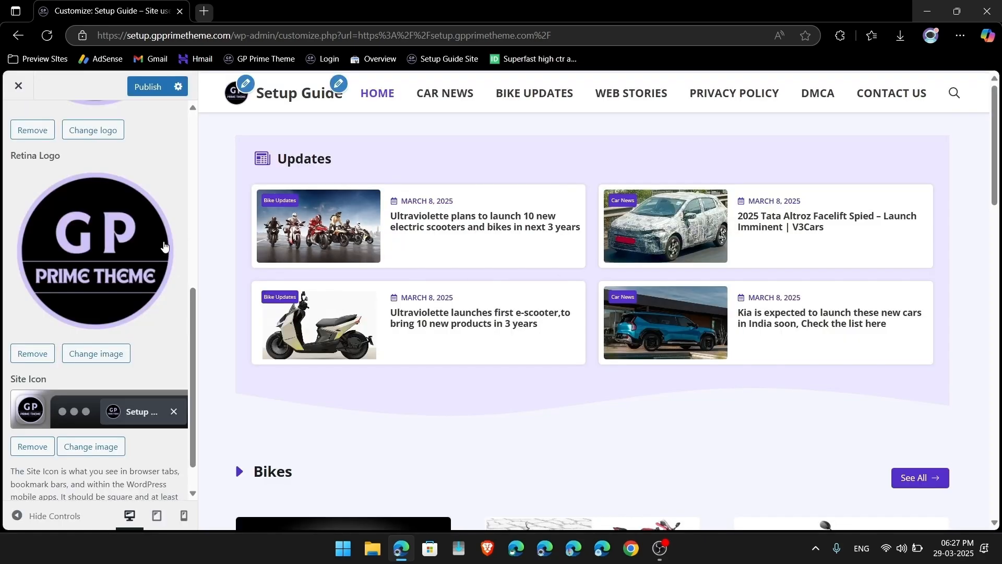
scroll(164, 245, "up", 8)
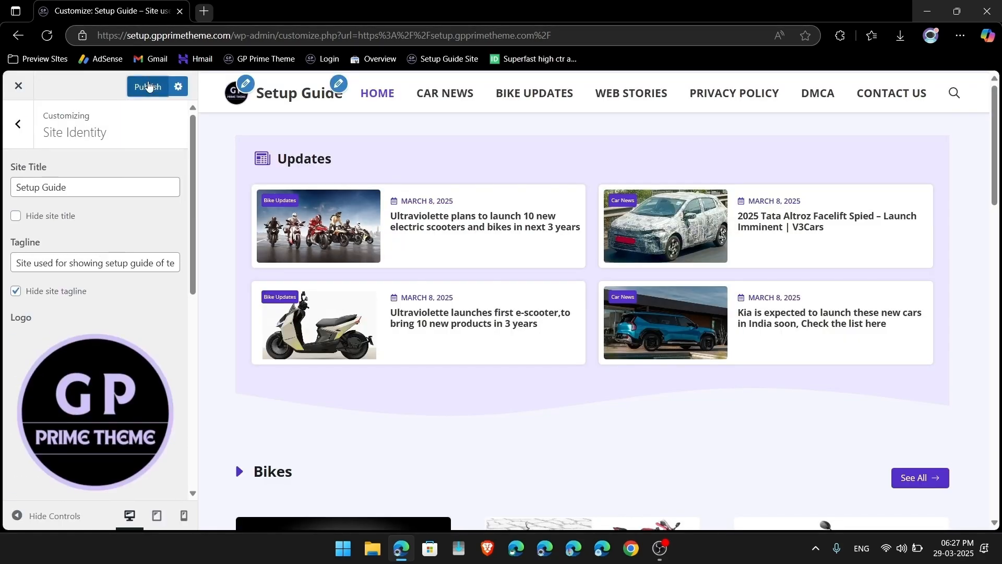
left_click(19, 87)
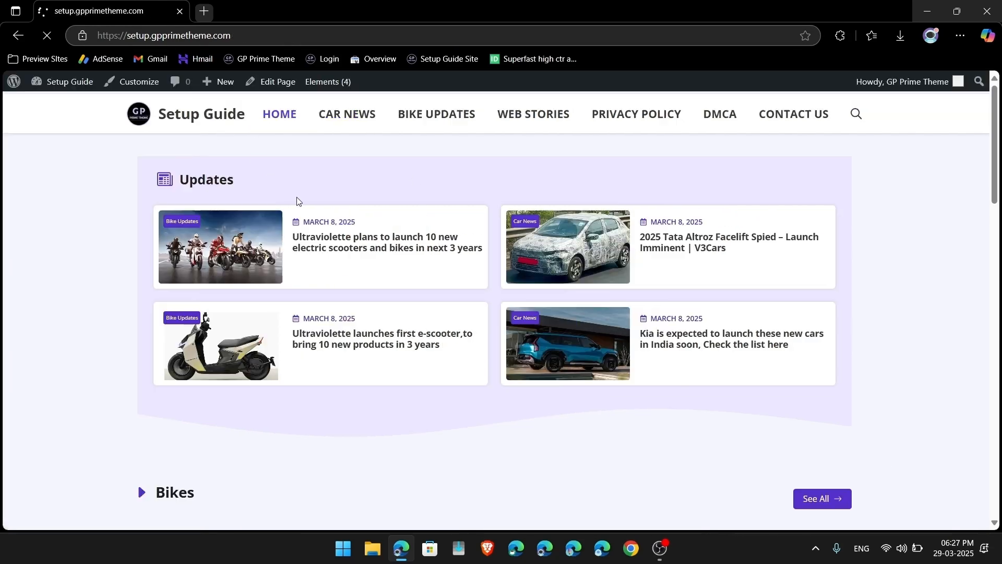
Step: Open the Mobile Menu Logo element and insert the GP Prime Theme logo from the Media Library
scroll(328, 282, "down", 4)
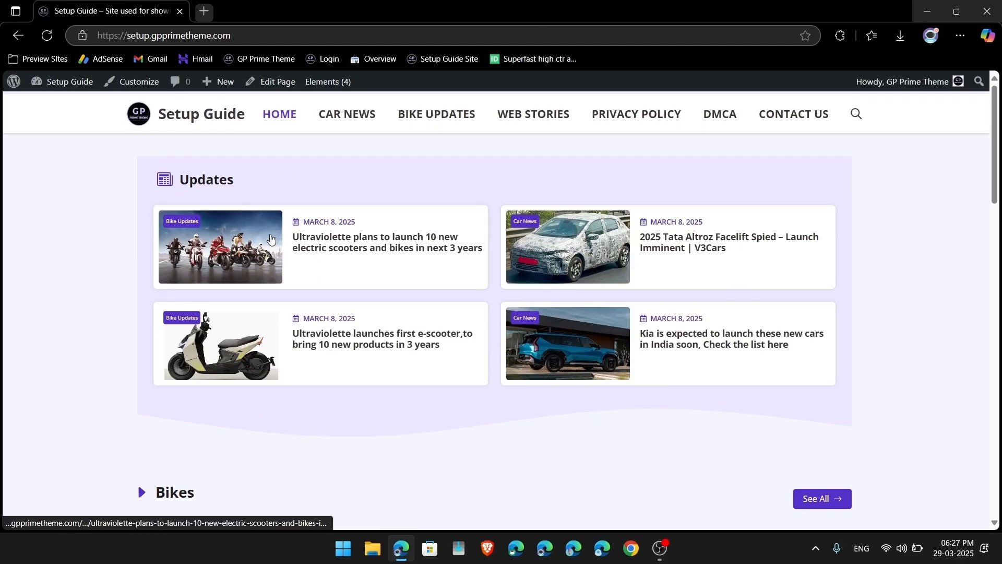
scroll(226, 295, "down", 15)
scroll(227, 295, "up", 10)
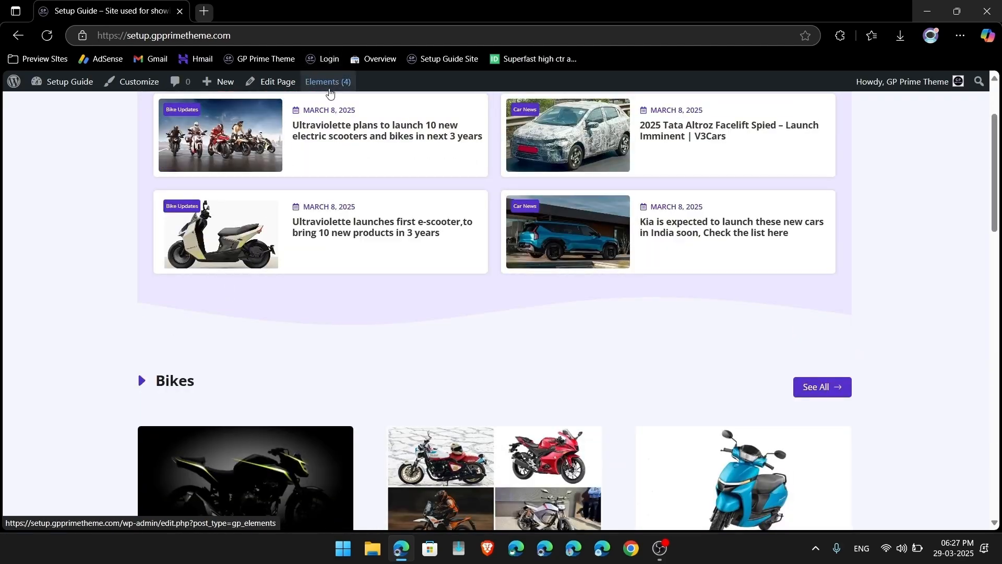
mouse_move(333, 85)
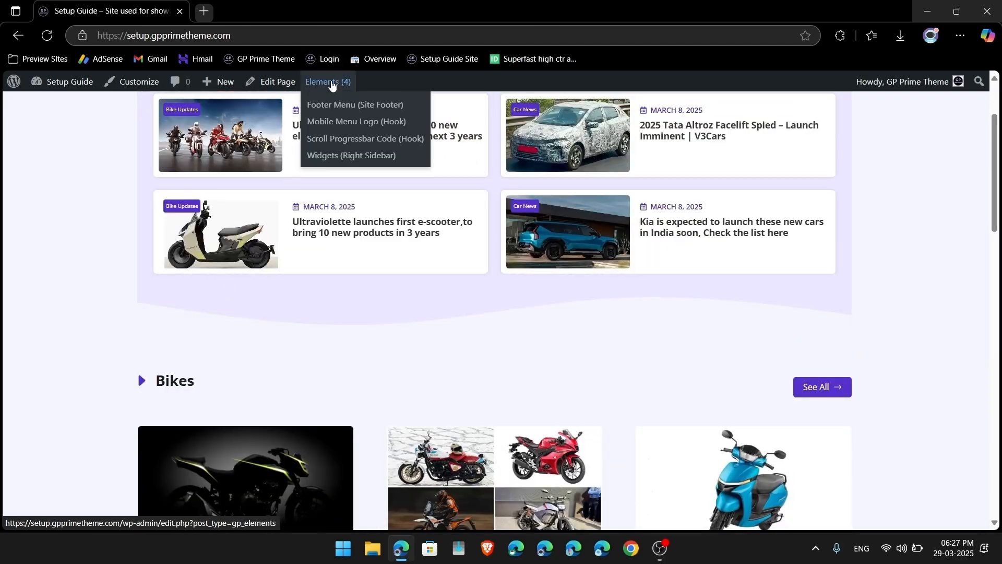
left_click(334, 123)
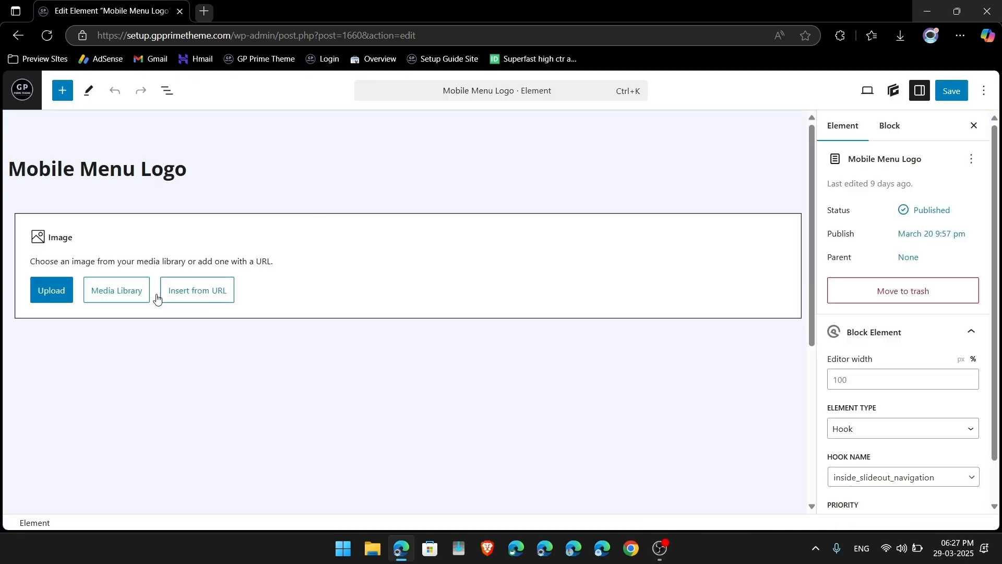
left_click(119, 291)
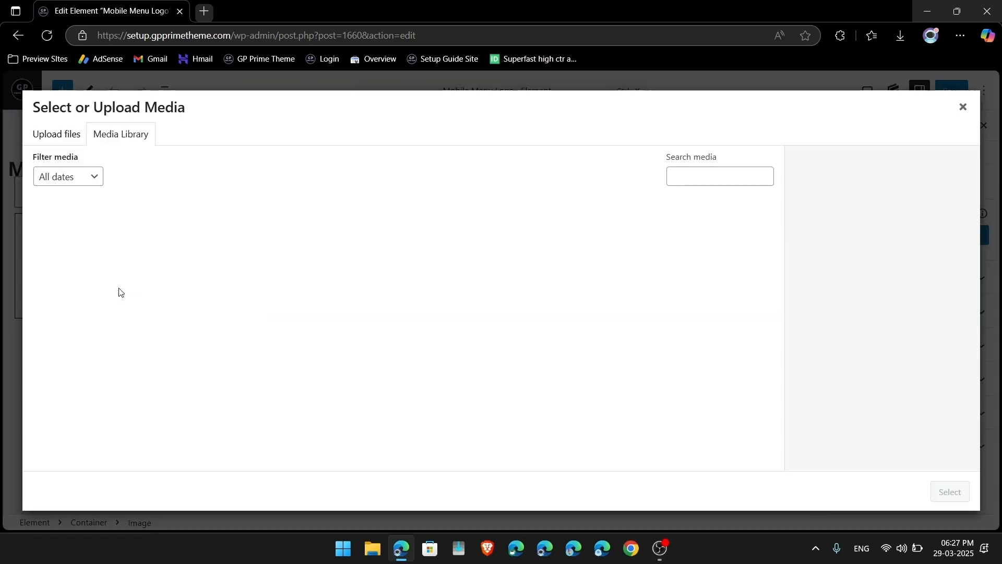
left_click(338, 259)
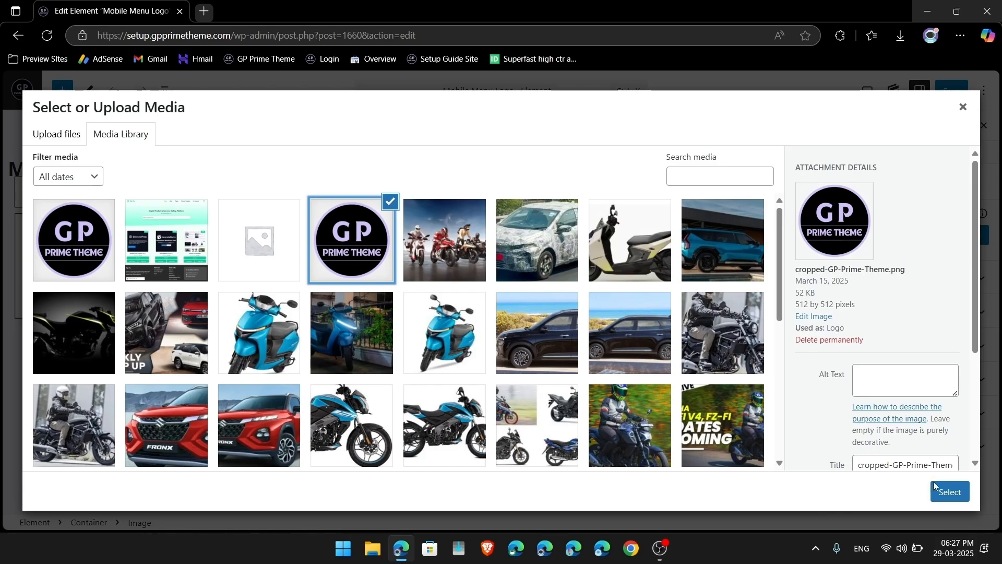
left_click(943, 488)
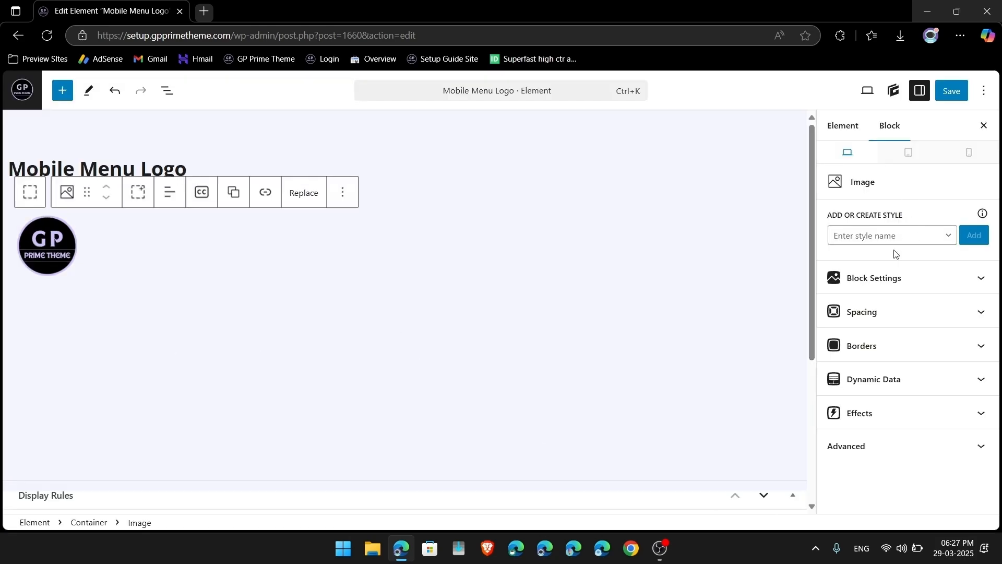
Step: Review the image's block settings, save the element, and return to the live site
left_click(895, 281)
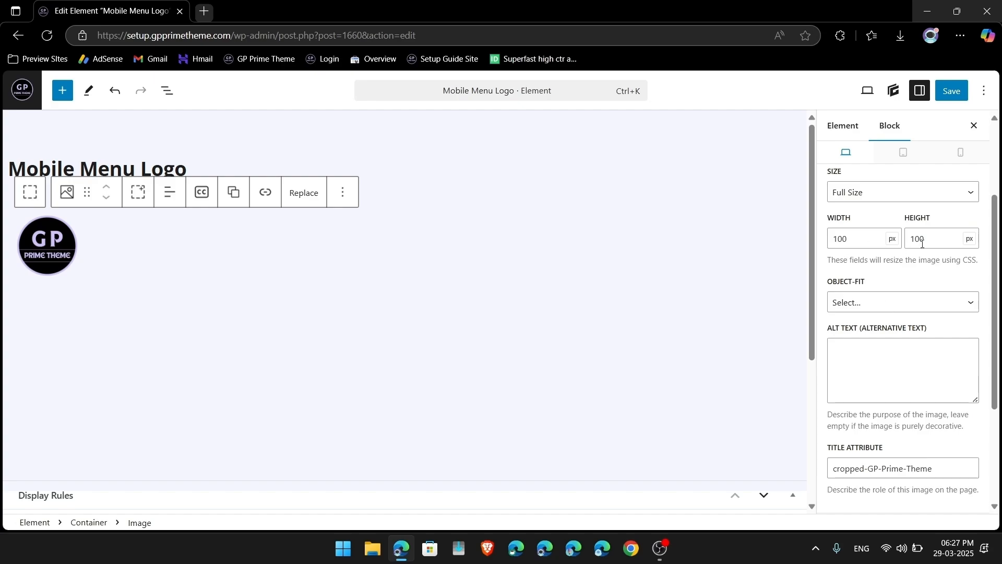
scroll(450, 372, "down", 4)
scroll(450, 372, "up", 4)
left_click(947, 92)
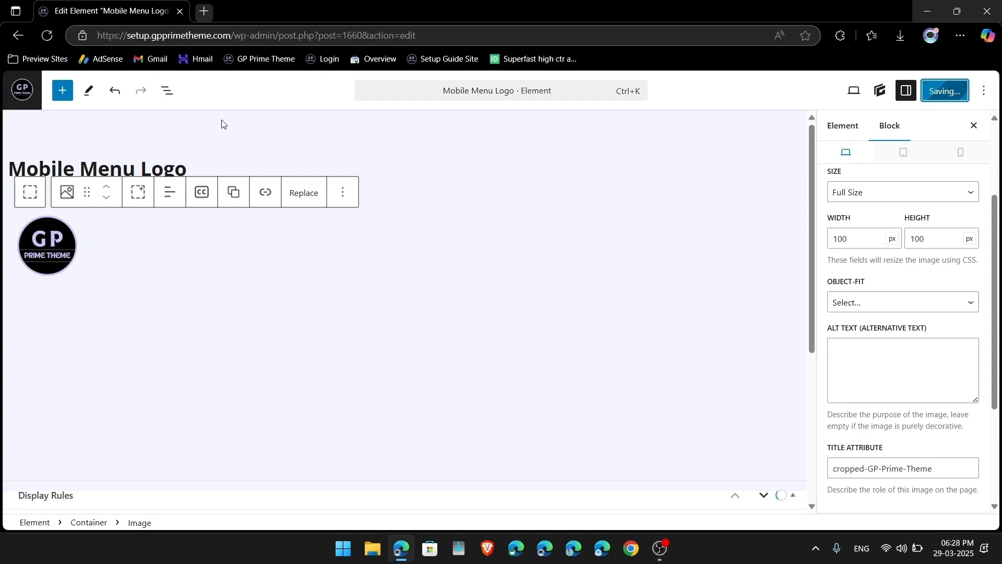
left_click(20, 90)
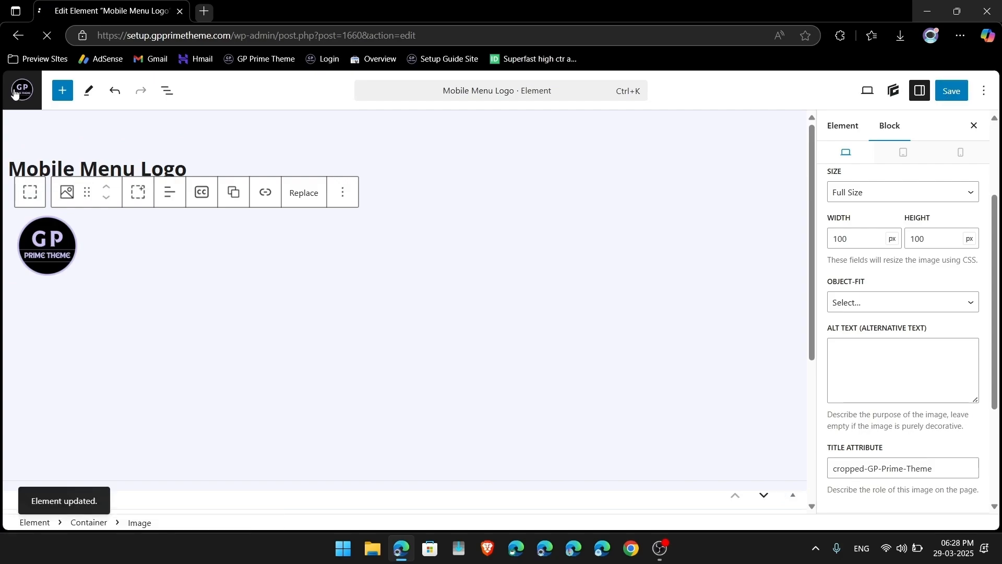
left_click(56, 84)
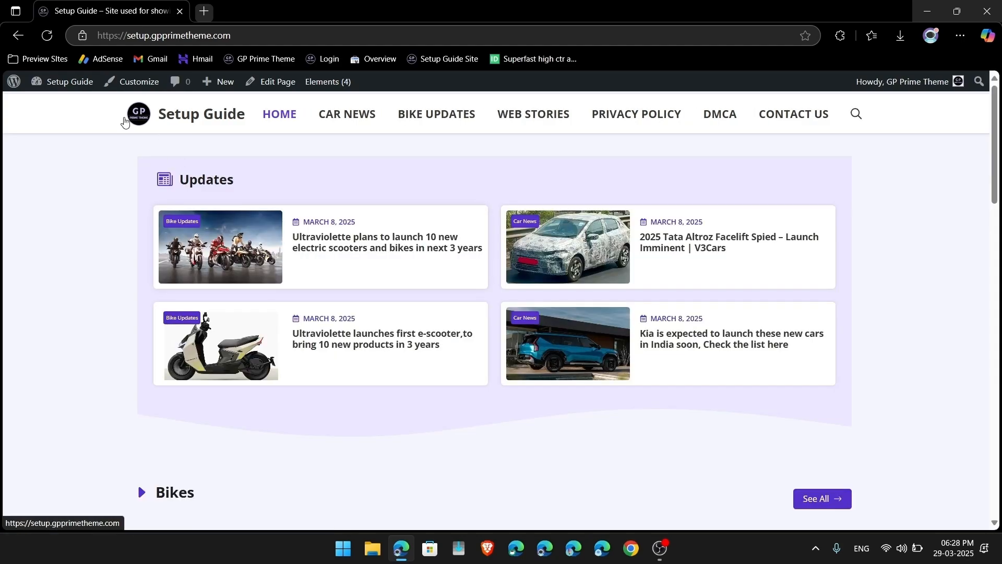
Step: Preview the site at mobile size and check the new logo in the hamburger menu
left_click(132, 85)
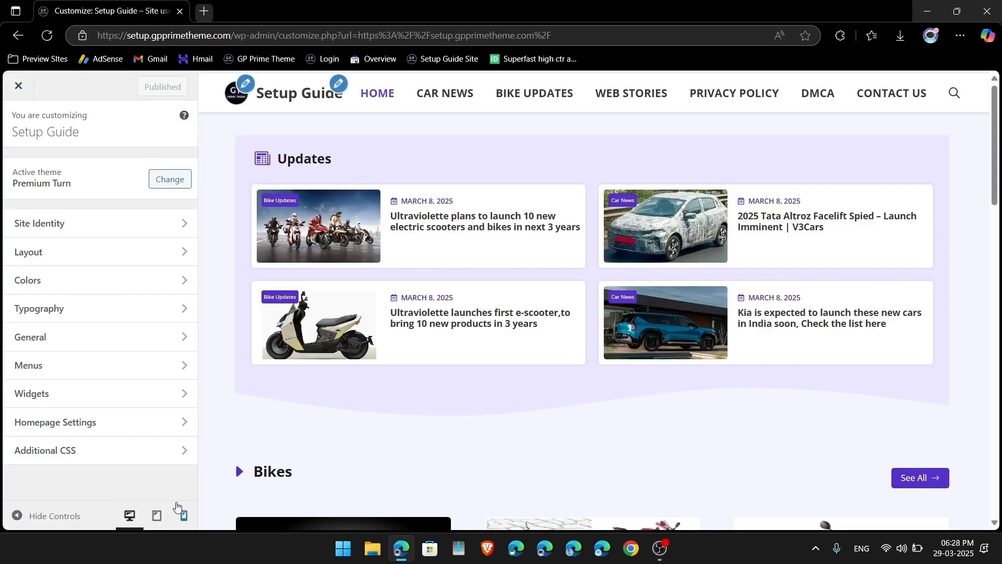
left_click(186, 515)
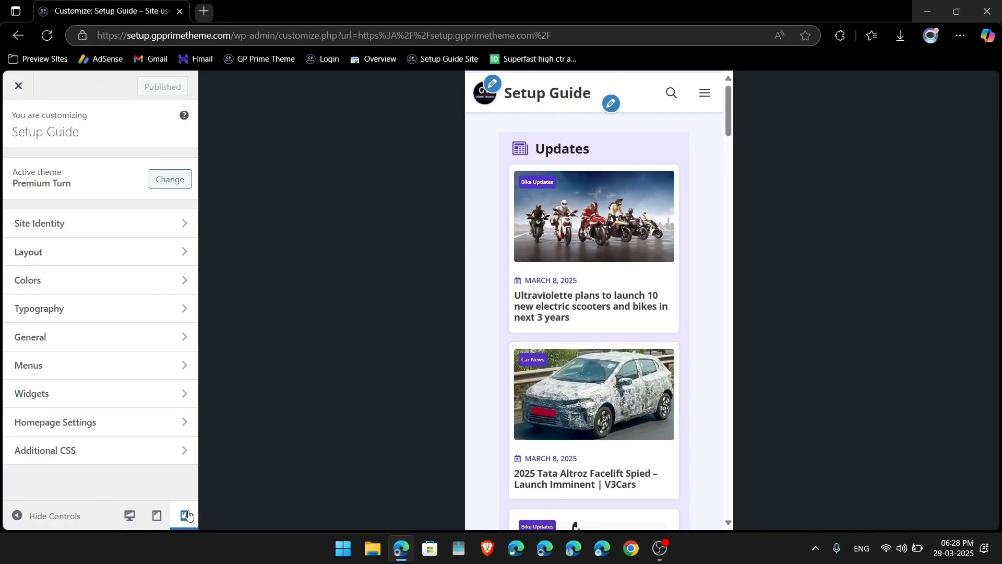
left_click(705, 94)
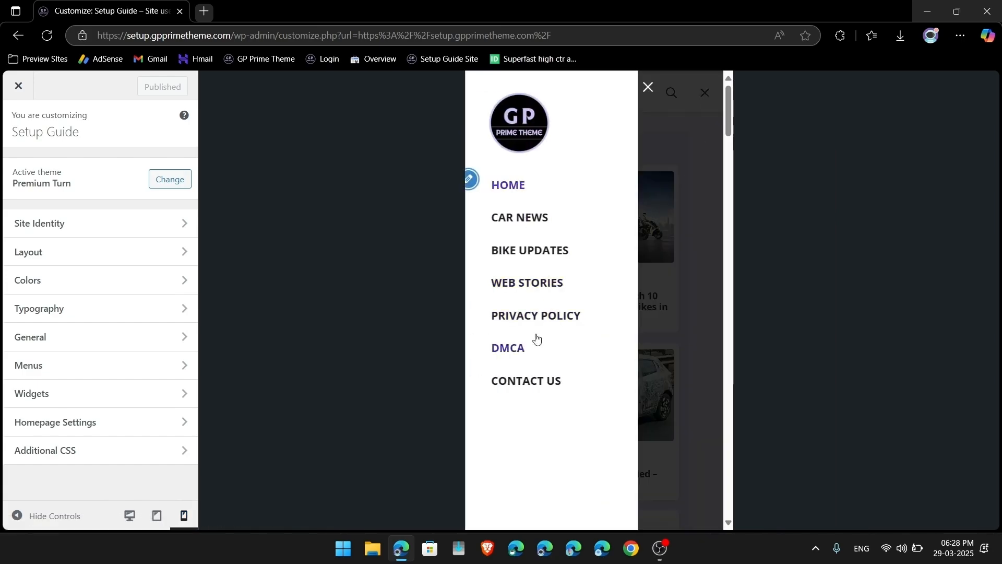
left_click(649, 87)
scroll(670, 445, "down", 20)
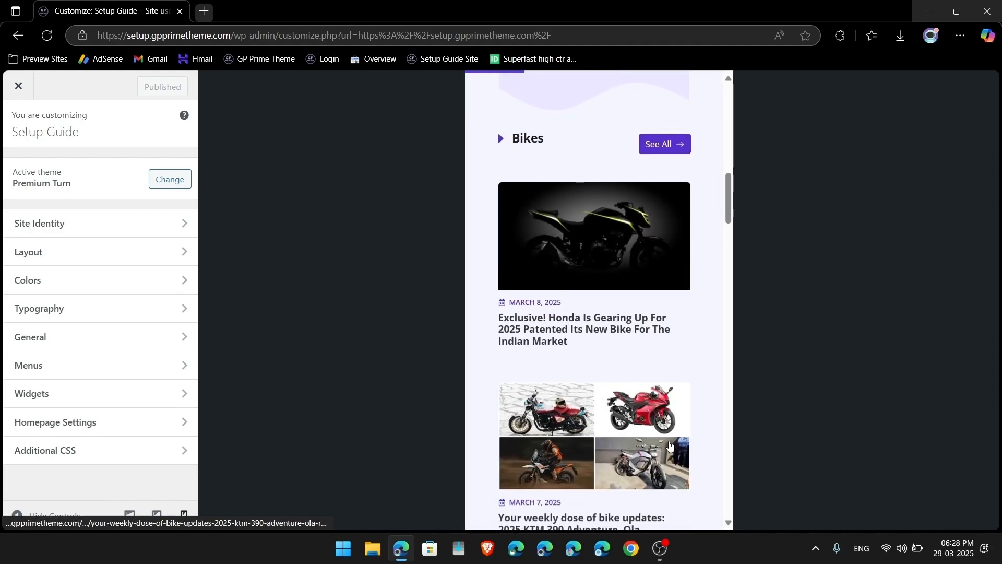
scroll(670, 445, "down", 15)
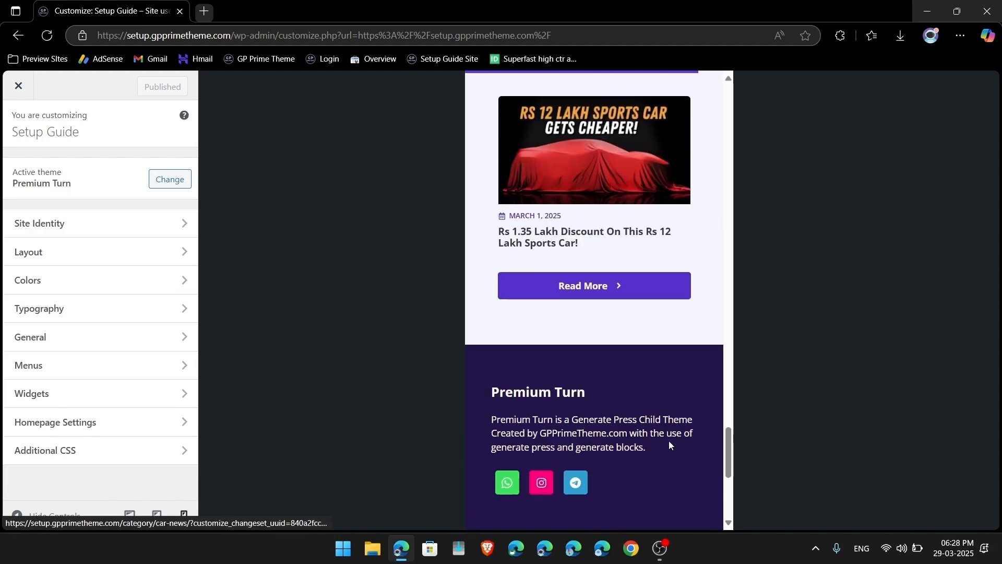
scroll(669, 444, "up", 15)
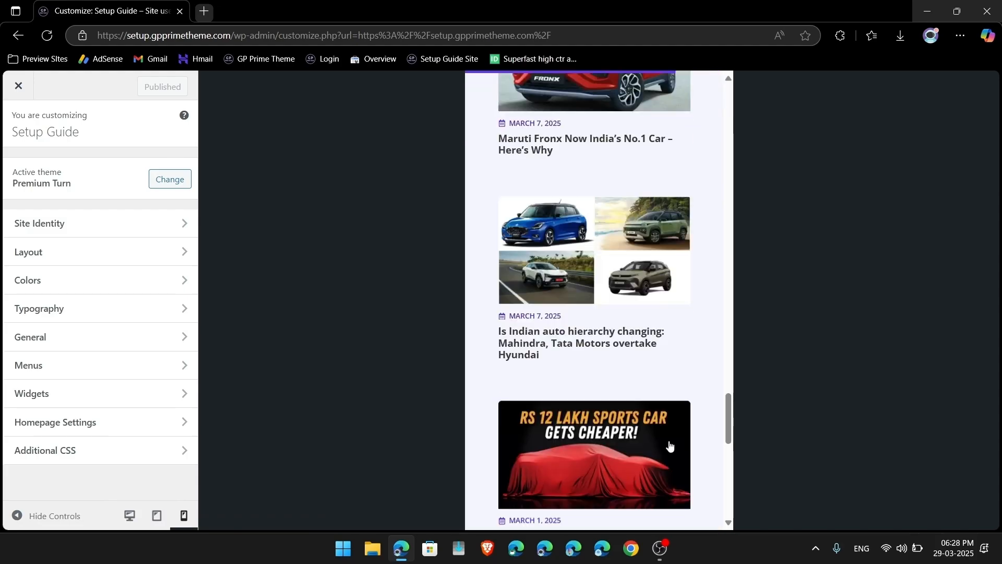
scroll(670, 445, "up", 3)
Step: Browse the Ultraviolette post in the mobile preview
left_click(598, 212)
scroll(667, 390, "down", 3)
scroll(668, 389, "up", 2)
scroll(668, 389, "down", 15)
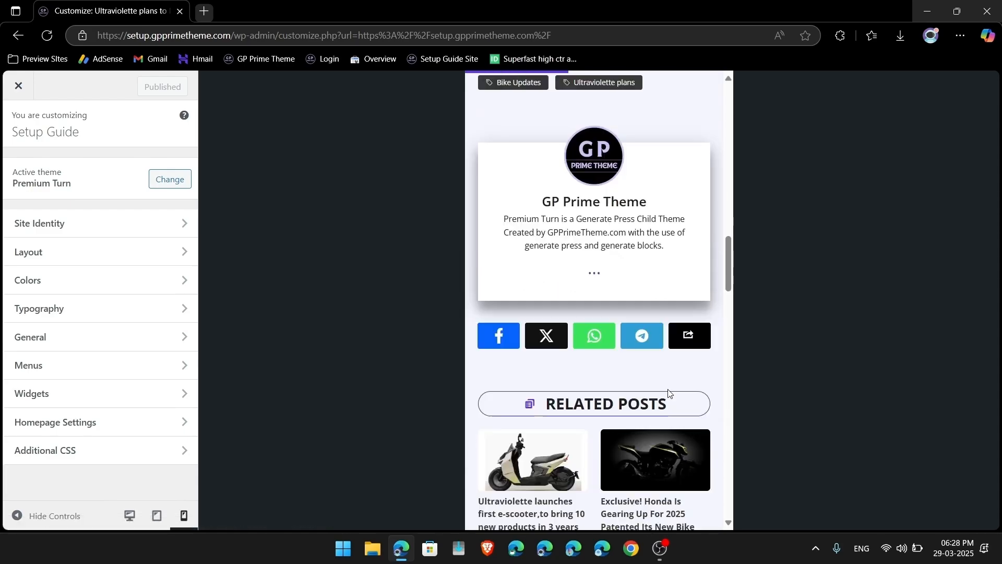
scroll(669, 393, "down", 15)
scroll(669, 393, "down", 10)
scroll(669, 392, "up", 20)
scroll(669, 393, "up", 10)
scroll(669, 393, "down", 6)
scroll(669, 393, "up", 4)
scroll(668, 393, "up", 3)
Step: Bring up the Customizer's Colors settings and scroll through them
left_click(53, 288)
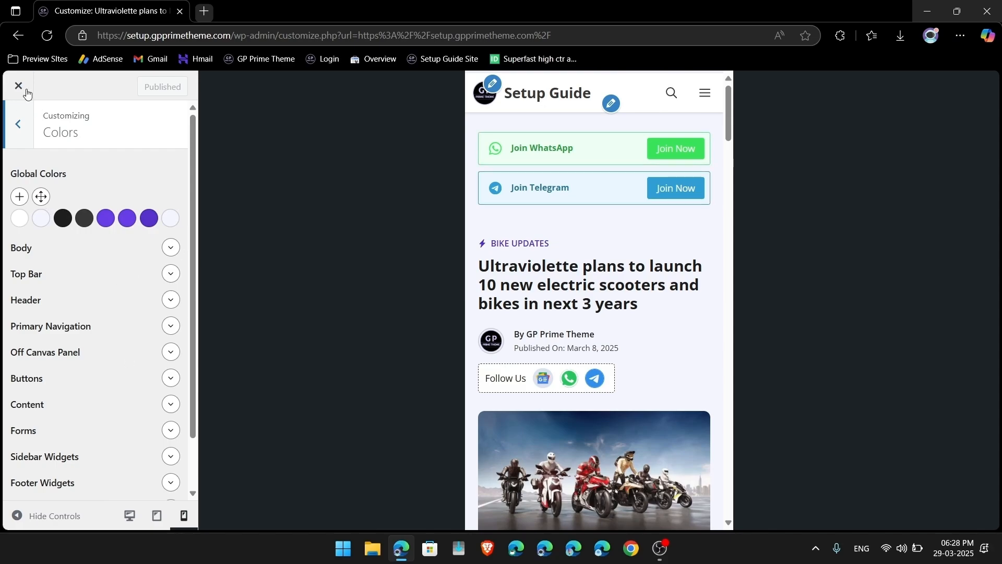
scroll(526, 201, "down", 3)
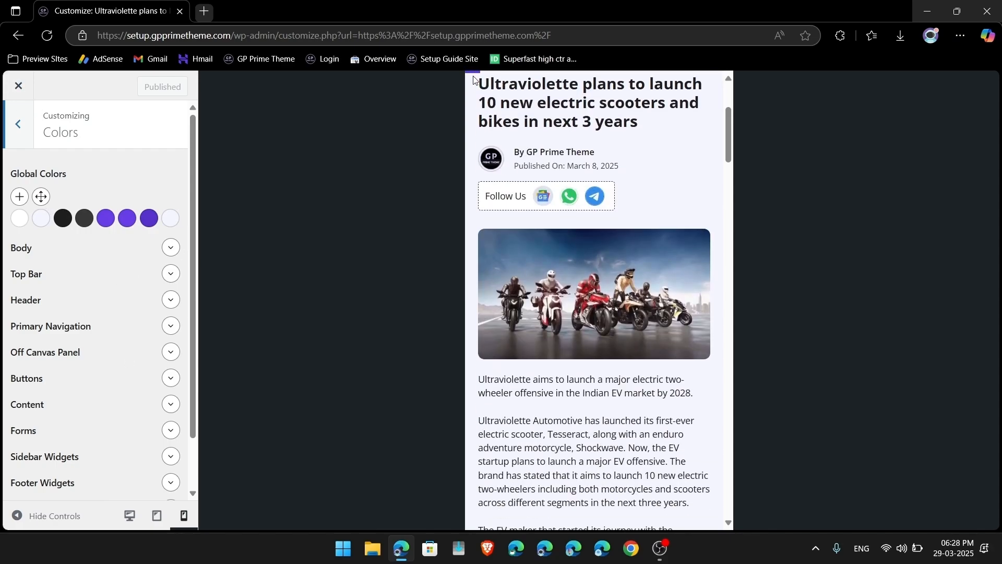
scroll(474, 75, "down", 10)
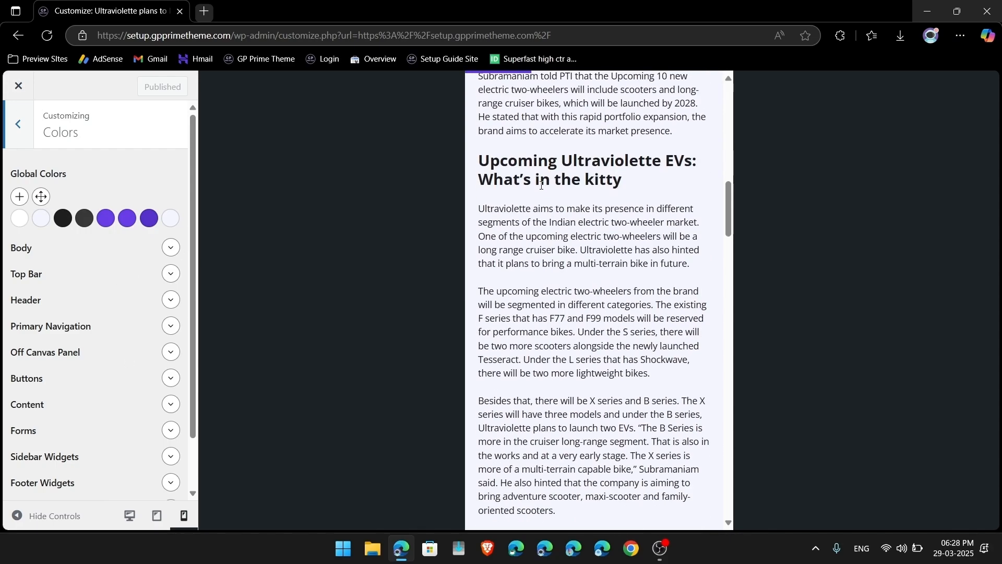
Step: Close the Customizer and open the Scroll Progressbar Code hook for editing
left_click(18, 85)
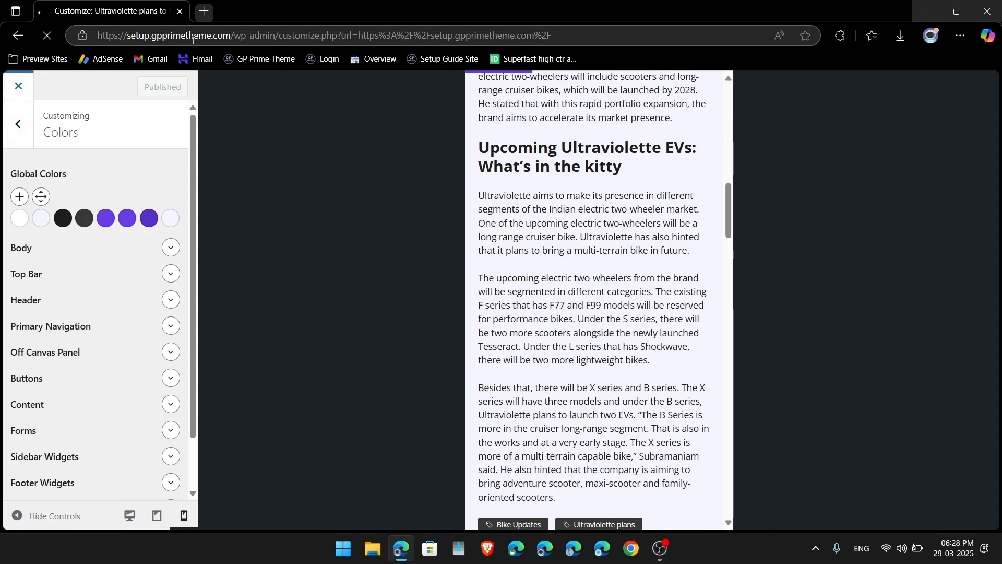
mouse_move(322, 84)
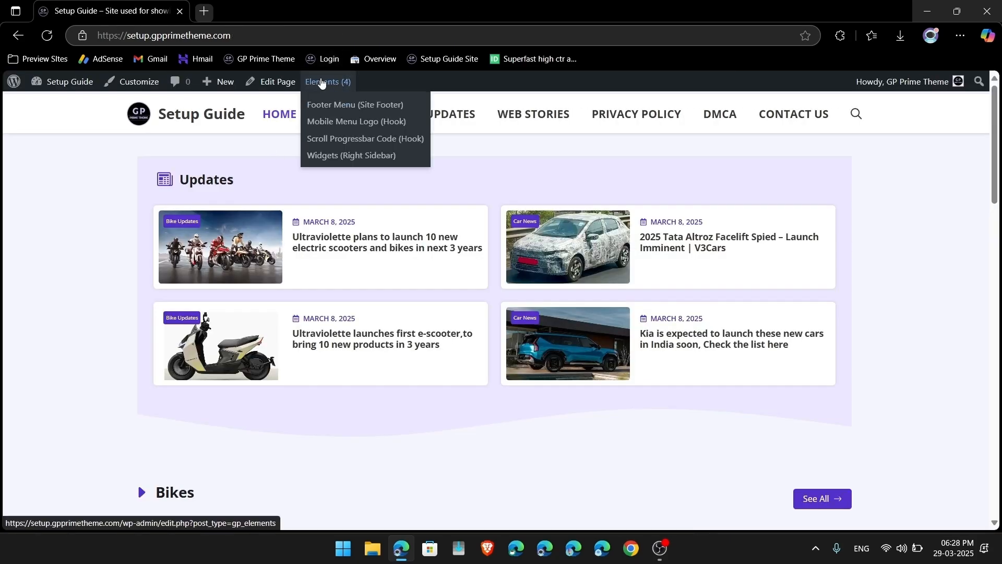
left_click(387, 139)
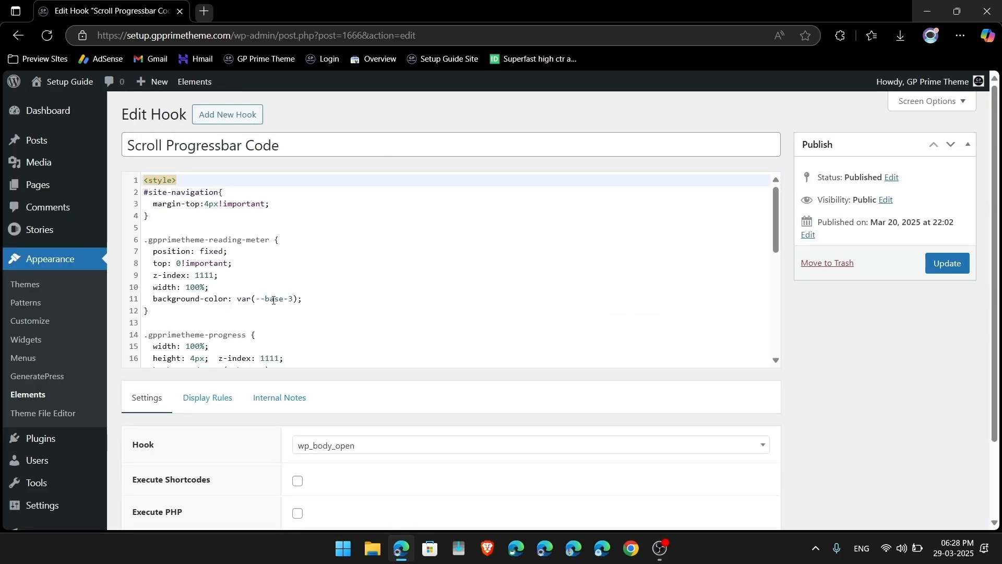
scroll(273, 300, "down", 3)
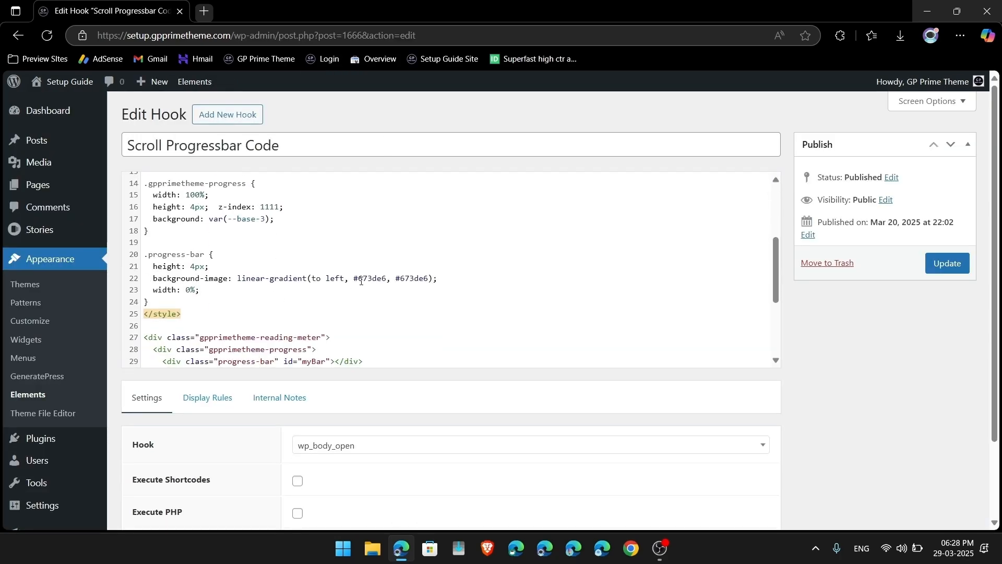
Step: Replace both #673de6 gradient values on line 22 with #ffffff and update the hook
left_click_drag(354, 279, 428, 281)
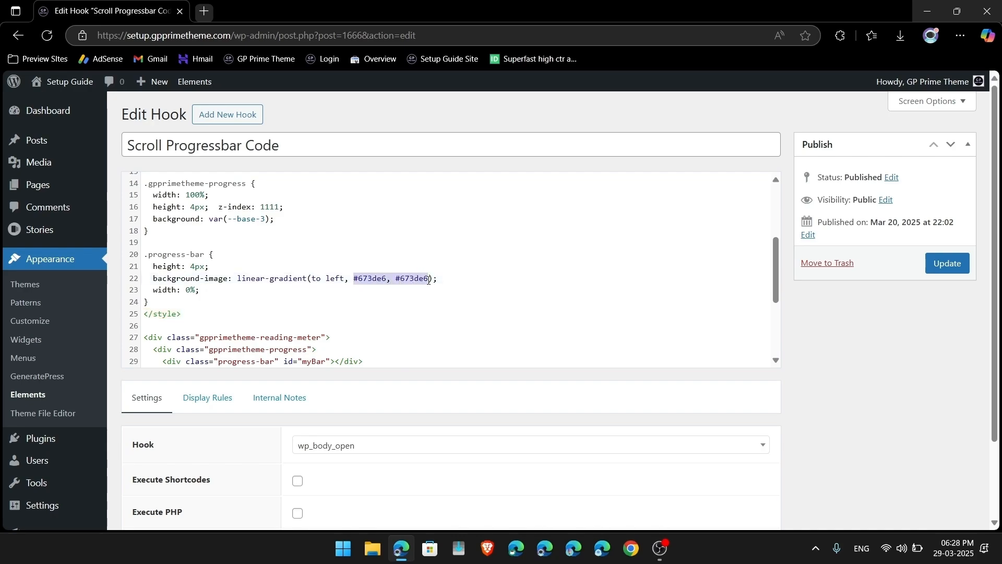
double_click(372, 281)
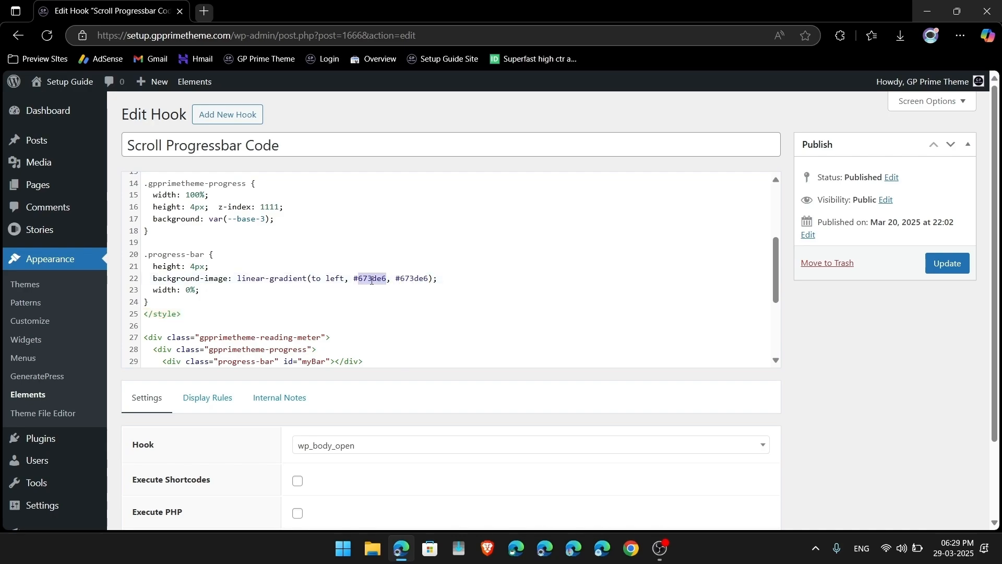
double_click(416, 280)
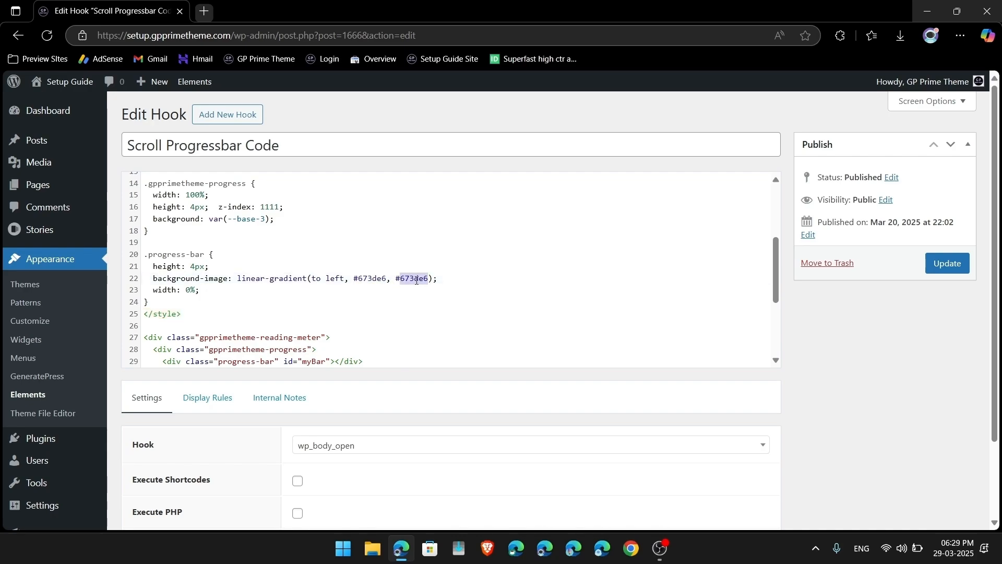
double_click(367, 280)
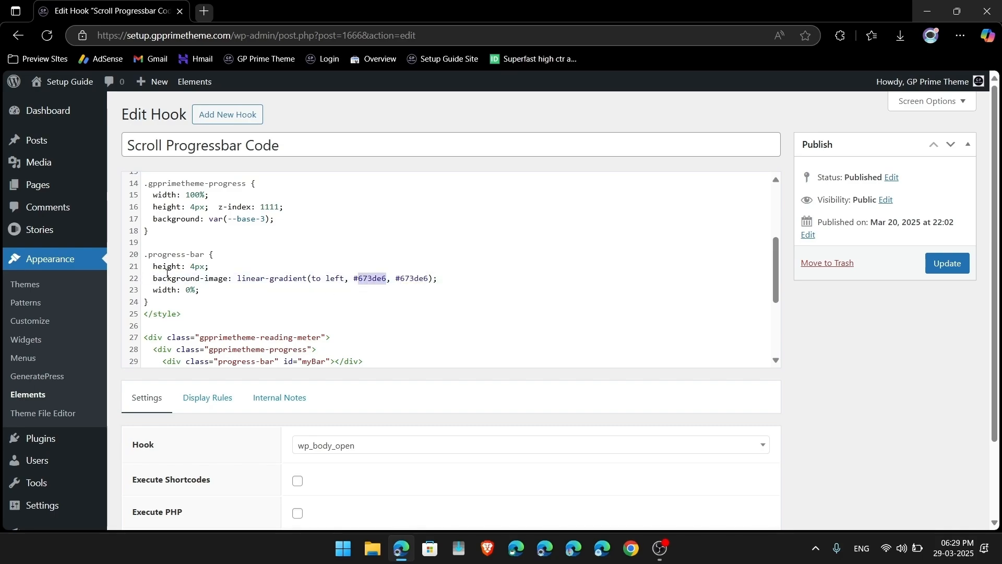
scroll(414, 321, "down", 4)
scroll(413, 321, "up", 6)
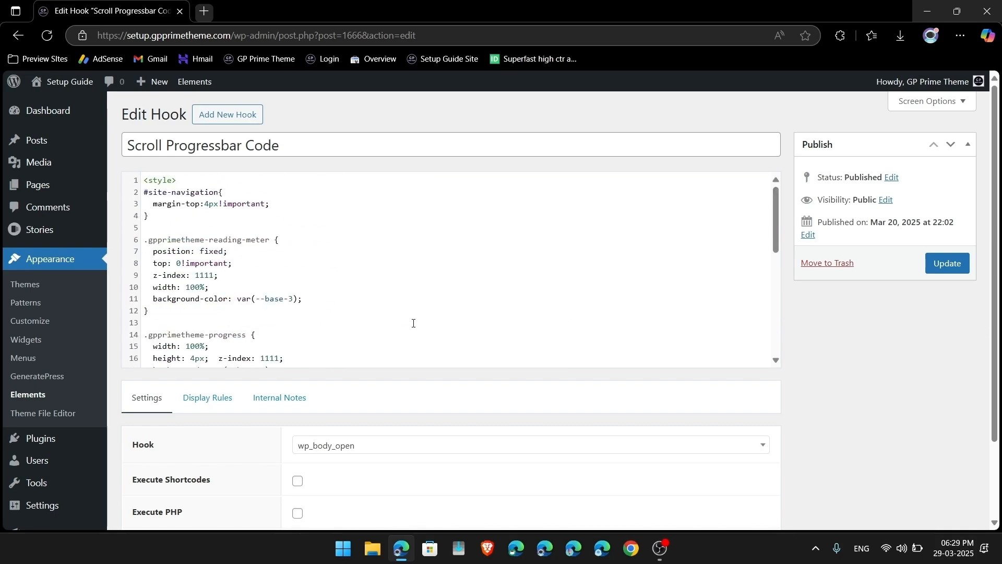
scroll(413, 320, "down", 4)
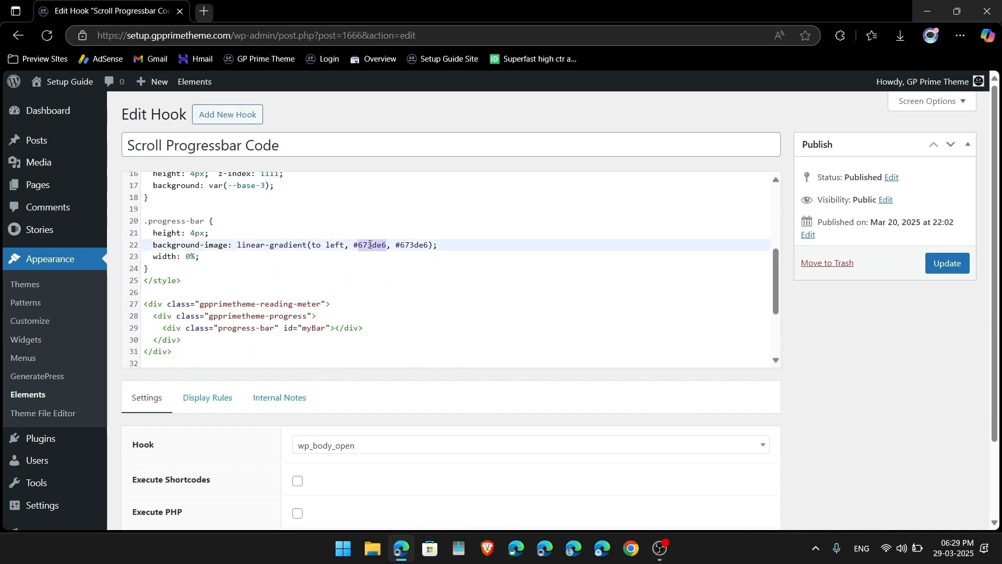
type("ffffff")
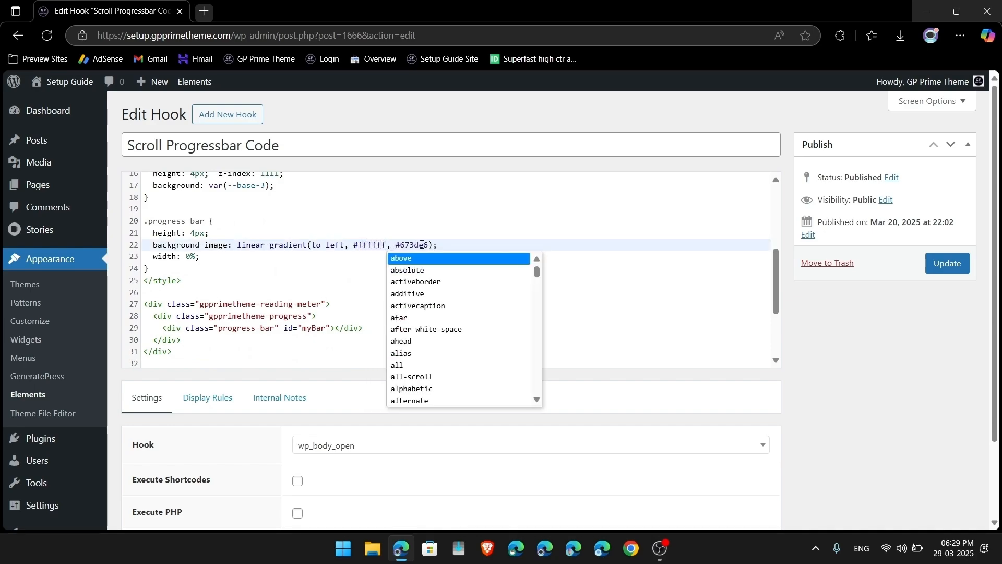
double_click(422, 245)
type("ffffff")
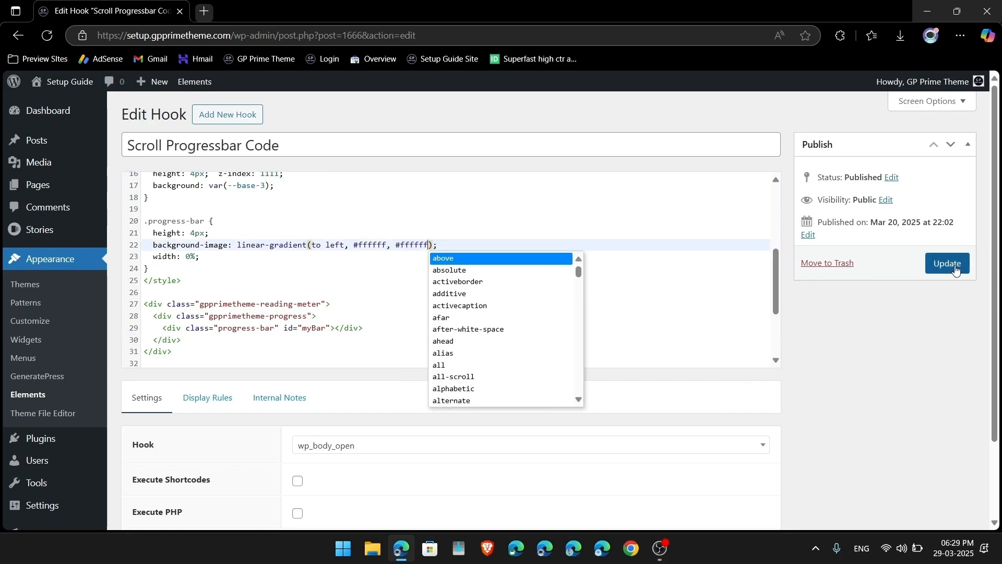
left_click(956, 267)
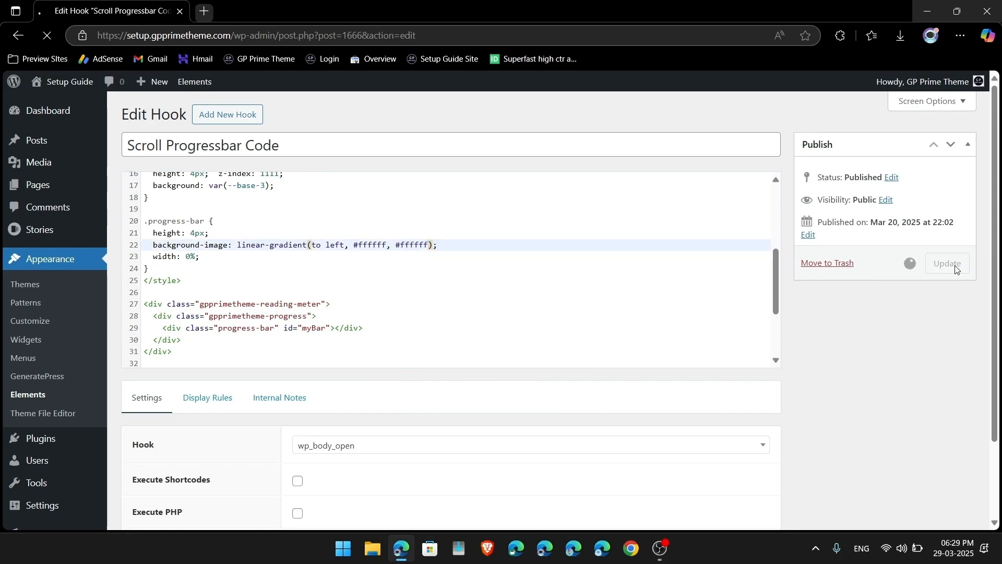
Step: Compare the live site in phone and desktop previews
left_click(80, 82)
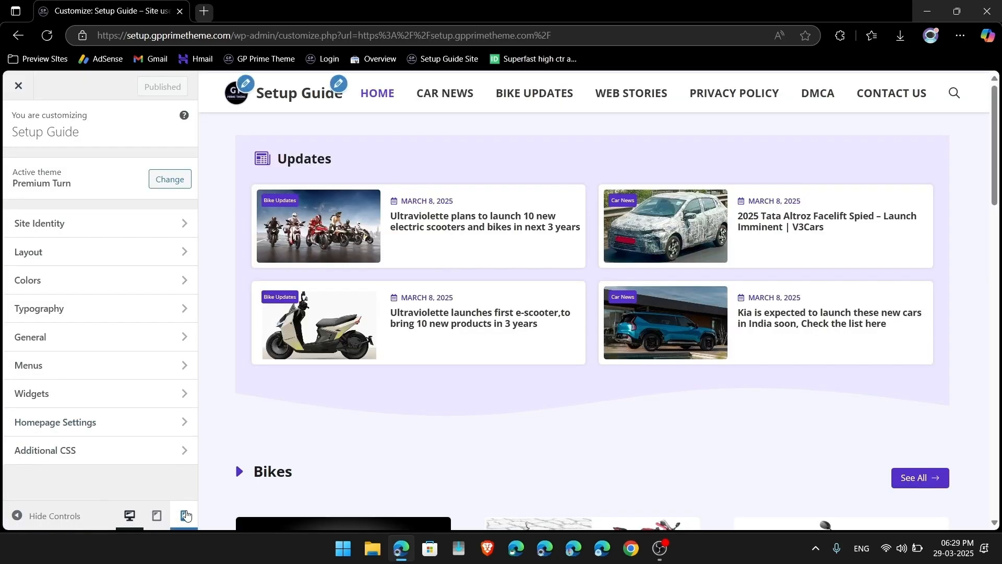
left_click(186, 516)
left_click(130, 516)
scroll(542, 345, "down", 15)
scroll(544, 343, "up", 12)
scroll(544, 343, "down", 15)
scroll(544, 343, "down", 4)
scroll(551, 328, "up", 2)
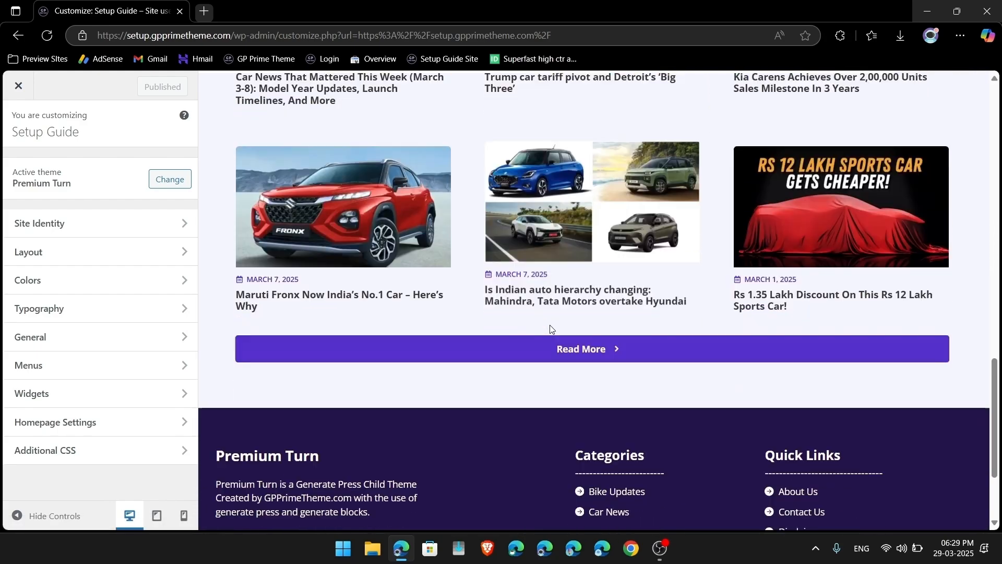
scroll(550, 328, "up", 2)
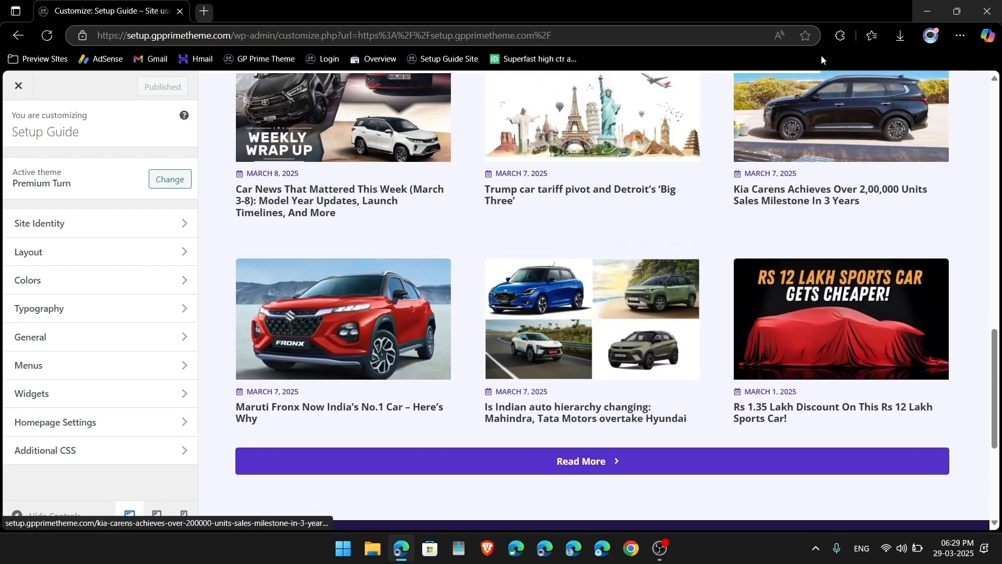
scroll(246, 428, "up", 7)
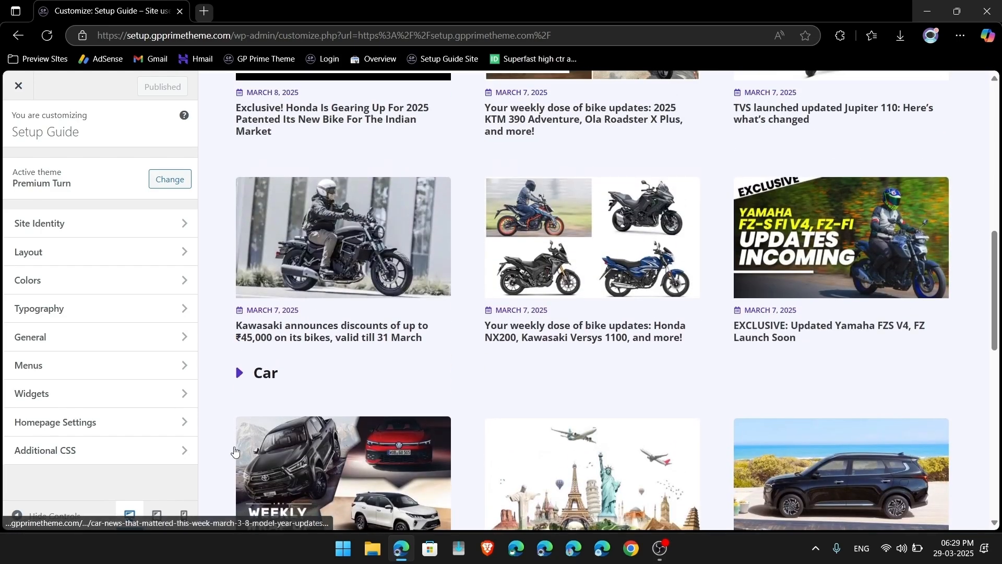
left_click(184, 516)
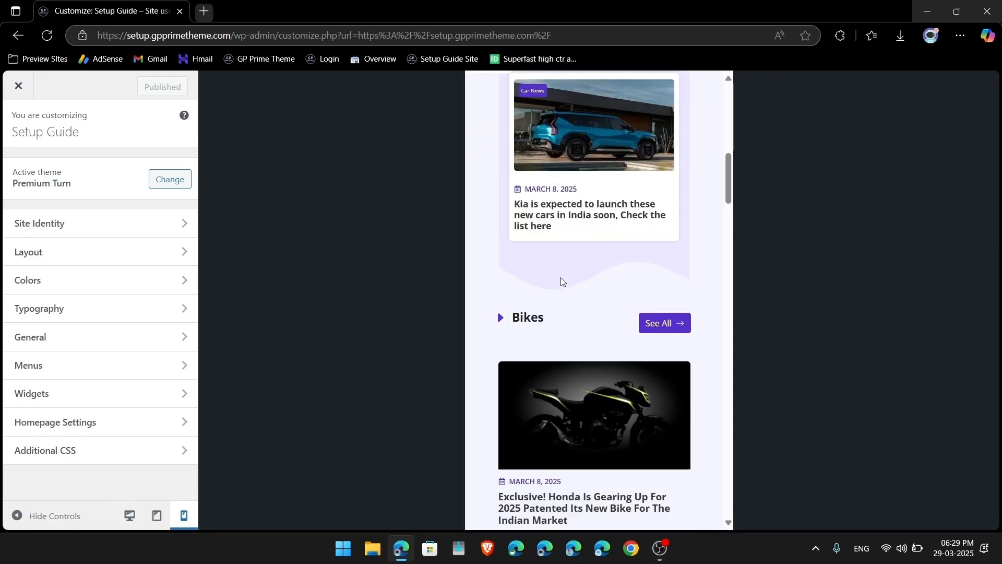
scroll(562, 282, "down", 7)
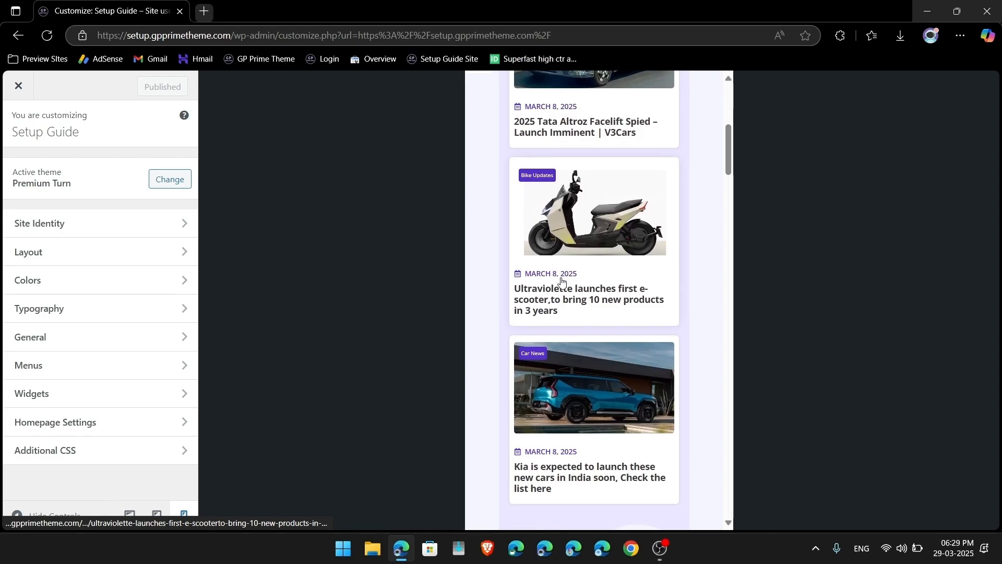
scroll(562, 282, "down", 18)
scroll(561, 282, "down", 4)
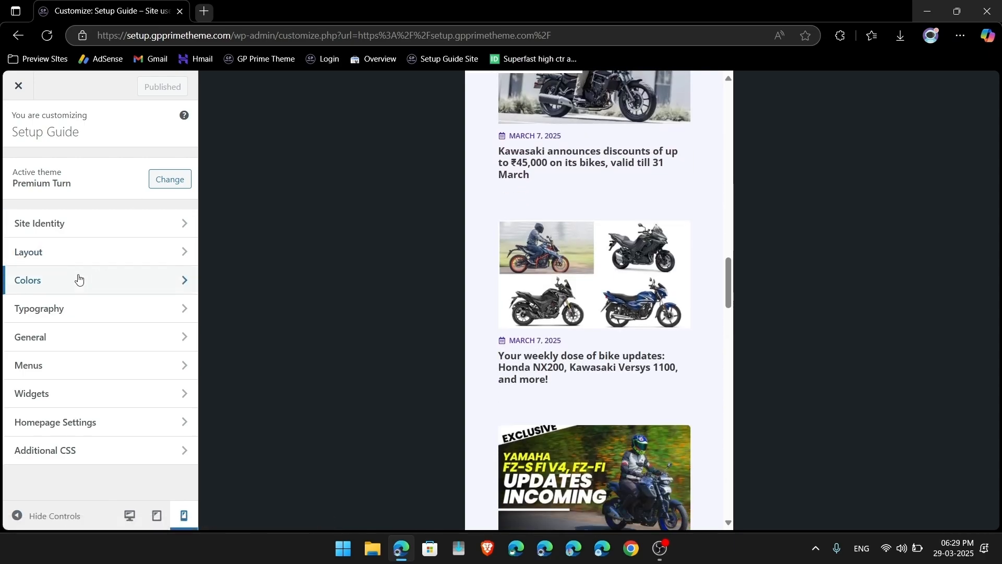
Step: Look up the dark text-1 global colour #1d1d1d in Colors, then close the Customizer
left_click(78, 280)
left_click(163, 226)
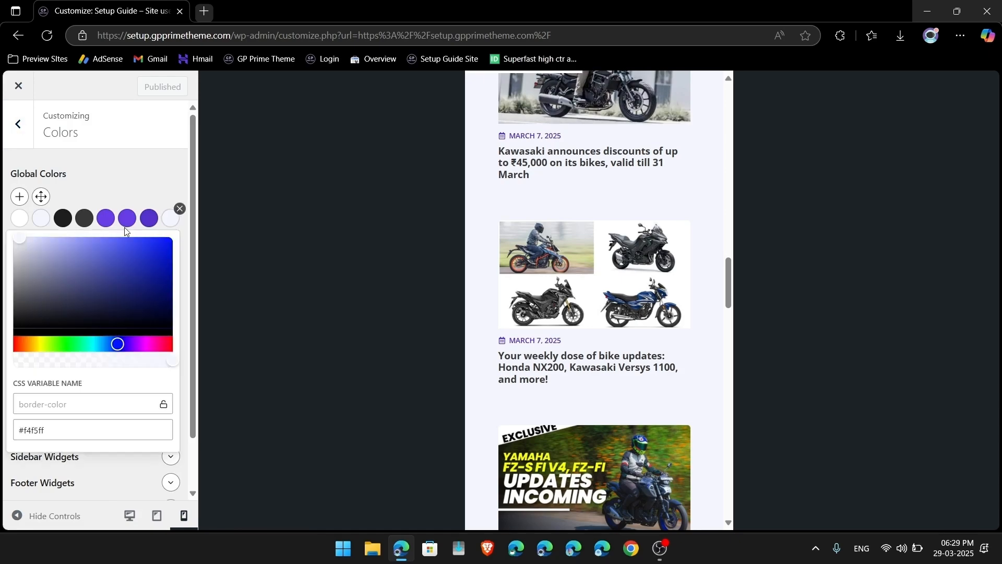
left_click(65, 219)
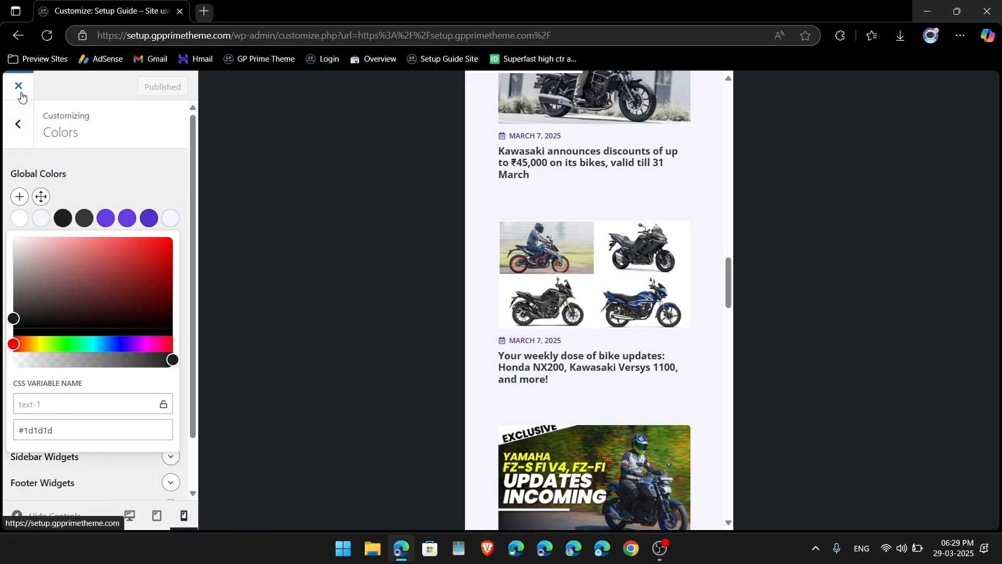
left_click(18, 86)
mouse_move(337, 86)
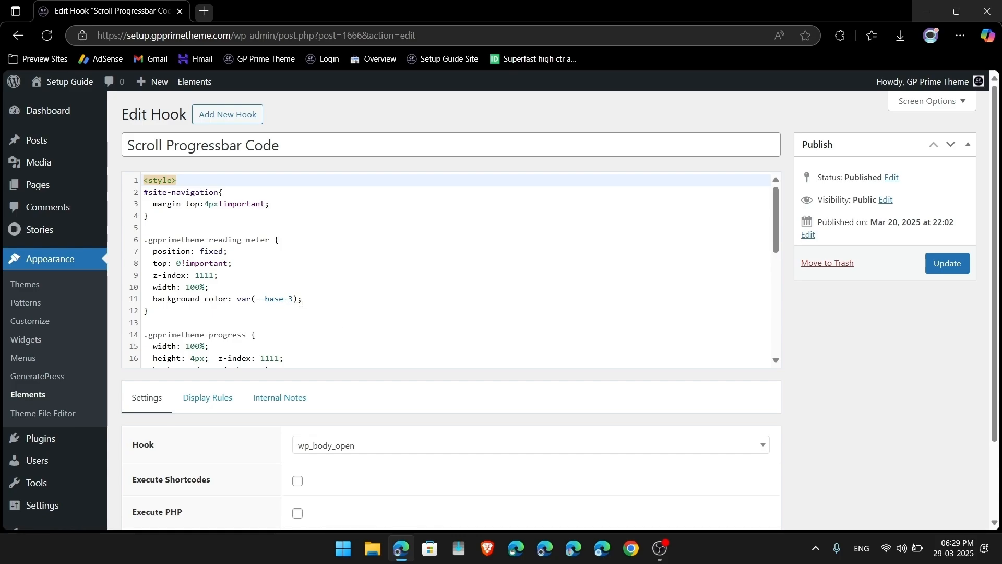
Step: Paste #1d1d1d over both #ffffff gradient values on line 22 and update the hook
scroll(309, 310, "down", 4)
double_click(369, 221)
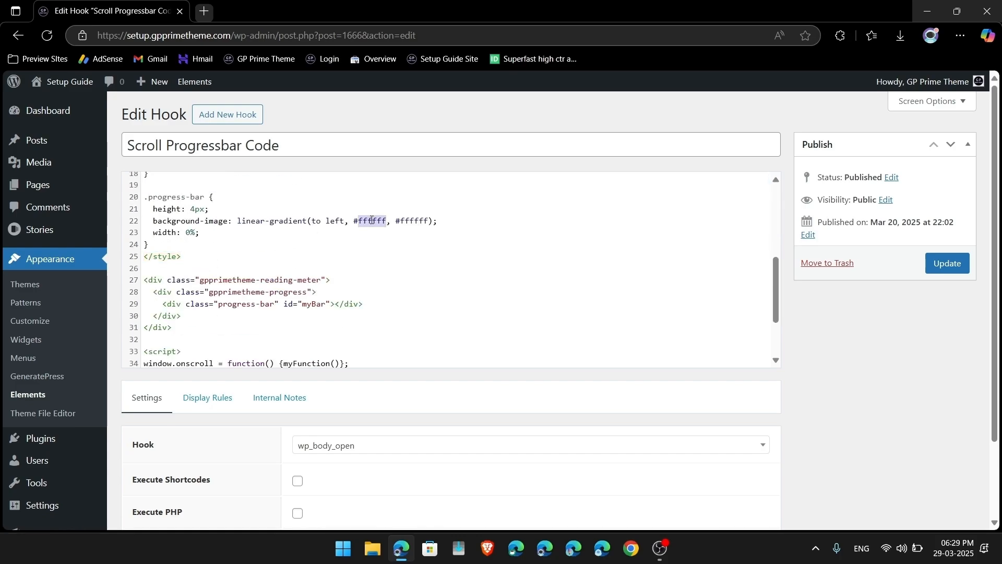
type("#1d1d1d")
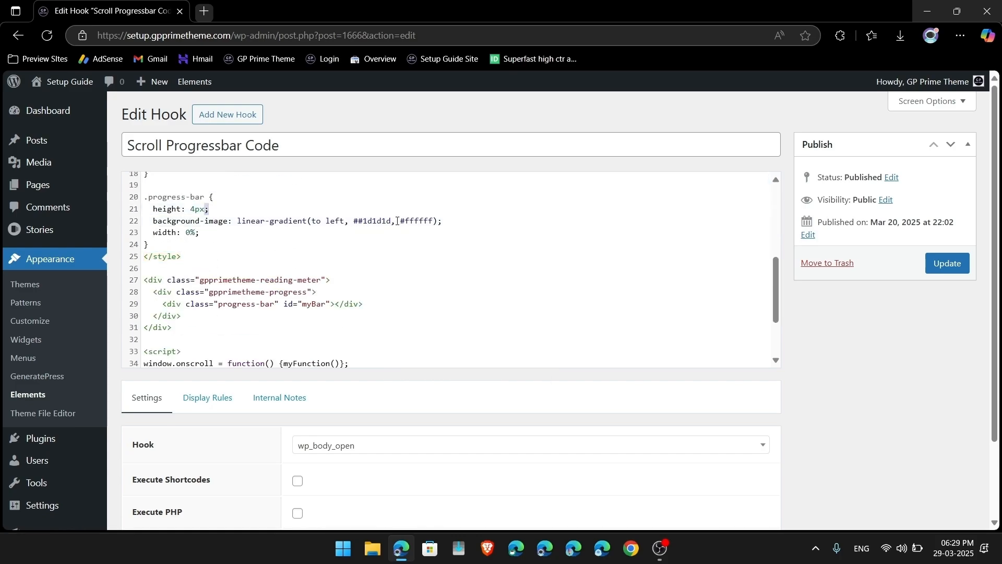
left_click(359, 221)
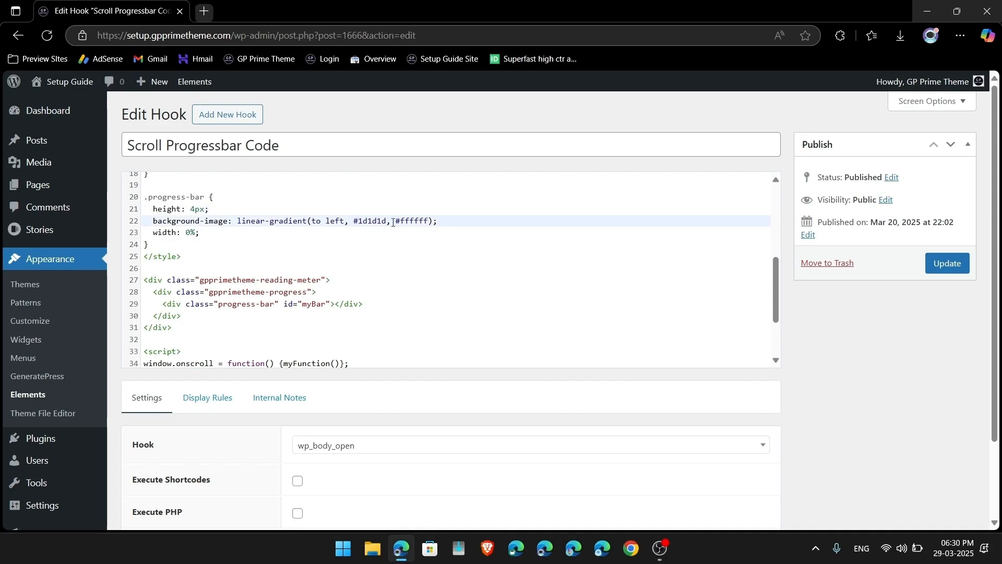
double_click(417, 224)
key("BackSpace")
key("BackSpace")
type("#1d1d1d")
left_click(953, 270)
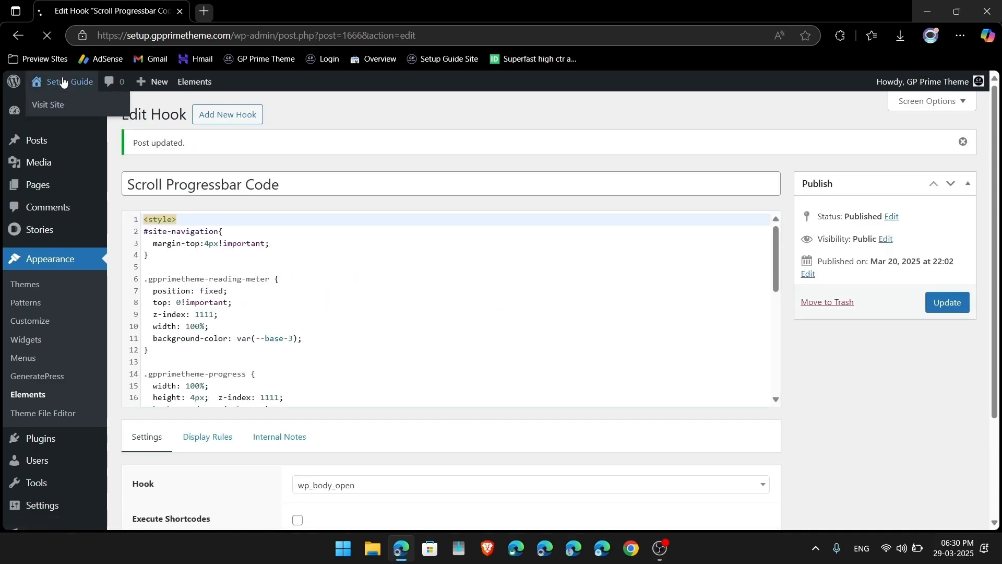
left_click(62, 82)
Step: Scroll through the updated homepage and check it in the tablet preview
scroll(440, 381, "down", 5)
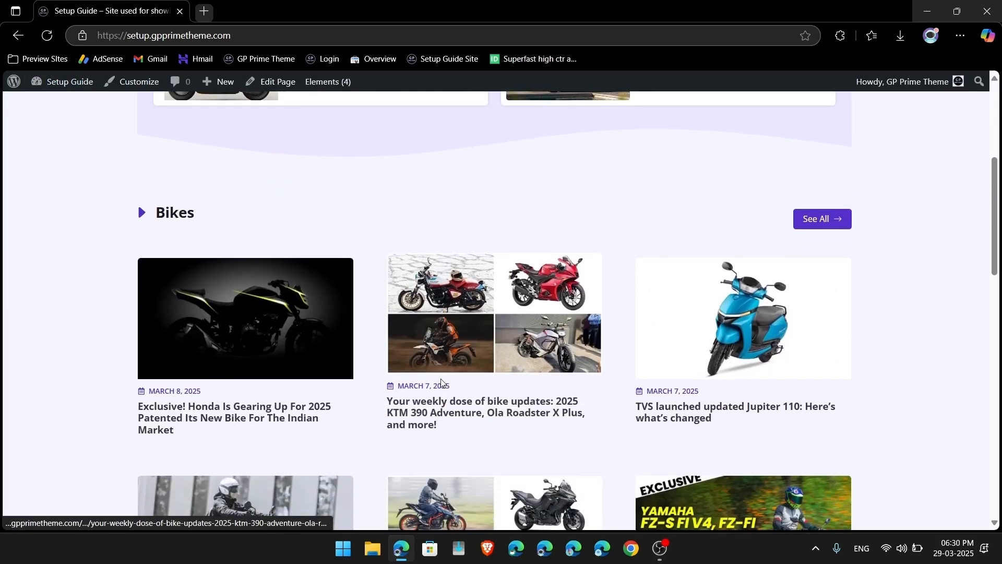
scroll(297, 181, "up", 5)
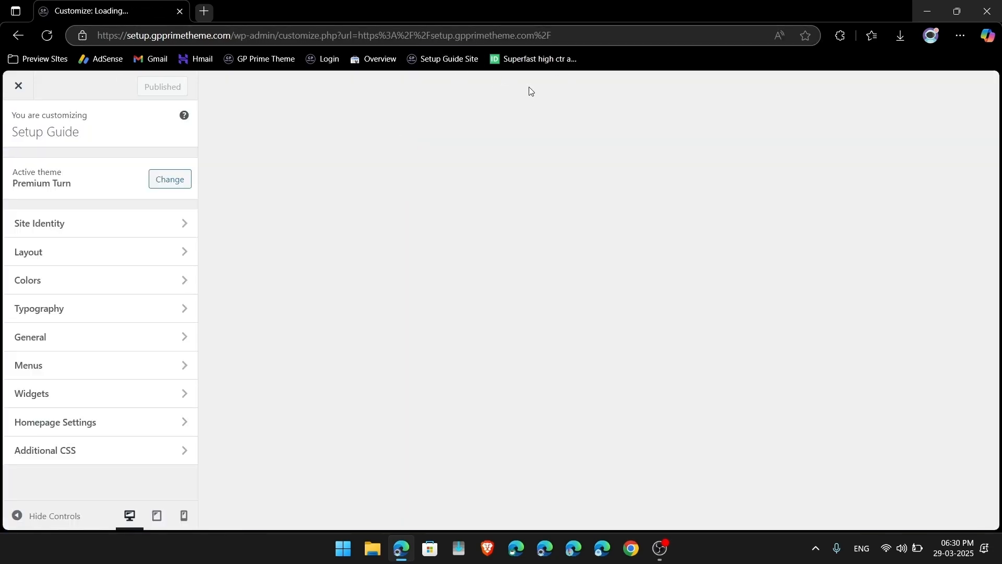
scroll(520, 327, "down", 5)
scroll(520, 326, "down", 1)
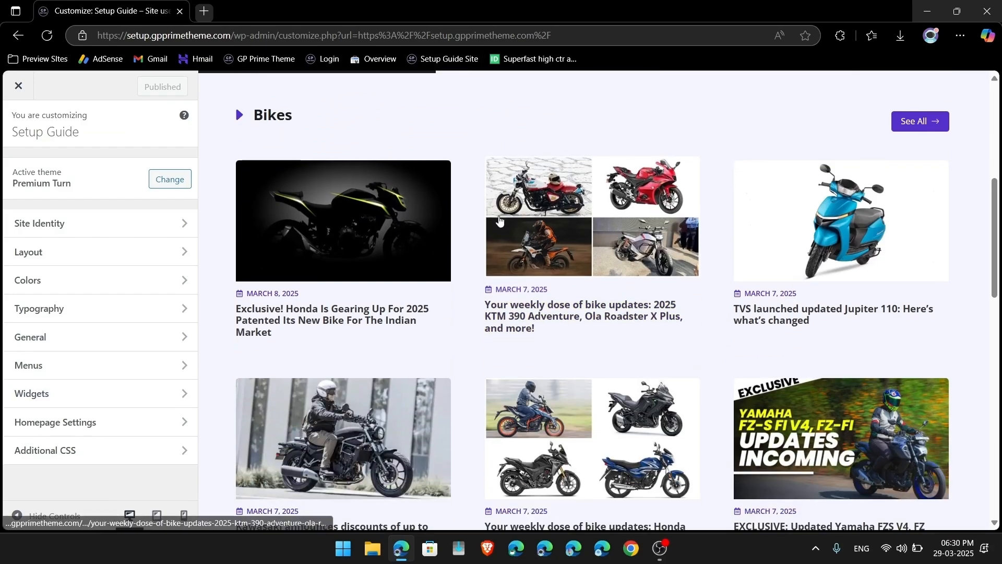
scroll(499, 219, "down", 10)
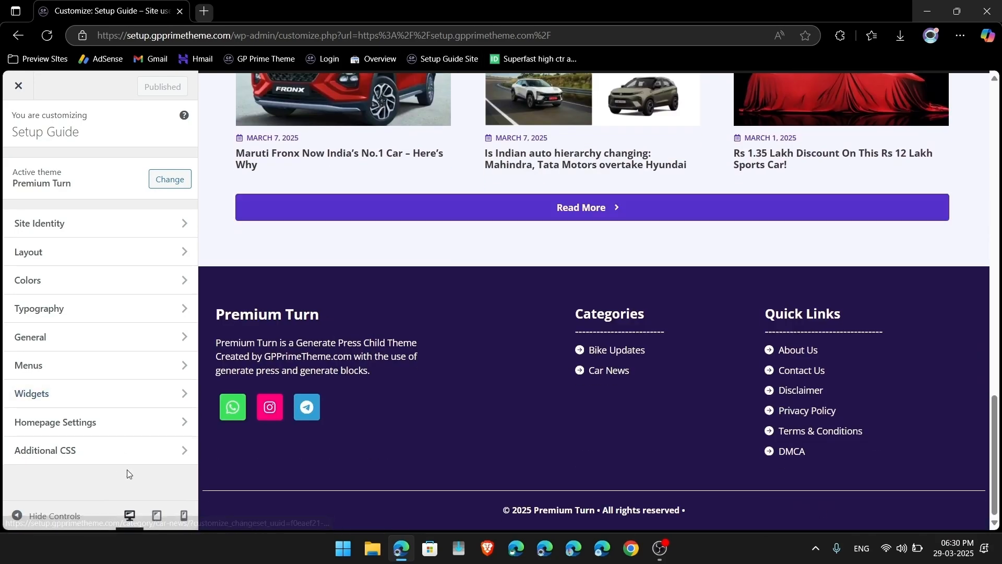
left_click(156, 516)
scroll(452, 311, "up", 10)
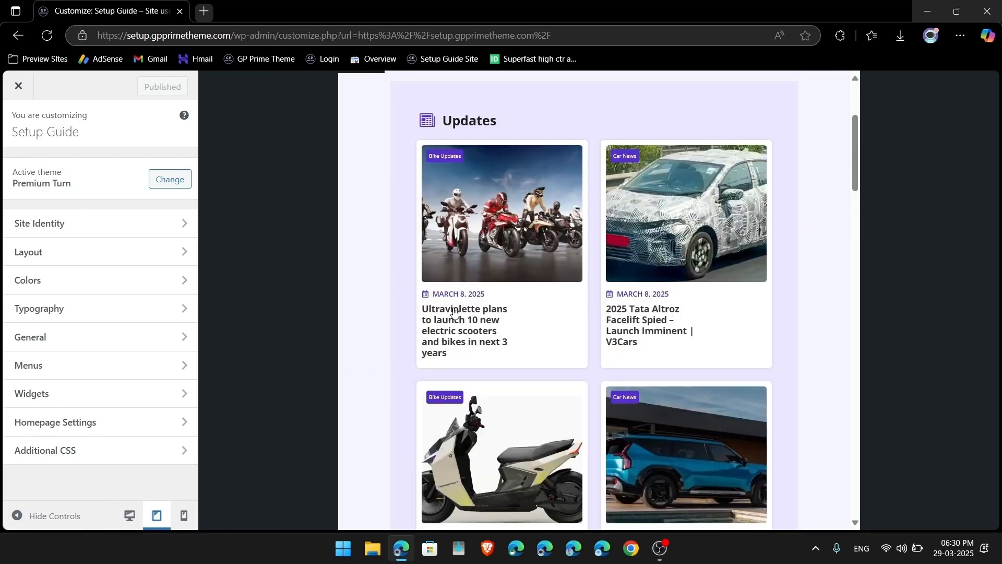
scroll(454, 312, "down", 2)
scroll(454, 311, "down", 15)
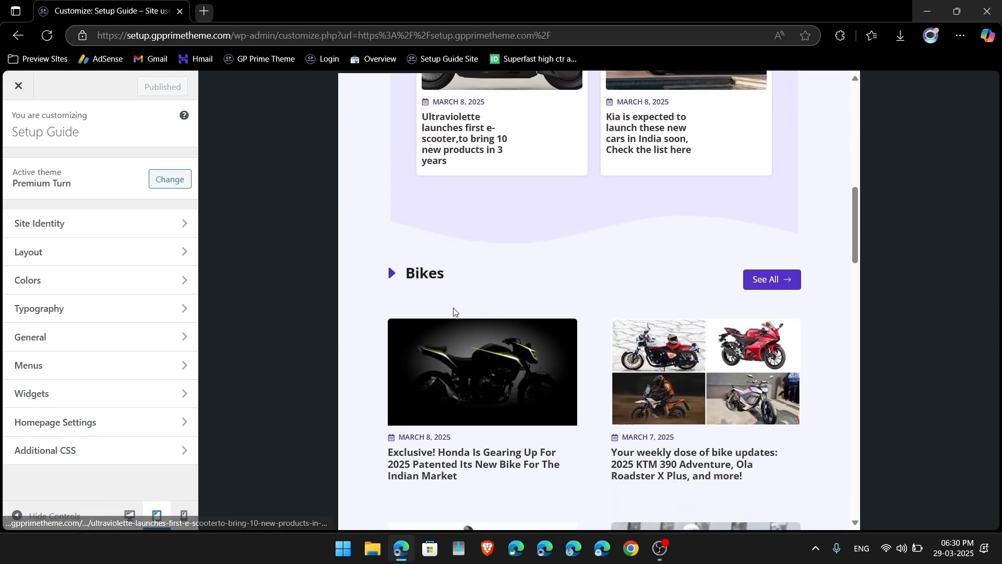
scroll(454, 311, "down", 3)
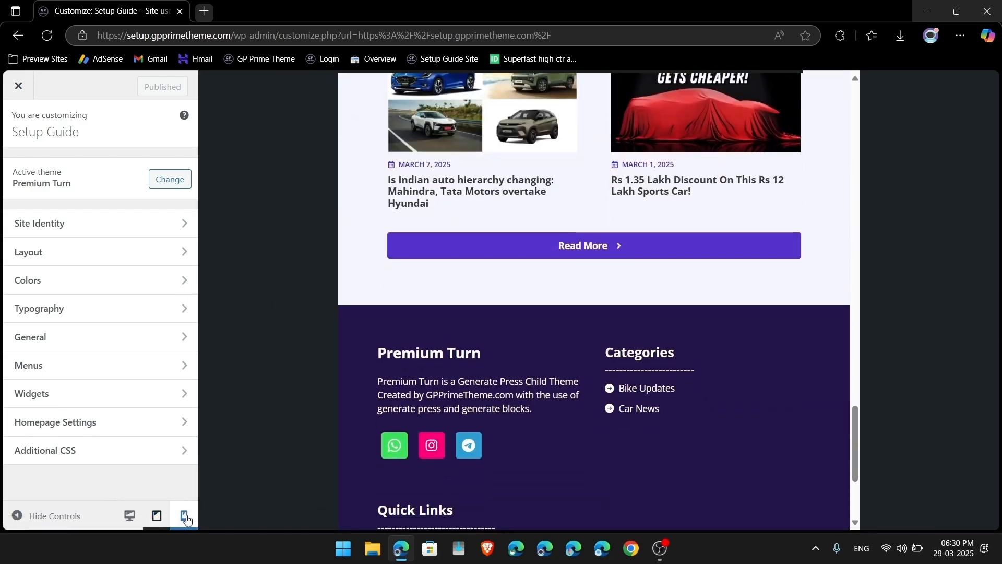
Step: Scroll through the site again in the phone-width preview
left_click(184, 517)
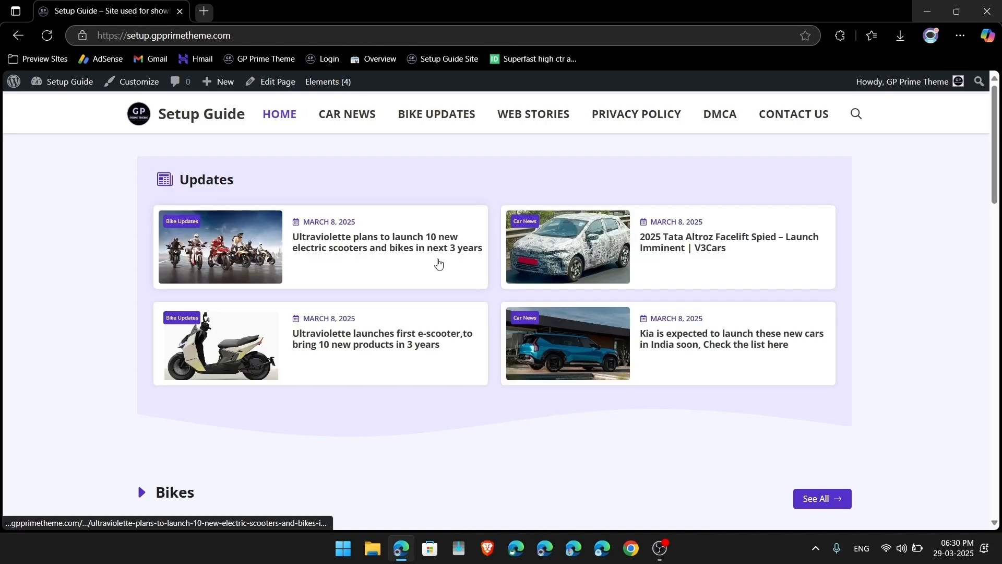
scroll(437, 261, "down", 10)
scroll(438, 262, "up", 10)
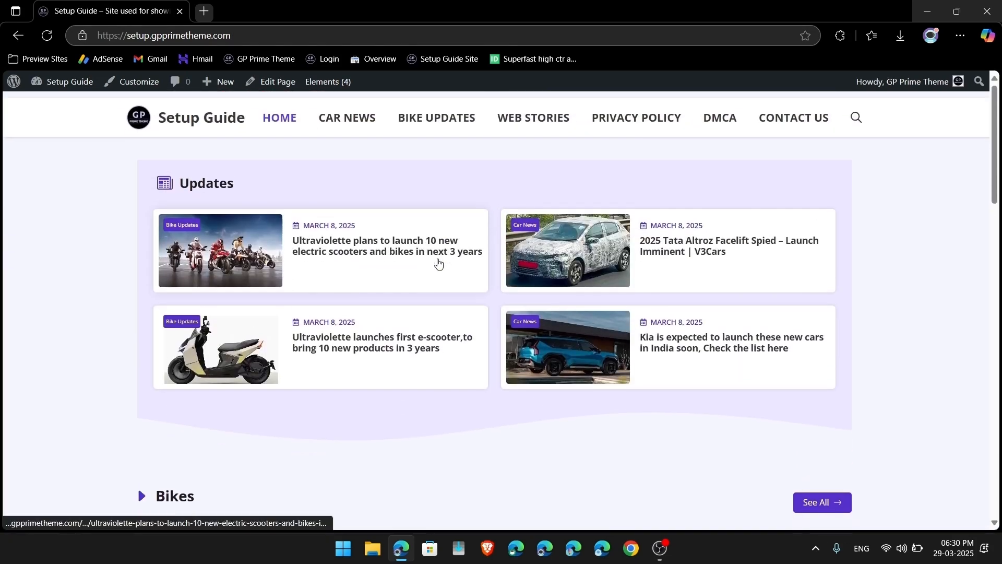
scroll(679, 397, "down", 20)
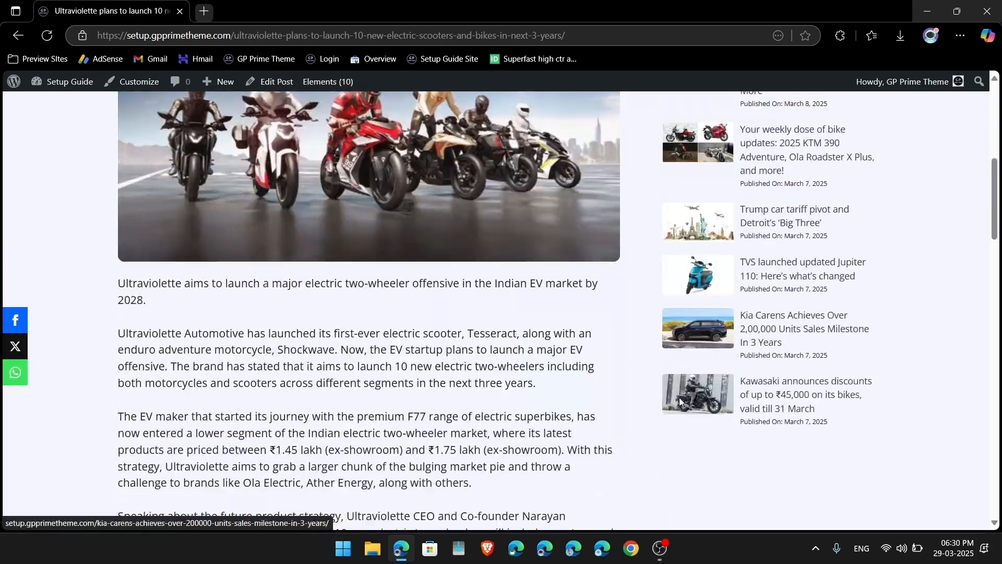
scroll(680, 400, "up", 20)
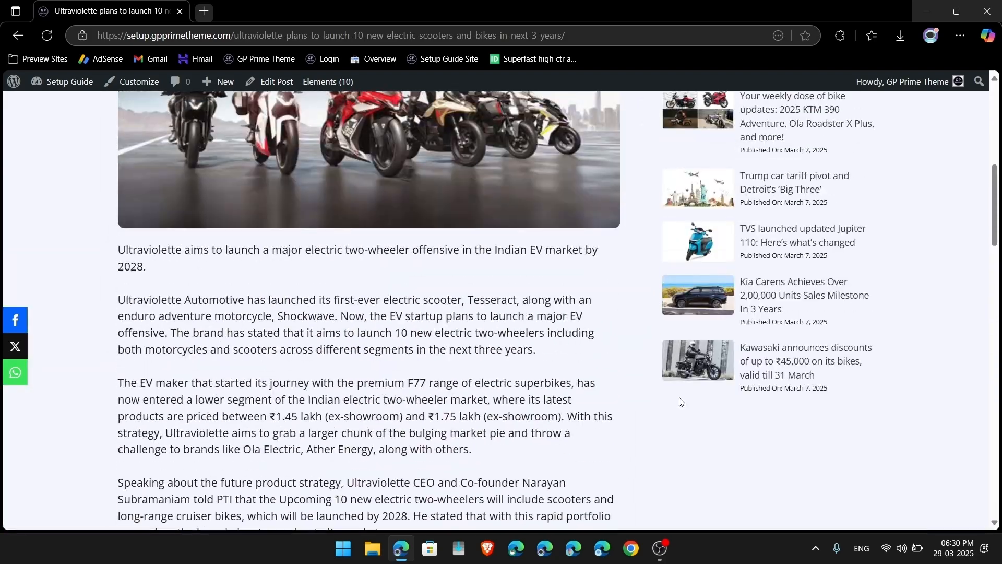
scroll(571, 324, "down", 15)
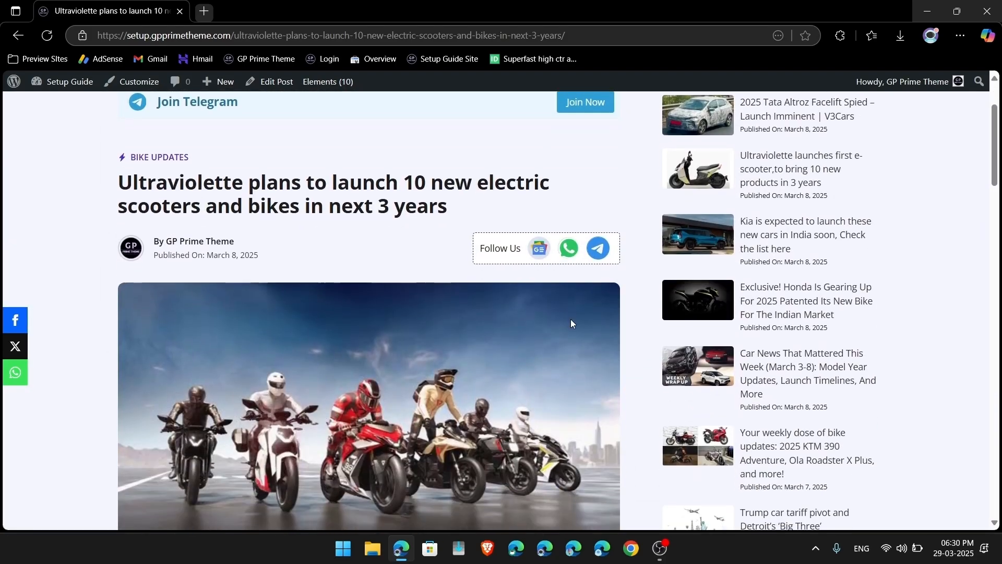
scroll(571, 324, "up", 12)
scroll(571, 323, "down", 15)
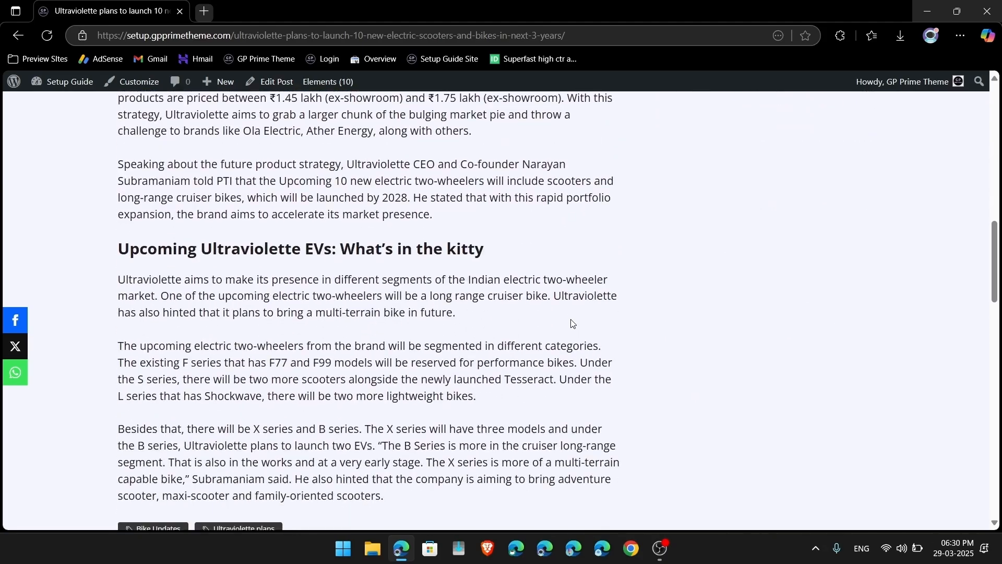